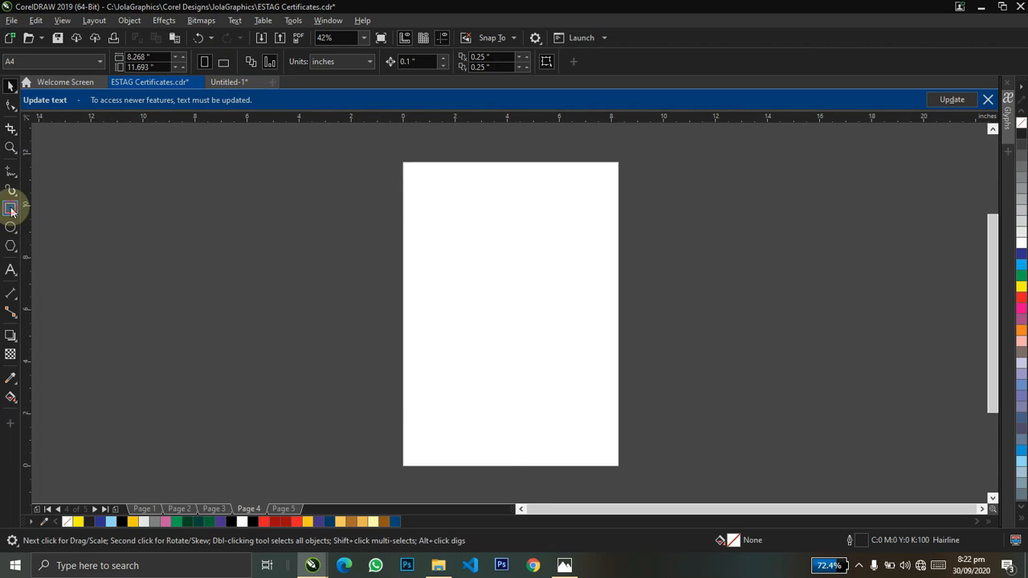
Create a page-frame rectangle on Page 4 and halve its height by lowering its upper edge to the page centre
{"action": "double_click", "coordinate": [12, 210]}
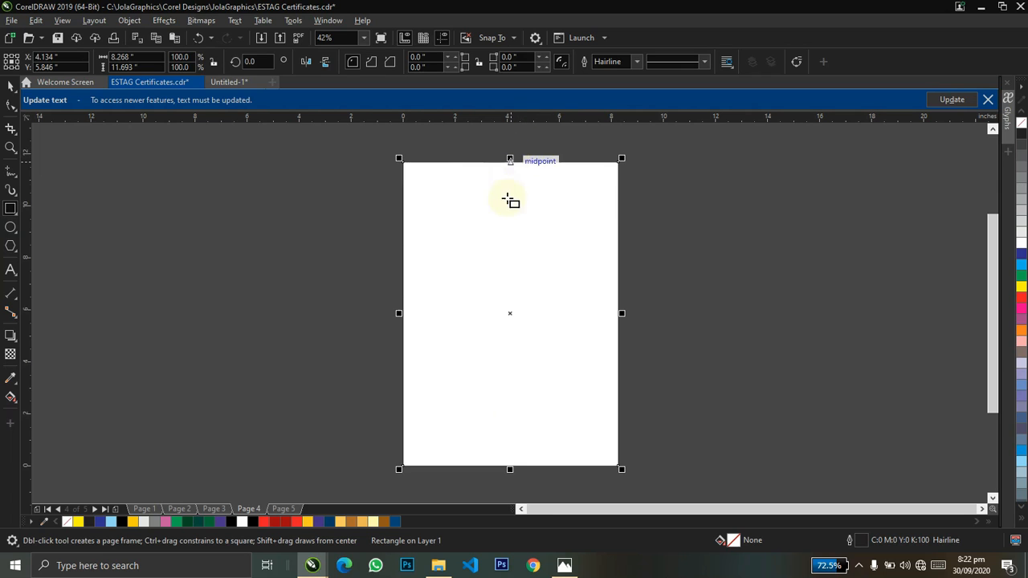
{"action": "key", "text": "space"}
{"action": "left_click_drag", "start_coordinate": [544, 202], "coordinate": [296, 218]}
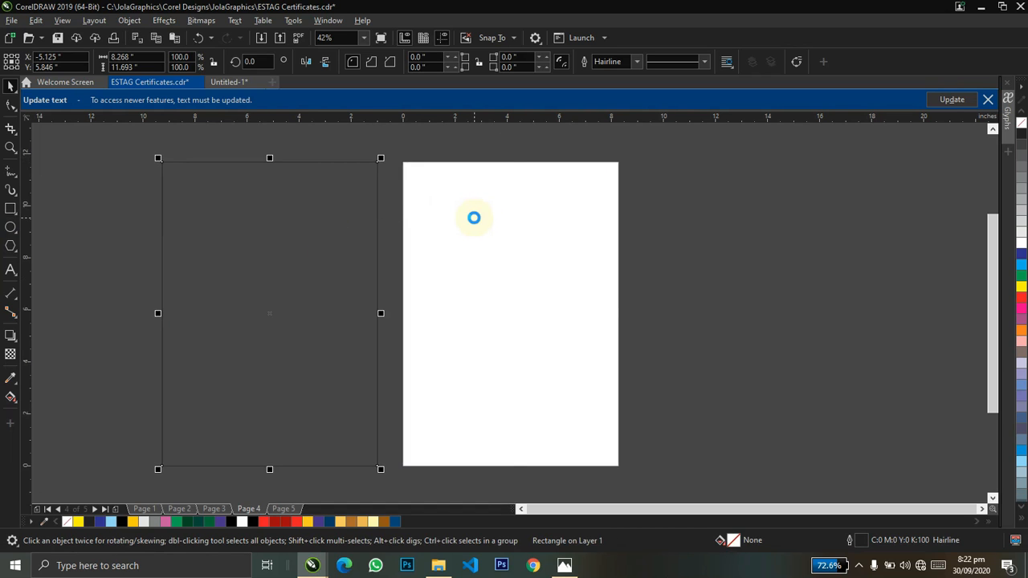
{"action": "key", "text": "p"}
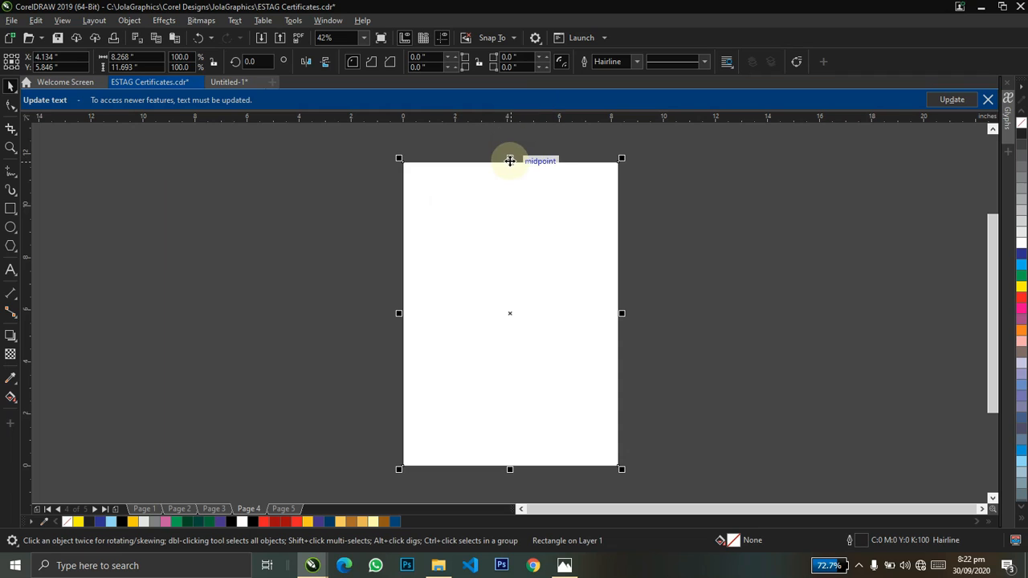
{"action": "left_click_drag", "start_coordinate": [509, 158], "coordinate": [510, 311]}
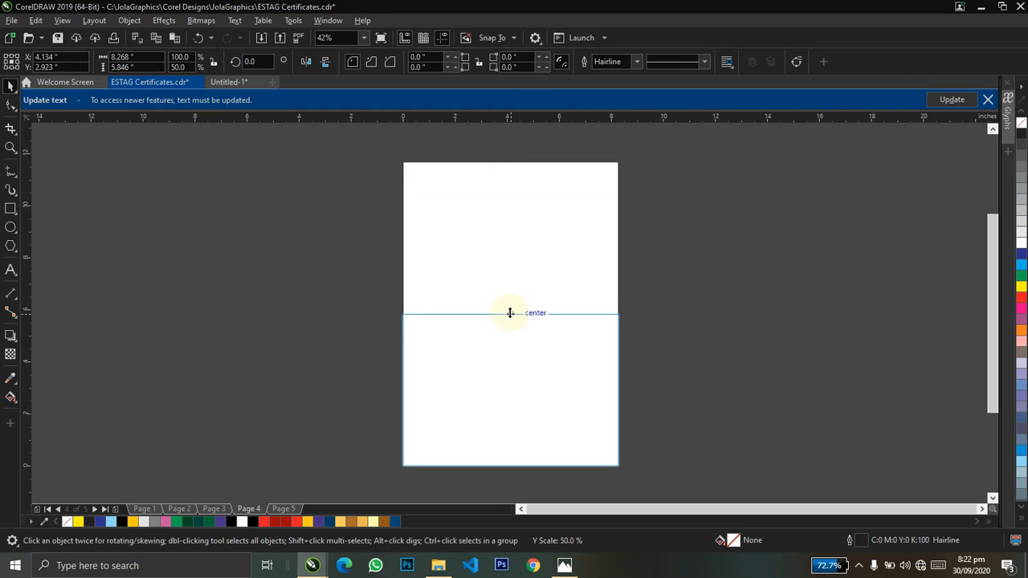
{"action": "left_click_drag", "start_coordinate": [510, 312], "coordinate": [510, 312]}
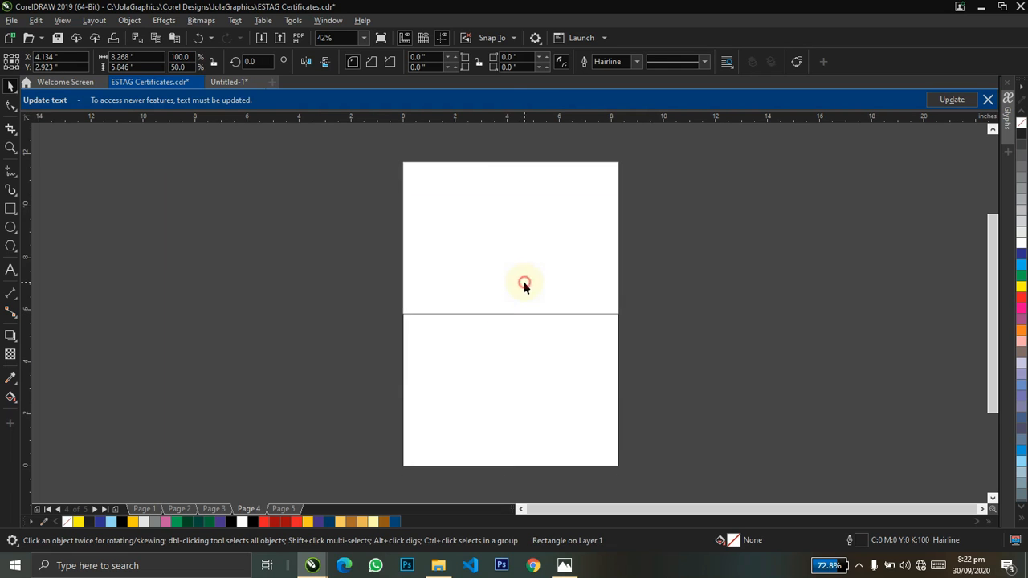
Switch the page to landscape and centre the half-page rectangle on it
{"action": "left_click", "coordinate": [524, 286]}
{"action": "left_click", "coordinate": [224, 63]}
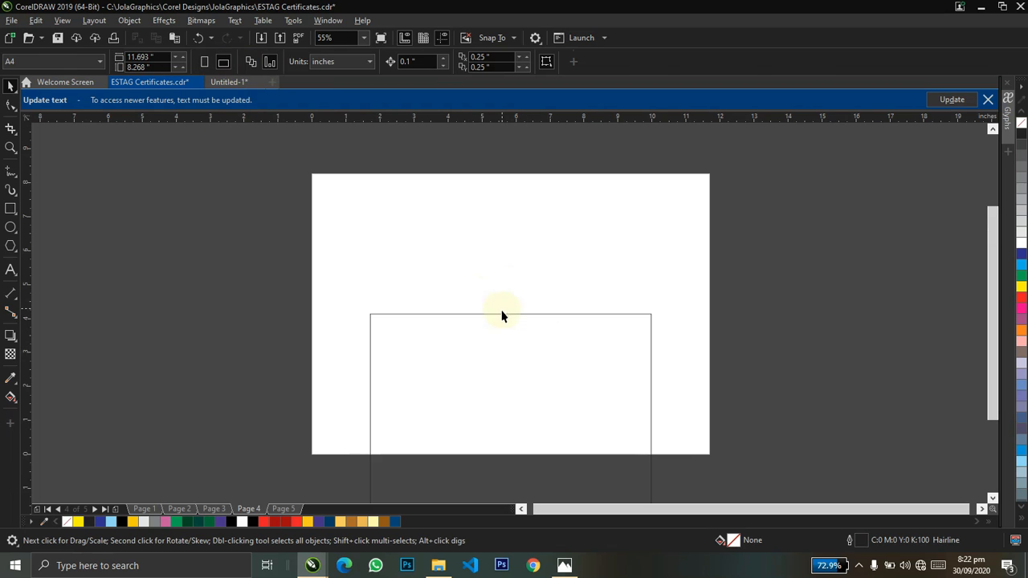
{"action": "left_click", "coordinate": [519, 367]}
{"action": "key", "text": "p"}
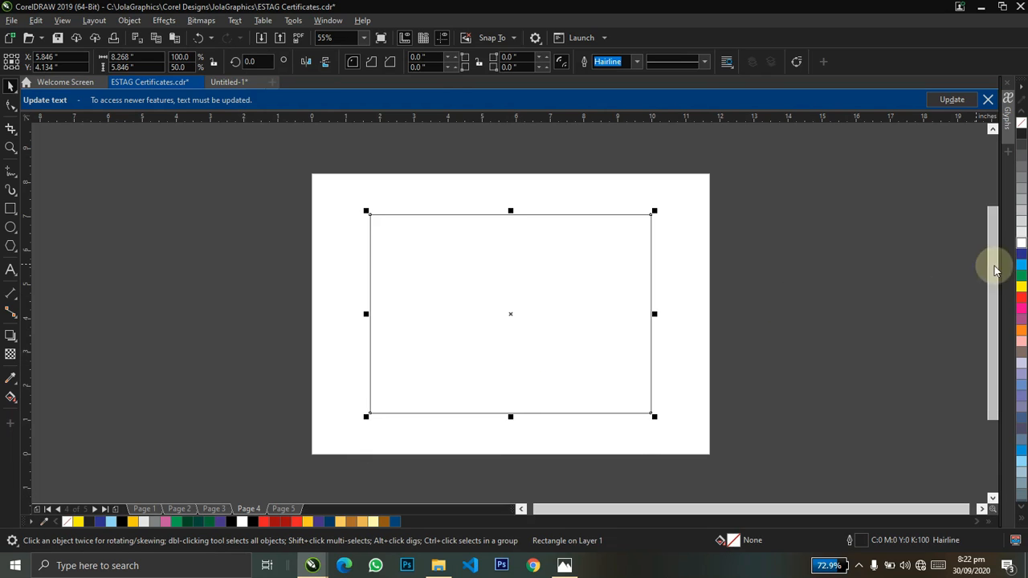
Fill the centred rectangle with 10% black and remove its outline
{"action": "left_click", "coordinate": [1020, 155]}
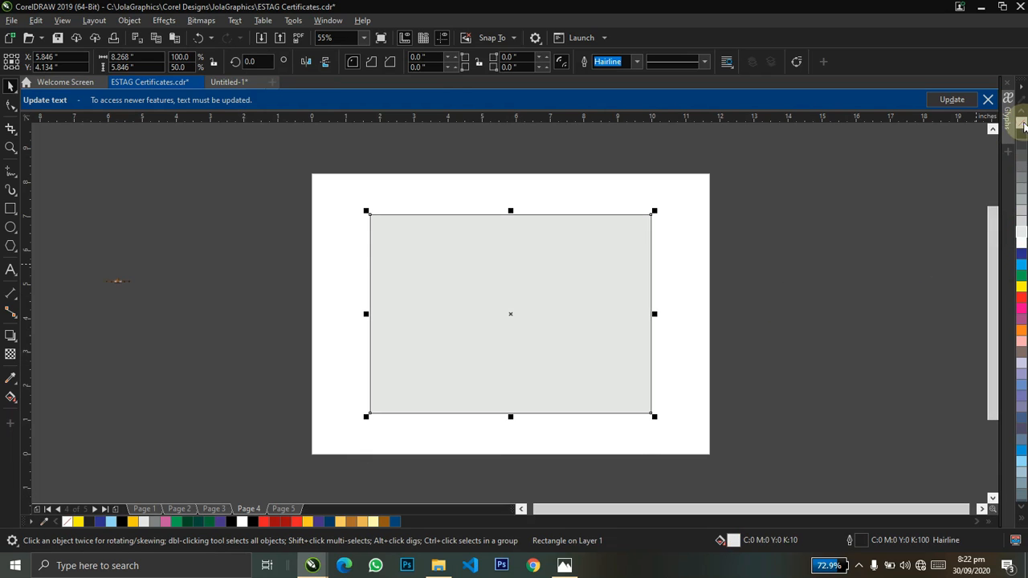
{"action": "right_click", "coordinate": [1021, 124]}
{"action": "left_click", "coordinate": [790, 218]}
{"action": "key", "text": "z"}
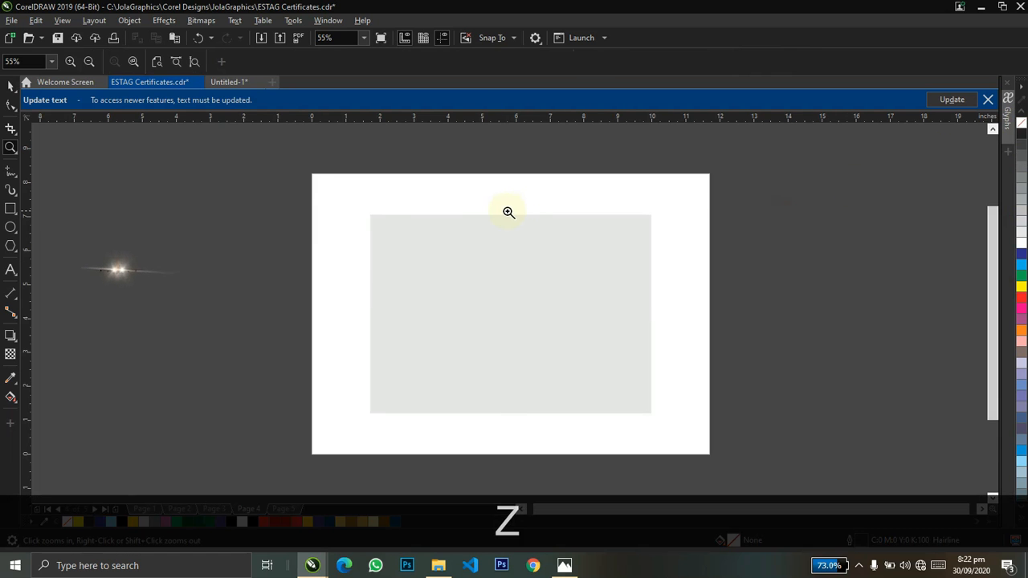
{"action": "left_click_drag", "start_coordinate": [268, 170], "coordinate": [764, 472]}
{"action": "right_click", "coordinate": [654, 380]}
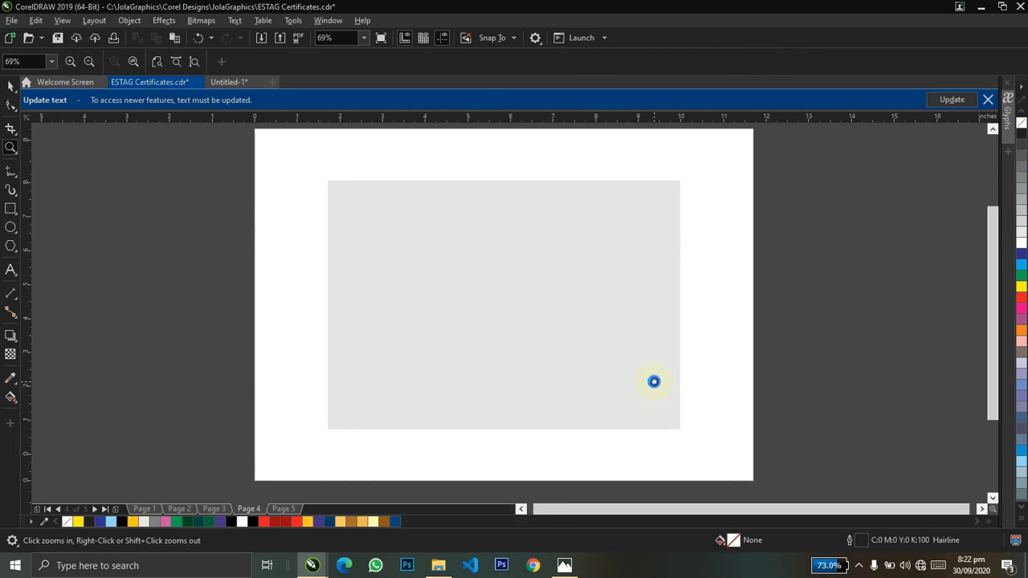
Delete the grey rectangle from the page
{"action": "key", "text": "ctrl+space"}
{"action": "left_click", "coordinate": [548, 337]}
{"action": "key", "text": "Delete"}
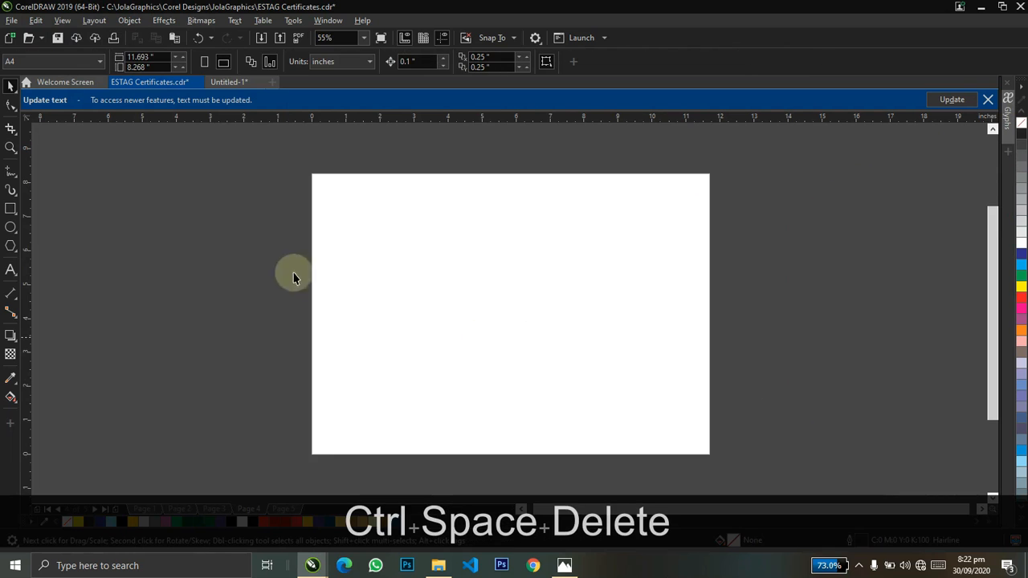
Set the page to A5 landscape and create a rectangle that matches the page frame
{"action": "left_click", "coordinate": [33, 63]}
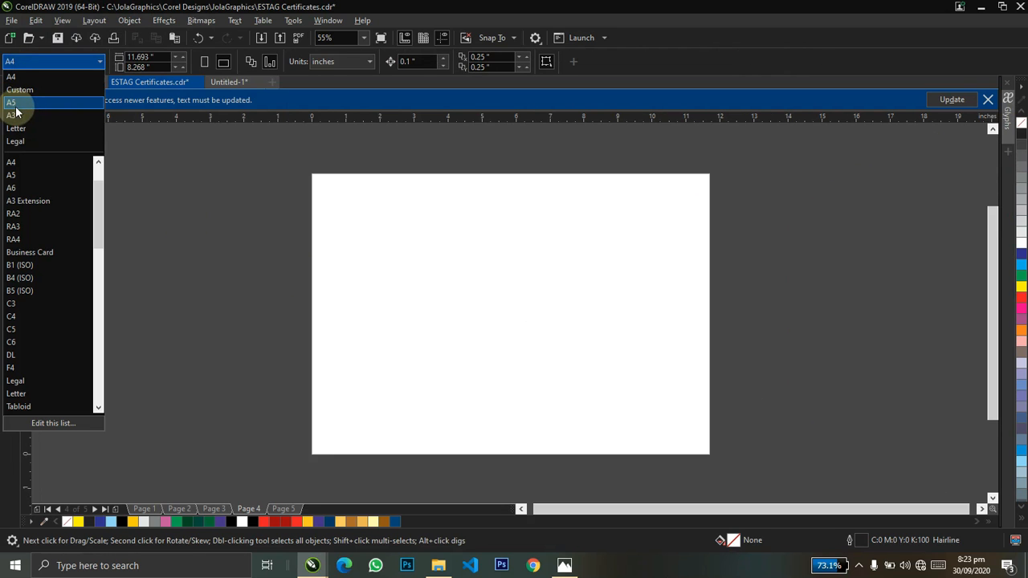
{"action": "left_click", "coordinate": [16, 102]}
{"action": "double_click", "coordinate": [9, 210]}
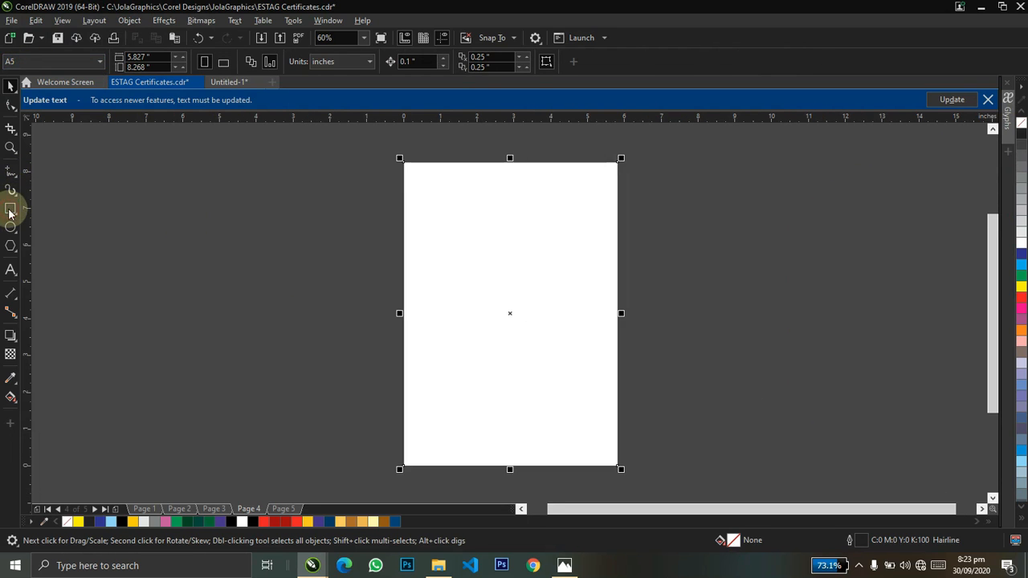
{"action": "key", "text": "ctrl+z"}
{"action": "key", "text": "space"}
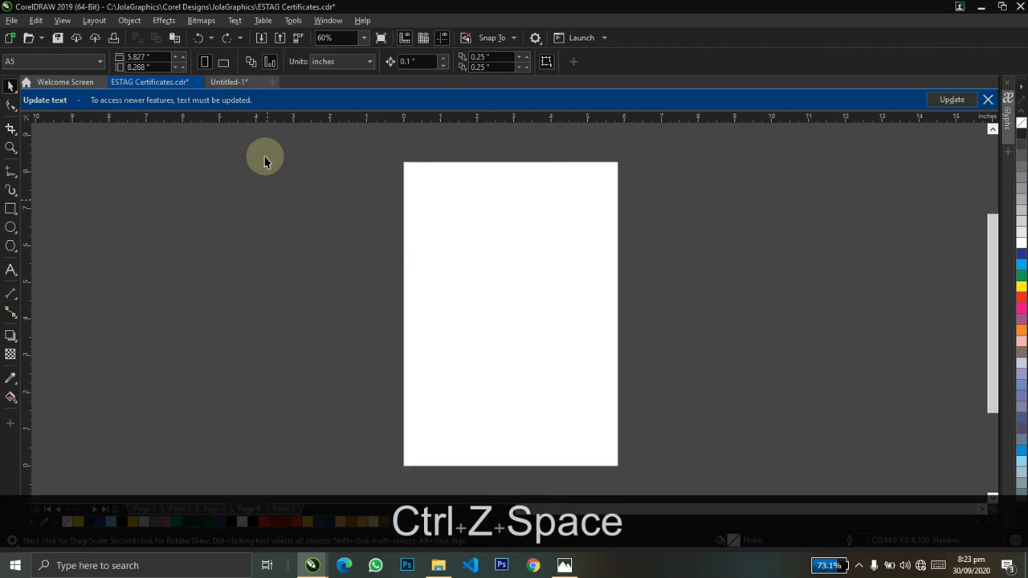
{"action": "left_click", "coordinate": [223, 63]}
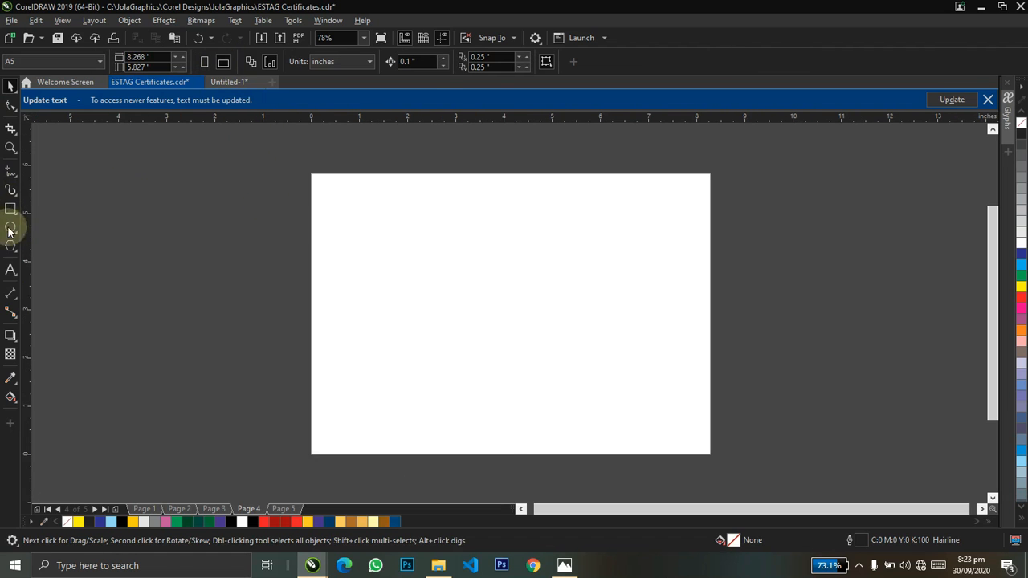
{"action": "double_click", "coordinate": [5, 213]}
{"action": "key", "text": "space"}
{"action": "left_click", "coordinate": [195, 225]}
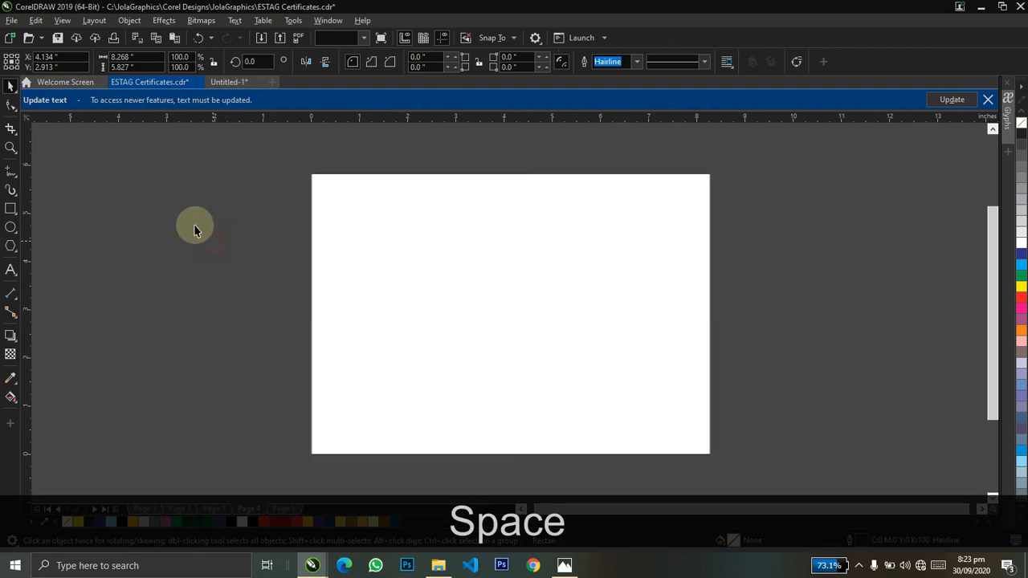
Change the page size to A4 in landscape orientation, keeping the A5 rectangle
{"action": "left_click", "coordinate": [64, 64]}
{"action": "left_click", "coordinate": [56, 88]}
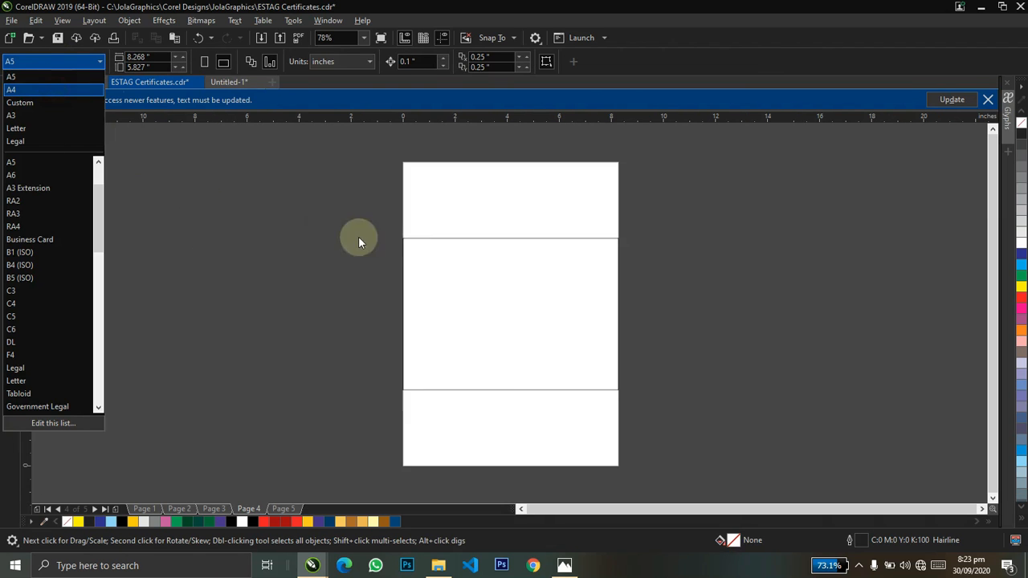
{"action": "left_click", "coordinate": [457, 265]}
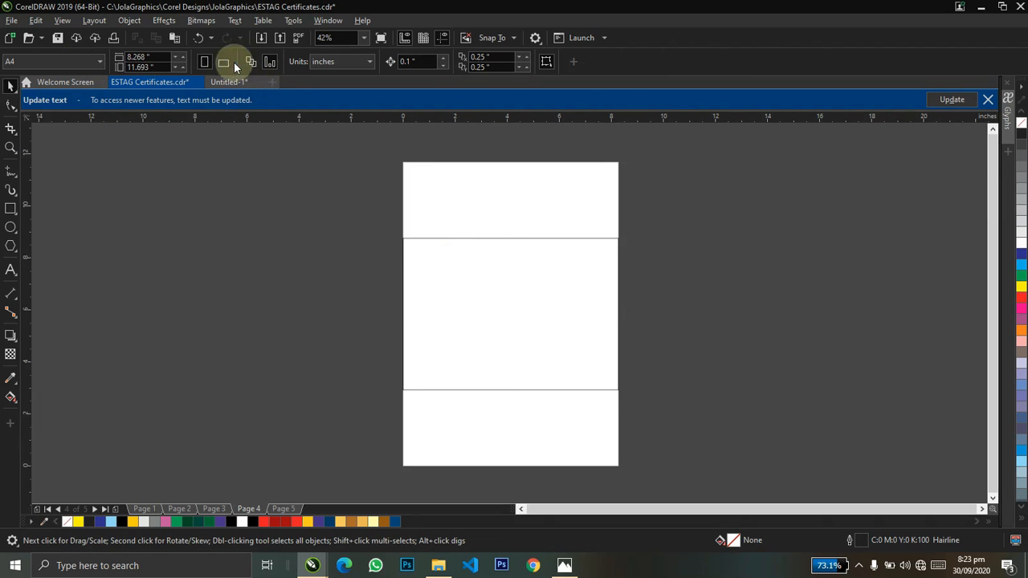
{"action": "left_click", "coordinate": [230, 62]}
Fill the A5 rectangle with 10% black and remove its outline
{"action": "left_click", "coordinate": [544, 271]}
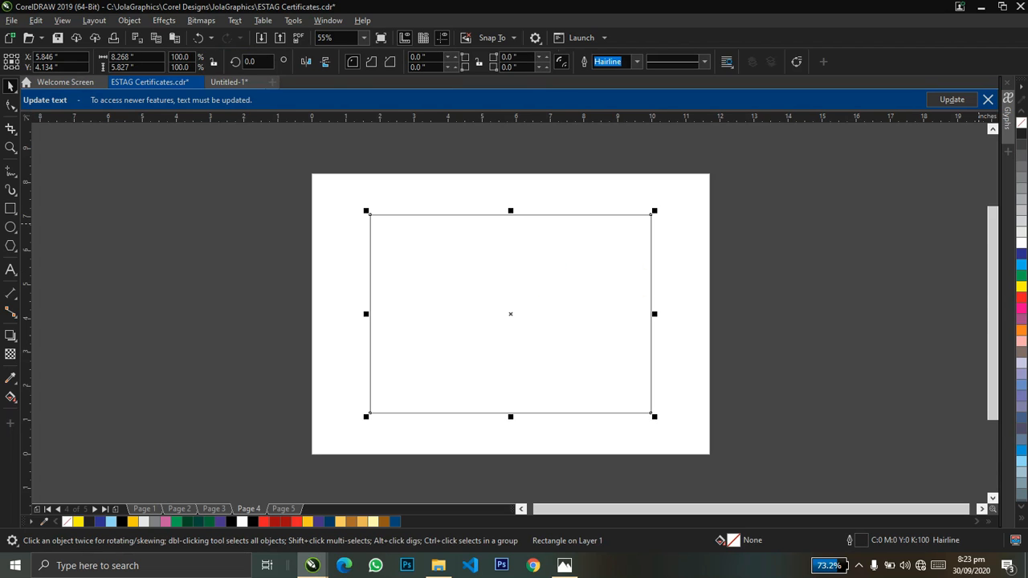
{"action": "left_click", "coordinate": [1020, 235]}
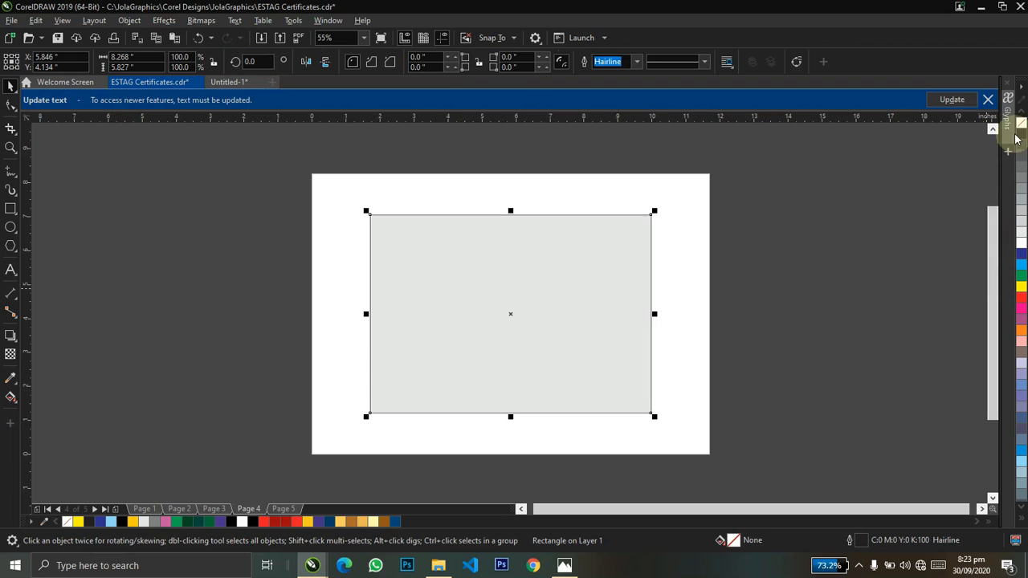
{"action": "left_click", "coordinate": [780, 230]}
{"action": "key", "text": "z"}
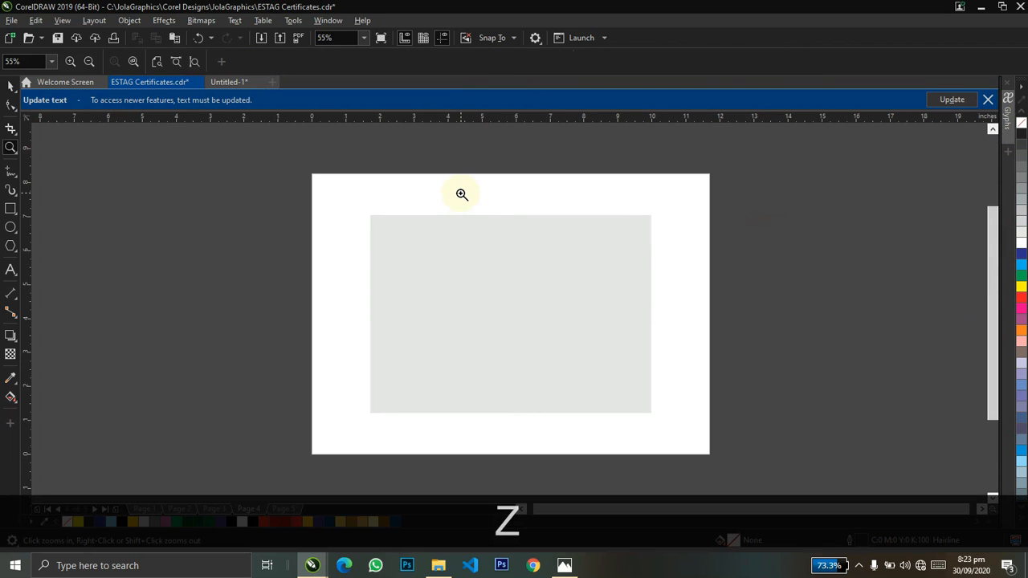
{"action": "left_click_drag", "start_coordinate": [637, 381], "coordinate": [739, 436]}
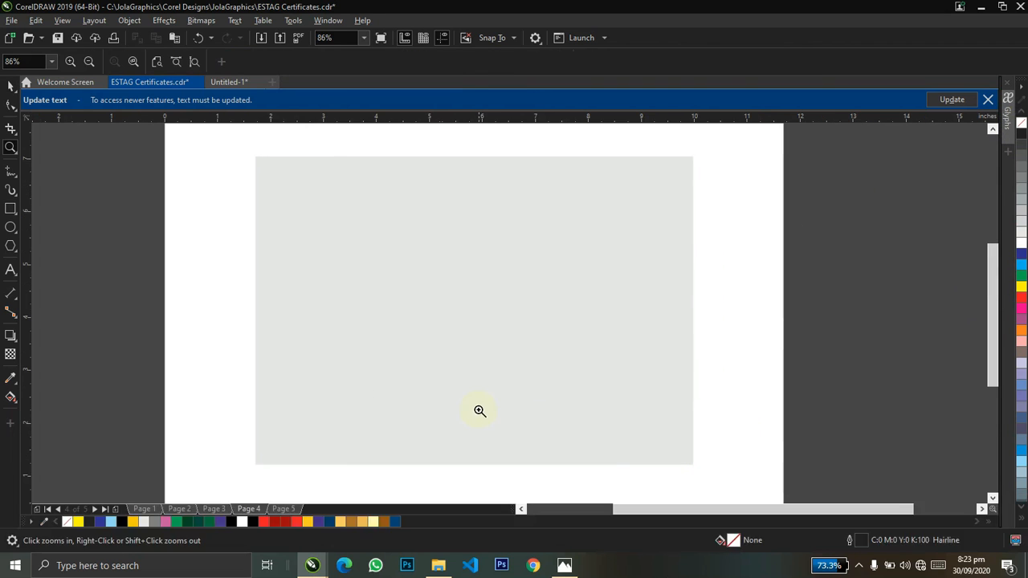
{"action": "key", "text": "ctrl+space"}
{"action": "key", "text": "shift+F2"}
{"action": "left_click", "coordinate": [478, 410]}
{"action": "key", "text": "shift+F2"}
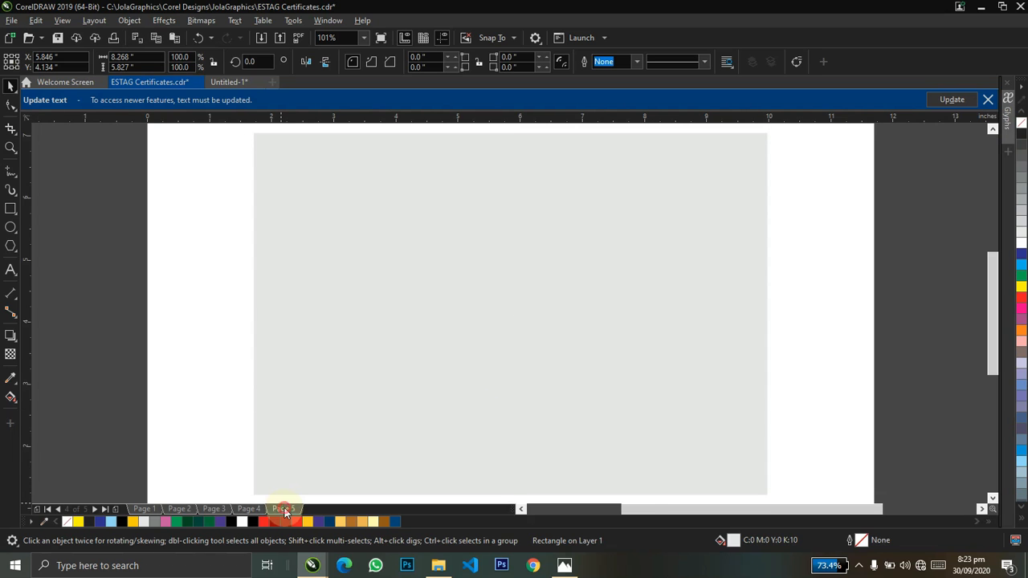
On Page 5, move the church event text block off the page onto the empty area beside the man's photo
{"action": "left_click", "coordinate": [283, 508]}
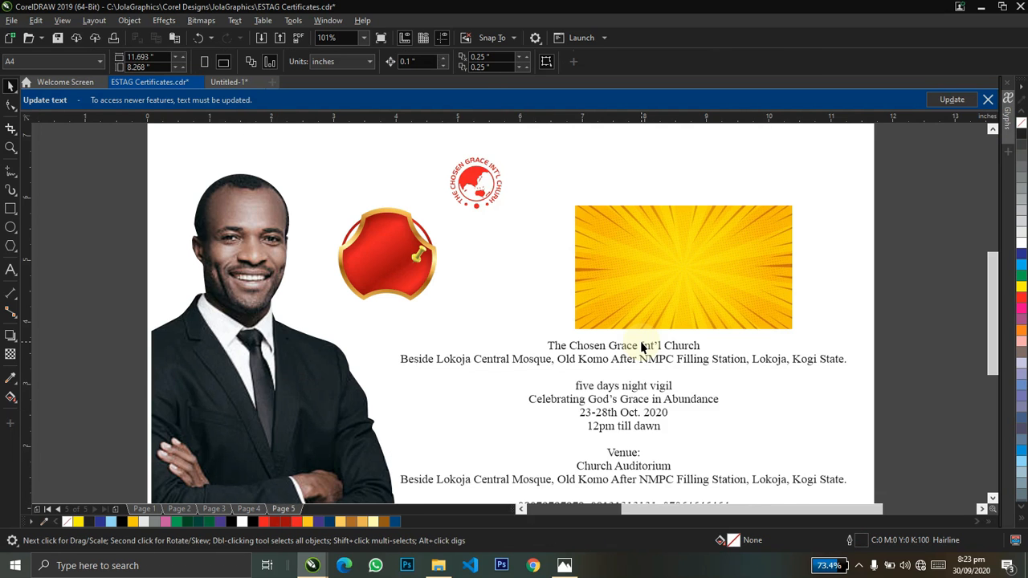
{"action": "key", "text": "F4"}
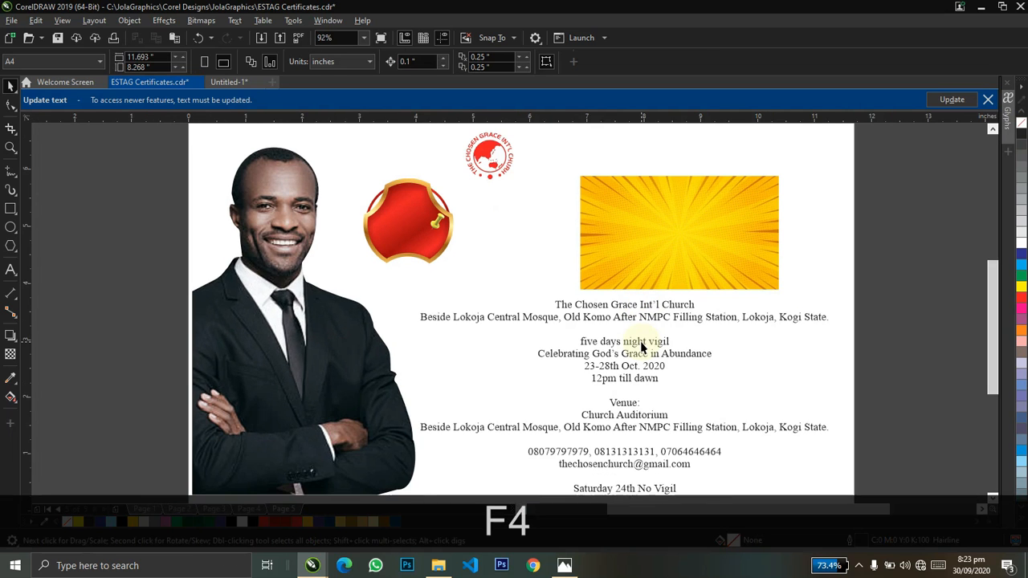
{"action": "key", "text": "z"}
{"action": "right_click", "coordinate": [641, 345]}
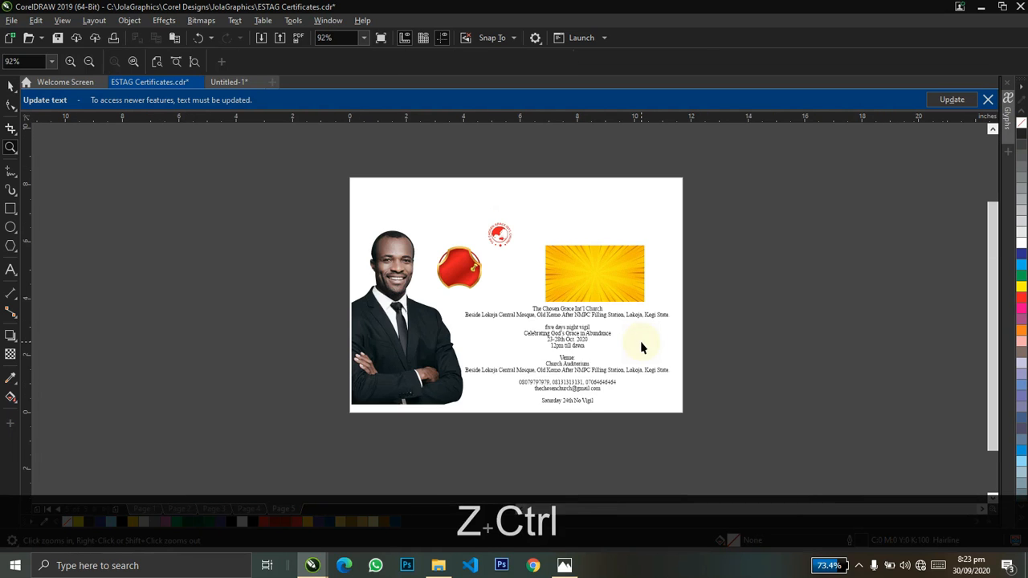
{"action": "key", "text": "ctrl+space"}
{"action": "left_click", "coordinate": [608, 334]}
{"action": "left_click_drag", "start_coordinate": [608, 334], "coordinate": [245, 335]}
{"action": "left_click", "coordinate": [381, 320]}
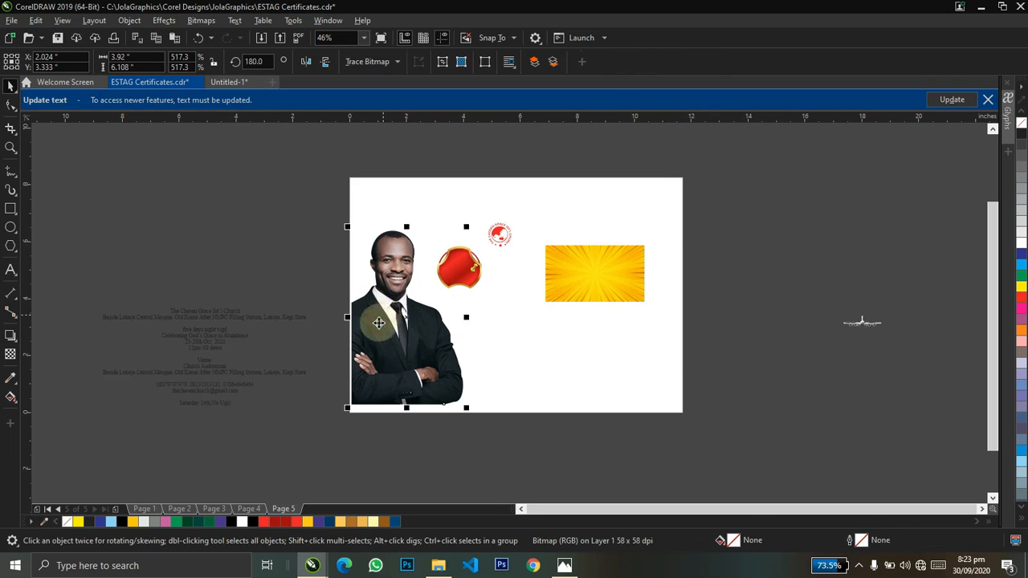
{"action": "left_click", "coordinate": [254, 225]}
Return to Page 4 and move the event text block up beside the grey rectangle
{"action": "left_click", "coordinate": [259, 511]}
{"action": "key", "text": "z"}
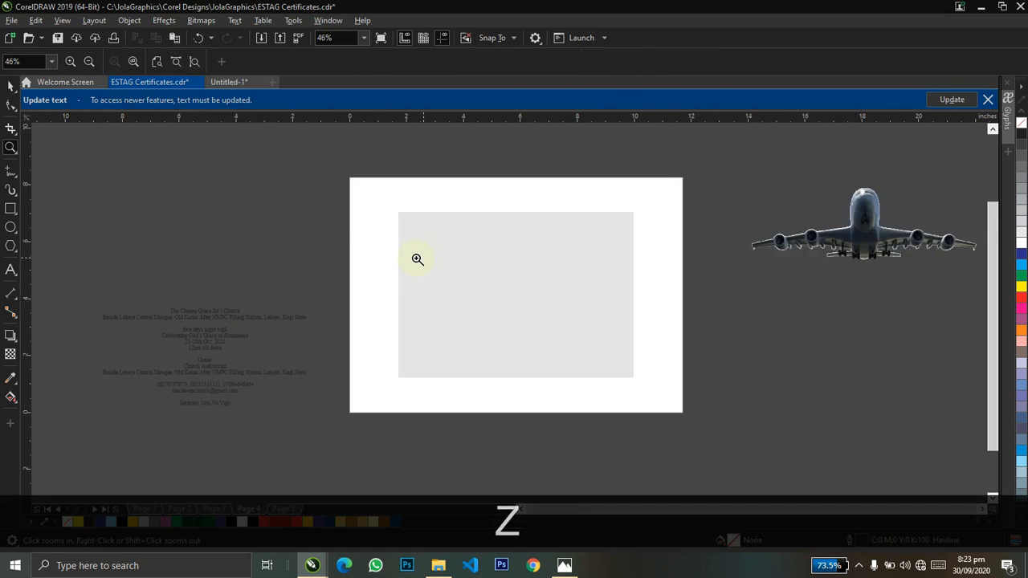
{"action": "key", "text": "ctrl+space"}
{"action": "left_click_drag", "start_coordinate": [241, 306], "coordinate": [292, 239]}
{"action": "key", "text": "z"}
{"action": "left_click_drag", "start_coordinate": [124, 212], "coordinate": [739, 395]}
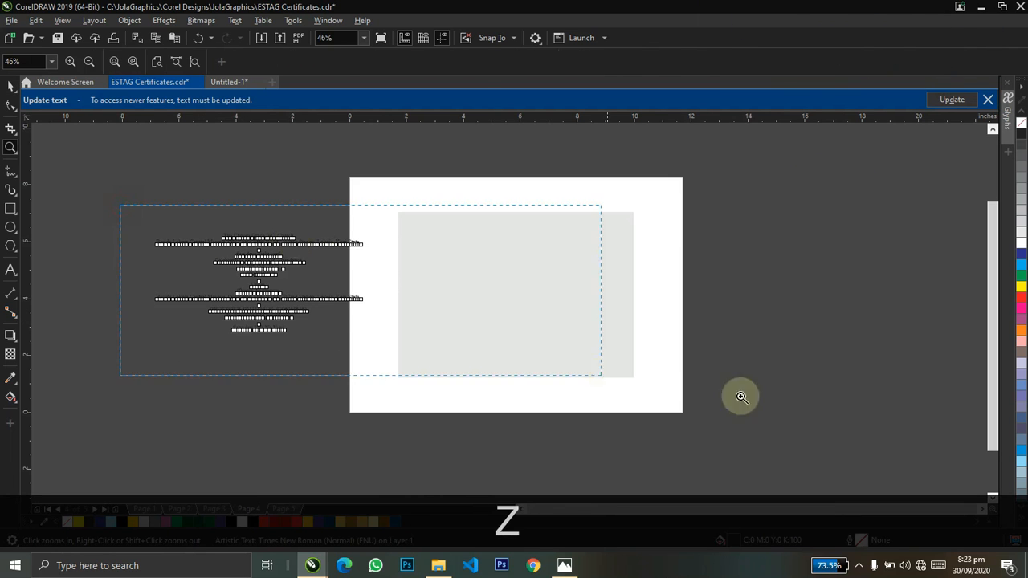
{"action": "key", "text": "ctrl+space"}
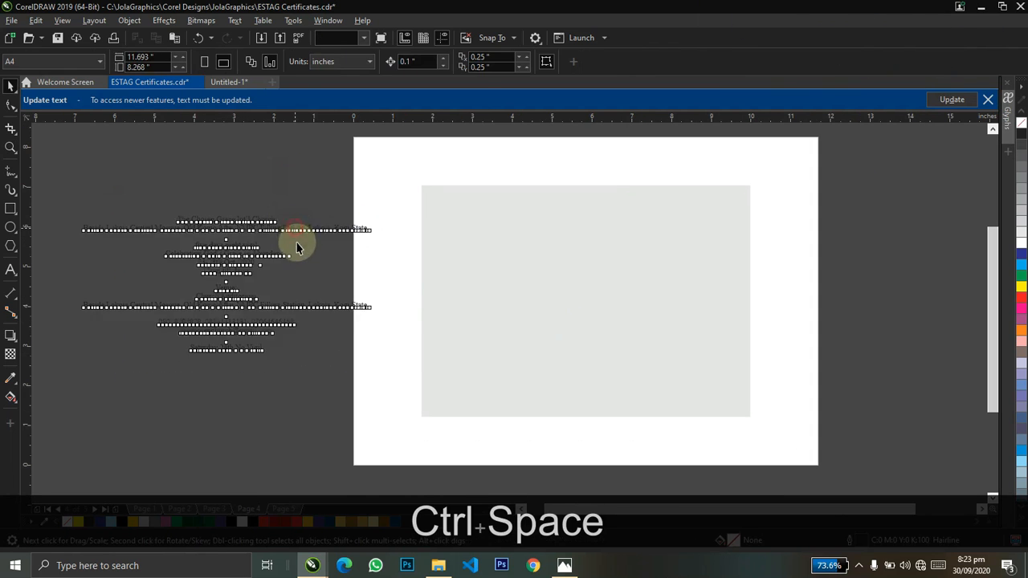
Move the event text onto the grey rectangle and centre the two horizontally and vertically
{"action": "left_click_drag", "start_coordinate": [294, 243], "coordinate": [637, 273]}
{"action": "left_click", "coordinate": [578, 201], "text": "shift"}
{"action": "key", "text": "shift+c"}
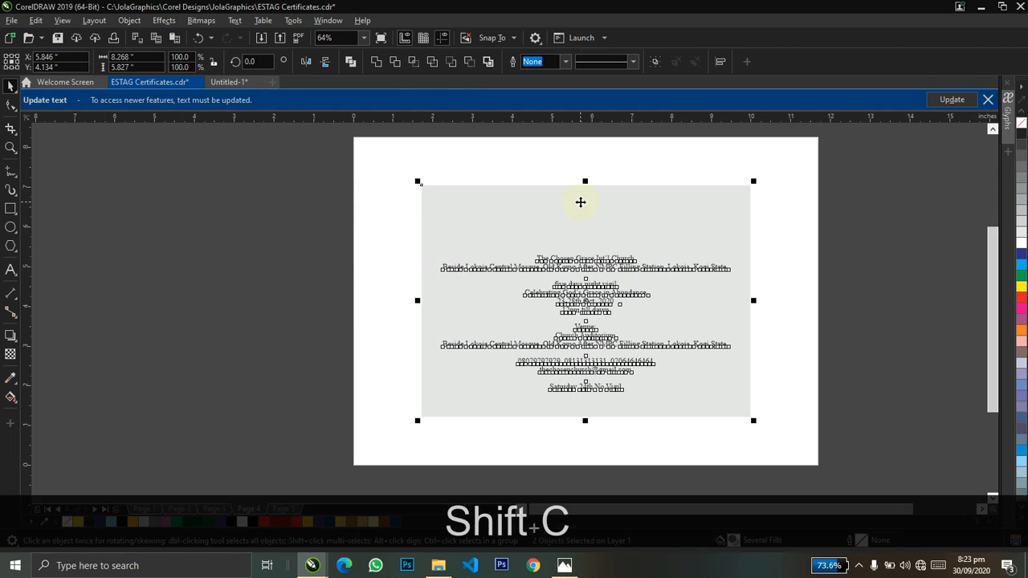
{"action": "key", "text": "e"}
{"action": "key", "text": "F4"}
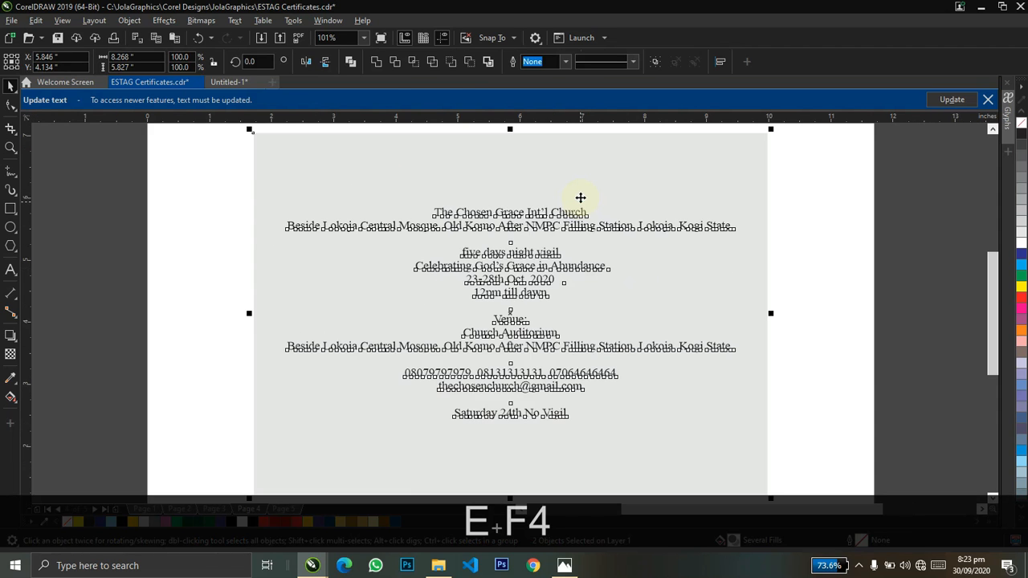
Break the event text block apart into separate lines
{"action": "left_click", "coordinate": [579, 185], "text": "shift"}
{"action": "key", "text": "ctrl+shift+k"}
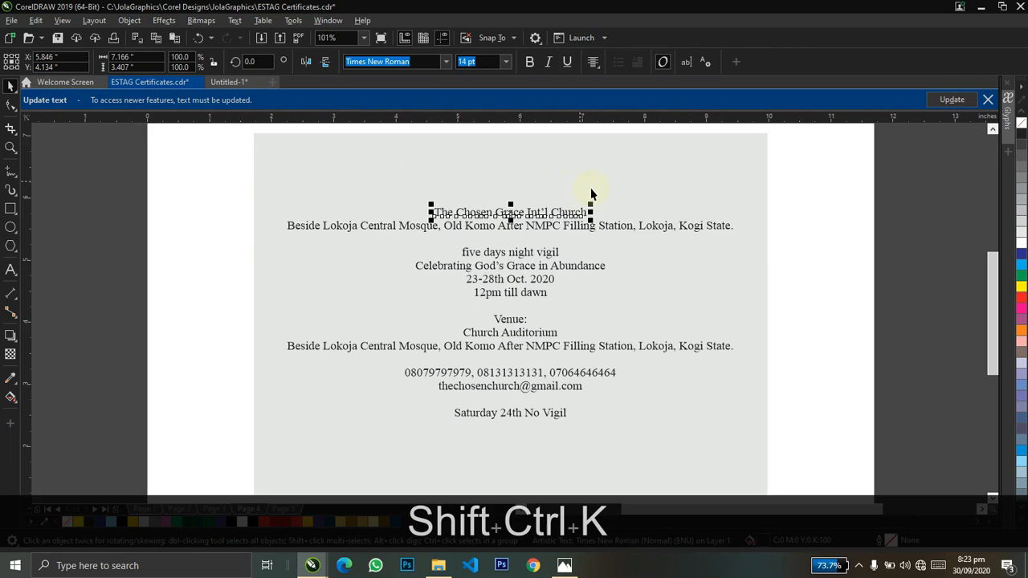
{"action": "key", "text": "z"}
{"action": "right_click", "coordinate": [773, 200]}
{"action": "key", "text": "ctrl+space"}
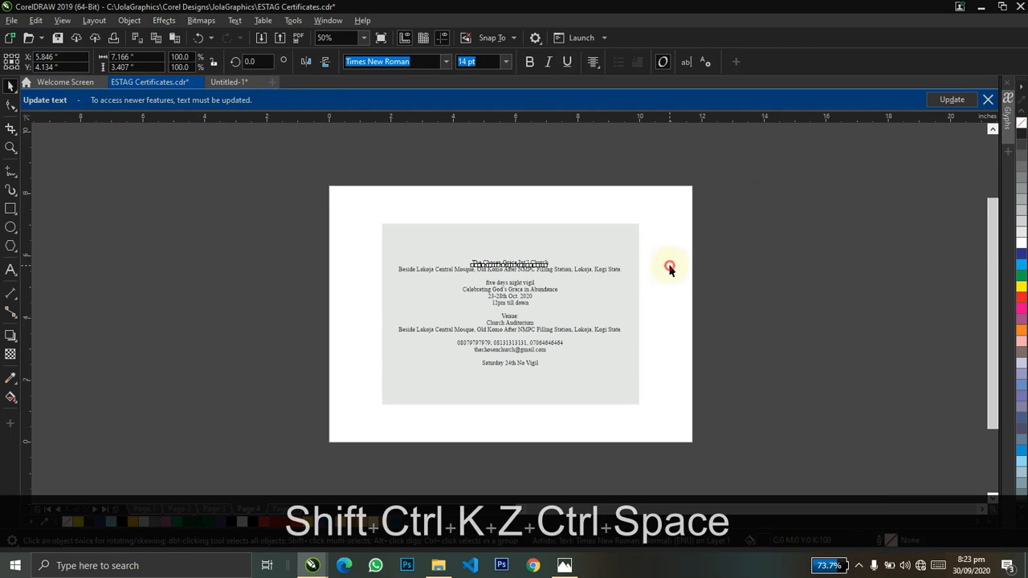
Select all the separated text lines and move them together off the page, beside the grey rectangle
{"action": "left_click_drag", "start_coordinate": [673, 259], "coordinate": [472, 337]}
{"action": "left_click_drag", "start_coordinate": [378, 388], "coordinate": [766, 334]}
{"action": "left_click", "coordinate": [621, 258]}
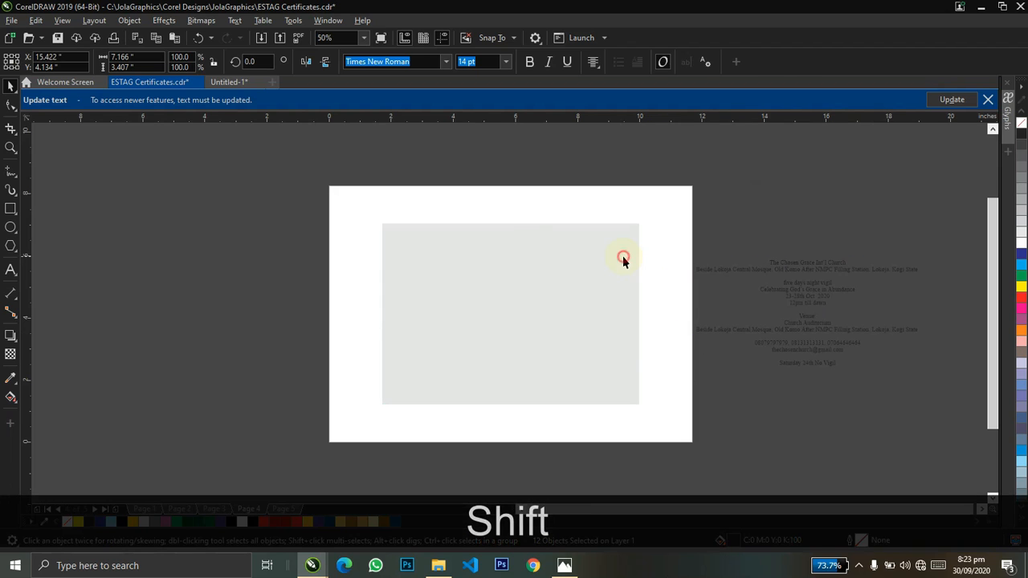
Place the church name line onto the grey rectangle by centring it horizontally on the rectangle
{"action": "key", "text": "z"}
{"action": "key", "text": "ctrl+space"}
{"action": "key", "text": "F4"}
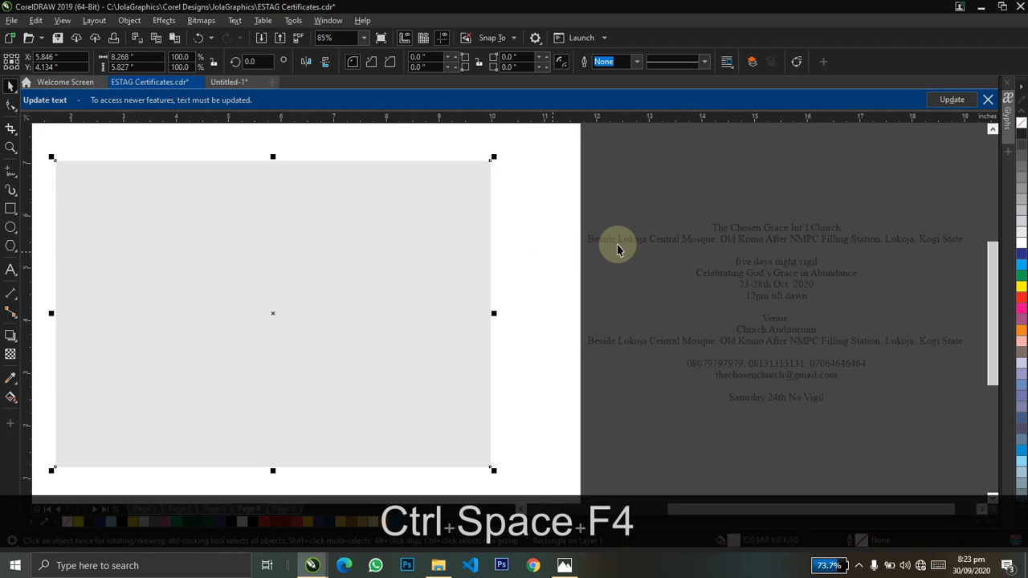
{"action": "left_click", "coordinate": [725, 226]}
{"action": "left_click", "coordinate": [388, 296], "text": "shift"}
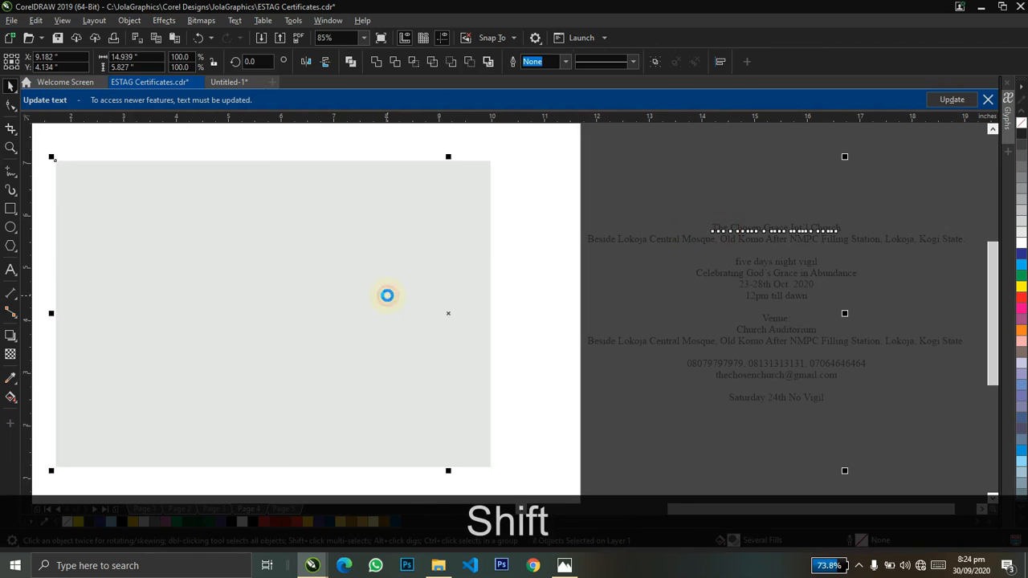
{"action": "key", "text": "c"}
{"action": "left_click", "coordinate": [388, 297], "text": "shift"}
Change the entire church name line to UPPERCASE
{"action": "double_click", "coordinate": [306, 231]}
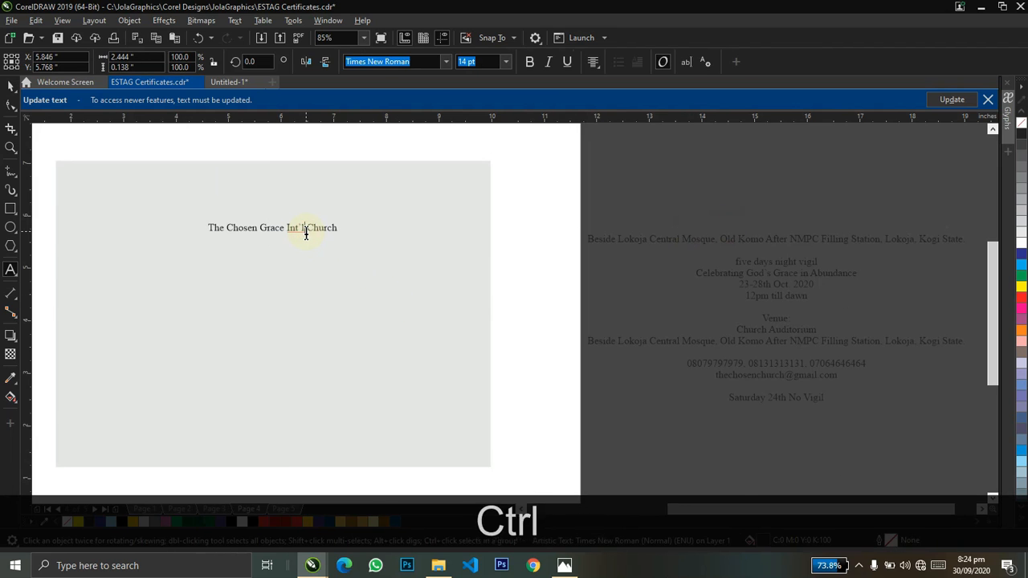
{"action": "key", "text": "ctrl+a"}
{"action": "key", "text": "shift+F4"}
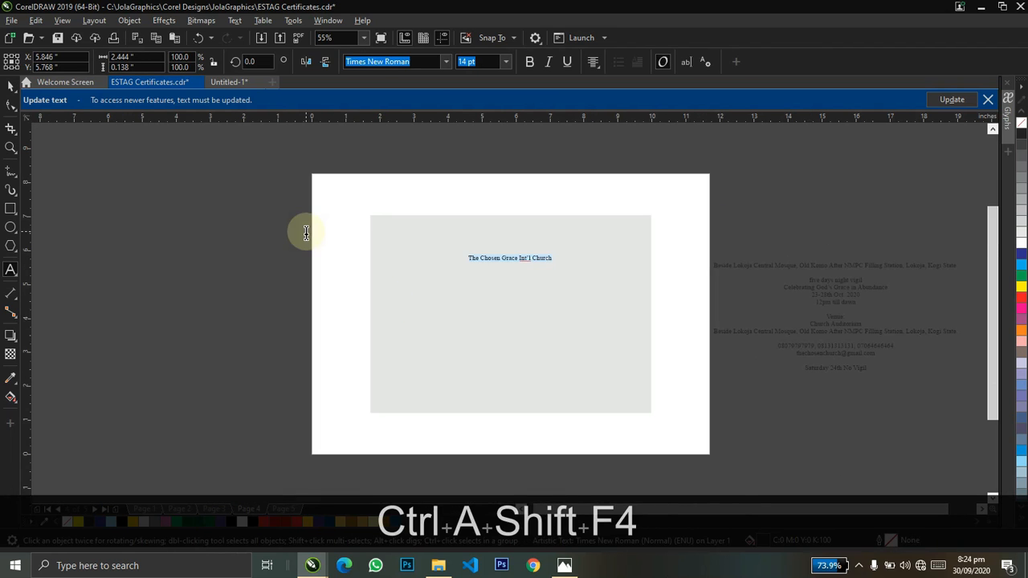
{"action": "key", "text": "ctrl+space"}
{"action": "key", "text": "z"}
{"action": "left_click_drag", "start_coordinate": [362, 196], "coordinate": [732, 362]}
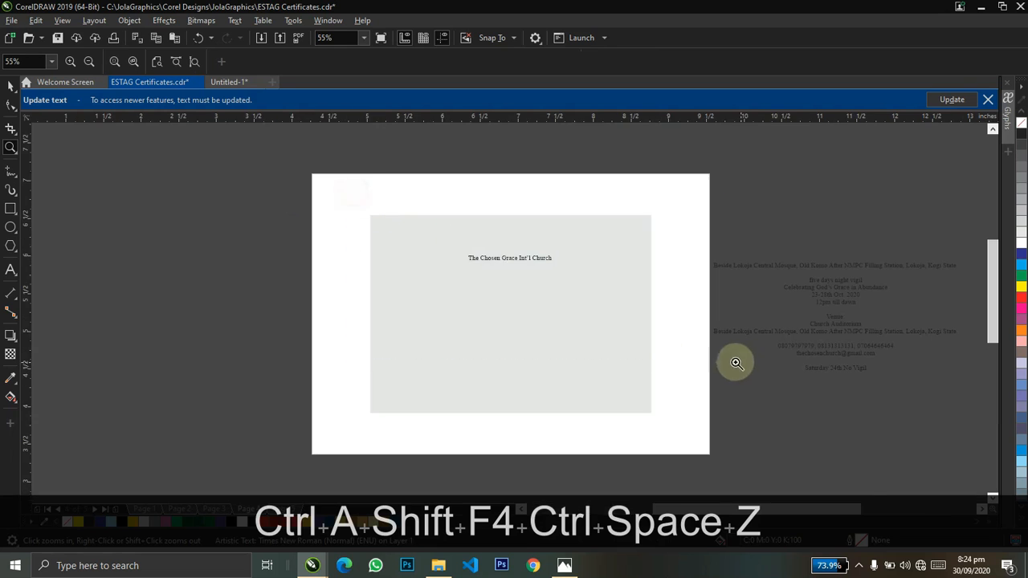
{"action": "key", "text": "ctrl+space"}
{"action": "double_click", "coordinate": [442, 274]}
{"action": "key", "text": "ctrl+a"}
{"action": "key", "text": "shift+F3"}
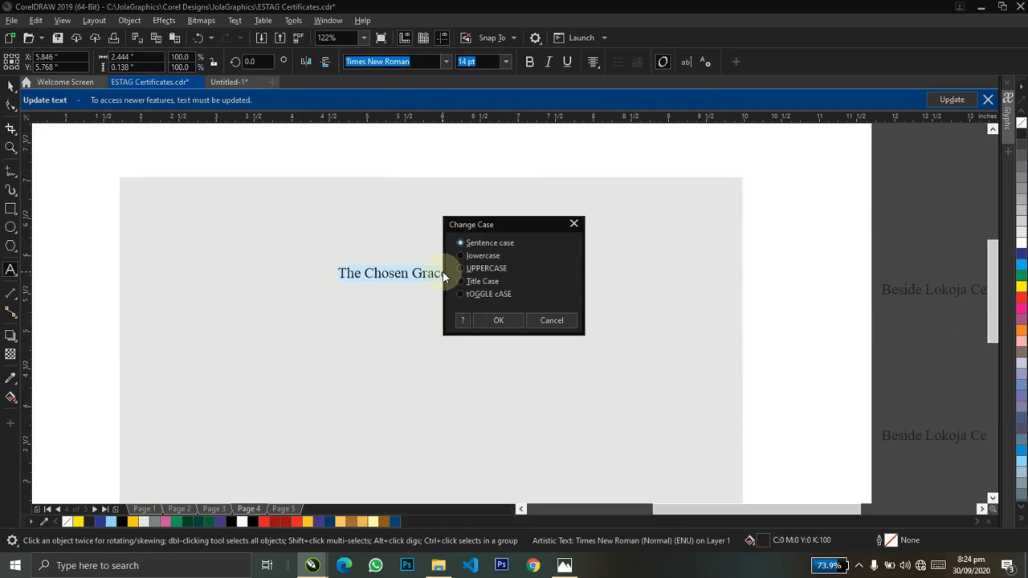
{"action": "key", "text": "u"}
{"action": "key", "text": "Return"}
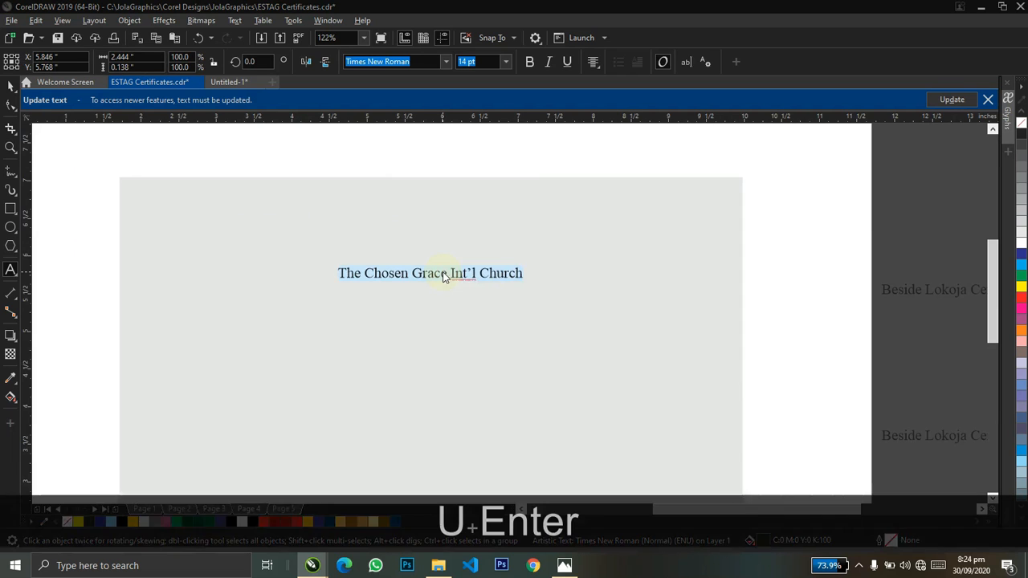
Re-centre the uppercase church name horizontally on the grey rectangle
{"action": "key", "text": "ctrl+space"}
{"action": "left_click", "coordinate": [466, 312], "text": "shift"}
{"action": "key", "text": "c"}
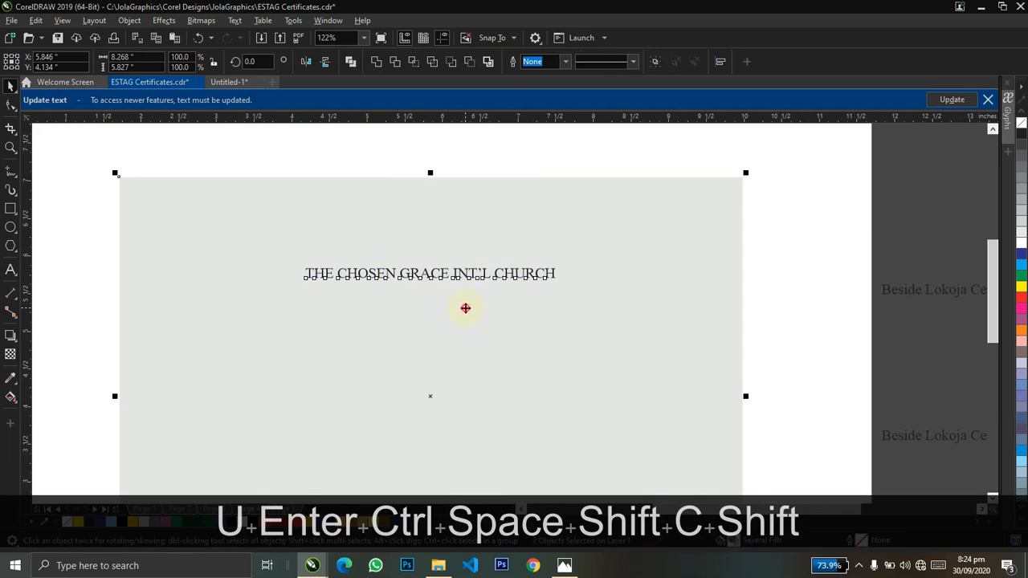
{"action": "left_click", "coordinate": [463, 305], "text": "shift"}
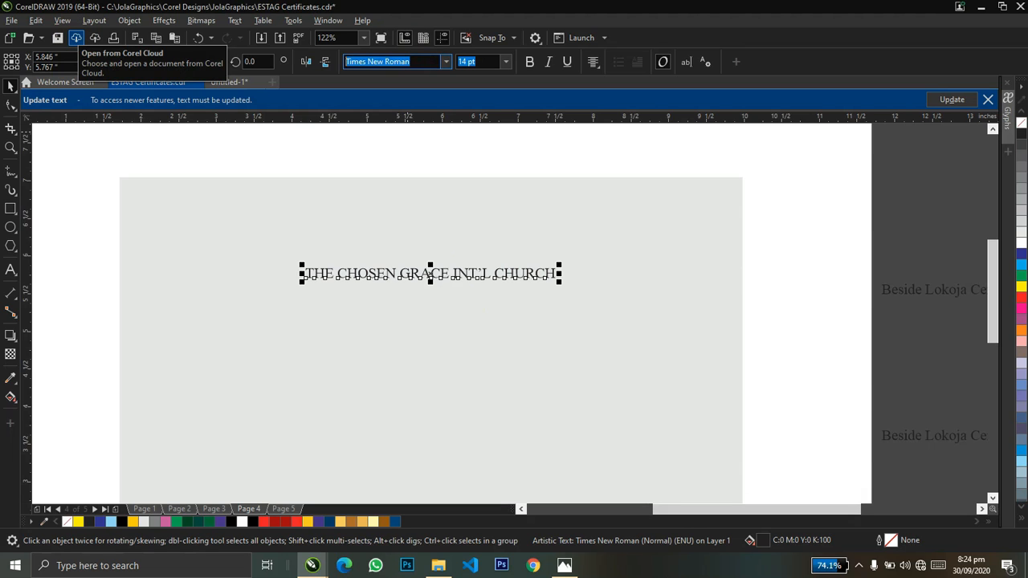
Set the church name in HandelGotDBol, centre it on the rectangle and scale it up to about 14.3 pt
{"action": "type", "text": "HandelGotDBol"}
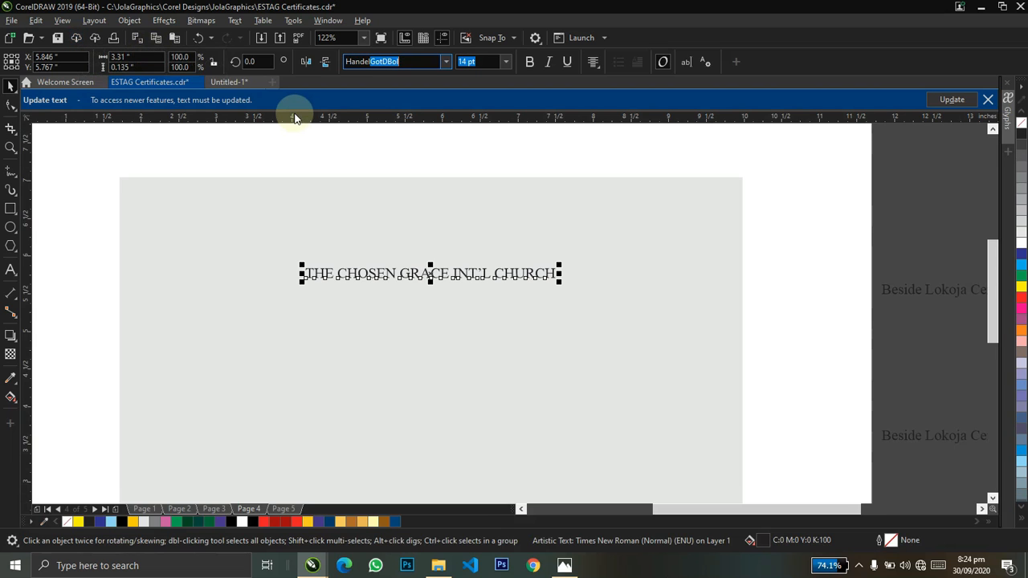
{"action": "key", "text": "Return"}
{"action": "left_click", "coordinate": [477, 217], "text": "shift"}
{"action": "key", "text": "c"}
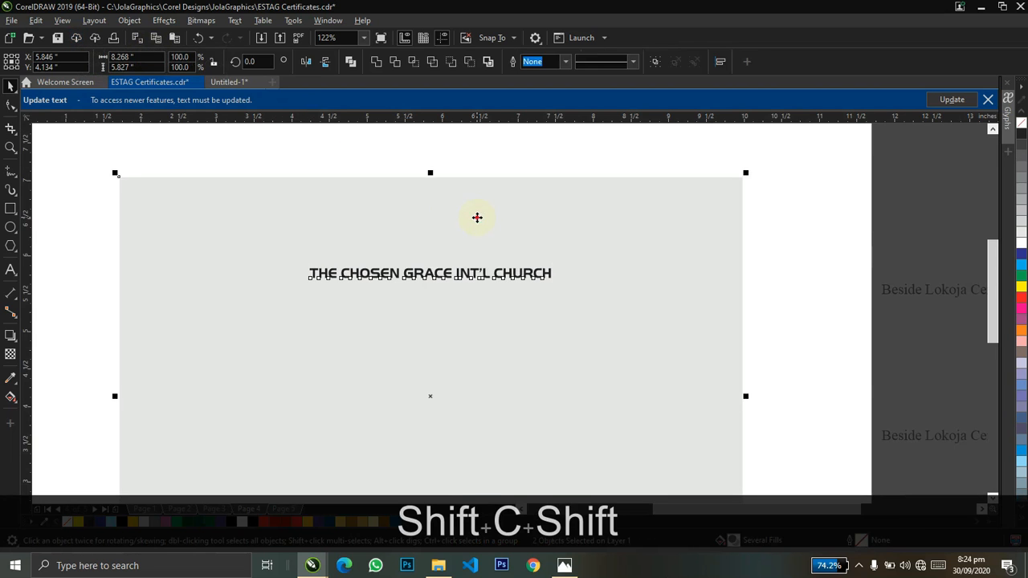
{"action": "left_click", "coordinate": [477, 218], "text": "shift"}
{"action": "mouse_move", "coordinate": [554, 264]}
{"action": "left_mouse_down"}
{"action": "mouse_move", "coordinate": [549, 254]}
{"action": "mouse_move", "coordinate": [564, 250]}
{"action": "left_mouse_up"}
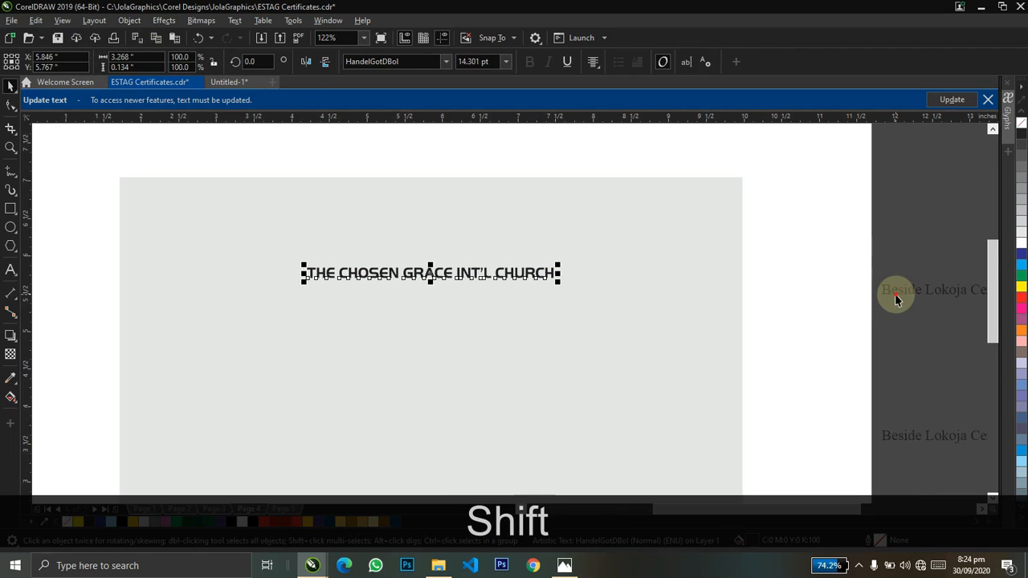
Move the first address line onto the grey rectangle below the church name and centre it horizontally
{"action": "left_click_drag", "start_coordinate": [895, 294], "coordinate": [459, 333]}
{"action": "left_click", "coordinate": [587, 263], "text": "shift"}
{"action": "key", "text": "c"}
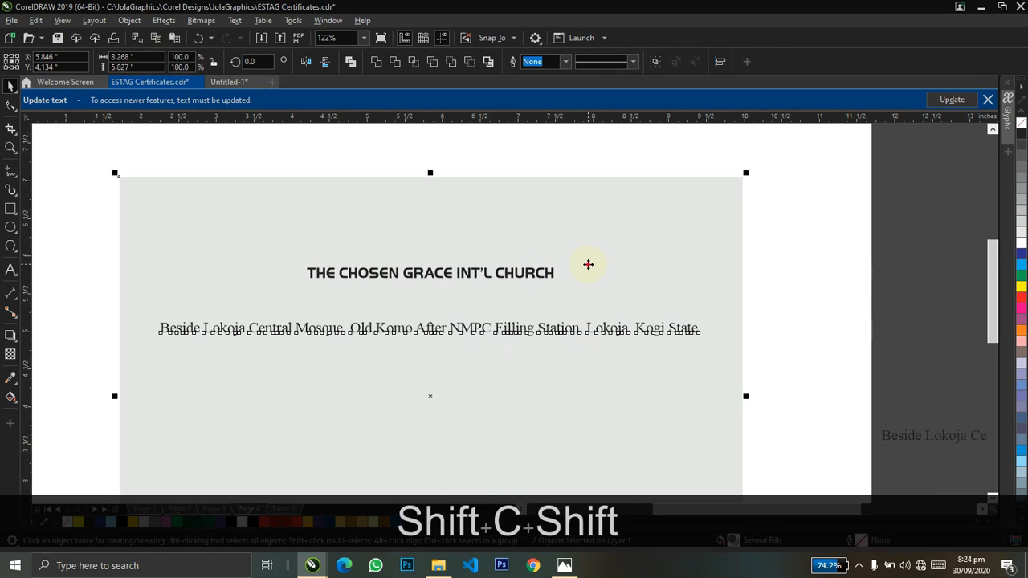
{"action": "left_click", "coordinate": [587, 263], "text": "shift"}
Set the address line in Trebuchet MS at 8 pt
{"action": "left_click", "coordinate": [418, 70]}
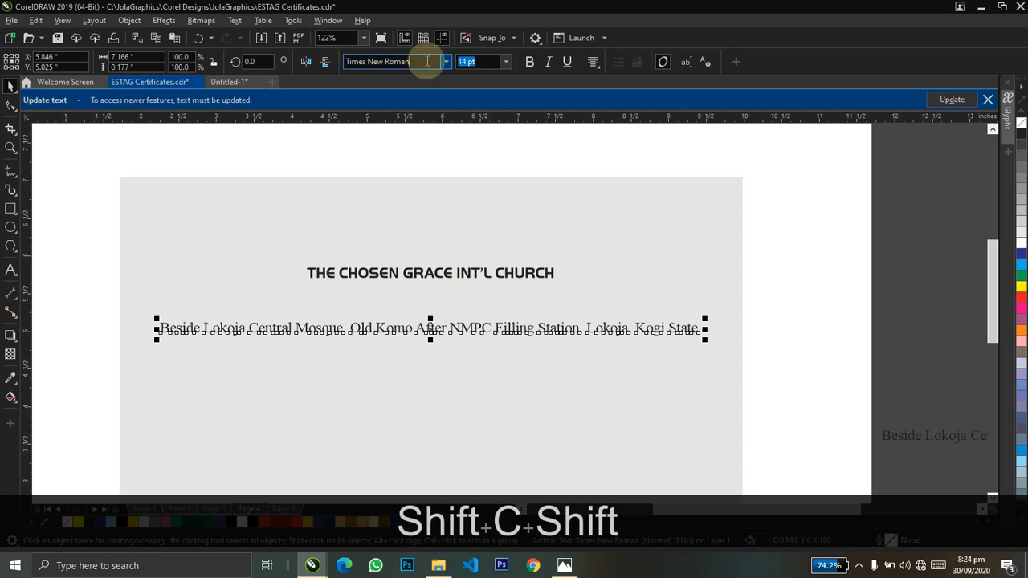
{"action": "type", "text": "trebuc"}
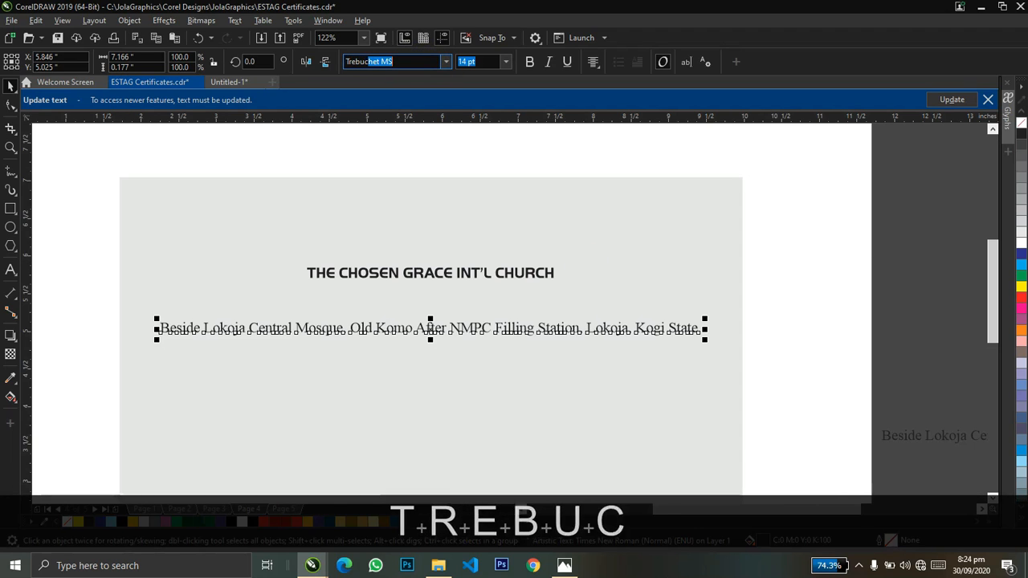
{"action": "type", "text": "het"}
{"action": "key", "text": "Return"}
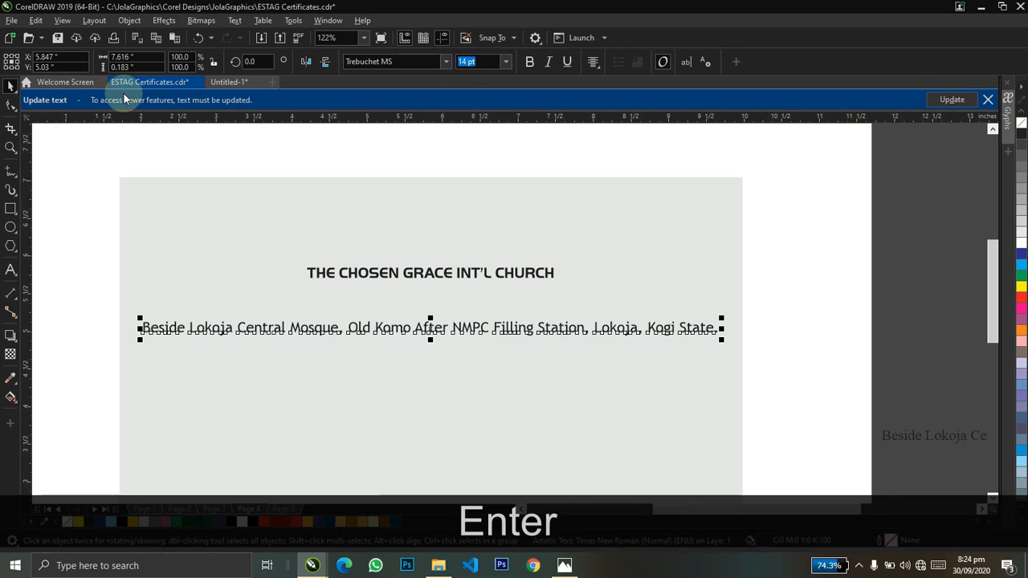
{"action": "left_click_drag", "start_coordinate": [496, 57], "coordinate": [422, 78]}
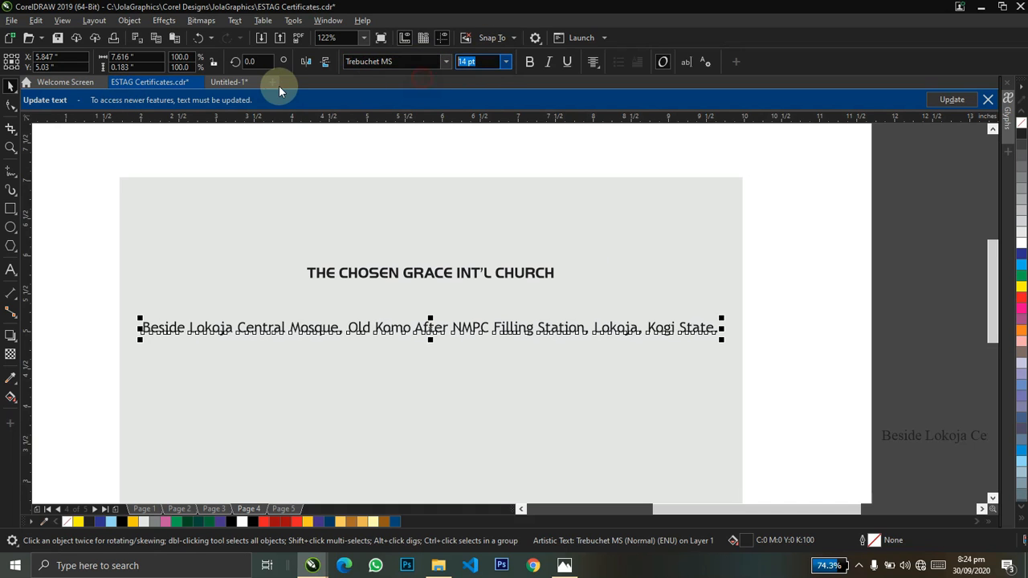
{"action": "type", "text": "8"}
{"action": "key", "text": "Return"}
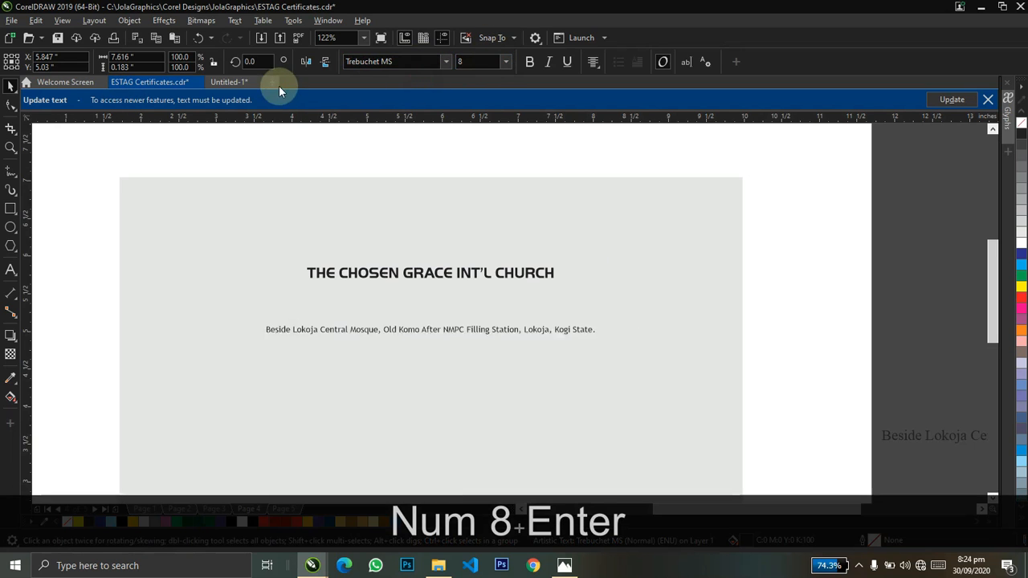
Re-centre the address line on the rectangle and move it up directly beneath the church name
{"action": "left_click", "coordinate": [547, 238], "text": "shift"}
{"action": "key", "text": "c"}
{"action": "left_click", "coordinate": [547, 238], "text": "shift"}
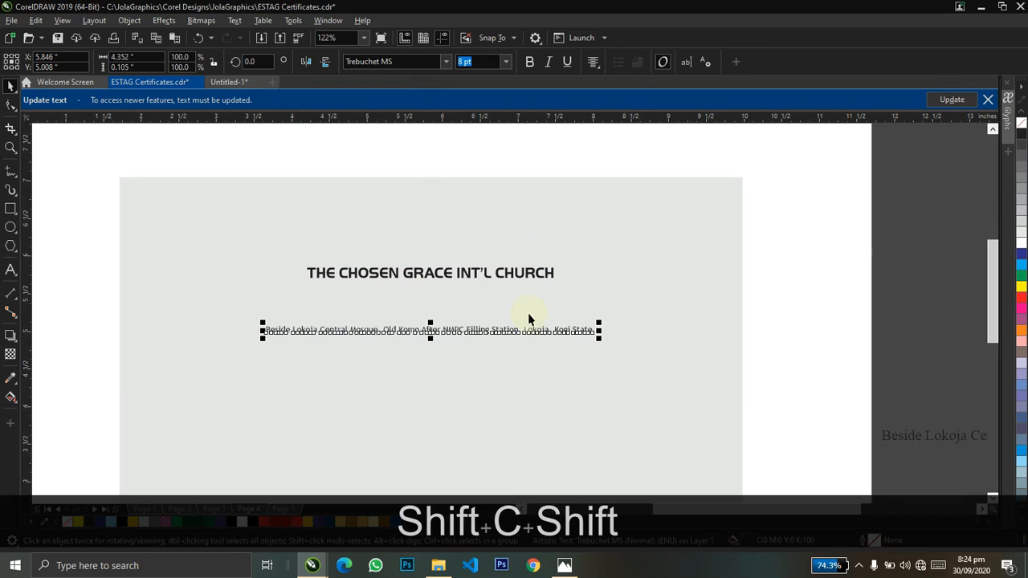
{"action": "left_click_drag", "start_coordinate": [526, 330], "coordinate": [524, 293]}
Enlarge the church name to about 17.5 pt and centre it horizontally on the grey rectangle
{"action": "left_click", "coordinate": [509, 272]}
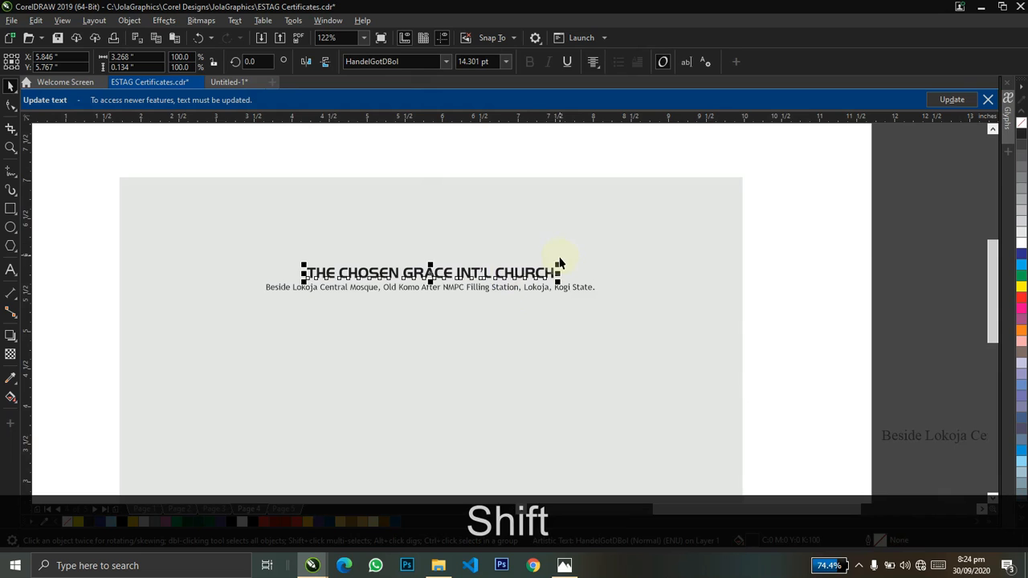
{"action": "left_click_drag", "start_coordinate": [575, 252], "coordinate": [587, 246]}
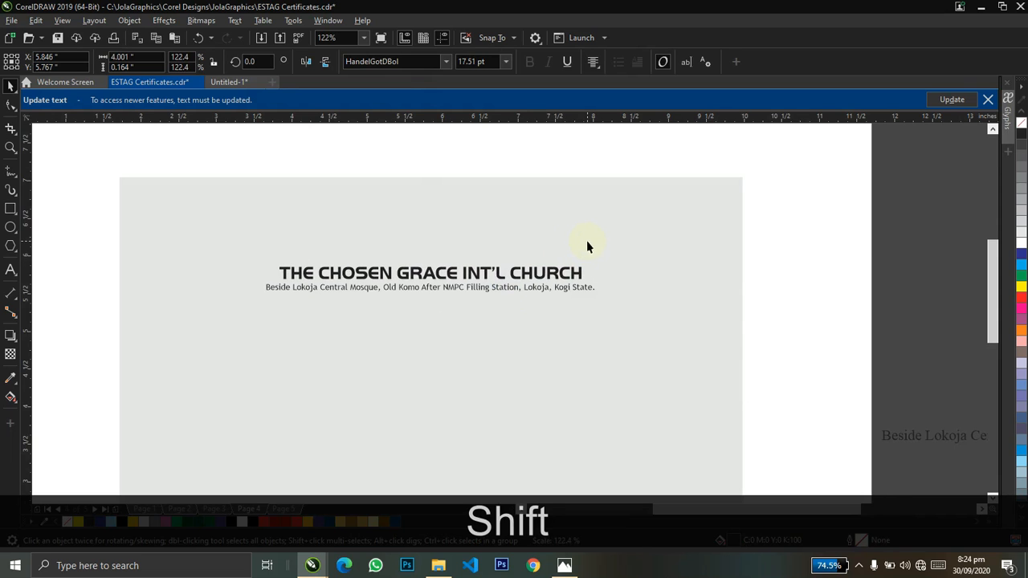
{"action": "left_click", "coordinate": [637, 273], "text": "shift"}
{"action": "key", "text": "c"}
{"action": "left_click", "coordinate": [635, 270], "text": "shift"}
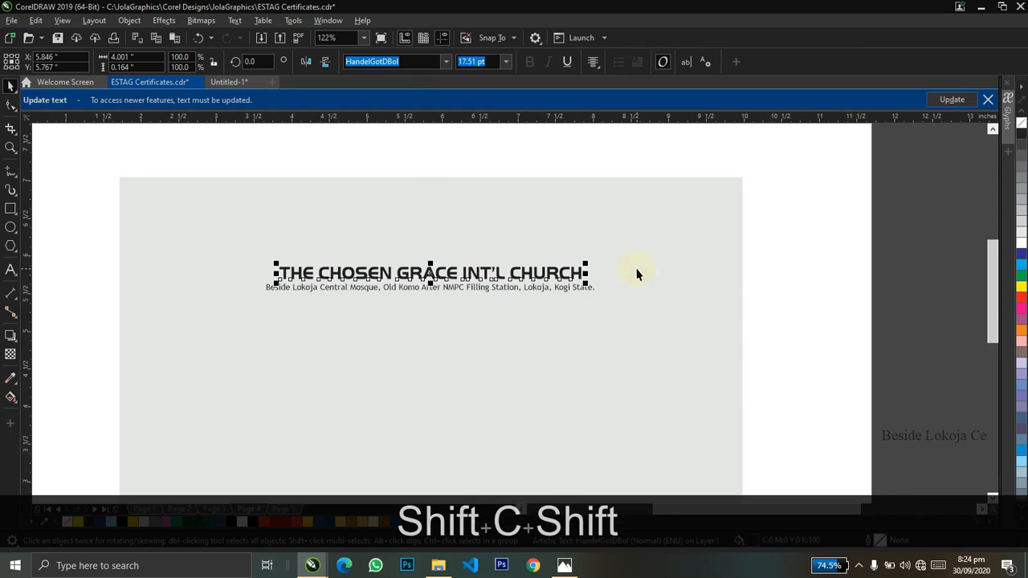
Align the church name and address line on their vertical centre axis and nudge both slightly up
{"action": "left_click", "coordinate": [580, 290], "text": "shift"}
{"action": "key", "text": "c"}
{"action": "key", "text": "Up"}
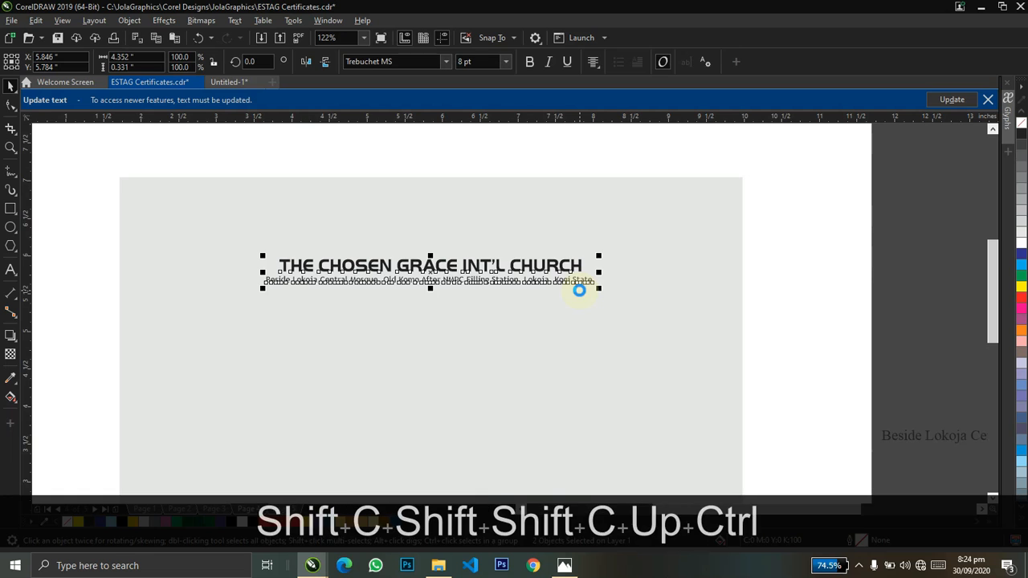
{"action": "key", "text": "ctrl+Up"}
{"action": "key", "text": "ctrl+Down"}
{"action": "key", "text": "ctrl+Down"}
{"action": "key", "text": "z"}
{"action": "right_click", "coordinate": [579, 291]}
{"action": "key", "text": "ctrl+space"}
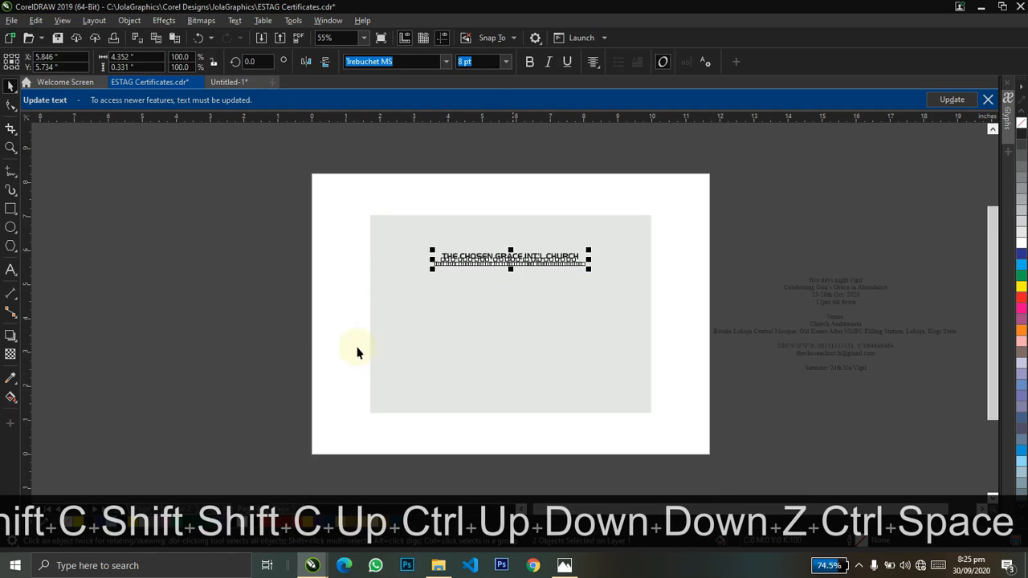
Move the round red church logo from Page 5 to Page 4, above the church name, and centre it on the rectangle
{"action": "left_click", "coordinate": [273, 362]}
{"action": "key", "text": "Page_Down"}
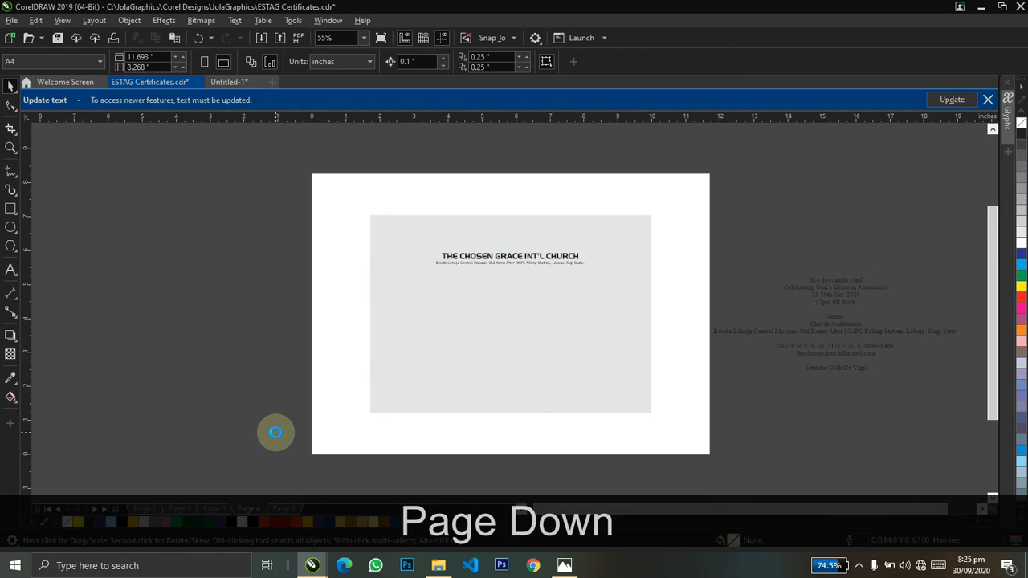
{"action": "left_click", "coordinate": [487, 245]}
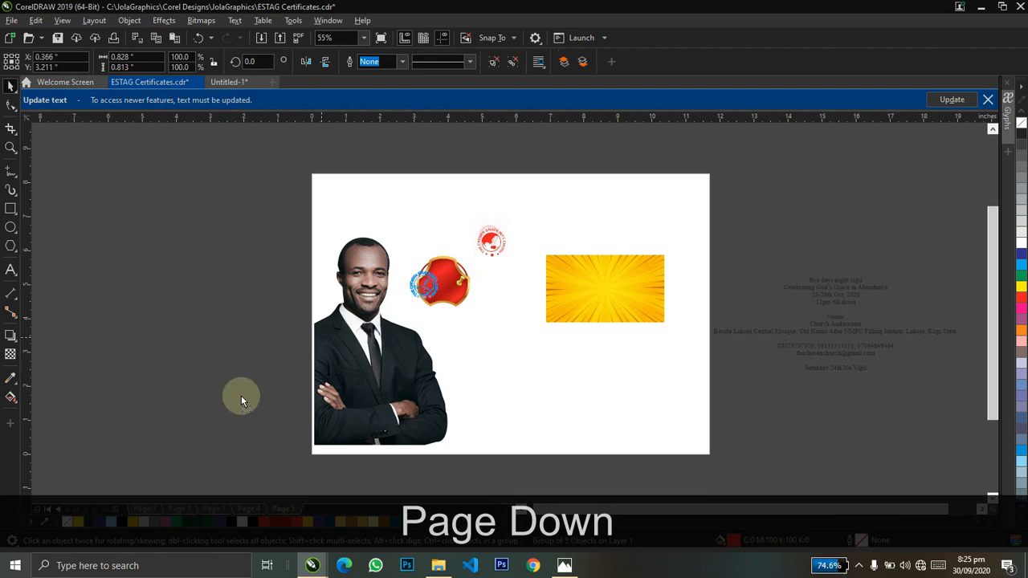
{"action": "left_click_drag", "start_coordinate": [241, 397], "coordinate": [261, 508]}
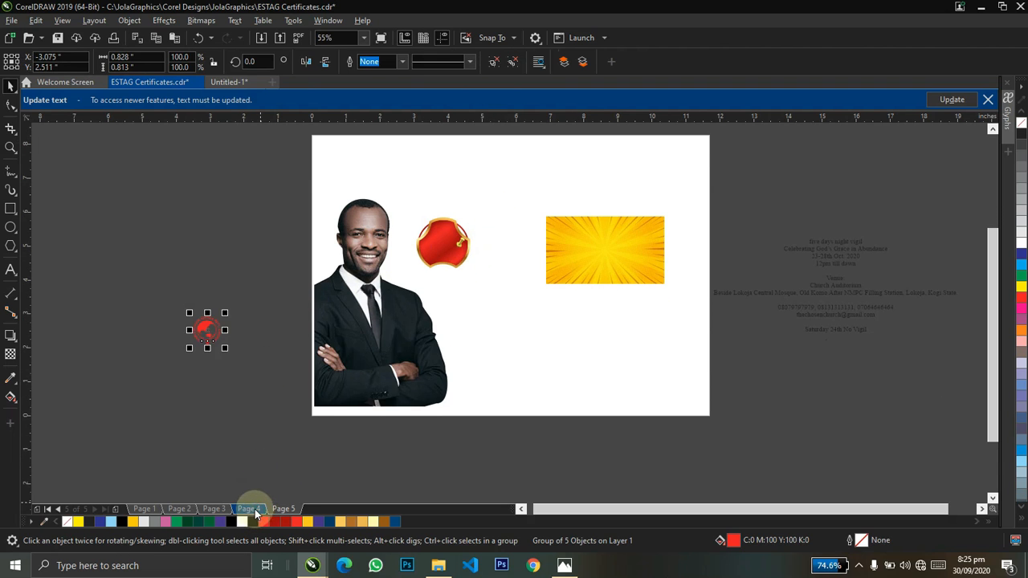
{"action": "left_click_drag", "start_coordinate": [197, 327], "coordinate": [509, 201]}
{"action": "key", "text": "shift+c"}
Scale the logo down to about 0.7 inches wide and nudge it closer to the church name
{"action": "key", "text": "shift+z"}
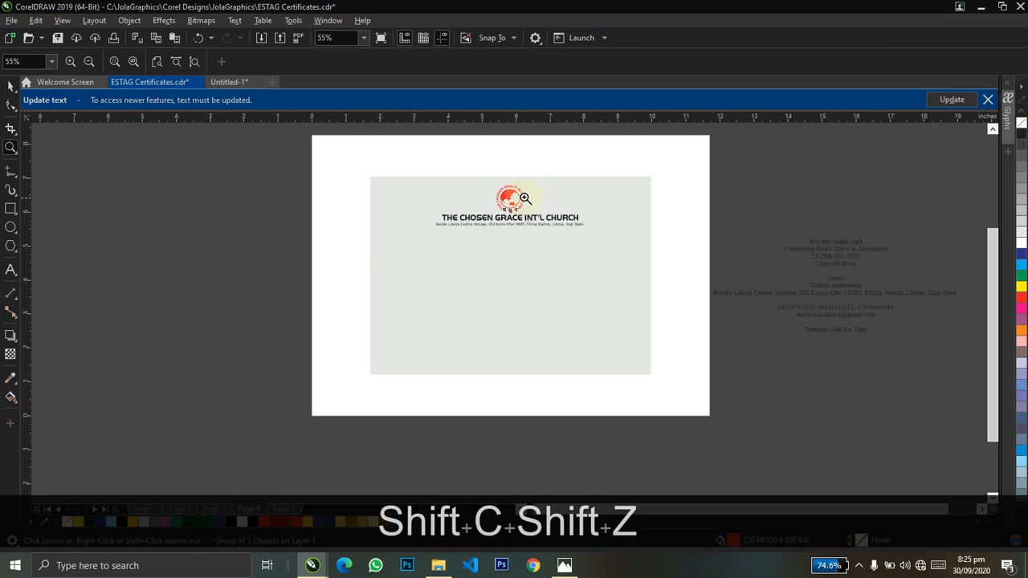
{"action": "left_click_drag", "start_coordinate": [345, 167], "coordinate": [768, 317]}
{"action": "key", "text": "ctrl+space"}
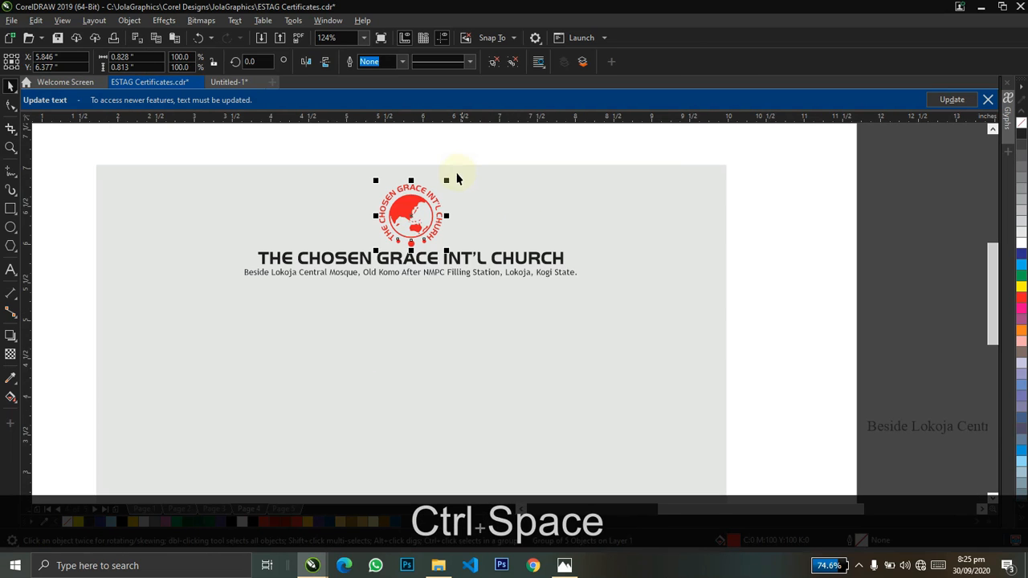
{"action": "left_click_drag", "start_coordinate": [447, 180], "coordinate": [441, 186]}
{"action": "key", "text": "ctrl+Down"}
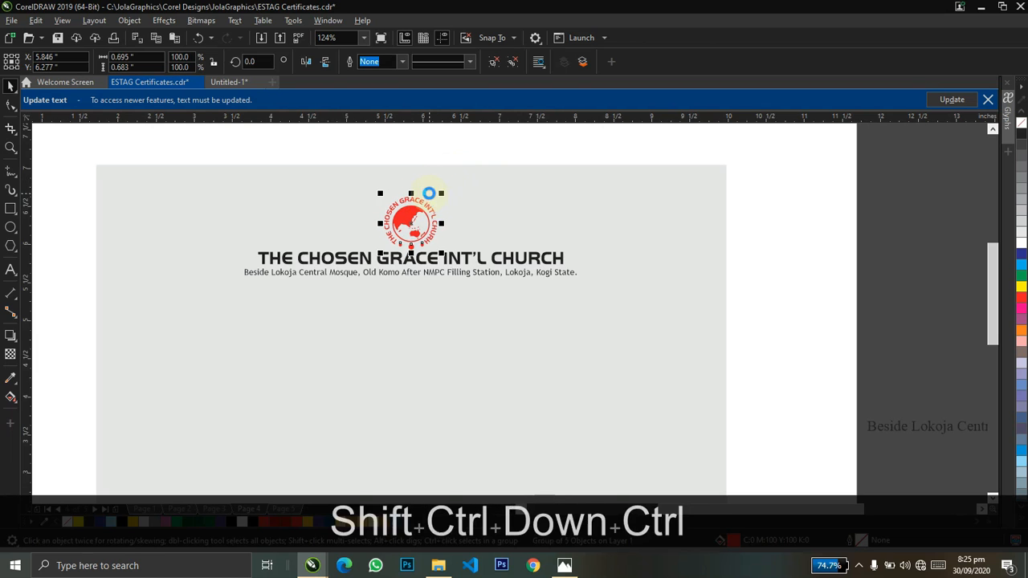
{"action": "key", "text": "ctrl+Up"}
Centre-align the logo, church name and address line with each other and nudge the group slightly down
{"action": "left_click_drag", "start_coordinate": [777, 147], "coordinate": [16, 352]}
{"action": "key", "text": "c"}
{"action": "key", "text": "Down"}
{"action": "key", "text": "ctrl+Up"}
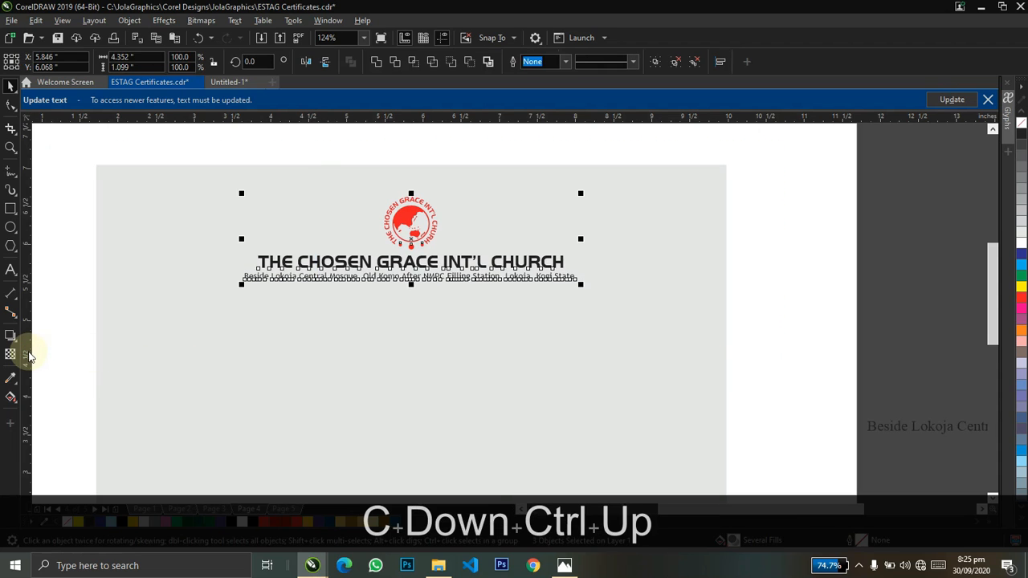
{"action": "key", "text": "z"}
{"action": "key", "text": "ctrl+space"}
{"action": "right_click", "coordinate": [480, 296]}
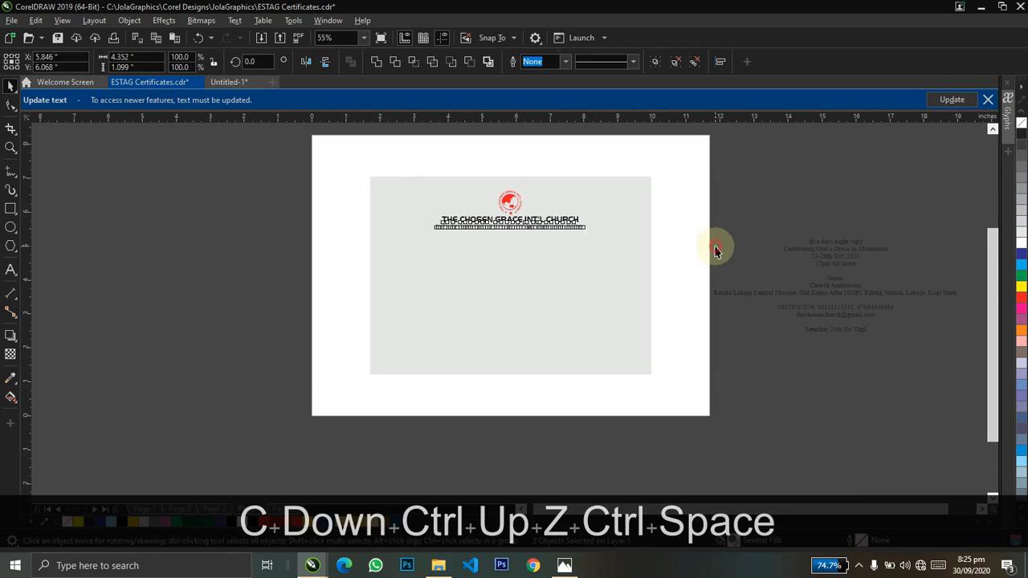
Nudge the address line slightly up, closer to the church name
{"action": "key", "text": "F5"}
{"action": "key", "text": "F4"}
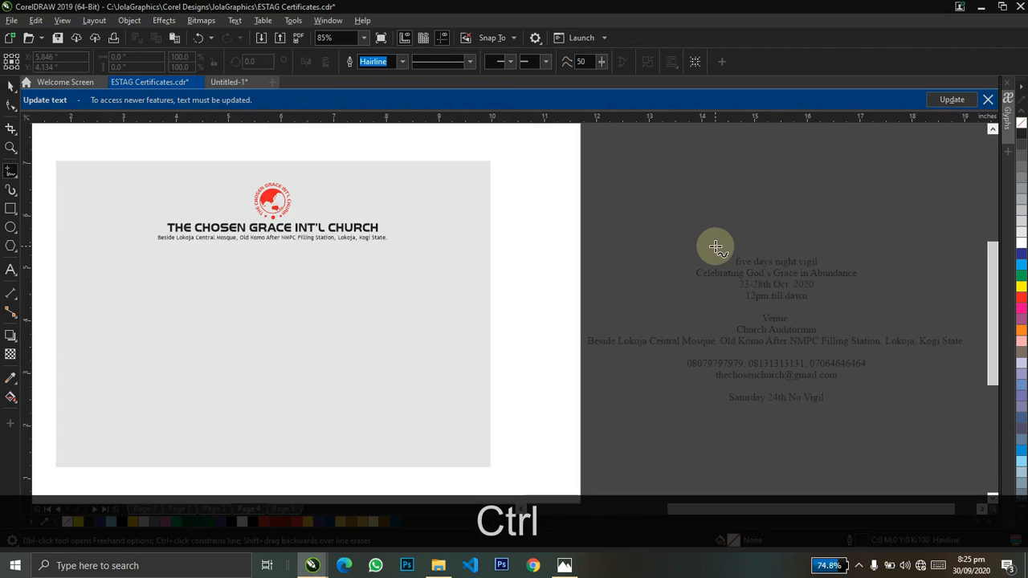
{"action": "key", "text": "ctrl+space"}
{"action": "left_click", "coordinate": [752, 267]}
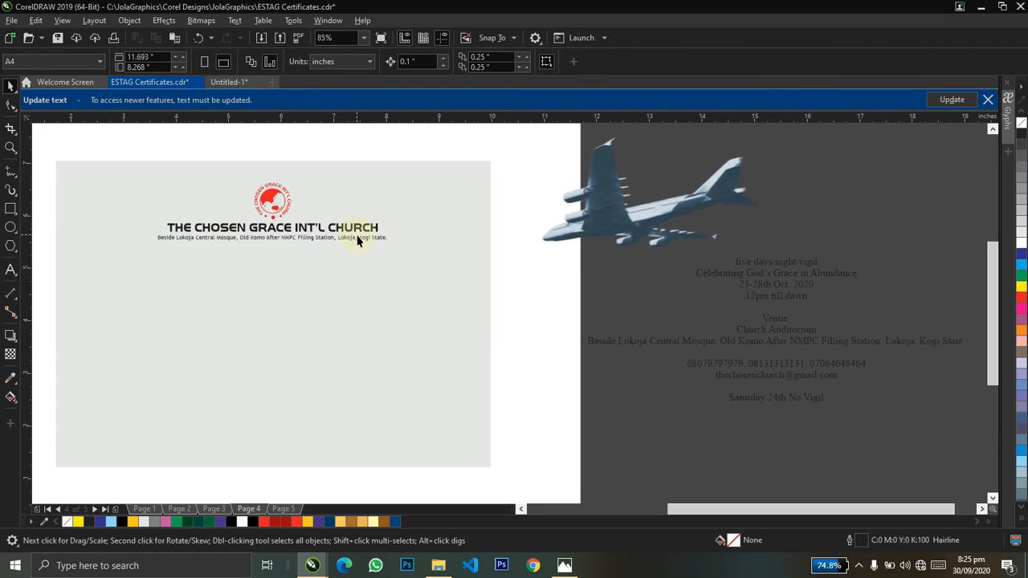
{"action": "left_click", "coordinate": [356, 236]}
{"action": "left_click", "coordinate": [358, 239], "text": "ctrl"}
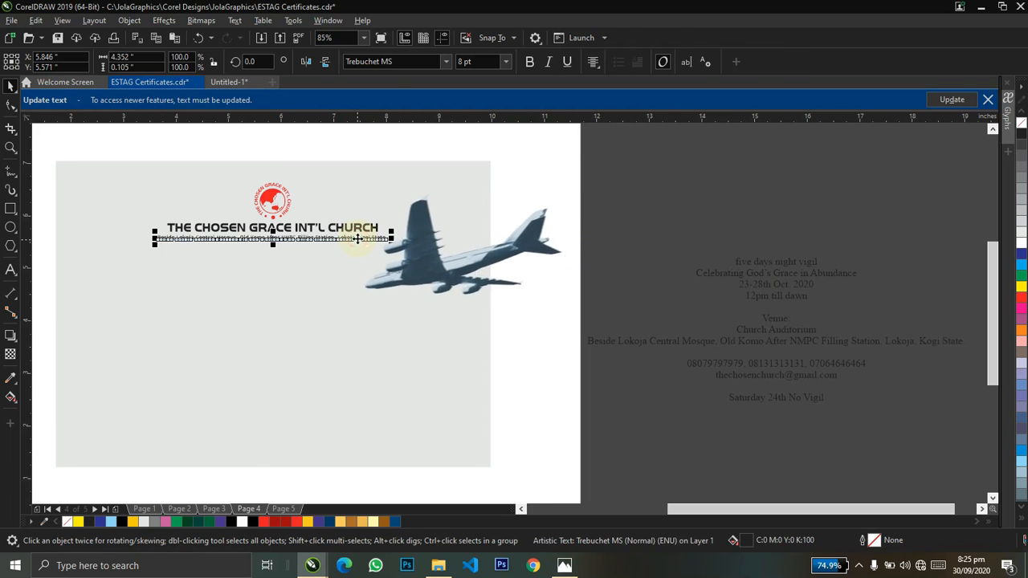
{"action": "key", "text": "z"}
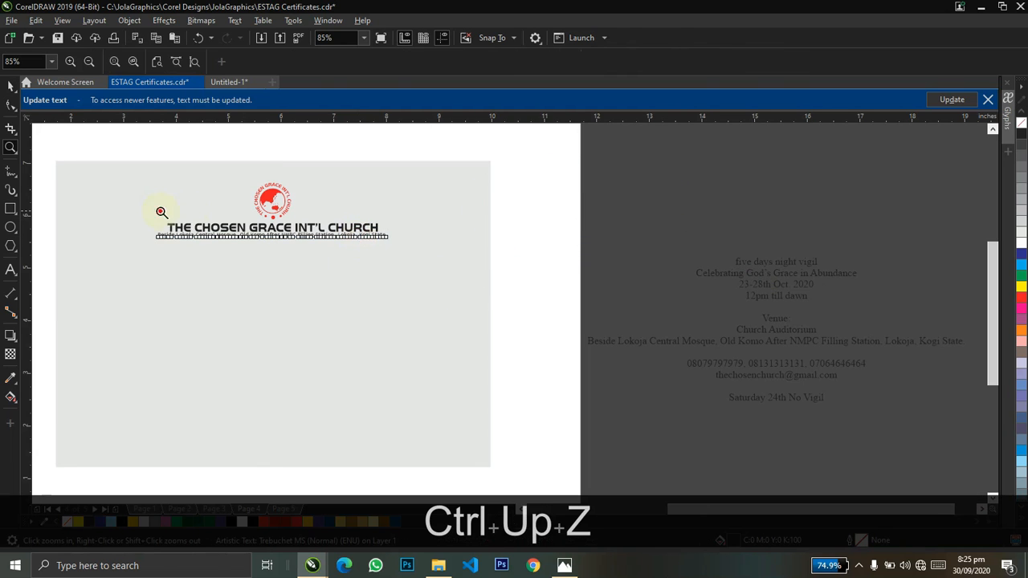
{"action": "left_click_drag", "start_coordinate": [160, 212], "coordinate": [437, 294]}
{"action": "key", "text": "ctrl+space"}
{"action": "left_click_drag", "start_coordinate": [435, 292], "coordinate": [434, 294]}
{"action": "key", "text": "z"}
{"action": "right_click", "coordinate": [434, 296]}
{"action": "key", "text": "ctrl+space"}
{"action": "left_click", "coordinate": [669, 223]}
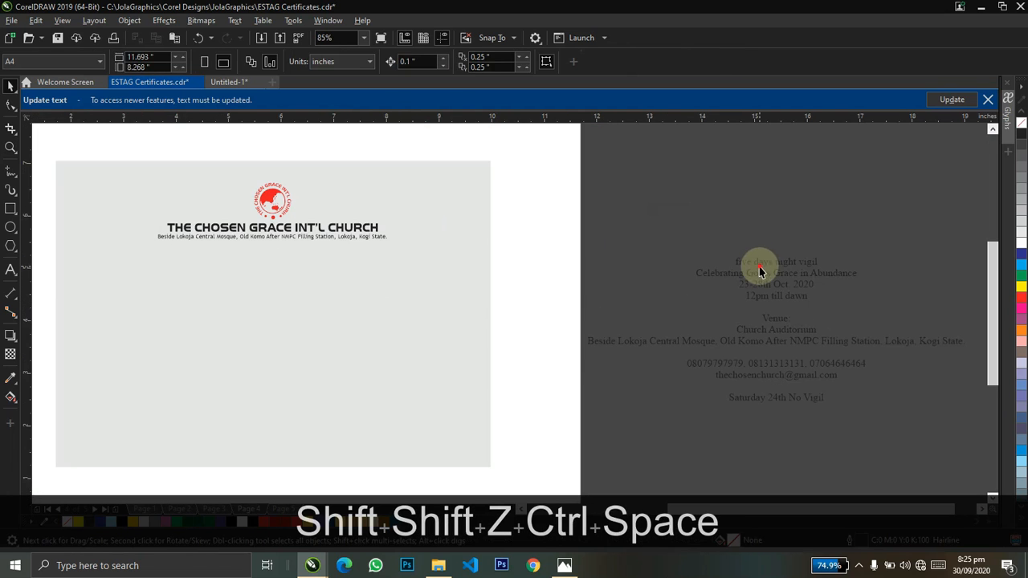
Move the "five days night vigil" line onto the grey rectangle and change it to uppercase
{"action": "left_click_drag", "start_coordinate": [767, 266], "coordinate": [417, 292]}
{"action": "double_click", "coordinate": [417, 293]}
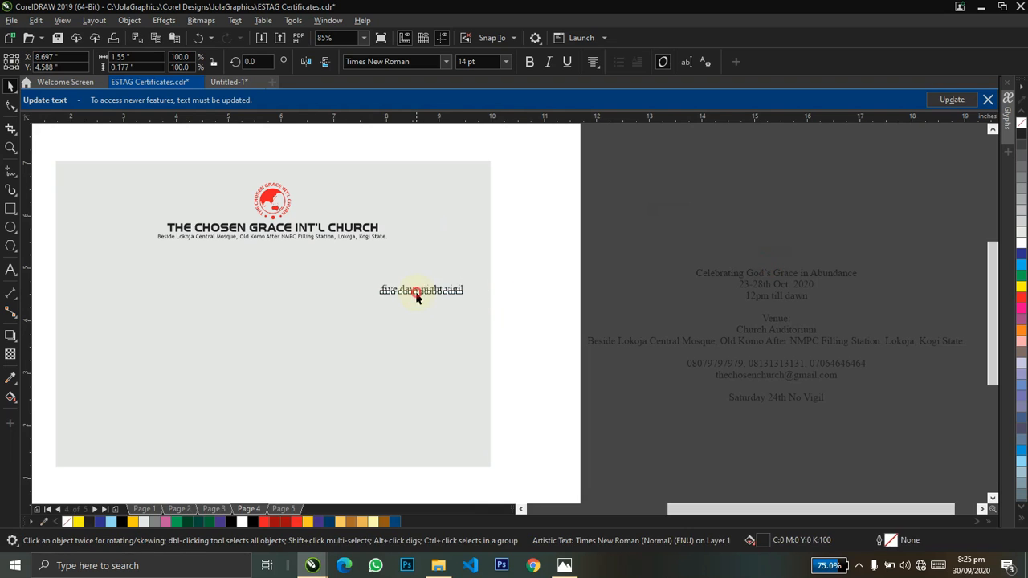
{"action": "key", "text": "ctrl+a"}
{"action": "key", "text": "shift+F3"}
{"action": "key", "text": "u"}
{"action": "key", "text": "Return"}
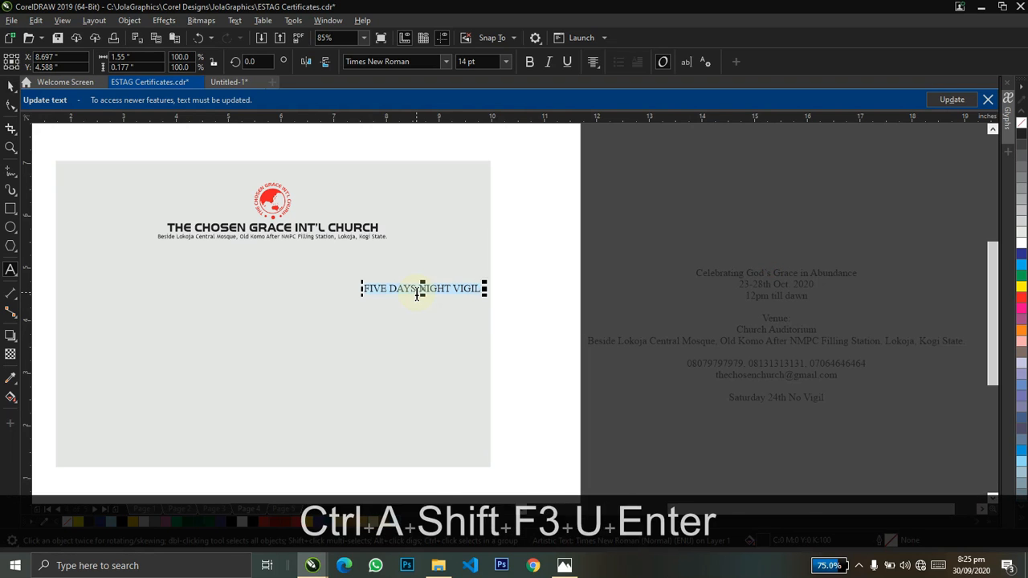
{"action": "key", "text": "ctrl+space"}
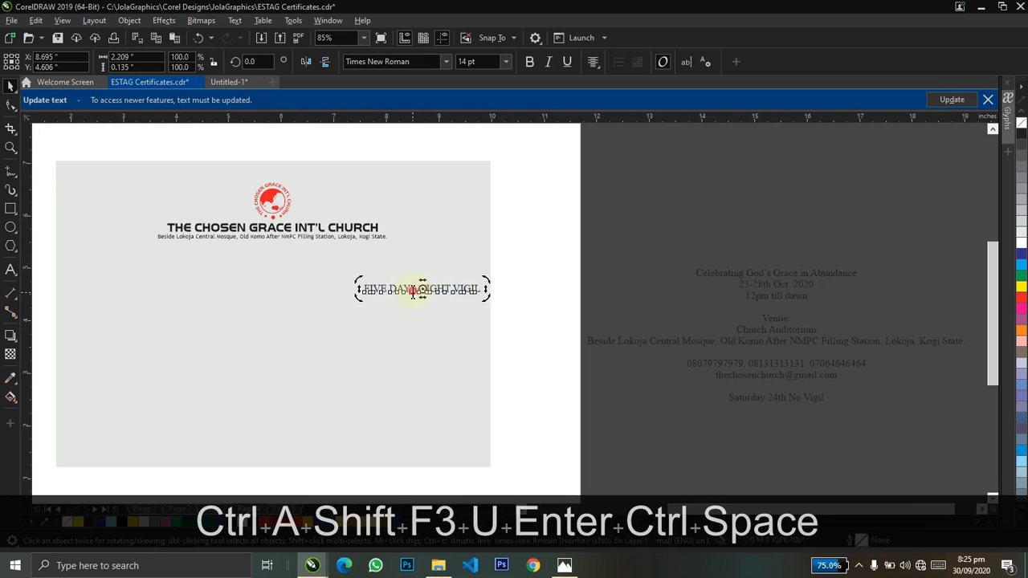
Break FIVE DAYS NIGHT VIGIL into two lines before NIGHT and move it off the grey rectangle
{"action": "double_click", "coordinate": [416, 293]}
{"action": "key", "text": "Right"}
{"action": "key", "text": "ctrl+Right"}
{"action": "key", "text": "Return"}
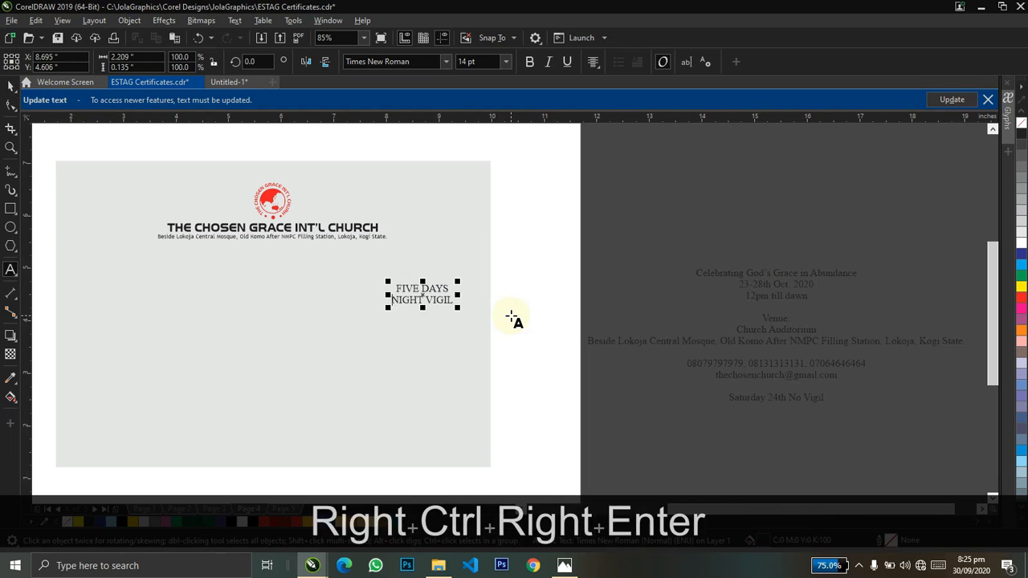
{"action": "key", "text": "ctrl+space"}
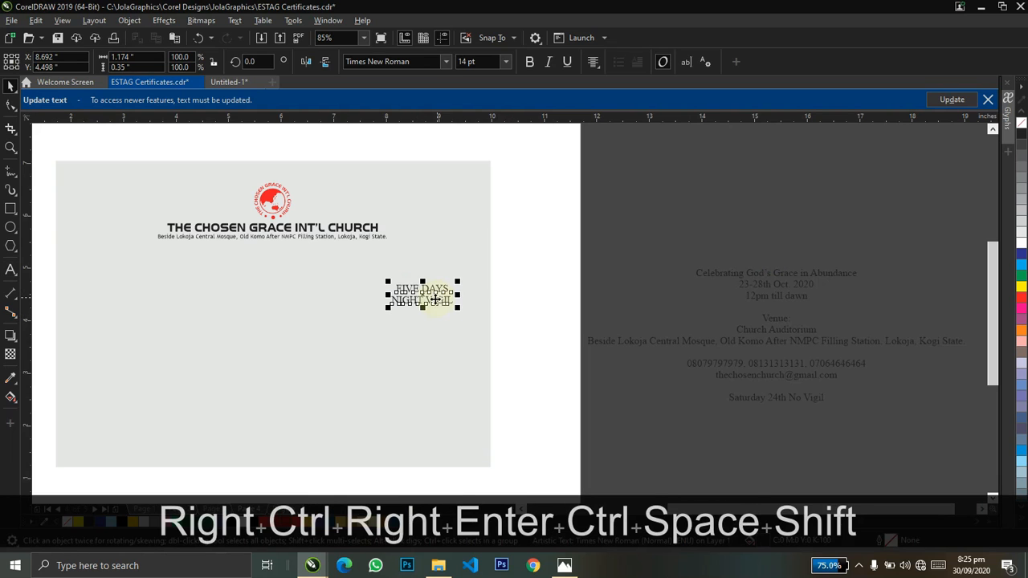
{"action": "left_click_drag", "start_coordinate": [434, 299], "coordinate": [576, 244]}
{"action": "left_click", "coordinate": [592, 212]}
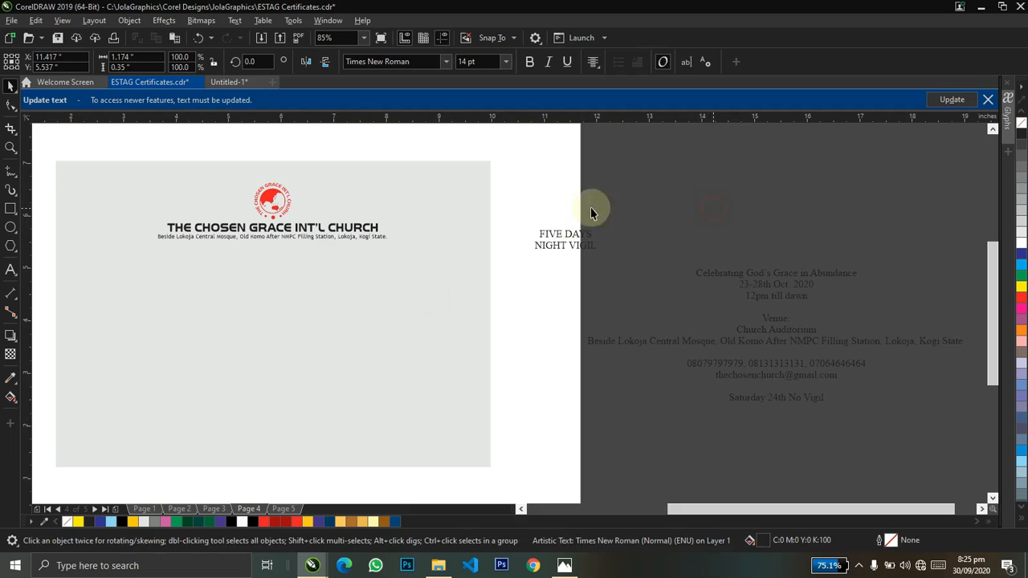
{"action": "left_click", "coordinate": [706, 277]}
{"action": "left_click", "coordinate": [594, 250]}
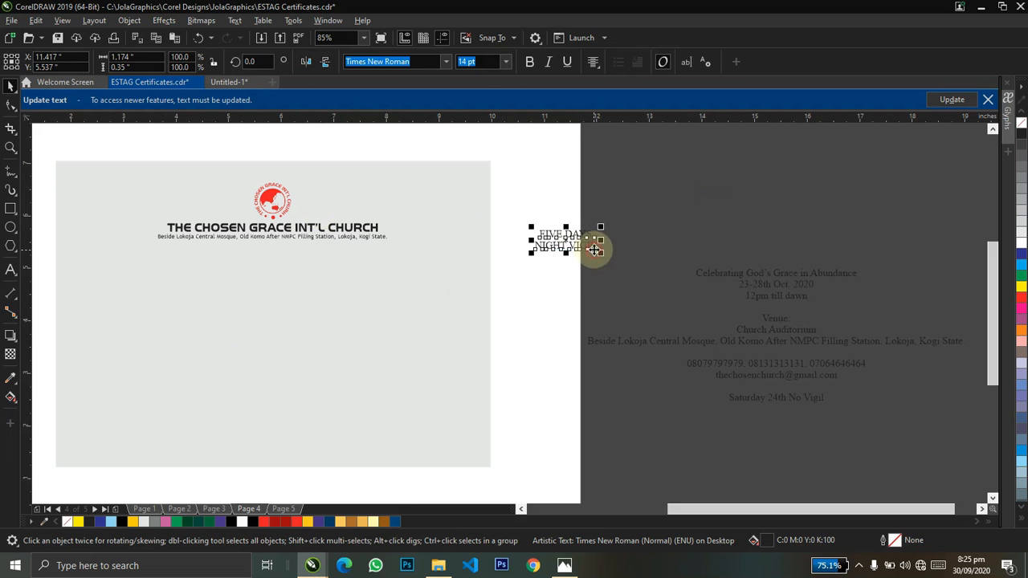
Bring the suited man's photo from Page 5 into the grey rectangle's lower-left corner on Page 4 and scale it down
{"action": "left_click", "coordinate": [443, 257]}
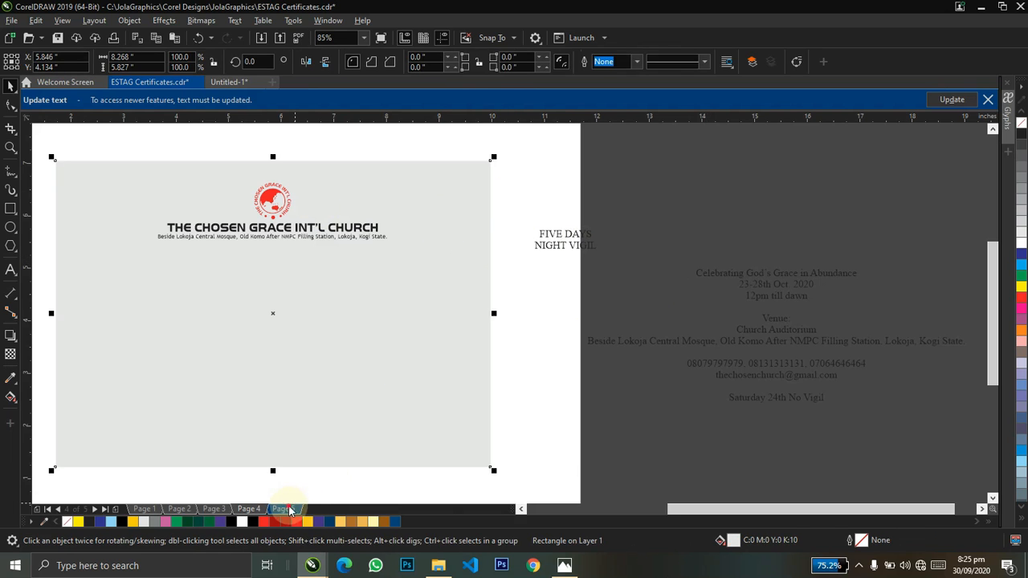
{"action": "left_click", "coordinate": [285, 509]}
{"action": "left_click_drag", "start_coordinate": [156, 379], "coordinate": [339, 359]}
{"action": "key", "text": "shift"}
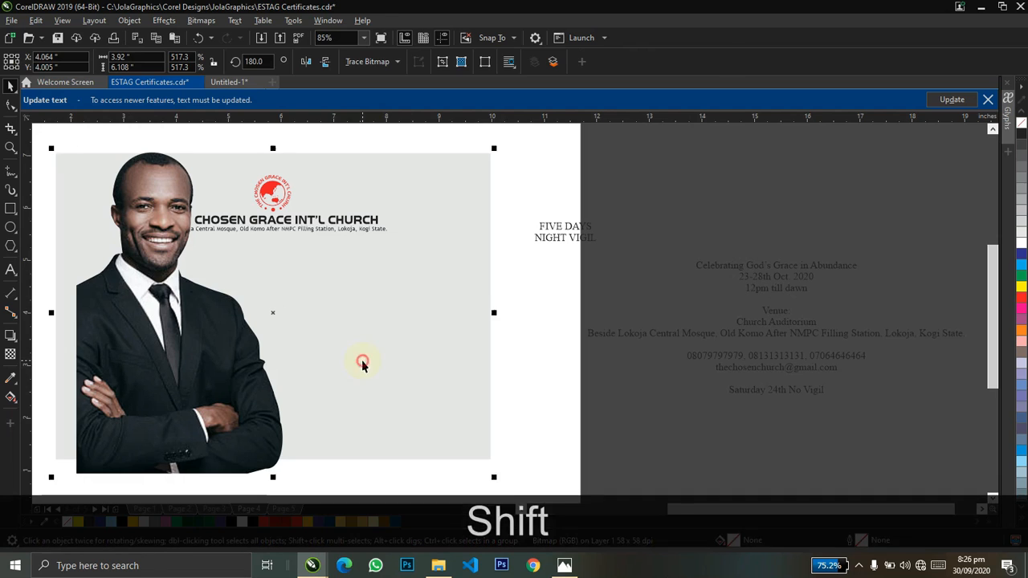
{"action": "key", "text": "b"}
{"action": "key", "text": "l"}
{"action": "key", "text": "shift"}
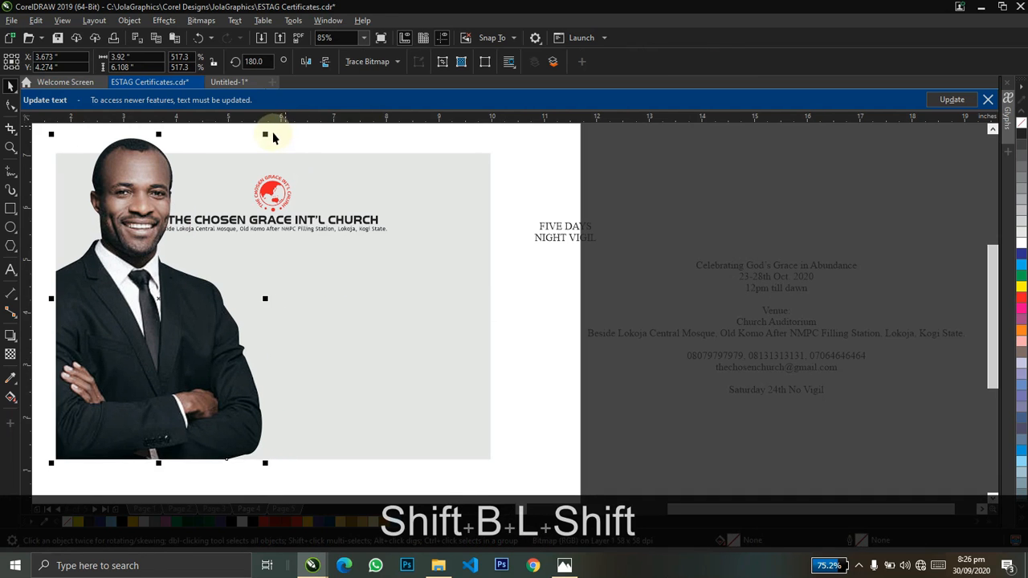
{"action": "left_click_drag", "start_coordinate": [272, 137], "coordinate": [226, 208]}
Centre-align the address line, church name and logo with one another on the vertical axis
{"action": "left_click", "coordinate": [247, 231]}
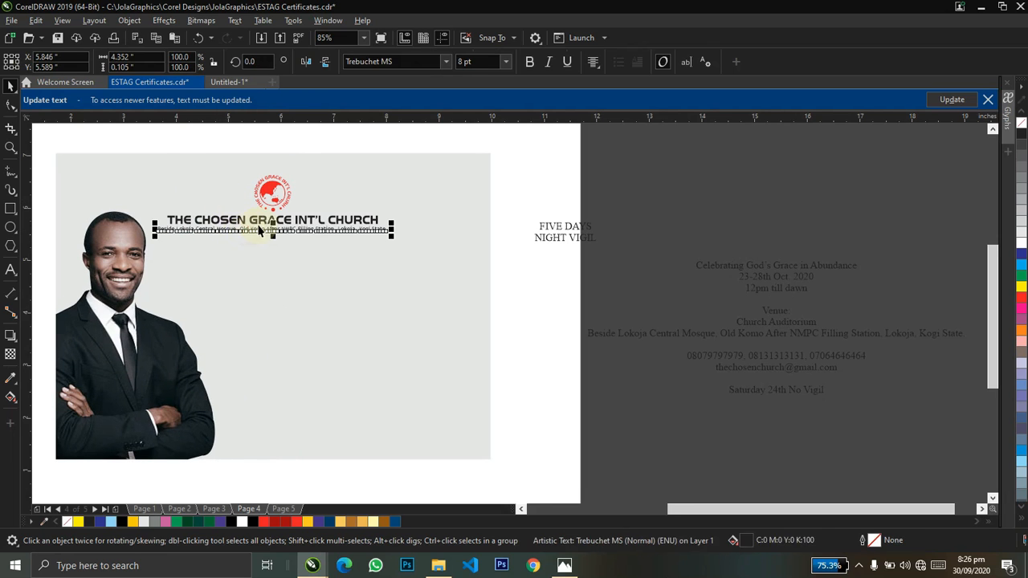
{"action": "left_click", "coordinate": [252, 221], "text": "shift"}
{"action": "key", "text": "c"}
{"action": "left_click", "coordinate": [277, 194], "text": "shift"}
{"action": "key", "text": "c"}
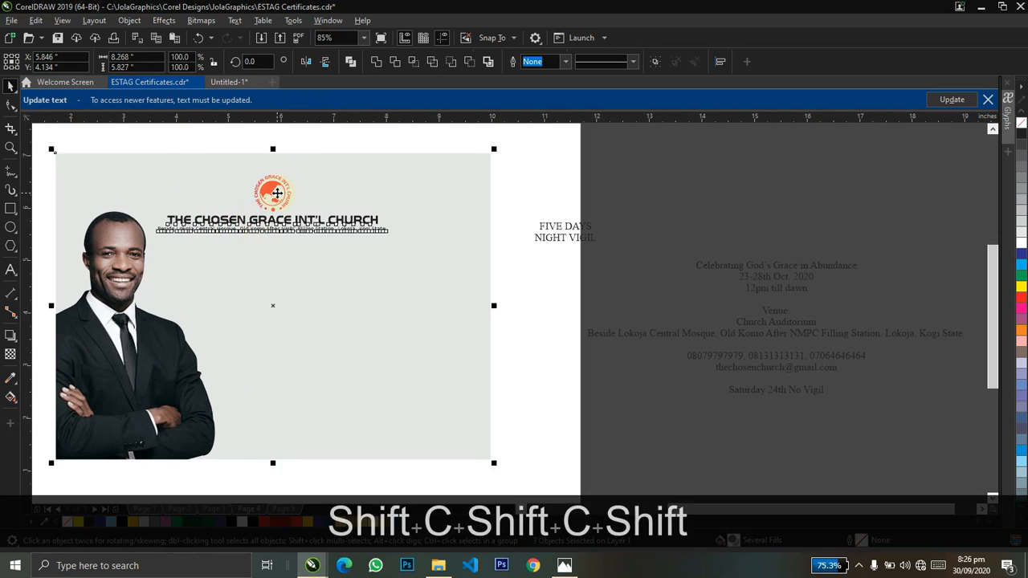
{"action": "left_click", "coordinate": [276, 194], "text": "shift"}
{"action": "left_click", "coordinate": [271, 185], "text": "shift"}
{"action": "key", "text": "c"}
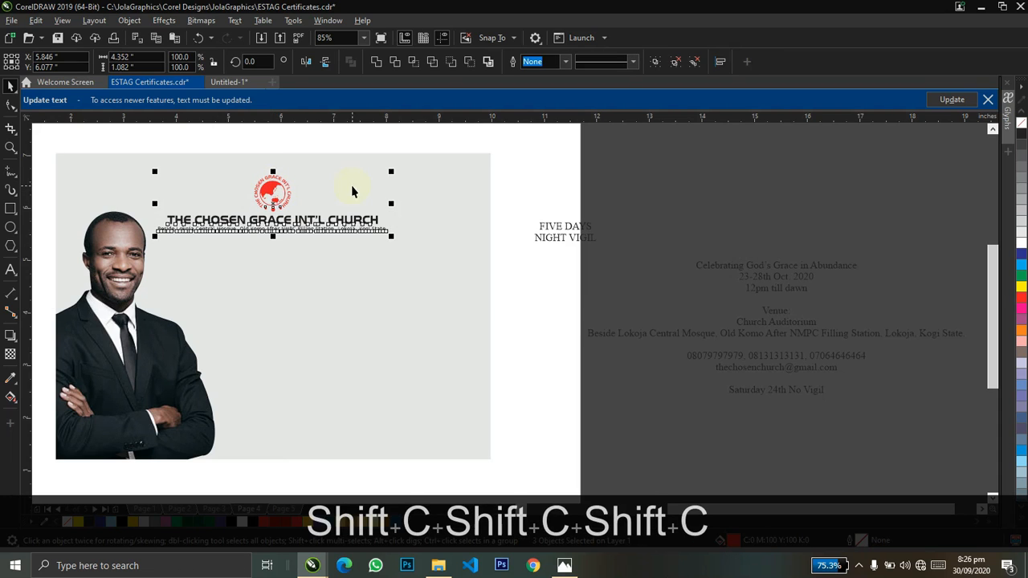
{"action": "left_click", "coordinate": [369, 189], "text": "shift"}
{"action": "key", "text": "c"}
Scale the man's photo down to about 2.6 by 4.0 inches and move FIVE DAYS NIGHT VIGIL onto the pasteboard
{"action": "left_click", "coordinate": [126, 315]}
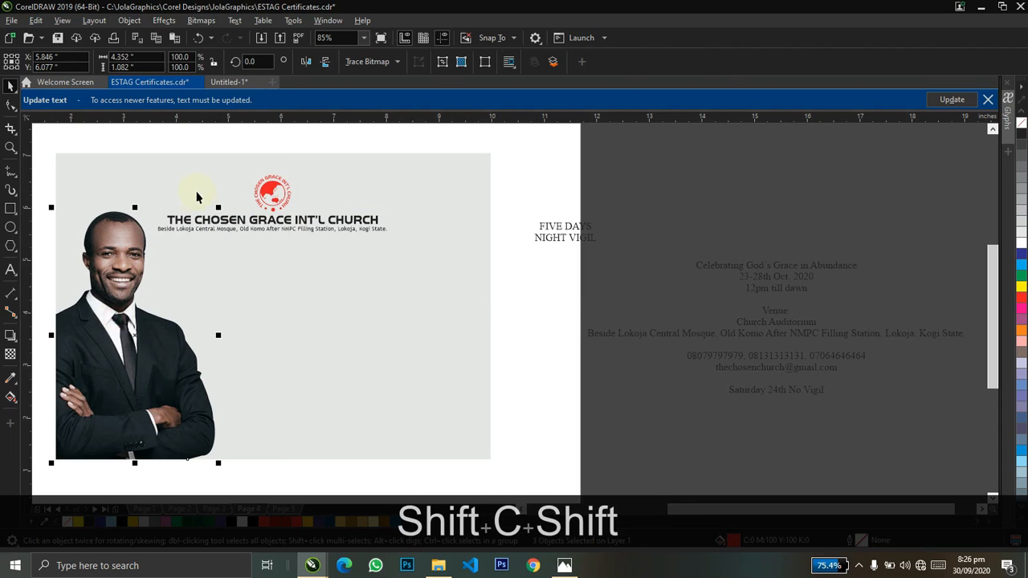
{"action": "left_click_drag", "start_coordinate": [218, 208], "coordinate": [199, 244]}
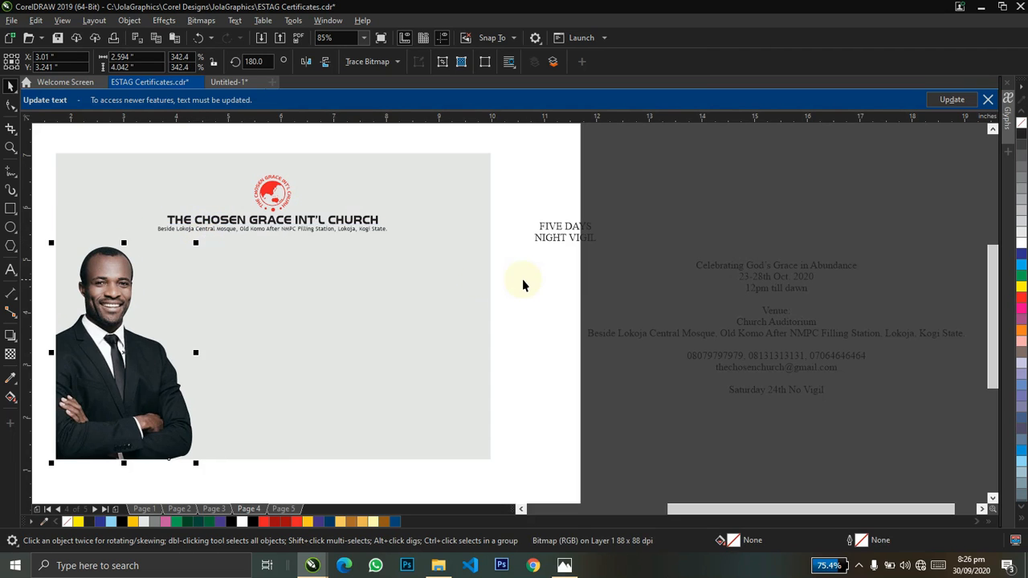
{"action": "left_click_drag", "start_coordinate": [522, 281], "coordinate": [637, 226]}
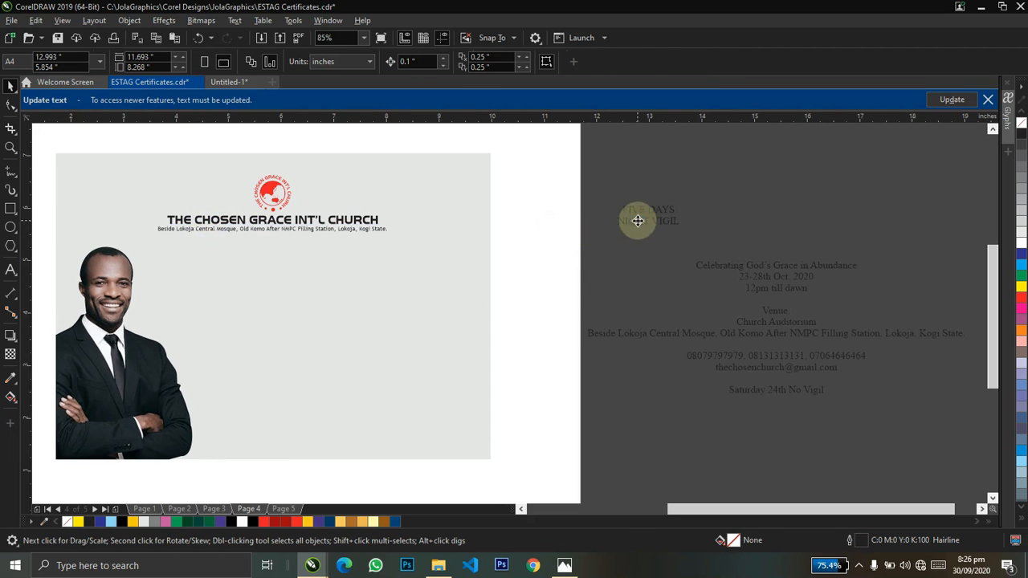
Move the line "Celebrating God's Grace in Abundance" onto the grey rectangle below the address
{"action": "left_click_drag", "start_coordinate": [756, 270], "coordinate": [261, 297]}
{"action": "key", "text": "z"}
{"action": "key", "text": "ctrl+space"}
{"action": "key", "text": "z"}
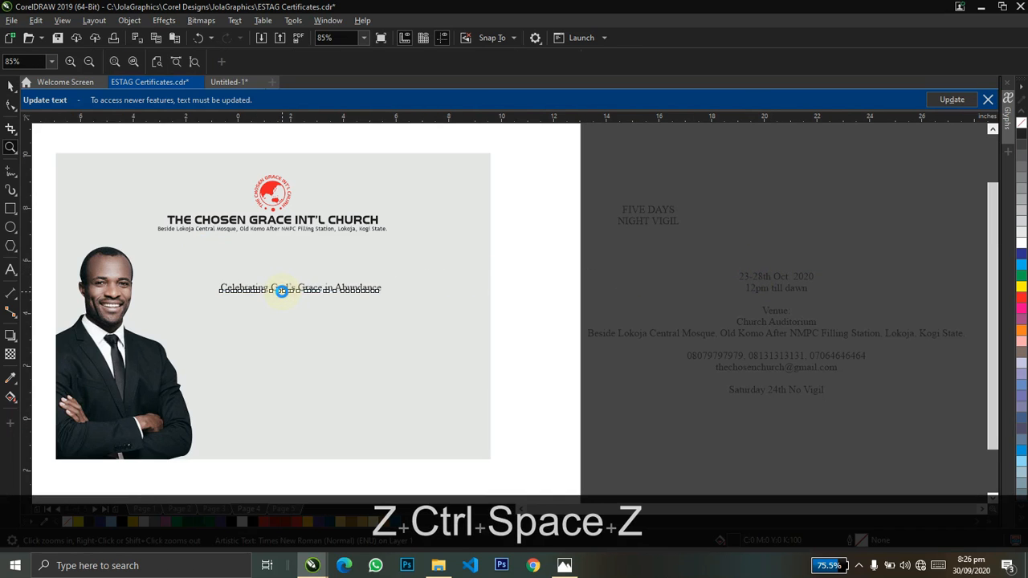
{"action": "right_click", "coordinate": [281, 292]}
Change the "Celebrating God's Grace in Abundance" text to uppercase
{"action": "left_click_drag", "start_coordinate": [245, 238], "coordinate": [616, 365]}
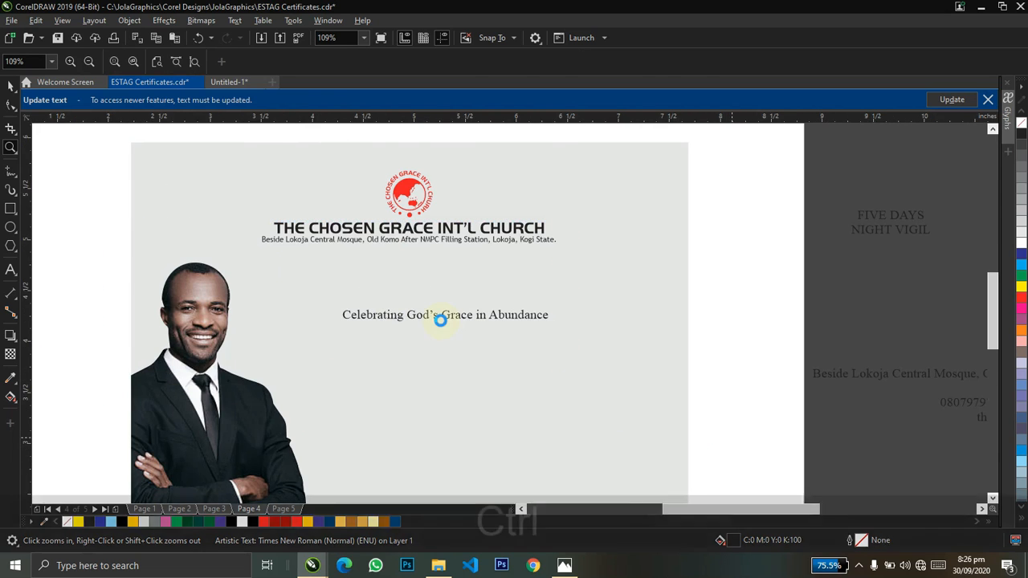
{"action": "left_click", "coordinate": [439, 320]}
{"action": "key", "text": "ctrl+space"}
{"action": "key", "text": "ctrl+a"}
{"action": "key", "text": "shift+F3"}
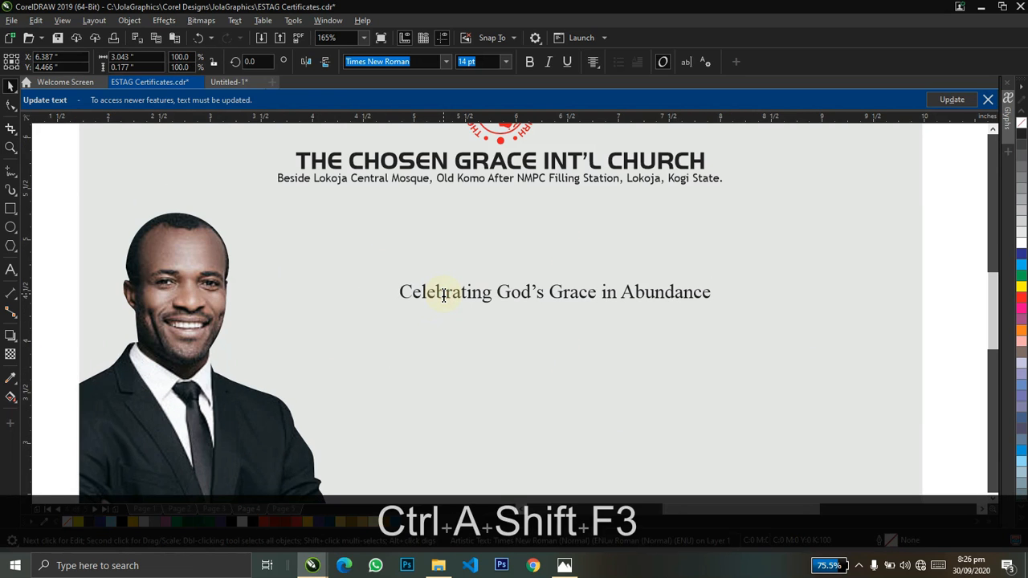
{"action": "key", "text": "u"}
{"action": "key", "text": "Return"}
{"action": "key", "text": "ctrl+space"}
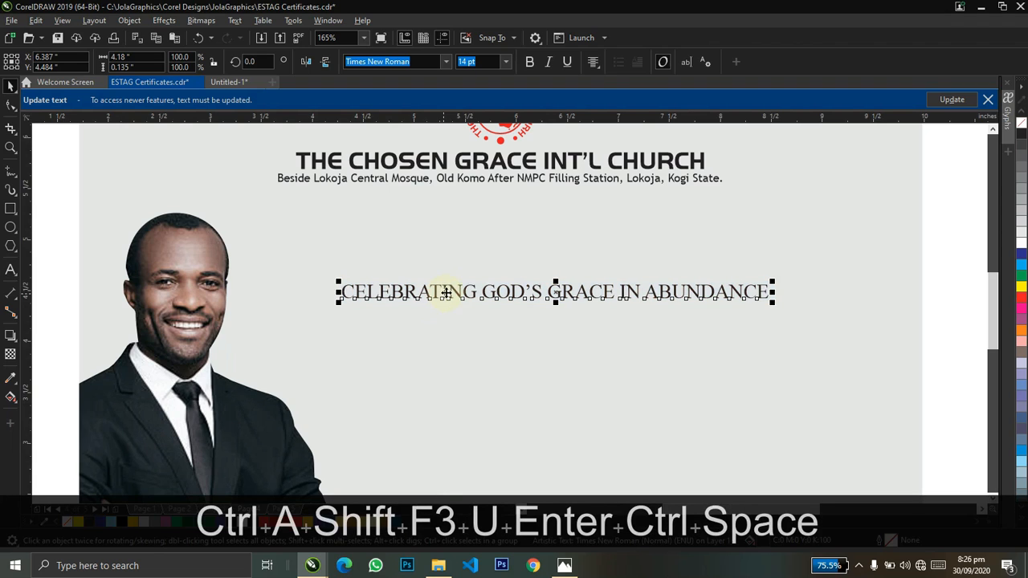
Split the theme text into three lines: CELEBRATING, GOD'S GRACE and IN ABUNDANCE
{"action": "left_click", "coordinate": [484, 294]}
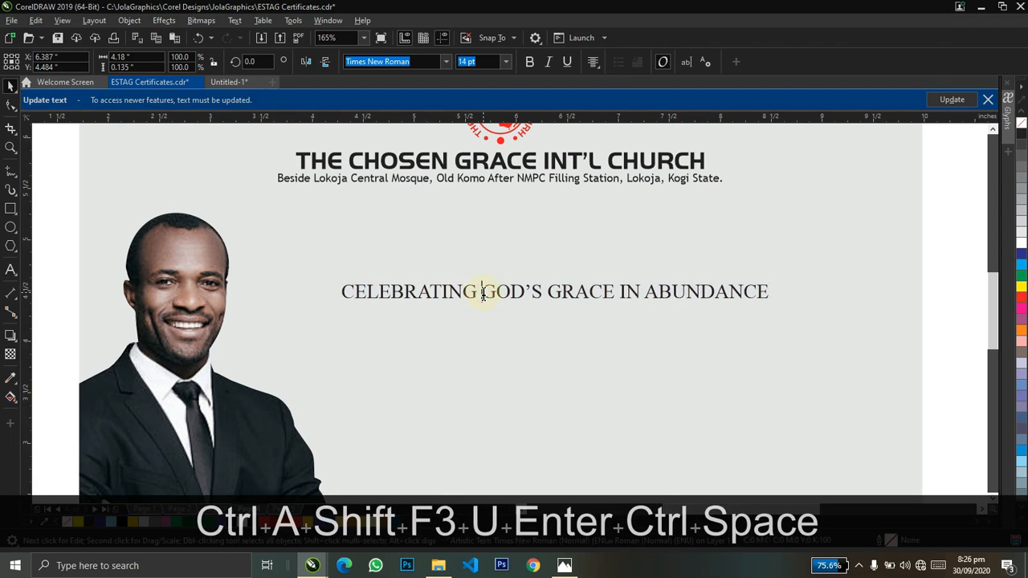
{"action": "key", "text": "Return"}
{"action": "key", "text": "ctrl+Right"}
{"action": "key", "text": "ctrl+Right"}
{"action": "key", "text": "ctrl+Right"}
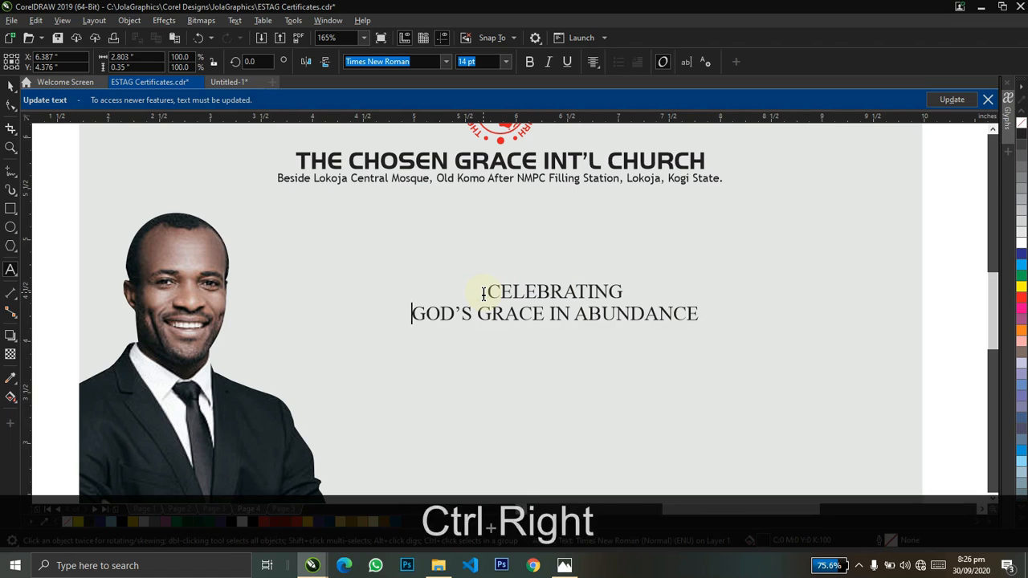
{"action": "key", "text": "ctrl+Left"}
{"action": "key", "text": "Return"}
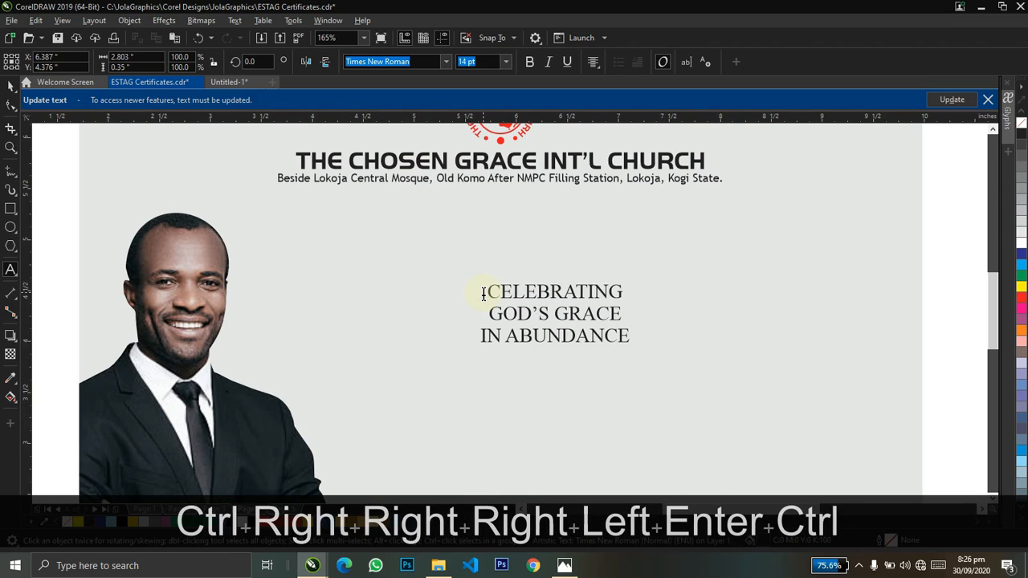
Left-align the three-line theme text and move it closer to the man's photo
{"action": "key", "text": "ctrl+a"}
{"action": "key", "text": "ctrl+l"}
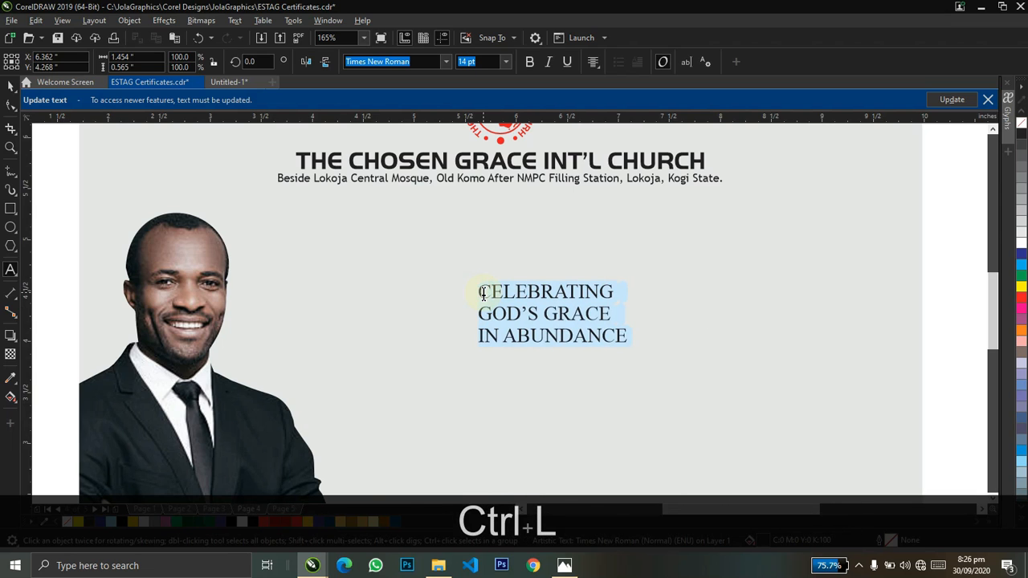
{"action": "key", "text": "ctrl+space"}
{"action": "left_click_drag", "start_coordinate": [555, 308], "coordinate": [446, 341]}
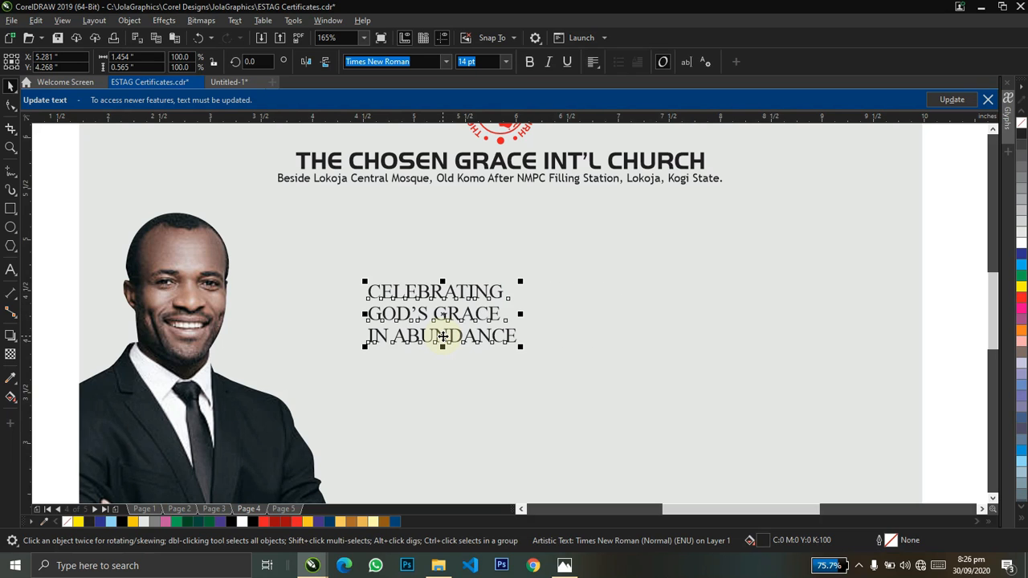
Break the theme text apart into separate lines and move GOD'S GRACE and IN ABUNDANCE down, away from CELEBRATING
{"action": "key", "text": "ctrl+k"}
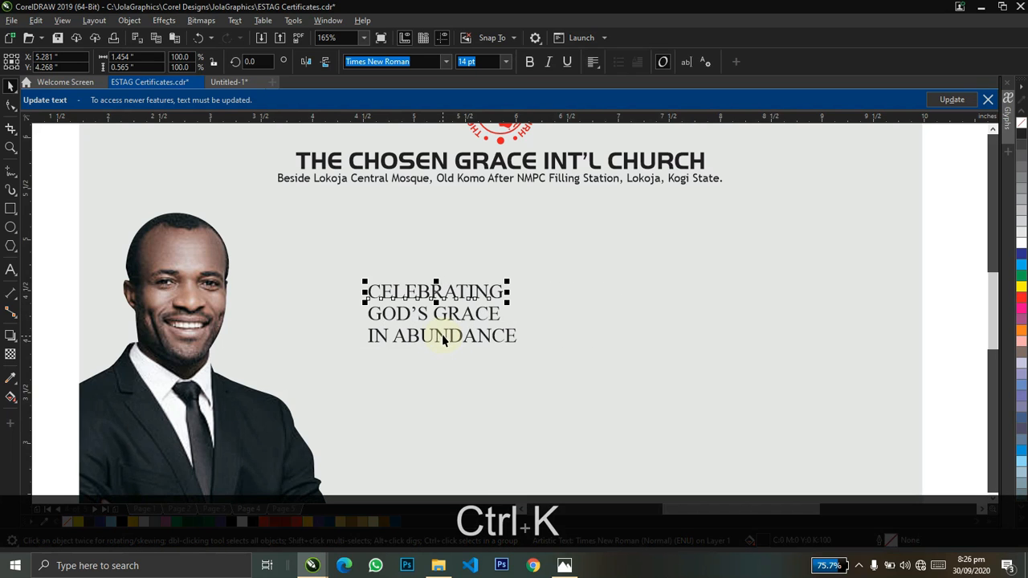
{"action": "left_click", "coordinate": [446, 338]}
{"action": "key", "text": "shift"}
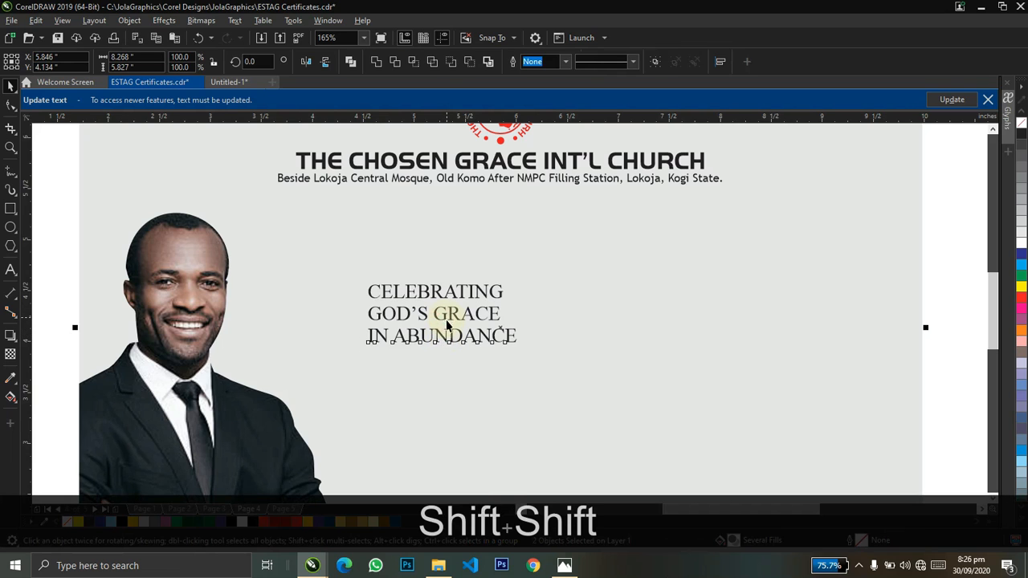
{"action": "left_click_drag", "start_coordinate": [447, 335], "coordinate": [455, 401]}
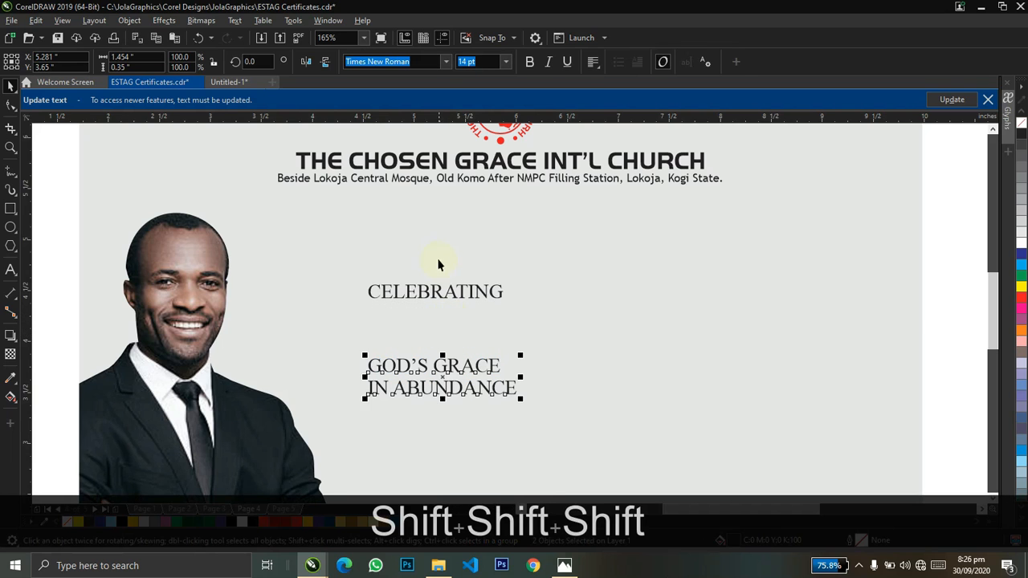
Change the CELEBRATING line of the theme text to title case
{"action": "left_click", "coordinate": [436, 293]}
{"action": "double_click", "coordinate": [436, 292]}
{"action": "key", "text": "ctrl+a"}
{"action": "key", "text": "shift+F3"}
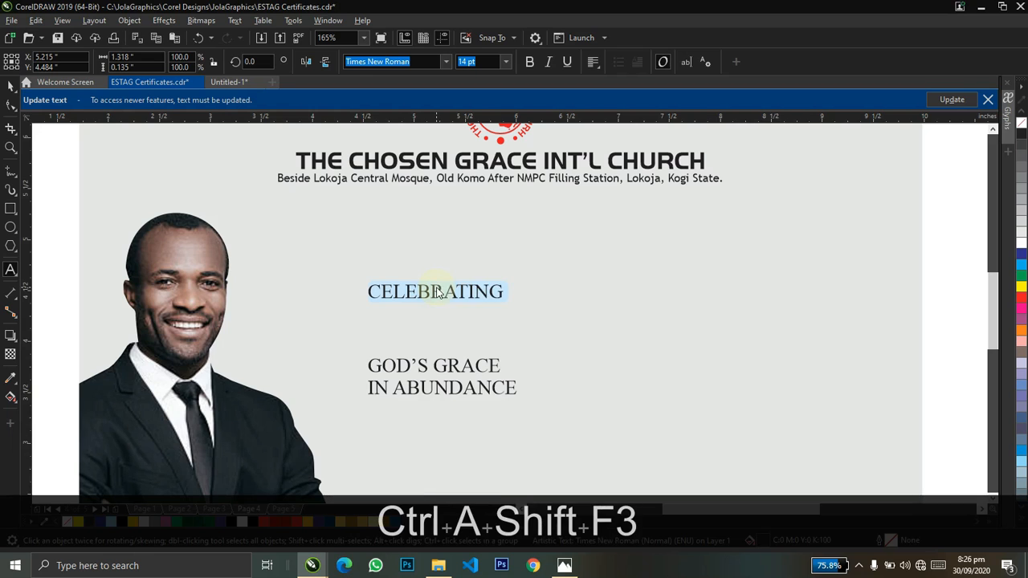
{"action": "key", "text": "t"}
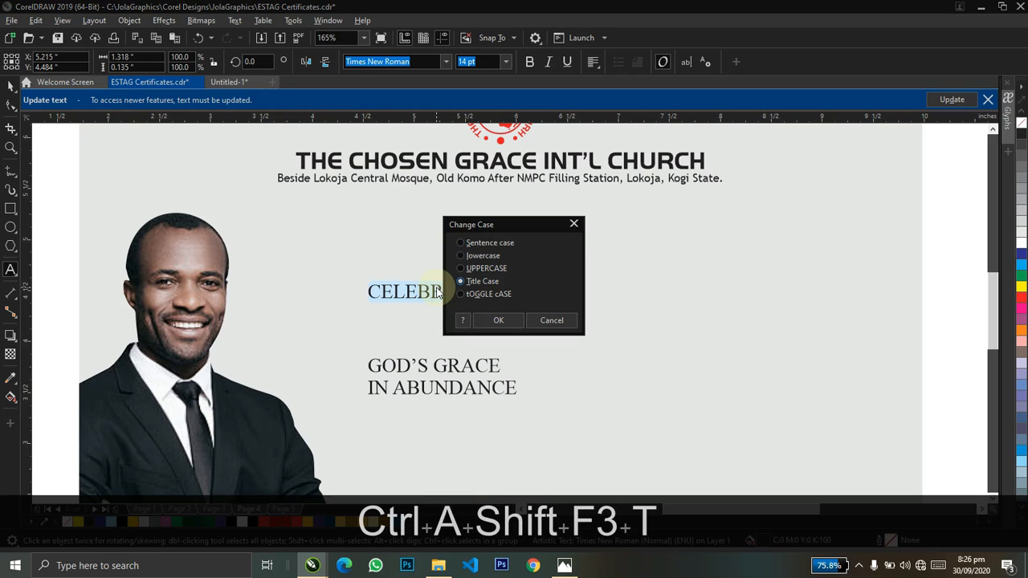
{"action": "key", "text": "Return"}
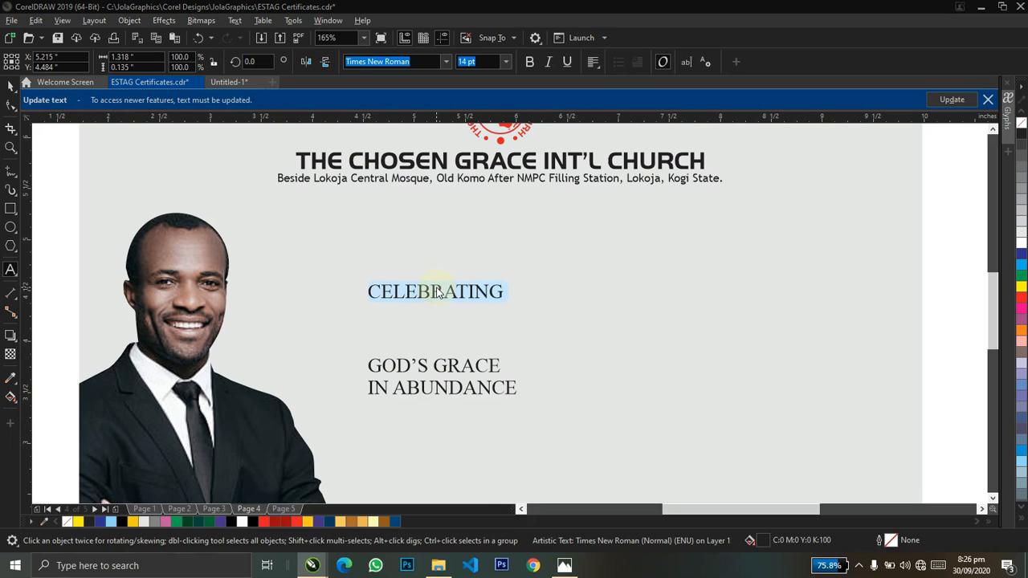
{"action": "key", "text": "ctrl+space"}
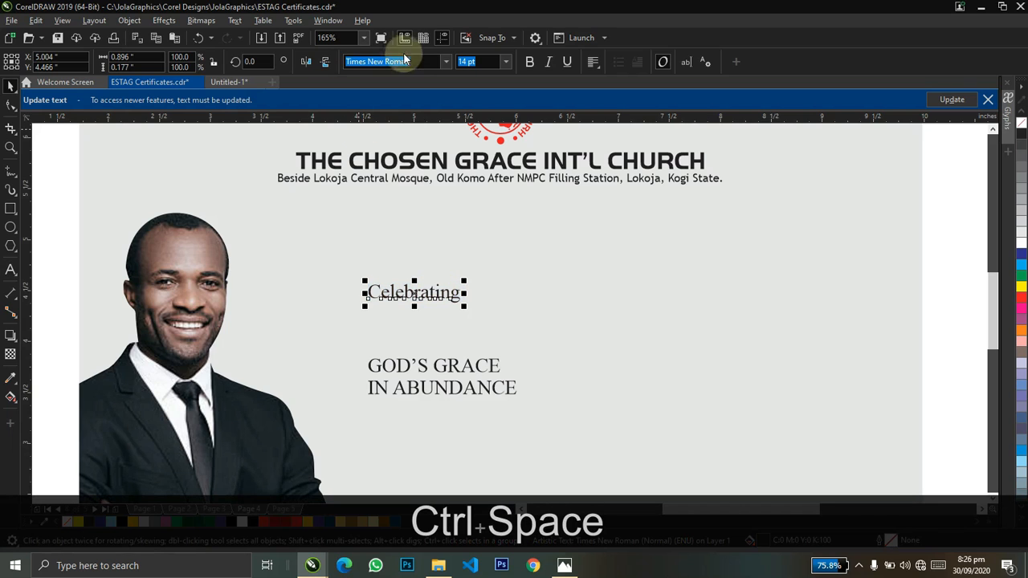
Restyle the Celebrating line in the Southern Aire Personal Use font at about 47 pt, placed closer to the man's photo
{"action": "left_click_drag", "start_coordinate": [429, 61], "coordinate": [178, 58]}
{"action": "type", "text": "SOUTH"}
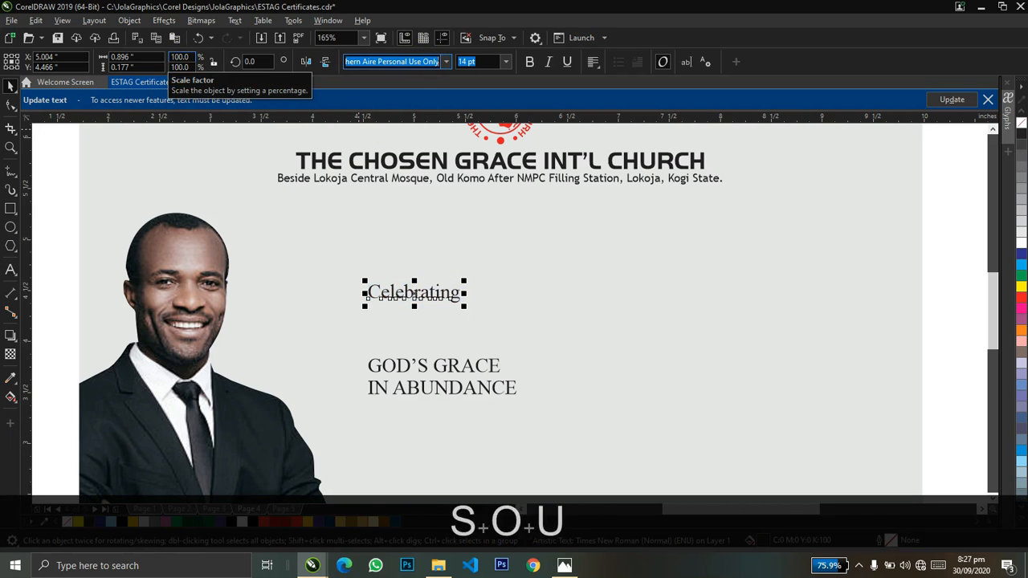
{"action": "key", "text": "Return"}
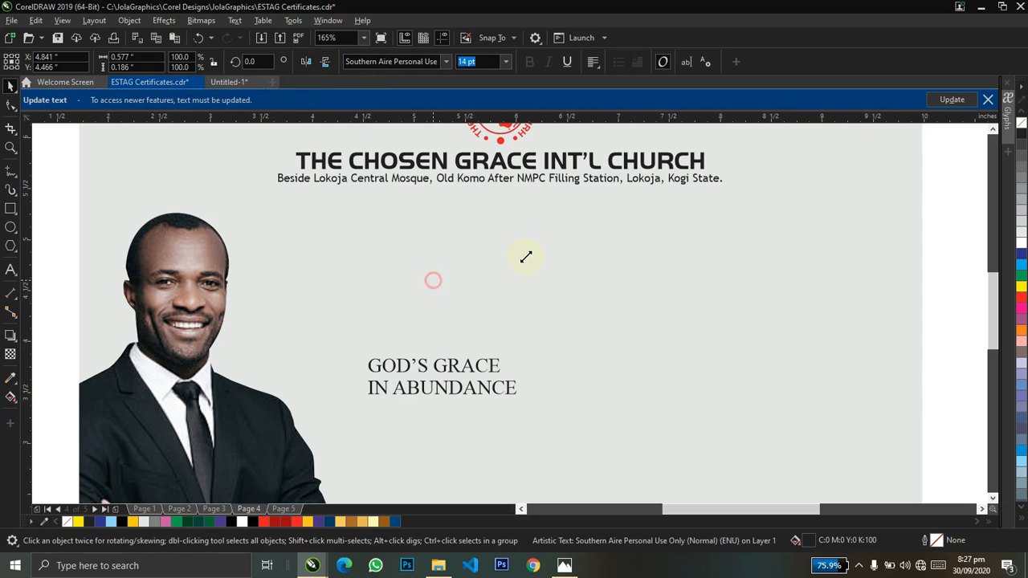
{"action": "left_click_drag", "start_coordinate": [526, 257], "coordinate": [569, 232]}
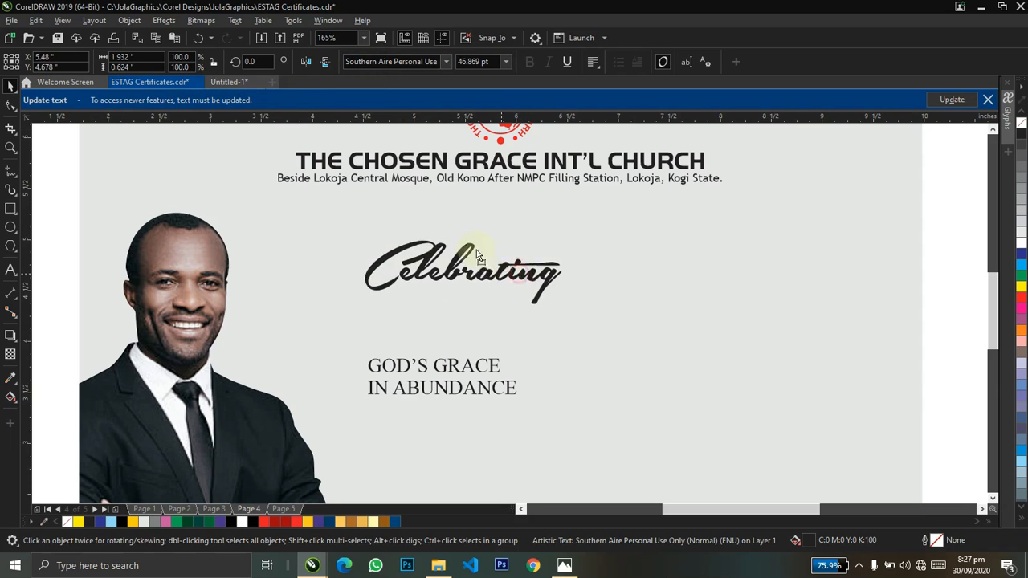
{"action": "left_click_drag", "start_coordinate": [477, 255], "coordinate": [409, 251]}
Set GOD'S GRACE in the HandelGotDBol font and enlarge it to about 49 pt
{"action": "double_click", "coordinate": [456, 367]}
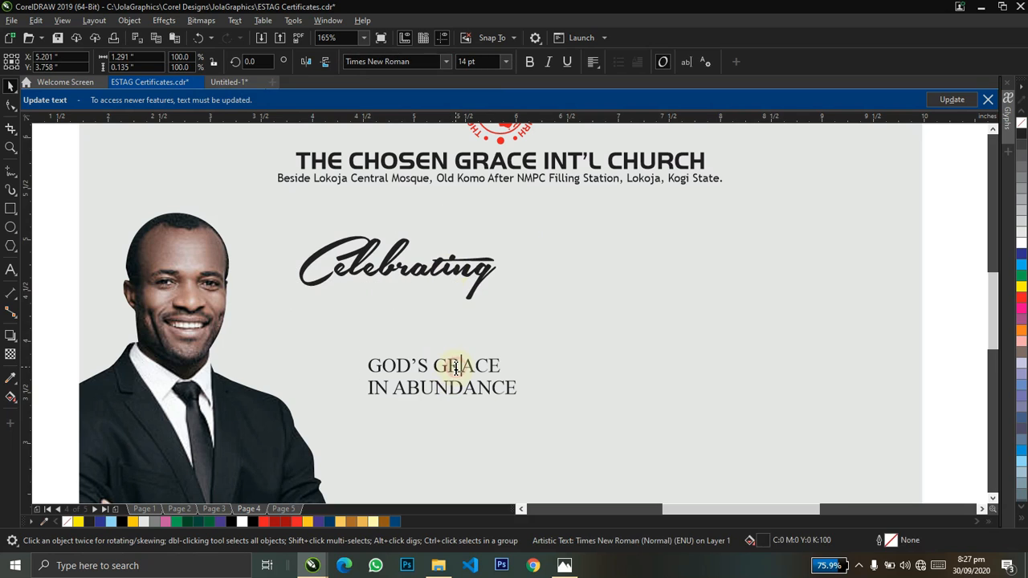
{"action": "key", "text": "ctrl+space"}
{"action": "left_click", "coordinate": [415, 61]}
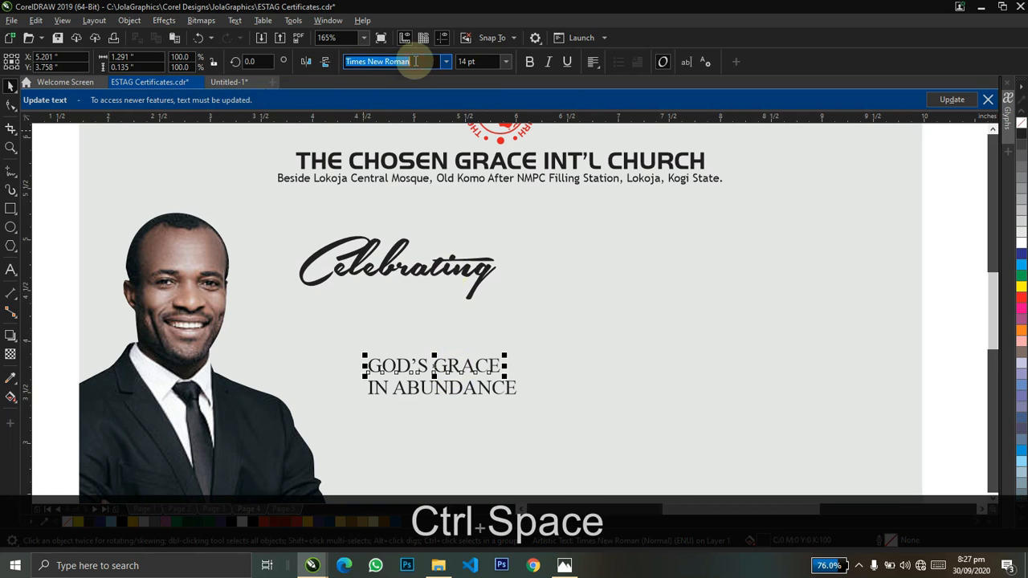
{"action": "type", "text": "han"}
{"action": "key", "text": "Return"}
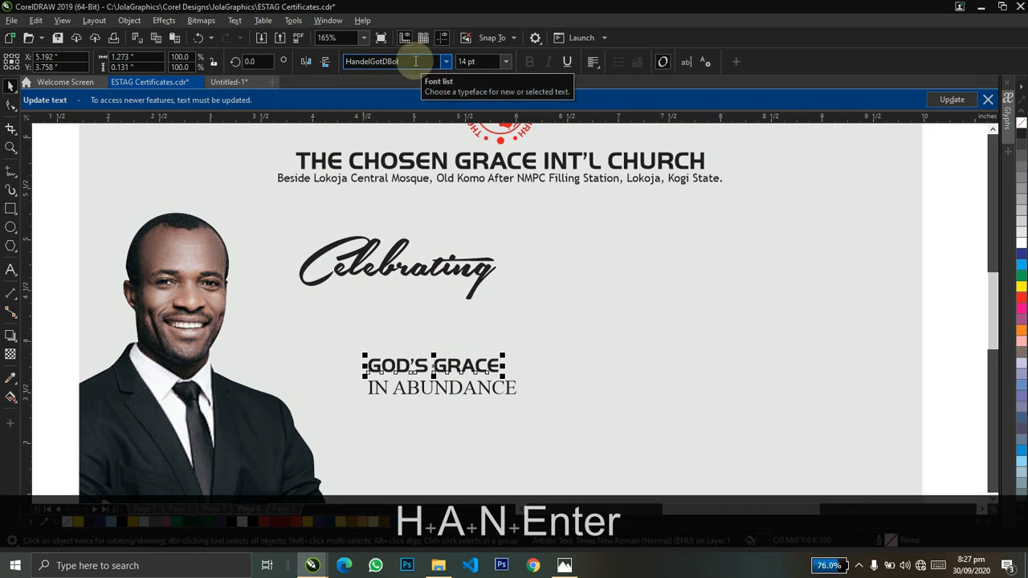
{"action": "left_click_drag", "start_coordinate": [503, 356], "coordinate": [830, 207]}
Break GOD'S GRACE into separate words and move GRACE away from GOD'S, towards the flyer's right edge
{"action": "key", "text": "F10"}
{"action": "key", "text": "ctrl+space"}
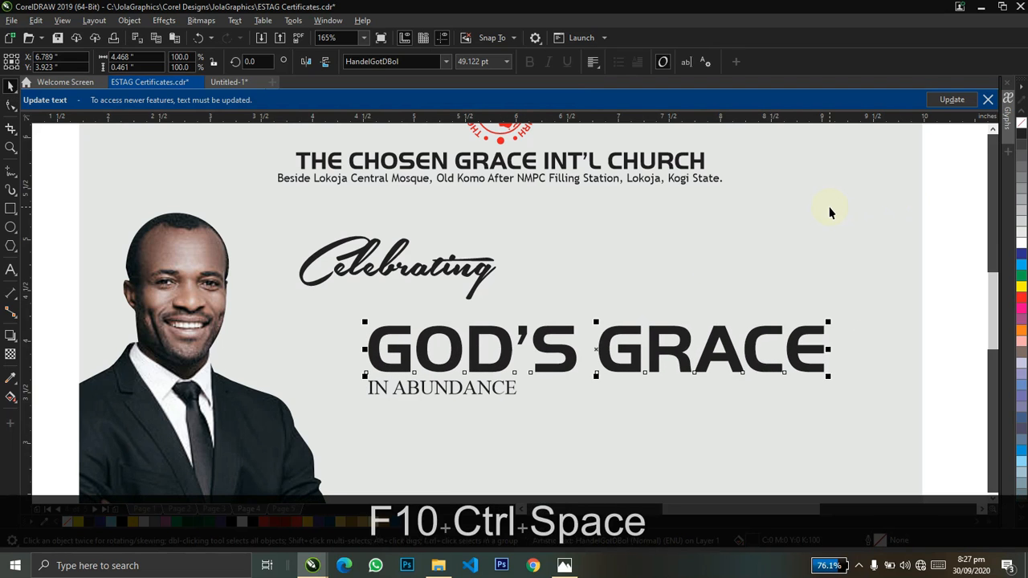
{"action": "key", "text": "ctrl+k"}
{"action": "left_click_drag", "start_coordinate": [741, 353], "coordinate": [852, 349]}
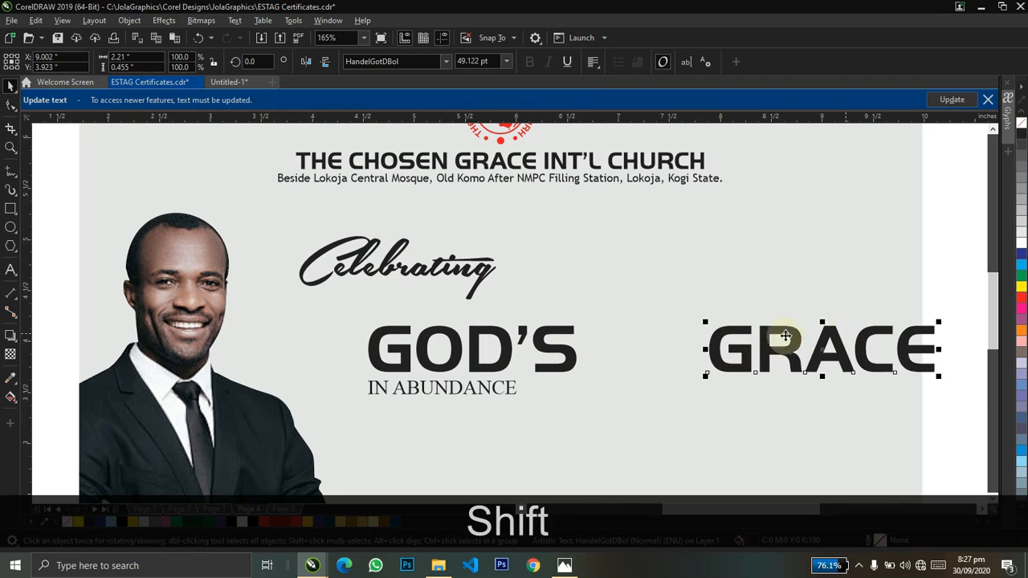
Tighten the letter spacing of GOD'S until the letters overlap
{"action": "left_click", "coordinate": [546, 343]}
{"action": "key", "text": "F10"}
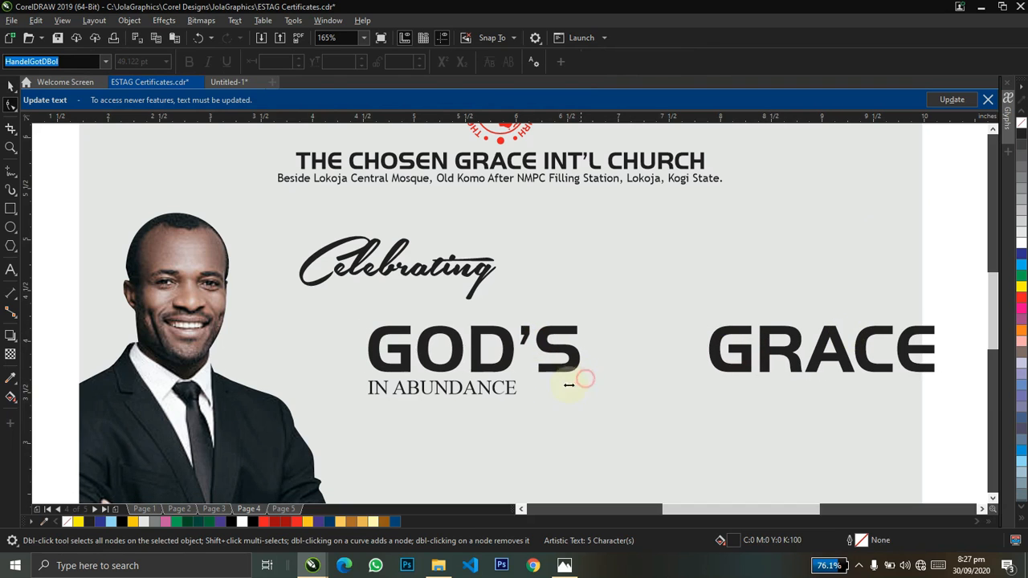
{"action": "left_click_drag", "start_coordinate": [579, 375], "coordinate": [500, 399]}
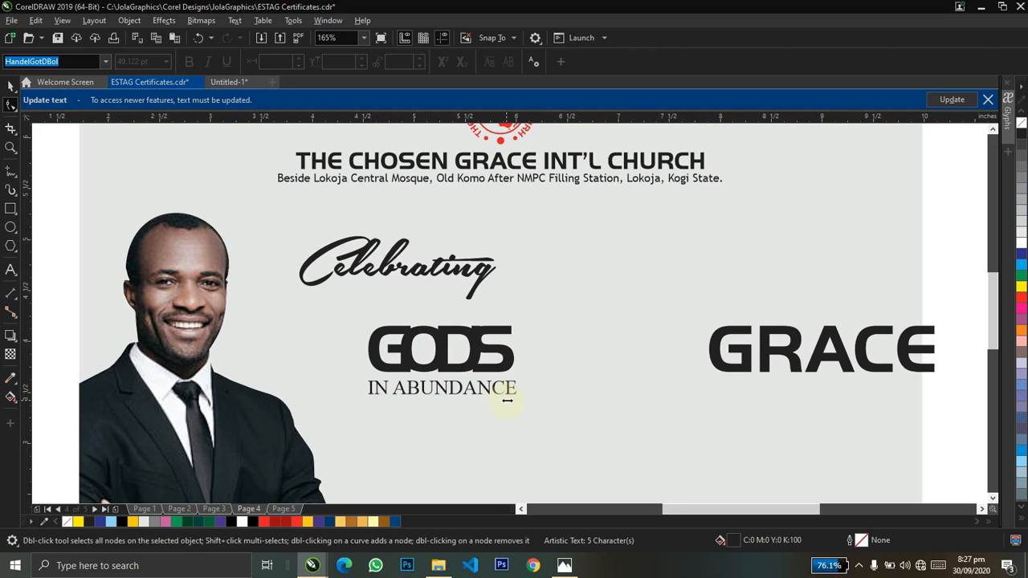
{"action": "key", "text": "ctrl+space"}
Enlarge the word GOD'S proportionally to about 56 pt
{"action": "key", "text": "z"}
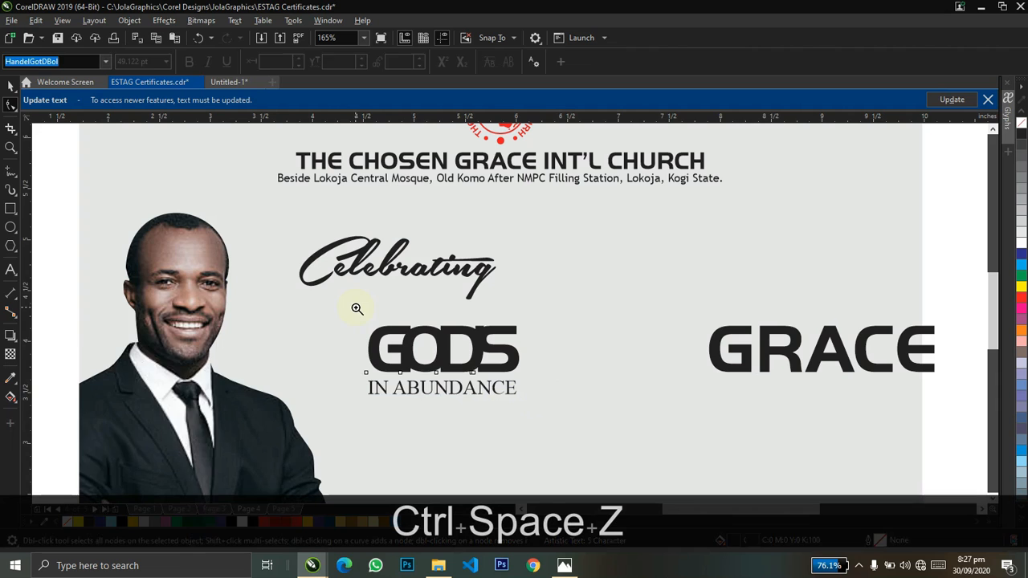
{"action": "left_click_drag", "start_coordinate": [244, 261], "coordinate": [714, 411]}
{"action": "key", "text": "ctrl+space"}
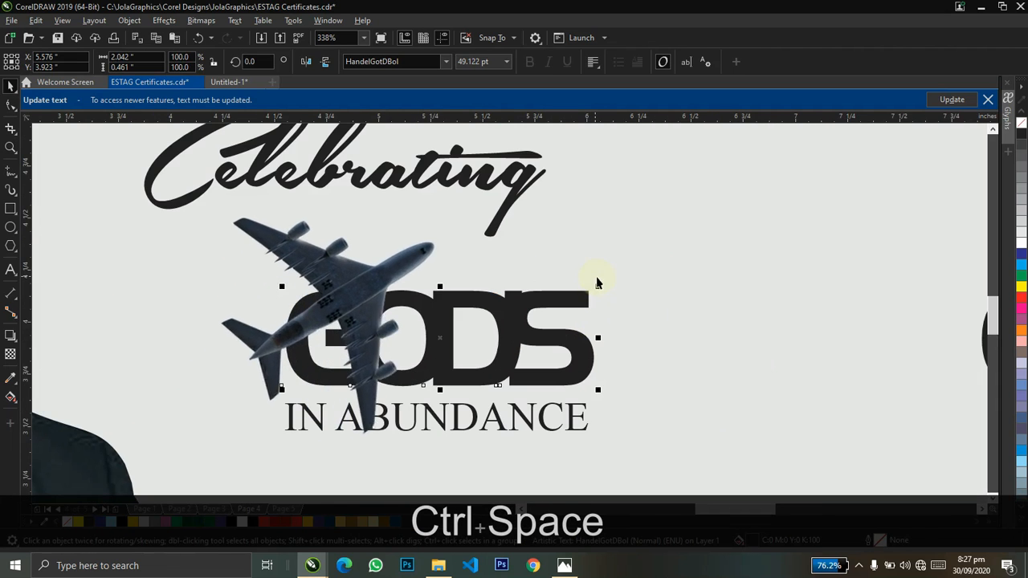
{"action": "left_click_drag", "start_coordinate": [601, 285], "coordinate": [646, 248]}
Adjust the end of GOD'S so the apostrophe stands clear before the S and both sit close to the D
{"action": "key", "text": "F10"}
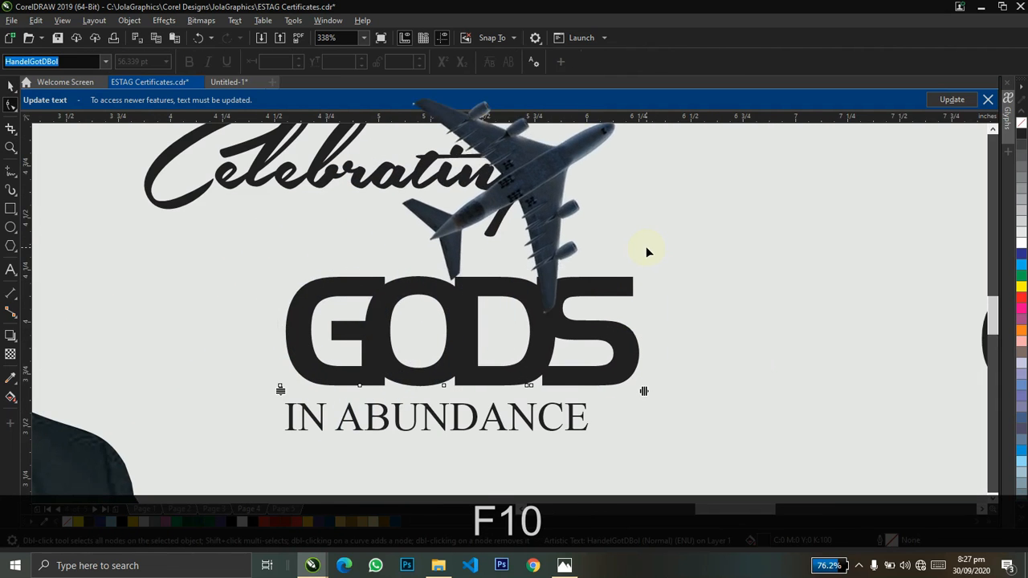
{"action": "left_click_drag", "start_coordinate": [514, 366], "coordinate": [546, 396]}
{"action": "key", "text": "Right"}
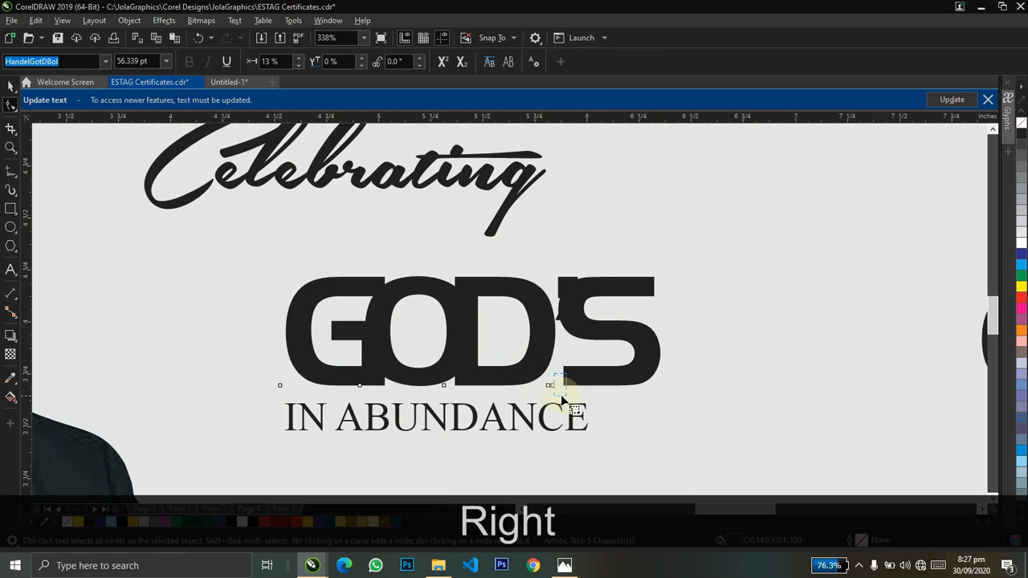
{"action": "key", "text": "Right"}
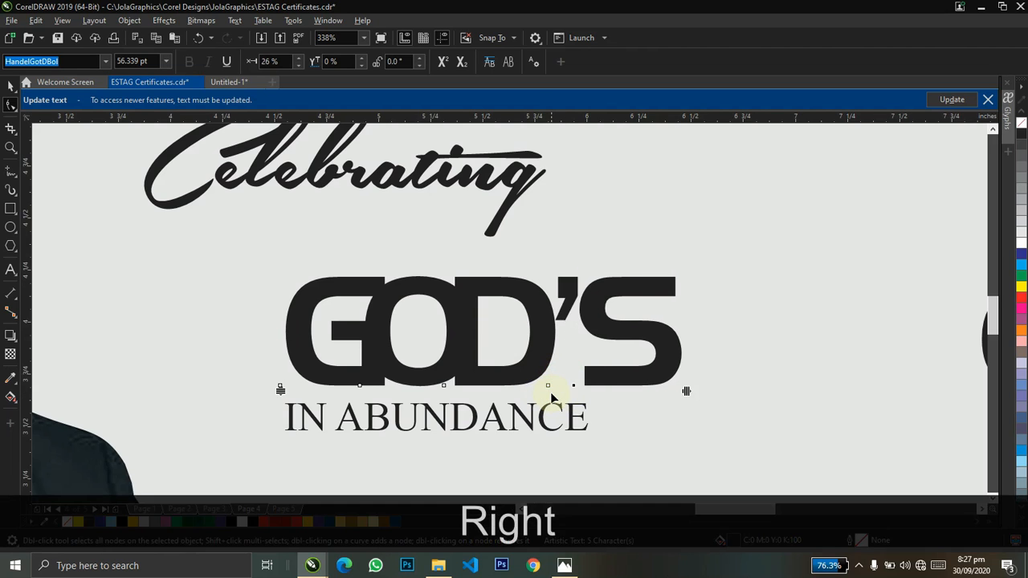
{"action": "key", "text": "space"}
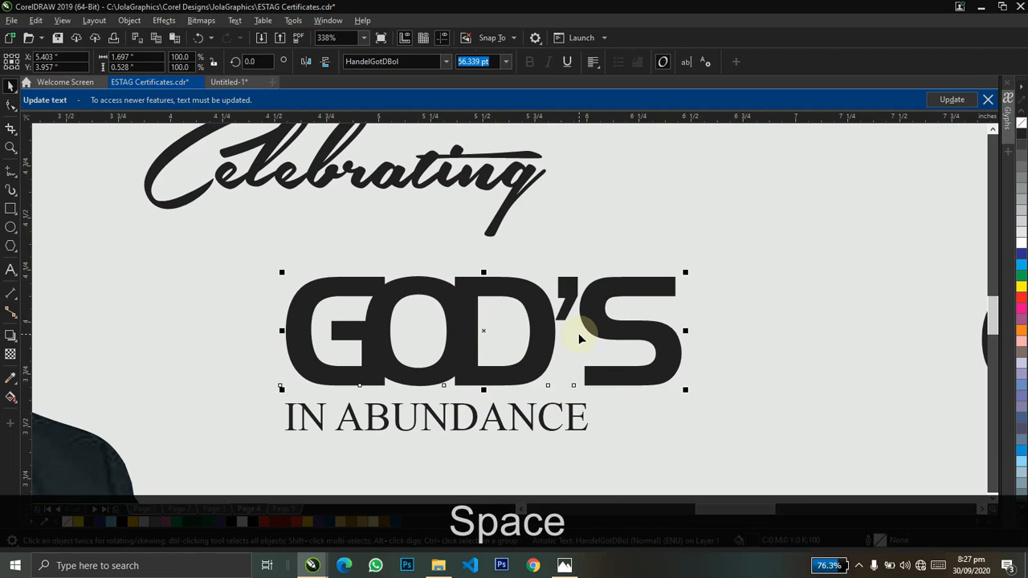
{"action": "key", "text": "space"}
{"action": "left_click", "coordinate": [572, 387], "text": "shift"}
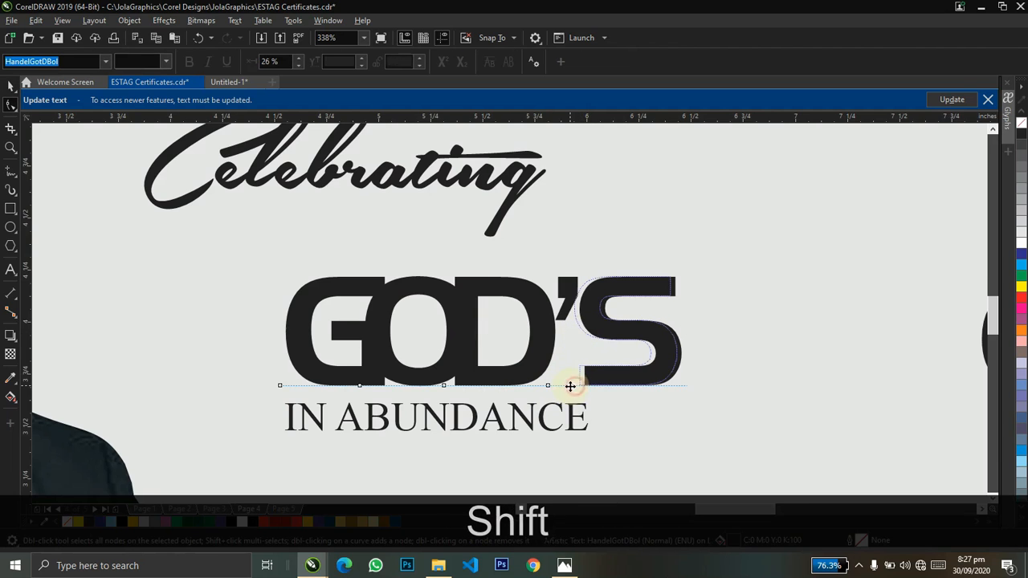
{"action": "left_click", "coordinate": [570, 387], "text": "shift"}
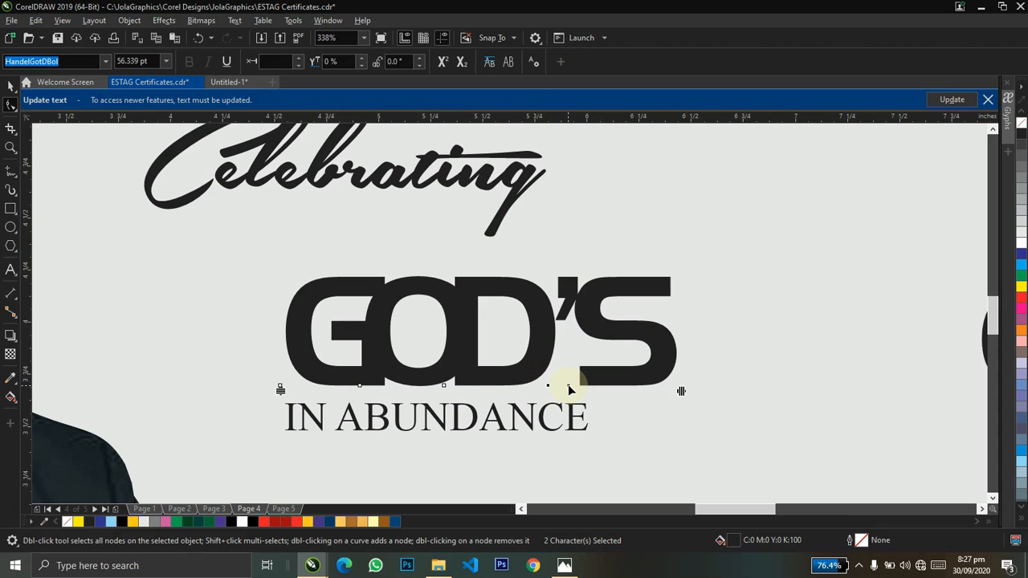
{"action": "key", "text": "space"}
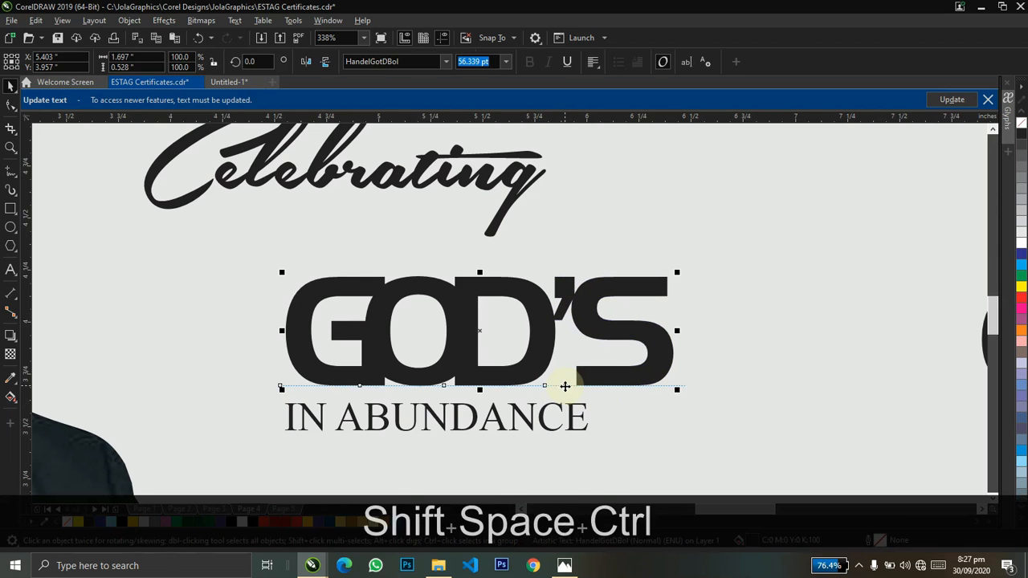
Break GOD'S apart into individual letters and select them one by one to check the separation
{"action": "key", "text": "ctrl+k"}
{"action": "left_click", "coordinate": [564, 391]}
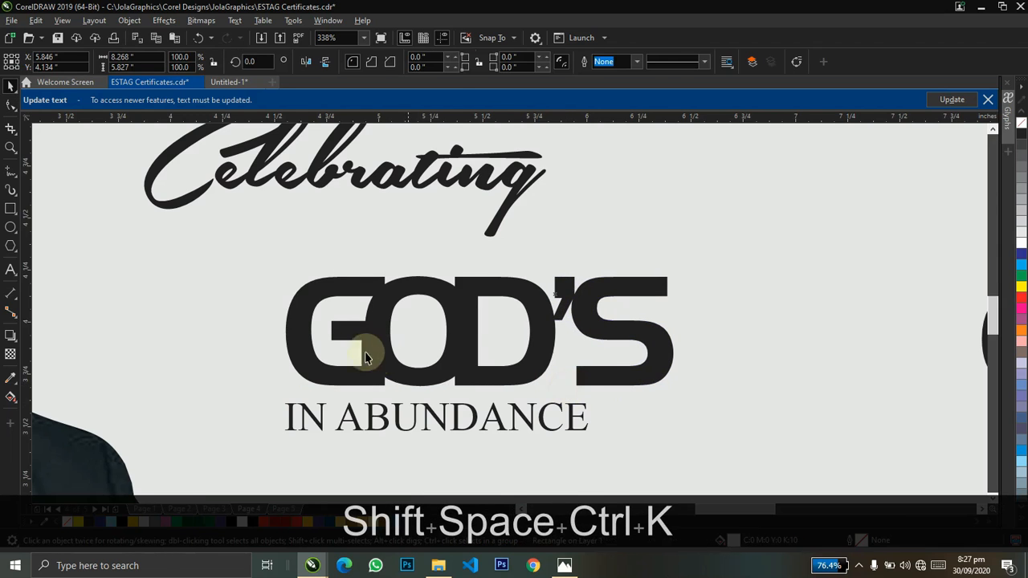
{"action": "left_click", "coordinate": [363, 384]}
{"action": "left_click", "coordinate": [402, 367]}
{"action": "left_click", "coordinate": [516, 367]}
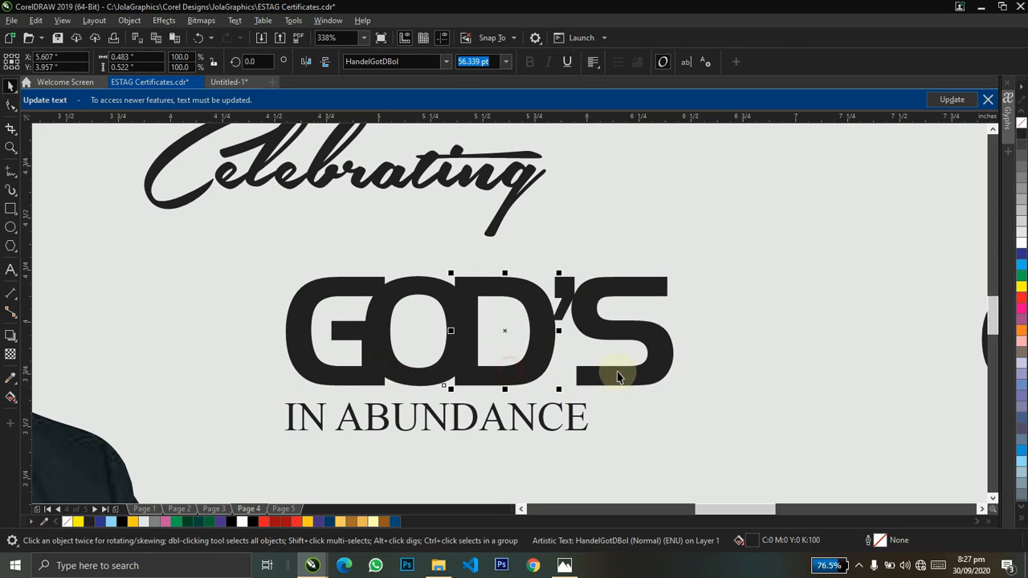
{"action": "left_click", "coordinate": [619, 375]}
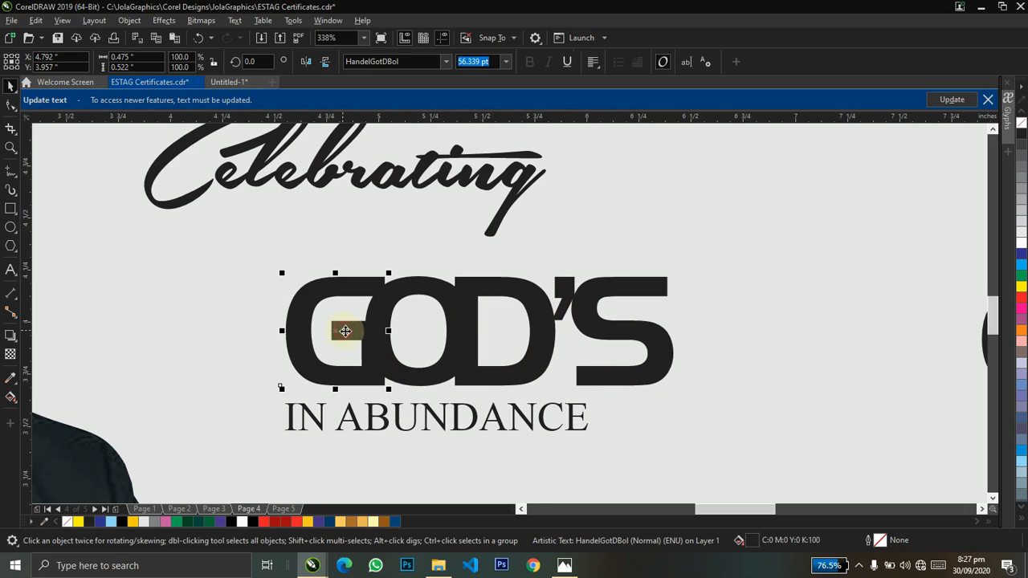
Convert the letters G and O of GOD'S to curves
{"action": "key", "text": "ctrl+w"}
{"action": "key", "text": "ctrl+q"}
{"action": "left_click", "coordinate": [419, 294]}
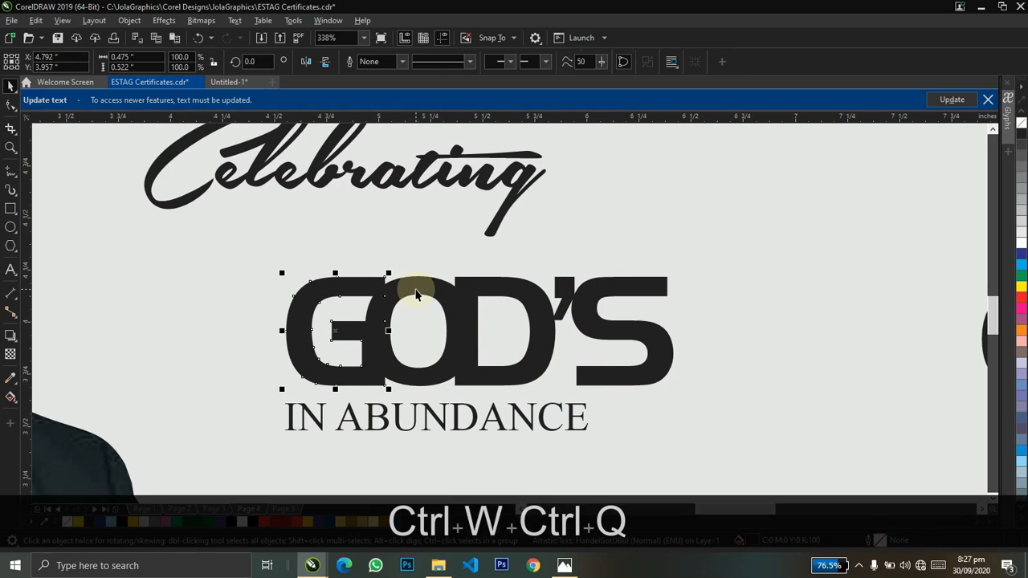
{"action": "key", "text": "ctrl+q"}
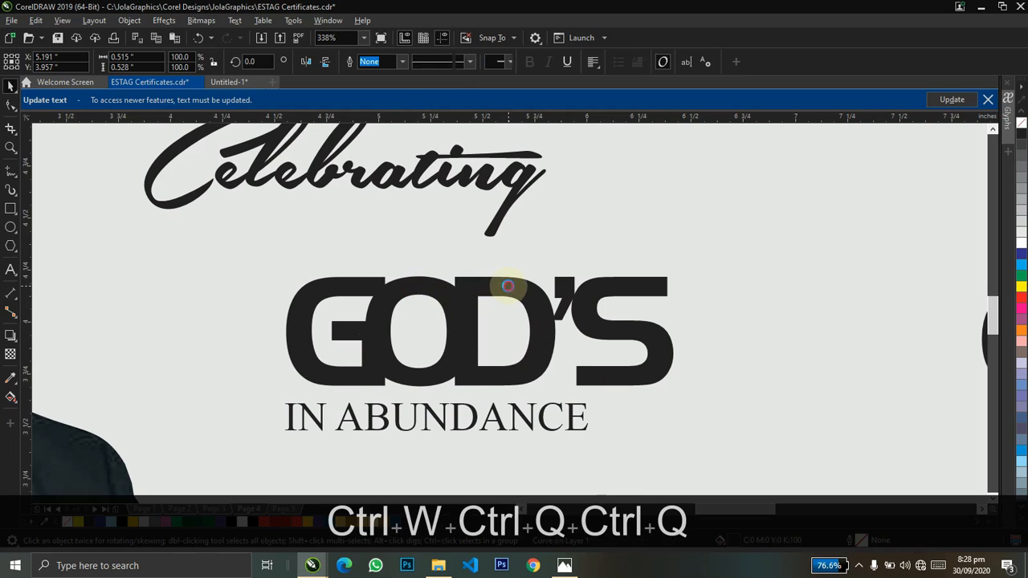
Test whether the D is still editable text by replacing it with "kfkjfk", and undo the replacement
{"action": "double_click", "coordinate": [506, 287]}
{"action": "key", "text": "ctrl+a"}
{"action": "type", "text": "kfkjfk"}
{"action": "key", "text": "ctrl+x"}
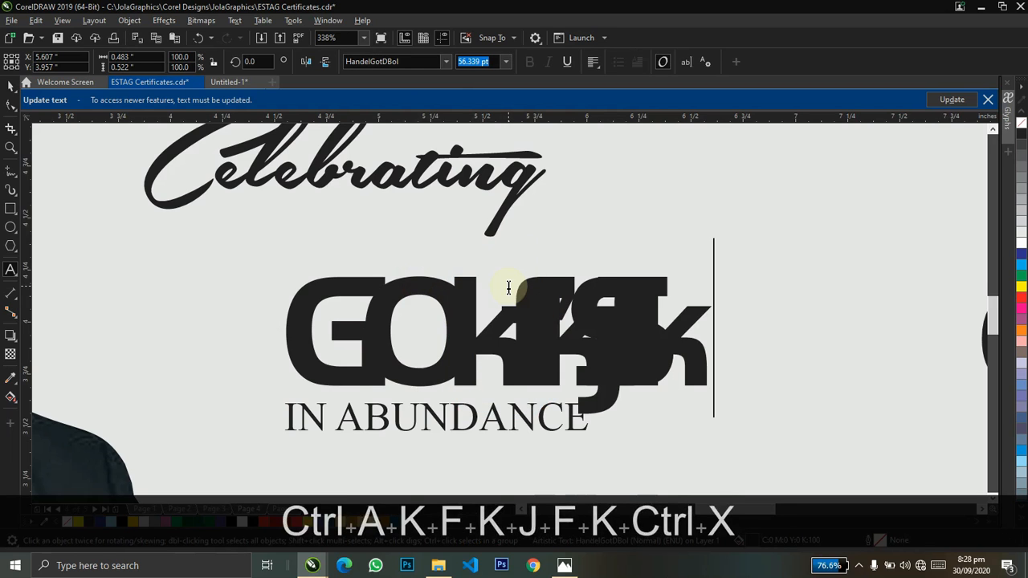
{"action": "key", "text": "ctrl+z"}
{"action": "key", "text": "ctrl+z"}
{"action": "key", "text": "space"}
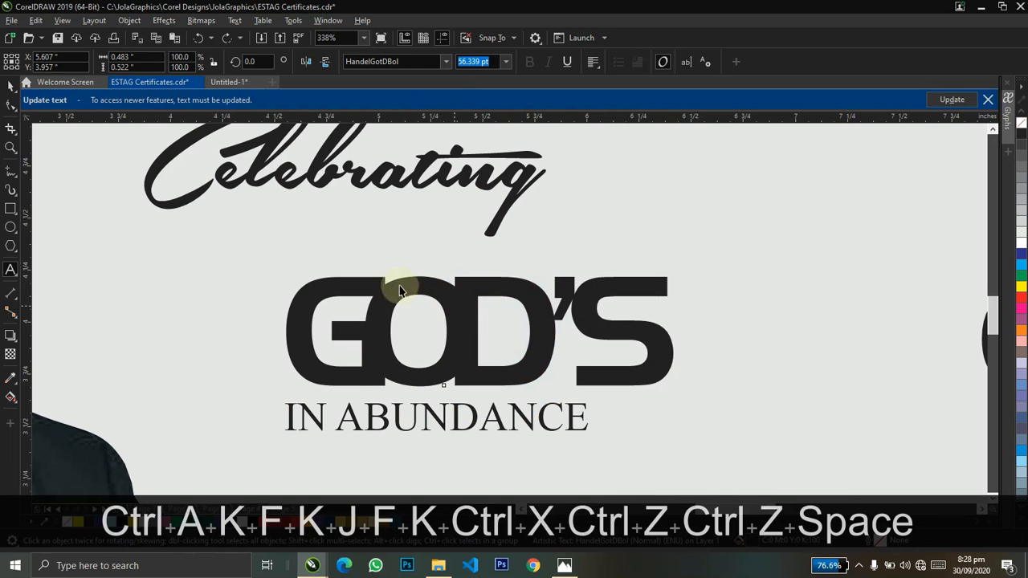
Check whether the converted O can still be edited as text
{"action": "double_click", "coordinate": [394, 289]}
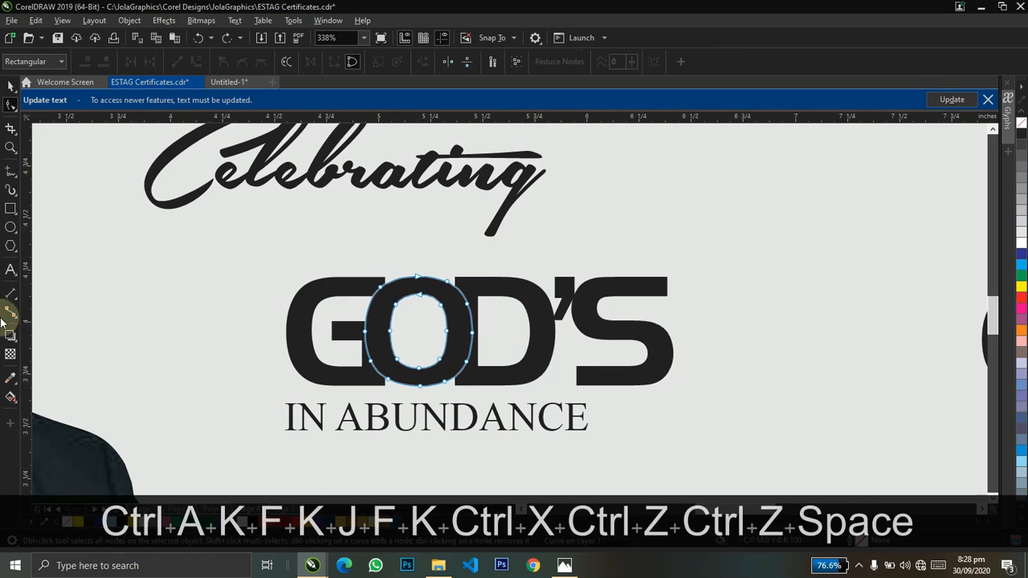
{"action": "left_click", "coordinate": [10, 269]}
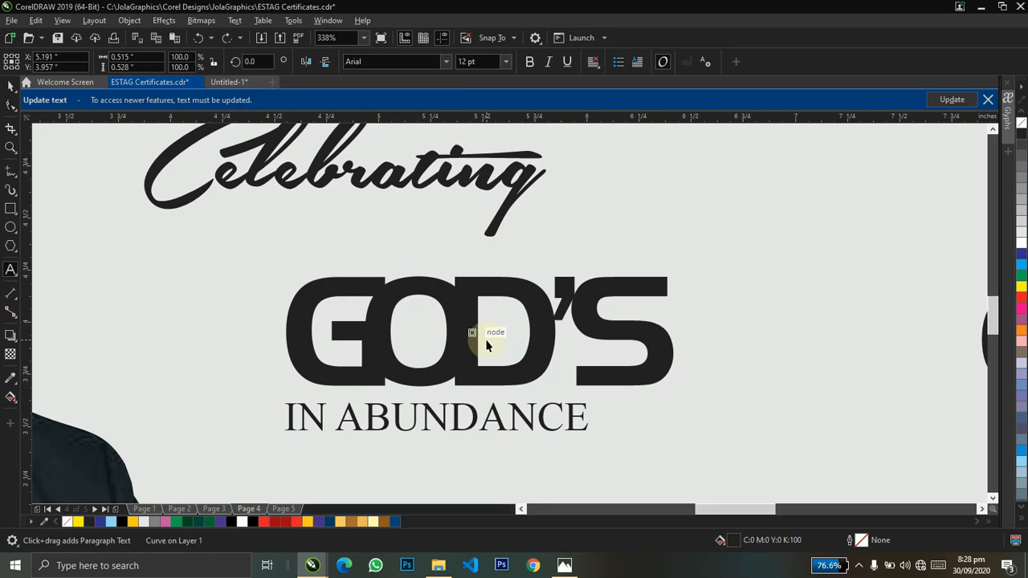
{"action": "key", "text": "space"}
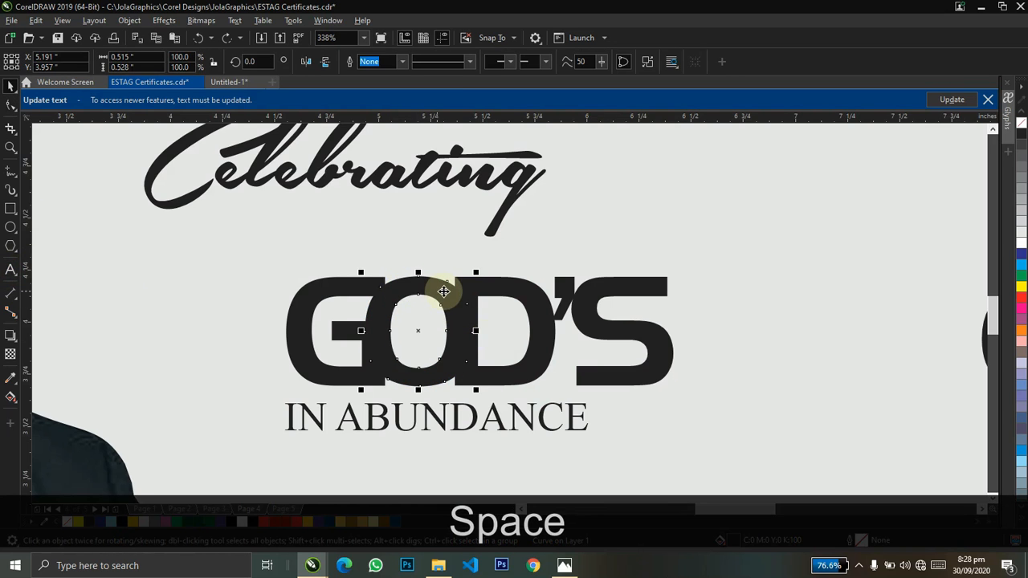
Convert the letter D of GOD'S to curves
{"action": "double_click", "coordinate": [507, 290]}
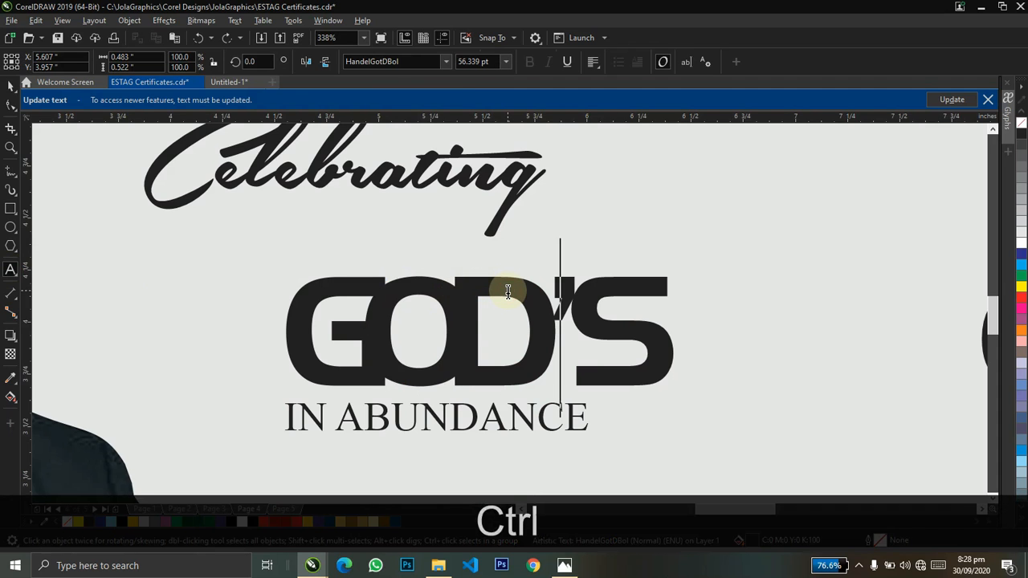
{"action": "key", "text": "ctrl+q"}
{"action": "key", "text": "ctrl+space"}
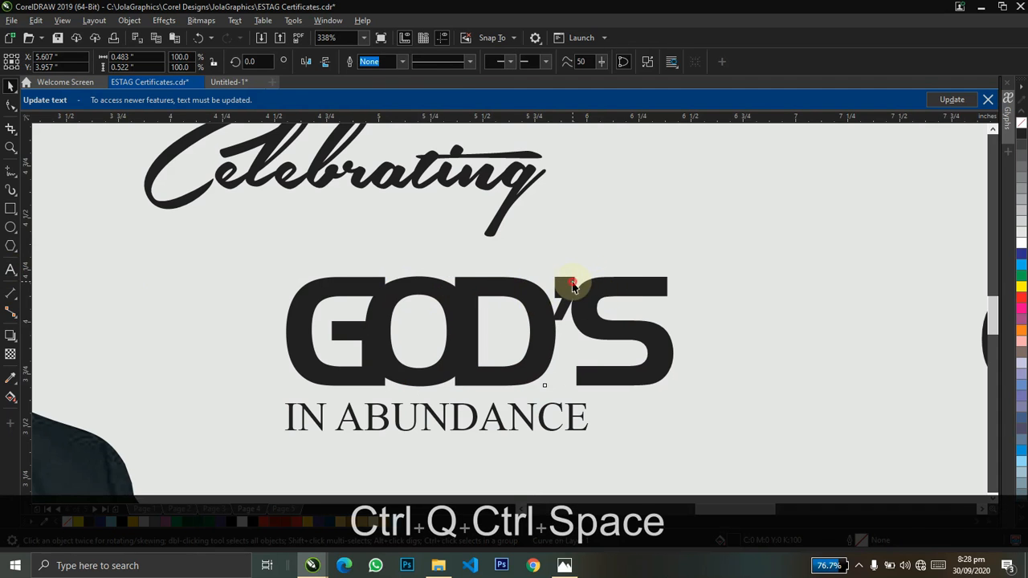
Convert the apostrophe and the letter S of GOD'S to curves
{"action": "double_click", "coordinate": [572, 287]}
{"action": "key", "text": "ctrl+q"}
{"action": "key", "text": "ctrl+q"}
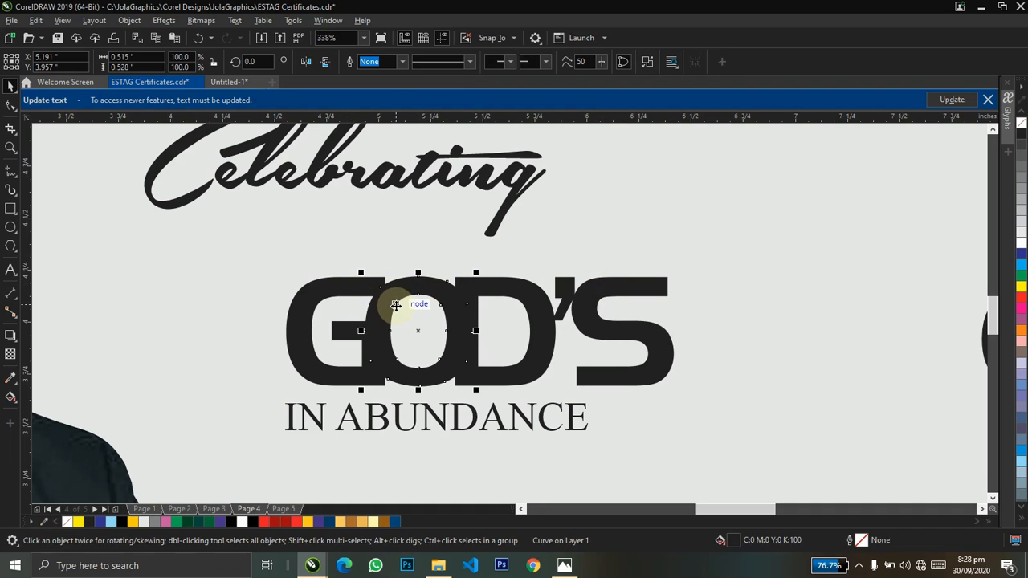
Trim the letter G of GOD'S with the overlapping letter O
{"action": "key", "text": "z"}
{"action": "left_click_drag", "start_coordinate": [362, 295], "coordinate": [590, 415]}
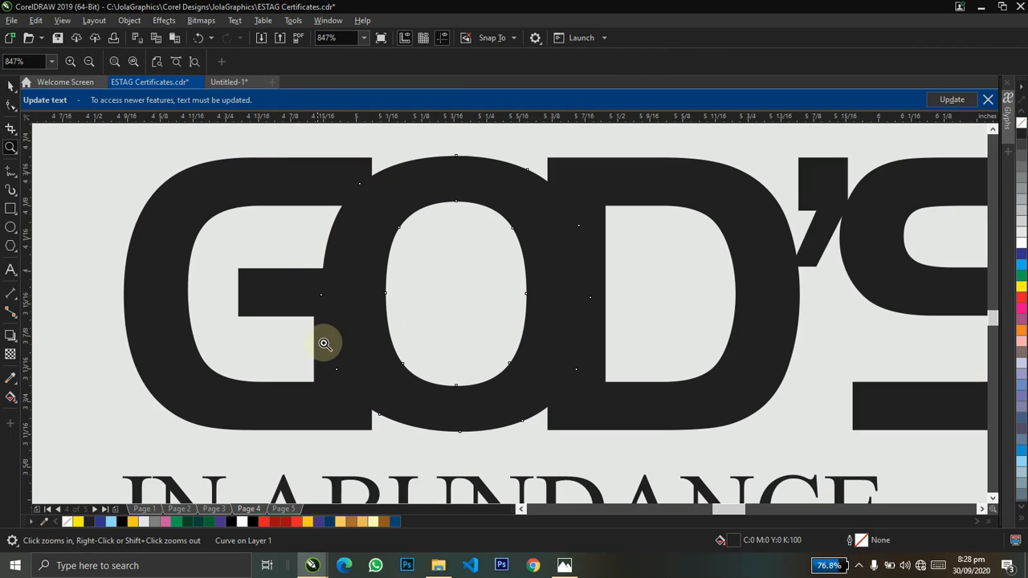
{"action": "key", "text": "ctrl+shift+space"}
{"action": "left_click", "coordinate": [314, 410], "text": "shift"}
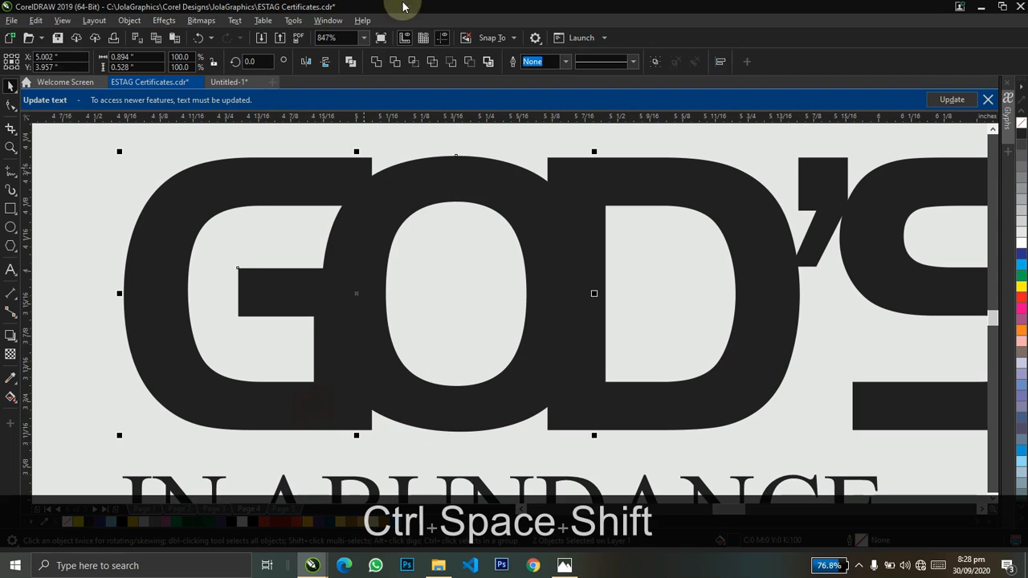
{"action": "left_click", "coordinate": [396, 63]}
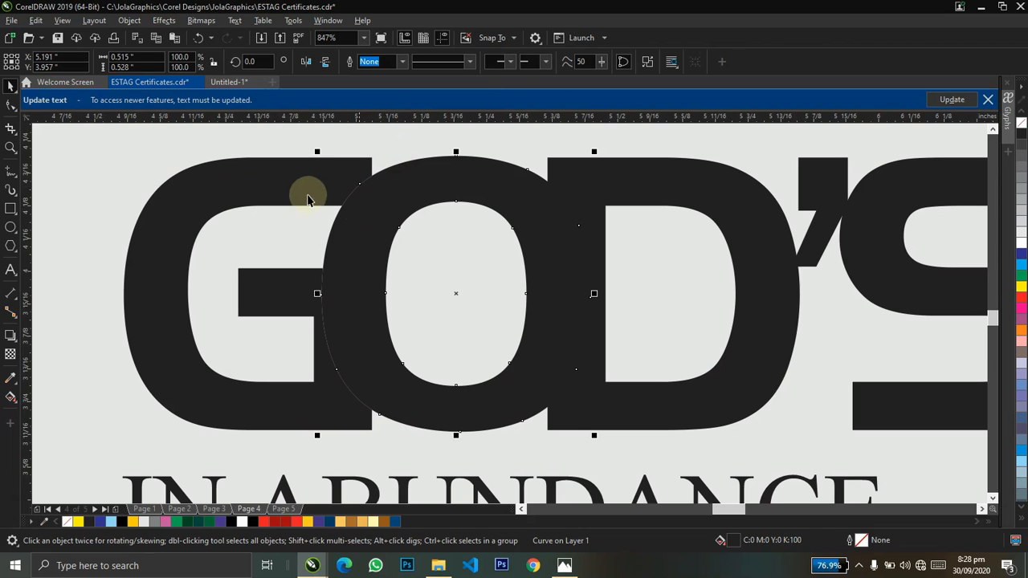
{"action": "key", "text": "shift"}
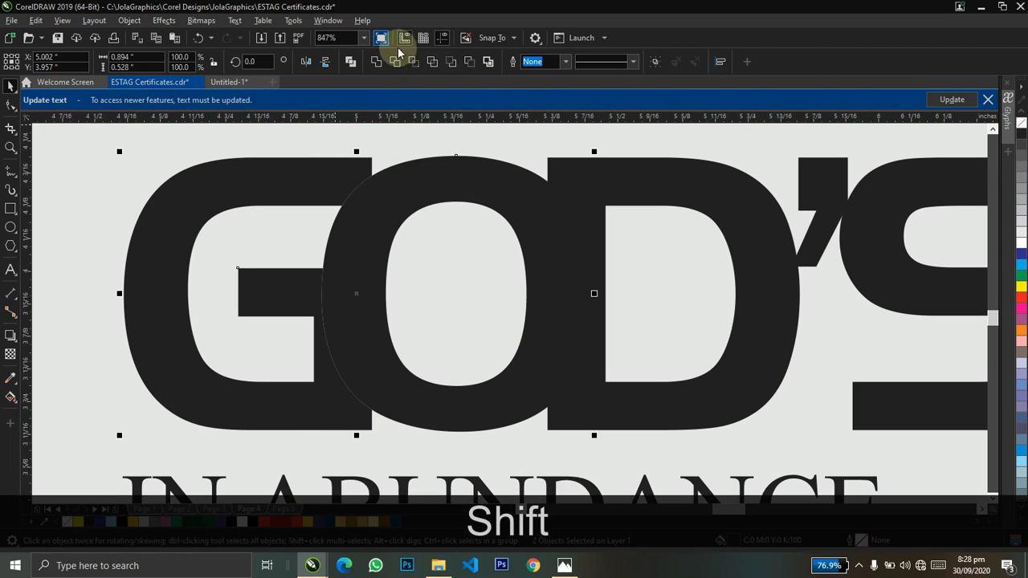
{"action": "left_click_drag", "start_coordinate": [401, 186], "coordinate": [198, 227]}
{"action": "key", "text": "ctrl+z"}
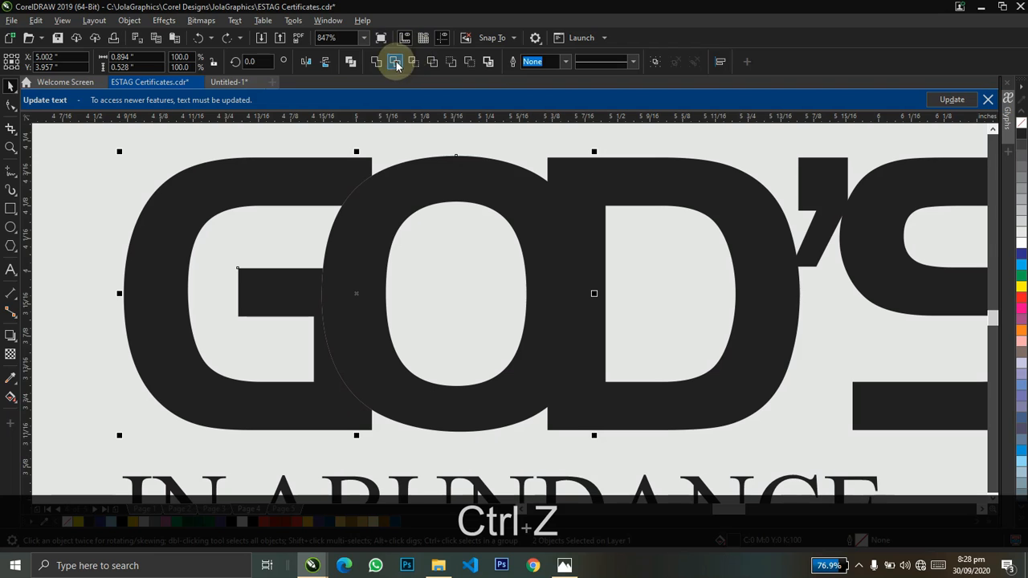
Trim the letter D of GOD'S with the overlapping letter O
{"action": "left_click", "coordinate": [318, 190], "text": "shift"}
{"action": "left_click", "coordinate": [469, 193], "text": "shift"}
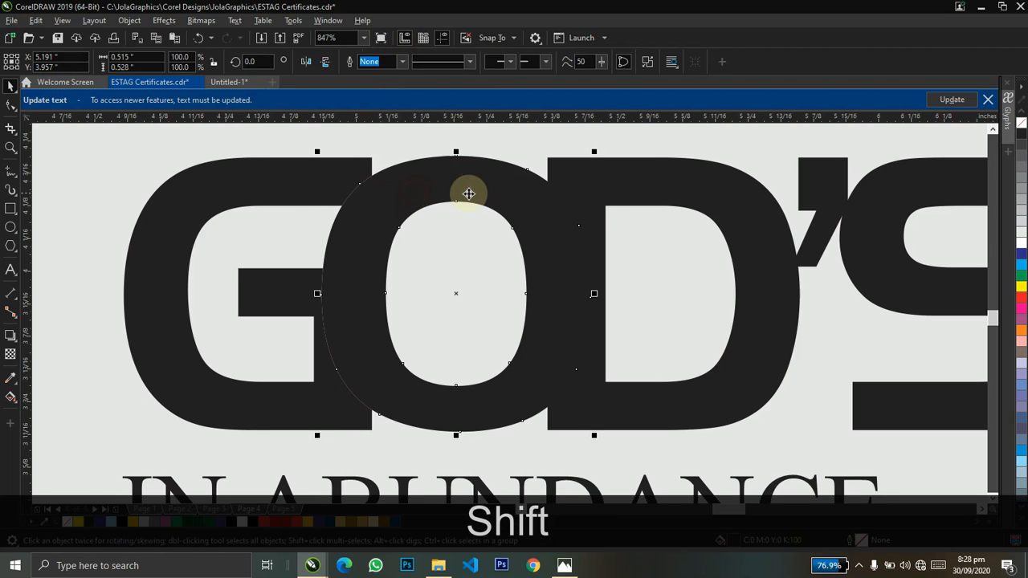
{"action": "left_click", "coordinate": [778, 208], "text": "shift"}
{"action": "left_click", "coordinate": [801, 202], "text": "shift"}
{"action": "left_click", "coordinate": [879, 214], "text": "shift"}
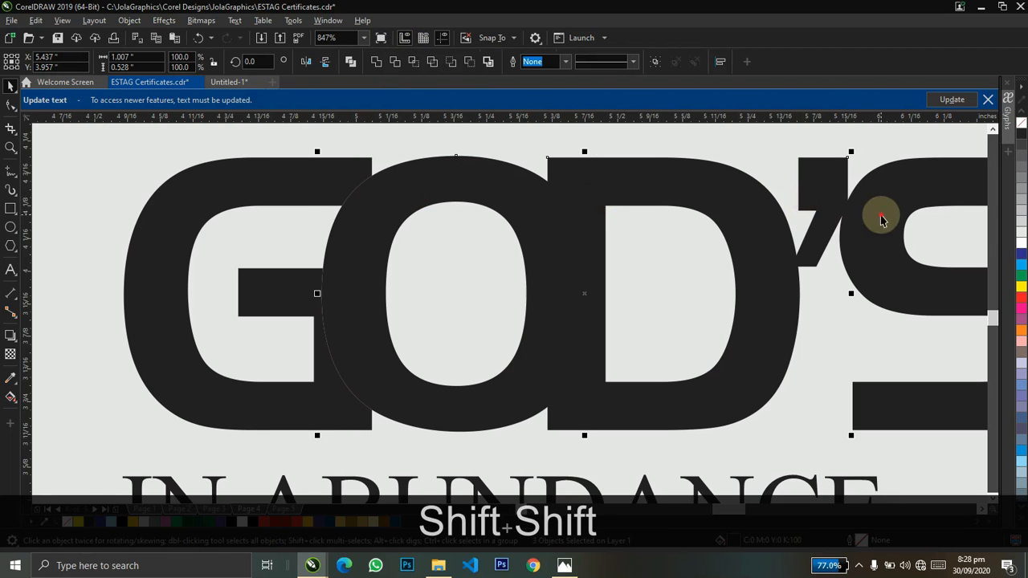
{"action": "left_click", "coordinate": [535, 188]}
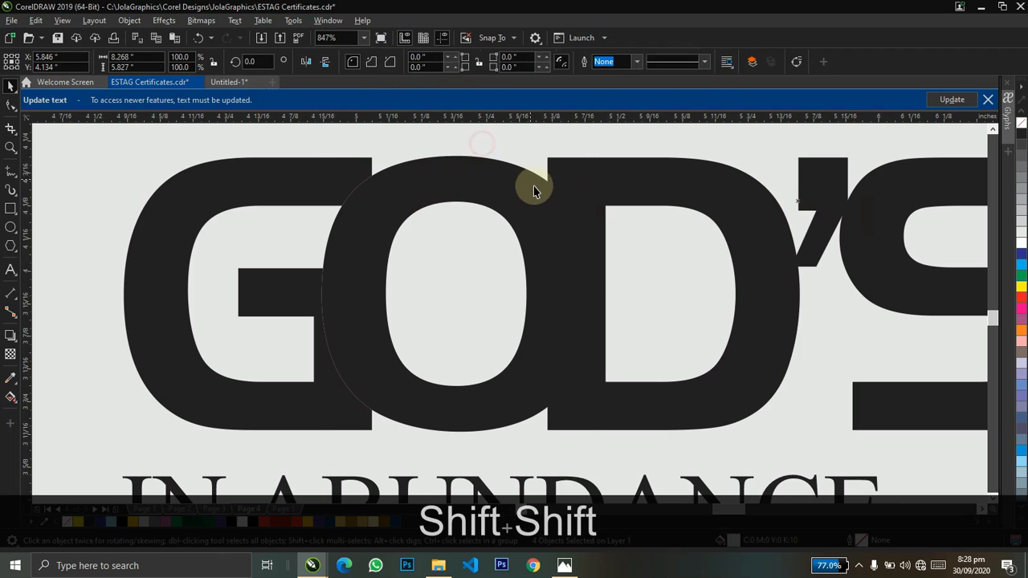
{"action": "left_click", "coordinate": [637, 178], "text": "shift"}
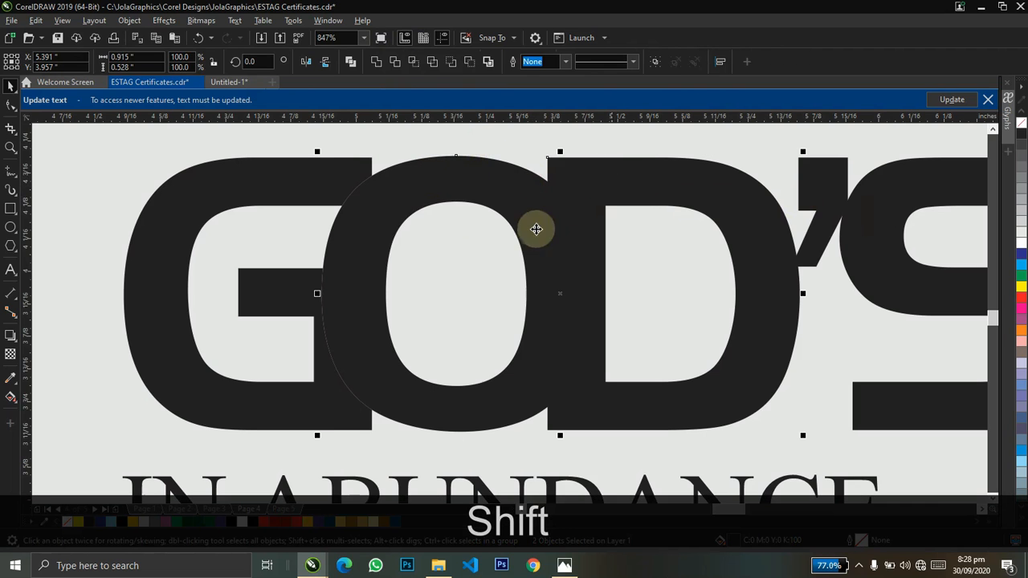
{"action": "left_click", "coordinate": [396, 64]}
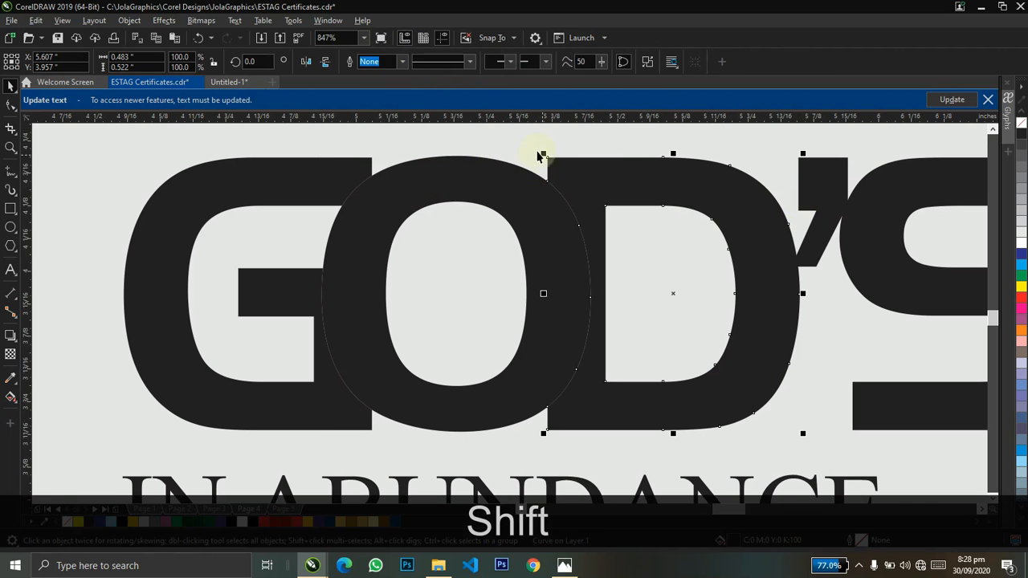
Shift the O and the letters after it slightly right of the G, and move the D, apostrophe and S by one more equal amount
{"action": "left_click", "coordinate": [524, 145]}
{"action": "key", "text": "z"}
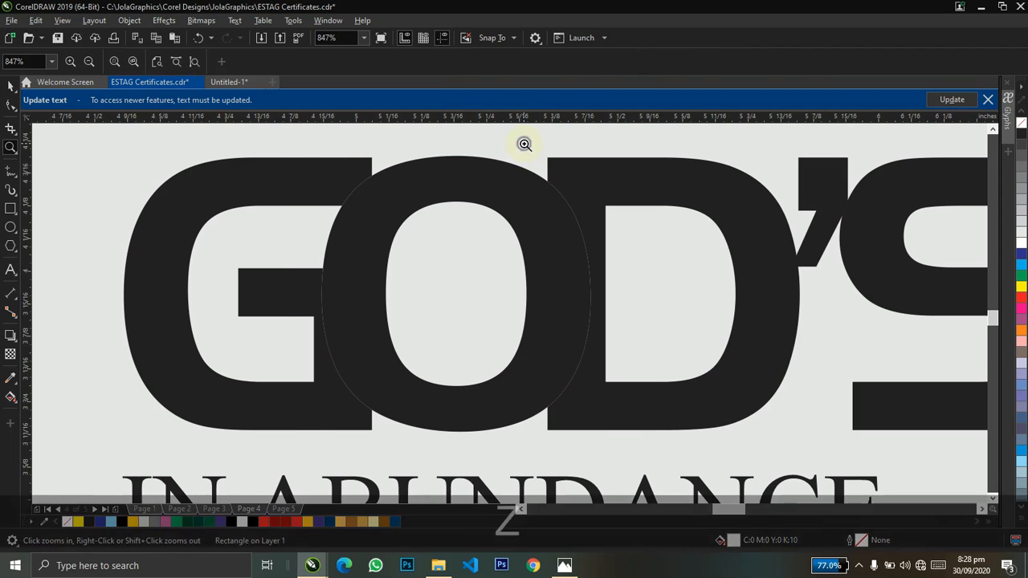
{"action": "right_click", "coordinate": [524, 146]}
{"action": "key", "text": "ctrl+space"}
{"action": "key", "text": "z"}
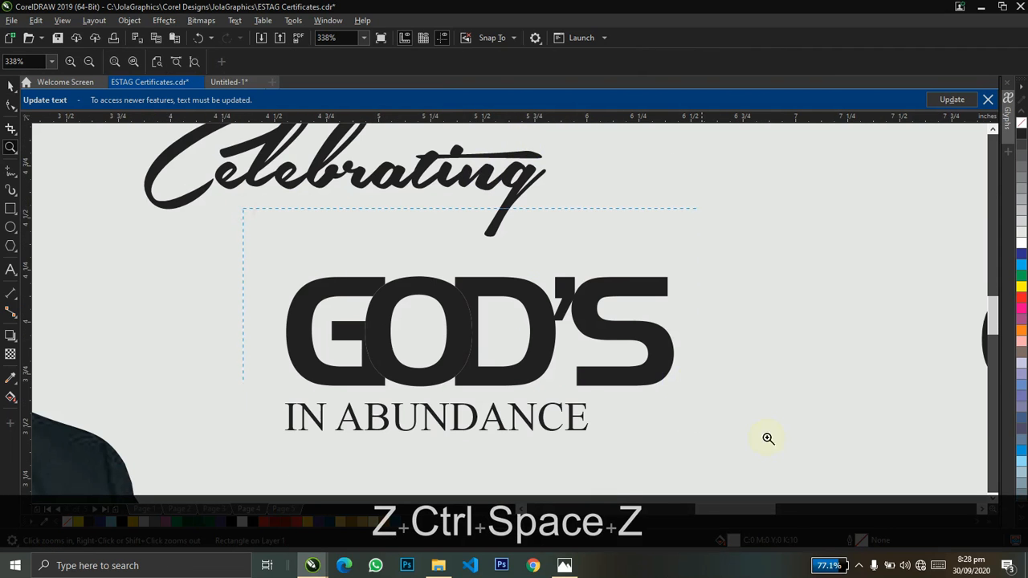
{"action": "left_click", "coordinate": [524, 341]}
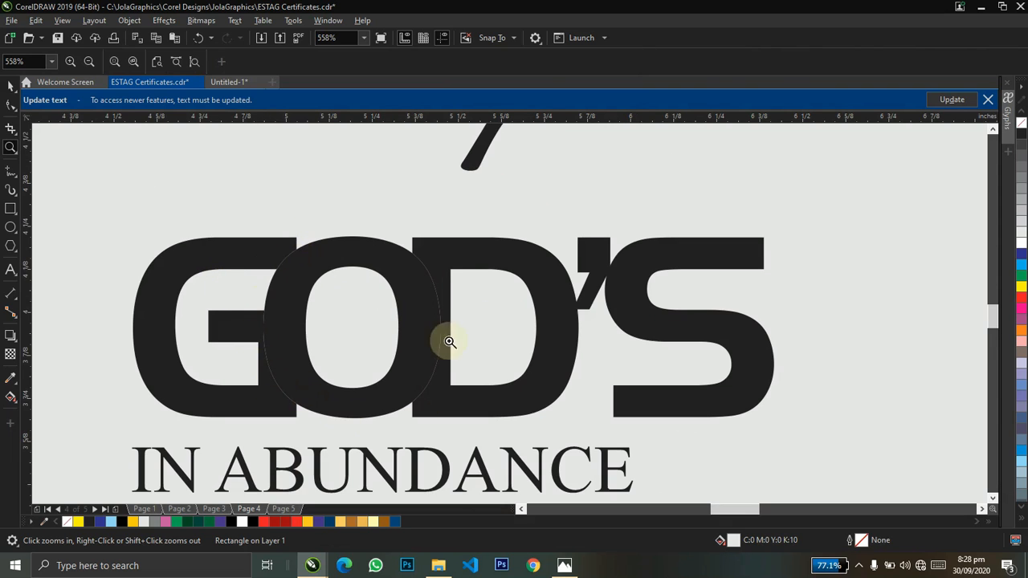
{"action": "key", "text": "space"}
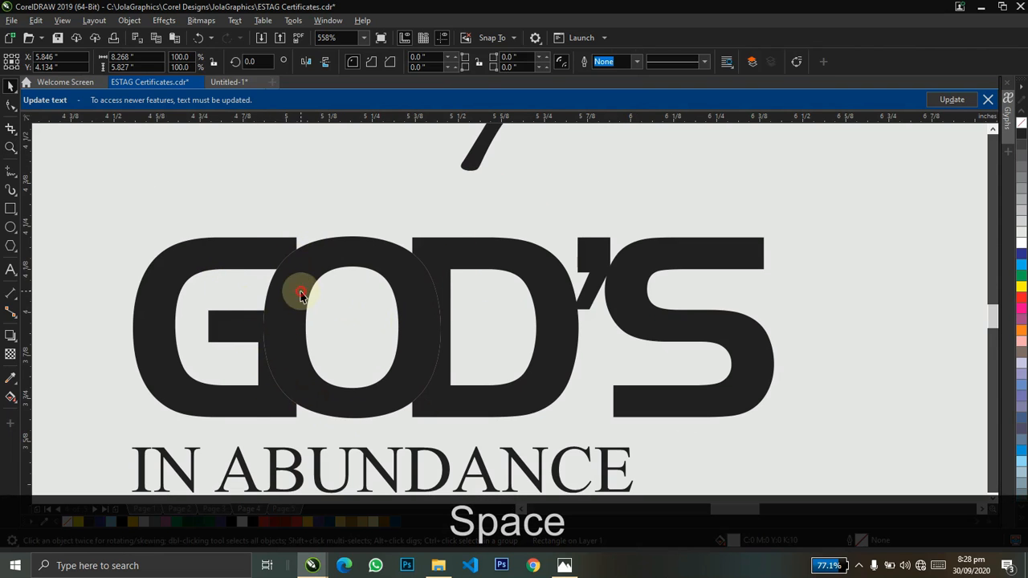
{"action": "left_click", "coordinate": [300, 296]}
{"action": "left_click", "coordinate": [458, 259], "text": "shift"}
{"action": "left_click", "coordinate": [602, 248], "text": "shift"}
{"action": "left_click", "coordinate": [624, 271], "text": "shift"}
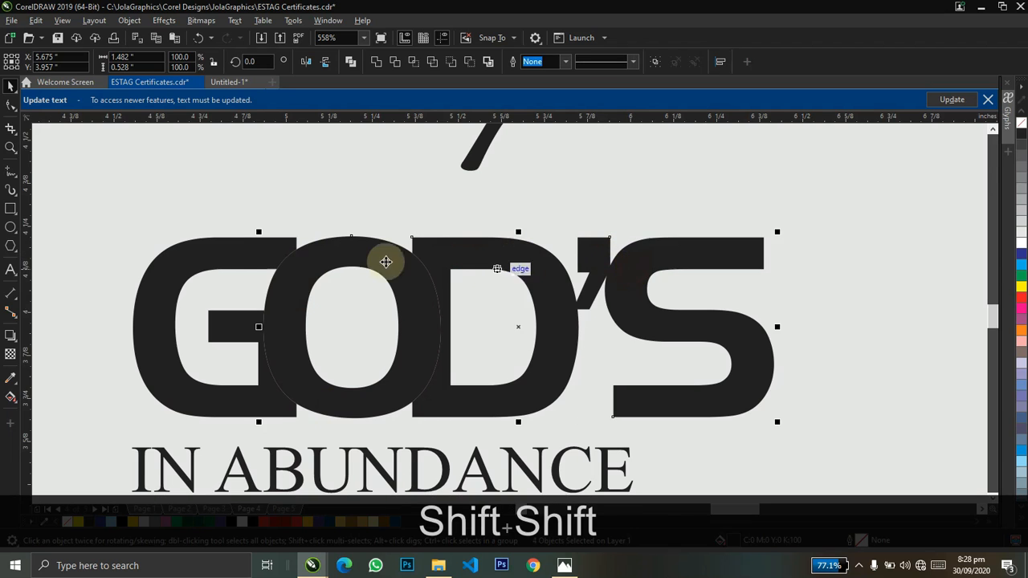
{"action": "left_click_drag", "start_coordinate": [364, 258], "coordinate": [367, 259]}
{"action": "left_click", "coordinate": [367, 259], "text": "shift"}
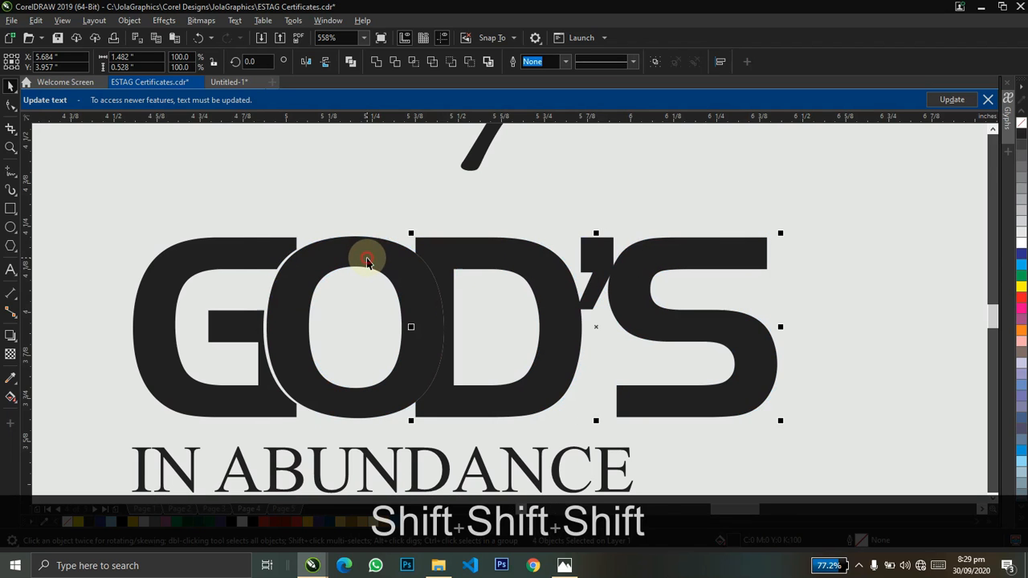
{"action": "key", "text": "ctrl+r"}
Widen the gaps around the O by nudging O, D, apostrophe and S right, and repeat the nudge without the O
{"action": "key", "text": "z"}
{"action": "right_click", "coordinate": [368, 258]}
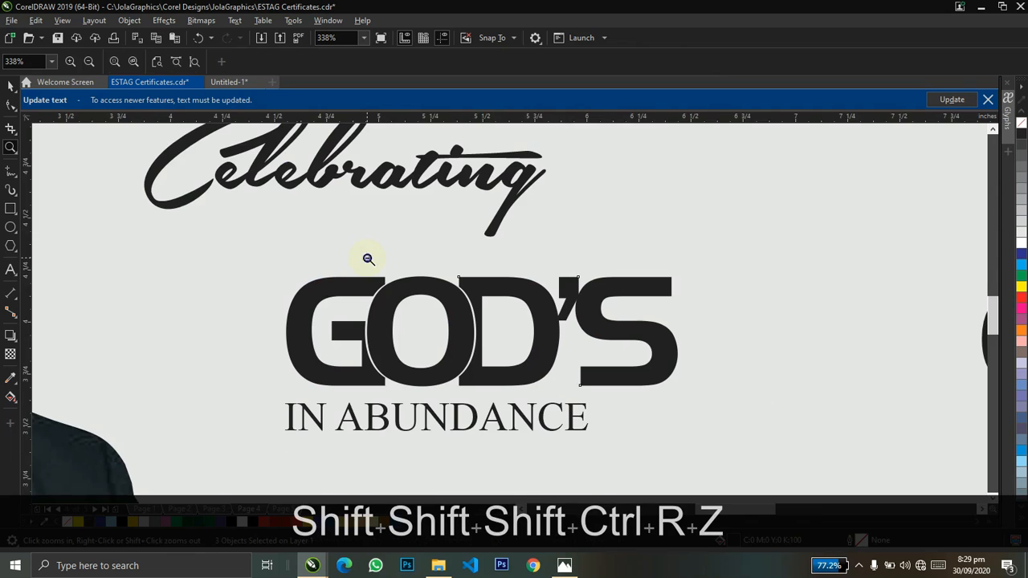
{"action": "right_click", "coordinate": [368, 259]}
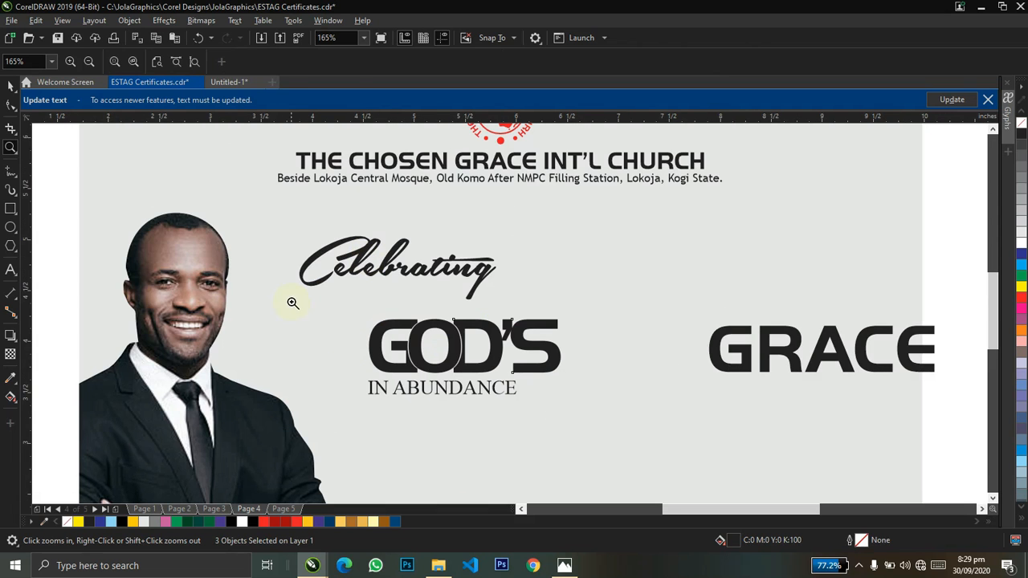
{"action": "left_click", "coordinate": [471, 358]}
{"action": "key", "text": "ctrl+space"}
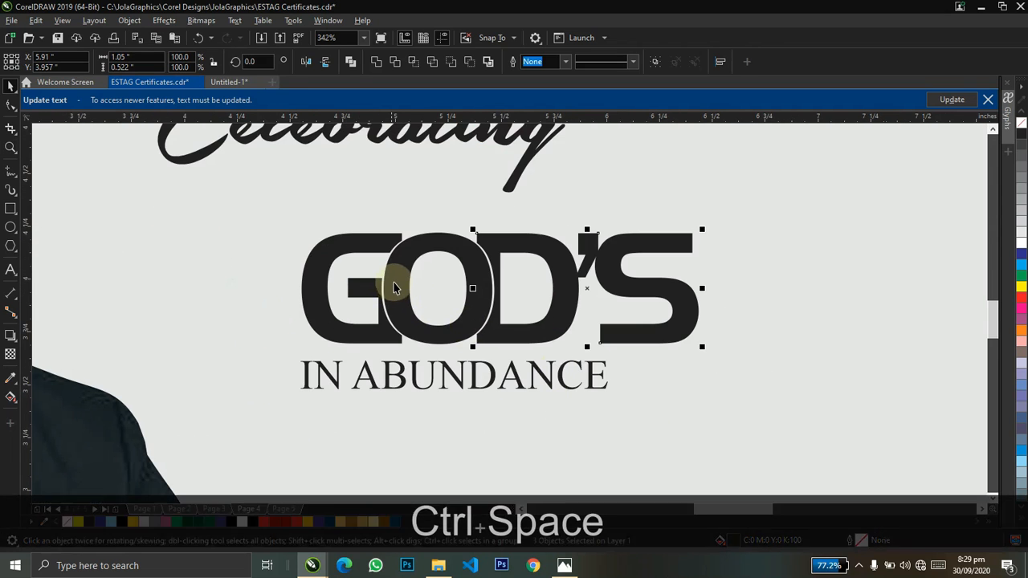
{"action": "key", "text": "shift+z"}
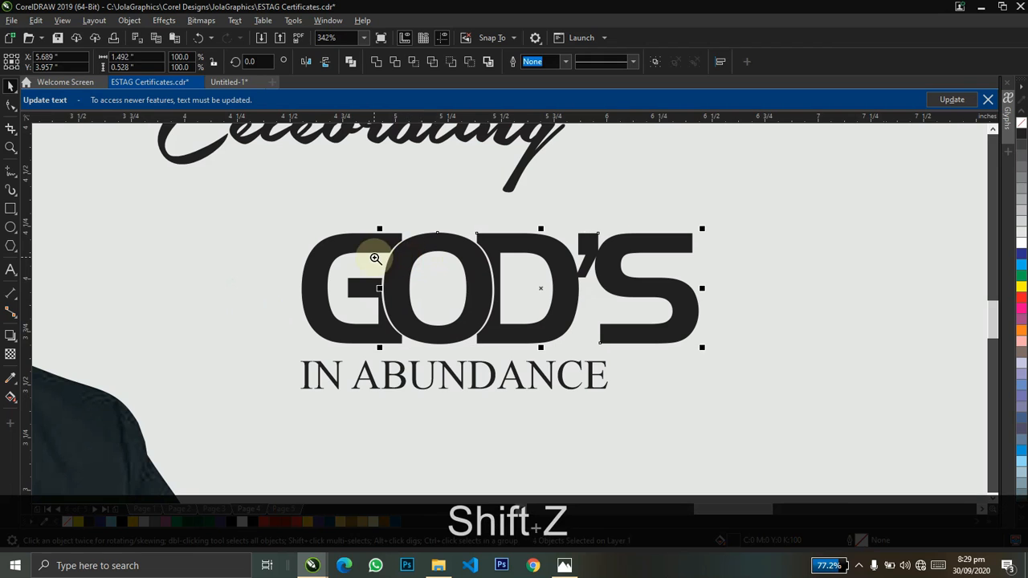
{"action": "left_click_drag", "start_coordinate": [547, 340], "coordinate": [325, 233]}
{"action": "key", "text": "ctrl+space"}
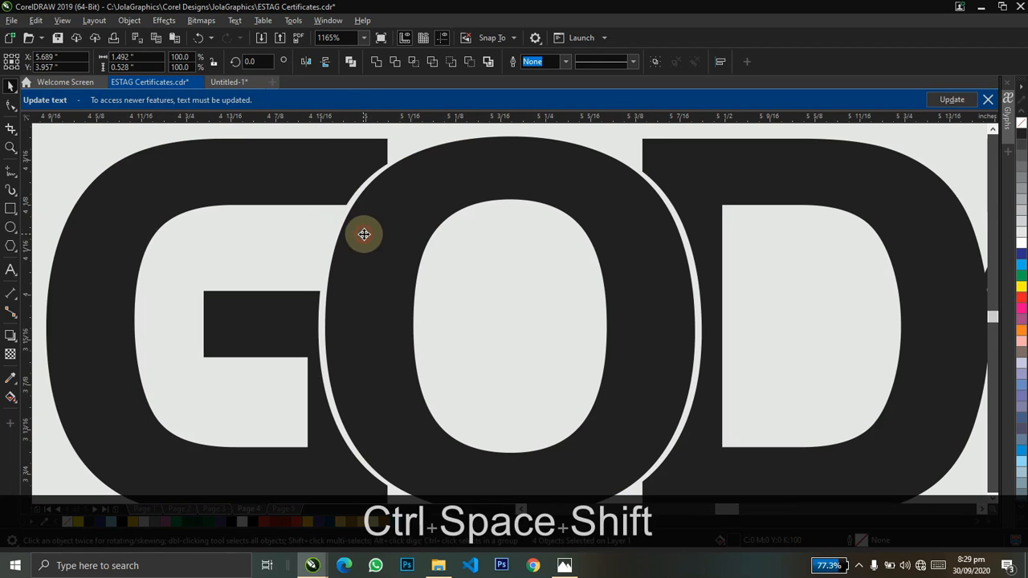
{"action": "key", "text": "Right"}
{"action": "left_click", "coordinate": [365, 234], "text": "shift"}
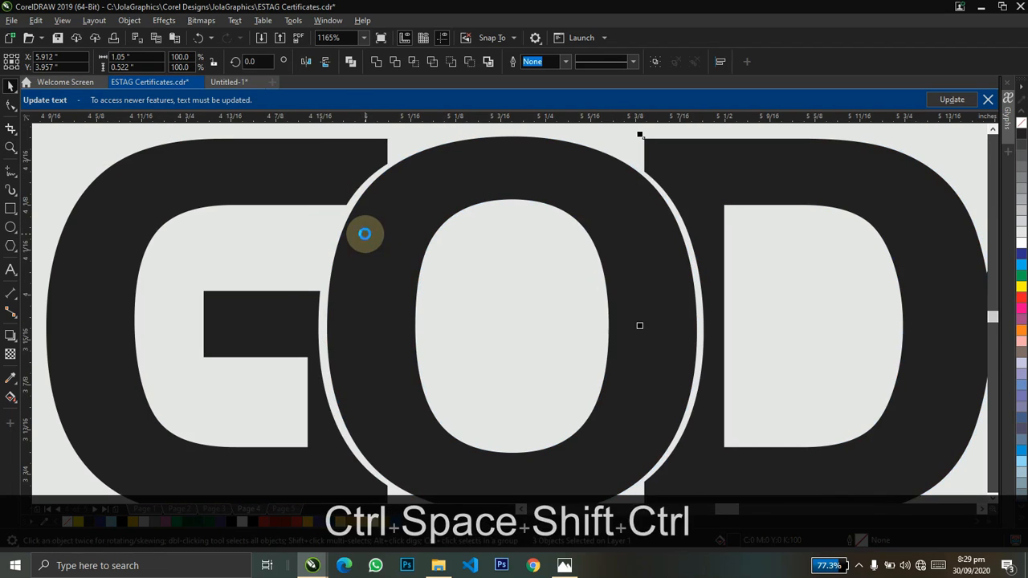
{"action": "key", "text": "ctrl+r"}
Group the five characters of GOD'S and enlarge the group proportionally to about 2.01 inches wide
{"action": "key", "text": "z"}
{"action": "left_click", "coordinate": [366, 234], "text": "shift"}
{"action": "left_click", "coordinate": [365, 234], "text": "shift"}
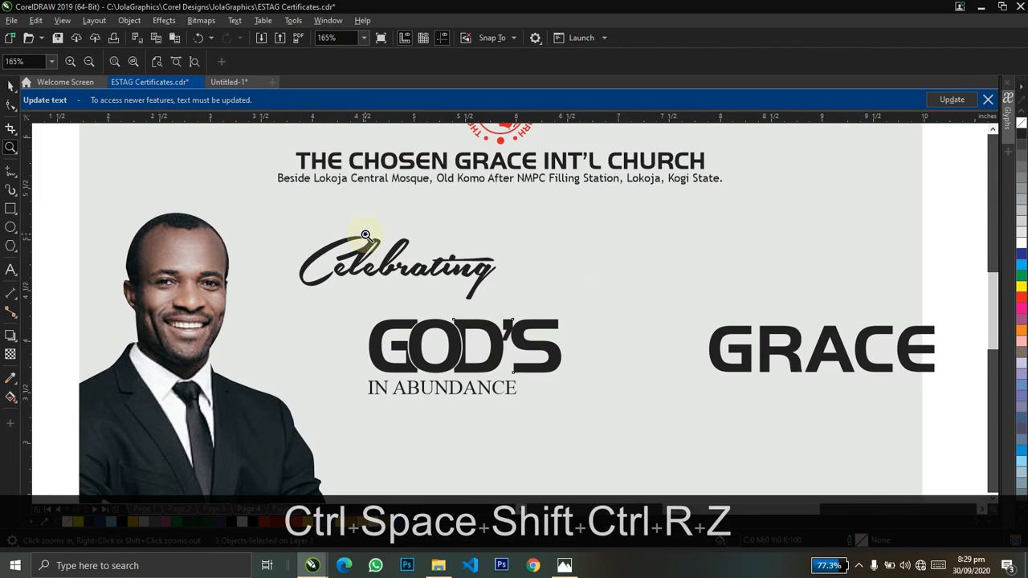
{"action": "key", "text": "ctrl+space"}
{"action": "scroll", "coordinate": [152, 317], "scroll_direction": "down", "scroll_amount": 1}
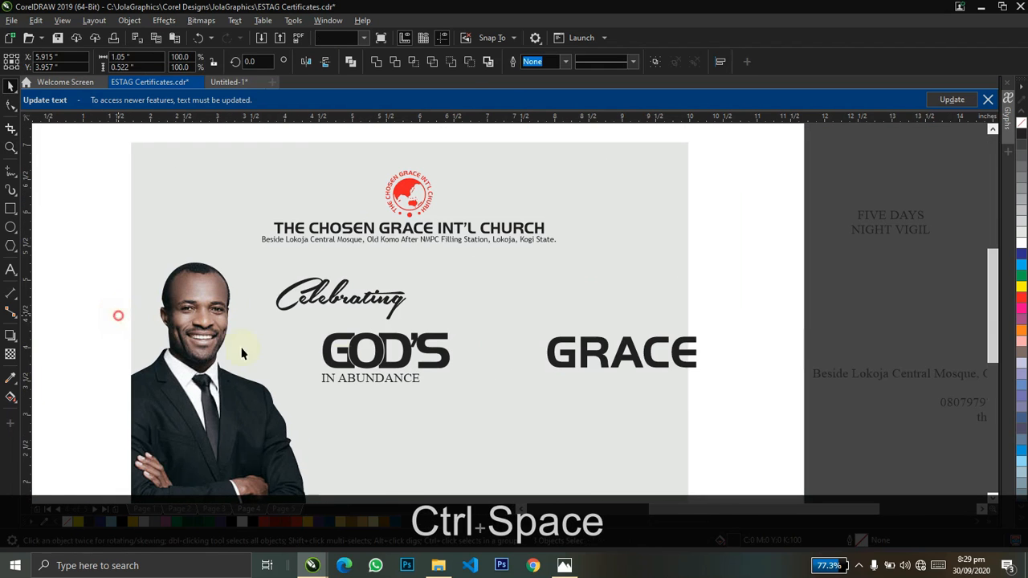
{"action": "left_click_drag", "start_coordinate": [118, 316], "coordinate": [501, 367]}
{"action": "key", "text": "ctrl+g"}
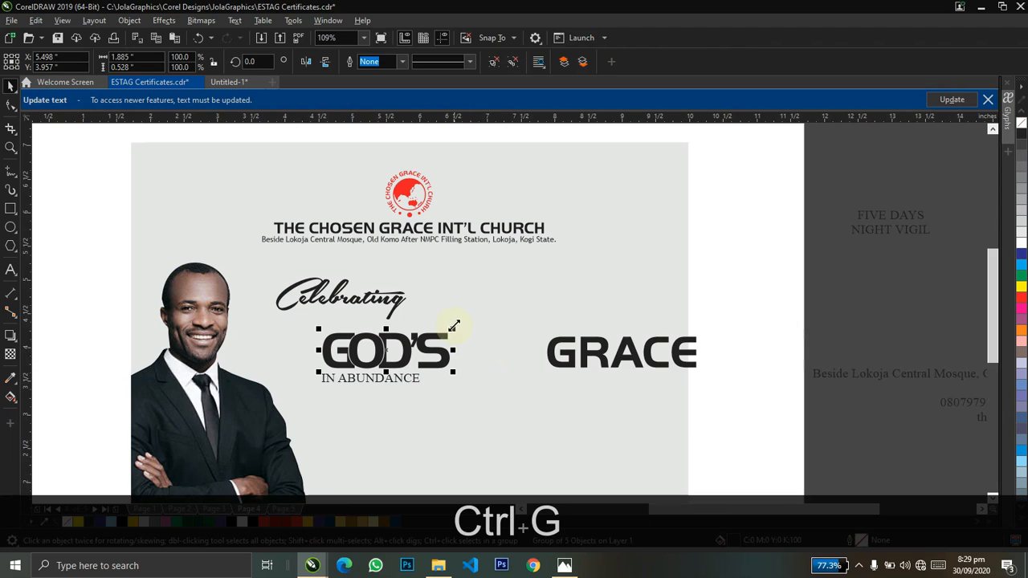
{"action": "left_click_drag", "start_coordinate": [455, 326], "coordinate": [462, 324]}
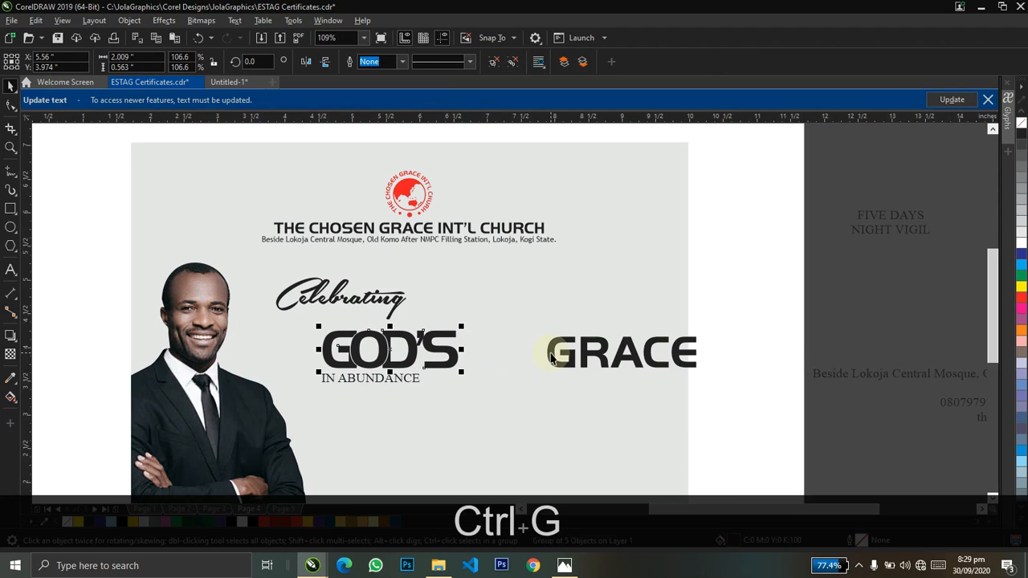
Set the word GRACE in bold Trebuchet MS
{"action": "left_click", "coordinate": [551, 358]}
{"action": "left_click", "coordinate": [424, 64]}
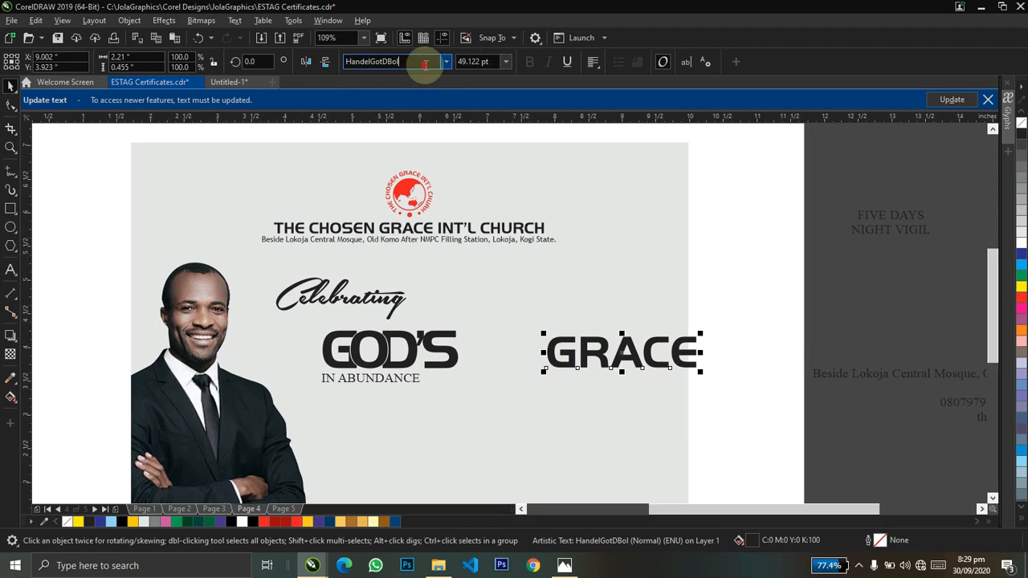
{"action": "left_click_drag", "start_coordinate": [425, 64], "coordinate": [210, 85]}
{"action": "type", "text": "trebuc"}
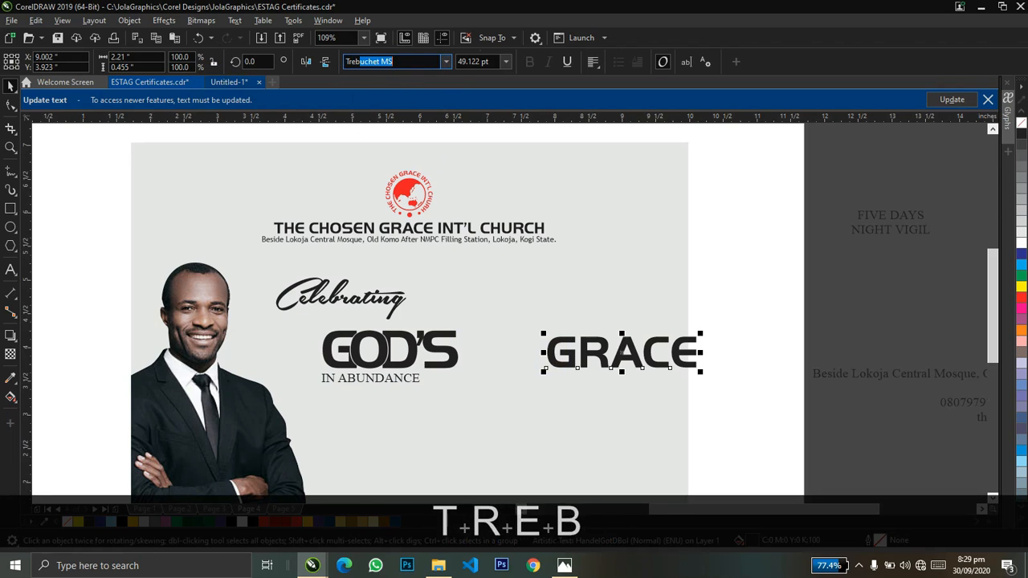
{"action": "key", "text": "Return"}
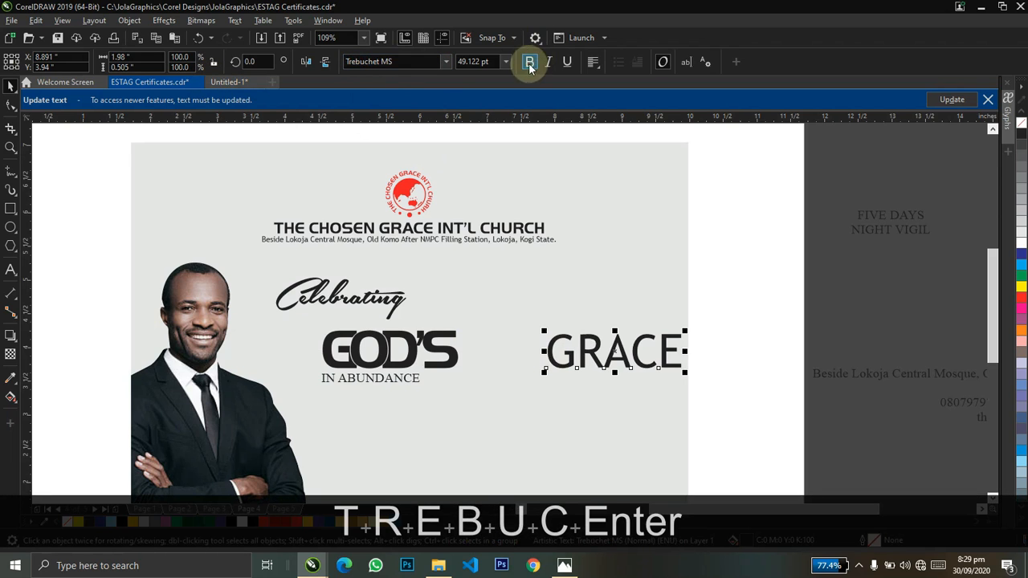
{"action": "left_click", "coordinate": [529, 62]}
Make the address line under the church name bold and centre it horizontally on the flyer background
{"action": "key", "text": "z"}
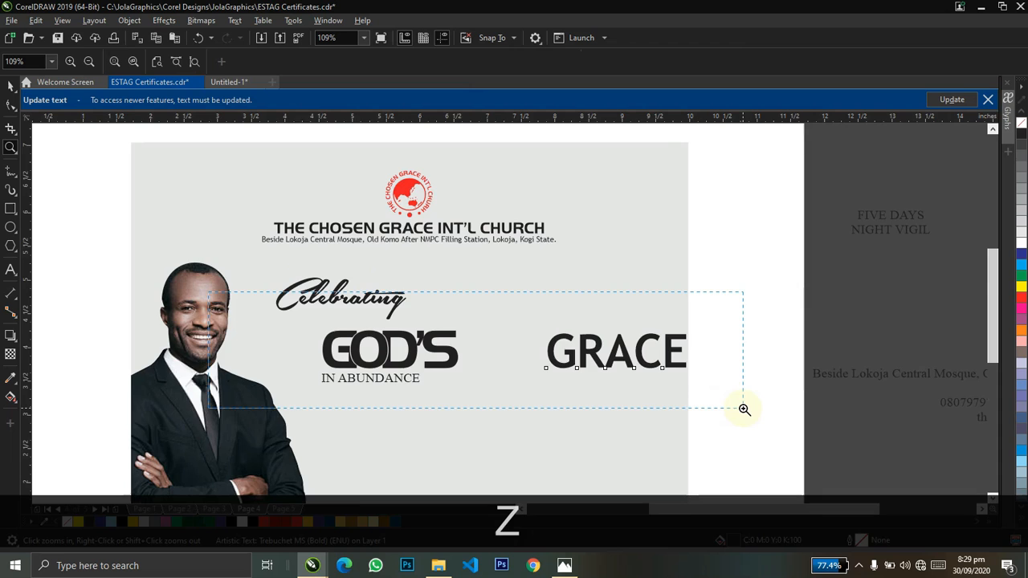
{"action": "left_click_drag", "start_coordinate": [743, 409], "coordinate": [744, 409]}
{"action": "right_click", "coordinate": [509, 215]}
{"action": "key", "text": "ctrl+space"}
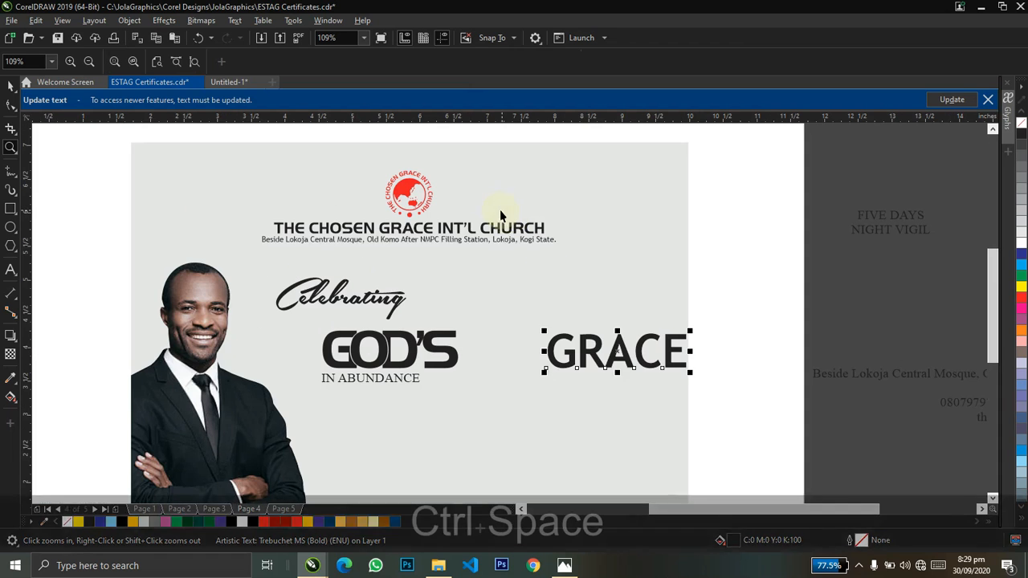
{"action": "left_click", "coordinate": [502, 242]}
{"action": "left_click", "coordinate": [528, 63]}
{"action": "left_click", "coordinate": [578, 215], "text": "shift"}
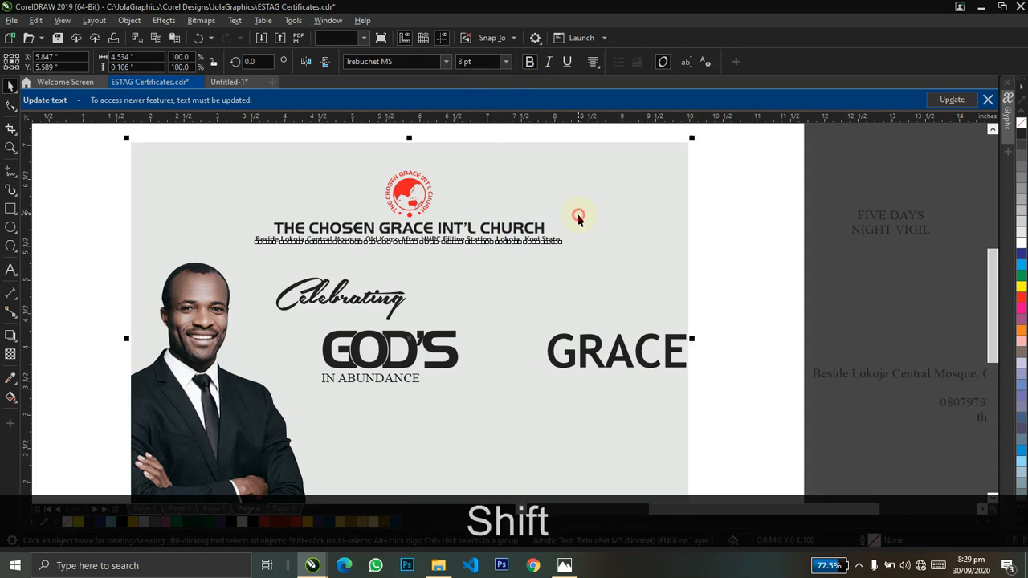
{"action": "key", "text": "c"}
{"action": "left_click", "coordinate": [738, 282]}
{"action": "key", "text": "z"}
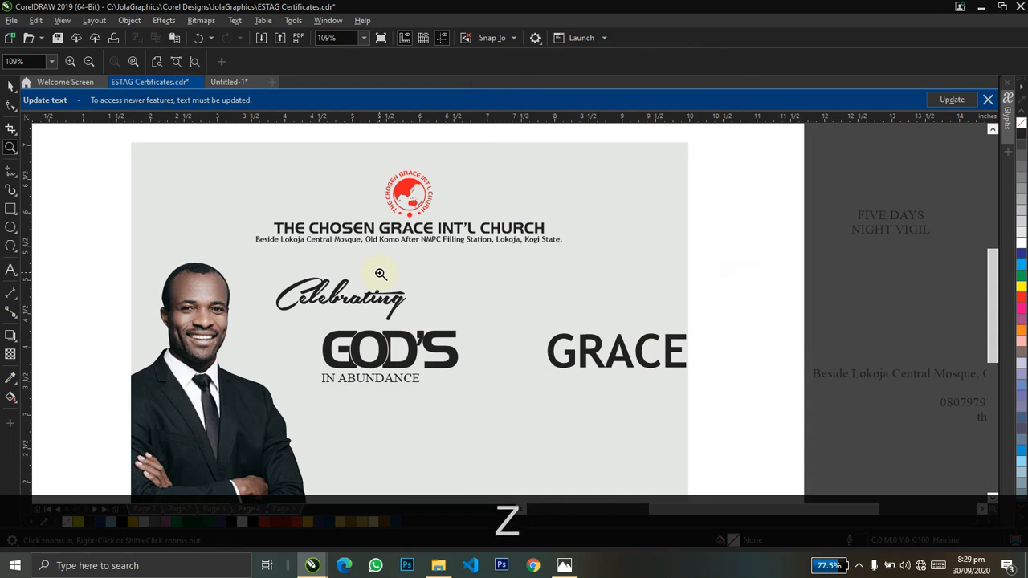
{"action": "left_click", "coordinate": [516, 340]}
{"action": "key", "text": "ctrl+space"}
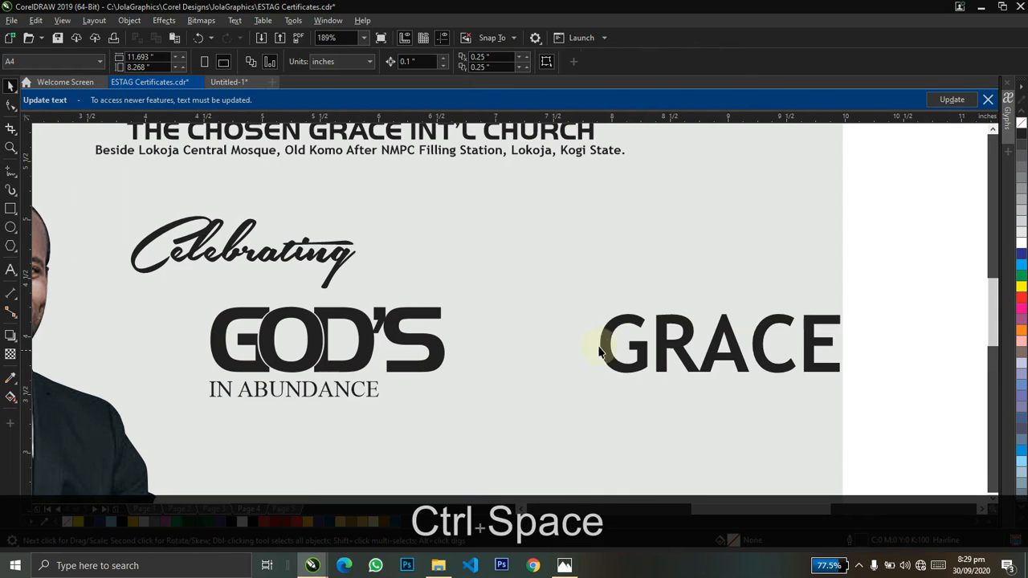
Move the word GRACE close beside GOD'S and centre it vertically on GOD'S
{"action": "left_click_drag", "start_coordinate": [610, 339], "coordinate": [476, 324]}
{"action": "key", "text": "shift"}
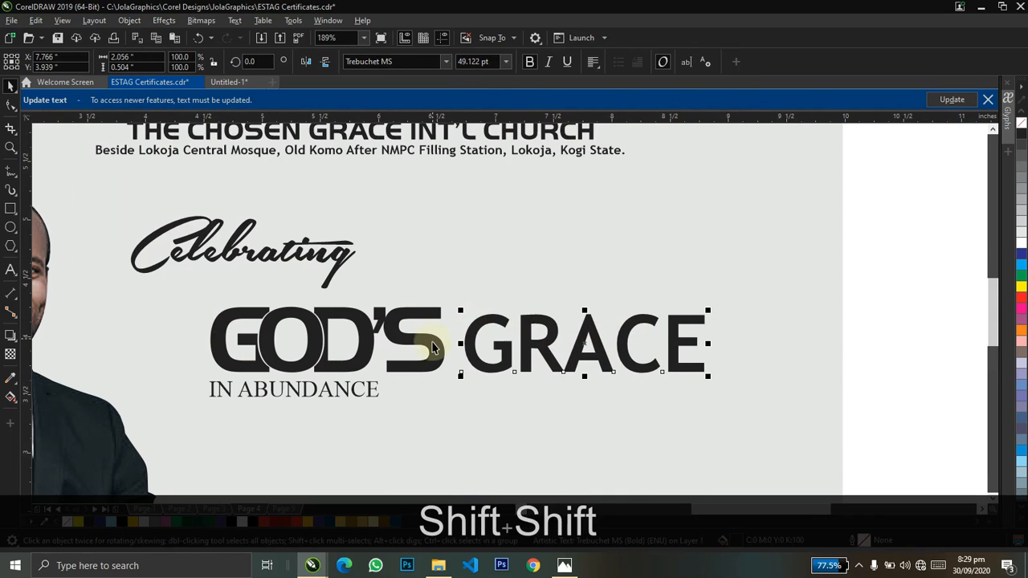
{"action": "left_click", "coordinate": [436, 351], "text": "shift"}
{"action": "key", "text": "b"}
{"action": "key", "text": "e"}
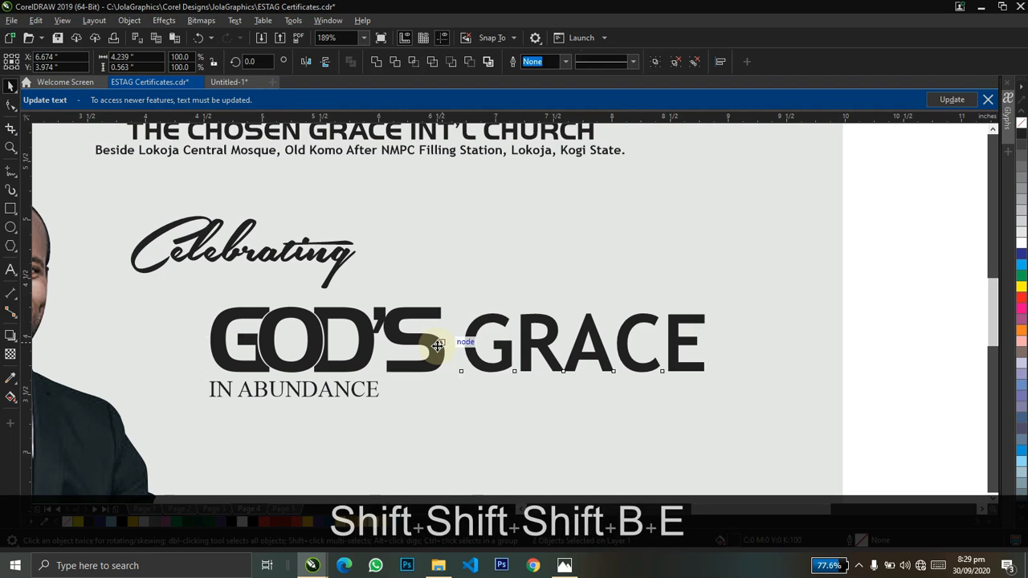
{"action": "key", "text": "shift"}
{"action": "left_click", "coordinate": [437, 346], "text": "shift"}
Change the case of the word GRACE to title case
{"action": "double_click", "coordinate": [472, 332]}
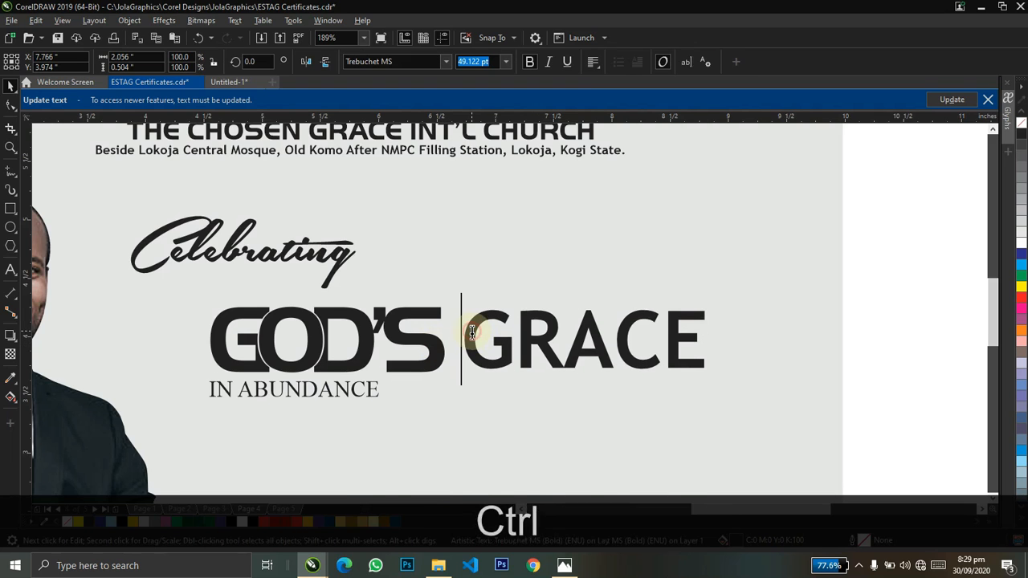
{"action": "key", "text": "ctrl+a"}
{"action": "key", "text": "shift+F3"}
{"action": "key", "text": "t"}
{"action": "key", "text": "Return"}
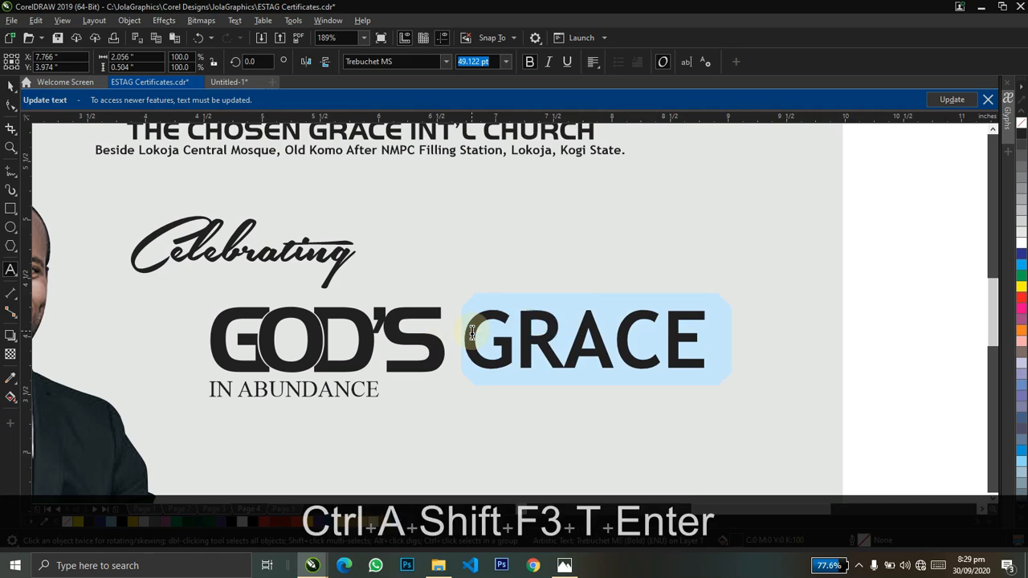
{"action": "key", "text": "ctrl+space"}
Tighten the letter spacing of Grace with the Shape tool until its letters overlap
{"action": "key", "text": "F10"}
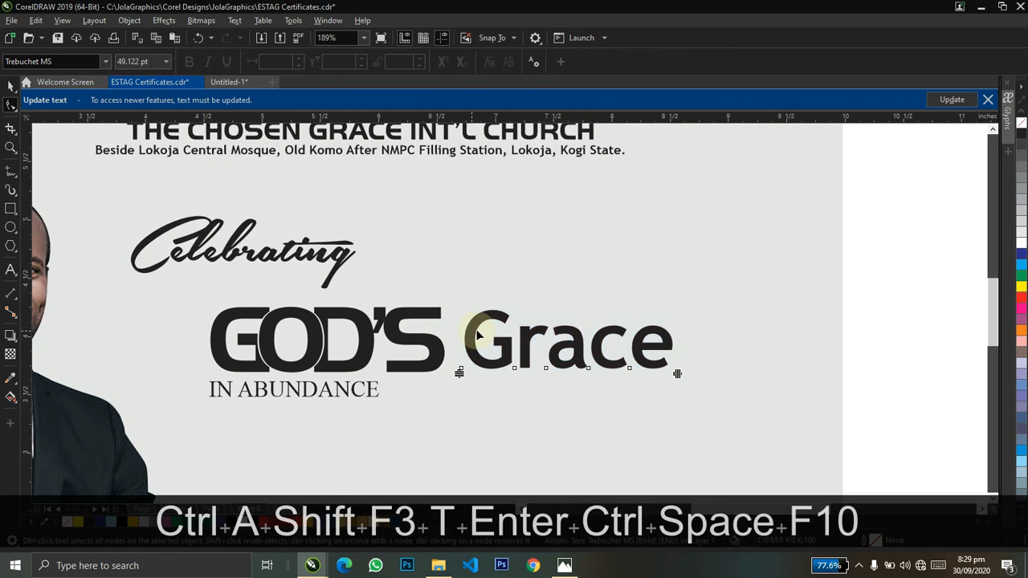
{"action": "left_click_drag", "start_coordinate": [679, 373], "coordinate": [637, 381]}
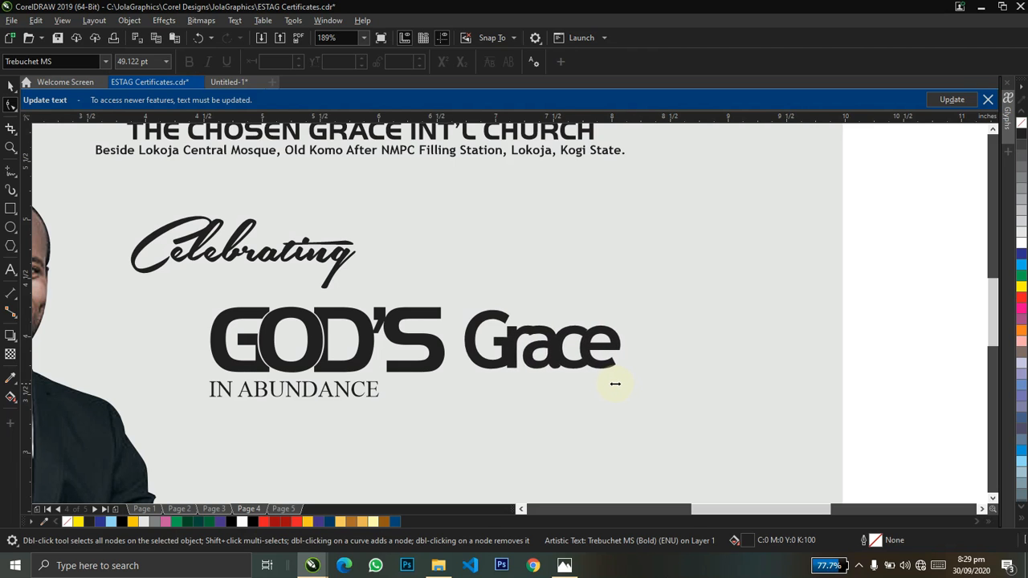
{"action": "key", "text": "ctrl+space"}
Break Grace apart into single letters and convert each of the five letters to curves
{"action": "key", "text": "z"}
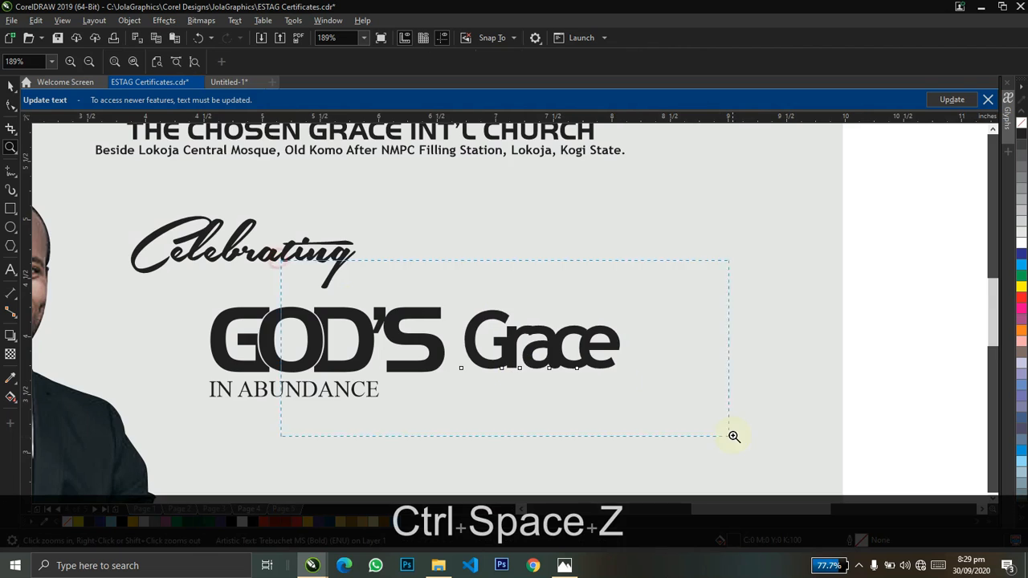
{"action": "left_click_drag", "start_coordinate": [733, 436], "coordinate": [733, 436]}
{"action": "key", "text": "ctrl+k"}
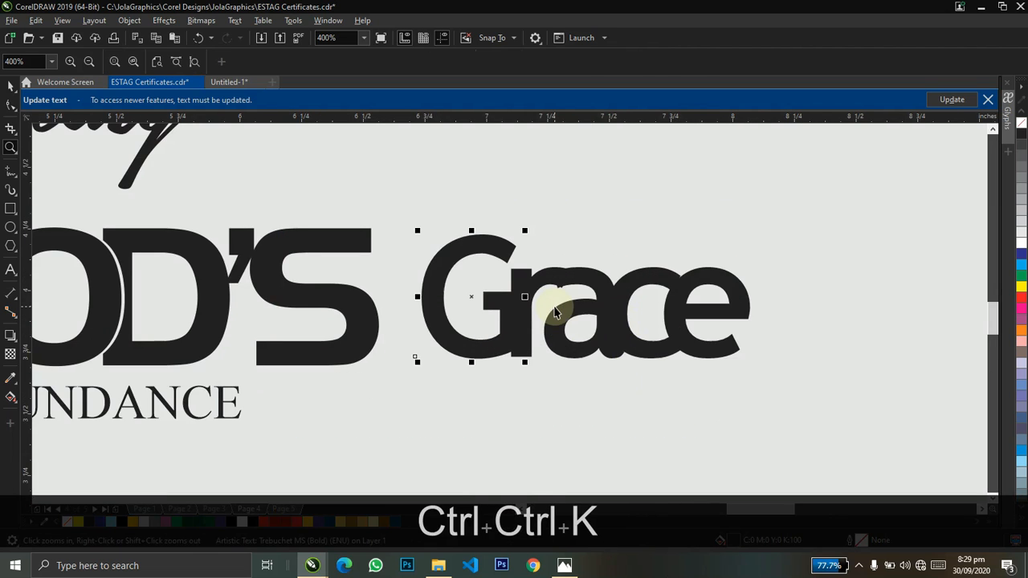
{"action": "key", "text": "ctrl+q"}
{"action": "left_click", "coordinate": [587, 277]}
{"action": "key", "text": "ctrl+q"}
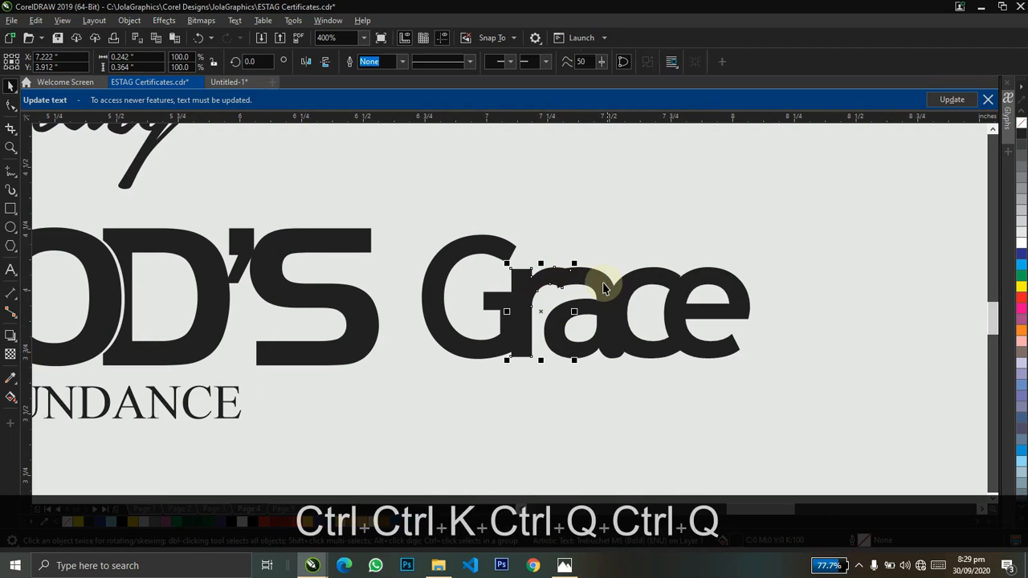
{"action": "left_click", "coordinate": [605, 288]}
{"action": "key", "text": "ctrl+q"}
{"action": "left_click", "coordinate": [659, 280]}
{"action": "key", "text": "ctrl+q"}
{"action": "left_click", "coordinate": [699, 277]}
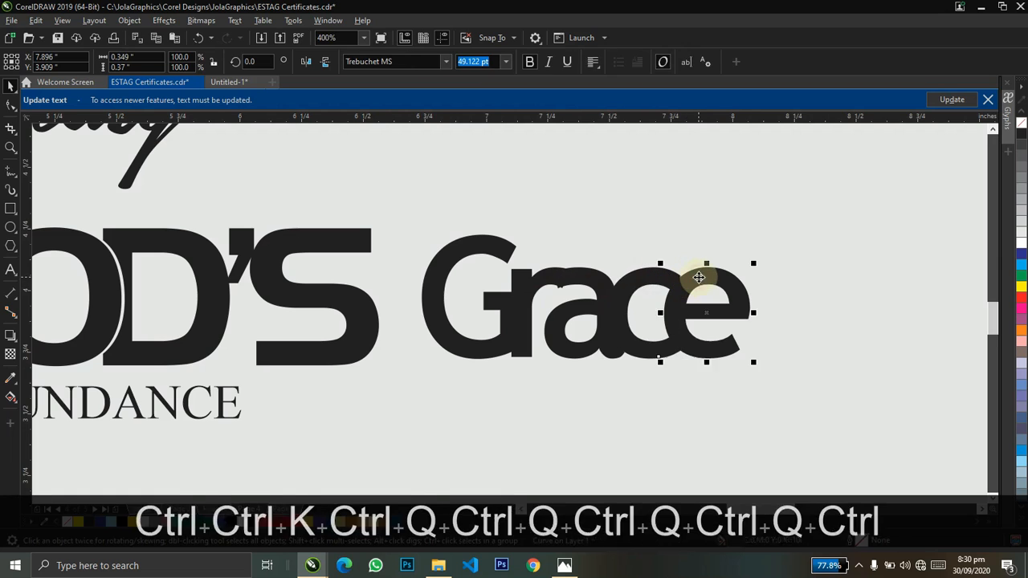
{"action": "key", "text": "ctrl+q"}
Trim the G of Grace using the overlapping r as the cutting shape
{"action": "left_click", "coordinate": [520, 277]}
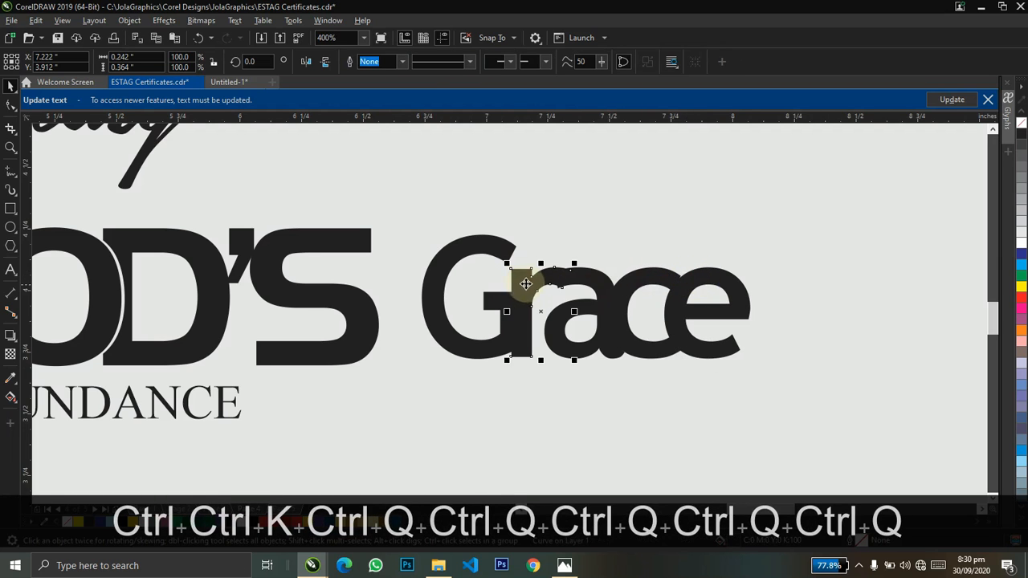
{"action": "left_click", "coordinate": [493, 298], "text": "shift"}
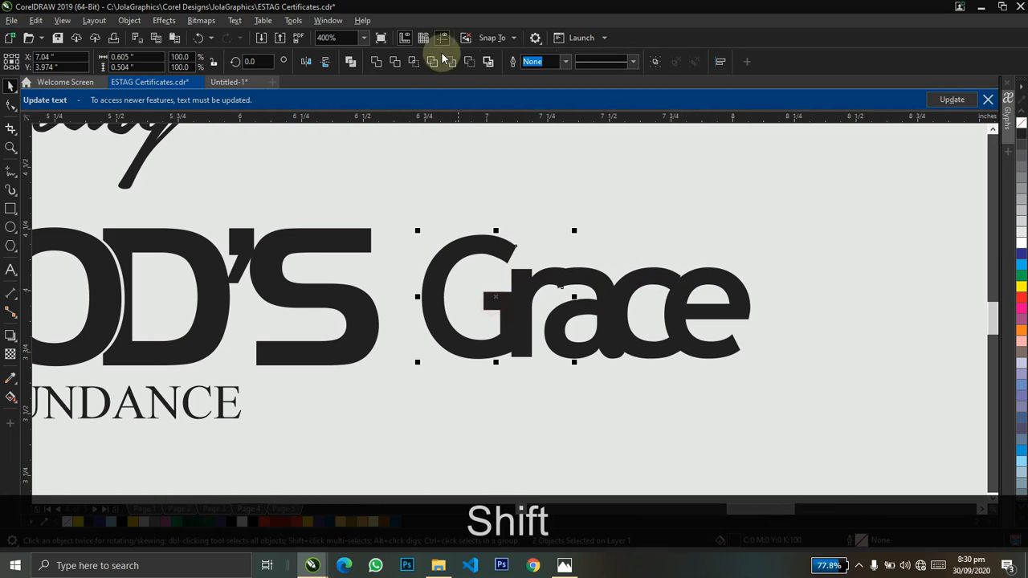
{"action": "left_click", "coordinate": [394, 65]}
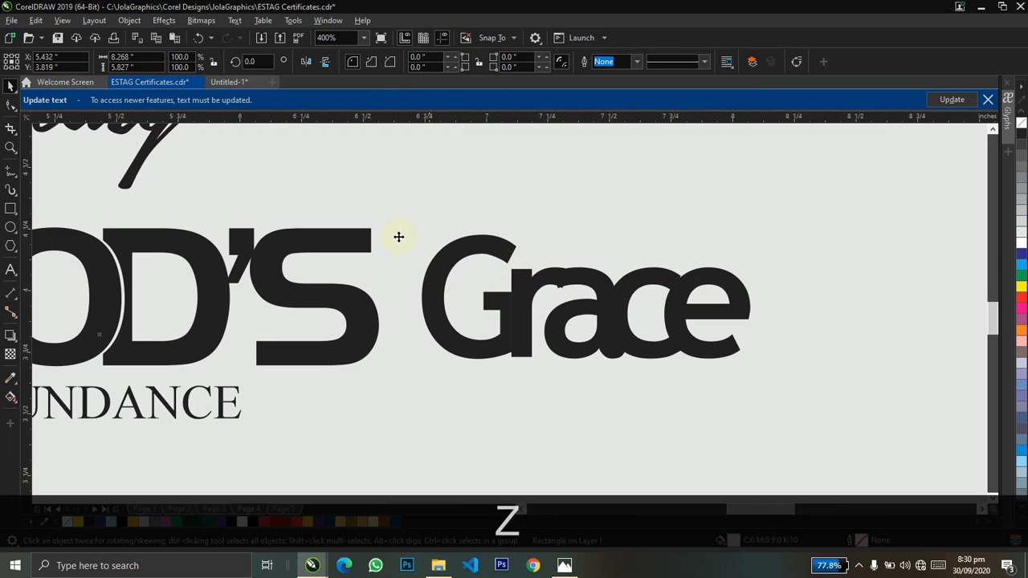
{"action": "key", "text": "ctrl+z"}
Shift the e of Grace slightly left over the c and trim the c with the e
{"action": "key", "text": "z"}
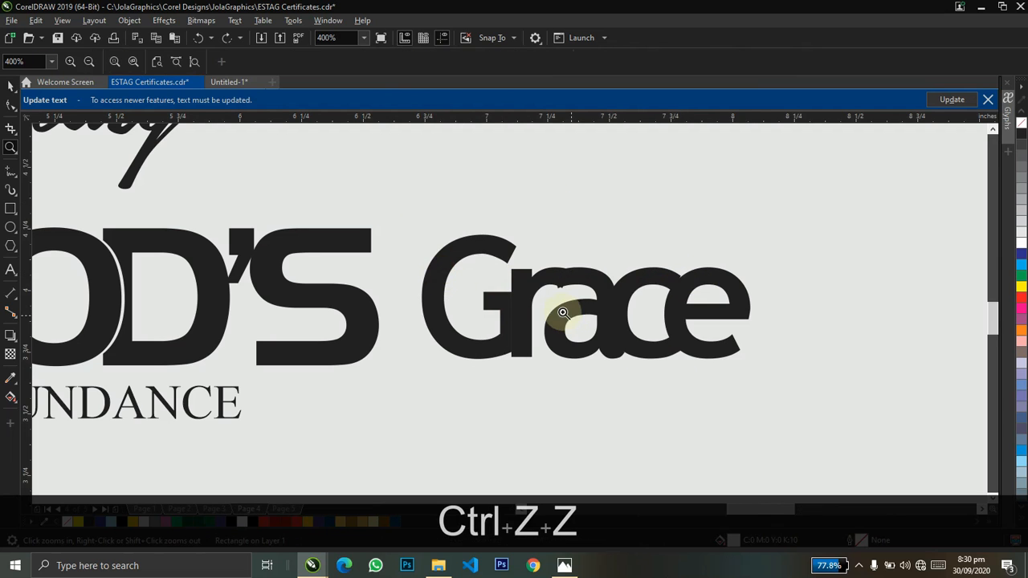
{"action": "left_click_drag", "start_coordinate": [406, 211], "coordinate": [787, 416]}
{"action": "key", "text": "ctrl+space"}
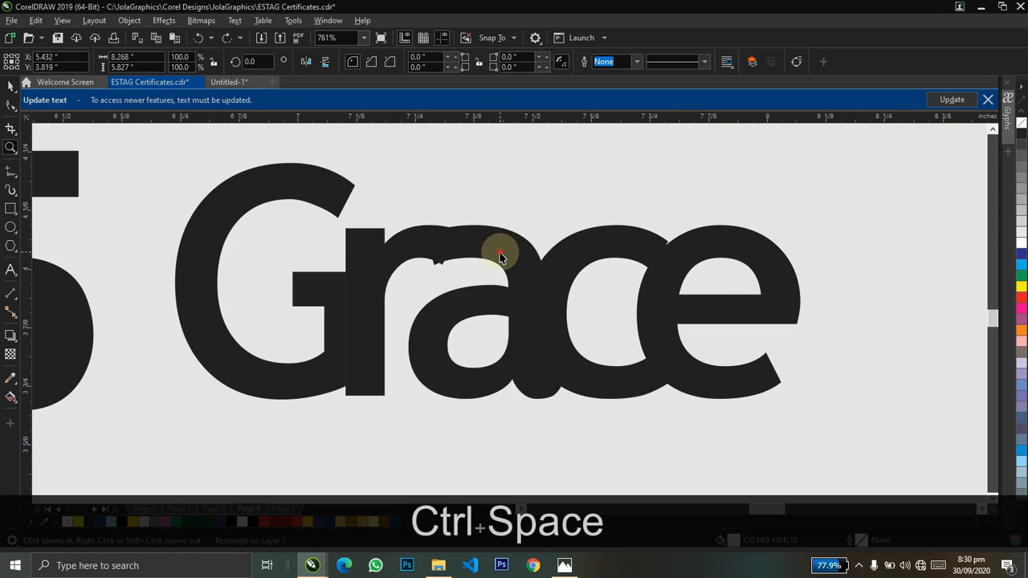
{"action": "left_click", "coordinate": [647, 246], "text": "shift"}
{"action": "left_click", "coordinate": [714, 245]}
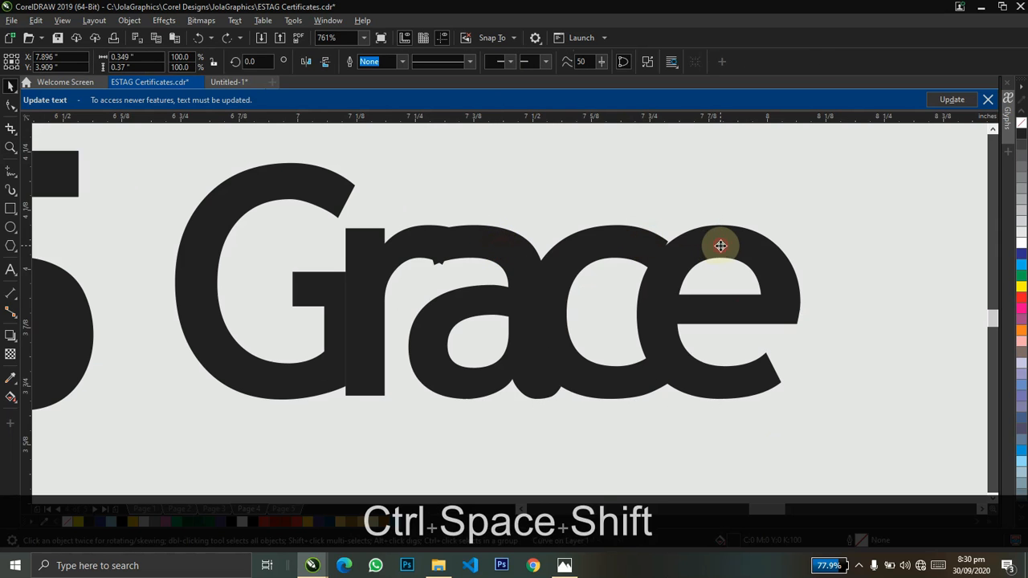
{"action": "left_click_drag", "start_coordinate": [720, 245], "coordinate": [716, 245]}
{"action": "left_click", "coordinate": [602, 236], "text": "shift"}
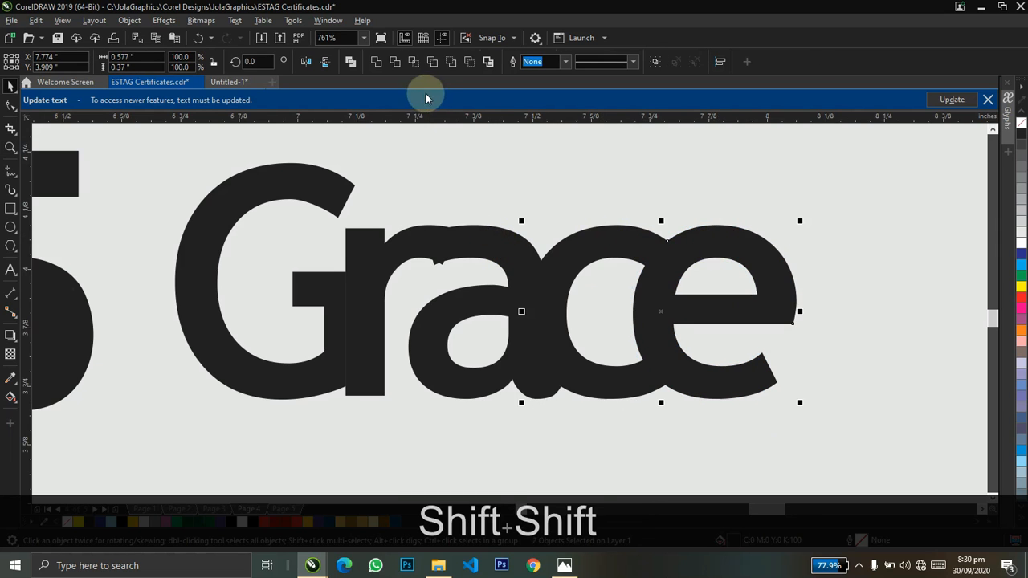
{"action": "left_click", "coordinate": [394, 61]}
{"action": "left_click", "coordinate": [629, 179]}
{"action": "left_click", "coordinate": [711, 264]}
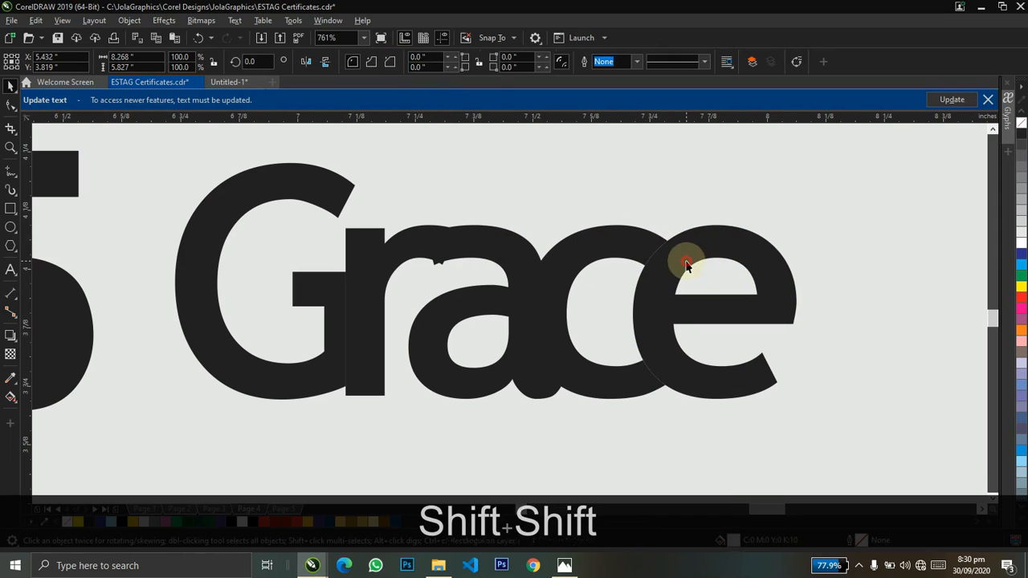
{"action": "left_click", "coordinate": [687, 263]}
Trim the a of Grace using the overlapping c as the cutting shape
{"action": "left_click", "coordinate": [584, 253]}
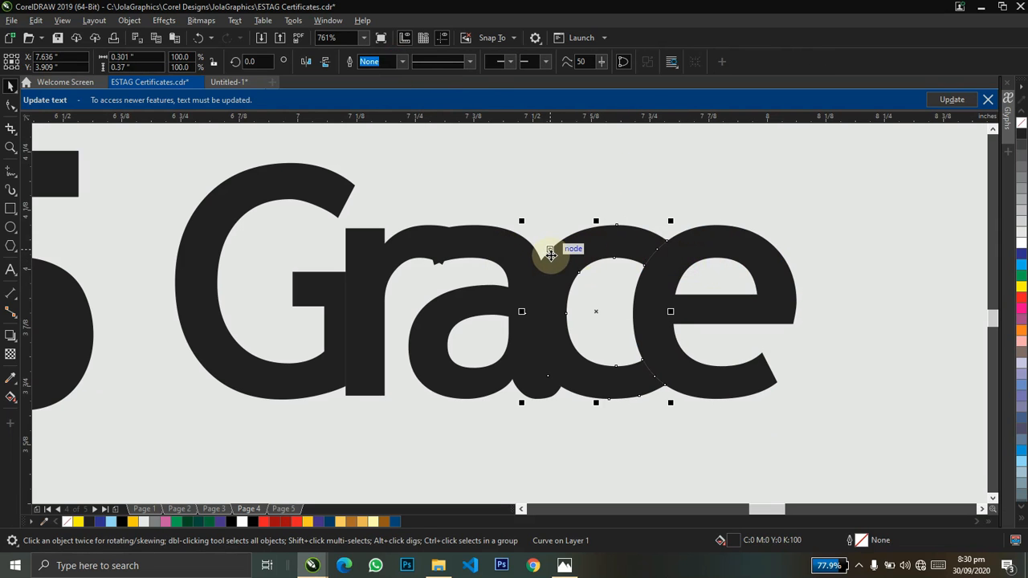
{"action": "left_click", "coordinate": [514, 251], "text": "shift"}
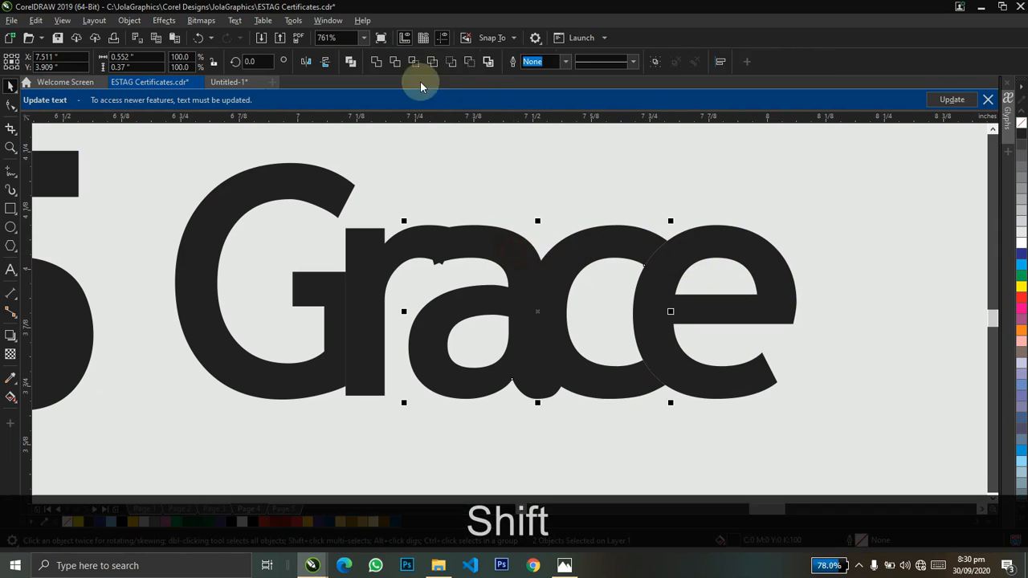
{"action": "left_click", "coordinate": [450, 268]}
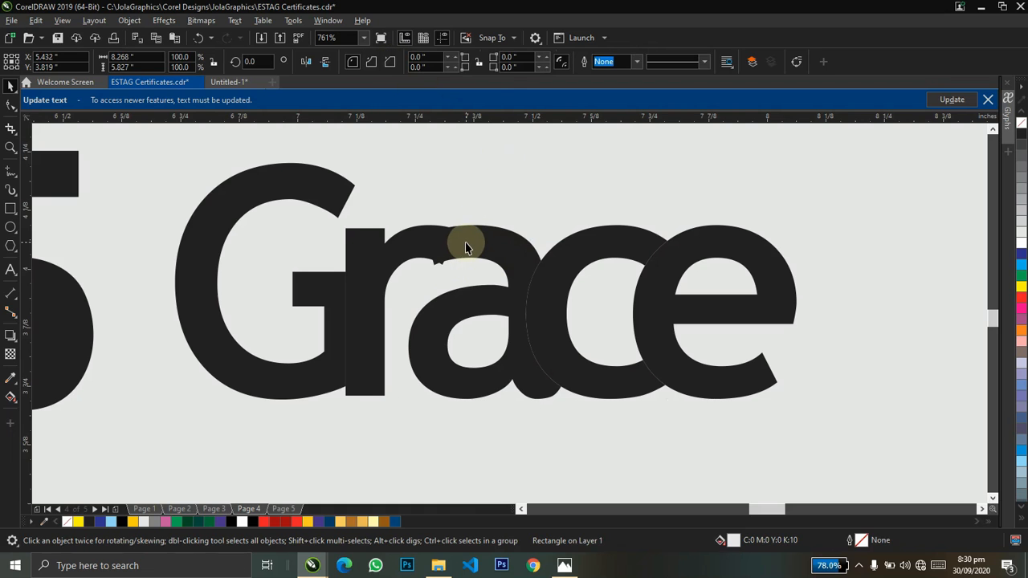
Shift the letters a, c and e of Grace together slightly right to adjust the overlap with the r
{"action": "left_click", "coordinate": [466, 243]}
{"action": "left_click", "coordinate": [567, 263], "text": "shift"}
{"action": "left_click", "coordinate": [667, 256], "text": "shift"}
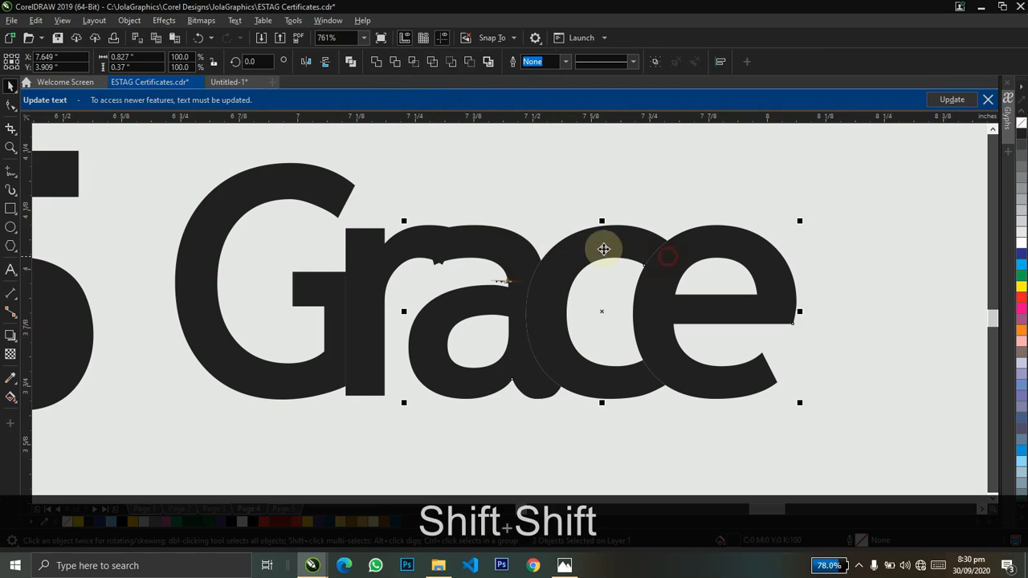
{"action": "left_click", "coordinate": [514, 250], "text": "shift"}
{"action": "left_click_drag", "start_coordinate": [516, 250], "coordinate": [524, 249]}
Try trimming the r of Grace with the overlapping a, then undo the trim
{"action": "left_click", "coordinate": [425, 236], "text": "shift"}
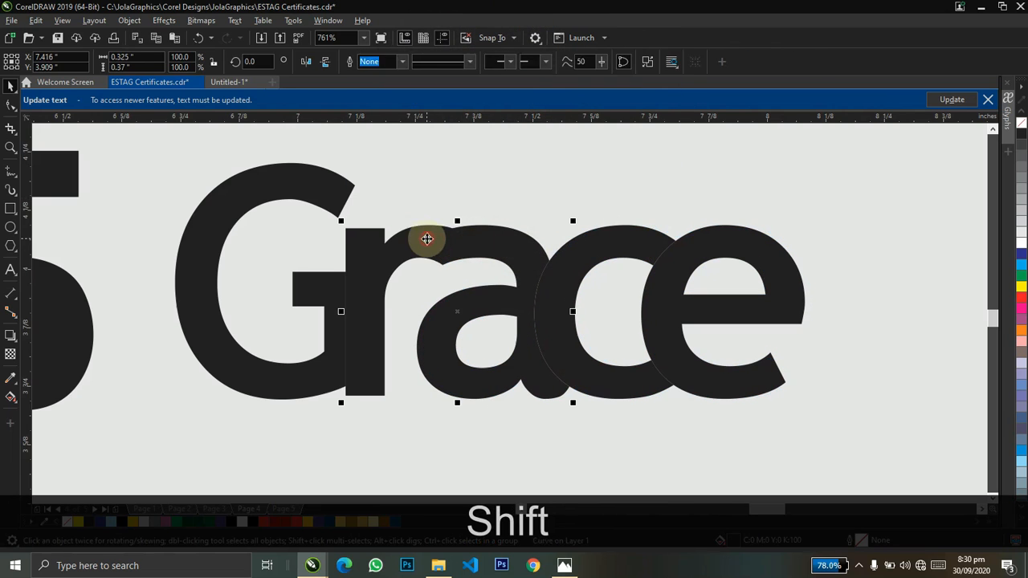
{"action": "left_click", "coordinate": [400, 64]}
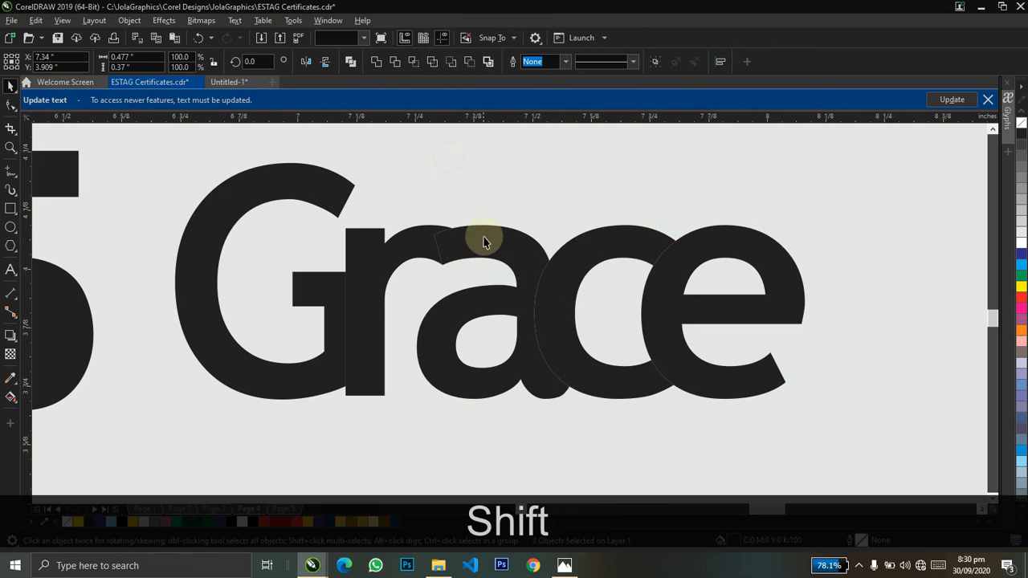
{"action": "left_click", "coordinate": [484, 241]}
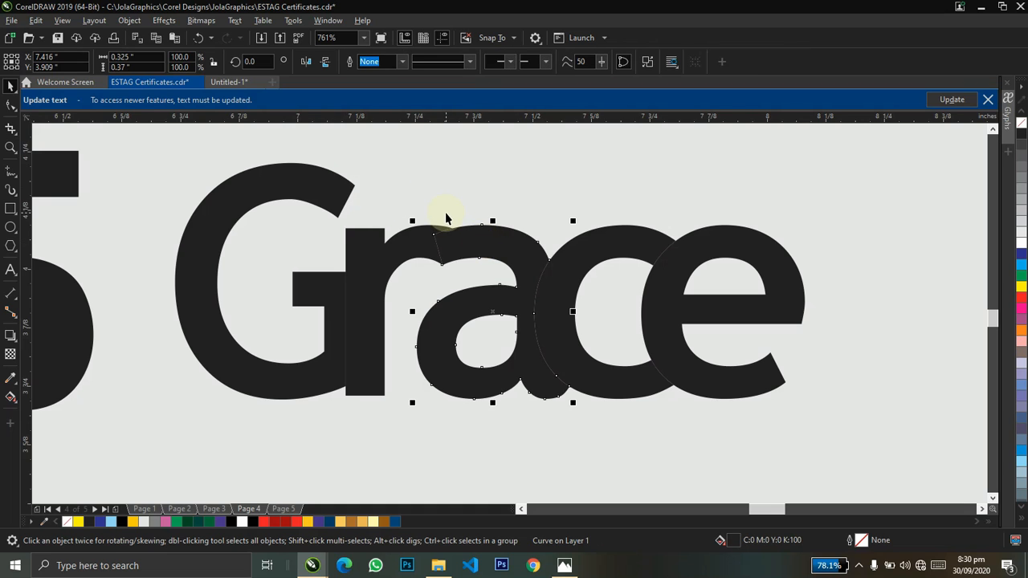
{"action": "key", "text": "ctrl+z"}
{"action": "key", "text": "ctrl+z"}
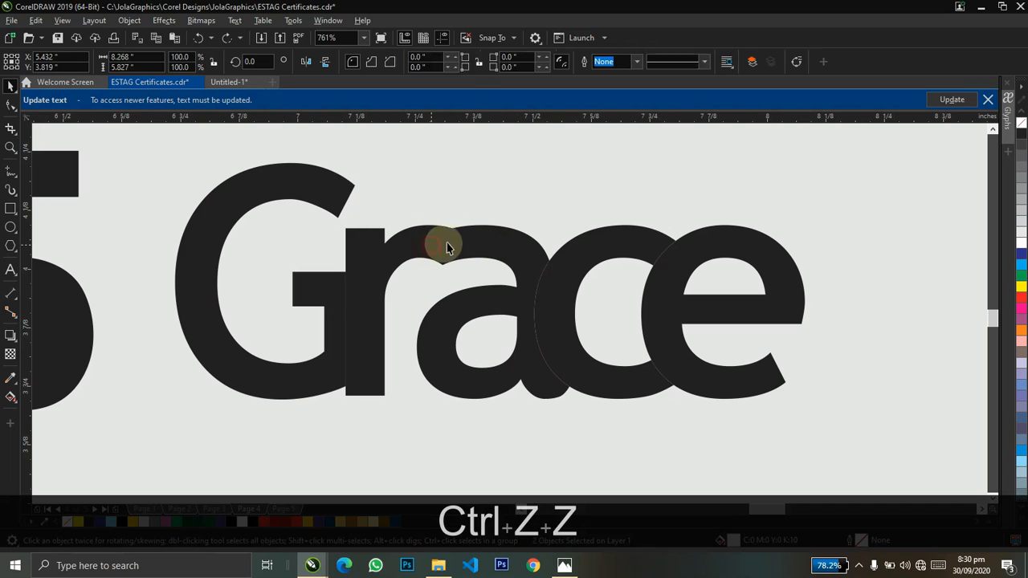
Try trimming the a of Grace with the r, pull the a aside to inspect the cut, and undo both changes
{"action": "left_click", "coordinate": [431, 245]}
{"action": "left_click", "coordinate": [477, 238], "text": "shift"}
{"action": "left_click", "coordinate": [401, 63]}
{"action": "left_click", "coordinate": [516, 200]}
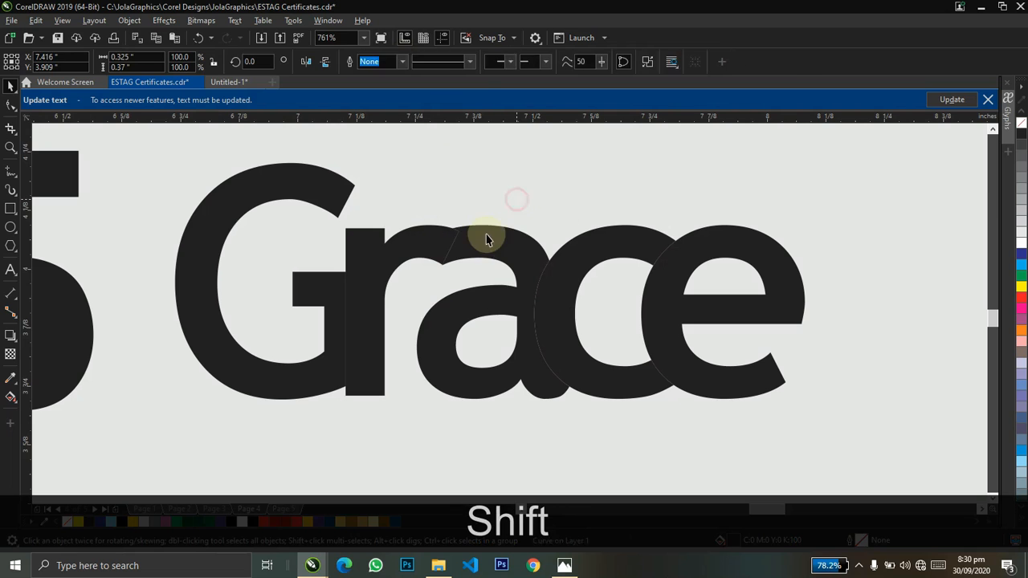
{"action": "left_click", "coordinate": [486, 239]}
{"action": "key", "text": "z"}
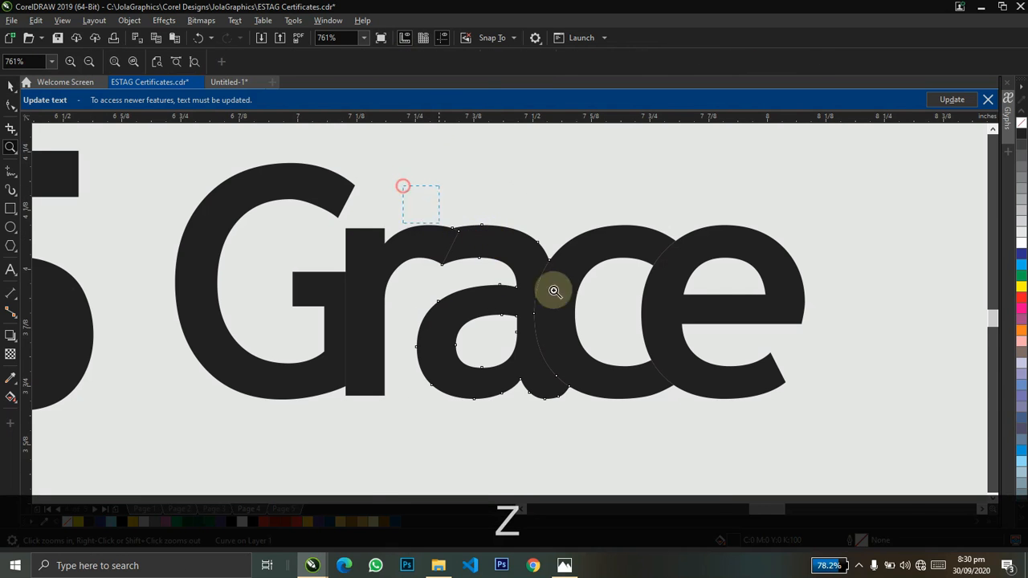
{"action": "left_click_drag", "start_coordinate": [403, 186], "coordinate": [554, 290]}
{"action": "key", "text": "ctrl+space"}
{"action": "left_click", "coordinate": [410, 281]}
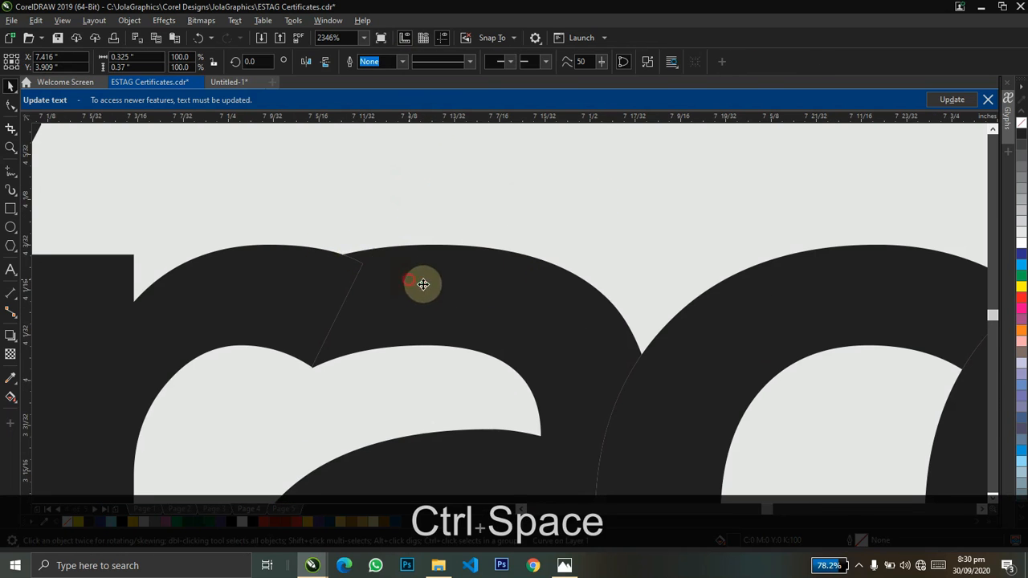
{"action": "left_click_drag", "start_coordinate": [423, 284], "coordinate": [534, 316]}
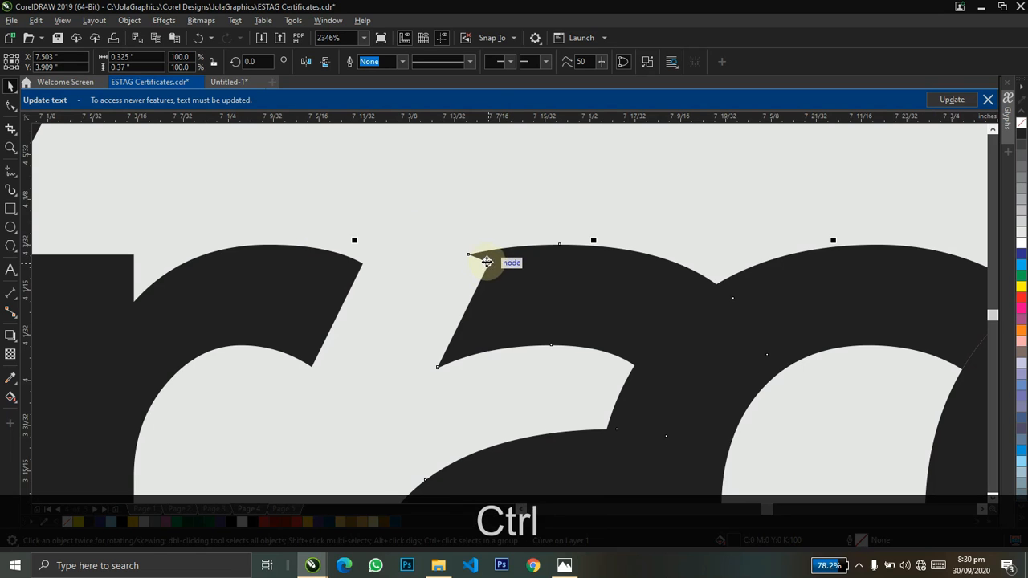
{"action": "key", "text": "ctrl+z"}
{"action": "key", "text": "ctrl+z"}
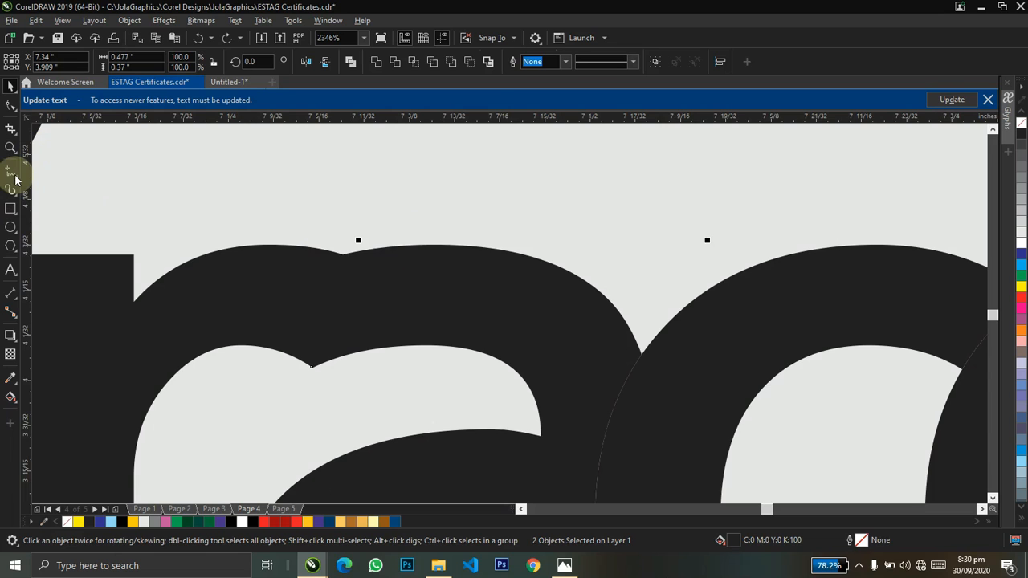
Draw a closed Polyline cutting shape over the overlap between the r and a of Grace, starting and ending at the lower notch
{"action": "left_click", "coordinate": [16, 178]}
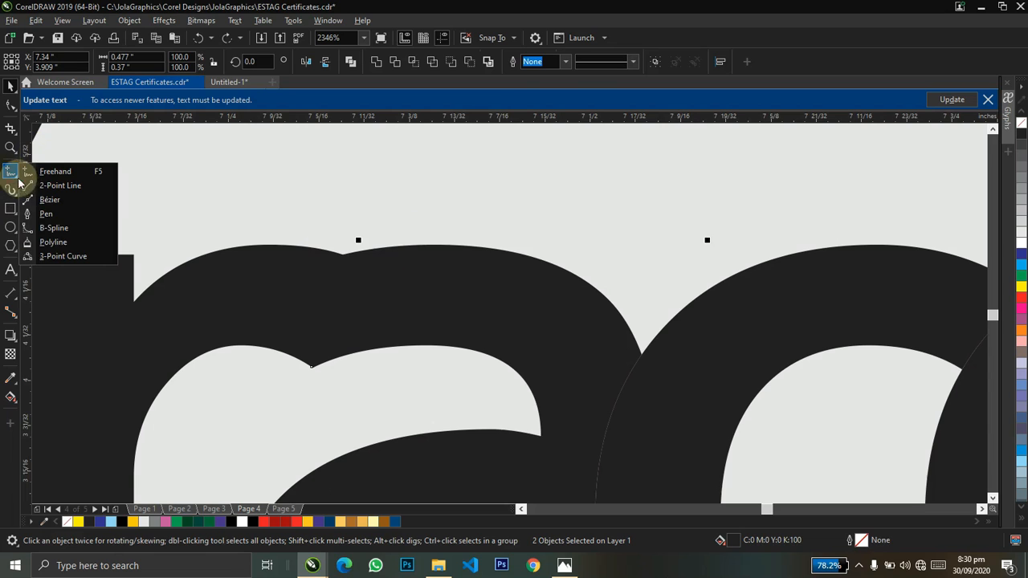
{"action": "left_click", "coordinate": [60, 240]}
{"action": "left_click", "coordinate": [311, 367]}
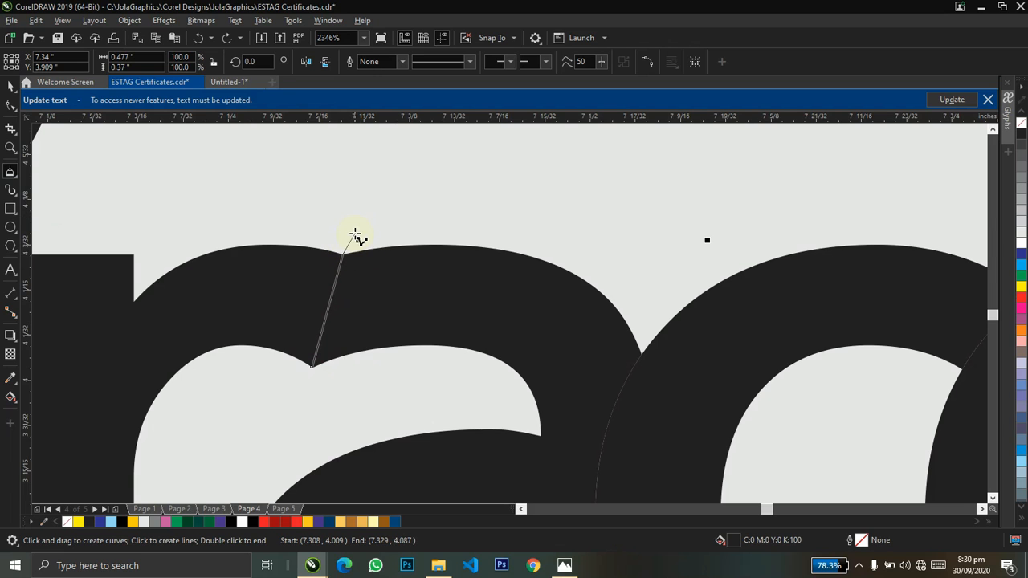
{"action": "key", "text": "shift"}
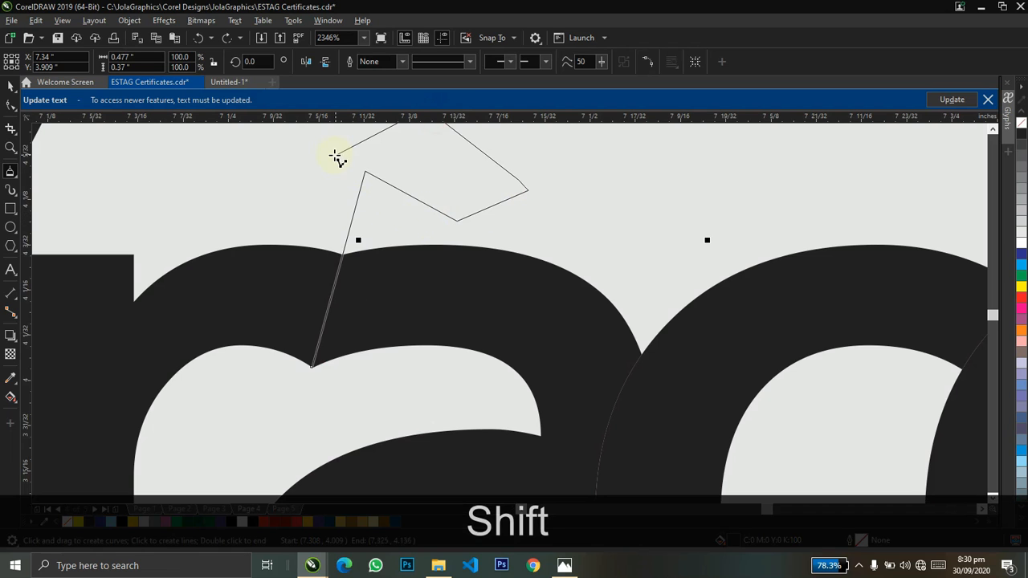
{"action": "mouse_move", "coordinate": [335, 155]}
{"action": "left_mouse_down"}
{"action": "mouse_move", "coordinate": [255, 185]}
{"action": "mouse_move", "coordinate": [222, 334]}
{"action": "mouse_move", "coordinate": [222, 408]}
{"action": "left_mouse_up"}
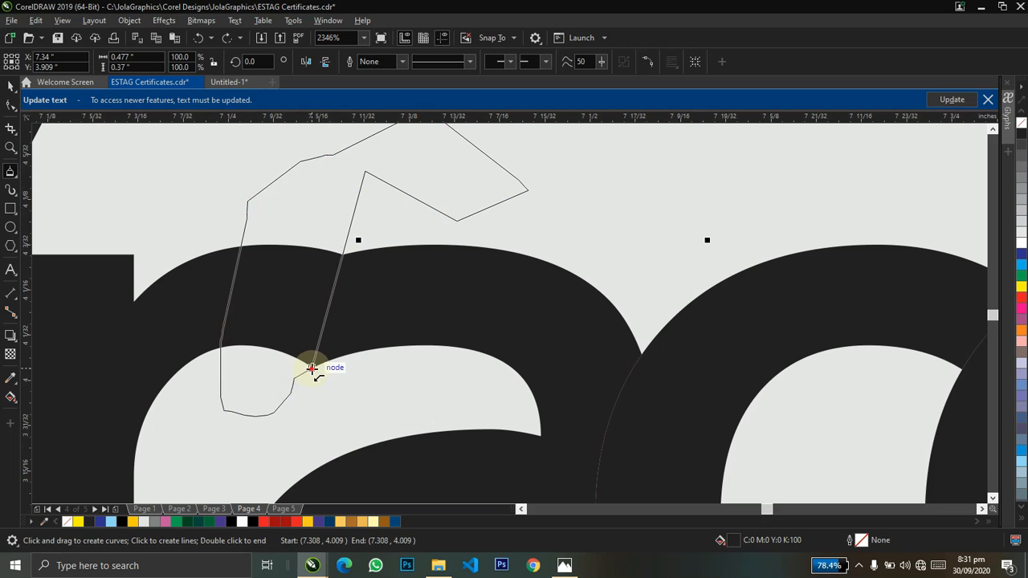
{"action": "left_click", "coordinate": [312, 367]}
Try trimming the a of Grace with the polyline shape, pull the letter aside to inspect the cut, and undo these changes
{"action": "key", "text": "ctrl+space"}
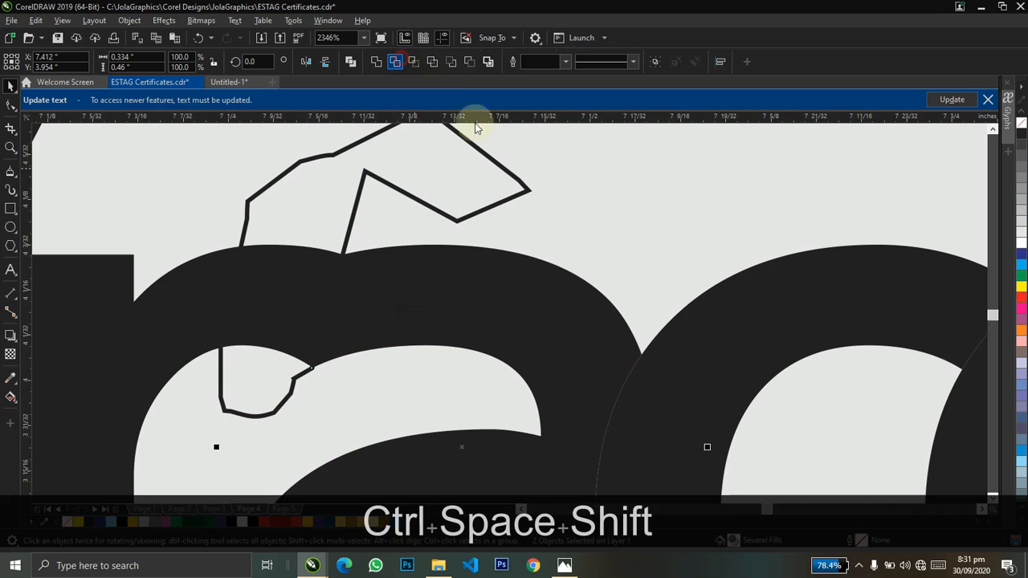
{"action": "key", "text": "Delete"}
{"action": "left_click", "coordinate": [420, 298]}
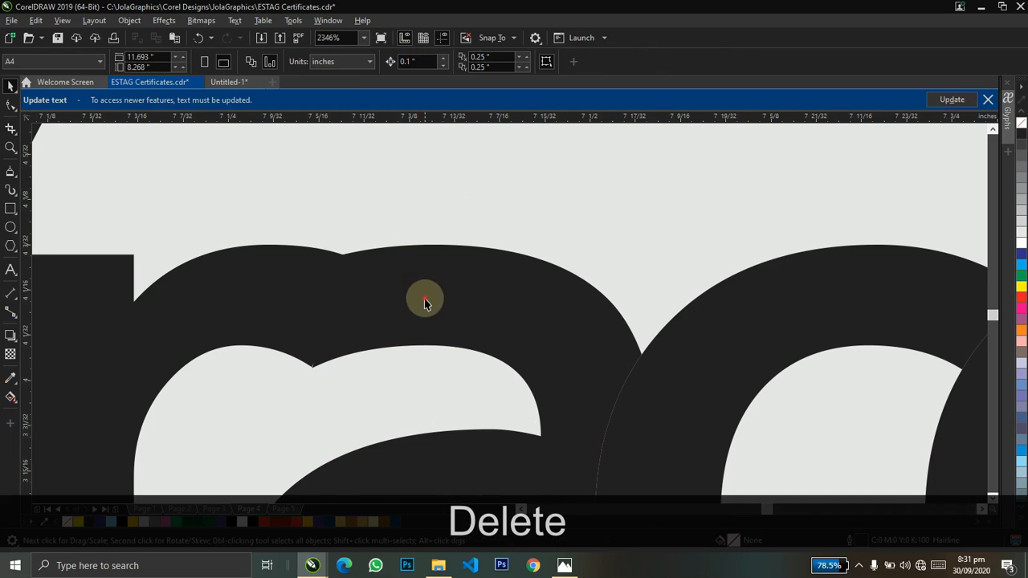
{"action": "key", "text": "ctrl+z"}
{"action": "key", "text": "z"}
{"action": "right_click", "coordinate": [446, 287]}
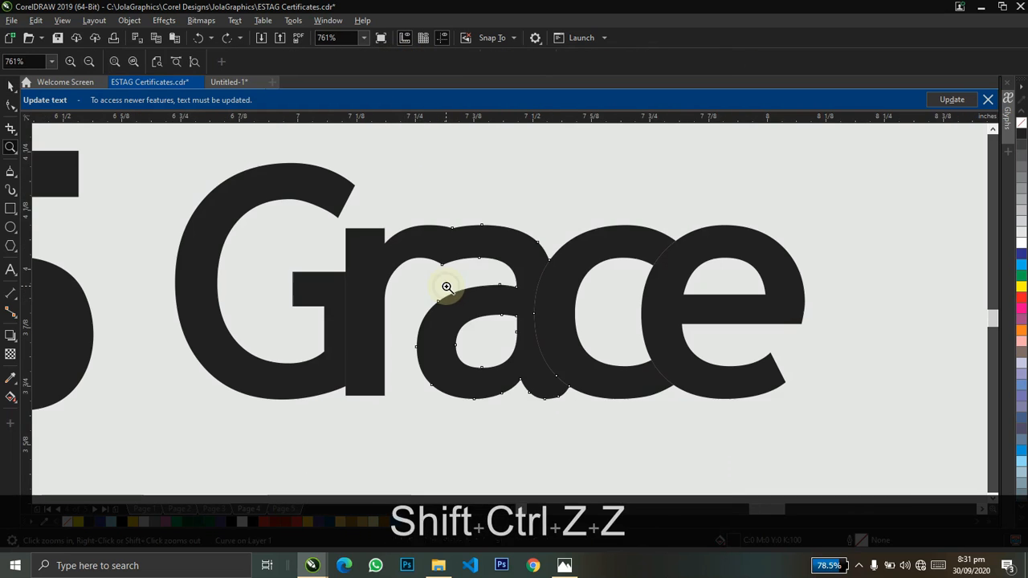
{"action": "key", "text": "ctrl+space"}
{"action": "left_click_drag", "start_coordinate": [483, 244], "coordinate": [493, 243]}
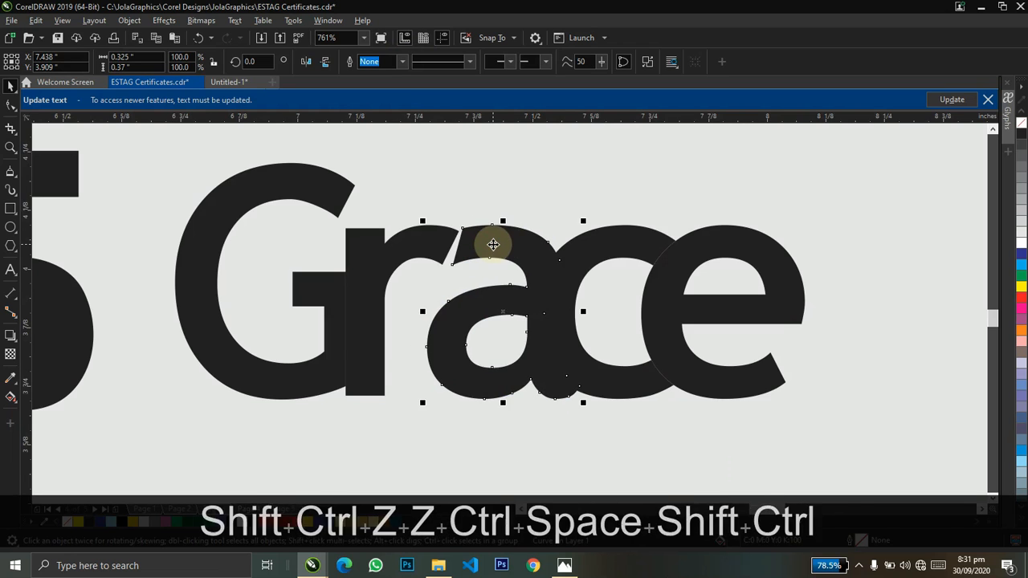
{"action": "key", "text": "ctrl+z"}
{"action": "key", "text": "ctrl+z"}
Trim the a of Grace using the drawn polyline shape as the cutting object
{"action": "key", "text": "z"}
{"action": "left_click_drag", "start_coordinate": [420, 210], "coordinate": [660, 336]}
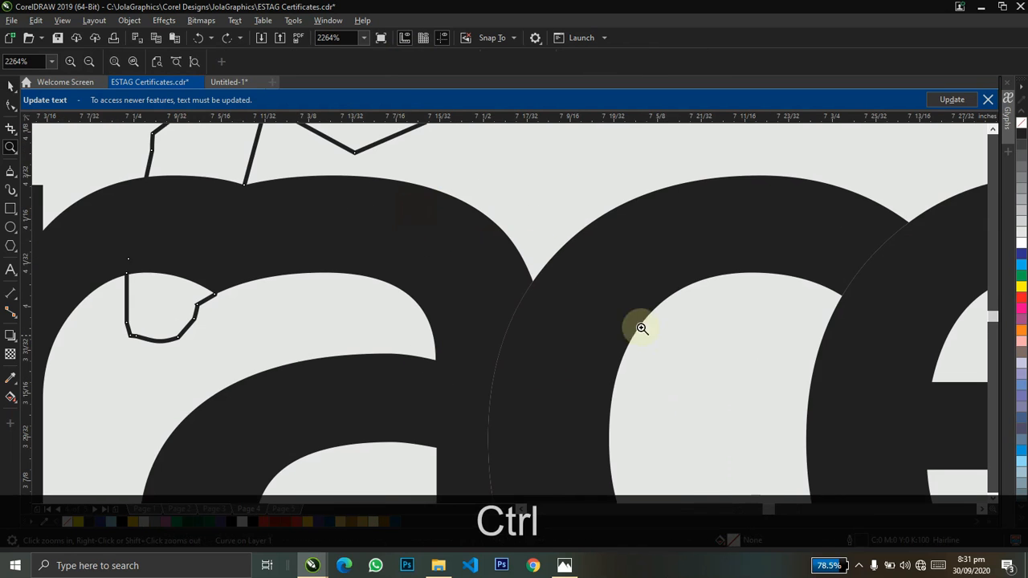
{"action": "key", "text": "ctrl+space"}
{"action": "left_click", "coordinate": [465, 263], "text": "shift"}
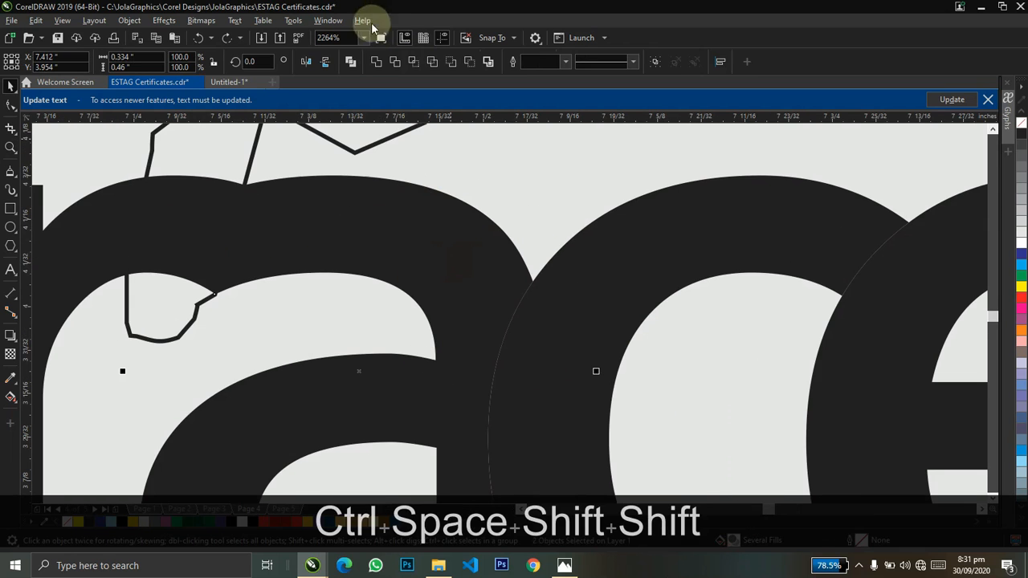
{"action": "left_click", "coordinate": [396, 62]}
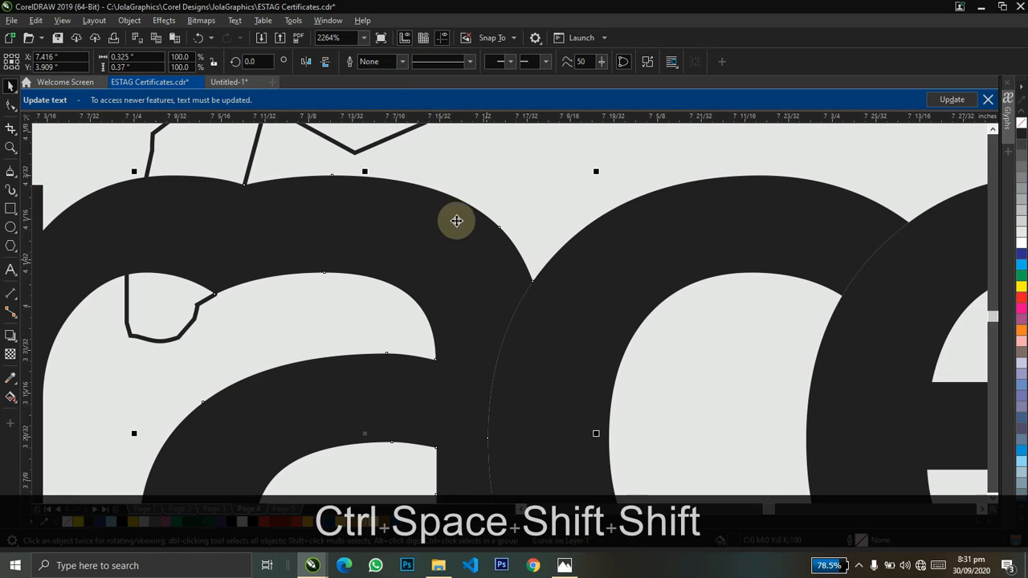
Try shifting the cutting shape and the a of Grace aside to inspect the cut, undoing each move
{"action": "left_click", "coordinate": [500, 189]}
{"action": "left_click_drag", "start_coordinate": [250, 137], "coordinate": [206, 139]}
{"action": "key", "text": "ctrl+shift+z"}
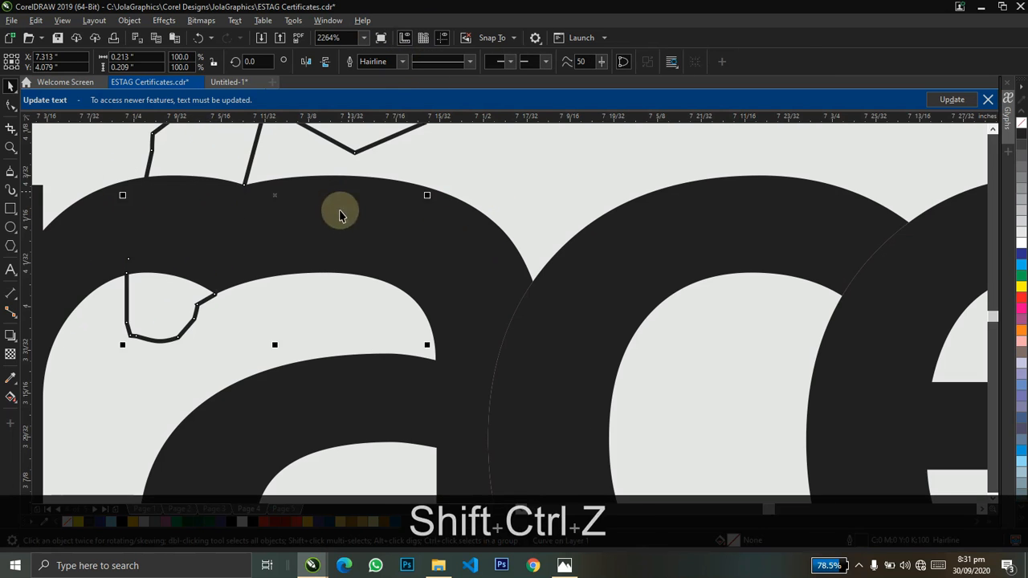
{"action": "key", "text": "ctrl+shift+z"}
{"action": "key", "text": "ctrl+z"}
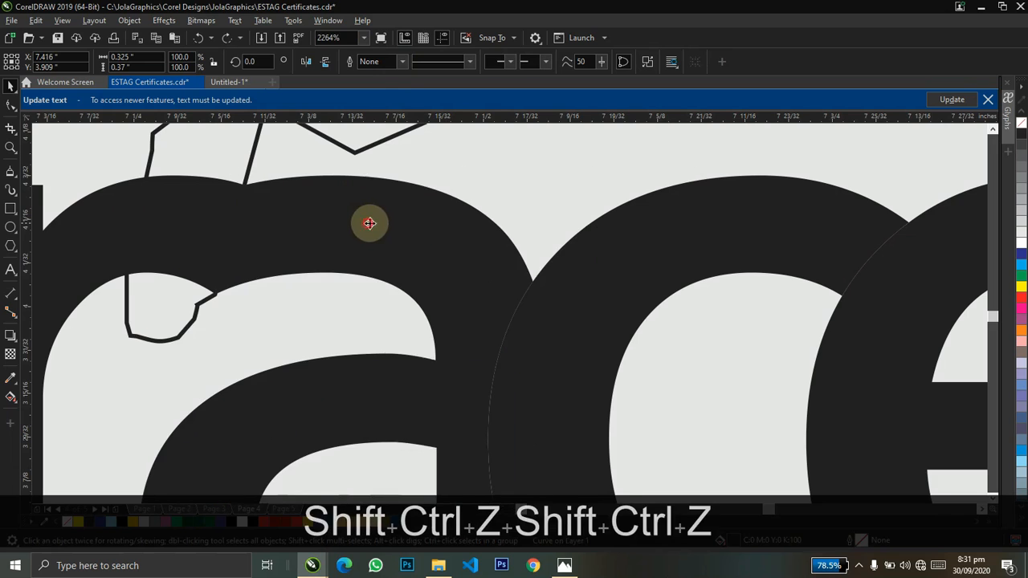
{"action": "left_click_drag", "start_coordinate": [370, 223], "coordinate": [382, 224]}
{"action": "key", "text": "ctrl+z"}
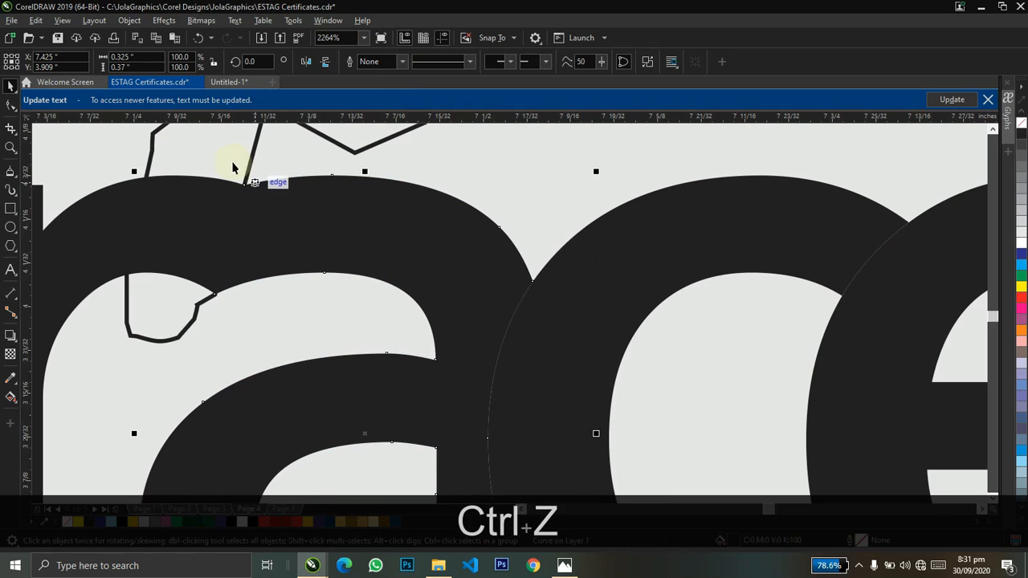
Delete the polyline cutting shape and check the trimmed a with a small move that is undone
{"action": "key", "text": "shift+Page_Up"}
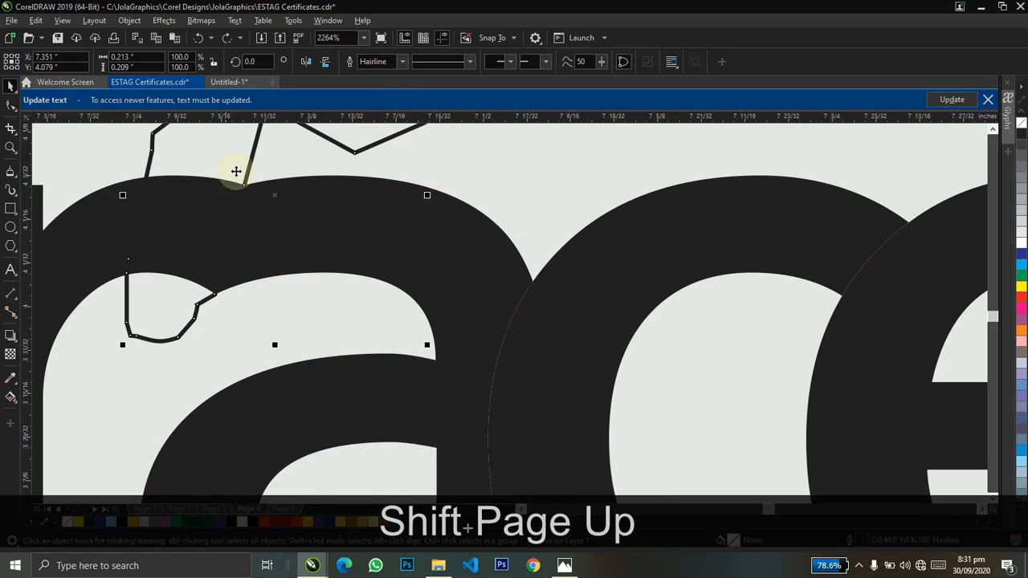
{"action": "key", "text": "Delete"}
{"action": "left_click", "coordinate": [363, 236], "text": "shift"}
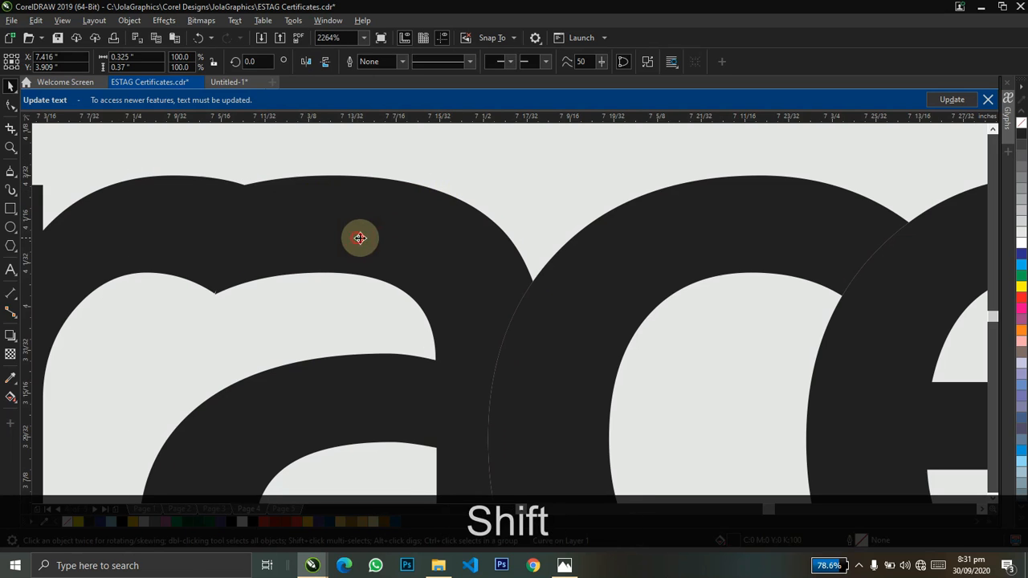
{"action": "left_click_drag", "start_coordinate": [357, 237], "coordinate": [370, 237]}
{"action": "key", "text": "ctrl+z"}
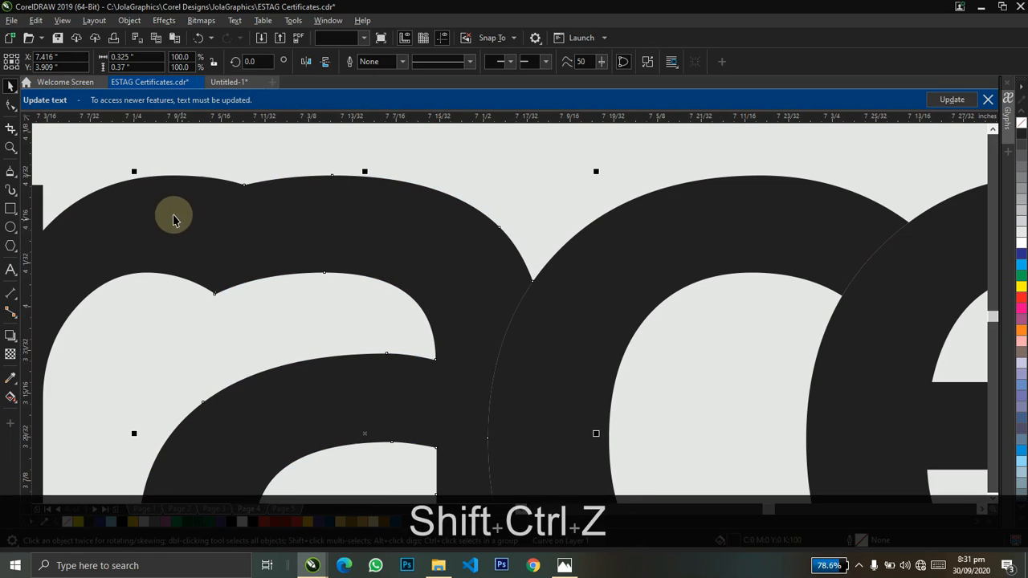
Trim the a of Grace using the overlapping r as the cutting shape
{"action": "left_click", "coordinate": [154, 224]}
{"action": "left_click", "coordinate": [338, 218], "text": "shift"}
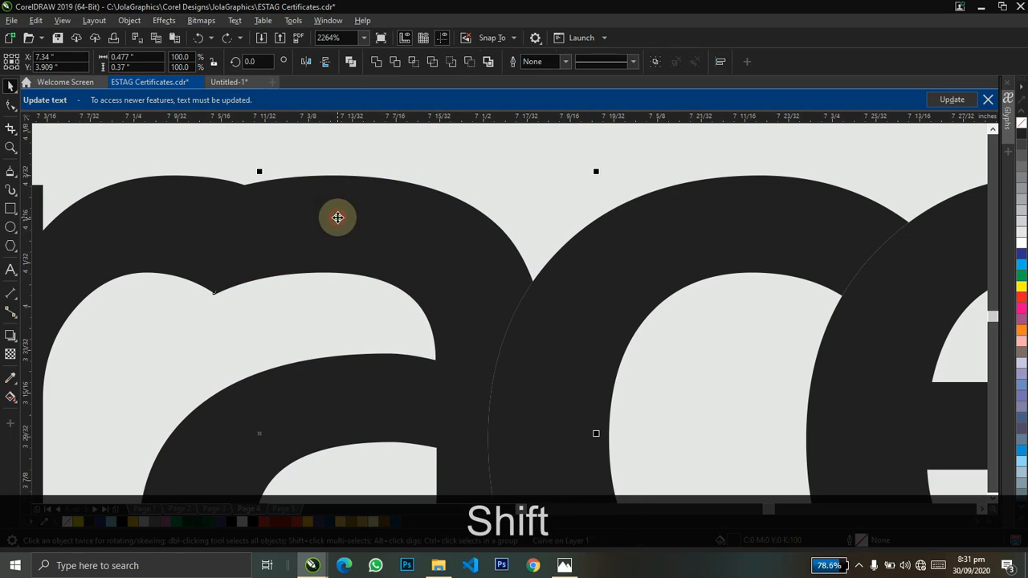
{"action": "left_click", "coordinate": [393, 63]}
Reshape the a's upper corner beside the r by moving its corner node outward and deleting the extra node
{"action": "key", "text": "z"}
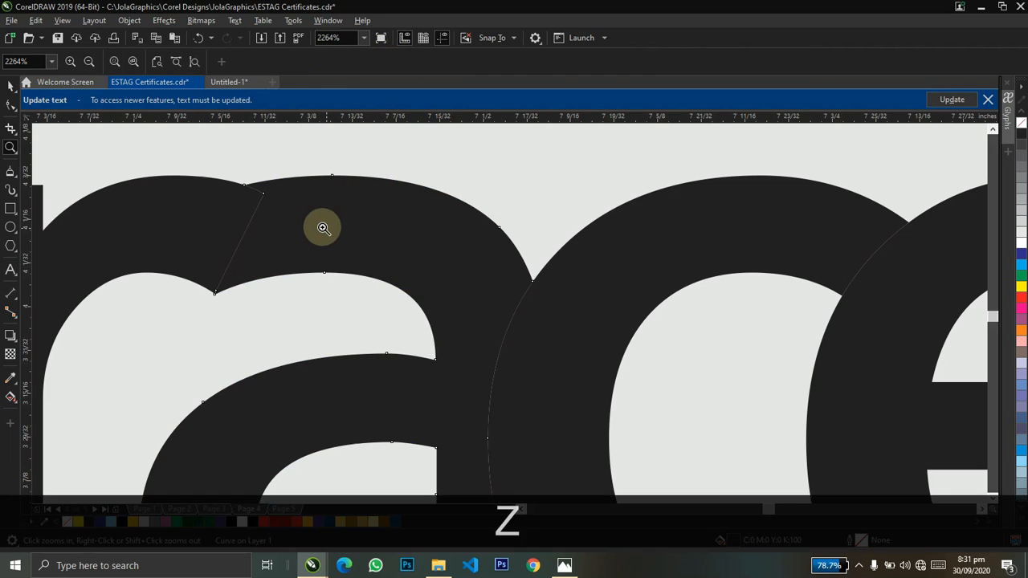
{"action": "left_click", "coordinate": [172, 222]}
{"action": "key", "text": "ctrl+space"}
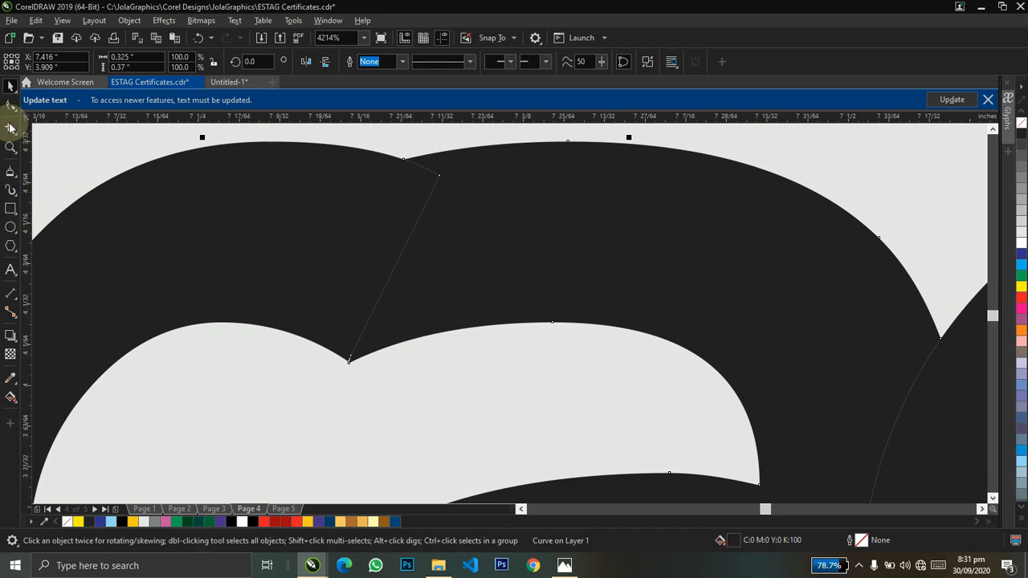
{"action": "left_click", "coordinate": [11, 104]}
{"action": "left_click", "coordinate": [438, 170]}
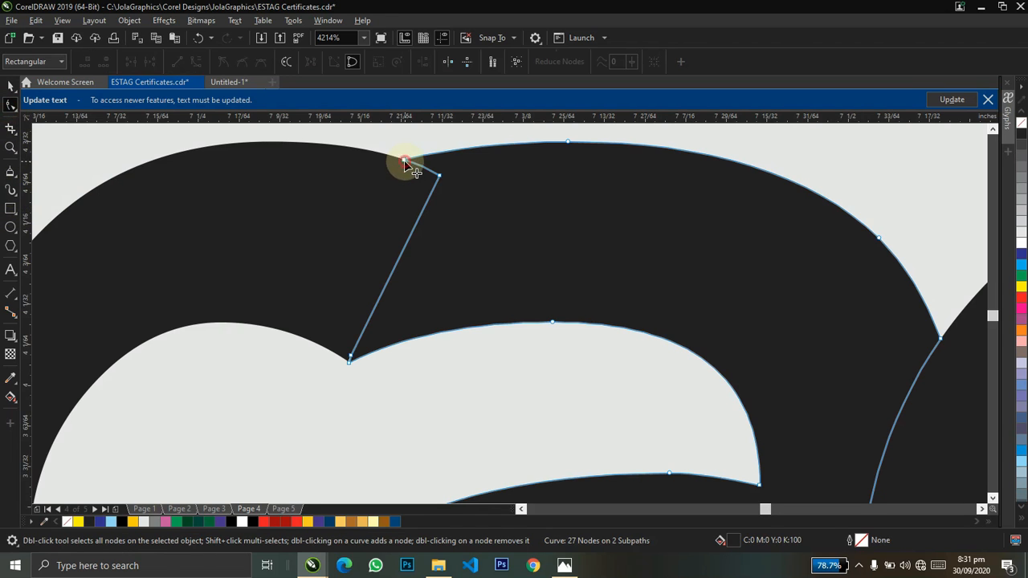
{"action": "mouse_move", "coordinate": [438, 160]}
{"action": "left_mouse_down"}
{"action": "mouse_move", "coordinate": [459, 134]}
{"action": "mouse_move", "coordinate": [452, 154]}
{"action": "left_mouse_up"}
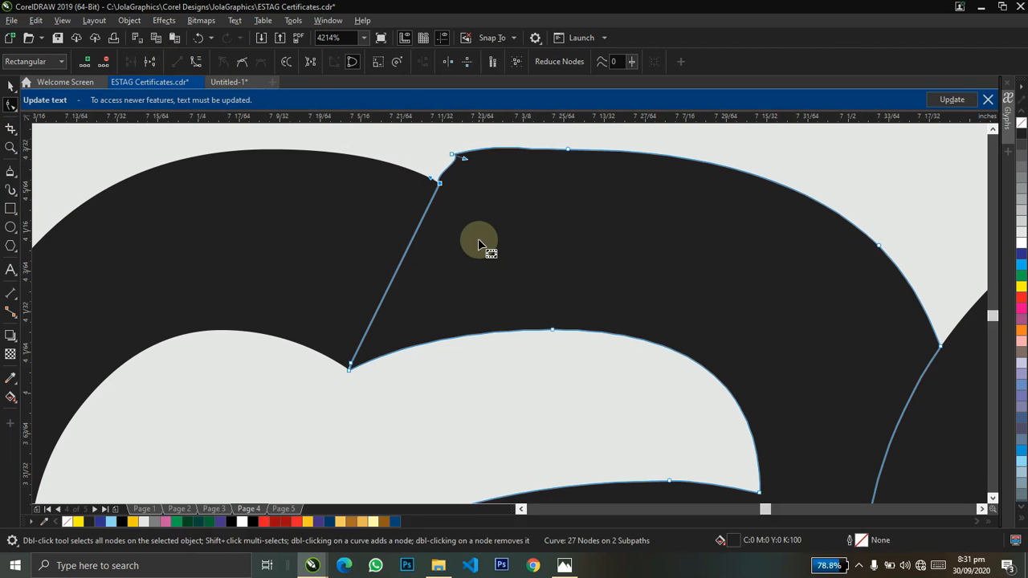
{"action": "key", "text": "Delete"}
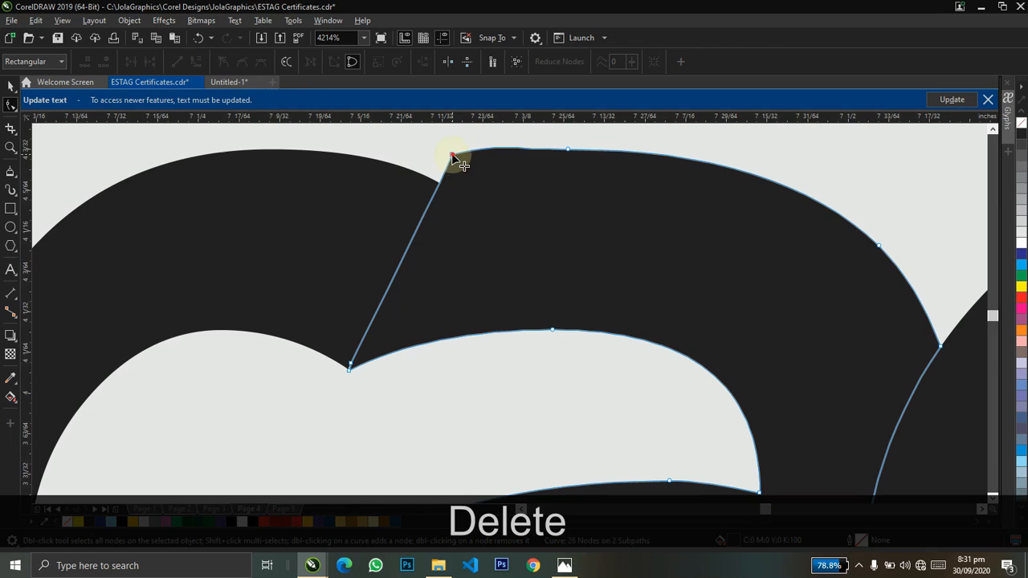
{"action": "left_click_drag", "start_coordinate": [452, 155], "coordinate": [454, 161]}
Fine-tune the a's upper corner node so the cut edge sits close along the slanted end of the r
{"action": "key", "text": "z"}
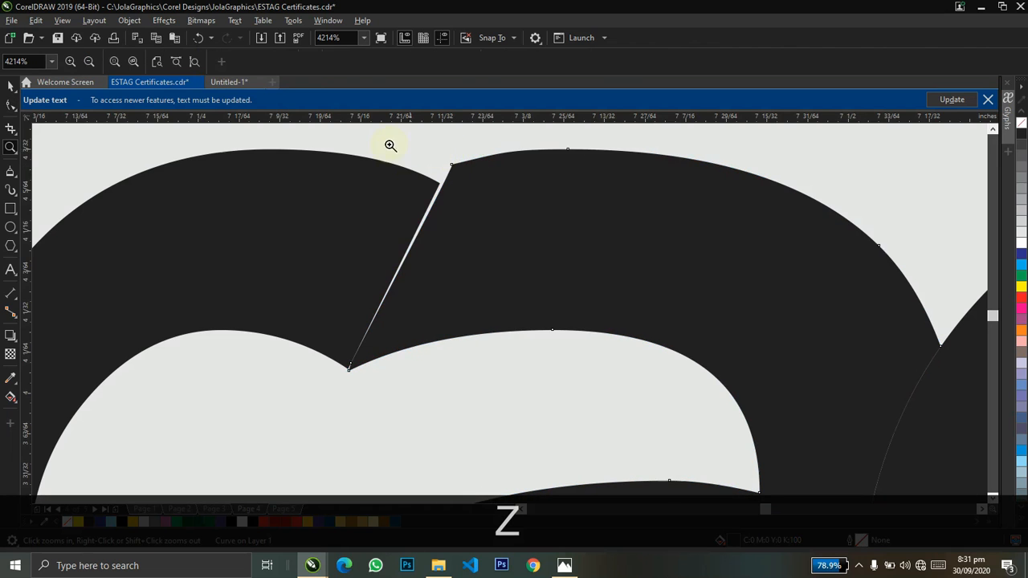
{"action": "left_click_drag", "start_coordinate": [387, 144], "coordinate": [617, 258]}
{"action": "key", "text": "F10"}
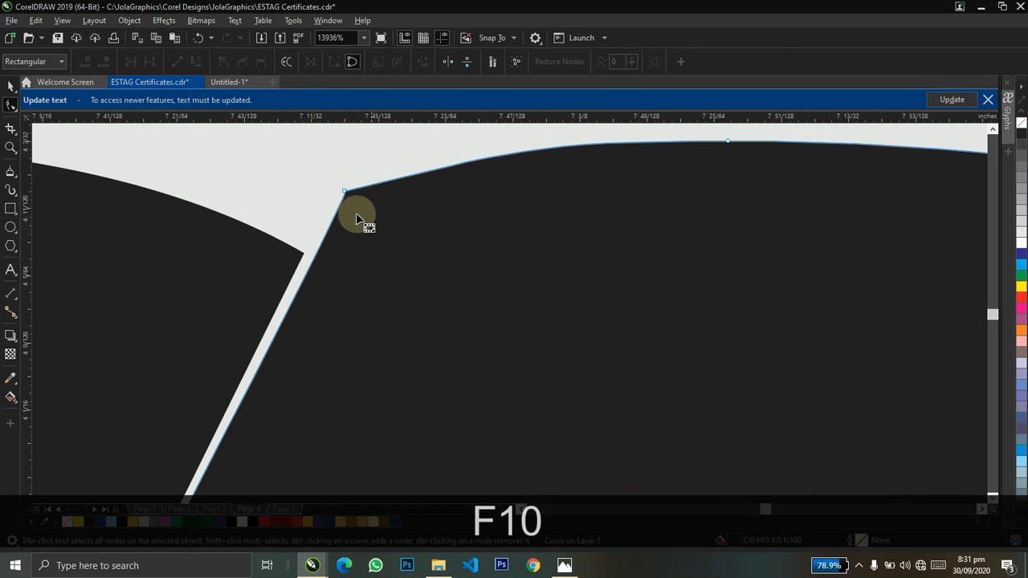
{"action": "left_click_drag", "start_coordinate": [347, 195], "coordinate": [333, 185]}
Shift the letters r, a, c and e of Grace together slightly right to open a thin gap after the G
{"action": "key", "text": "ctrl+space+z"}
{"action": "scroll", "coordinate": [359, 224], "scroll_direction": "down", "scroll_amount": 8}
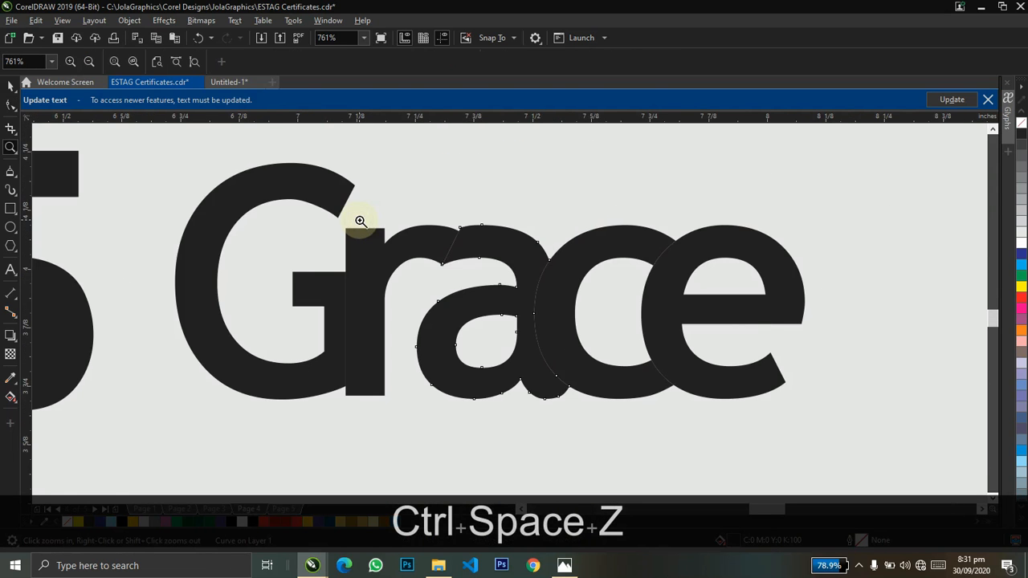
{"action": "scroll", "coordinate": [615, 313], "scroll_direction": "down", "scroll_amount": 2}
{"action": "key", "text": "ctrl+space"}
{"action": "left_click", "coordinate": [615, 301], "text": "ctrl"}
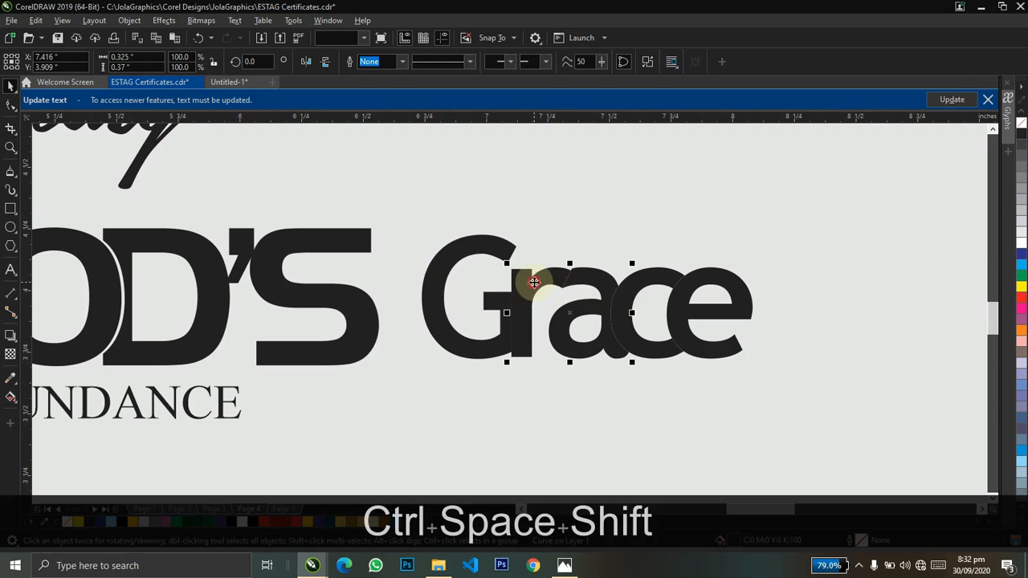
{"action": "left_click", "coordinate": [534, 283], "text": "shift"}
{"action": "left_click", "coordinate": [697, 281], "text": "shift"}
{"action": "key", "text": "z"}
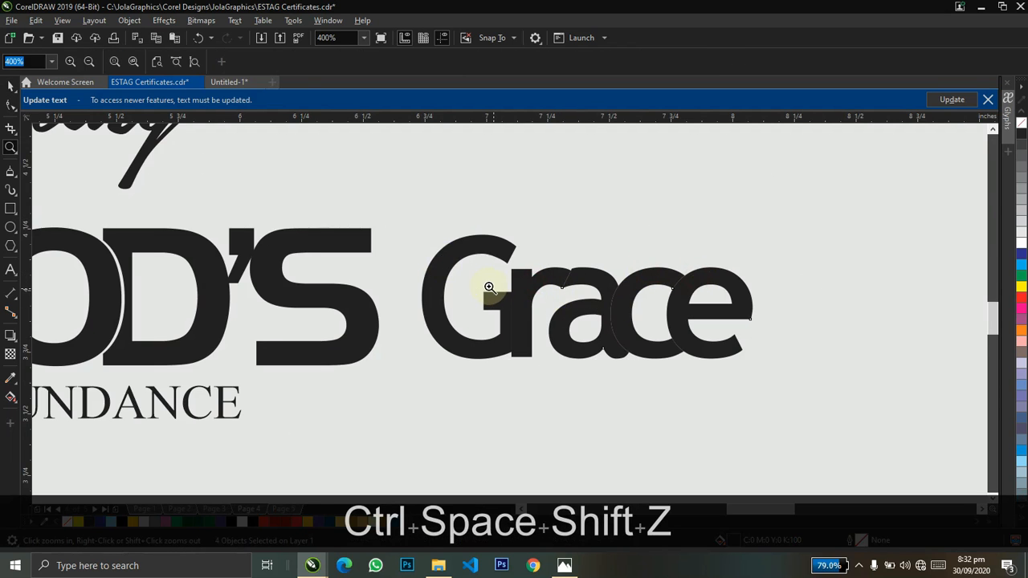
{"action": "left_click_drag", "start_coordinate": [395, 211], "coordinate": [737, 356]}
{"action": "key", "text": "ctrl+space"}
{"action": "left_click_drag", "start_coordinate": [432, 297], "coordinate": [437, 297]}
Repeat the same small shift for a, c and e, then c and e, then e alone to space the letters evenly
{"action": "left_click", "coordinate": [436, 296], "text": "shift"}
{"action": "key", "text": "ctrl+r"}
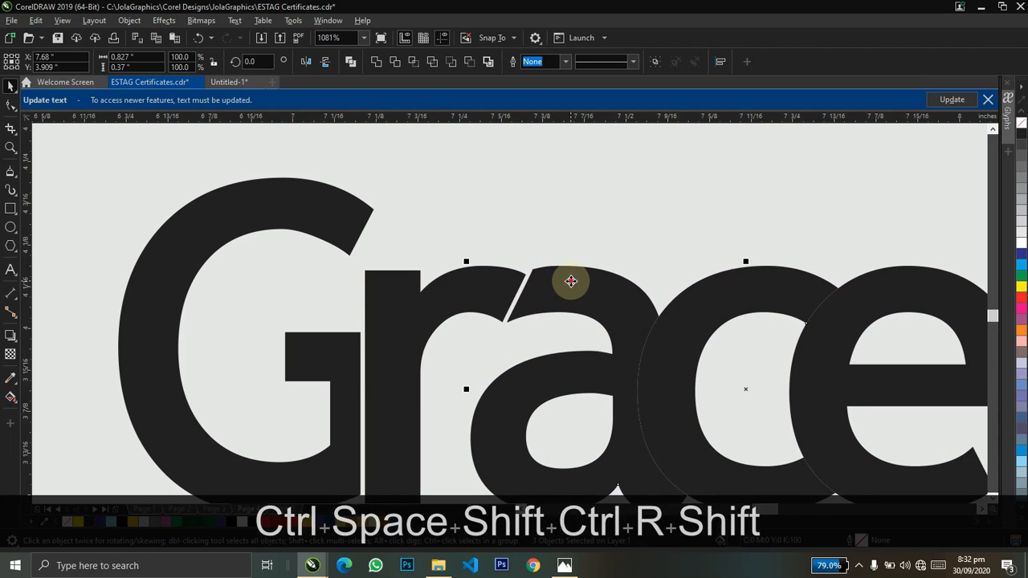
{"action": "left_click", "coordinate": [571, 285], "text": "shift"}
{"action": "key", "text": "ctrl+r"}
{"action": "left_click", "coordinate": [716, 304], "text": "shift"}
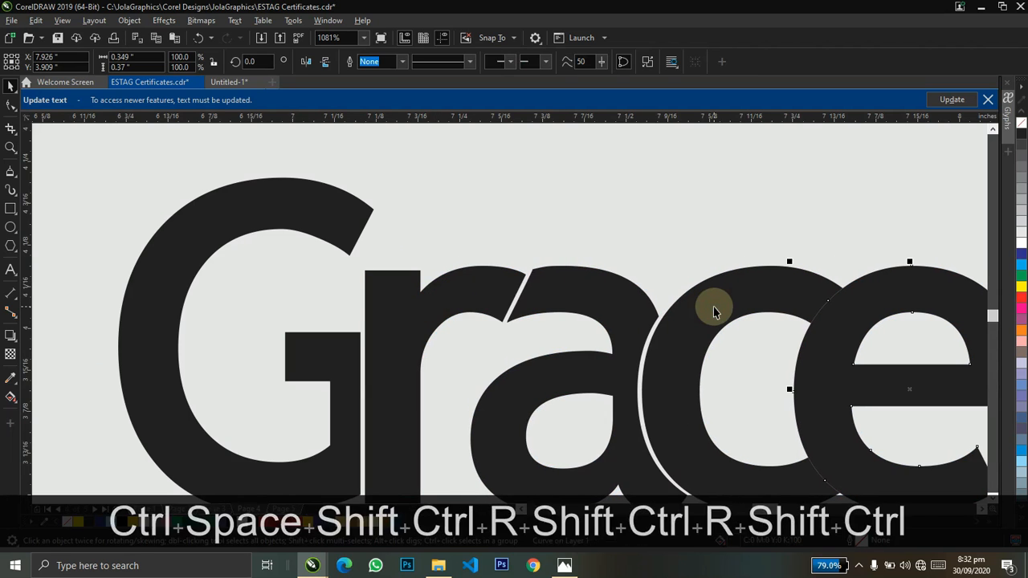
{"action": "key", "text": "ctrl+r"}
Move the letters r, a, c and e of Grace together slightly further right to widen the gap after the G
{"action": "key", "text": "z"}
{"action": "right_click", "coordinate": [714, 307]}
{"action": "key", "text": "ctrl+space"}
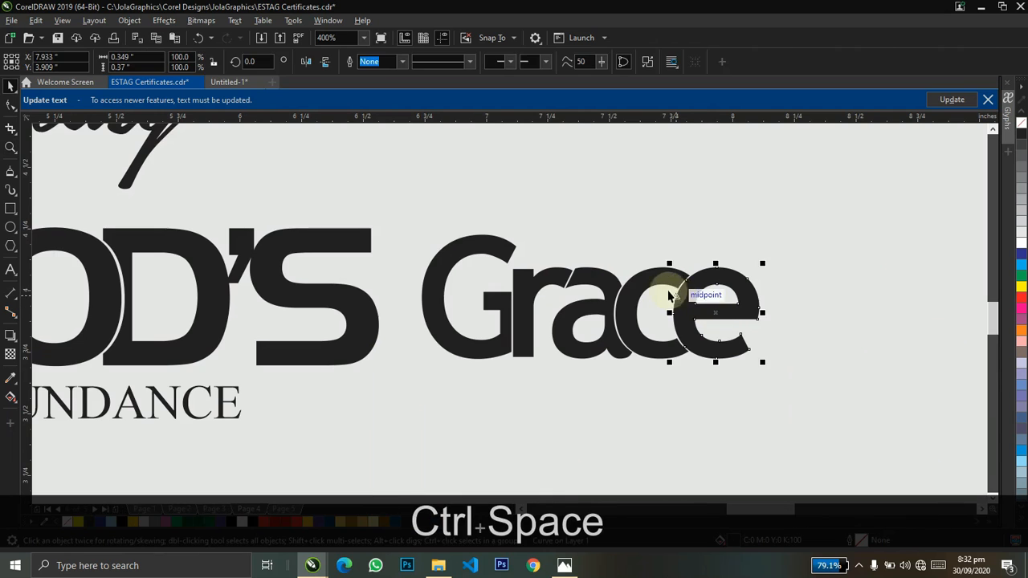
{"action": "key", "text": "z"}
{"action": "right_click", "coordinate": [678, 285]}
{"action": "right_click", "coordinate": [679, 289]}
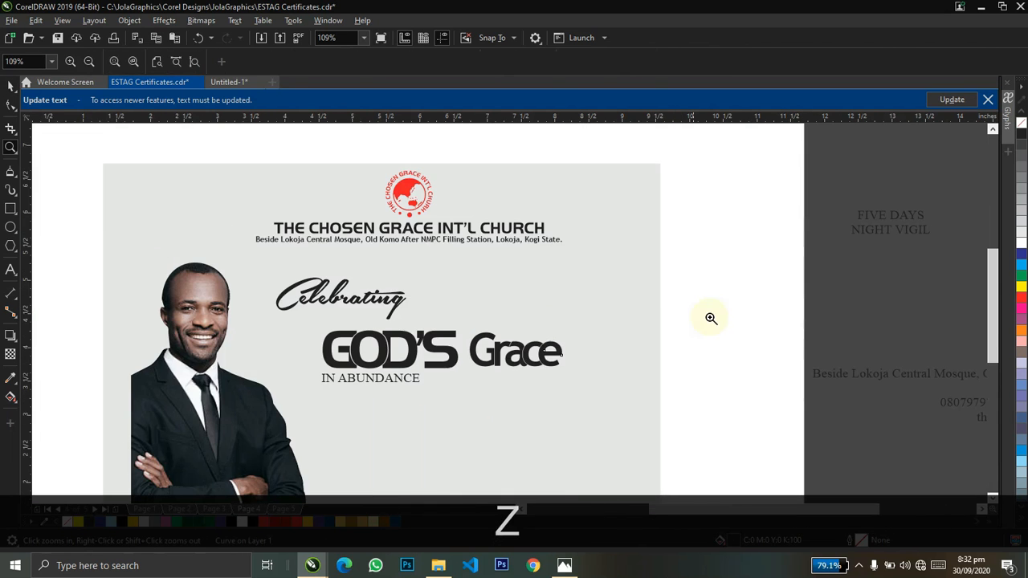
{"action": "left_click_drag", "start_coordinate": [441, 308], "coordinate": [745, 426]}
{"action": "left_click_drag", "start_coordinate": [215, 247], "coordinate": [574, 390]}
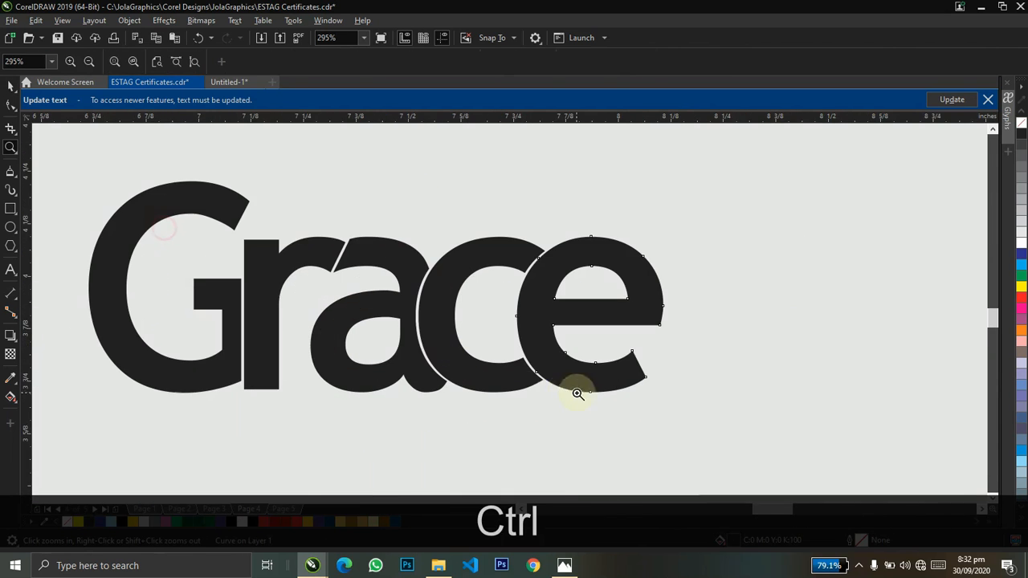
{"action": "key", "text": "ctrl+space"}
{"action": "left_click", "coordinate": [436, 321], "text": "shift"}
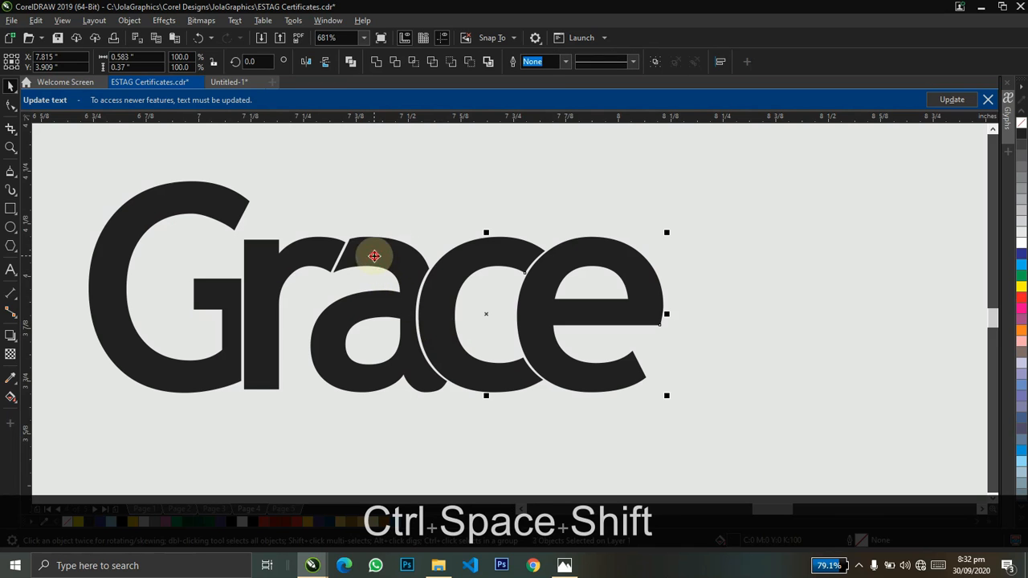
{"action": "left_click", "coordinate": [258, 272], "text": "shift"}
{"action": "left_click_drag", "start_coordinate": [258, 272], "coordinate": [259, 266]}
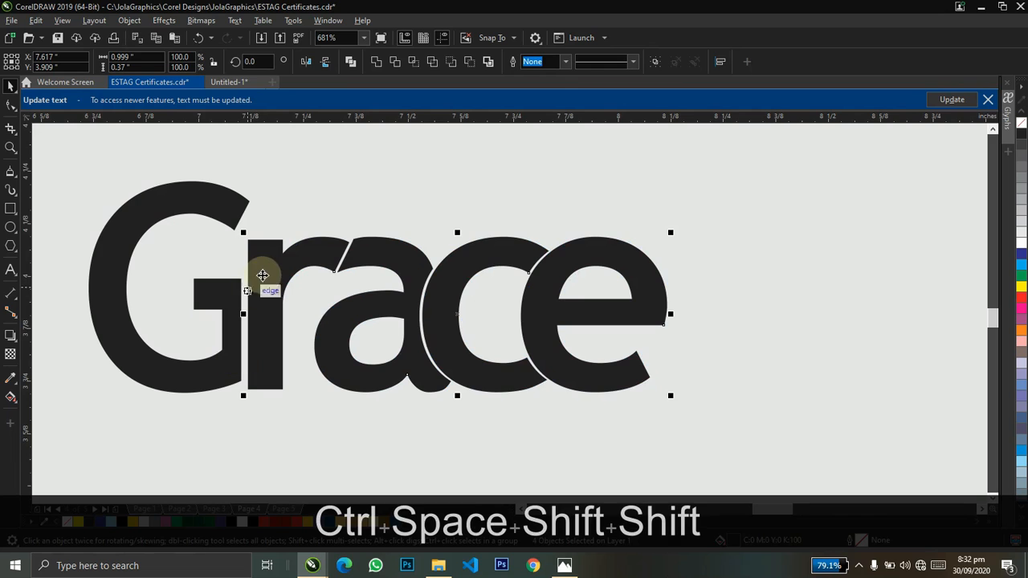
Nudge a, c and e slightly right by repeating the last shift, and do the same for c and e and for e alone
{"action": "key", "text": "shift"}
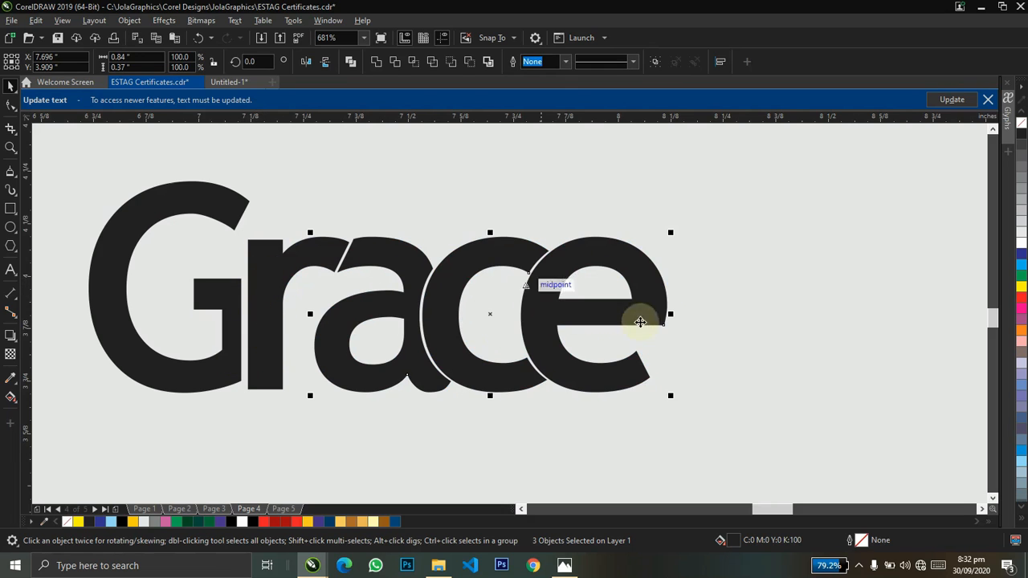
{"action": "key", "text": "ctrl"}
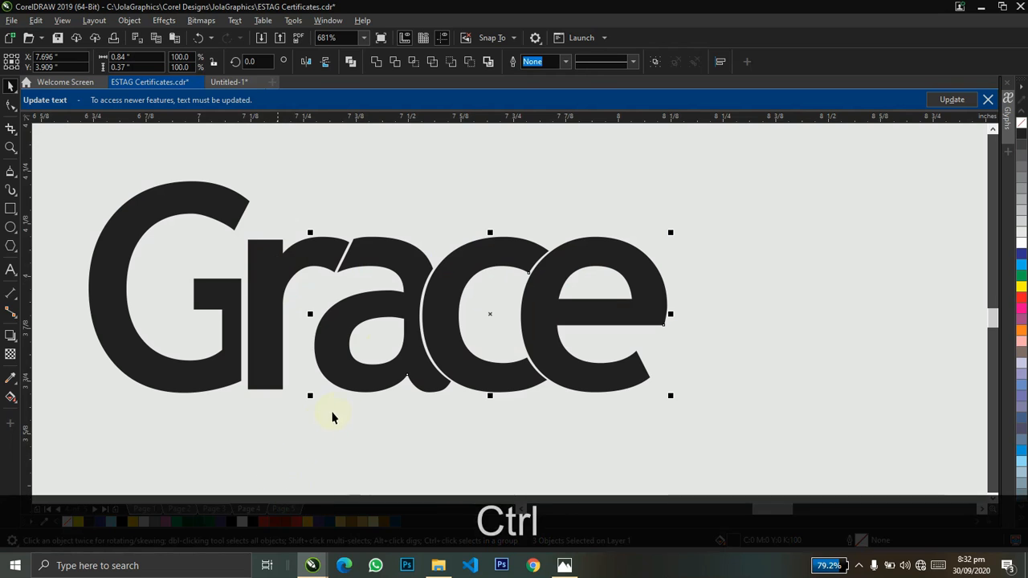
{"action": "key", "text": "ctrl+r"}
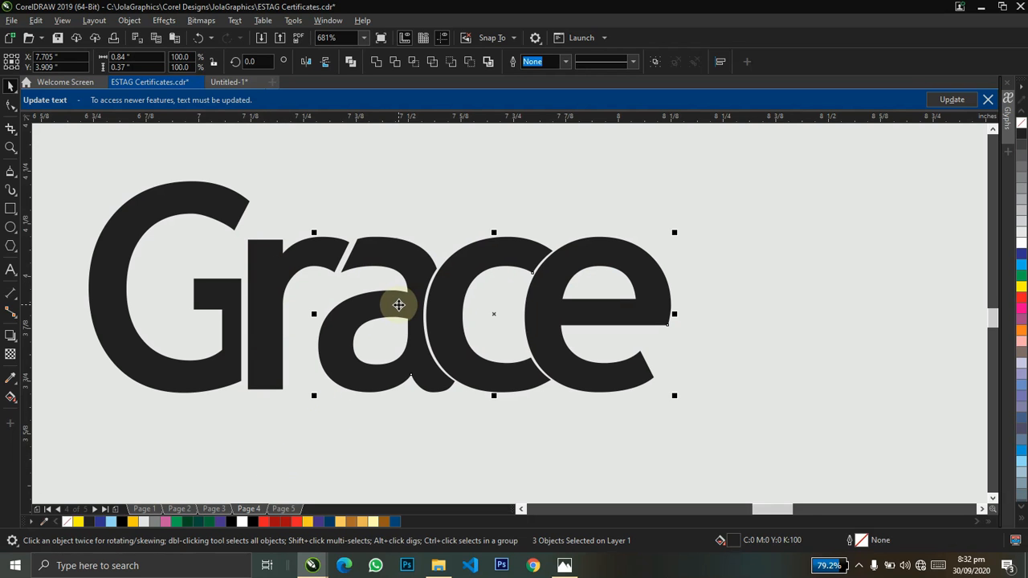
{"action": "left_click", "coordinate": [399, 307], "text": "shift"}
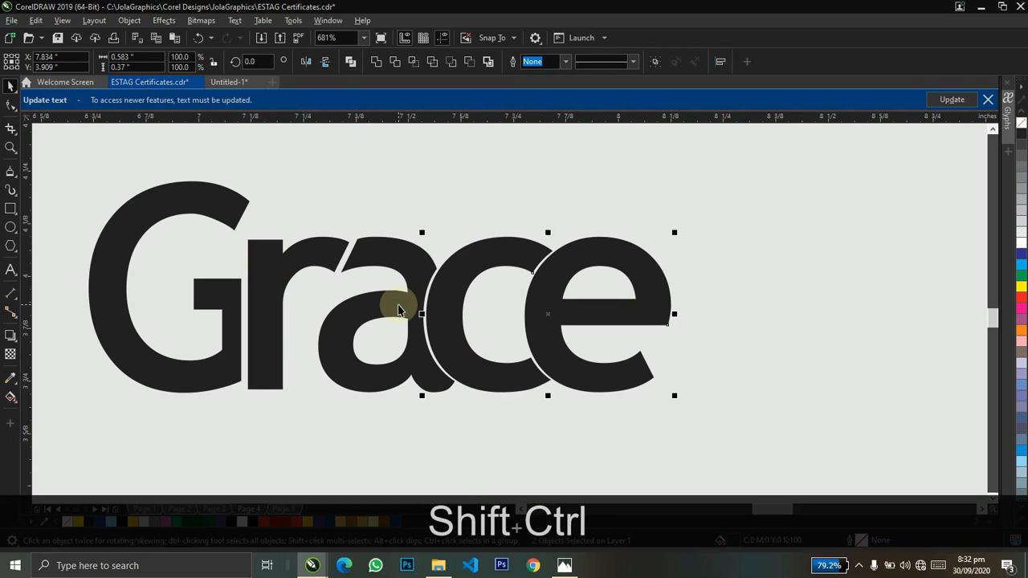
{"action": "key", "text": "ctrl+r"}
{"action": "left_click", "coordinate": [450, 290], "text": "shift"}
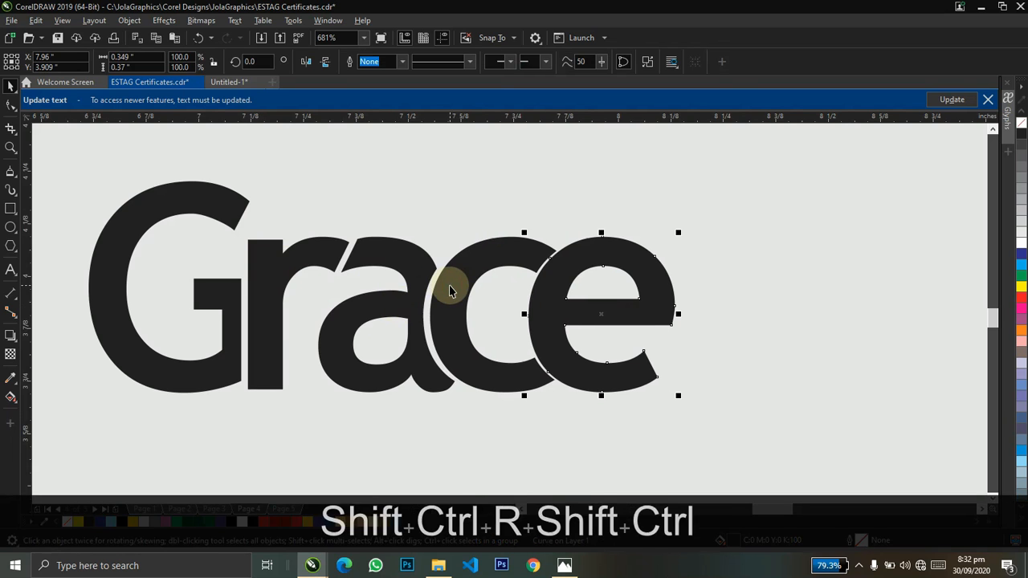
{"action": "key", "text": "ctrl+r"}
Group all five letters of Grace into one object
{"action": "key", "text": "z"}
{"action": "right_click", "coordinate": [450, 287]}
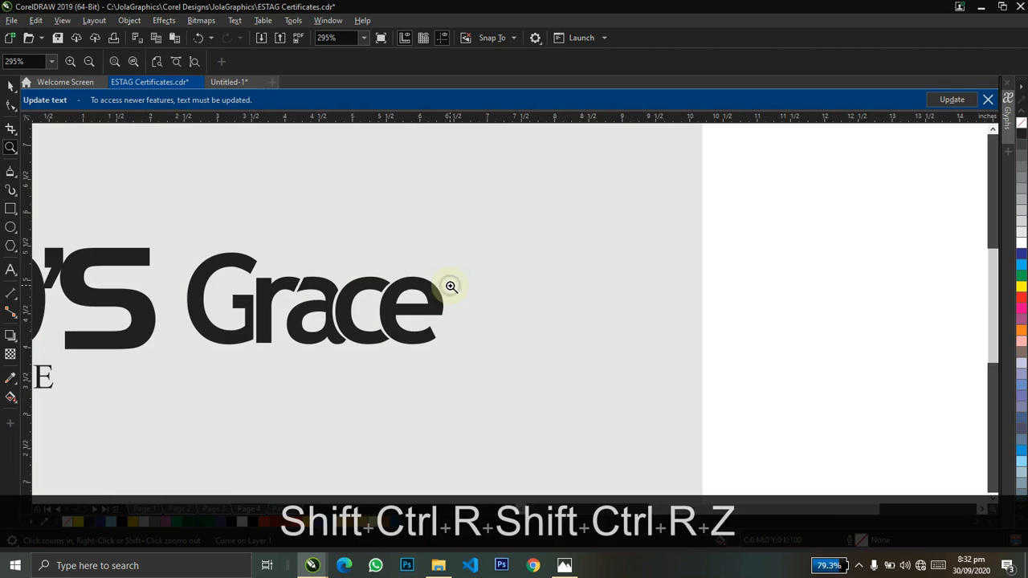
{"action": "right_click", "coordinate": [450, 287]}
{"action": "key", "text": "ctrl+space"}
{"action": "left_click_drag", "start_coordinate": [710, 311], "coordinate": [426, 380]}
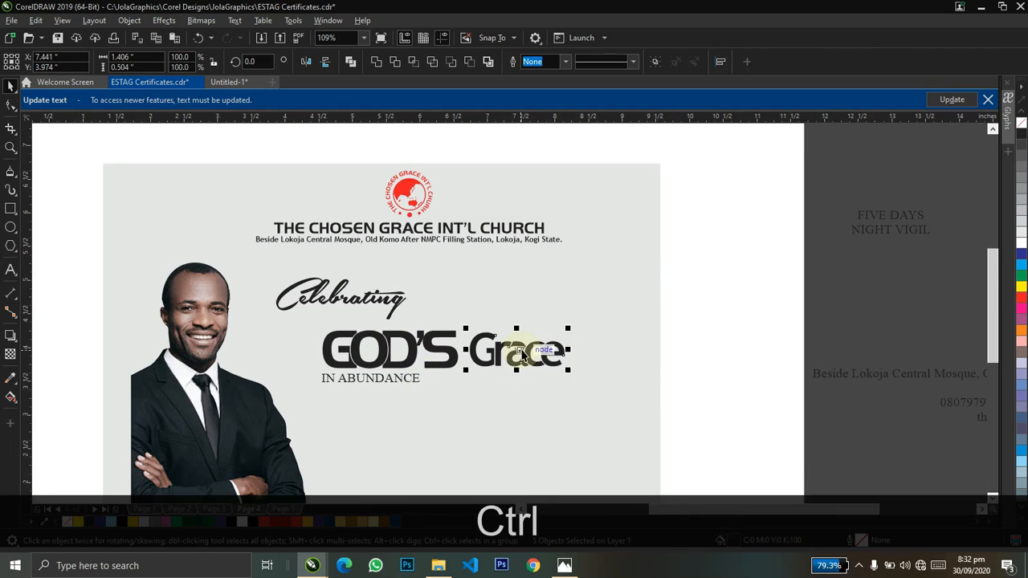
{"action": "key", "text": "ctrl+g"}
Bottom-align Grace with GOD'S and enlarge it proportionally to about 1.77 in wide
{"action": "left_click", "coordinate": [452, 354], "text": "shift"}
{"action": "key", "text": "b"}
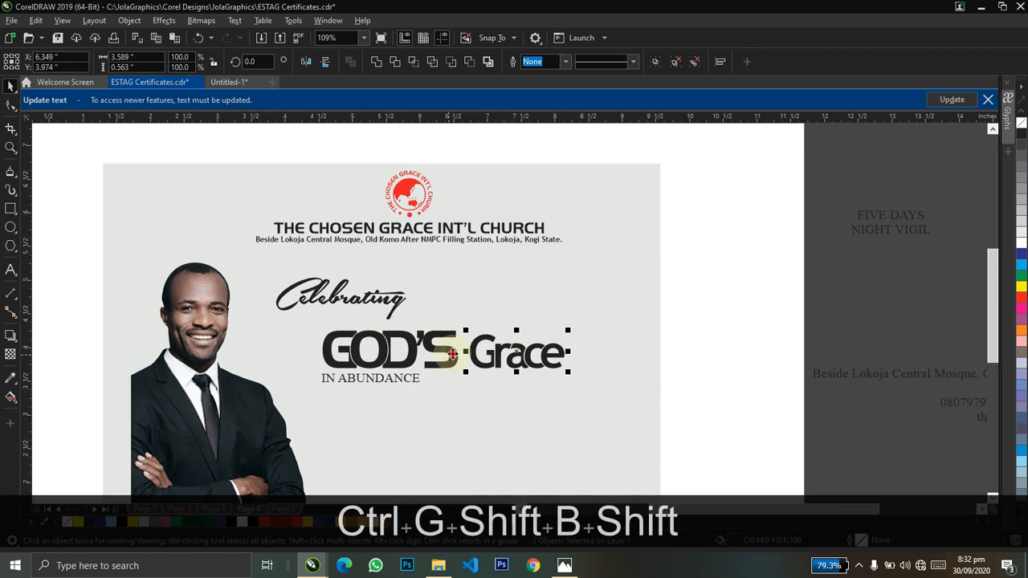
{"action": "left_click", "coordinate": [452, 353], "text": "shift"}
{"action": "left_click_drag", "start_coordinate": [570, 328], "coordinate": [594, 320]}
Move Grace closer to the S of GOD'S, leaving only a thin gap between the two words
{"action": "key", "text": "z"}
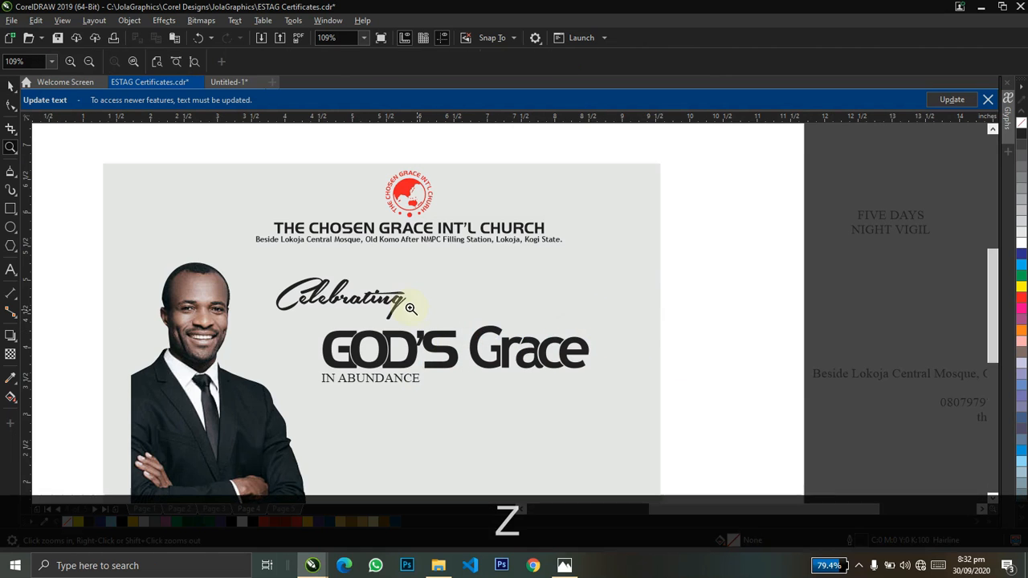
{"action": "left_click_drag", "start_coordinate": [230, 281], "coordinate": [595, 376]}
{"action": "key", "text": "ctrl+space"}
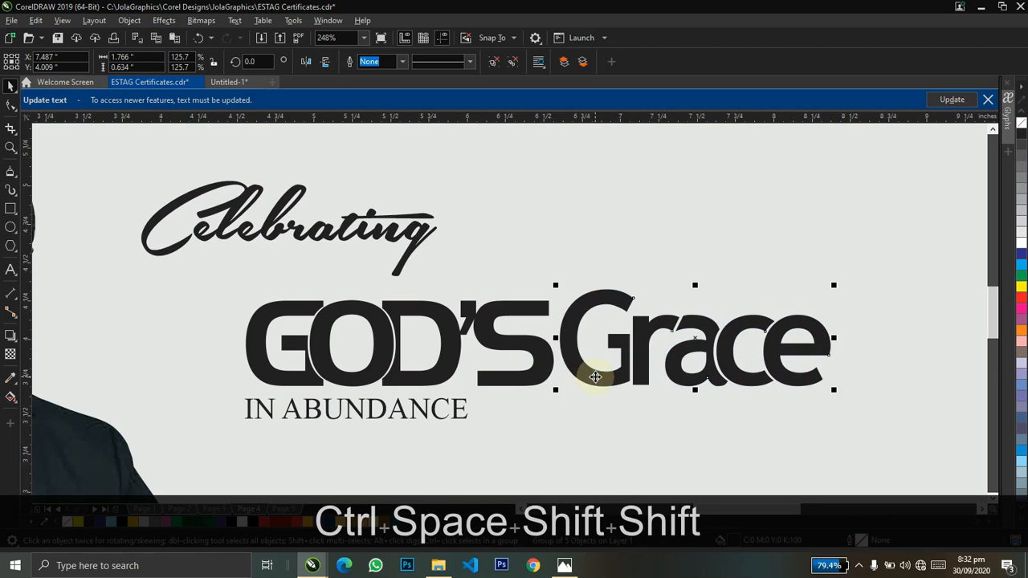
Set the IN ABUNDANCE text in bold Trebuchet MS
{"action": "left_click", "coordinate": [455, 413]}
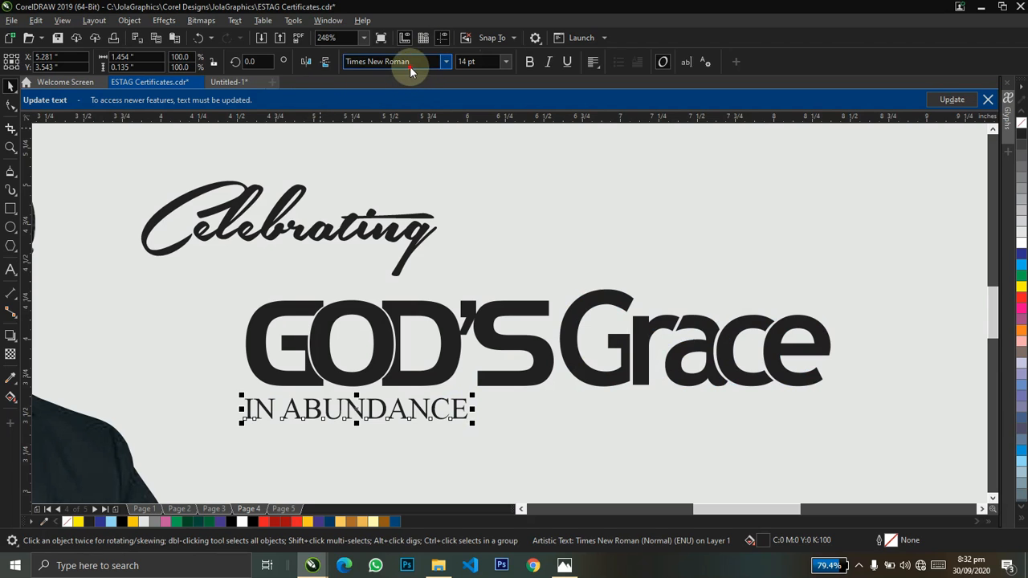
{"action": "type", "text": "Treb"}
{"action": "key", "text": "Return"}
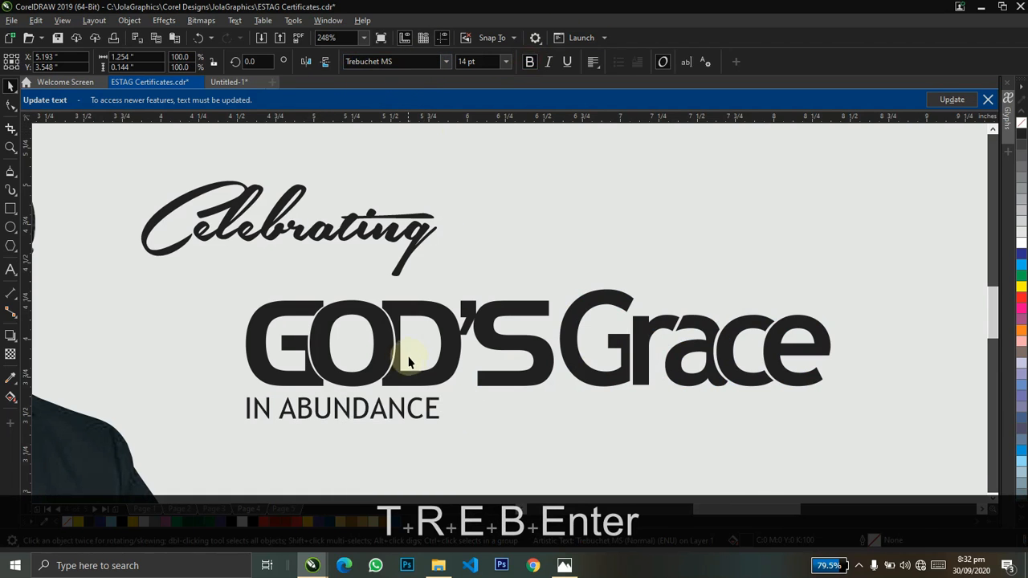
Change the case of the whole IN ABUNDANCE line to title case
{"action": "double_click", "coordinate": [402, 408]}
{"action": "key", "text": "ctrl+a"}
{"action": "key", "text": "shift+F3"}
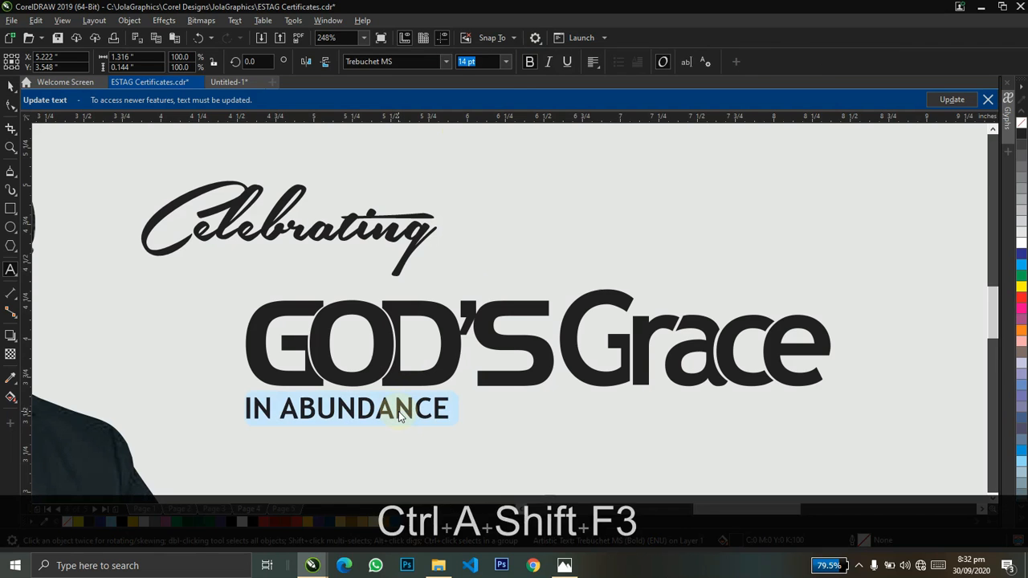
{"action": "key", "text": "t"}
{"action": "key", "text": "Return"}
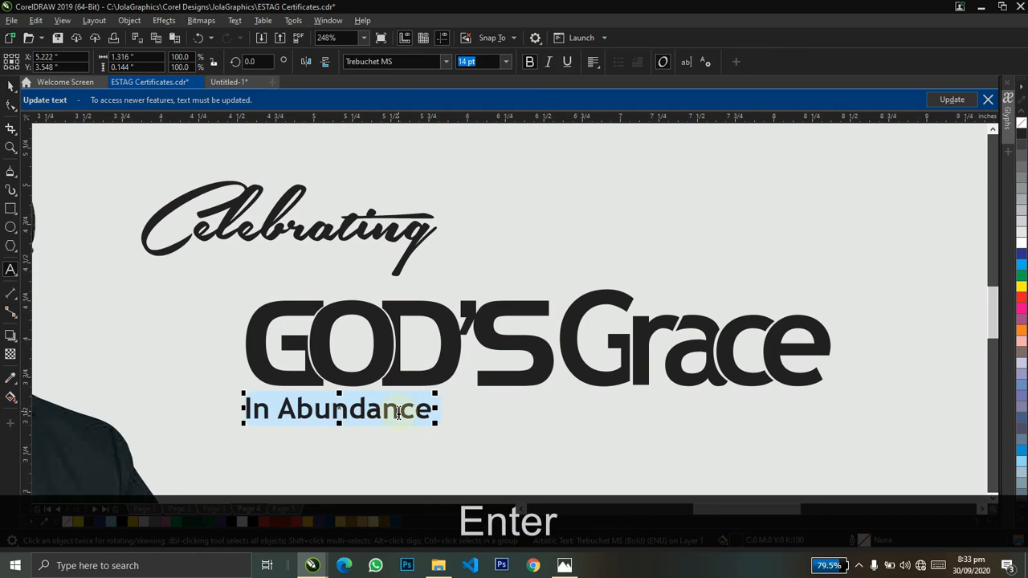
{"action": "key", "text": "ctrl+space"}
Left-align In Abundance with GOD'S and enlarge it proportionally to about 39.6 pt
{"action": "left_click", "coordinate": [401, 385], "text": "shift"}
{"action": "key", "text": "l"}
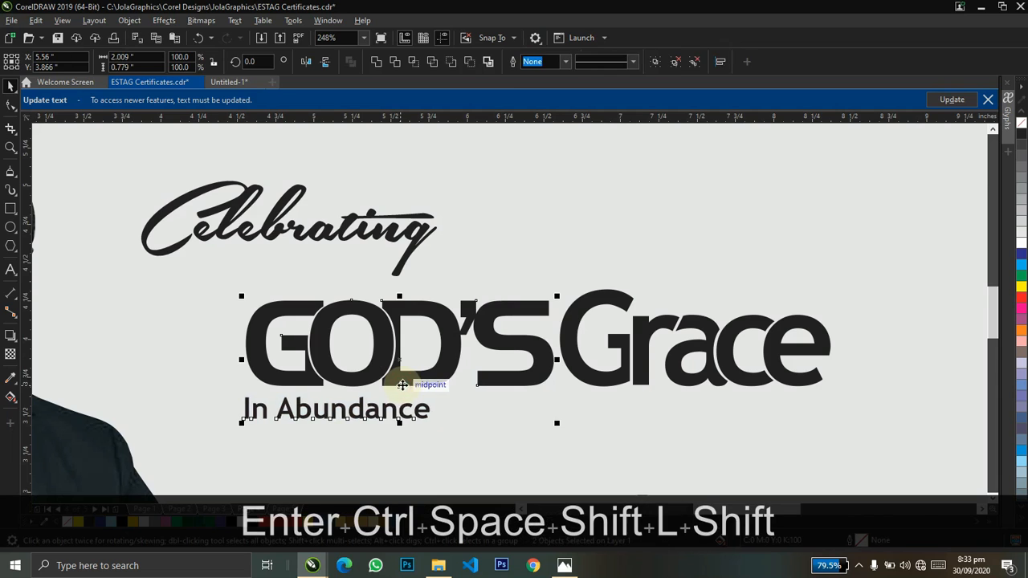
{"action": "left_click", "coordinate": [413, 402], "text": "shift"}
{"action": "left_click_drag", "start_coordinate": [433, 424], "coordinate": [782, 453]}
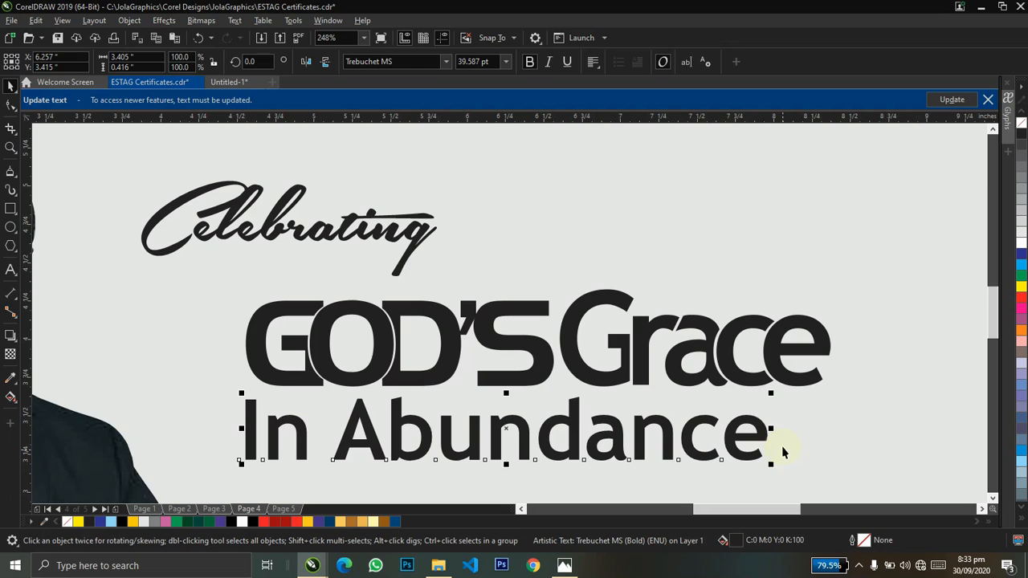
Rotate only the final e of Grace counterclockwise by about 18.7 degrees within its group
{"action": "left_click", "coordinate": [790, 376]}
{"action": "left_click", "coordinate": [791, 376], "text": "ctrl"}
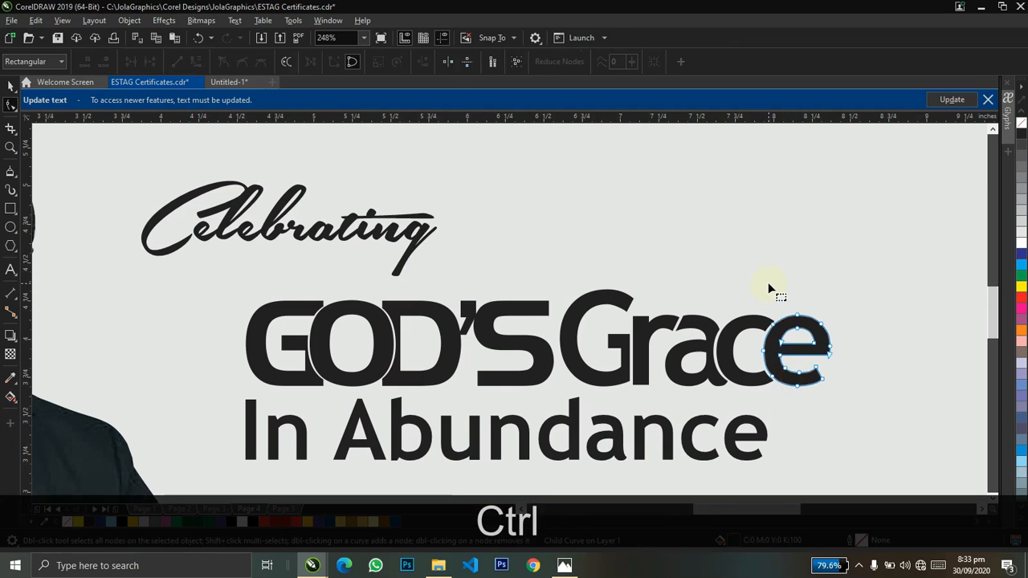
{"action": "key", "text": "space"}
{"action": "left_click", "coordinate": [798, 347]}
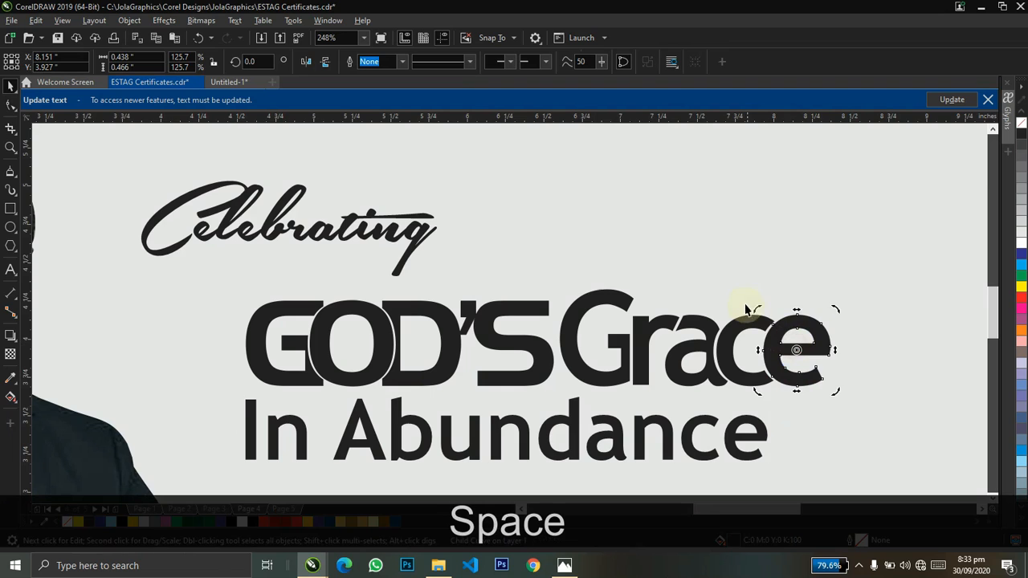
{"action": "left_click_drag", "start_coordinate": [756, 306], "coordinate": [747, 317]}
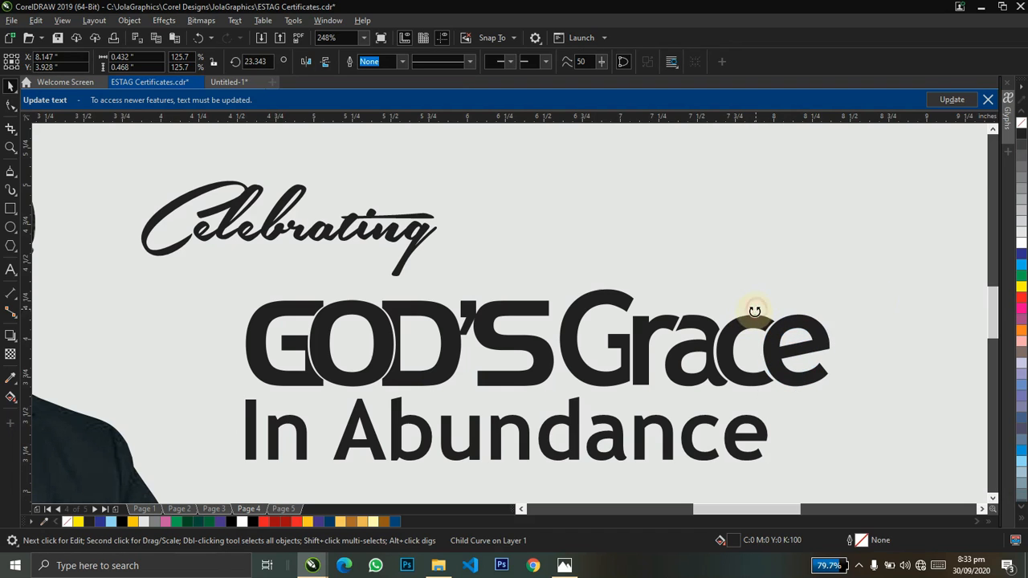
Nudge the tilted e slightly left and down so it follows the cut edge of the c with a thin gap
{"action": "key", "text": "z"}
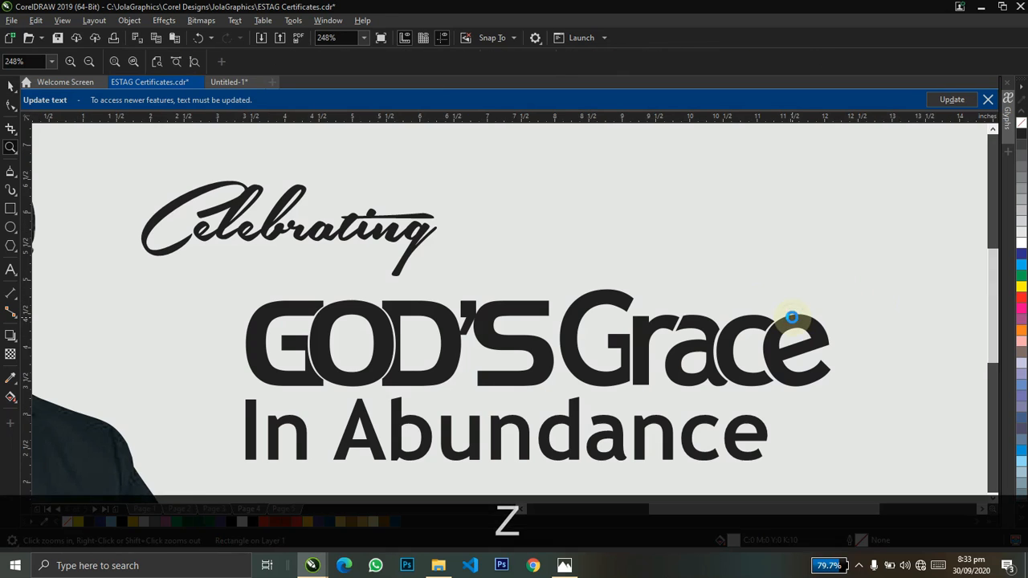
{"action": "right_click", "coordinate": [791, 318]}
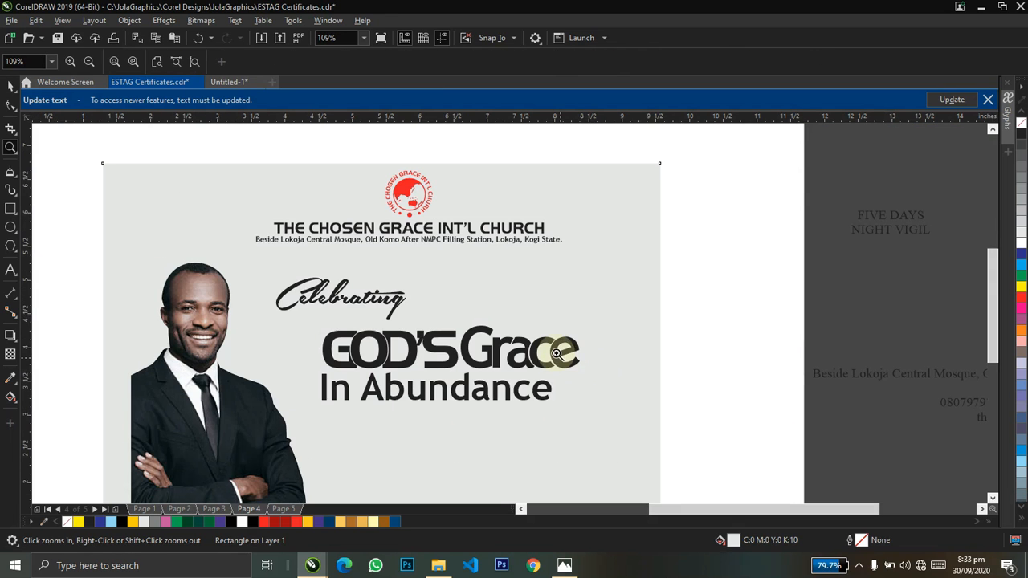
{"action": "left_click", "coordinate": [521, 349]}
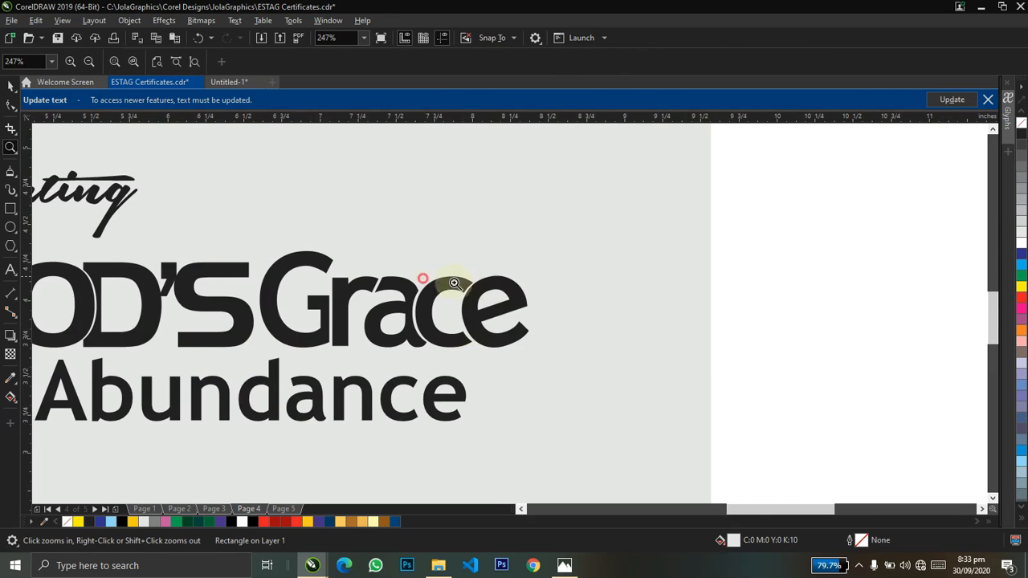
{"action": "left_click", "coordinate": [425, 285]}
{"action": "key", "text": "ctrl+space"}
{"action": "left_click", "coordinate": [386, 255]}
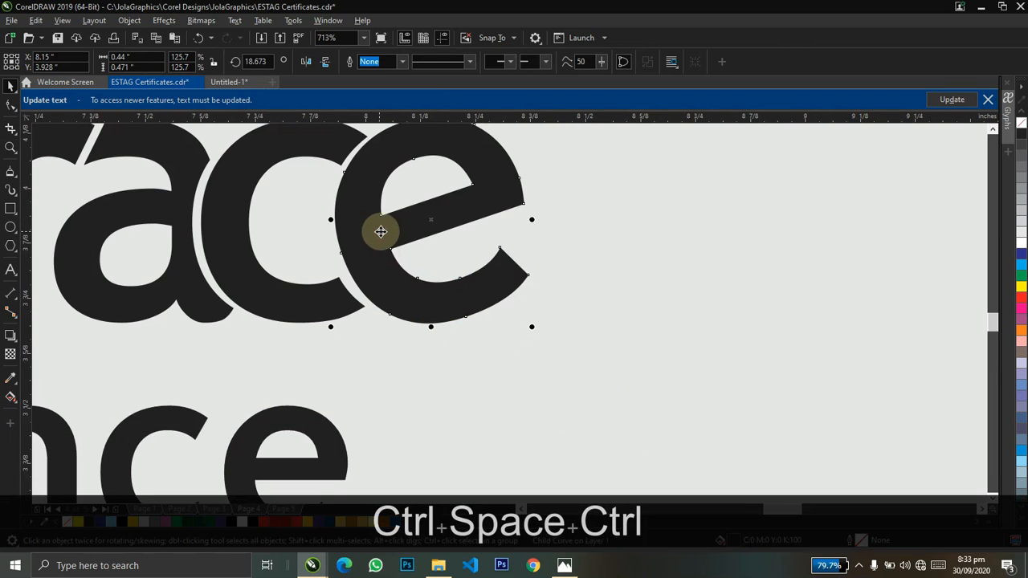
{"action": "left_click", "coordinate": [421, 228], "text": "ctrl"}
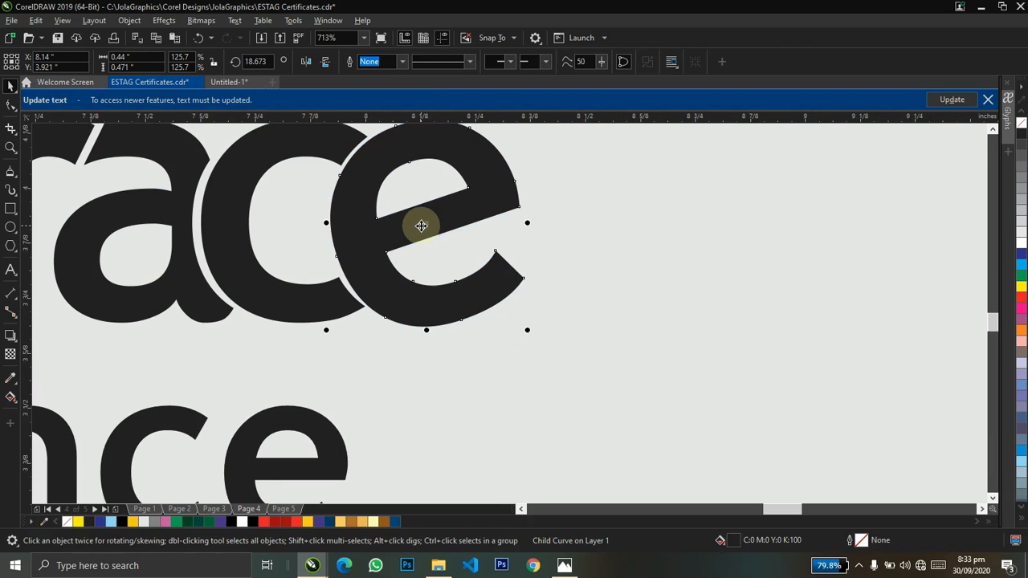
{"action": "key", "text": "ctrl+Up"}
{"action": "key", "text": "ctrl+Down"}
Try moving the tilted e away from the c and return it to its place beside it
{"action": "key", "text": "z"}
{"action": "right_click", "coordinate": [421, 226]}
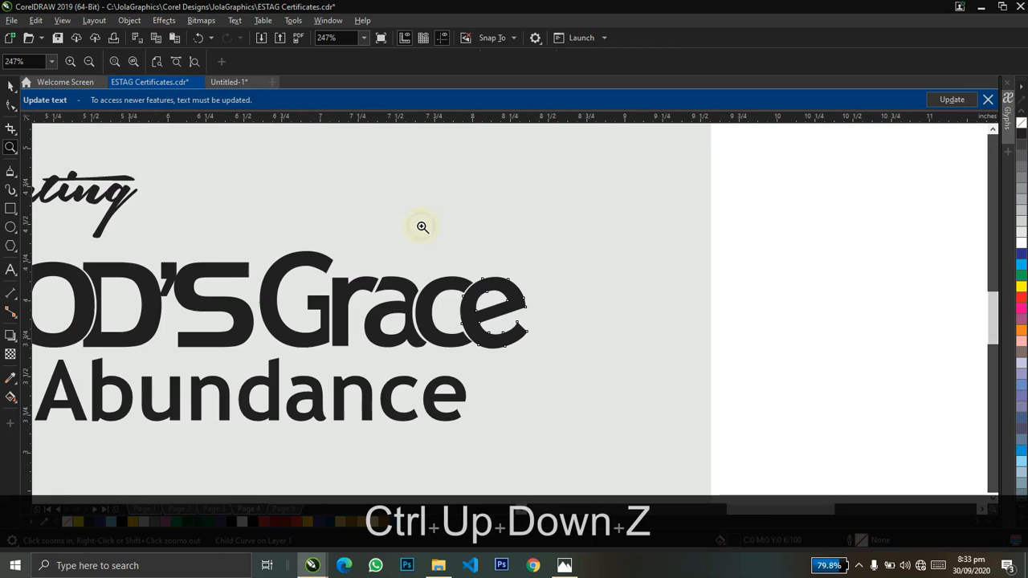
{"action": "left_click", "coordinate": [411, 252]}
{"action": "key", "text": "ctrl+space"}
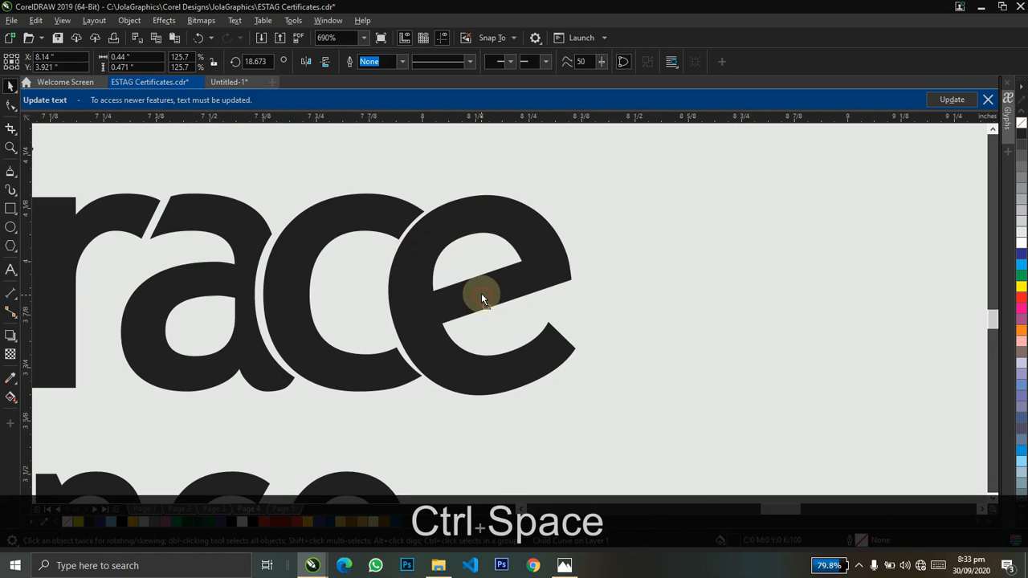
{"action": "left_click_drag", "start_coordinate": [481, 293], "coordinate": [563, 298]}
{"action": "key", "text": "ctrl+z"}
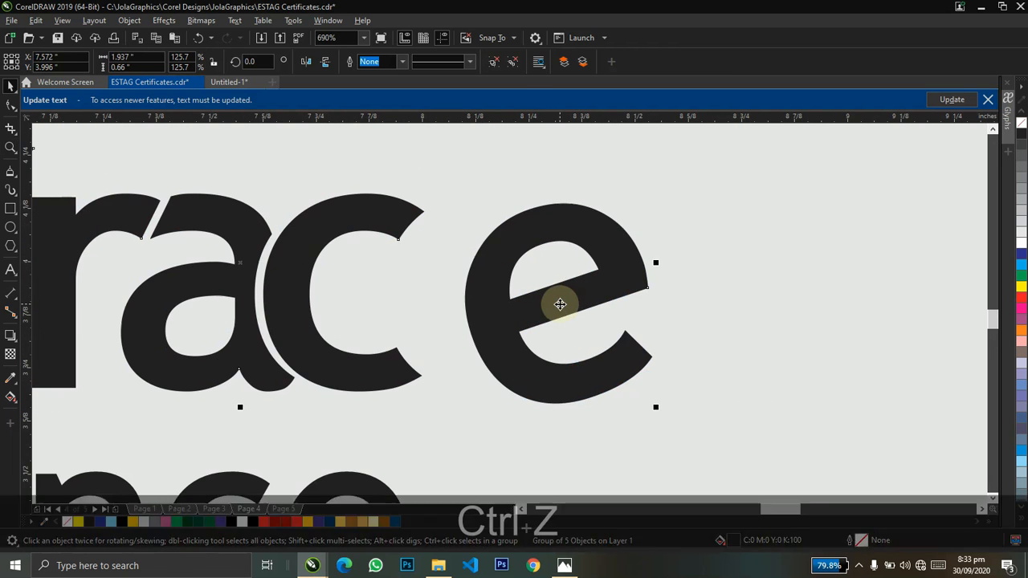
{"action": "double_click", "coordinate": [561, 304], "text": "ctrl"}
{"action": "key", "text": "space"}
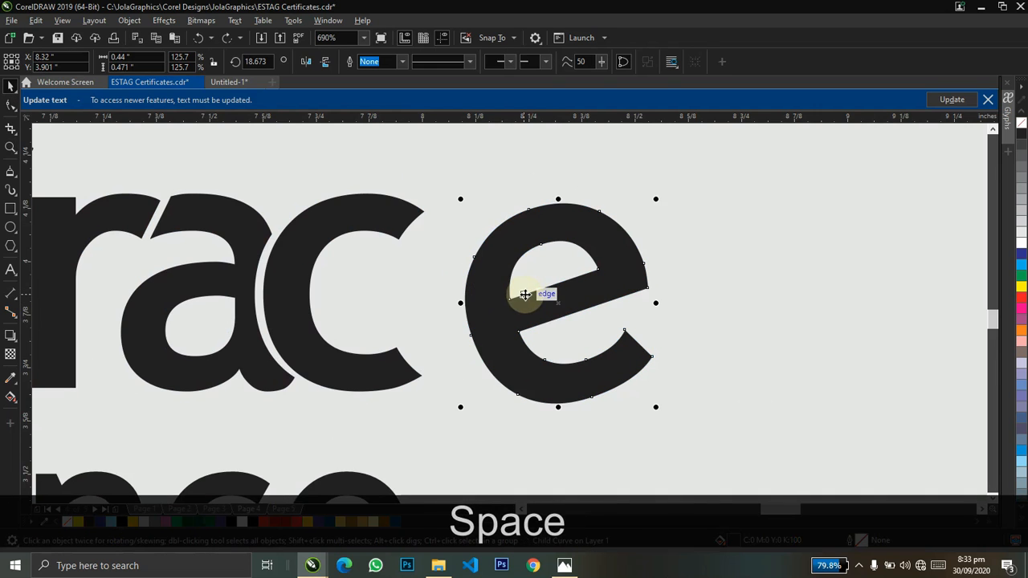
{"action": "left_click_drag", "start_coordinate": [552, 301], "coordinate": [483, 294]}
{"action": "key", "text": "z"}
{"action": "right_click", "coordinate": [484, 295]}
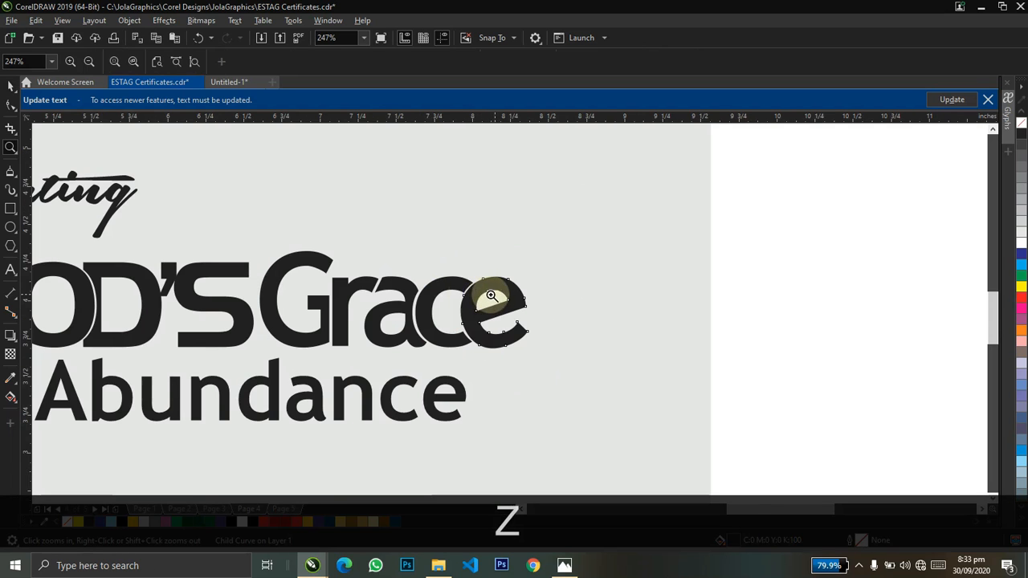
{"action": "left_click_drag", "start_coordinate": [410, 266], "coordinate": [573, 391]}
{"action": "right_click", "coordinate": [577, 246]}
{"action": "key", "text": "ctrl+space"}
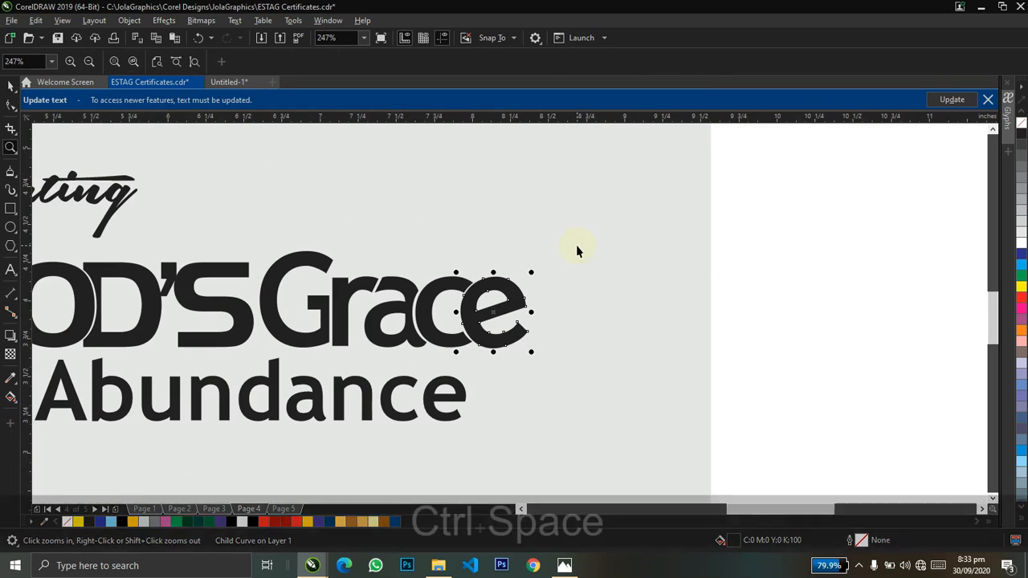
Align the left edge of In Abundance with the left edge of GOD'S
{"action": "key", "text": "F4"}
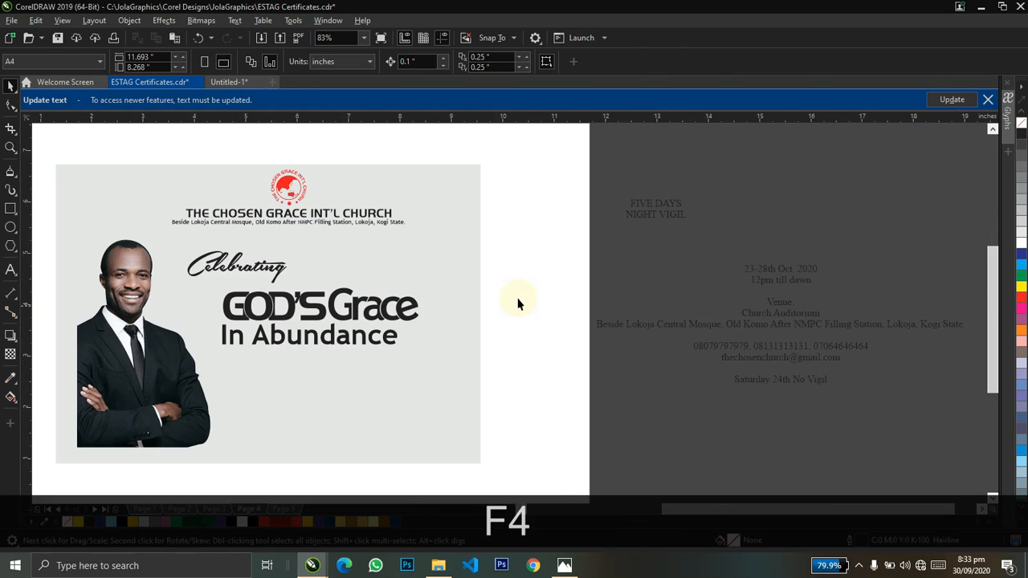
{"action": "left_click", "coordinate": [353, 344]}
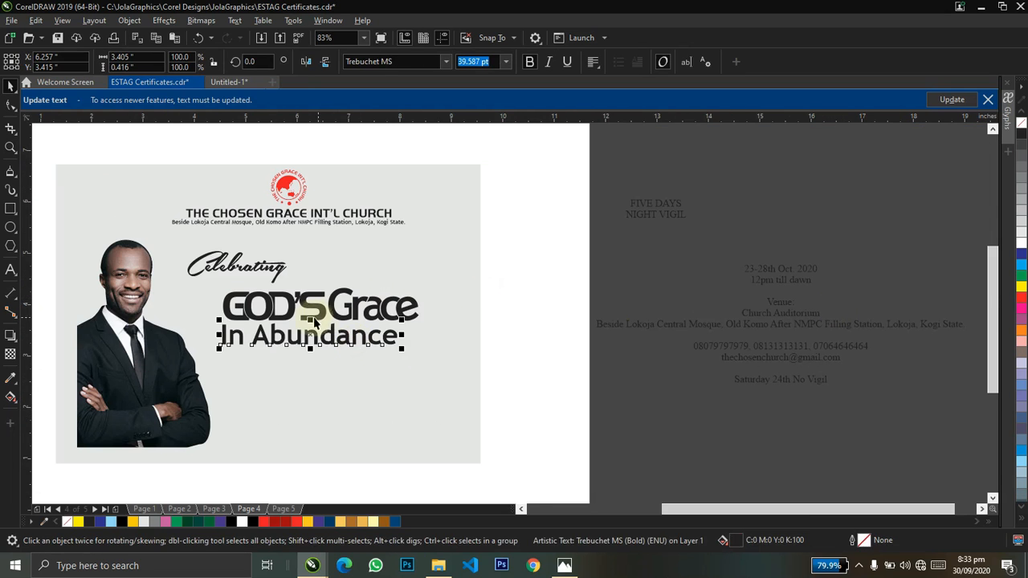
{"action": "left_click", "coordinate": [293, 313], "text": "shift"}
{"action": "left_click", "coordinate": [304, 318], "text": "shift"}
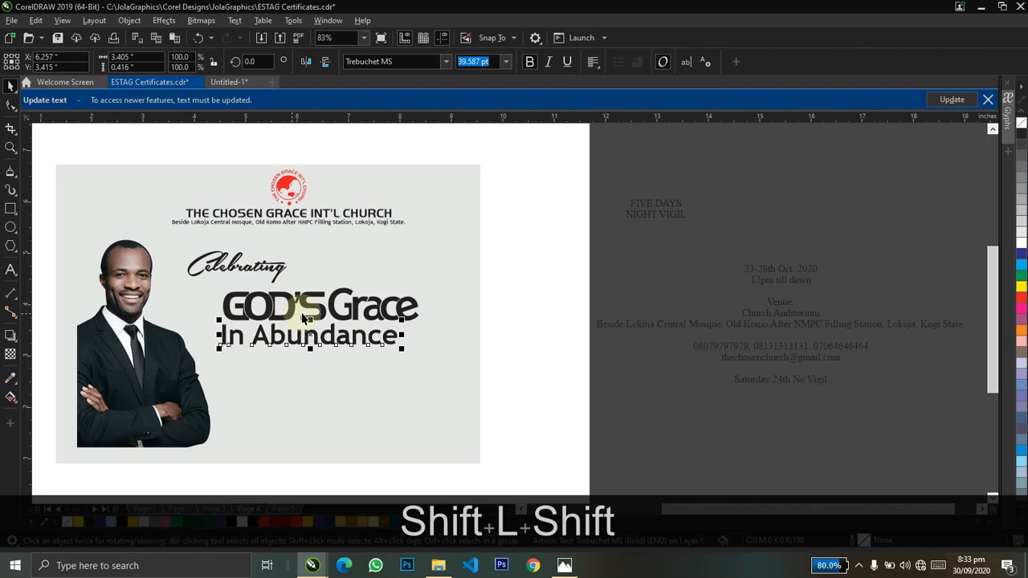
Group the words GOD'S and Grace together as one object
{"action": "left_click", "coordinate": [359, 312]}
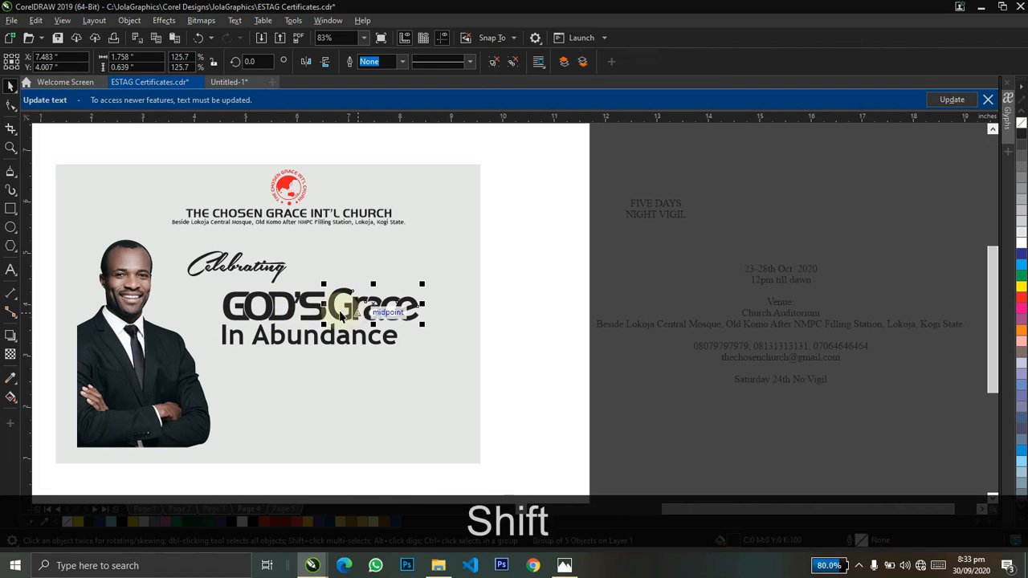
{"action": "left_click", "coordinate": [323, 314], "text": "shift"}
{"action": "key", "text": "ctrl+g"}
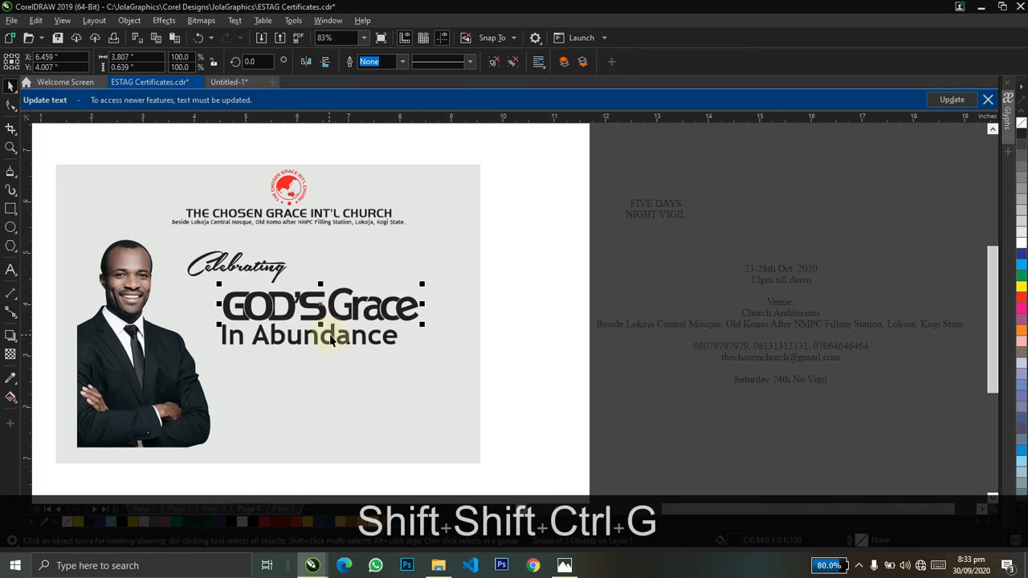
Centre In Abundance horizontally beneath the grouped GOD'S Grace lettering
{"action": "left_click", "coordinate": [332, 338]}
{"action": "left_click", "coordinate": [333, 316], "text": "shift"}
{"action": "key", "text": "c"}
{"action": "left_click", "coordinate": [333, 316], "text": "shift"}
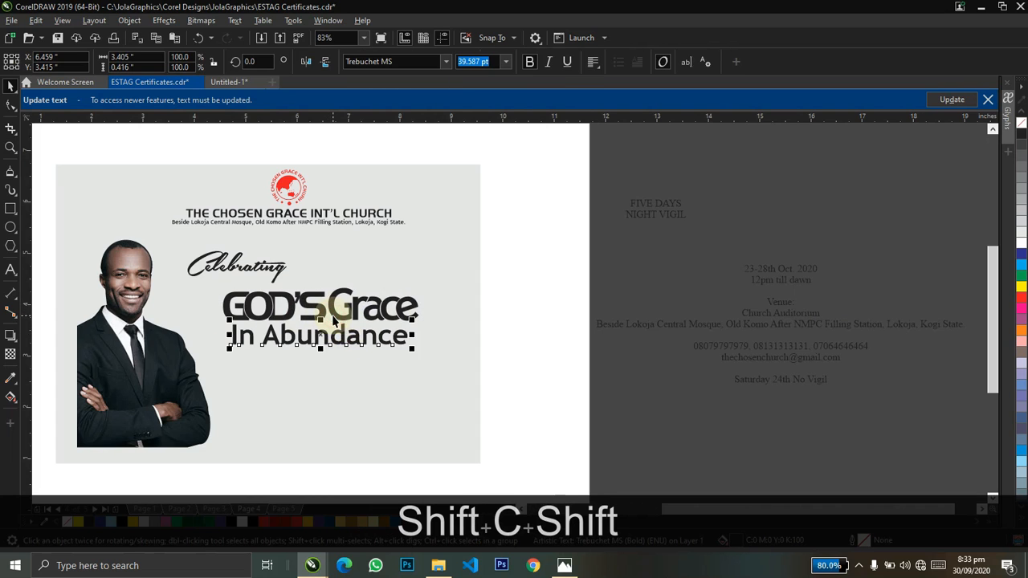
Tighten the letter spacing of In Abundance and centre it again beneath GOD'S Grace
{"action": "left_click_drag", "start_coordinate": [412, 352], "coordinate": [388, 366]}
{"action": "key", "text": "ctrl+z"}
{"action": "key", "text": "F10"}
{"action": "key", "text": "ctrl+space"}
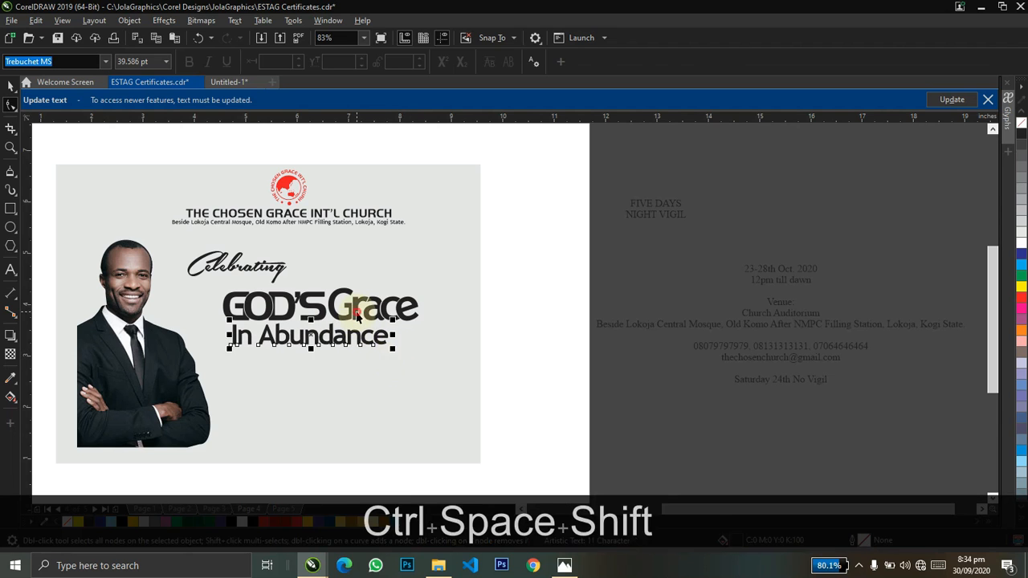
{"action": "left_click", "coordinate": [357, 315], "text": "shift"}
{"action": "key", "text": "c"}
Group GOD'S Grace with In Abundance and enlarge the group proportionally toward the minister's photo to about 4.26 inches wide
{"action": "key", "text": "z"}
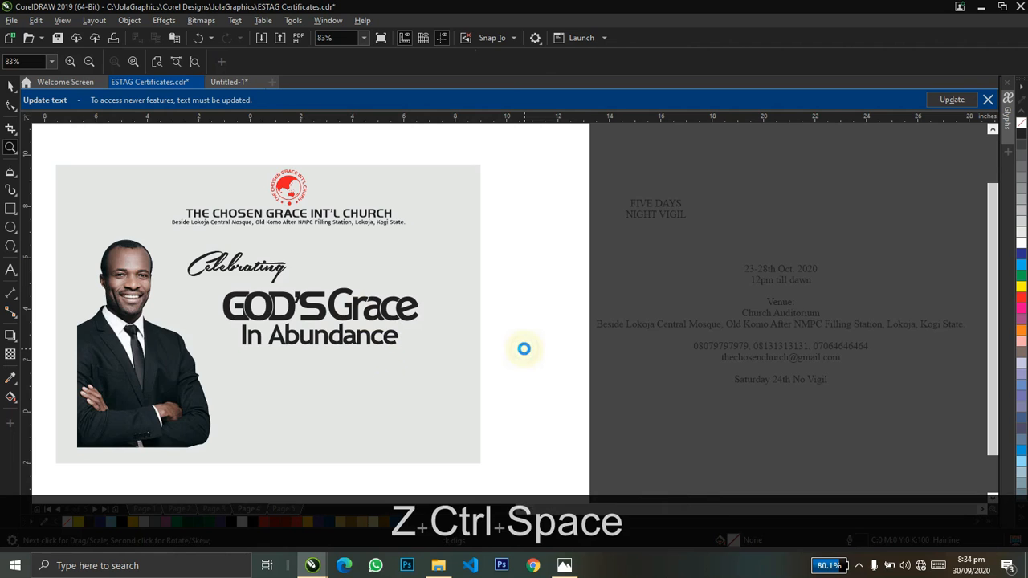
{"action": "right_click", "coordinate": [524, 348]}
{"action": "key", "text": "z"}
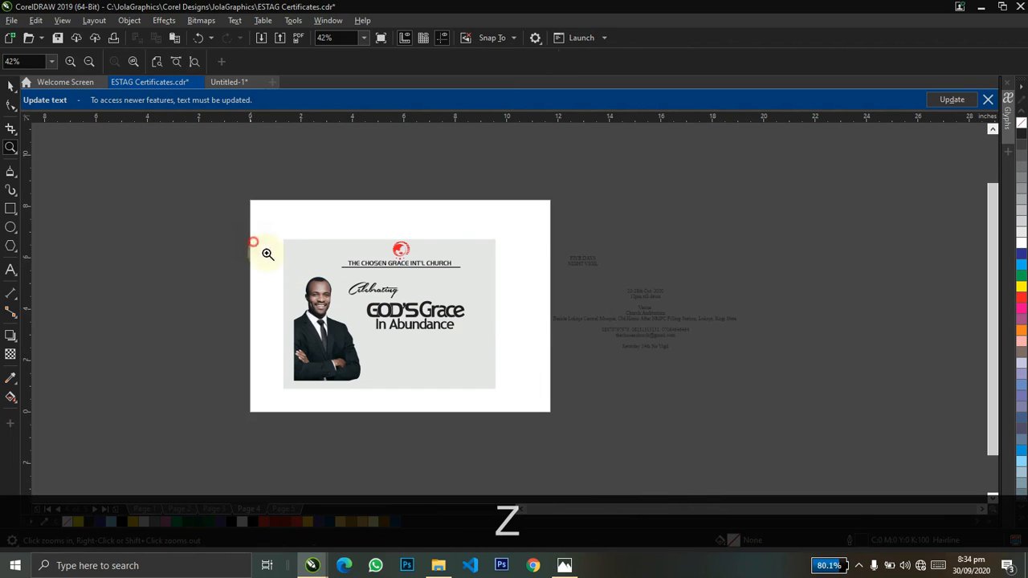
{"action": "left_click_drag", "start_coordinate": [253, 242], "coordinate": [554, 378]}
{"action": "key", "text": "ctrl+space"}
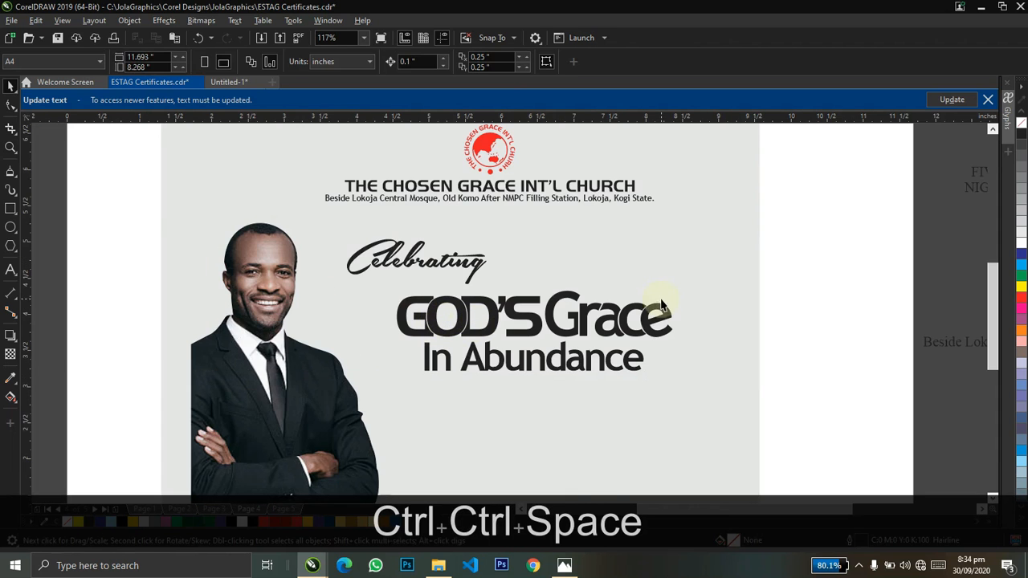
{"action": "left_click", "coordinate": [652, 325]}
{"action": "left_click", "coordinate": [638, 361], "text": "shift"}
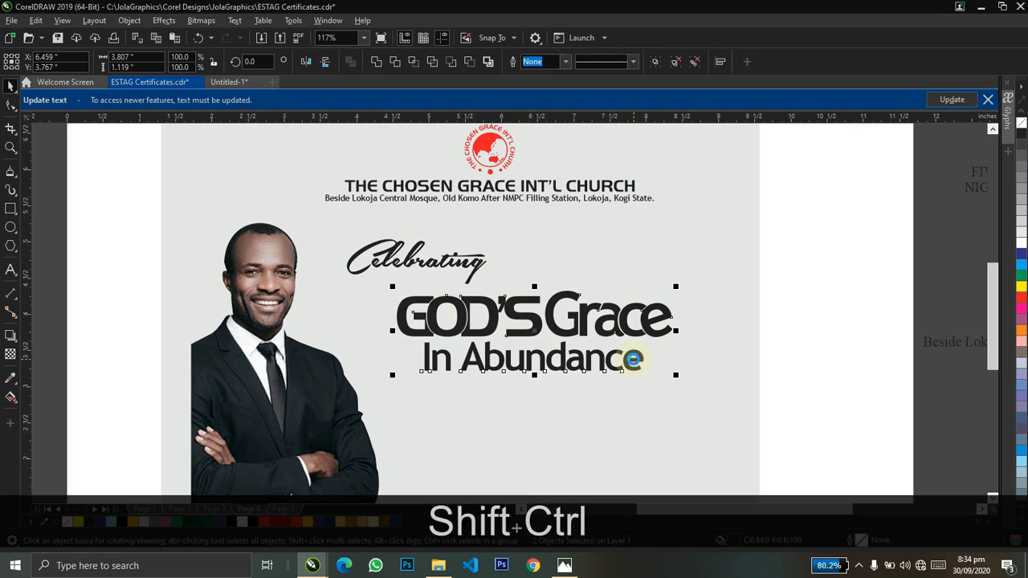
{"action": "key", "text": "shift+ctrl+g"}
{"action": "left_click_drag", "start_coordinate": [391, 377], "coordinate": [357, 405]}
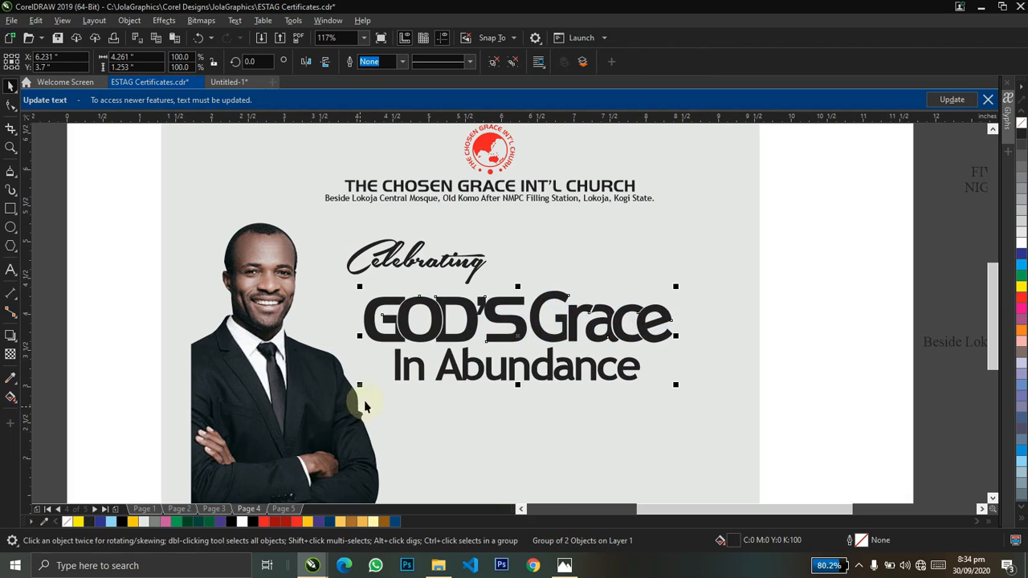
Enlarge Celebrating to about 2.31 inches wide and place it just above the word GOD'S, close to its top edge
{"action": "left_click", "coordinate": [472, 266]}
{"action": "left_click_drag", "start_coordinate": [477, 264], "coordinate": [530, 245]}
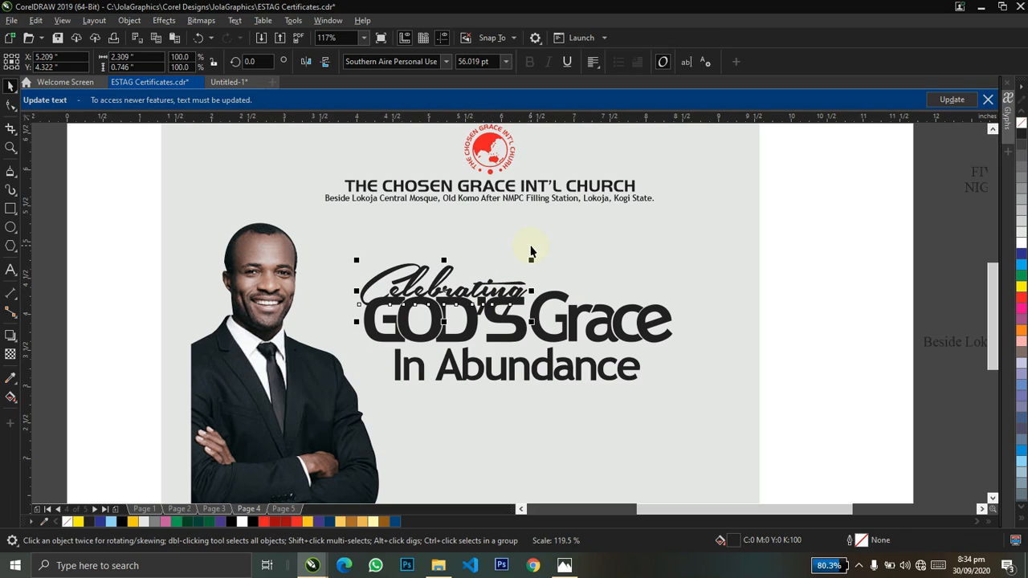
{"action": "key", "text": "Up"}
{"action": "key", "text": "Up"}
{"action": "key", "text": "Down"}
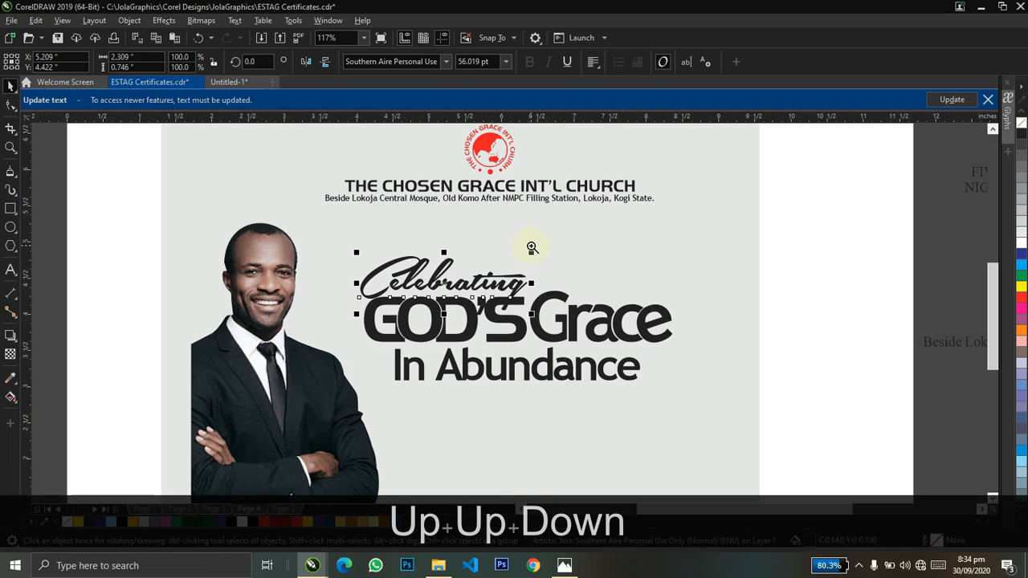
Enlarge the "Celebrating" text to about 58.6 pt and lower it slightly onto the top of "GOD'S"
{"action": "key", "text": "z"}
{"action": "left_click_drag", "start_coordinate": [356, 233], "coordinate": [615, 340]}
{"action": "key", "text": "ctrl+space"}
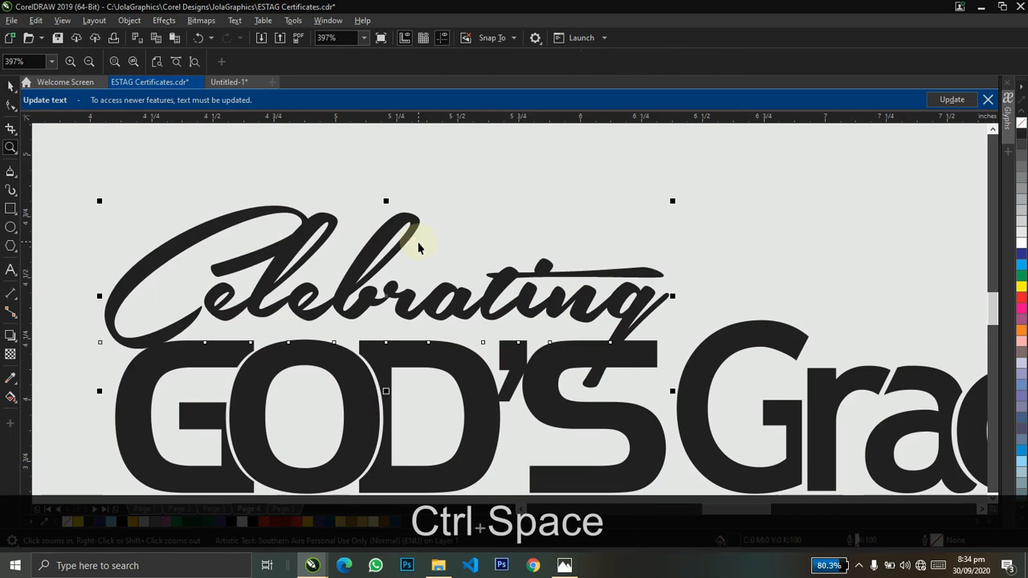
{"action": "left_click_drag", "start_coordinate": [675, 203], "coordinate": [686, 197]}
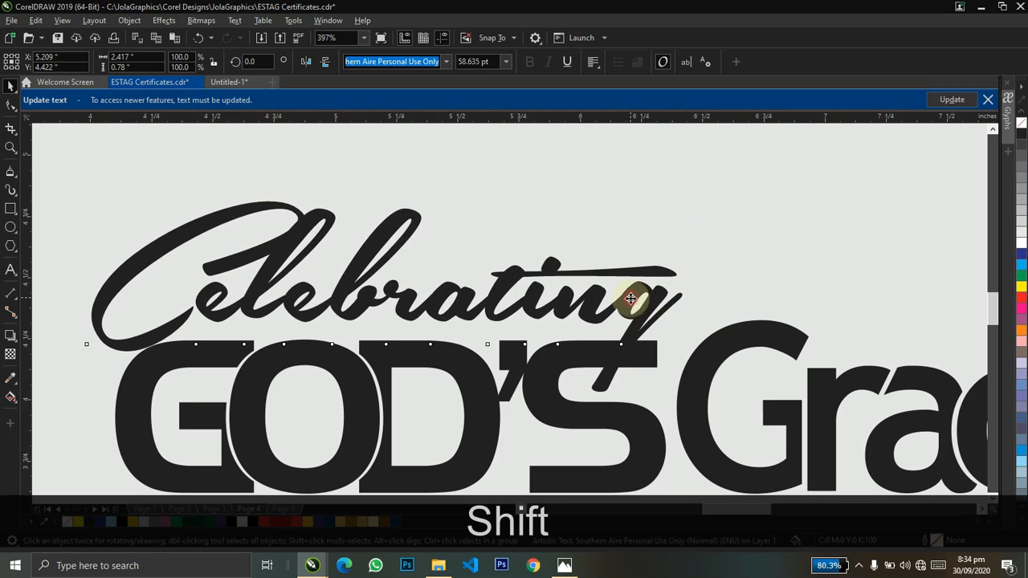
{"action": "left_click_drag", "start_coordinate": [630, 298], "coordinate": [634, 309]}
{"action": "key", "text": "shift+z"}
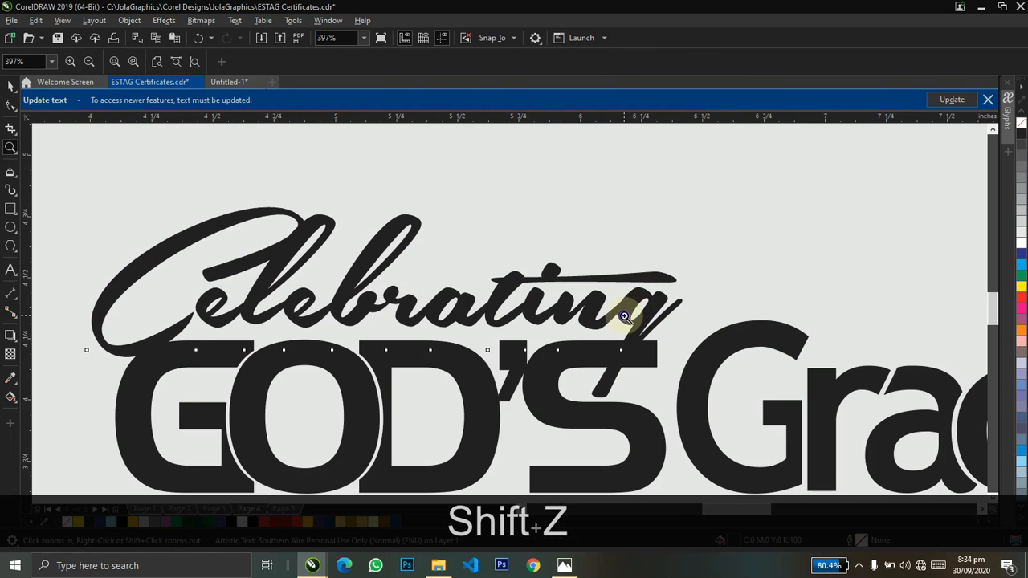
{"action": "left_click", "coordinate": [624, 315], "text": "shift"}
{"action": "left_click", "coordinate": [624, 314], "text": "shift"}
{"action": "key", "text": "ctrl+space"}
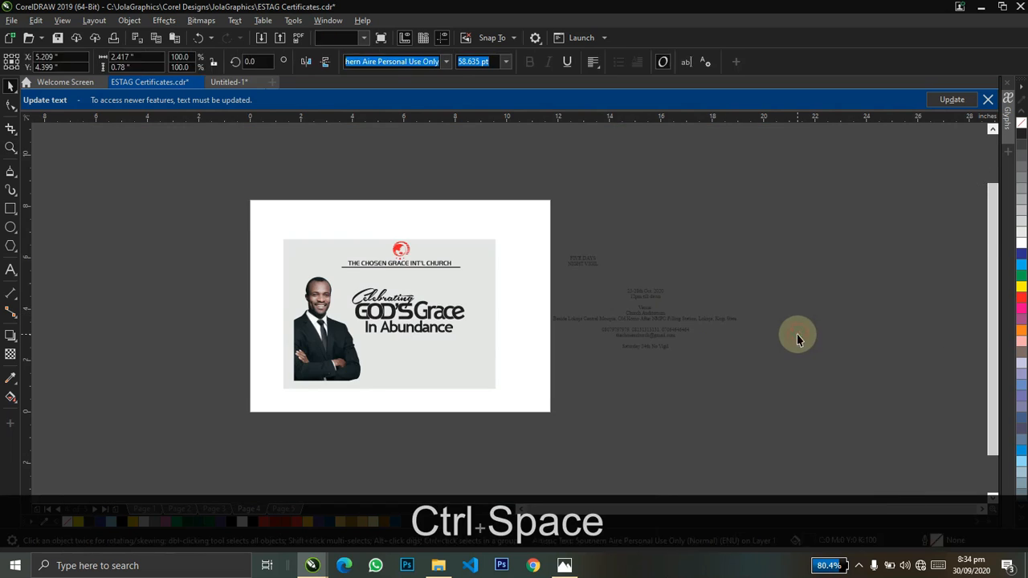
{"action": "key", "text": "F4"}
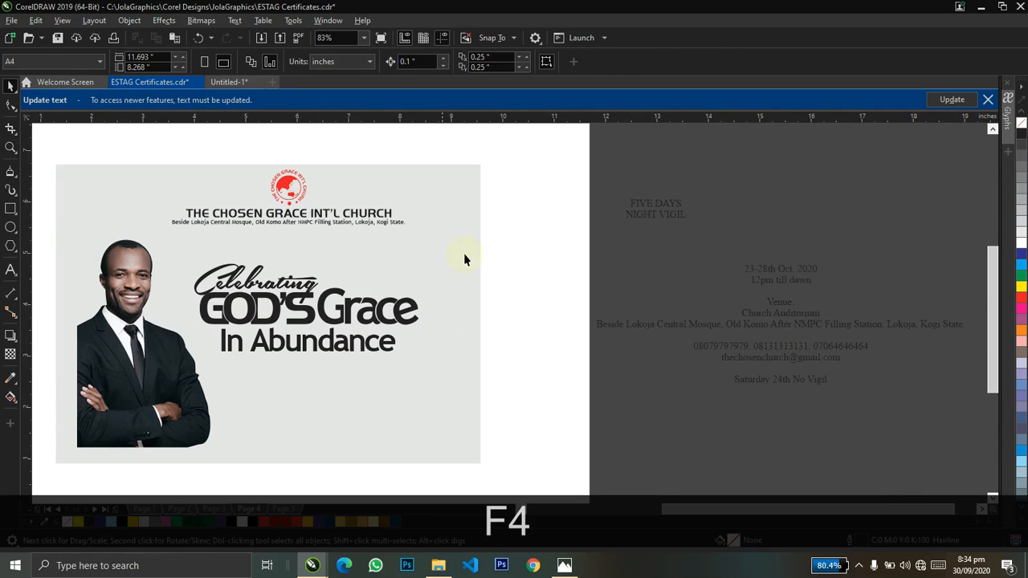
Draw a three-sided polygon about 0.48 by 0.42 inches and move it closer to the last letter of "Grace"
{"action": "key", "text": "z"}
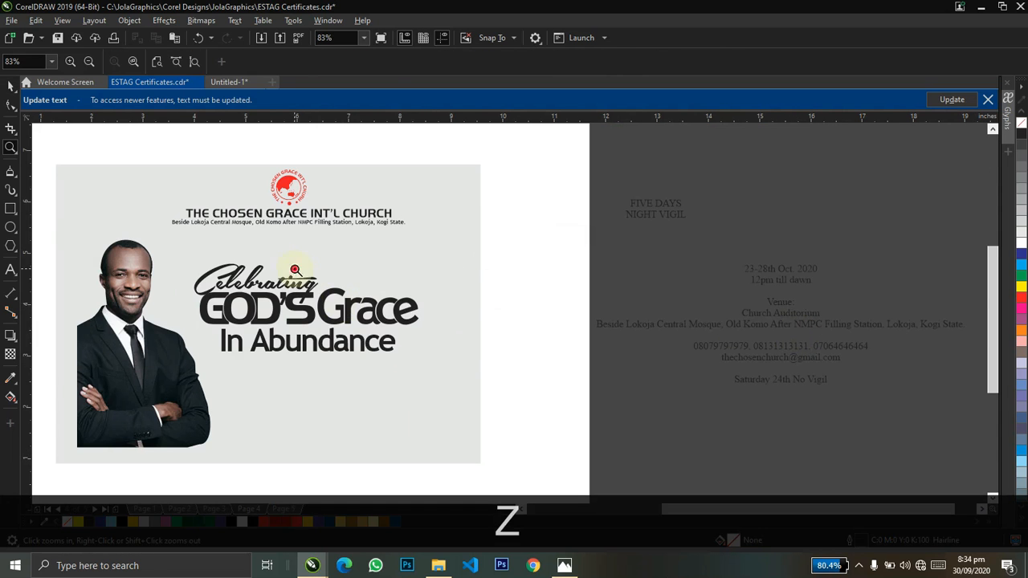
{"action": "left_click_drag", "start_coordinate": [294, 269], "coordinate": [554, 374]}
{"action": "key", "text": "ctrl+space"}
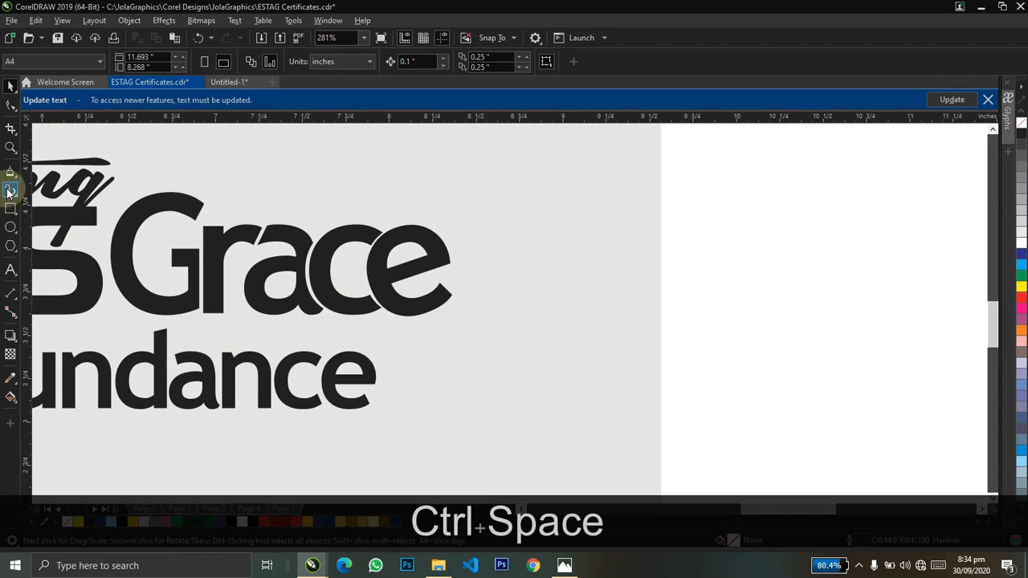
{"action": "left_click", "coordinate": [11, 248]}
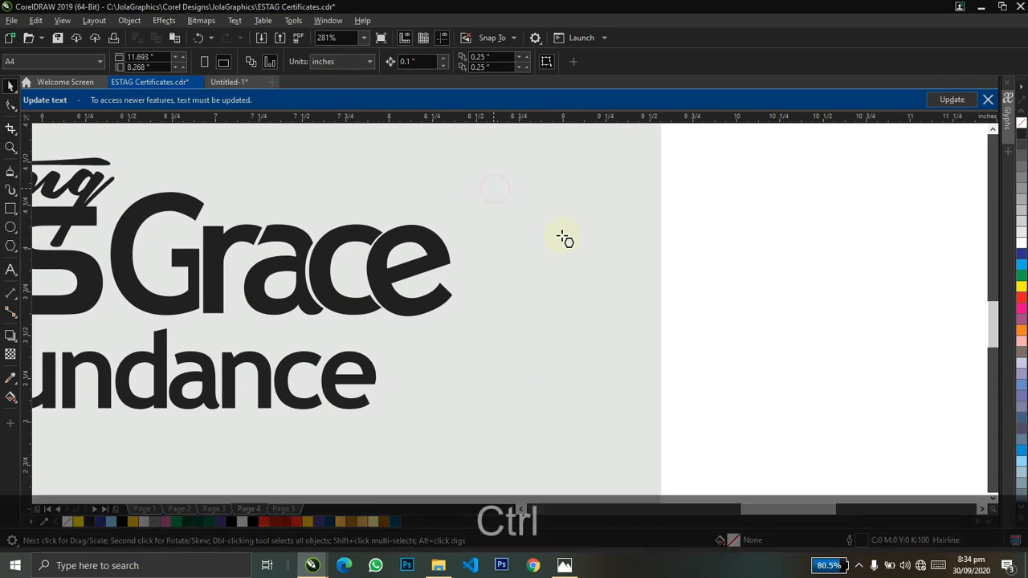
{"action": "left_click_drag", "start_coordinate": [497, 185], "coordinate": [590, 263]}
{"action": "key", "text": "space"}
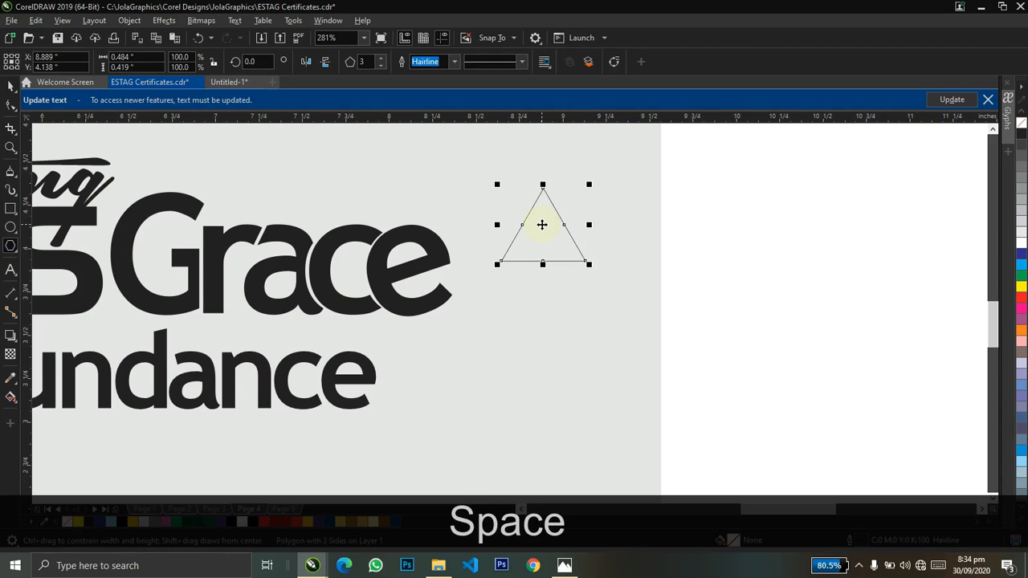
{"action": "left_click_drag", "start_coordinate": [542, 225], "coordinate": [505, 248]}
{"action": "left_click", "coordinate": [506, 248]}
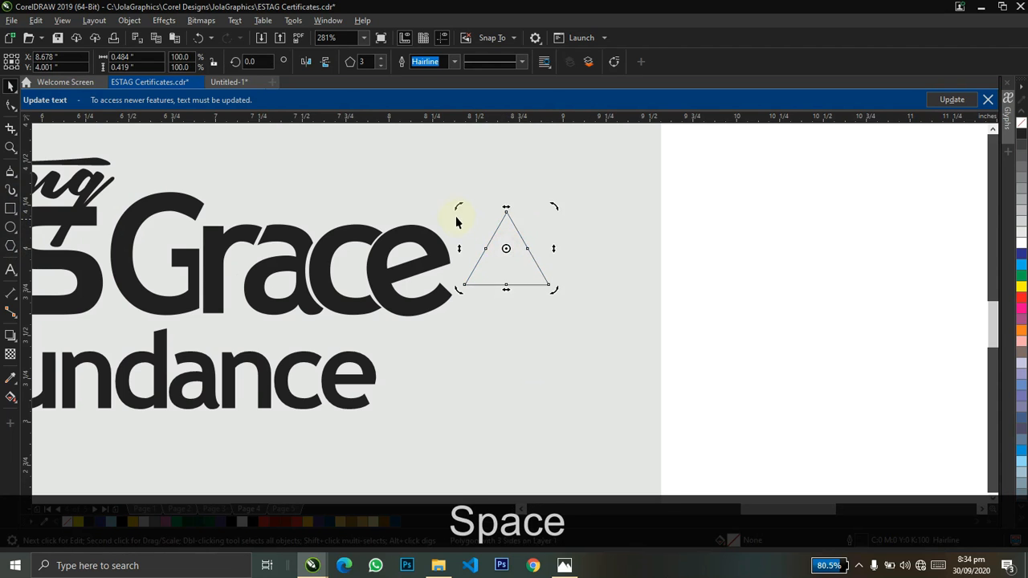
Shrink the triangle symmetrically about its centre to about 0.174 inches wide and 0.21 inches high
{"action": "left_click_drag", "start_coordinate": [458, 207], "coordinate": [511, 241]}
{"action": "key", "text": "ctrl+z"}
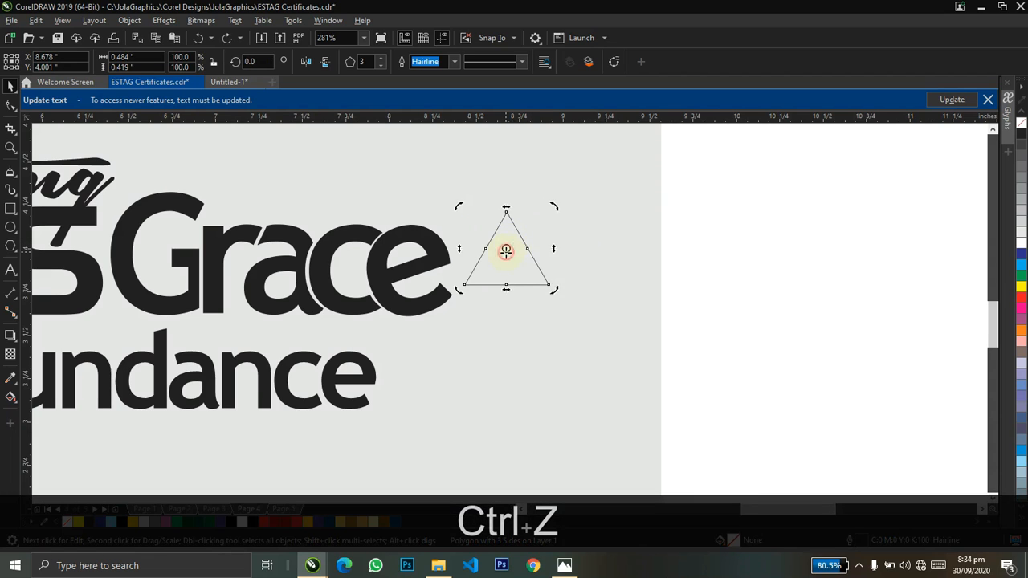
{"action": "left_click", "coordinate": [547, 254]}
{"action": "left_click_drag", "start_coordinate": [553, 248], "coordinate": [526, 258]}
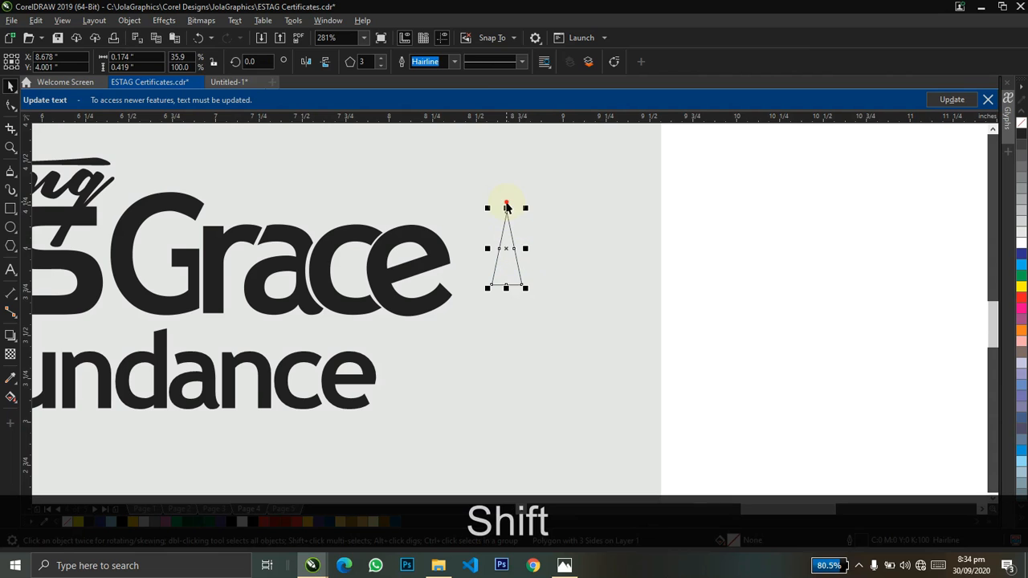
{"action": "left_click", "coordinate": [506, 205]}
{"action": "key", "text": "ctrl+shift+z"}
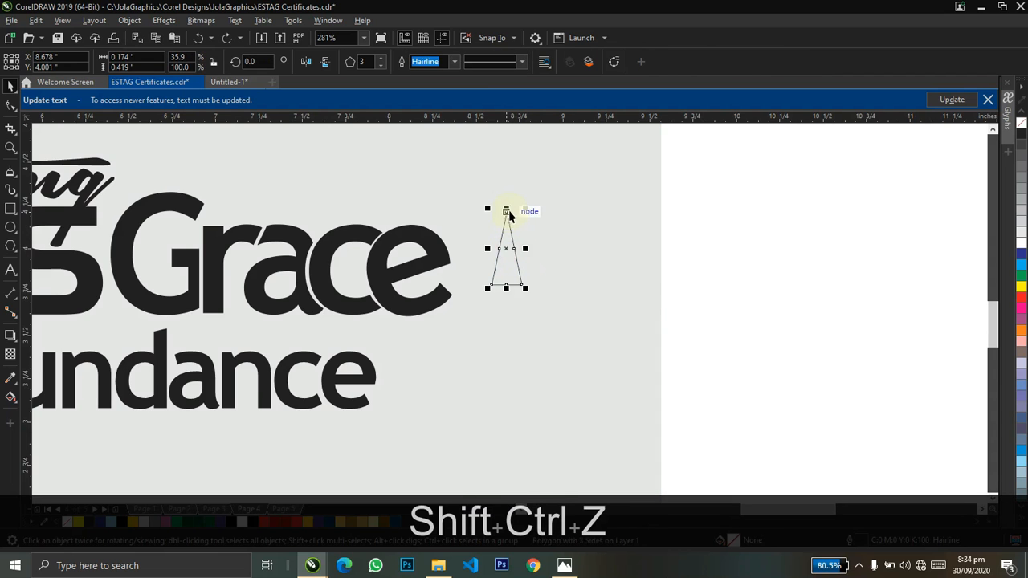
{"action": "left_click_drag", "start_coordinate": [507, 210], "coordinate": [506, 233]}
Narrow the triangle further, symmetrically about its centre, to about 0.139 inches wide
{"action": "key", "text": "shift+z"}
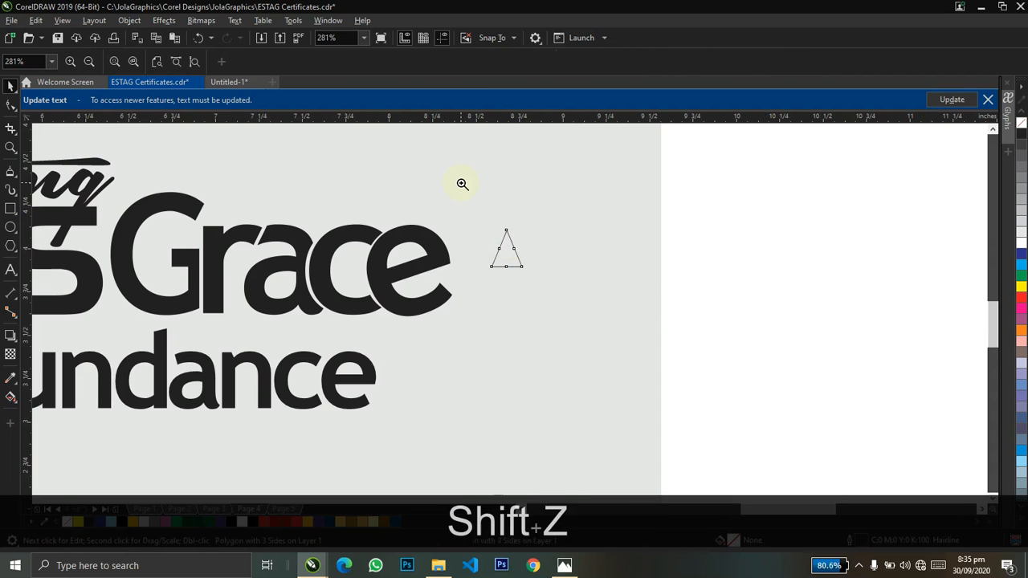
{"action": "left_click_drag", "start_coordinate": [442, 182], "coordinate": [601, 290]}
{"action": "key", "text": "ctrl+space"}
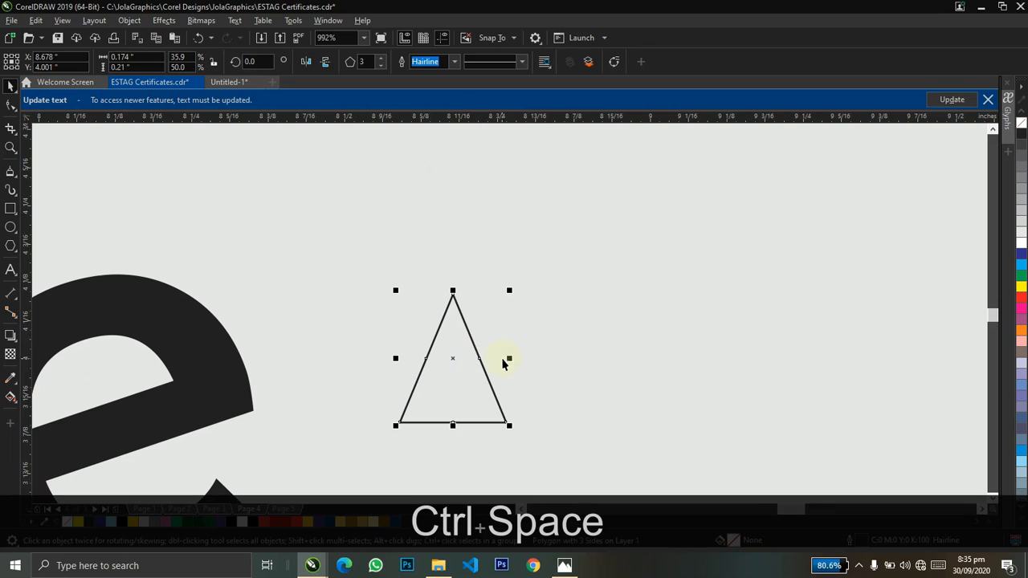
{"action": "left_click_drag", "start_coordinate": [505, 359], "coordinate": [496, 358]}
{"action": "left_click", "coordinate": [457, 373]}
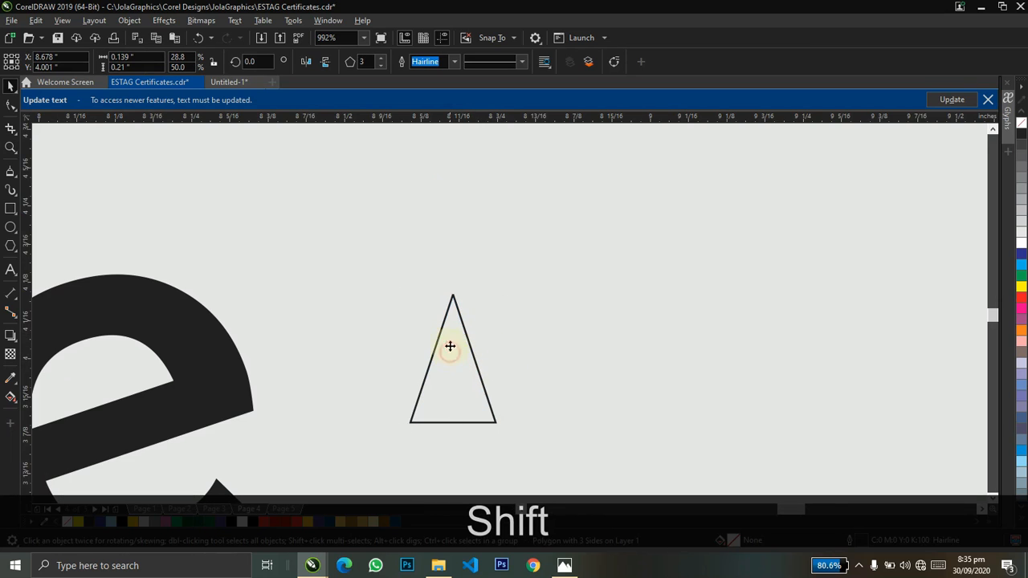
{"action": "left_click", "coordinate": [450, 346]}
{"action": "key", "text": "ctrl+z"}
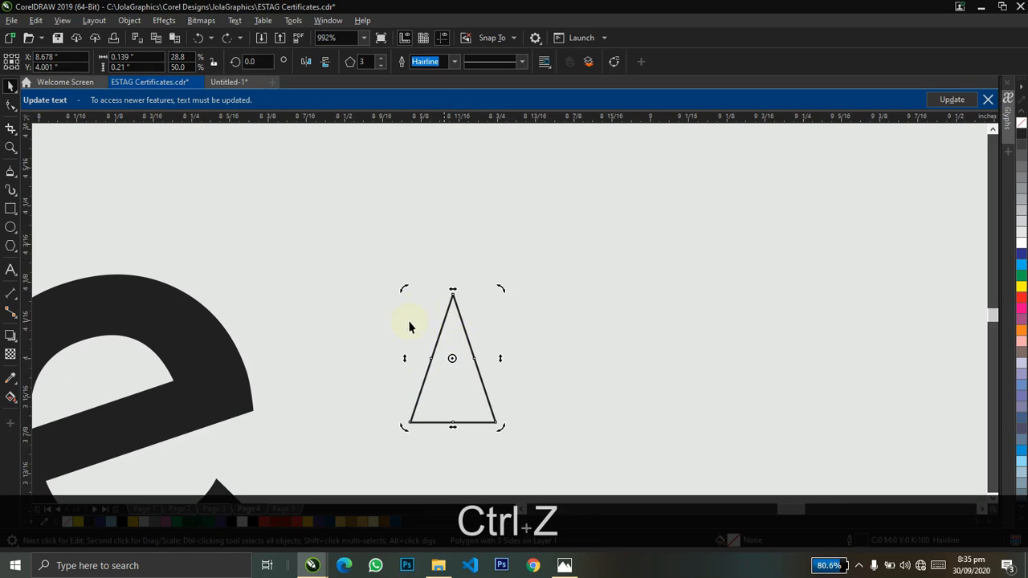
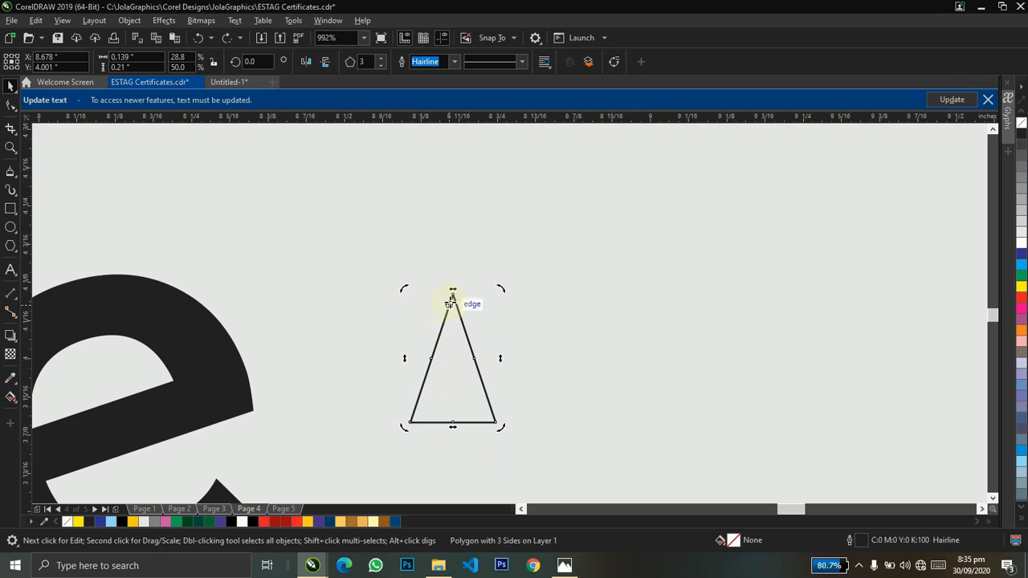
Move the triangle's rotation centre to its apex, make a copy rotated about 54.9°, and repeat it for a fan of three triangles
{"action": "left_click", "coordinate": [448, 338]}
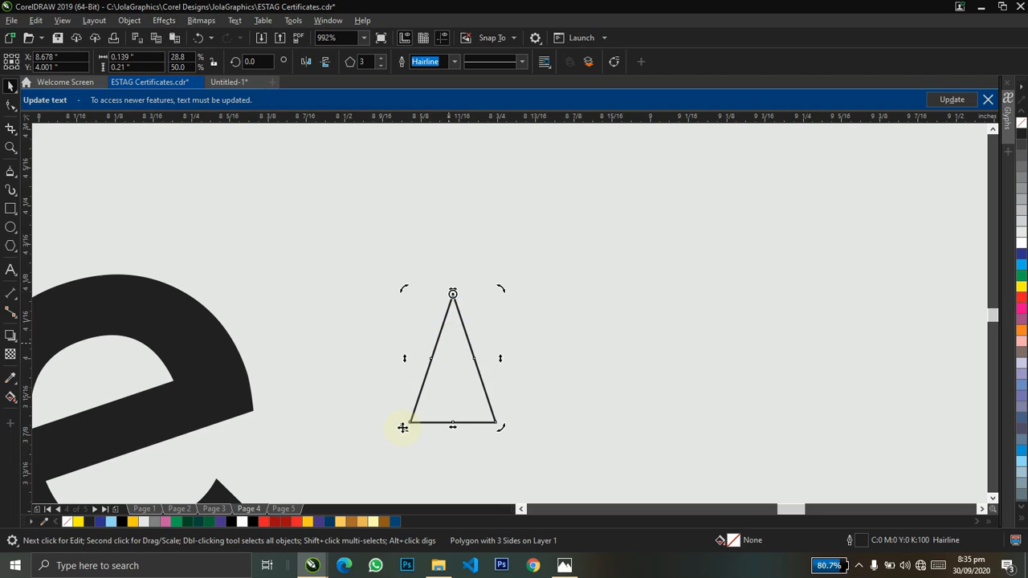
{"action": "left_click_drag", "start_coordinate": [406, 428], "coordinate": [532, 408]}
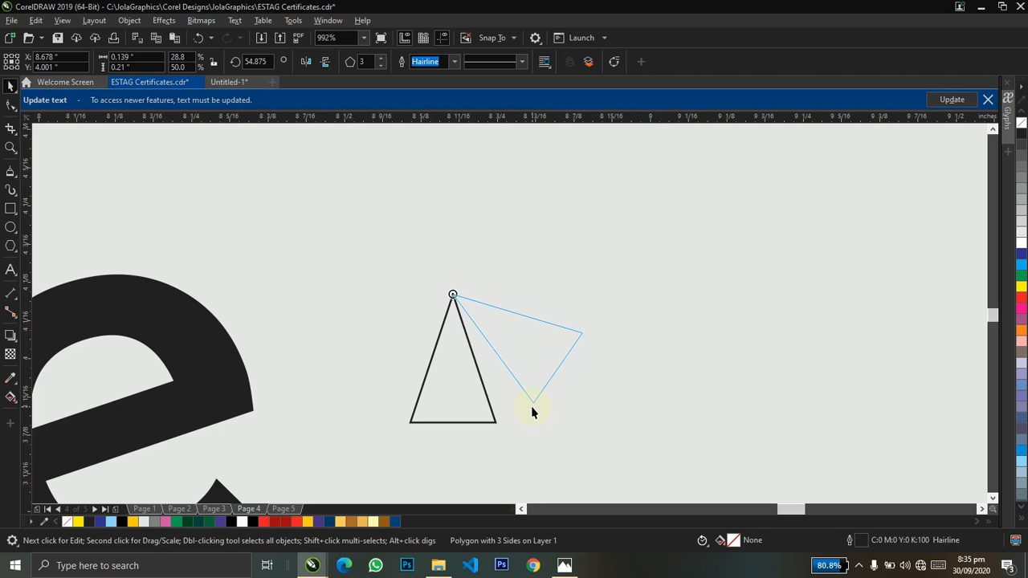
{"action": "left_click_drag", "start_coordinate": [531, 406], "coordinate": [531, 405]}
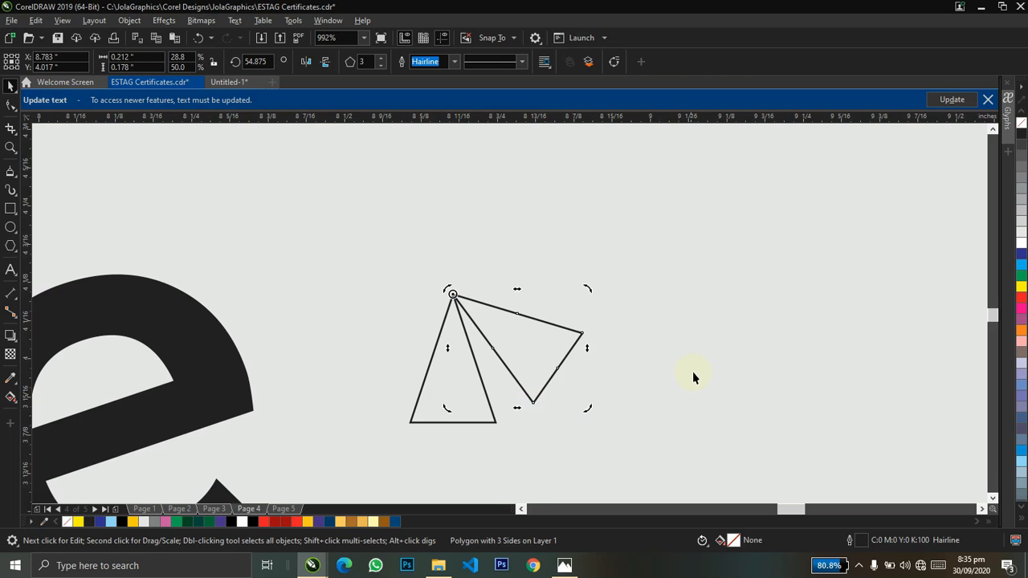
{"action": "key", "text": "ctrl+r"}
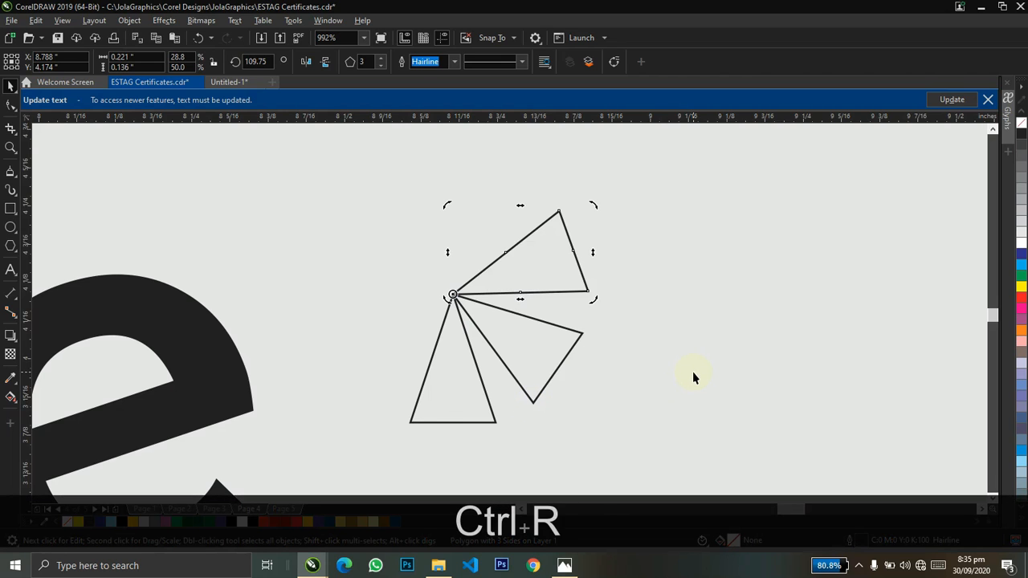
Group the three triangles and rotate the group by about 35.7°
{"action": "left_click", "coordinate": [521, 347], "text": "shift"}
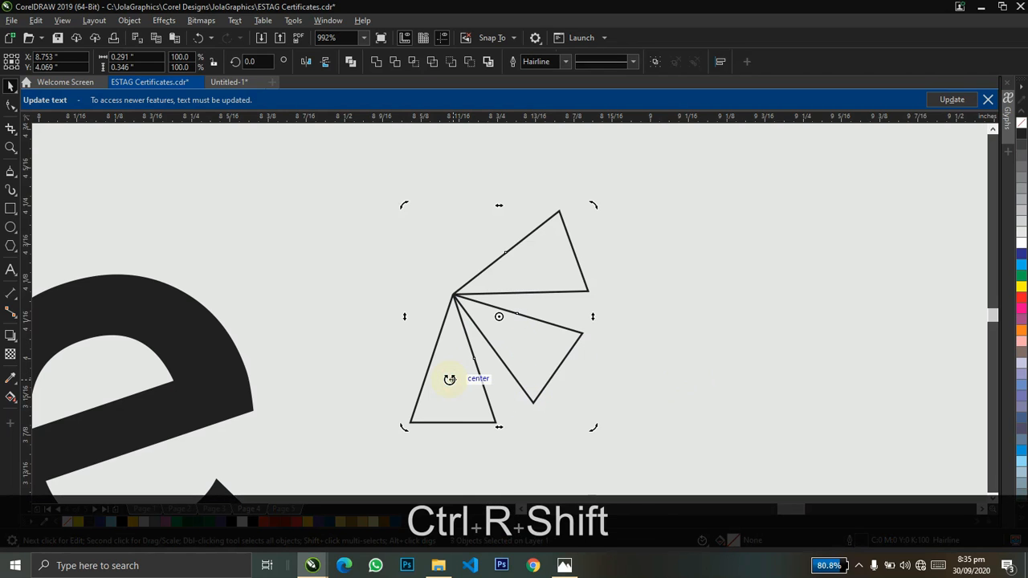
{"action": "key", "text": "ctrl+g"}
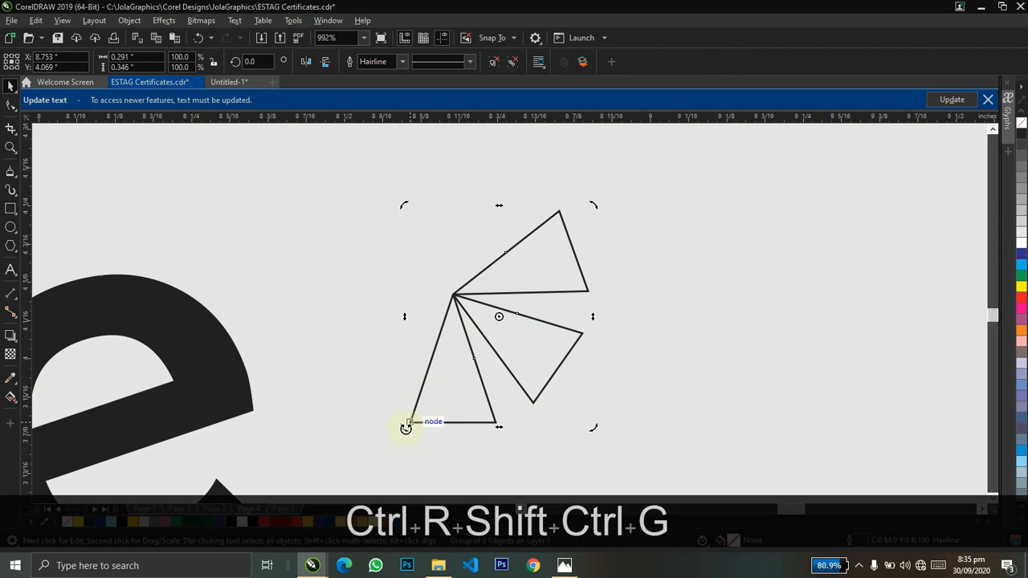
{"action": "left_click_drag", "start_coordinate": [406, 428], "coordinate": [489, 434]}
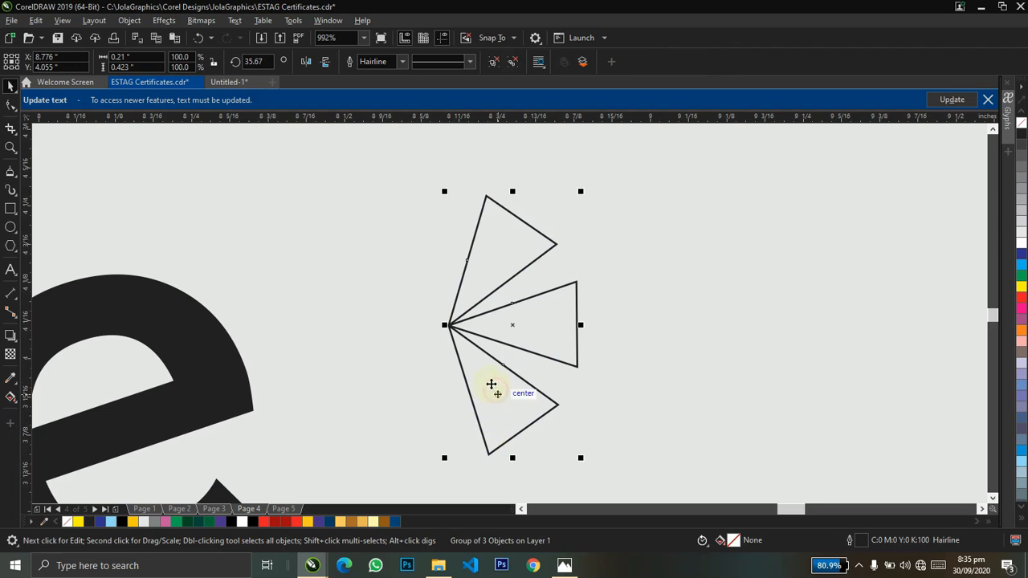
Place the triangle fan beside the "e" of "Grace", scaled to about 61.4% and turned to a rotation of about 47°
{"action": "left_click_drag", "start_coordinate": [490, 385], "coordinate": [313, 394]}
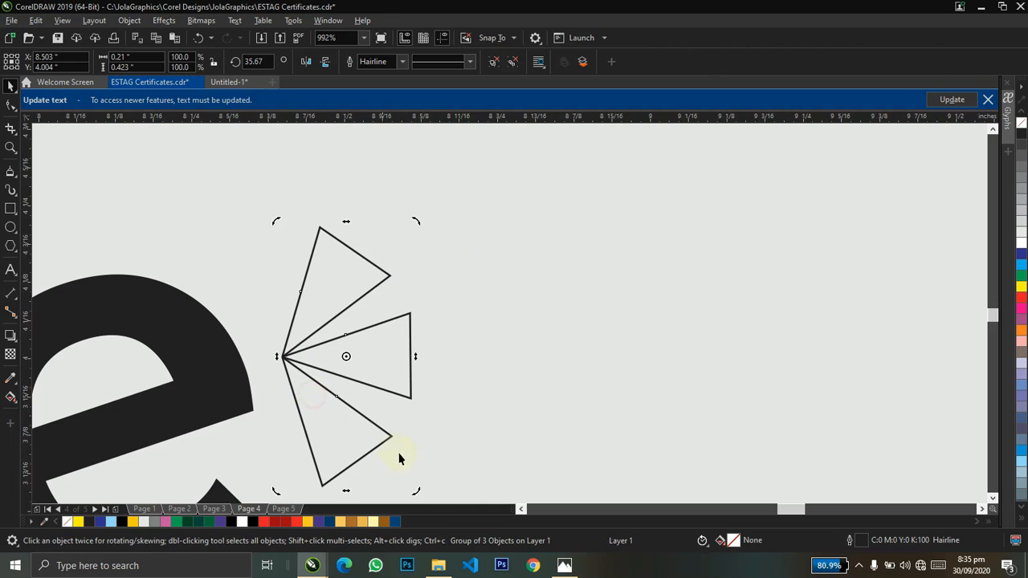
{"action": "left_click_drag", "start_coordinate": [417, 492], "coordinate": [395, 442]}
{"action": "left_click", "coordinate": [341, 437]}
{"action": "left_click_drag", "start_coordinate": [354, 406], "coordinate": [326, 403]}
{"action": "left_click", "coordinate": [423, 388]}
Move the upper and lower triangles within the group slightly outward to open gaps around the middle one
{"action": "left_click", "coordinate": [294, 318]}
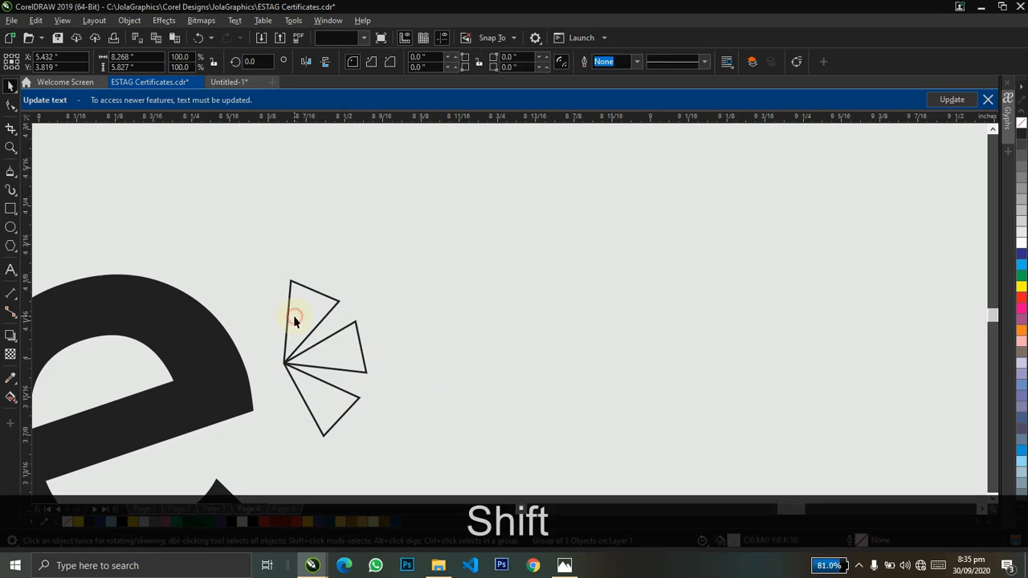
{"action": "left_click", "coordinate": [294, 315], "text": "ctrl"}
{"action": "key", "text": "ctrl+Up"}
{"action": "key", "text": "ctrl+Down"}
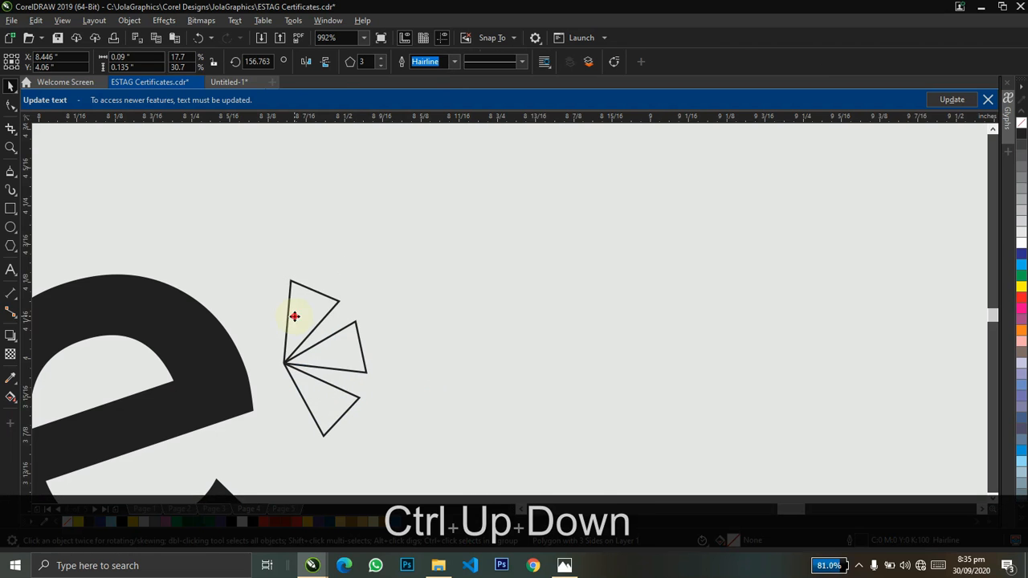
{"action": "left_click", "coordinate": [322, 392], "text": "ctrl"}
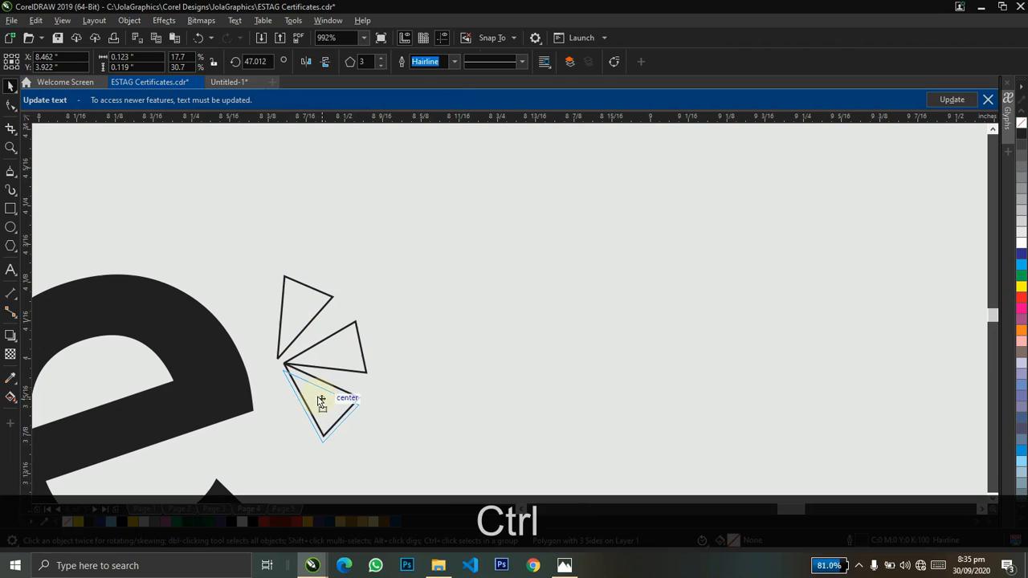
{"action": "left_click_drag", "start_coordinate": [321, 402], "coordinate": [324, 405]}
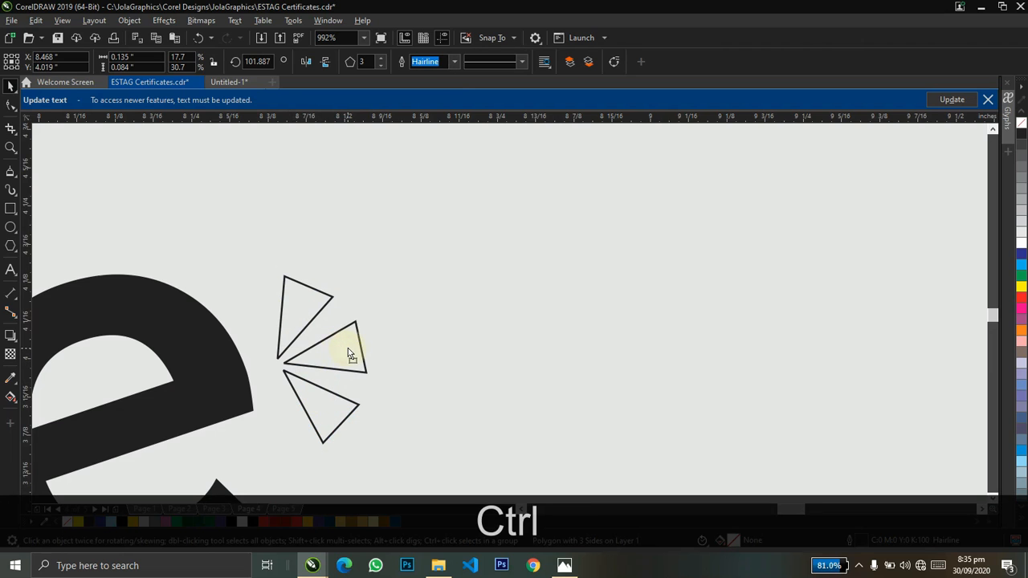
Move the triangle fan closer to the outer edge of the "e" in "Grace"
{"action": "key", "text": "z"}
{"action": "right_click", "coordinate": [430, 372]}
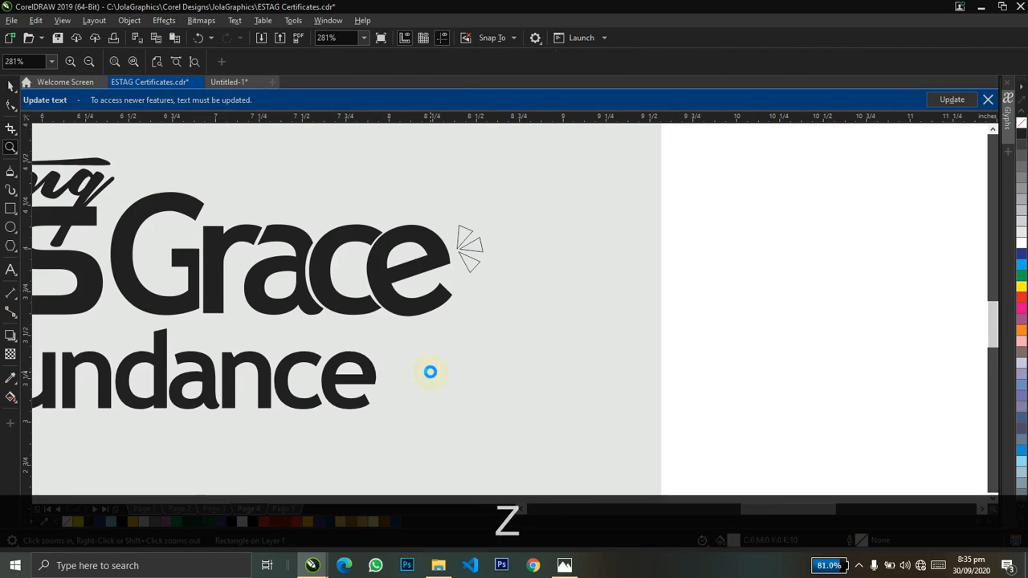
{"action": "left_click_drag", "start_coordinate": [348, 202], "coordinate": [610, 331]}
{"action": "key", "text": "ctrl+space"}
{"action": "left_click_drag", "start_coordinate": [484, 284], "coordinate": [468, 288]}
Try to move the "Grace" lettering together with the triangle fan, and undo the move
{"action": "left_click", "coordinate": [408, 299], "text": "shift"}
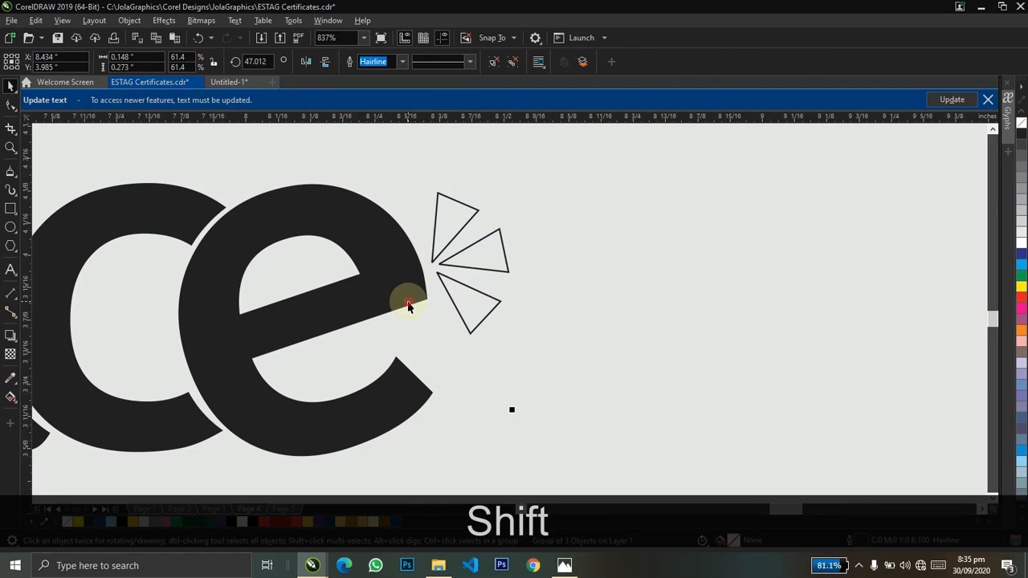
{"action": "key", "text": "z"}
{"action": "key", "text": "ctrl+space"}
{"action": "right_click", "coordinate": [428, 113]}
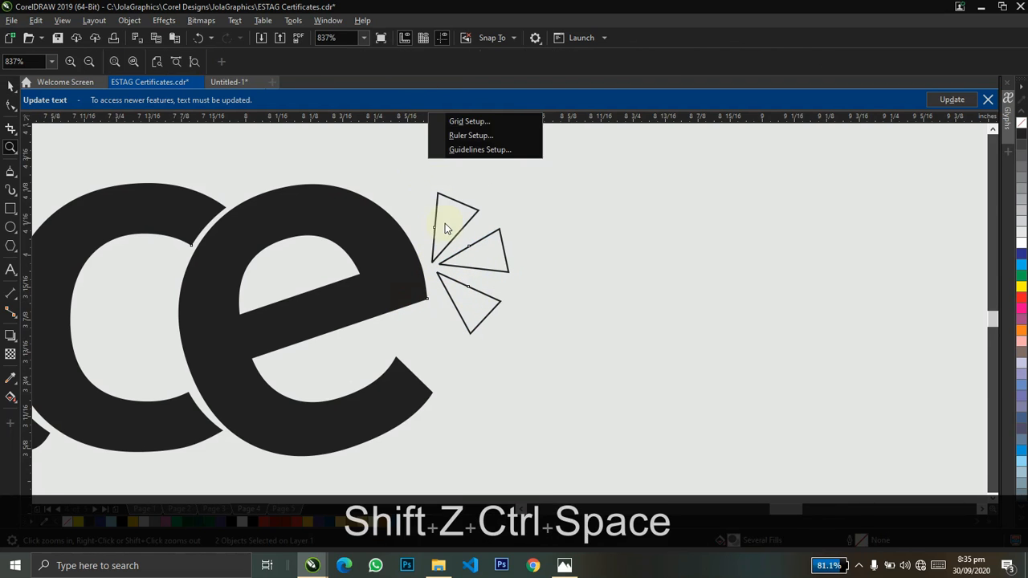
{"action": "left_click", "coordinate": [446, 224]}
{"action": "key", "text": "z"}
{"action": "right_click", "coordinate": [460, 240]}
{"action": "right_click", "coordinate": [460, 241]}
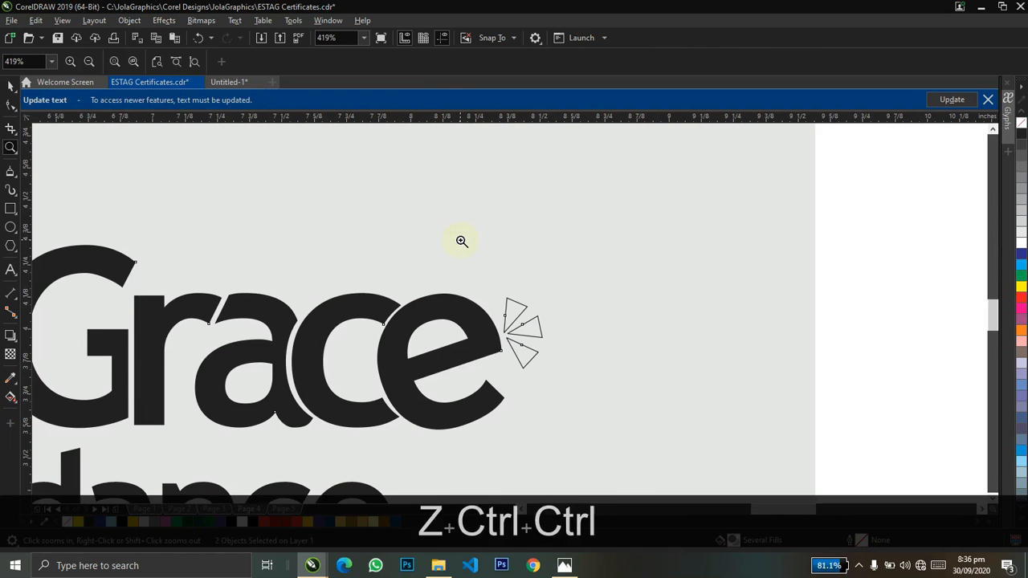
{"action": "key", "text": "ctrl+space"}
{"action": "left_click_drag", "start_coordinate": [482, 328], "coordinate": [599, 324]}
{"action": "key", "text": "ctrl+z"}
{"action": "key", "text": "z"}
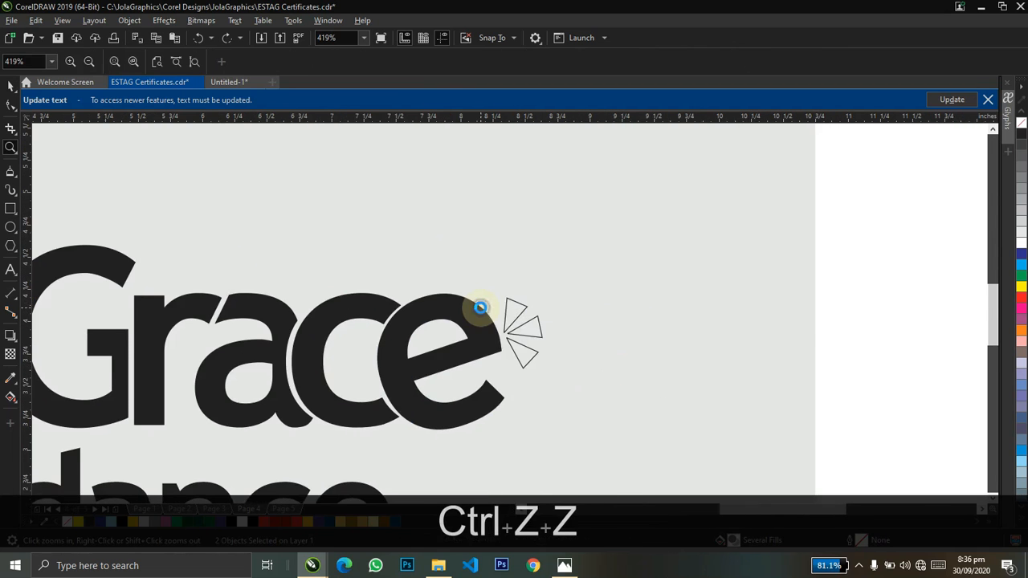
Weld the "Grace" letters and the triangle fan beside them into one object
{"action": "right_click", "coordinate": [482, 307]}
{"action": "key", "text": "ctrl+space"}
{"action": "left_click", "coordinate": [814, 311]}
{"action": "left_click", "coordinate": [488, 312]}
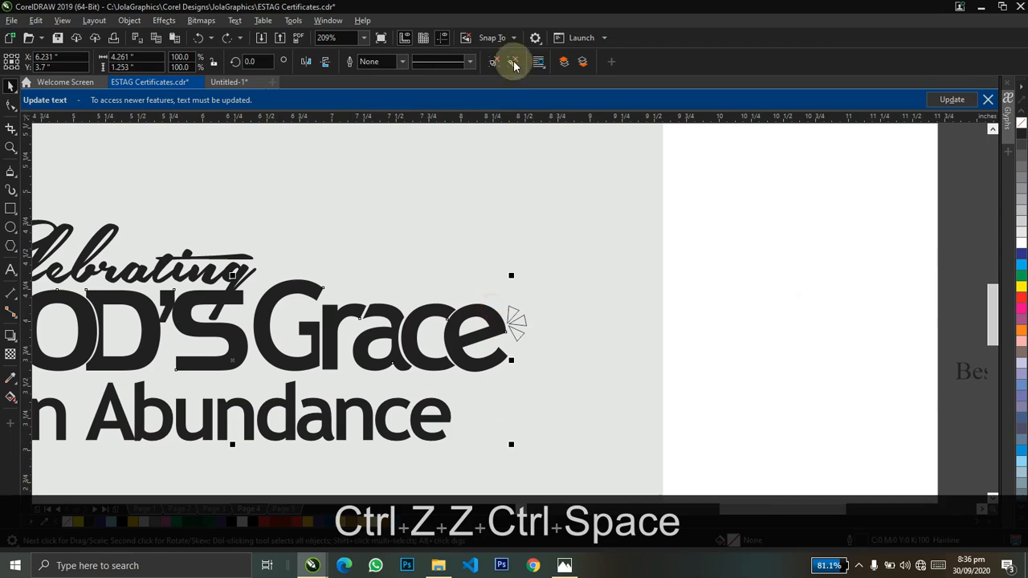
{"action": "left_click_drag", "start_coordinate": [801, 239], "coordinate": [323, 369]}
{"action": "left_click_drag", "start_coordinate": [249, 383], "coordinate": [249, 383]}
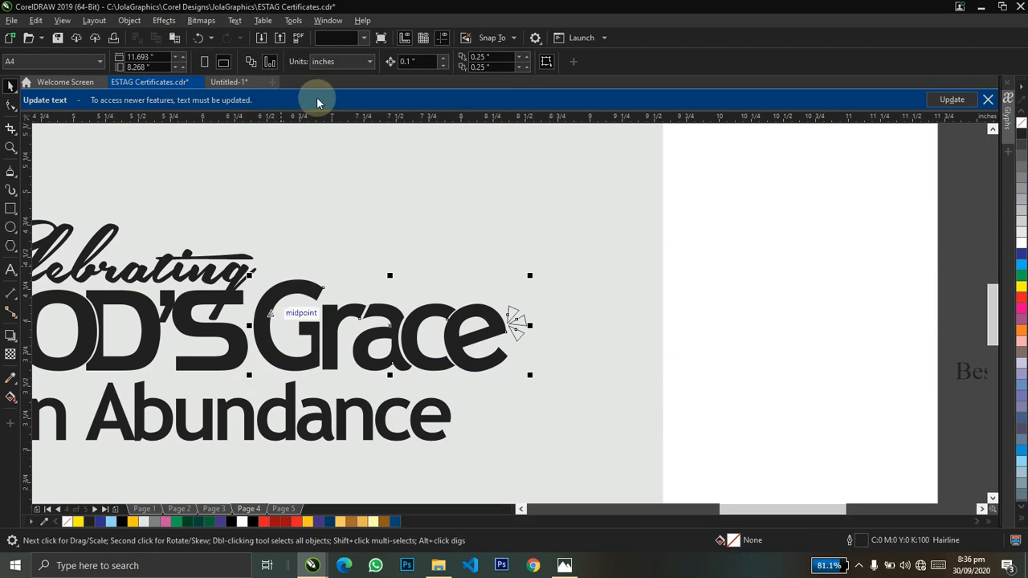
{"action": "left_click", "coordinate": [394, 62]}
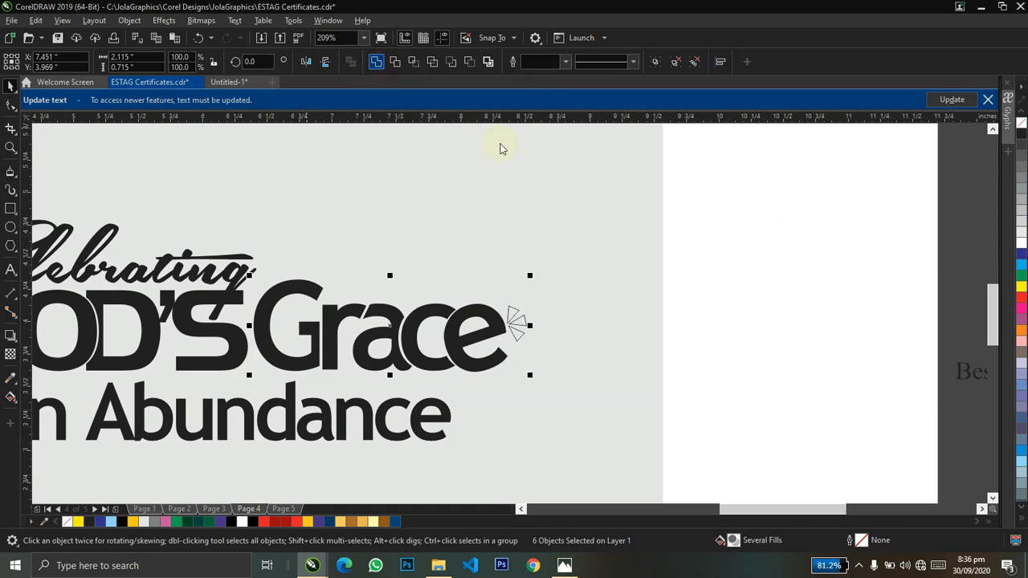
{"action": "left_click", "coordinate": [730, 271]}
Weld the separate letters and apostrophe of "GOD'S" into one object
{"action": "key", "text": "z"}
{"action": "right_click", "coordinate": [625, 318]}
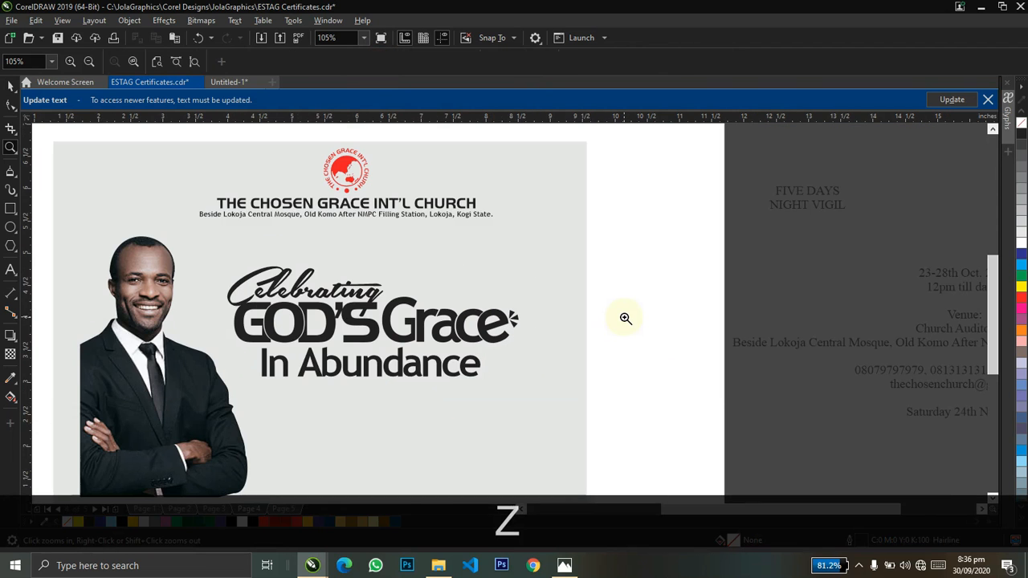
{"action": "left_click_drag", "start_coordinate": [91, 198], "coordinate": [501, 420]}
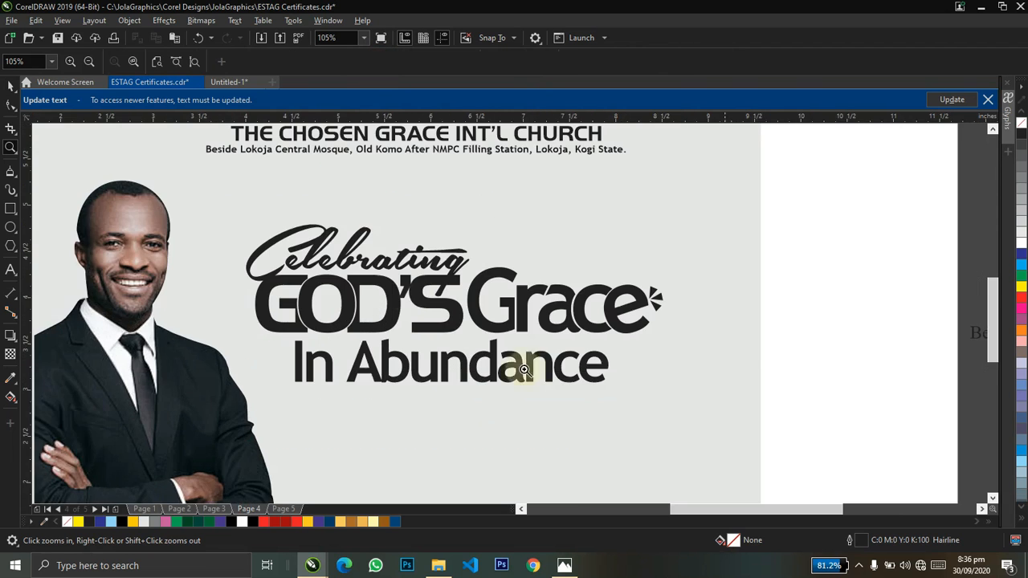
{"action": "key", "text": "ctrl+space"}
{"action": "left_click", "coordinate": [395, 306]}
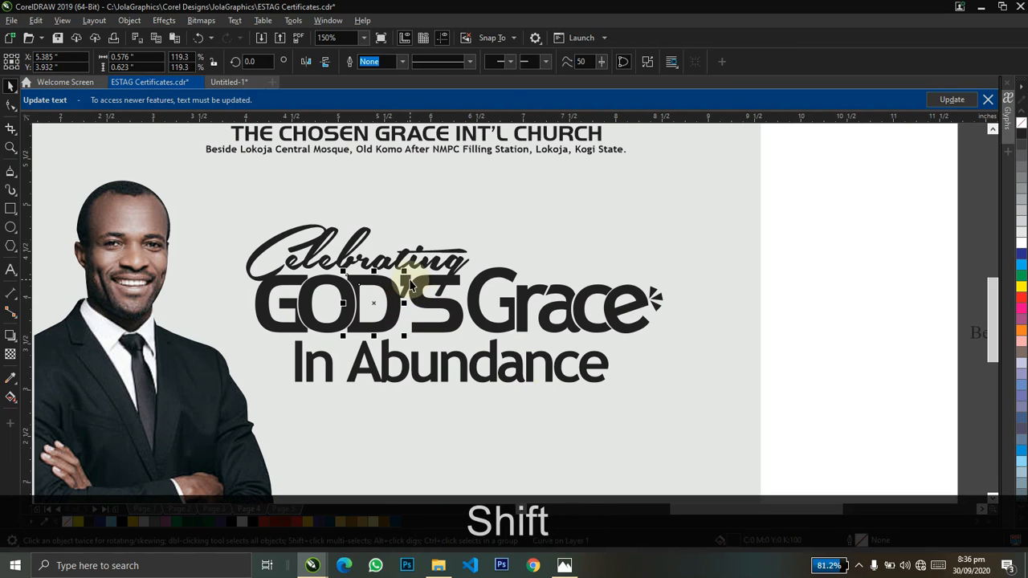
{"action": "left_click", "coordinate": [419, 292], "text": "shift"}
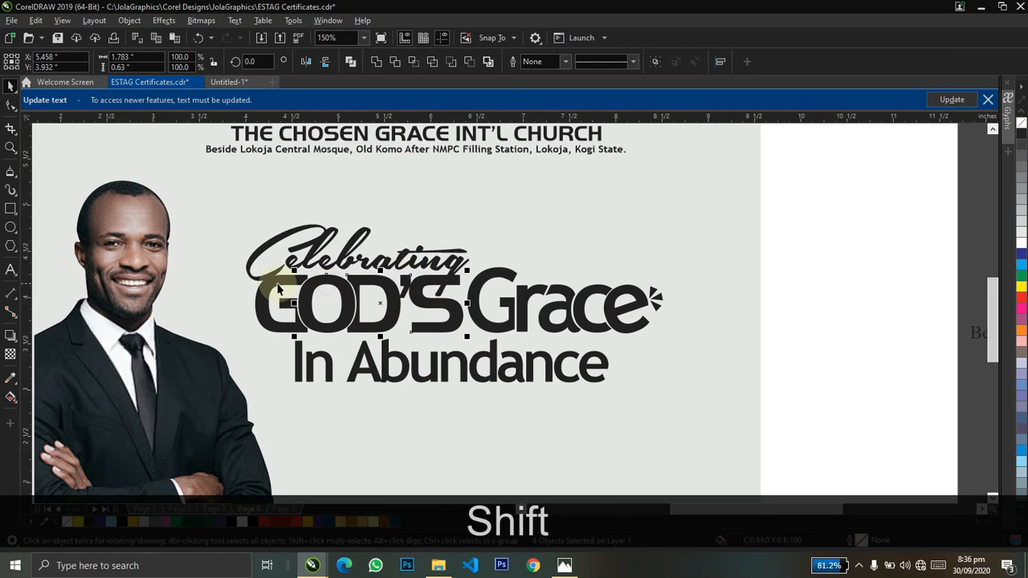
{"action": "left_click", "coordinate": [376, 62]}
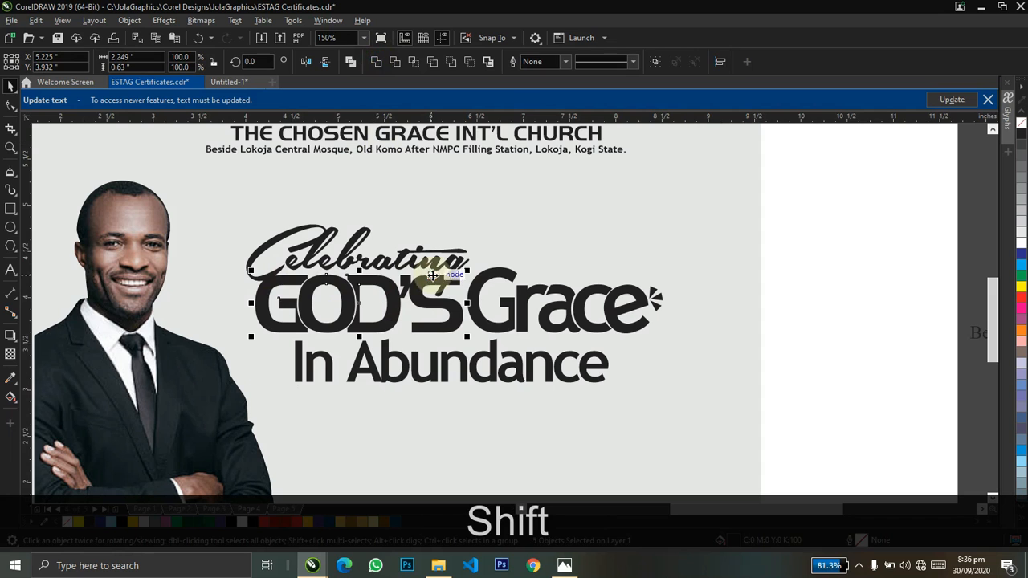
Break apart the "In Abundance" text line
{"action": "key", "text": "z"}
{"action": "right_click", "coordinate": [446, 375]}
{"action": "key", "text": "ctrl+space"}
{"action": "key", "text": "z"}
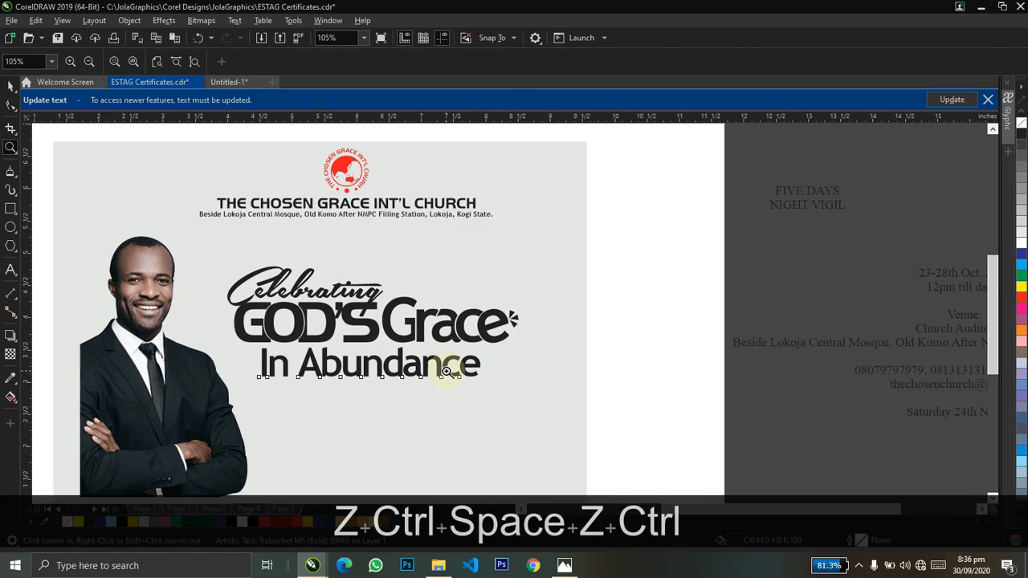
{"action": "key", "text": "ctrl+space"}
{"action": "key", "text": "ctrl+k"}
Align the man's photo to the bottom and left edges of the grey background and enlarge it to about 394.2% scale
{"action": "key", "text": "z"}
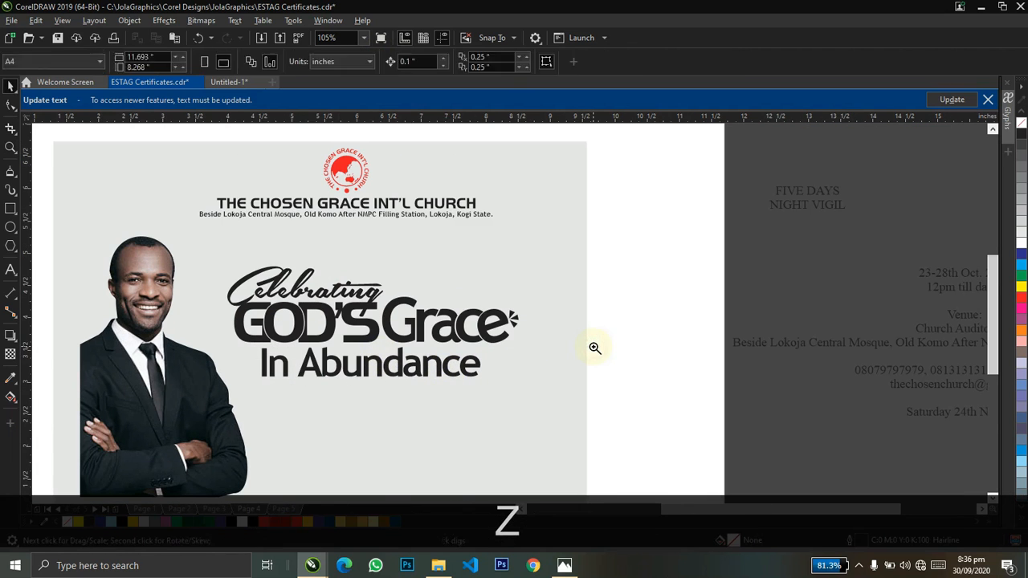
{"action": "right_click", "coordinate": [592, 347]}
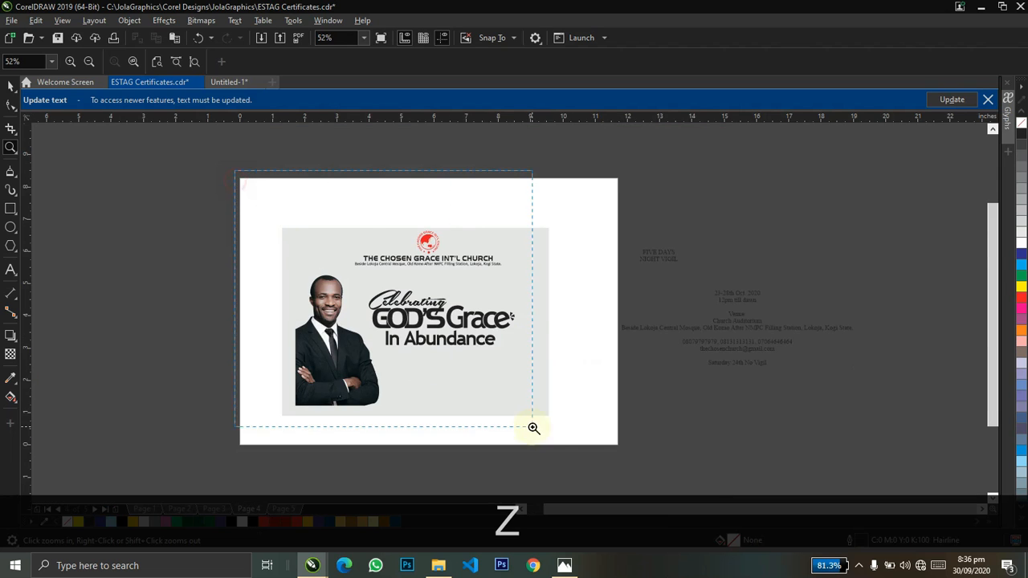
{"action": "left_click_drag", "start_coordinate": [533, 428], "coordinate": [532, 423]}
{"action": "key", "text": "ctrl+space"}
{"action": "left_click", "coordinate": [515, 424]}
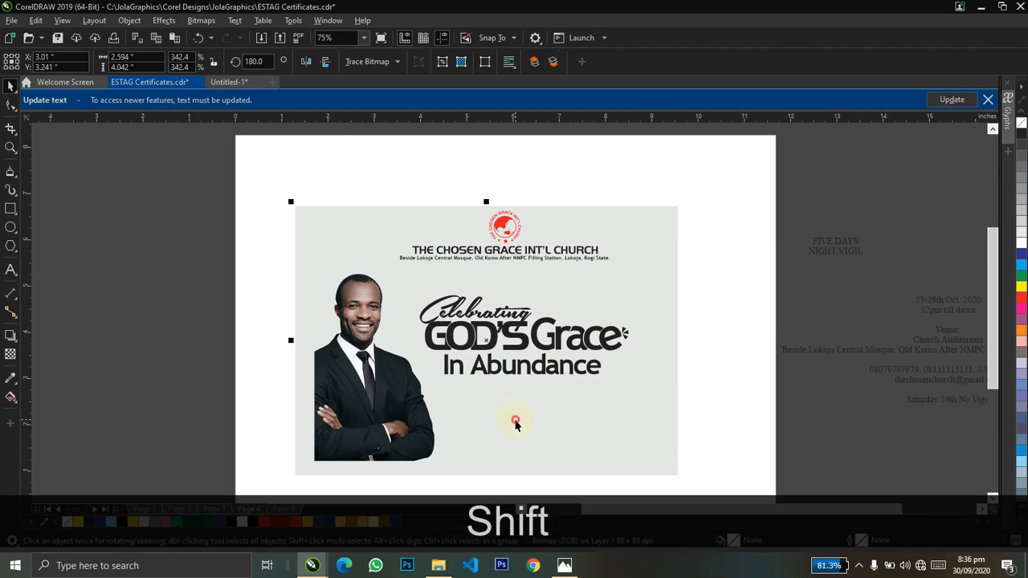
{"action": "key", "text": "b"}
{"action": "key", "text": "l"}
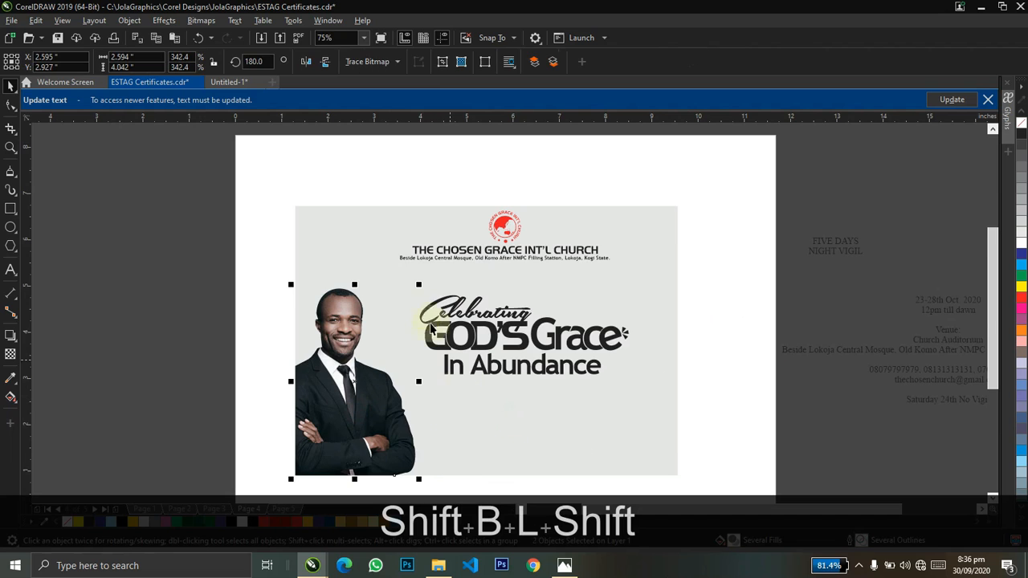
{"action": "left_click_drag", "start_coordinate": [419, 286], "coordinate": [438, 254]}
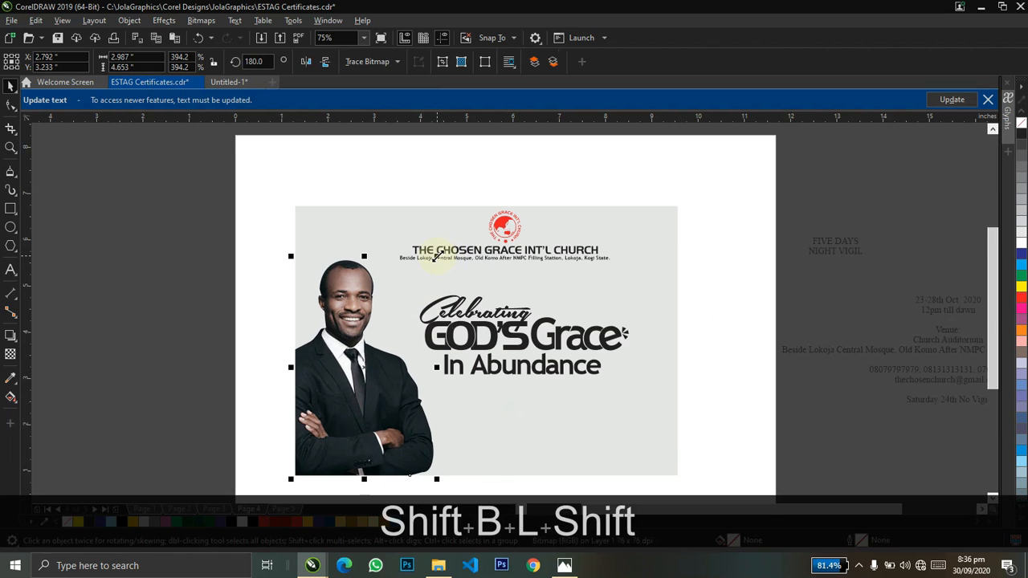
Enlarge the whole "Celebrating GOD'S Grace In Abundance" title toward the man's photo to about 4.933 by 1.877 inches
{"action": "left_click", "coordinate": [470, 323]}
{"action": "left_click_drag", "start_coordinate": [706, 284], "coordinate": [452, 394]}
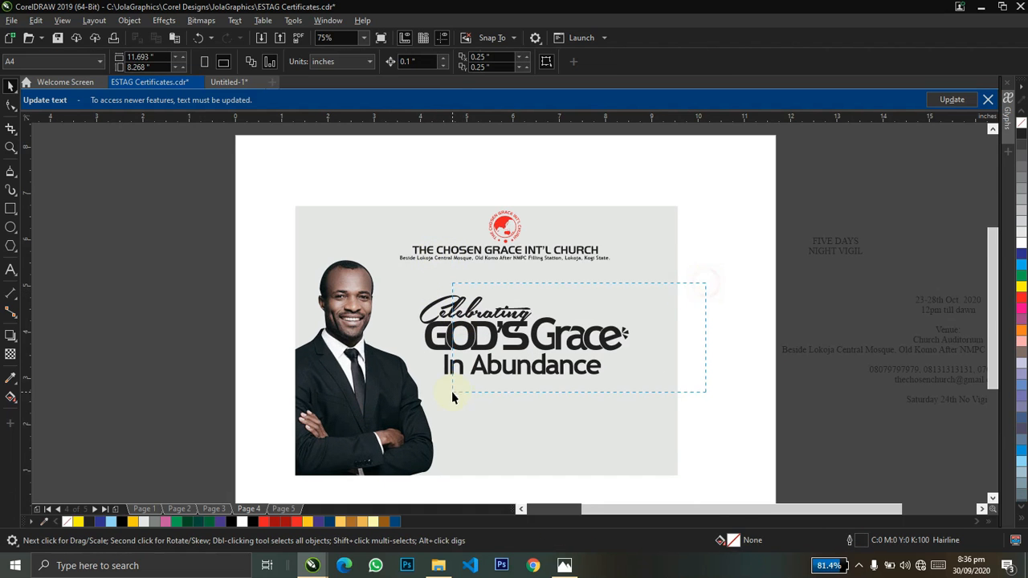
{"action": "left_click_drag", "start_coordinate": [384, 402], "coordinate": [469, 342]}
{"action": "left_click", "coordinate": [469, 342]}
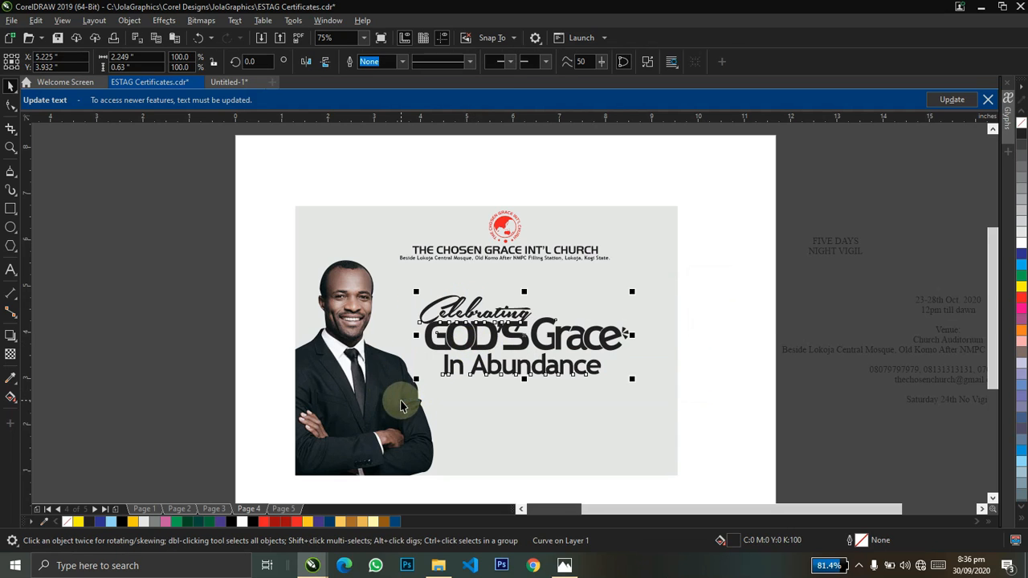
{"action": "left_click_drag", "start_coordinate": [416, 379], "coordinate": [397, 386]}
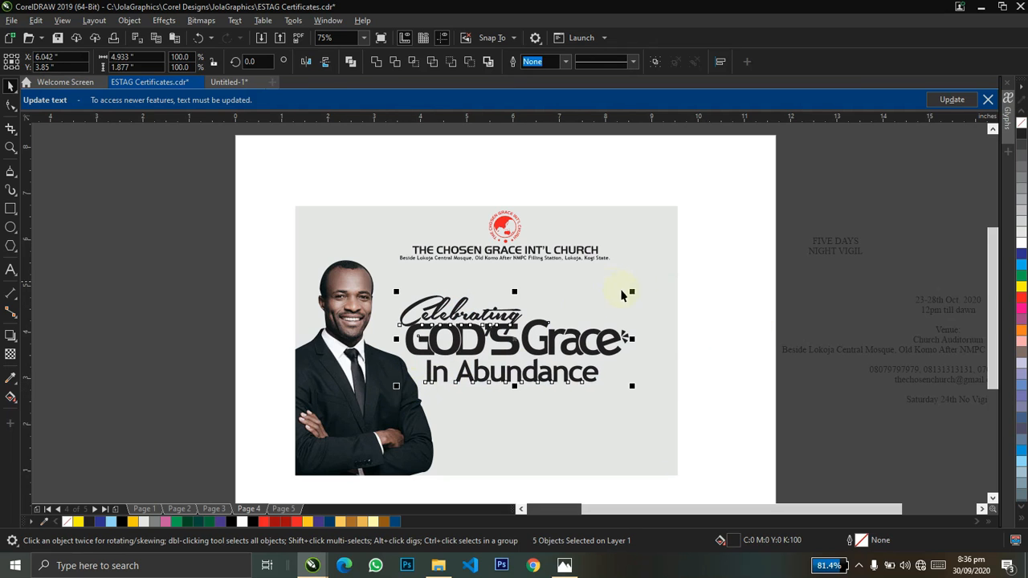
Undo the last change to the grey background and enlarge the whole title slightly toward its upper-right corner
{"action": "key", "text": "ctrl+z"}
{"action": "key", "text": "ctrl+z"}
{"action": "key", "text": "ctrl+z"}
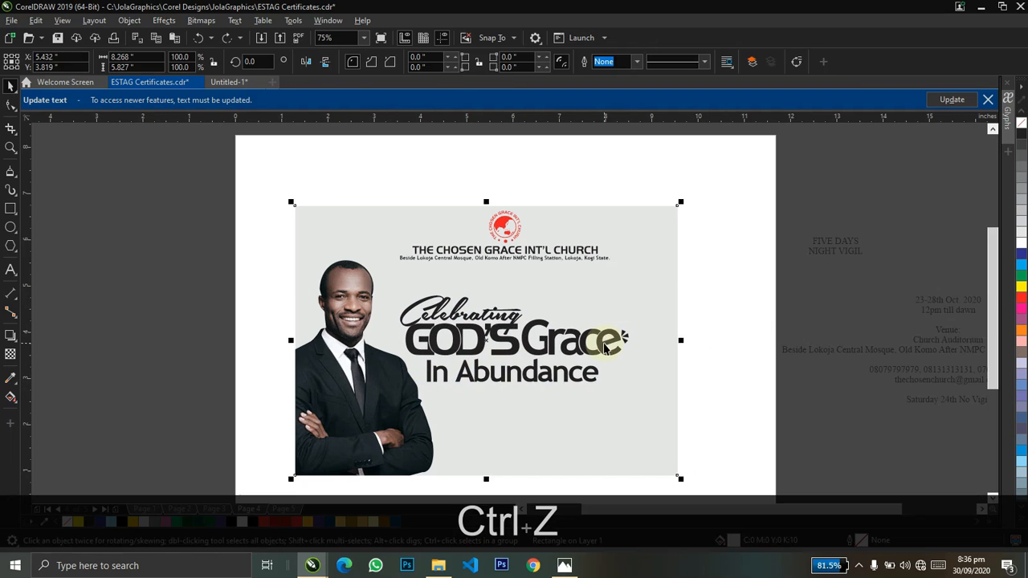
{"action": "left_click_drag", "start_coordinate": [419, 418], "coordinate": [393, 397]}
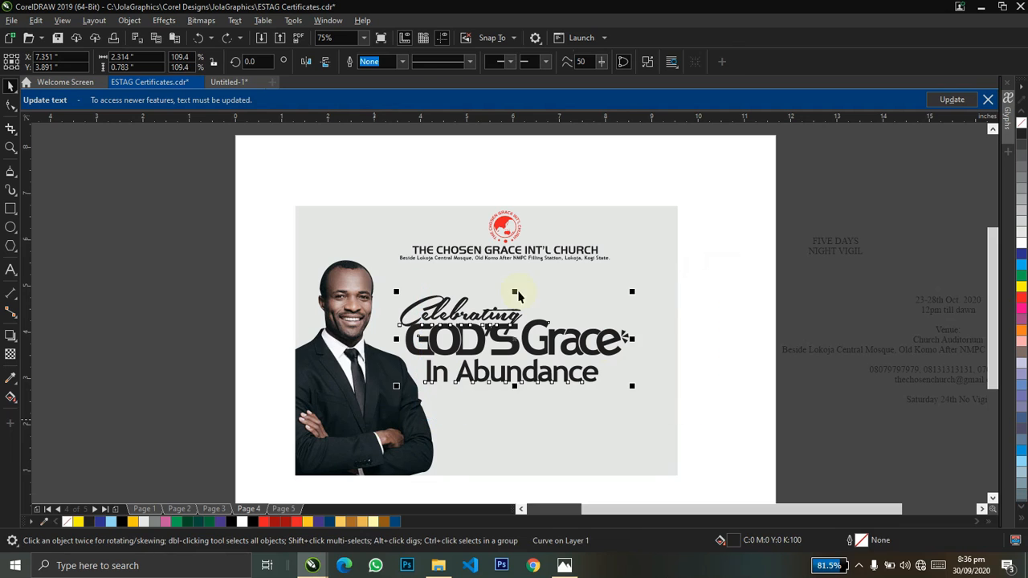
{"action": "left_click_drag", "start_coordinate": [634, 292], "coordinate": [647, 287]}
{"action": "left_click", "coordinate": [710, 298]}
{"action": "key", "text": "z"}
{"action": "key", "text": "ctrl+space"}
{"action": "key", "text": "z"}
{"action": "right_click", "coordinate": [710, 298]}
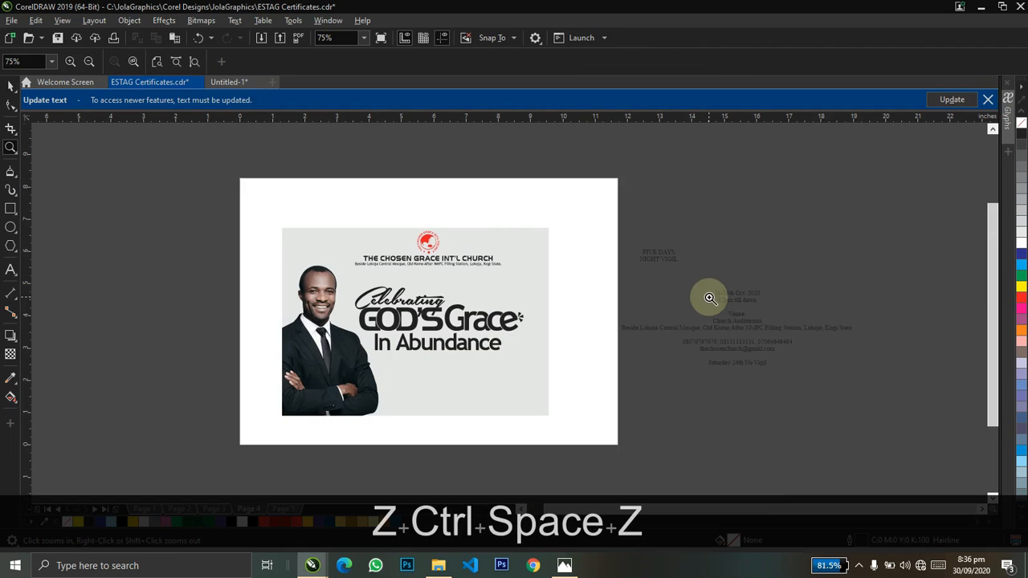
{"action": "left_click_drag", "start_coordinate": [245, 227], "coordinate": [695, 408]}
{"action": "key", "text": "ctrl+space"}
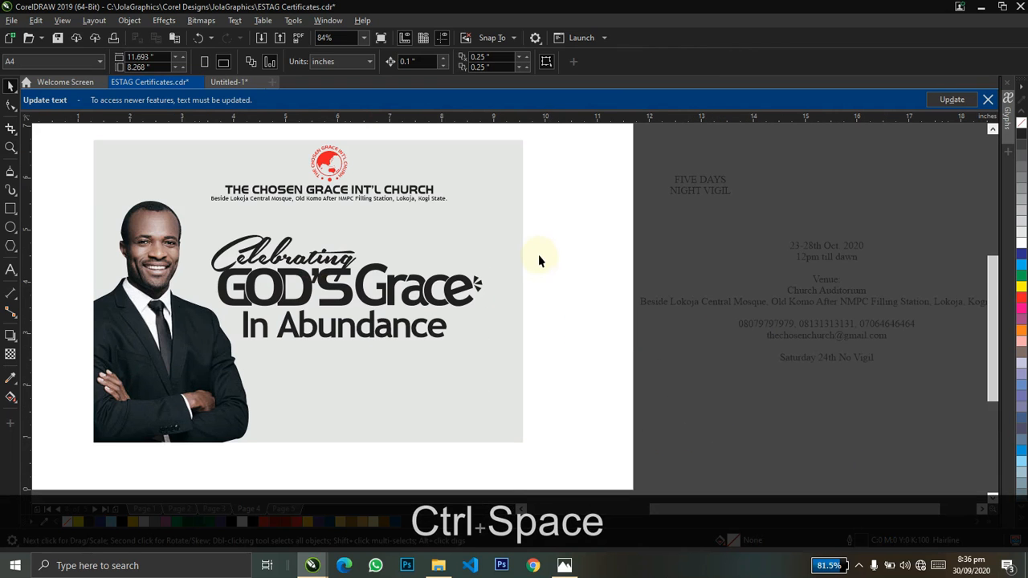
{"action": "left_click", "coordinate": [502, 234]}
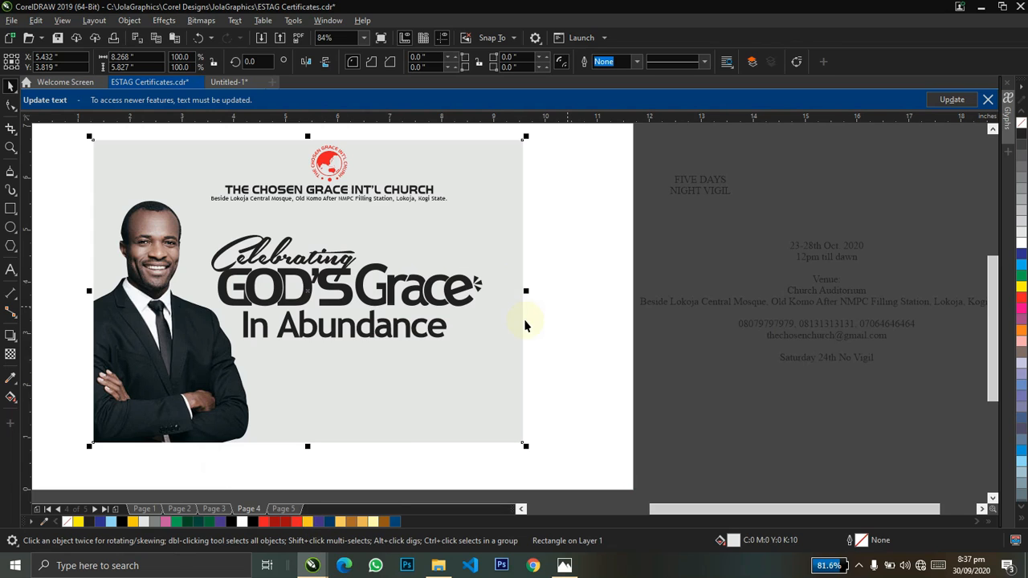
On page 5, move the red badge and the yellow sunburst image off the page onto the pasteboard at its left
{"action": "left_click", "coordinate": [285, 509]}
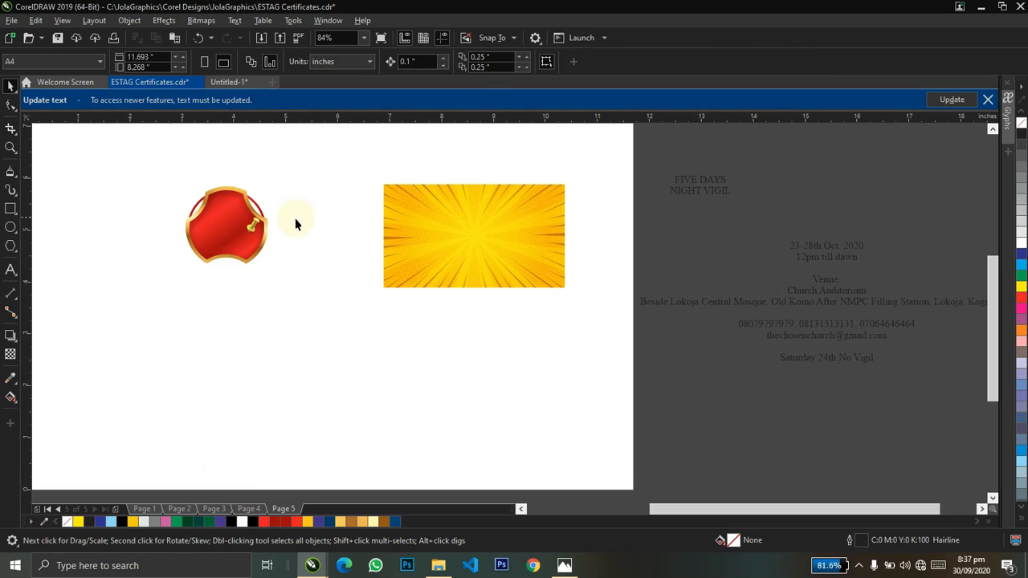
{"action": "left_click", "coordinate": [471, 225]}
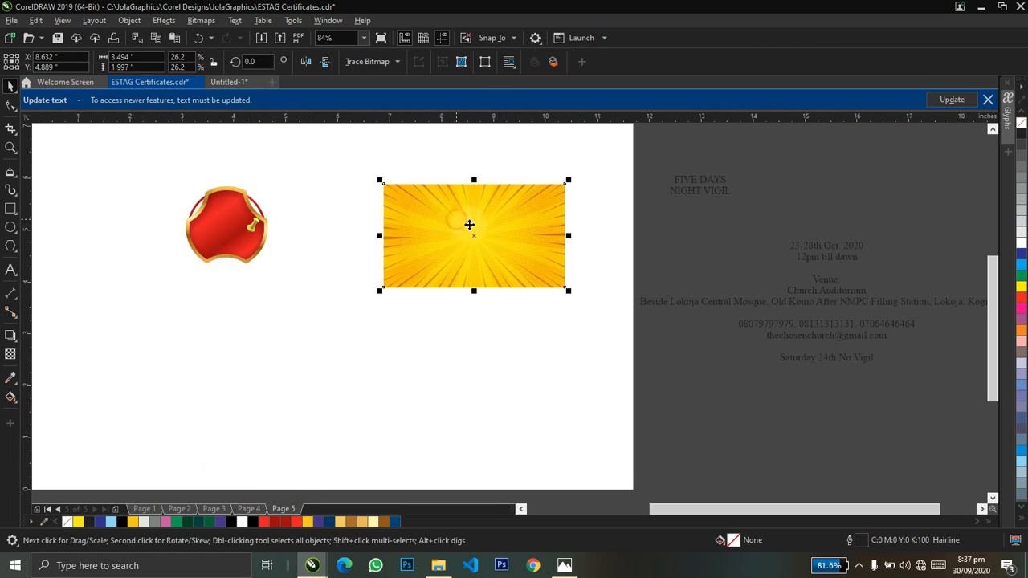
{"action": "key", "text": "z"}
{"action": "right_click", "coordinate": [359, 215]}
{"action": "key", "text": "ctrl+space"}
{"action": "left_click_drag", "start_coordinate": [541, 305], "coordinate": [184, 378]}
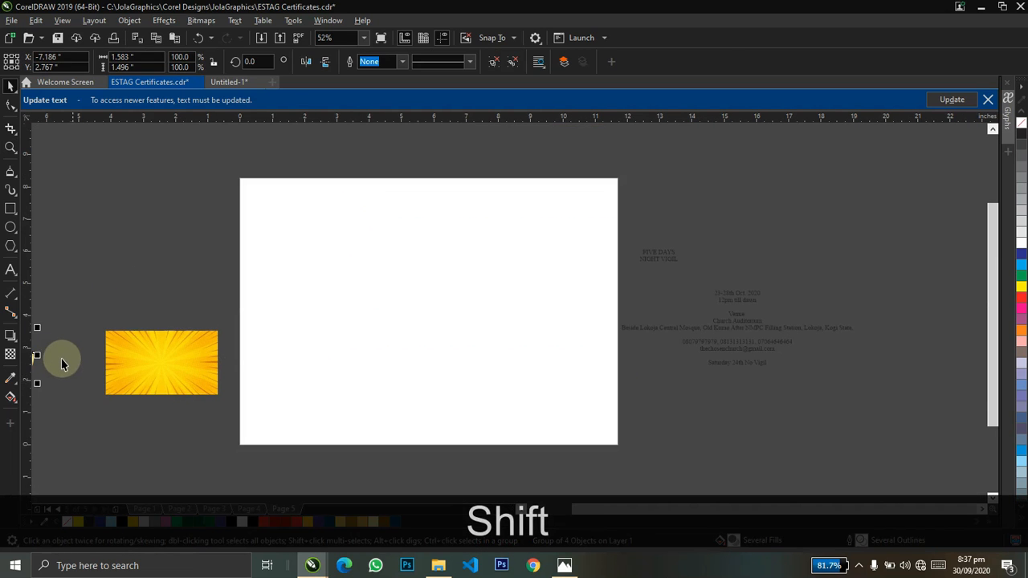
Nudge the red badge right along the pasteboard until it is partly behind the yellow sunburst image
{"action": "key", "text": "shift+Right"}
{"action": "key", "text": "shift+Right"}
{"action": "key", "text": "shift+Right"}
{"action": "key", "text": "shift+Right"}
{"action": "key", "text": "shift+Right"}
{"action": "key", "text": "shift+Right"}
{"action": "key", "text": "shift+Right"}
{"action": "key", "text": "shift+Right"}
{"action": "key", "text": "shift+Right"}
{"action": "key", "text": "shift+Right"}
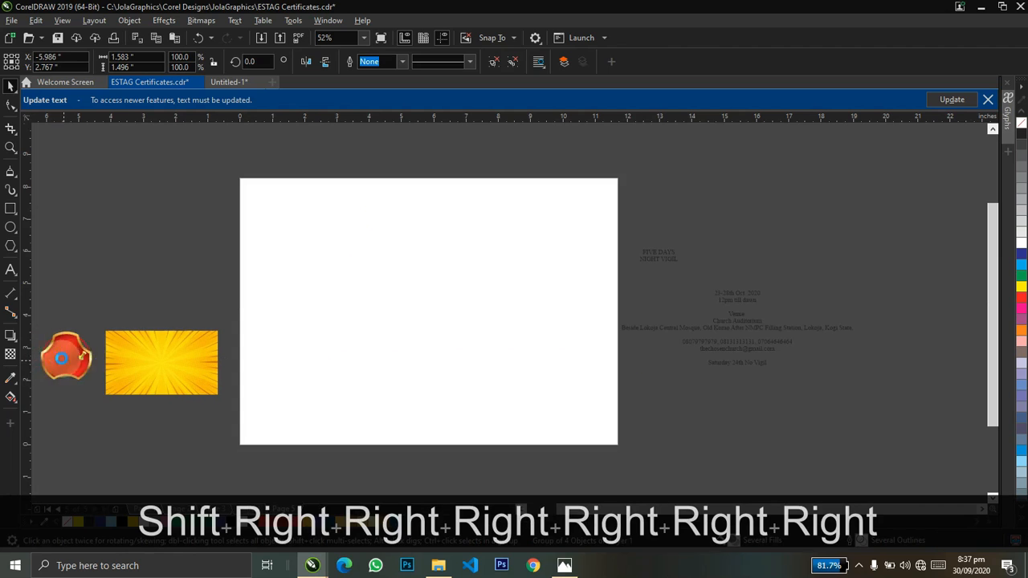
{"action": "left_click_drag", "start_coordinate": [318, 473], "coordinate": [274, 472]}
Return to page 4 and move the red badge from the pasteboard onto the flyer above the end of "Grace"
{"action": "key", "text": "Page_Up"}
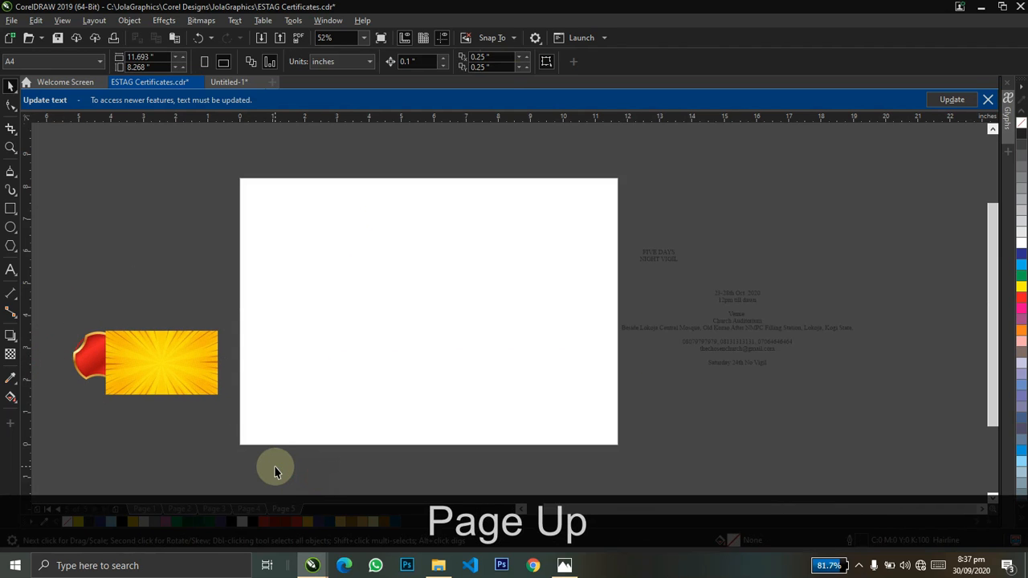
{"action": "key", "text": "z"}
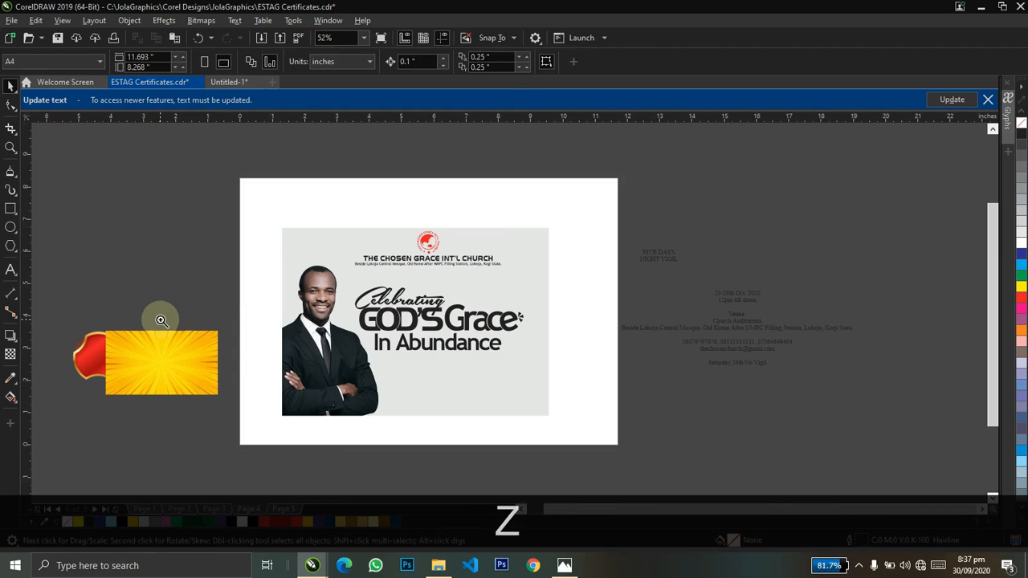
{"action": "left_click_drag", "start_coordinate": [584, 369], "coordinate": [813, 434]}
{"action": "key", "text": "F4"}
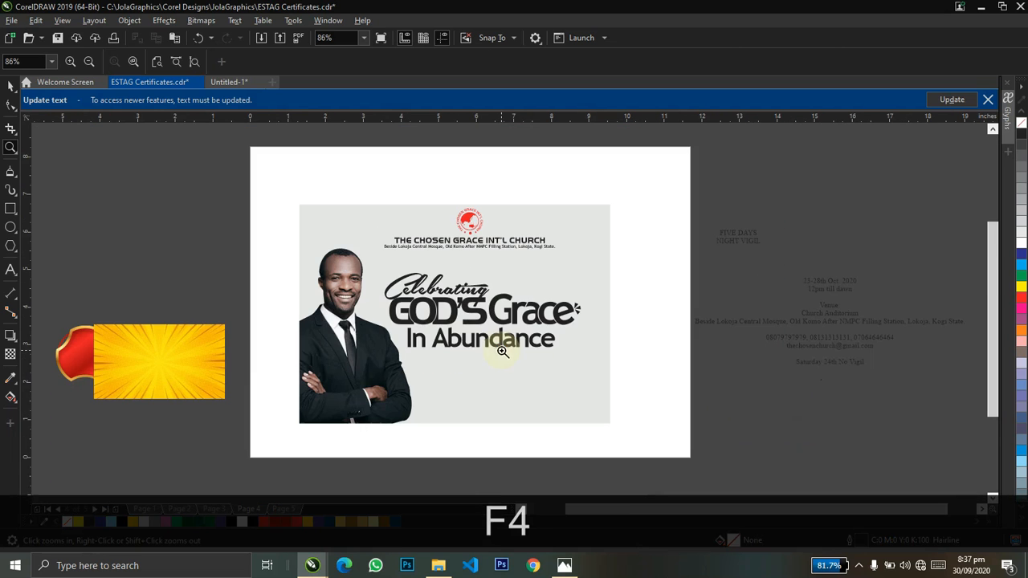
{"action": "key", "text": "ctrl+space"}
{"action": "left_click", "coordinate": [554, 255]}
{"action": "left_click_drag", "start_coordinate": [554, 256], "coordinate": [553, 272]}
Undo the first resize of the red badge and scale it down to about 68.9% from its upper-right corner
{"action": "key", "text": "z"}
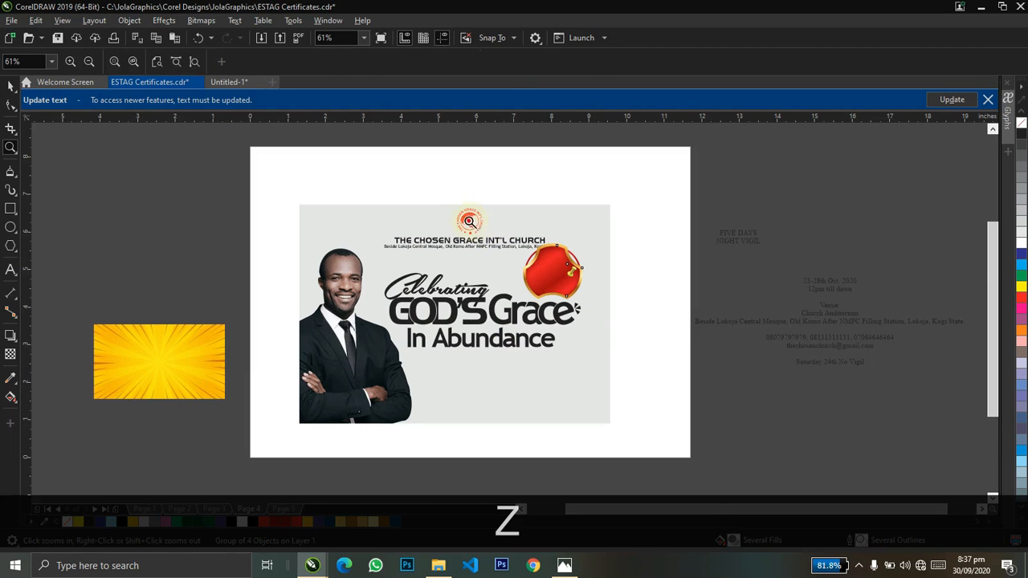
{"action": "key", "text": "ctrl+space"}
{"action": "scroll", "coordinate": [577, 228], "scroll_direction": "up", "scroll_amount": 3}
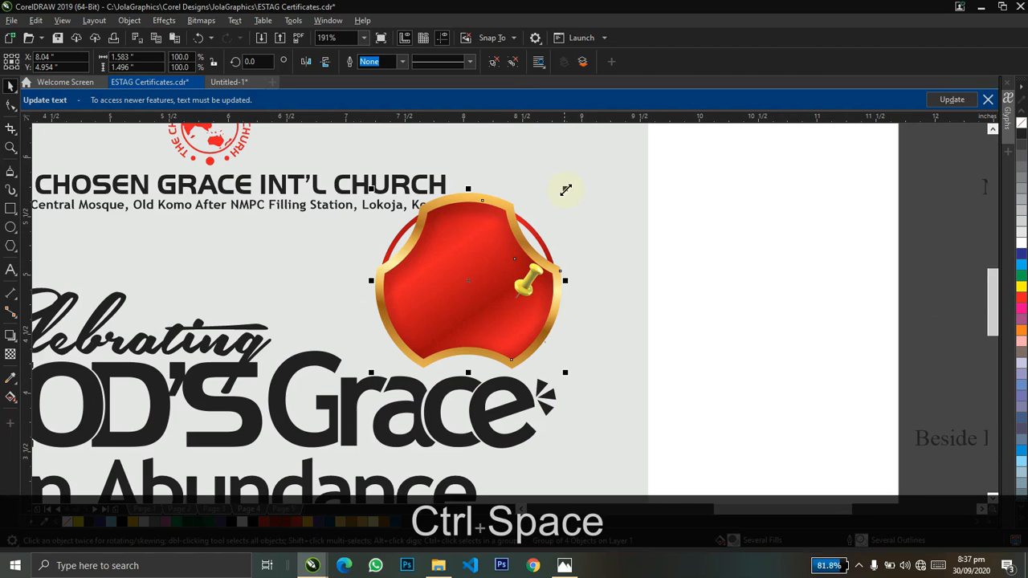
{"action": "left_click_drag", "start_coordinate": [566, 190], "coordinate": [560, 248]}
{"action": "key", "text": "ctrl+z"}
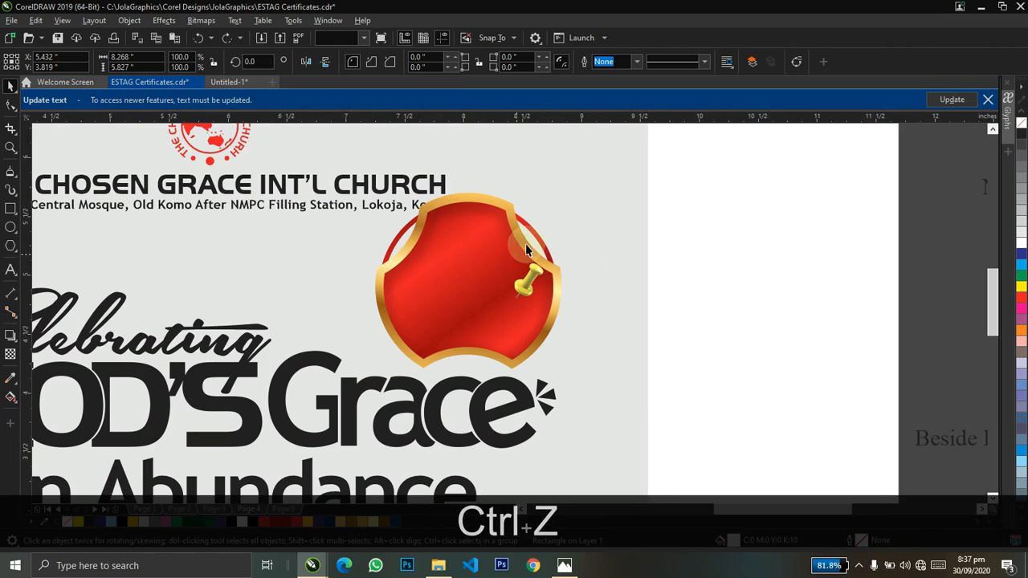
{"action": "left_click", "coordinate": [526, 251]}
{"action": "left_click_drag", "start_coordinate": [562, 193], "coordinate": [507, 243]}
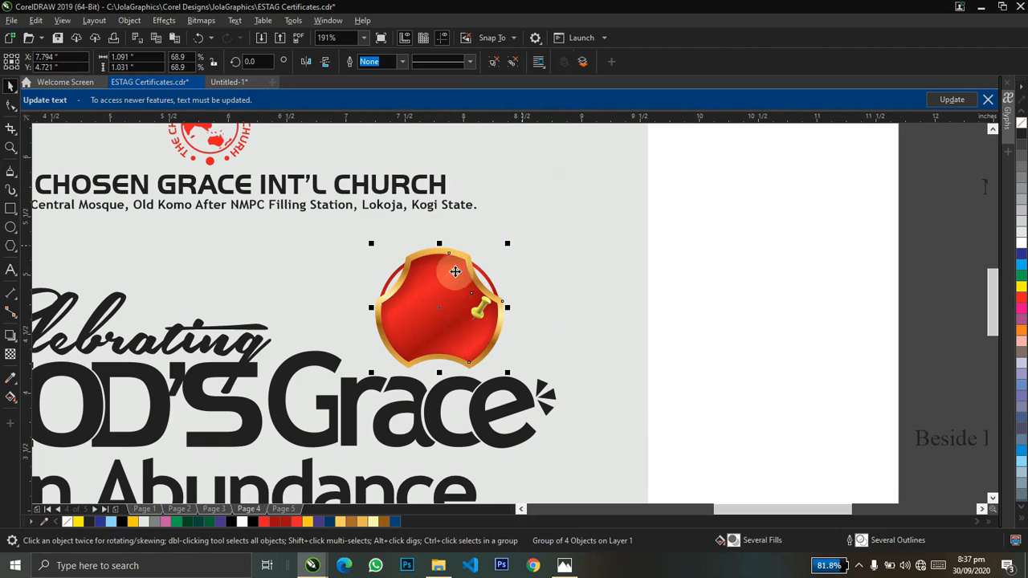
Move the red badge right and slightly down so it sits directly above the "ace" of "Grace"
{"action": "key", "text": "z"}
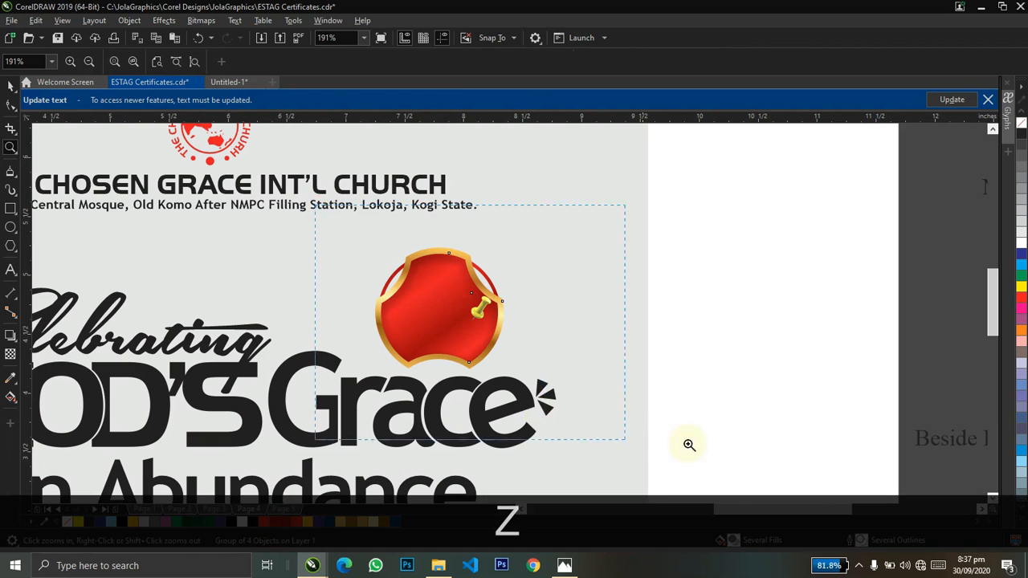
{"action": "left_click_drag", "start_coordinate": [315, 205], "coordinate": [690, 445]}
{"action": "key", "text": "ctrl+space"}
{"action": "left_click_drag", "start_coordinate": [443, 313], "coordinate": [479, 333]}
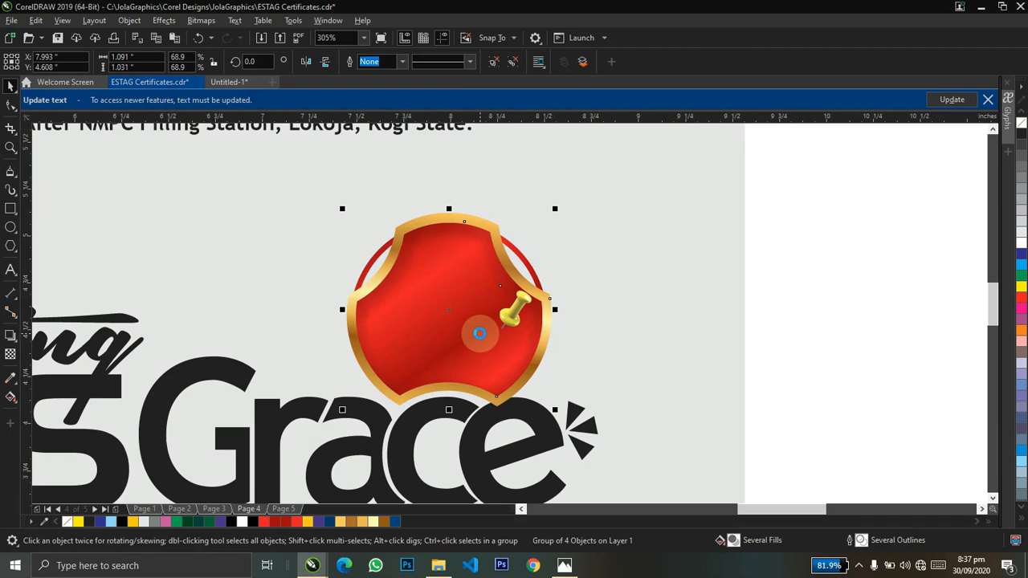
Stack the red badge behind the title text but in front of the grey background, and ungroup it
{"action": "key", "text": "Up"}
{"action": "key", "text": "Down"}
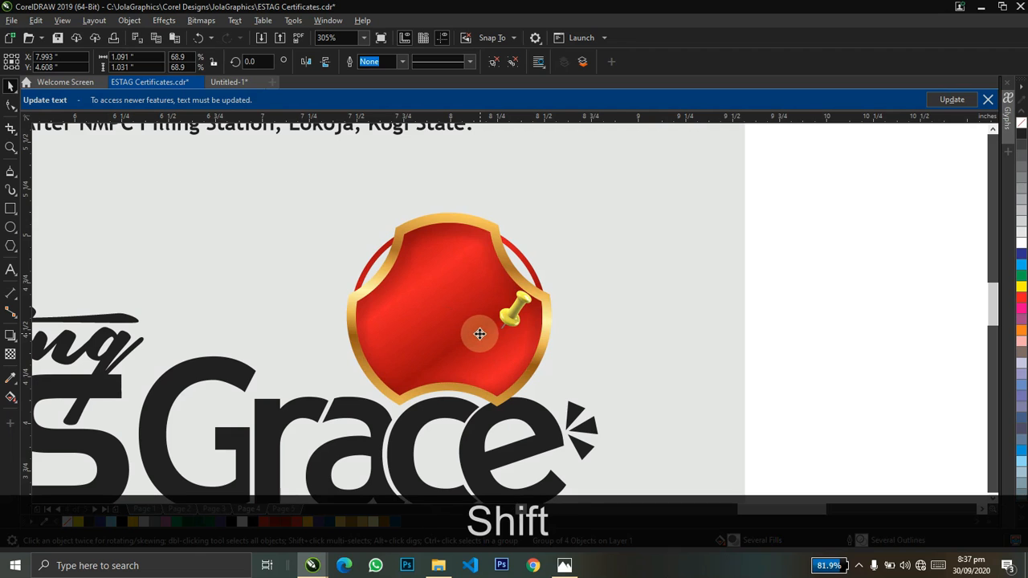
{"action": "key", "text": "shift+z"}
{"action": "left_click", "coordinate": [523, 341], "text": "shift"}
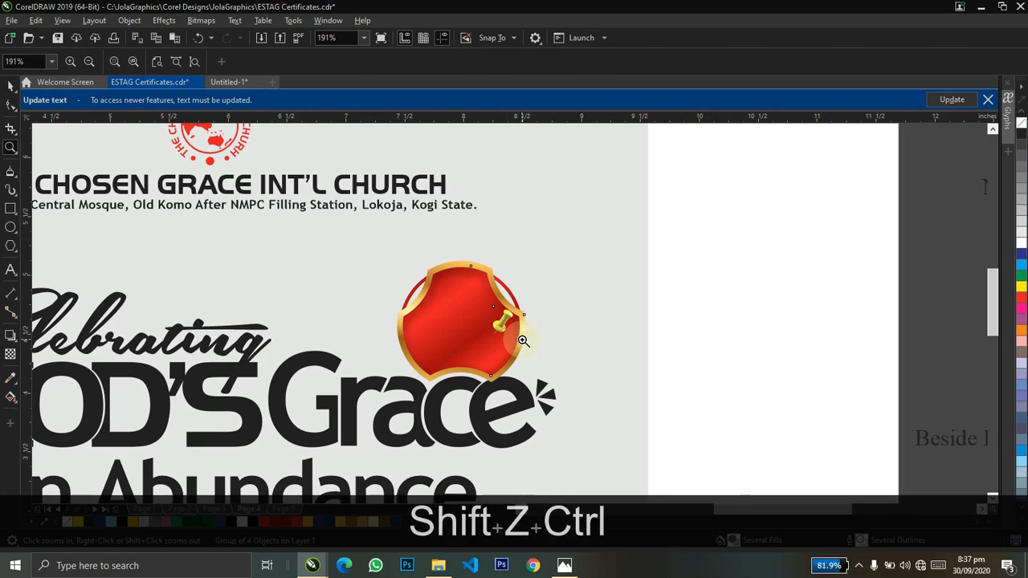
{"action": "key", "text": "ctrl+space"}
{"action": "key", "text": "shift+Page_Down"}
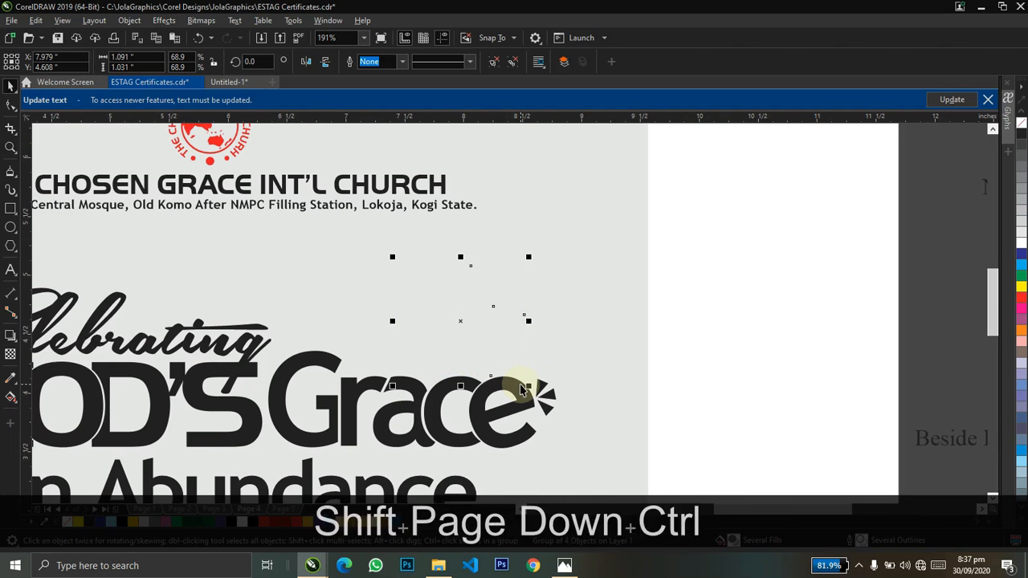
{"action": "key", "text": "ctrl+Page_Up"}
{"action": "key", "text": "ctrl+u"}
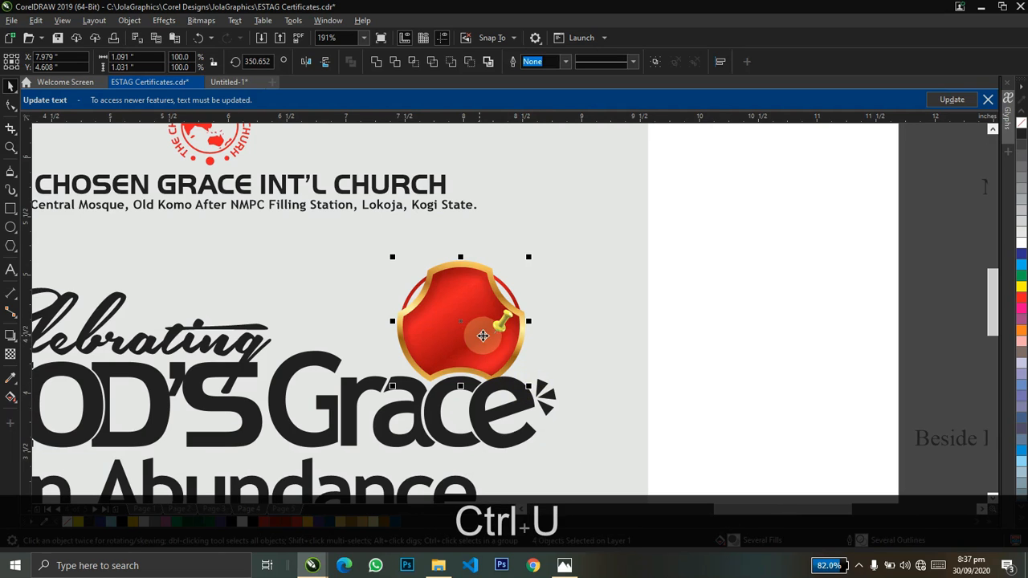
Move the "FIVE DAYS NIGHT VIGIL" text from the pasteboard onto the white page area beside the flyer's right edge
{"action": "left_click", "coordinate": [717, 289]}
{"action": "key", "text": "z"}
{"action": "right_click", "coordinate": [717, 289]}
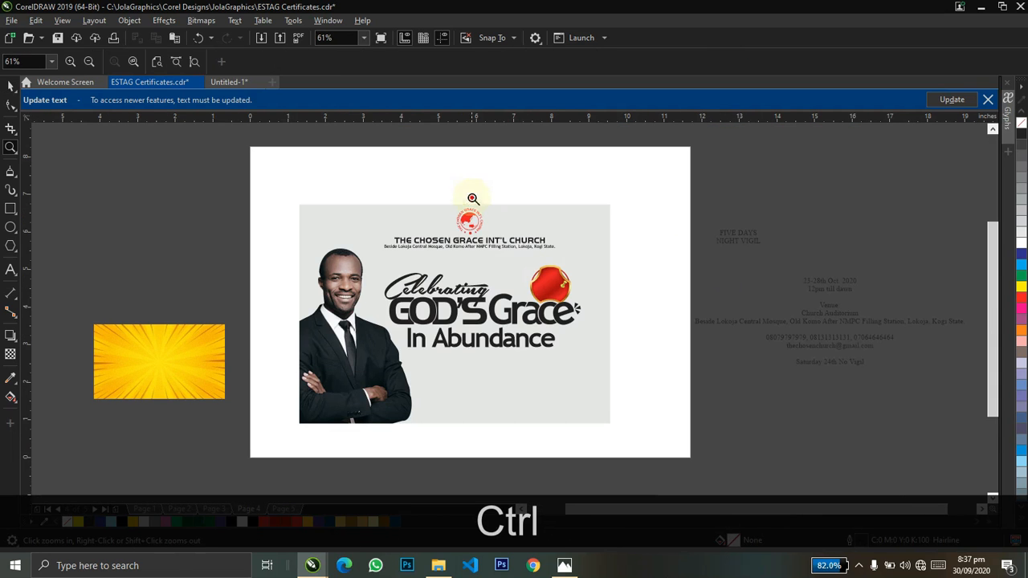
{"action": "key", "text": "ctrl+space"}
{"action": "scroll", "coordinate": [707, 201], "scroll_direction": "up", "scroll_amount": 2}
{"action": "left_click_drag", "start_coordinate": [735, 195], "coordinate": [547, 265]}
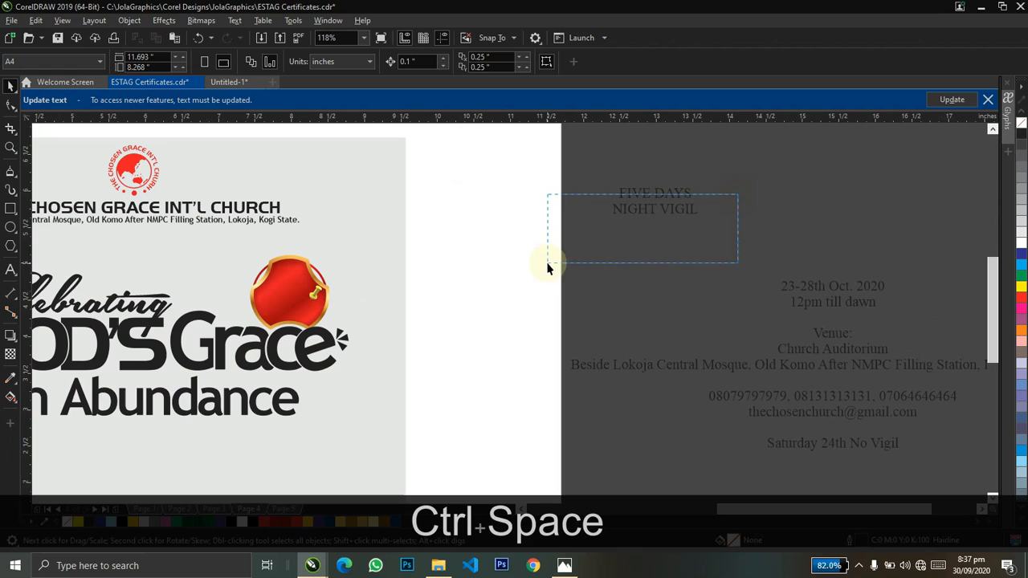
{"action": "left_click_drag", "start_coordinate": [643, 216], "coordinate": [441, 299]}
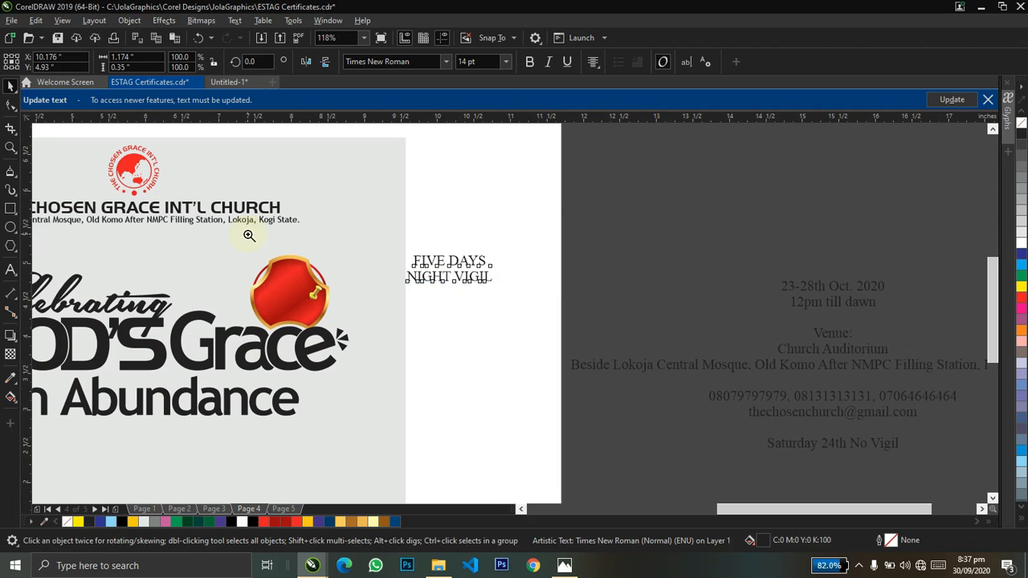
Break the "FIVE DAYS" line so that "DAYS" starts on its own line
{"action": "key", "text": "z"}
{"action": "left_click_drag", "start_coordinate": [516, 325], "coordinate": [516, 325]}
{"action": "key", "text": "ctrl+space"}
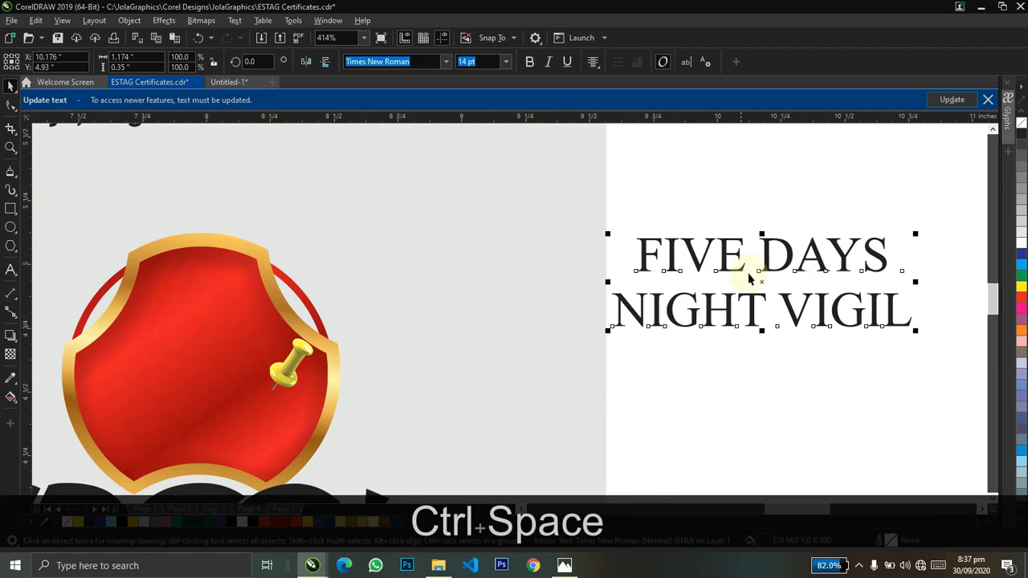
{"action": "double_click", "coordinate": [766, 252]}
{"action": "key", "text": "Return"}
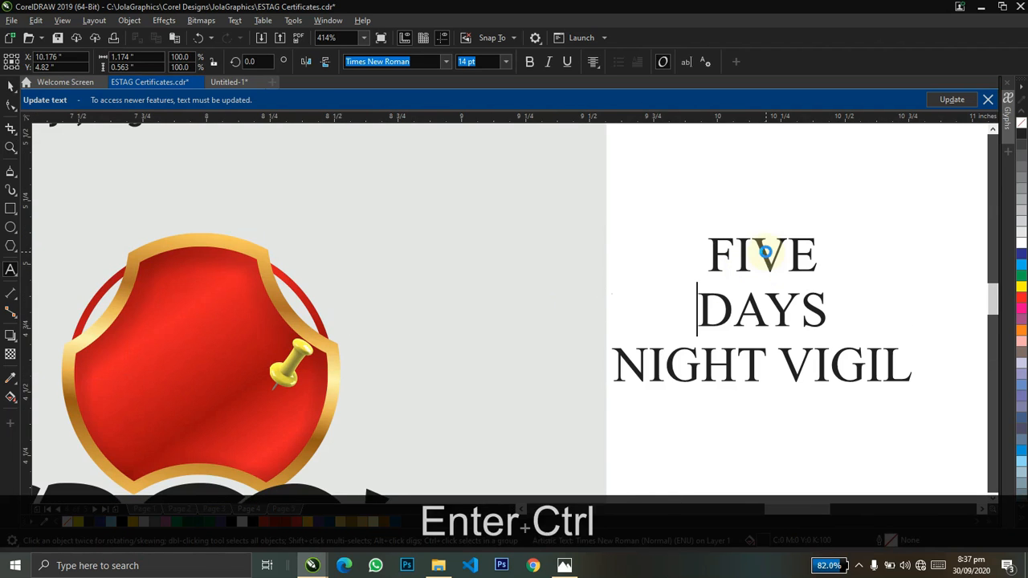
Move the three-line text onto the red badge and centre it horizontally and vertically on the badge
{"action": "key", "text": "ctrl+space"}
{"action": "left_click", "coordinate": [371, 279]}
{"action": "left_click_drag", "start_coordinate": [711, 262], "coordinate": [175, 356]}
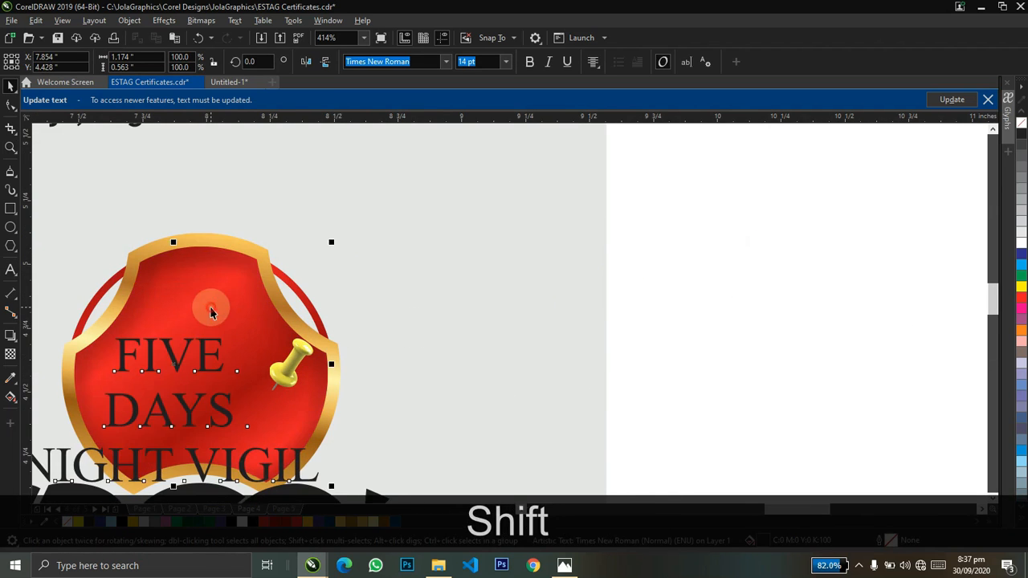
{"action": "left_click", "coordinate": [210, 304], "text": "shift"}
{"action": "key", "text": "c"}
{"action": "key", "text": "e"}
{"action": "left_click", "coordinate": [203, 278], "text": "shift"}
Break the badge text apart into separate lines and combine "FIVE" and "DAYS" into one text object
{"action": "key", "text": "ctrl+shift+k"}
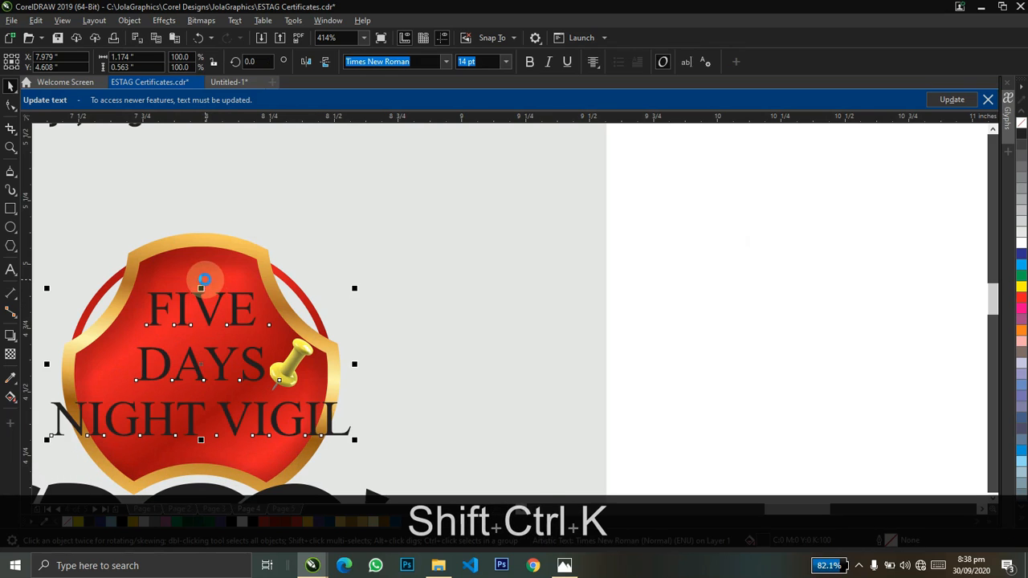
{"action": "left_click", "coordinate": [228, 366], "text": "shift"}
{"action": "key", "text": "ctrl+shift+l"}
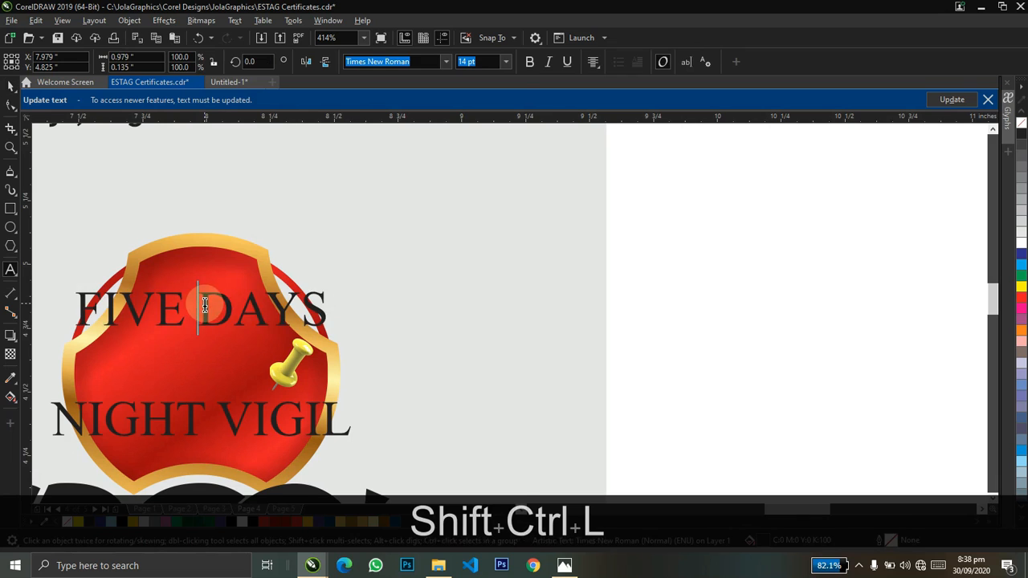
Put "FIVE" and "DAYS" back on two lines and set their font to Trebuchet MS
{"action": "key", "text": "Return"}
{"action": "key", "text": "ctrl+space"}
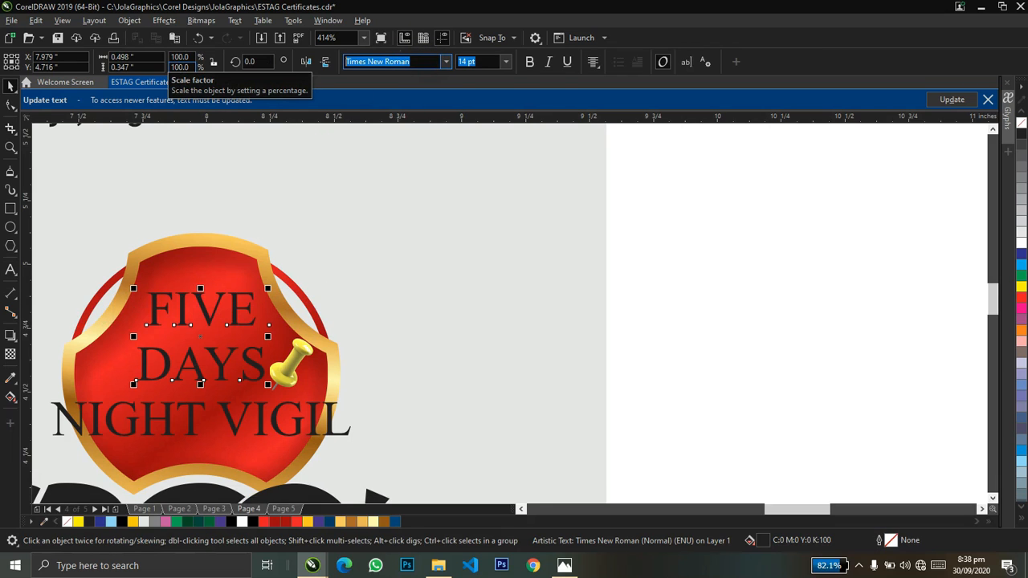
{"action": "type", "text": "Trebuchet MS"}
{"action": "key", "text": "Return"}
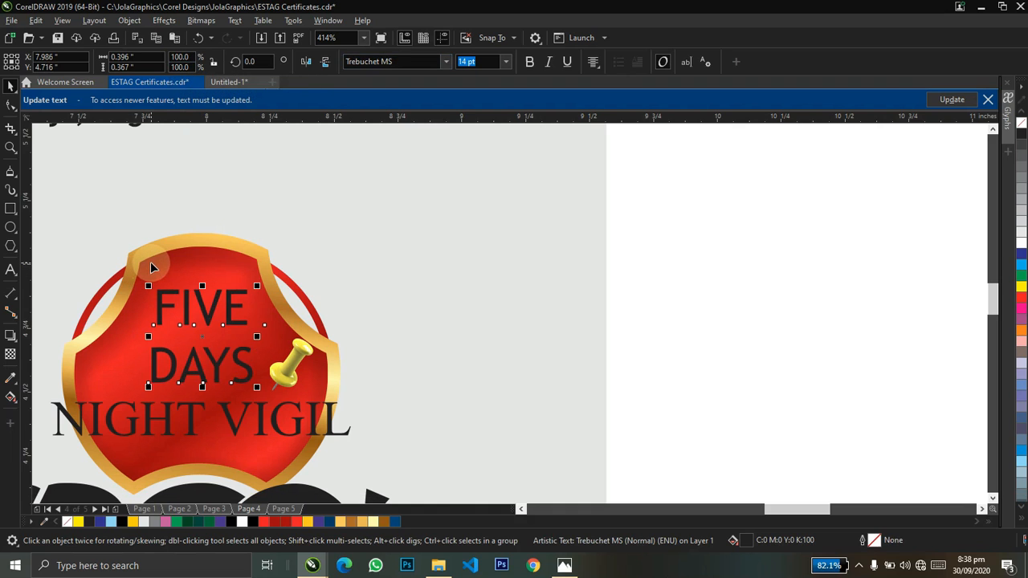
{"action": "key", "text": "F10"}
{"action": "key", "text": "space"}
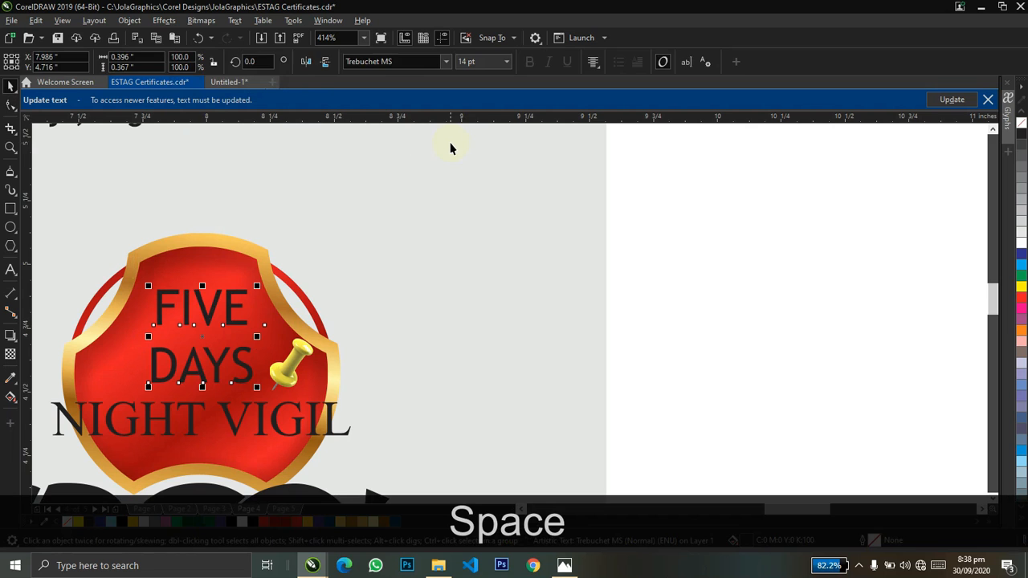
{"action": "key", "text": "ctrl+a"}
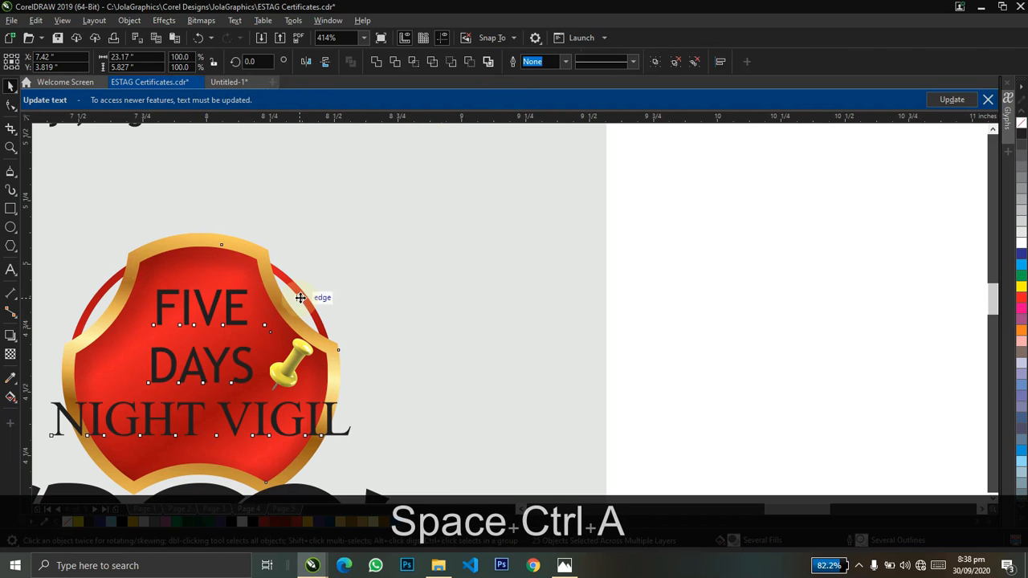
{"action": "left_click", "coordinate": [765, 301]}
Make the whole "FIVE DAYS" text on the badge bold
{"action": "left_click", "coordinate": [241, 360]}
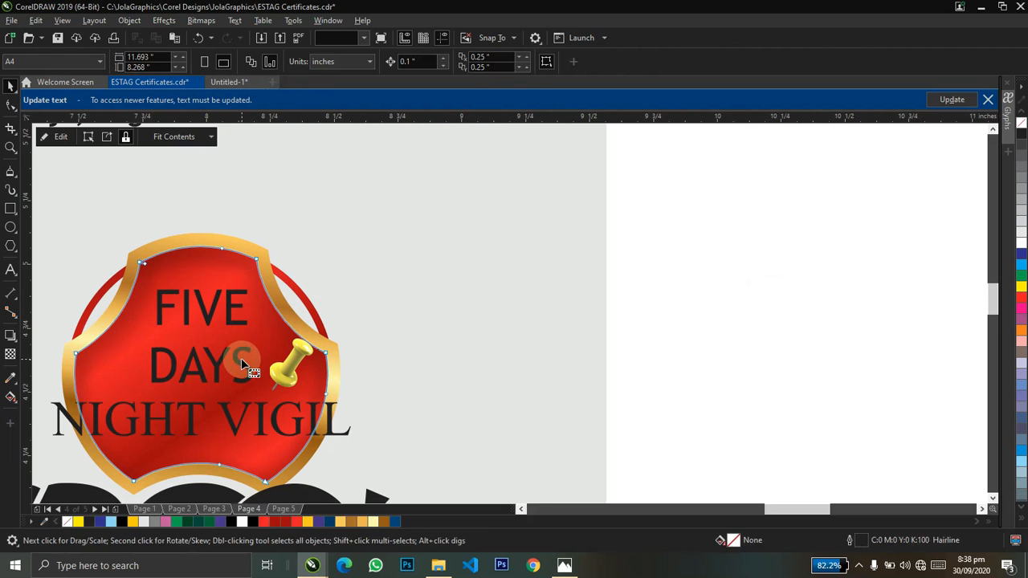
{"action": "left_click", "coordinate": [237, 359], "text": "ctrl"}
{"action": "key", "text": "space"}
{"action": "key", "text": "space"}
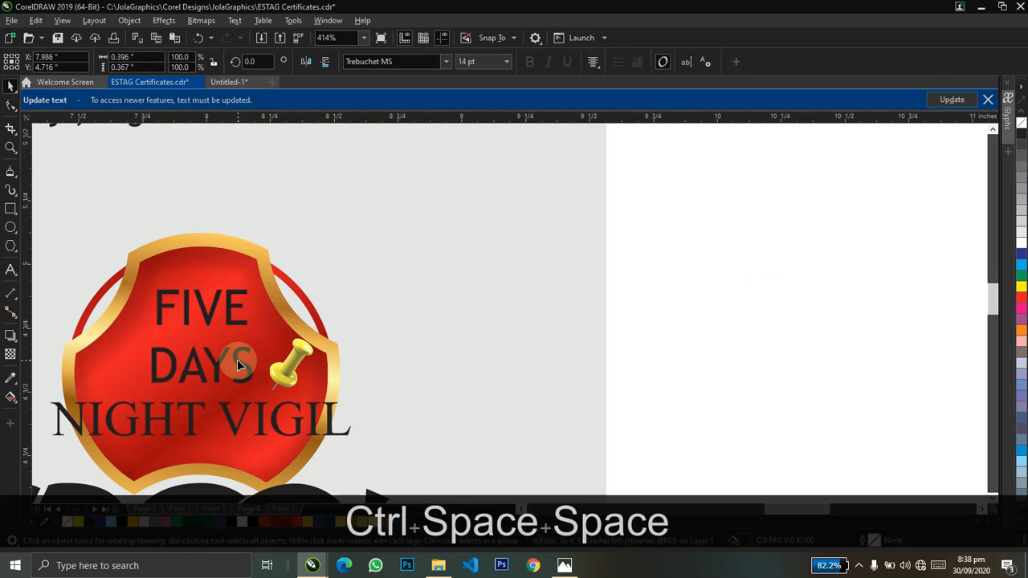
{"action": "key", "text": "space"}
{"action": "key", "text": "ctrl+a"}
{"action": "key", "text": "ctrl+b"}
{"action": "key", "text": "space"}
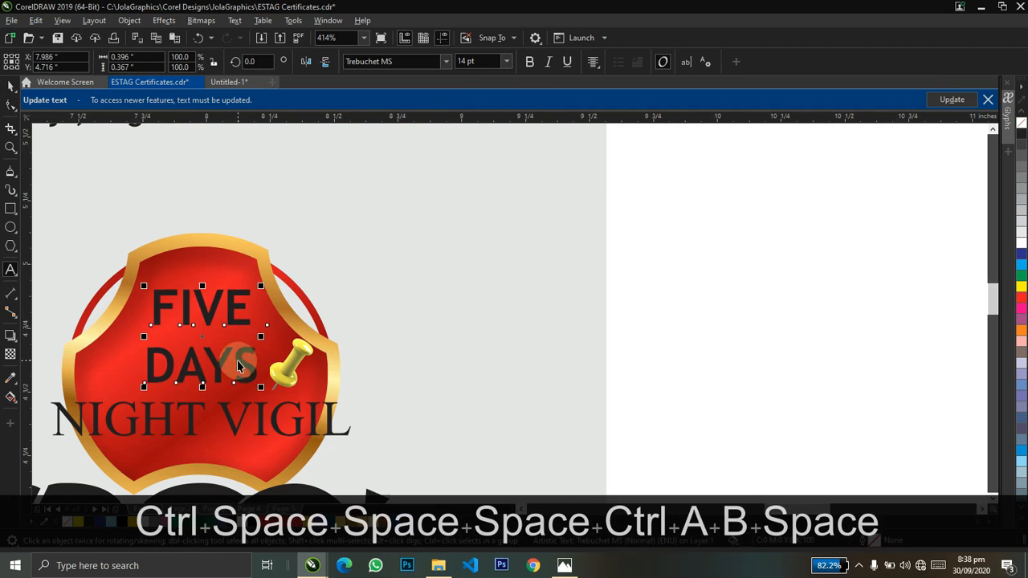
Tighten the letter and line spacing of "FIVE DAYS" and enlarge the text to about 17.3 pt
{"action": "key", "text": "F10"}
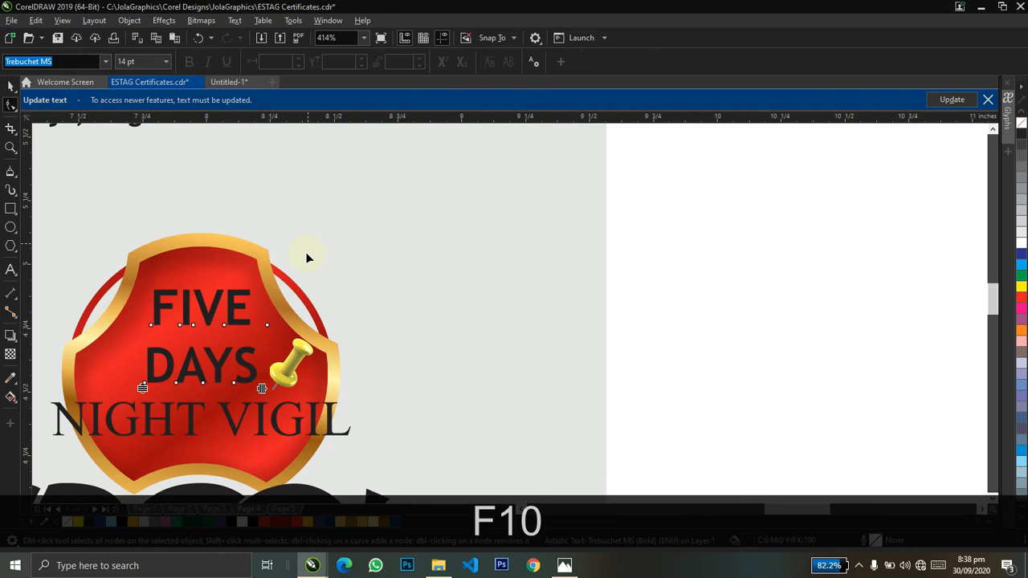
{"action": "left_click_drag", "start_coordinate": [255, 390], "coordinate": [245, 391]}
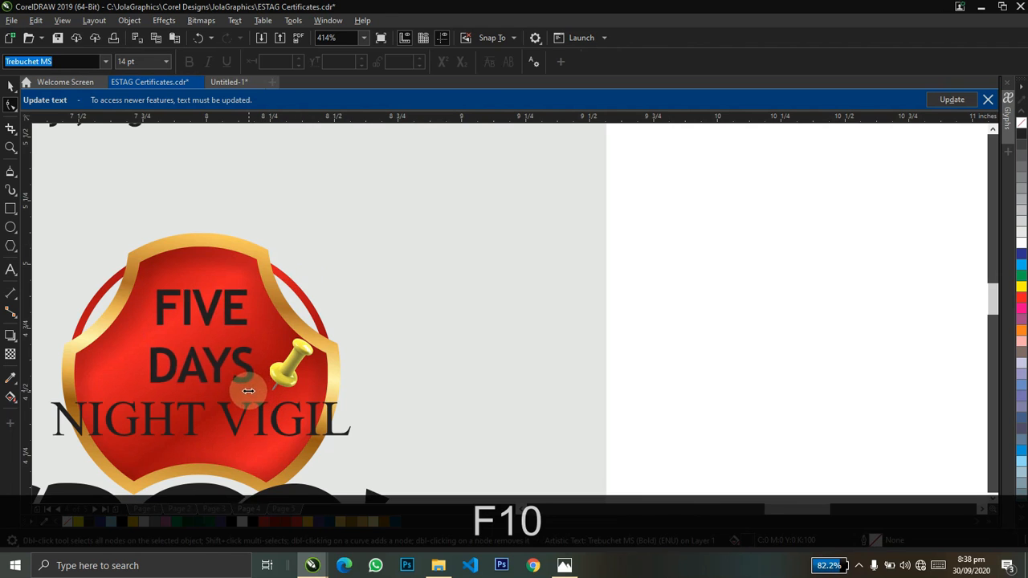
{"action": "left_click_drag", "start_coordinate": [147, 386], "coordinate": [138, 364]}
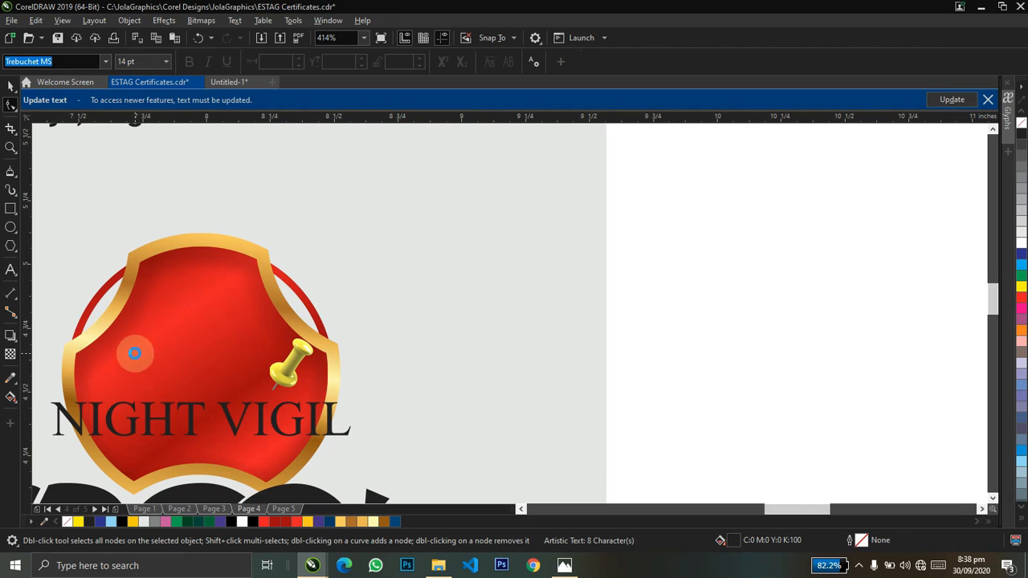
{"action": "key", "text": "ctrl+space"}
{"action": "left_click_drag", "start_coordinate": [267, 376], "coordinate": [270, 386]}
Change "NIGHT VIGIL" to title case and set its font to Southern Aire Personal Use Only
{"action": "double_click", "coordinate": [261, 411]}
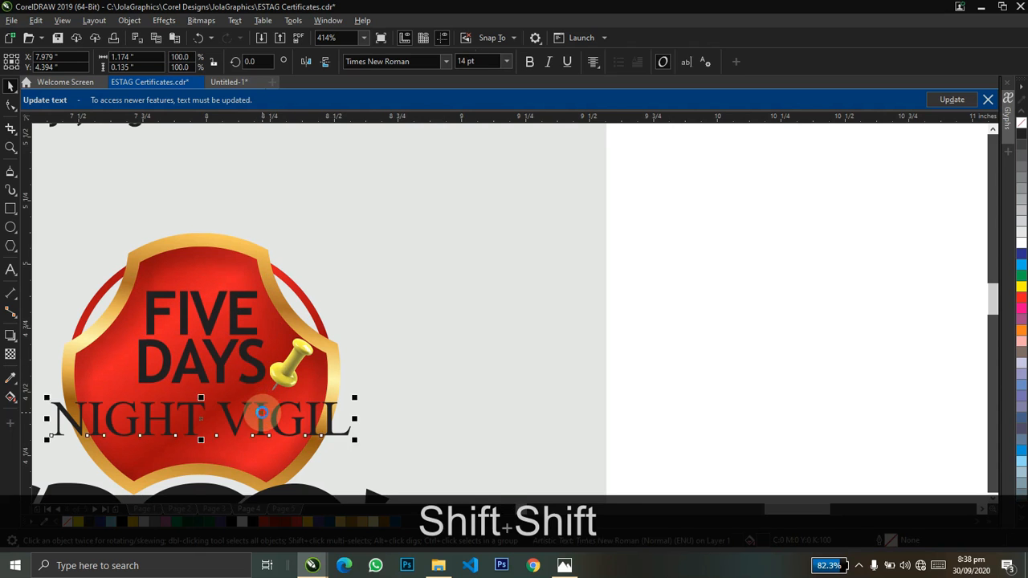
{"action": "key", "text": "ctrl+a"}
{"action": "key", "text": "shift+F3"}
{"action": "key", "text": "t"}
{"action": "key", "text": "Return"}
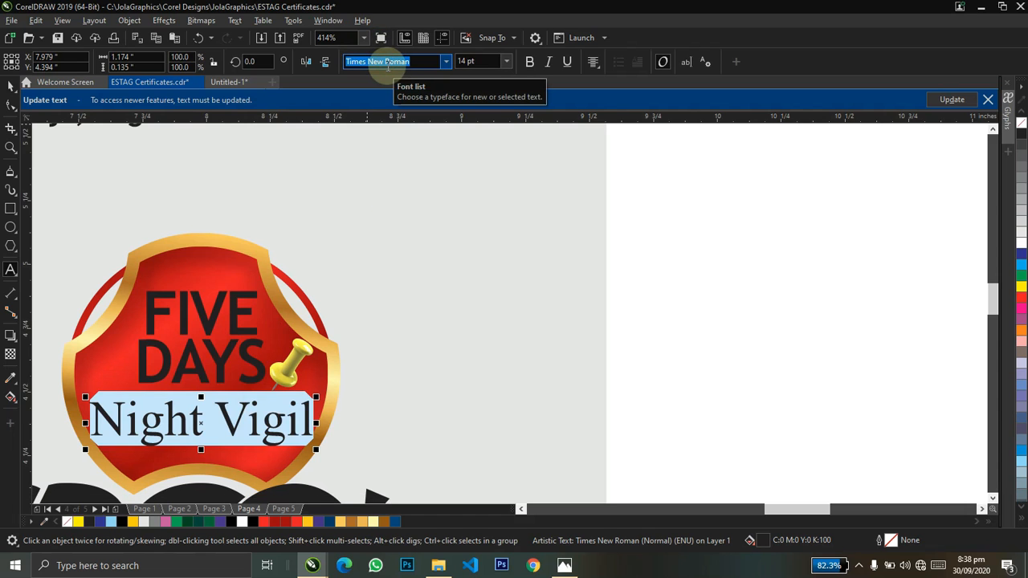
{"action": "type", "text": "sout"}
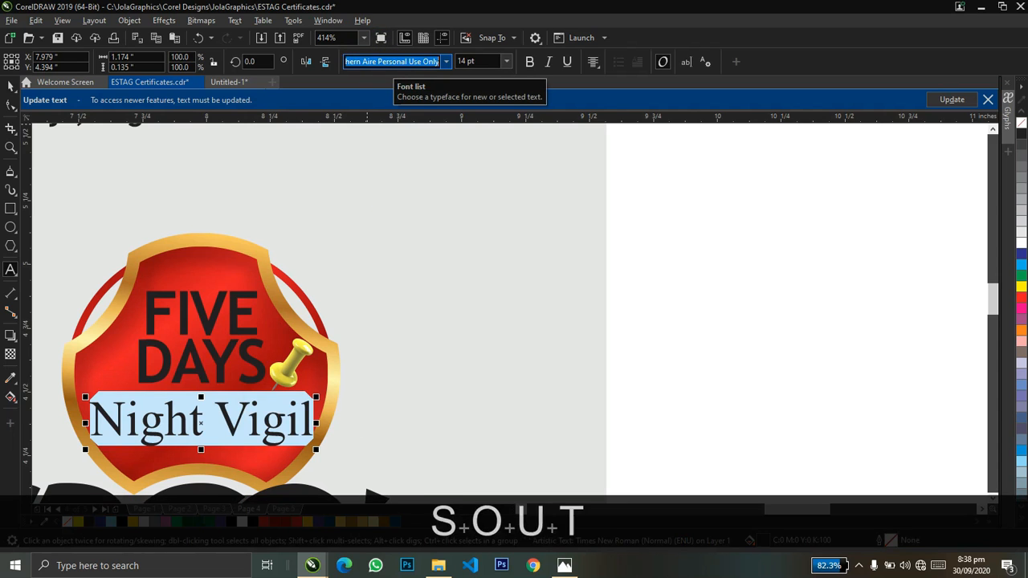
{"action": "key", "text": "Return"}
{"action": "key", "text": "ctrl+space"}
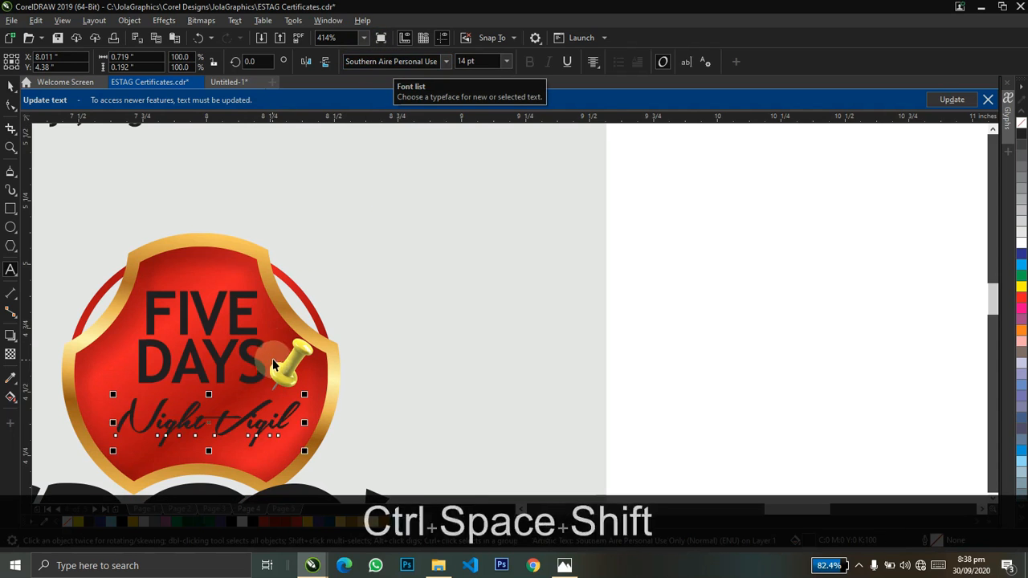
Centre the "Night Vigil" text horizontally on the red badge
{"action": "key", "text": "shift+c"}
{"action": "left_click", "coordinate": [252, 277], "text": "shift"}
{"action": "key", "text": "c"}
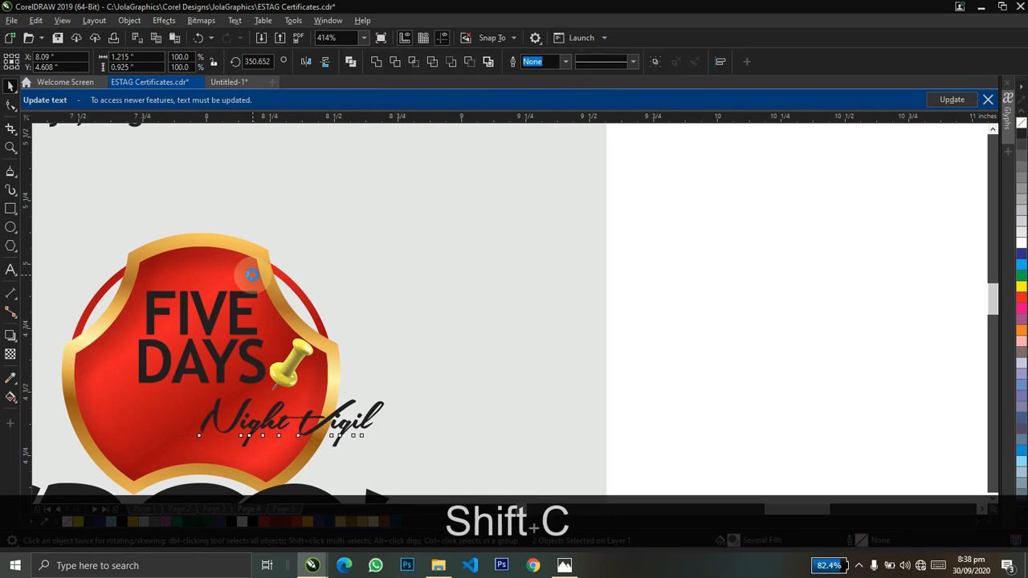
{"action": "left_click", "coordinate": [252, 277], "text": "shift"}
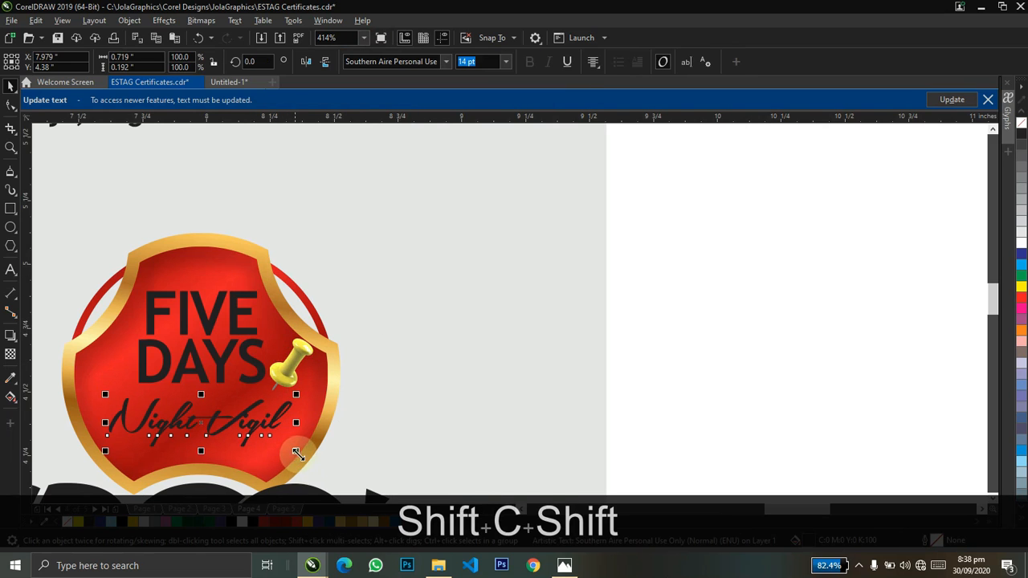
Enlarge "Night Vigil" to about 14.3 pt slightly lower on the badge and fill it with white
{"action": "left_click_drag", "start_coordinate": [297, 454], "coordinate": [270, 452]}
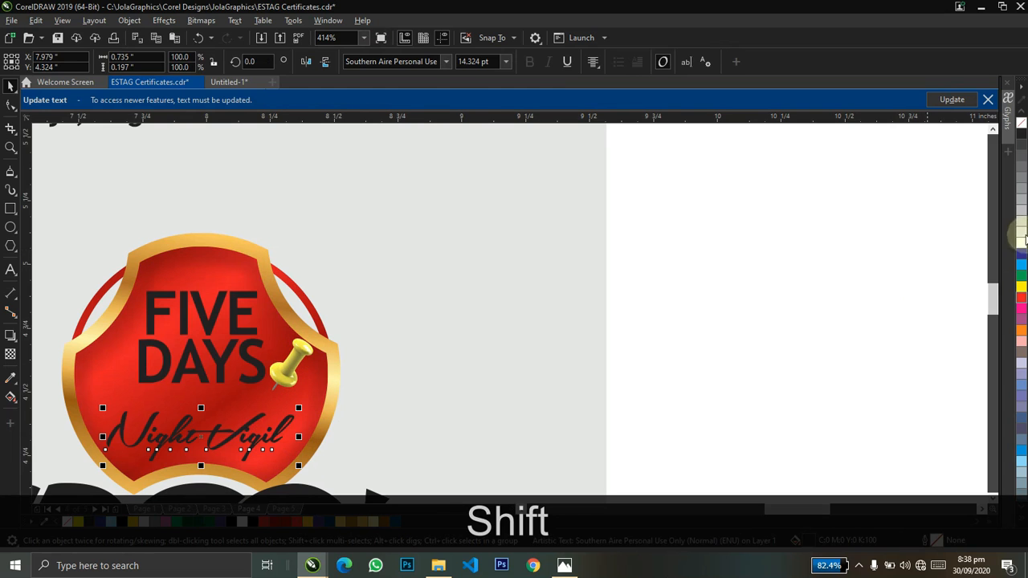
{"action": "left_click", "coordinate": [1021, 245]}
{"action": "left_click", "coordinate": [766, 294]}
Move the yellow pushpin to the badge's upper edge and centre it horizontally on the badge
{"action": "left_click", "coordinate": [295, 363], "text": "ctrl"}
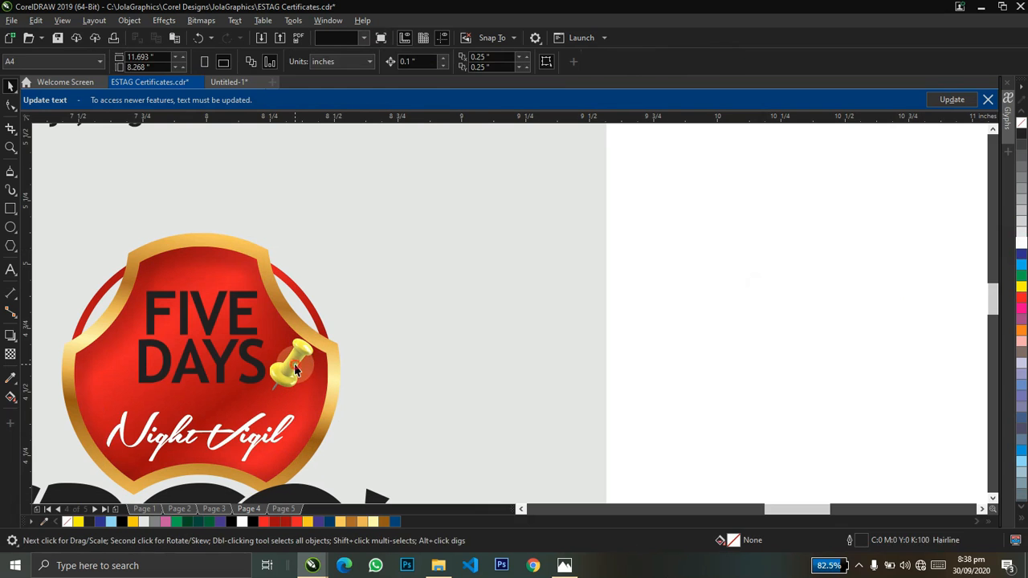
{"action": "left_click", "coordinate": [297, 362], "text": "ctrl"}
{"action": "left_click_drag", "start_coordinate": [212, 243], "coordinate": [217, 258]}
{"action": "left_click", "coordinate": [256, 259], "text": "shift"}
{"action": "key", "text": "c"}
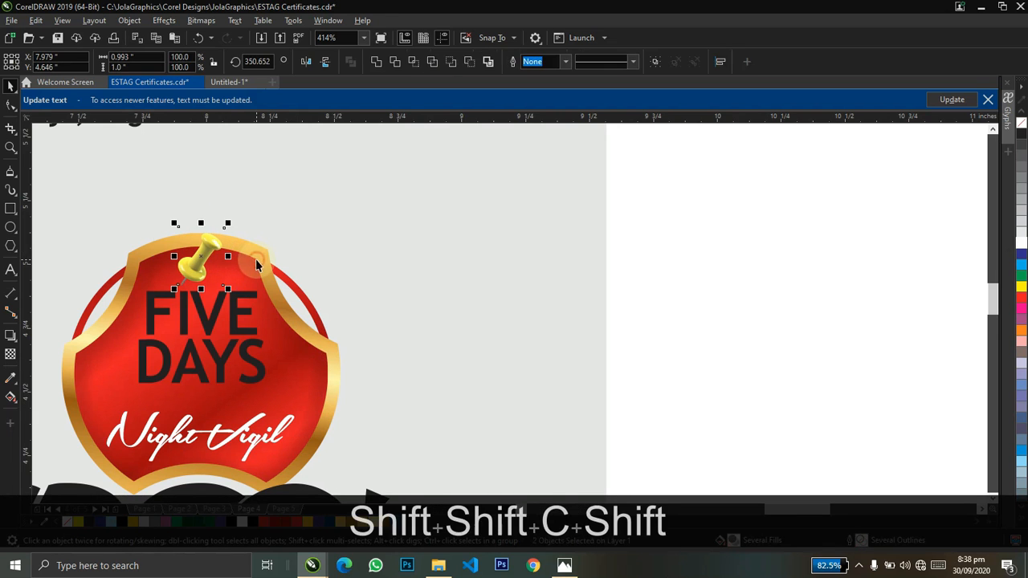
Move "FIVE DAYS" down to just above "Night Vigil" and centre it horizontally on the badge
{"action": "left_click", "coordinate": [235, 311]}
{"action": "left_click_drag", "start_coordinate": [235, 321], "coordinate": [235, 327]}
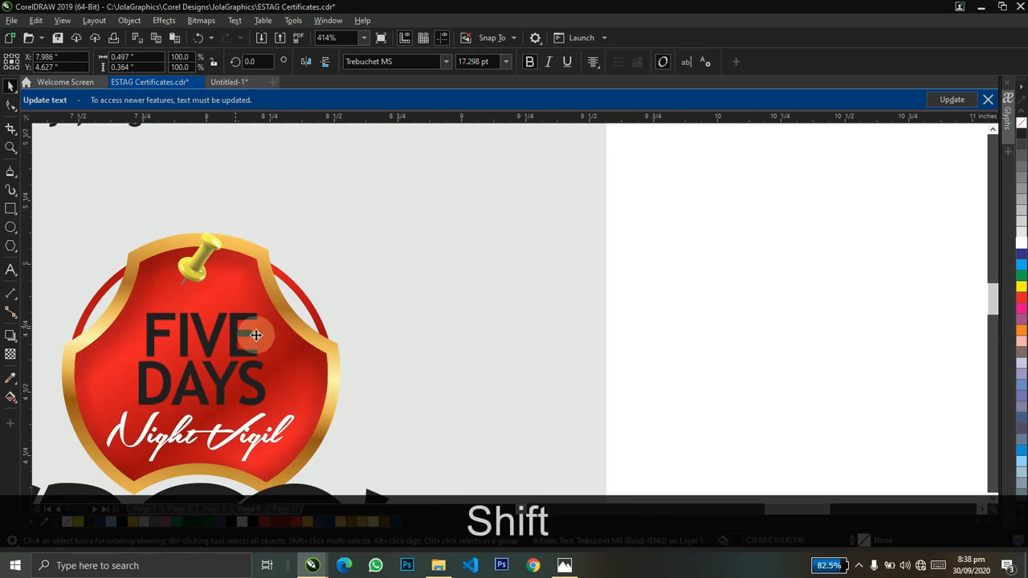
{"action": "left_click", "coordinate": [279, 351], "text": "shift"}
{"action": "key", "text": "c"}
{"action": "left_click", "coordinate": [279, 351], "text": "shift"}
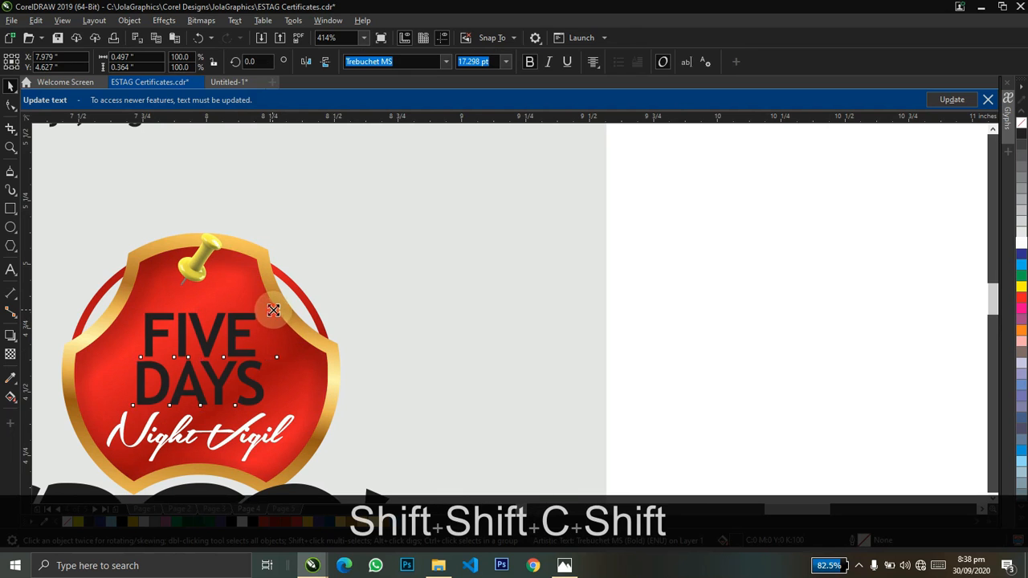
Enlarge "FIVE DAYS" to about 18.1 pt, recentred on the badge and nudged up toward the pushpin
{"action": "left_click", "coordinate": [246, 299], "text": "shift"}
{"action": "key", "text": "c"}
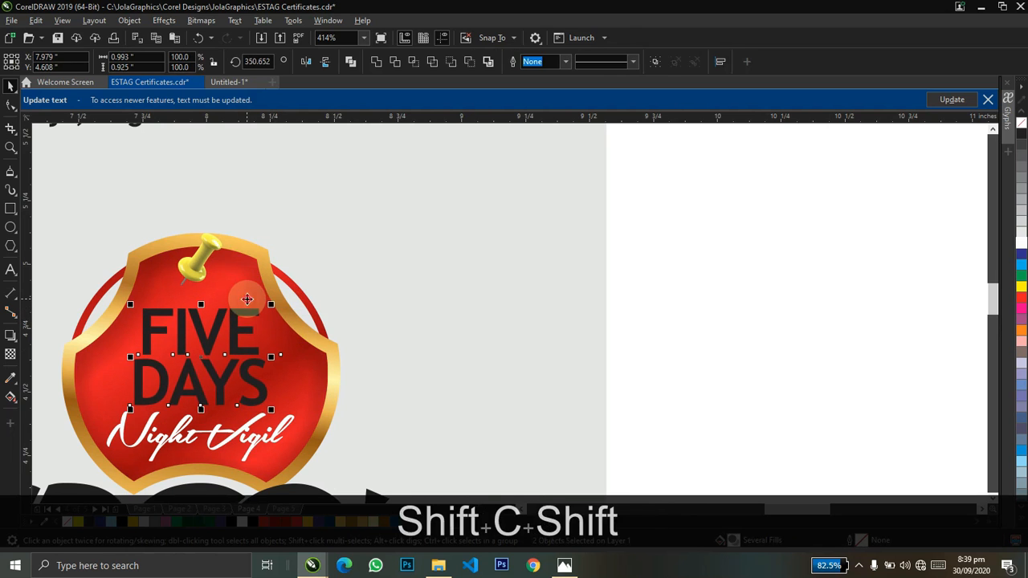
{"action": "left_click", "coordinate": [247, 299], "text": "shift"}
{"action": "key", "text": "ctrl+Up"}
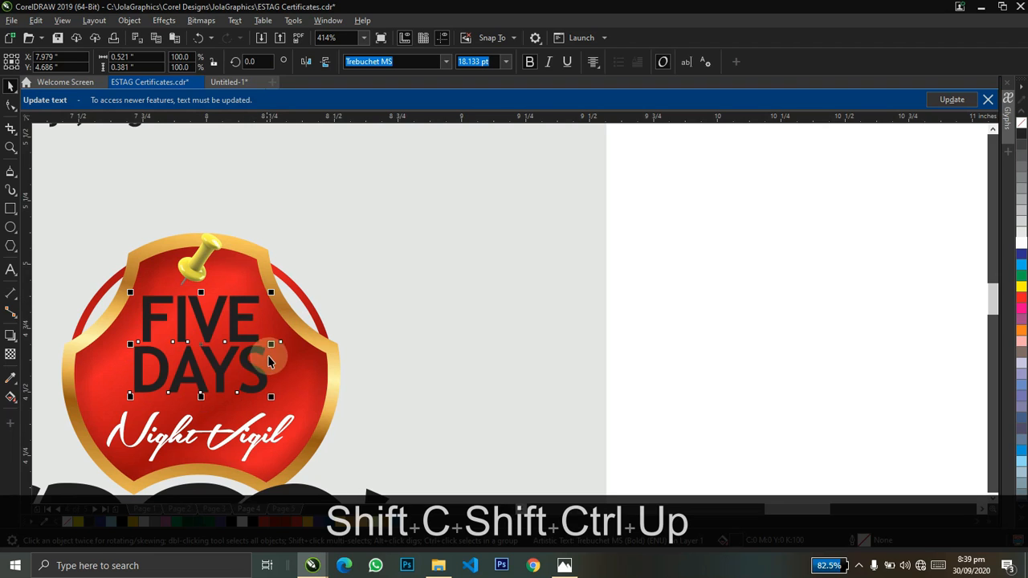
Enlarge "FIVE DAYS" to about 19.5 pt and move it slightly down toward "Night Vigil"
{"action": "left_click_drag", "start_coordinate": [270, 396], "coordinate": [282, 405]}
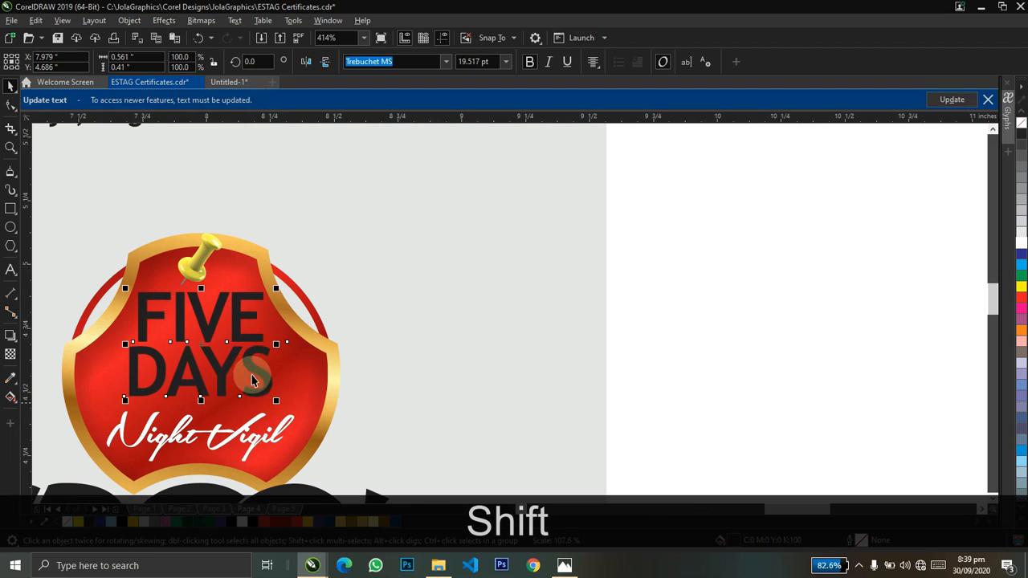
{"action": "left_click_drag", "start_coordinate": [258, 365], "coordinate": [256, 377]}
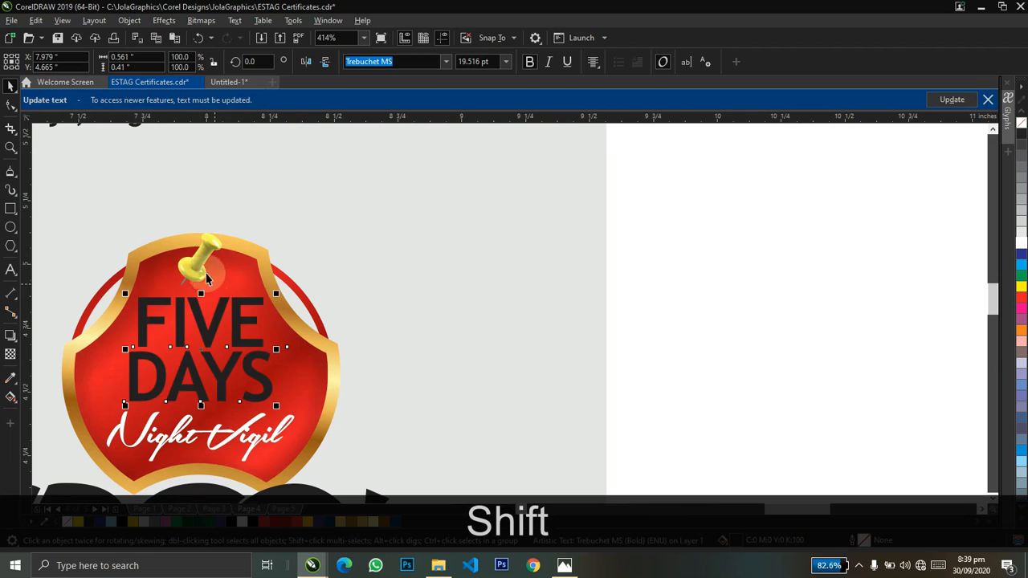
Move the yellow pushpin down to just above "FIVE DAYS", slightly right of the badge's centre
{"action": "left_click_drag", "start_coordinate": [200, 259], "coordinate": [200, 271]}
{"action": "left_click", "coordinate": [244, 269], "text": "shift"}
{"action": "key", "text": "c"}
{"action": "left_click", "coordinate": [244, 269], "text": "shift"}
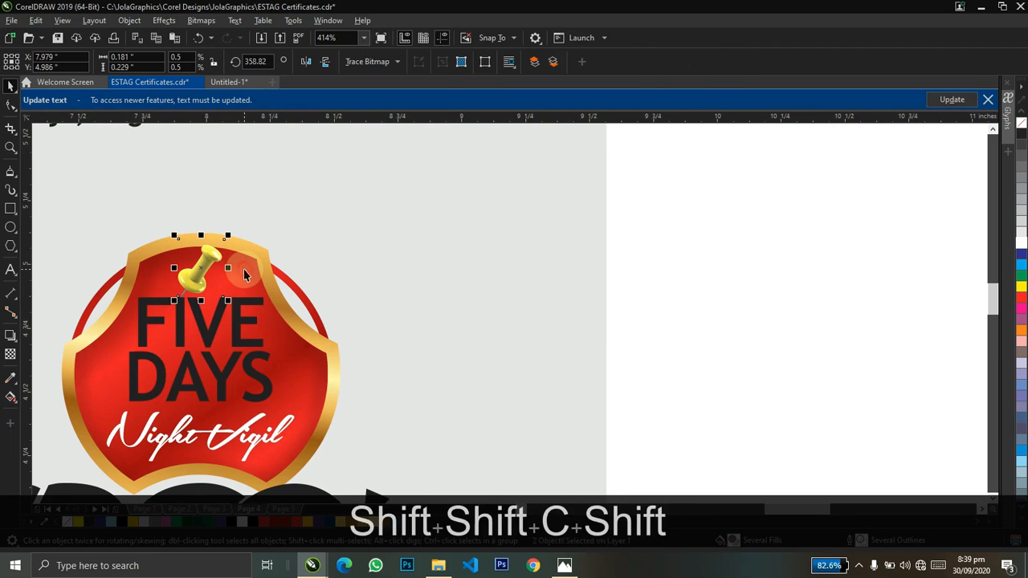
{"action": "key", "text": "ctrl+Up"}
{"action": "left_click_drag", "start_coordinate": [208, 261], "coordinate": [225, 270]}
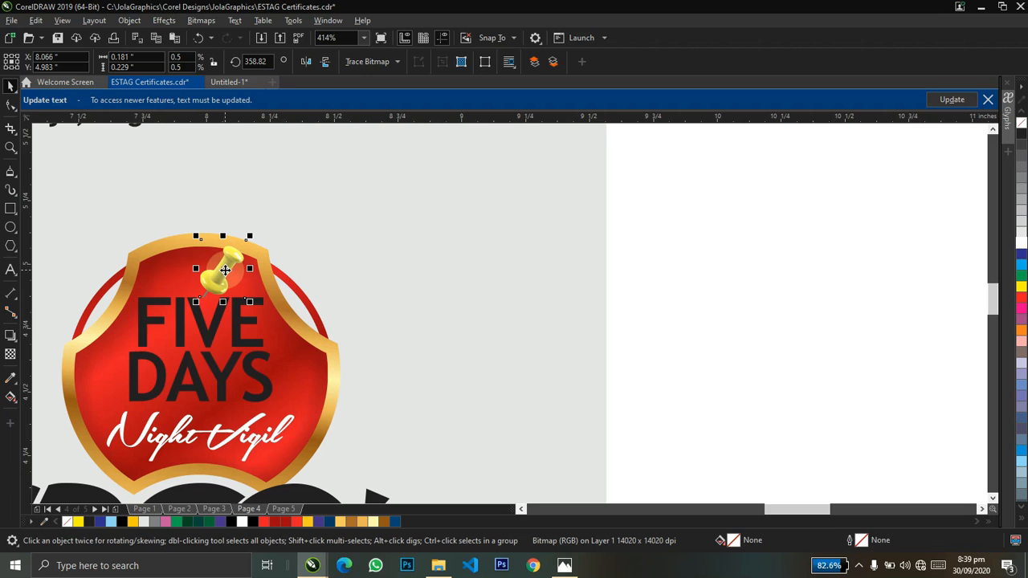
Fill the "FIVE DAYS" text on the badge with Deep Yellow
{"action": "left_click", "coordinate": [208, 340]}
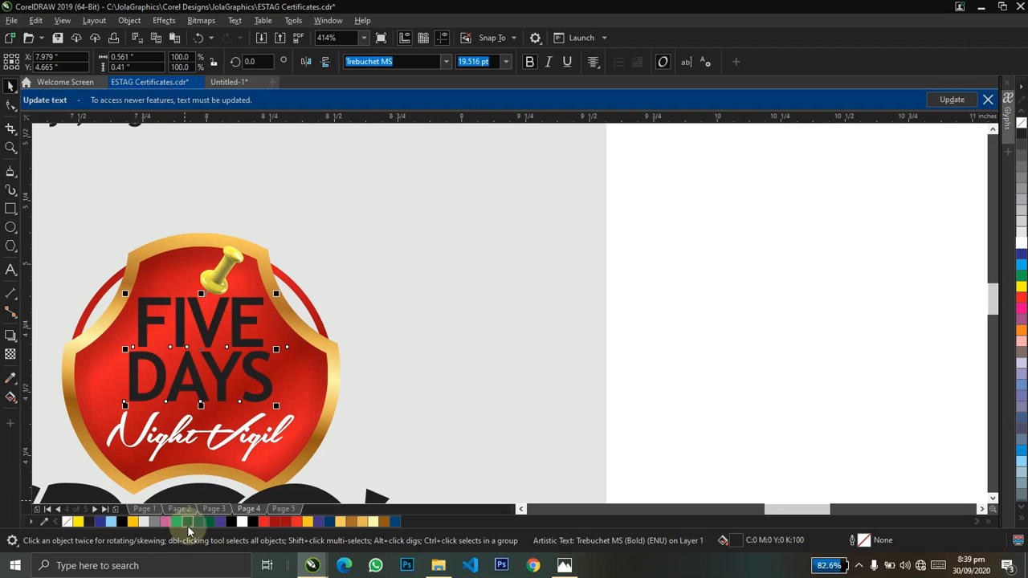
{"action": "left_click", "coordinate": [132, 523]}
{"action": "key", "text": "z"}
{"action": "right_click", "coordinate": [650, 295]}
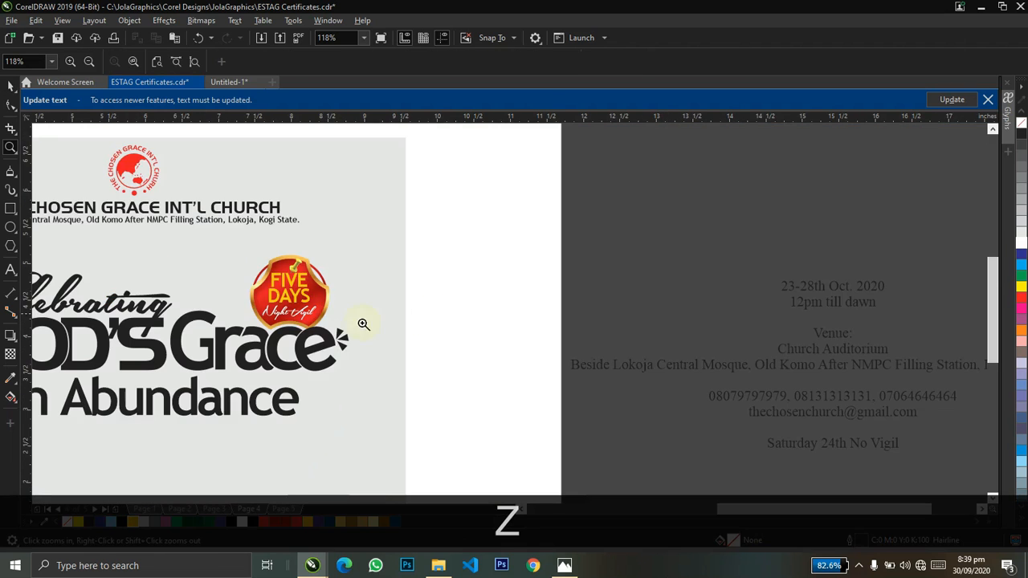
Reduce "FIVE DAYS" to about 16.1 pt and slightly widen the spacing between its two lines
{"action": "left_click_drag", "start_coordinate": [443, 349], "coordinate": [461, 328]}
{"action": "key", "text": "ctrl+space"}
{"action": "key", "text": "shift+F10"}
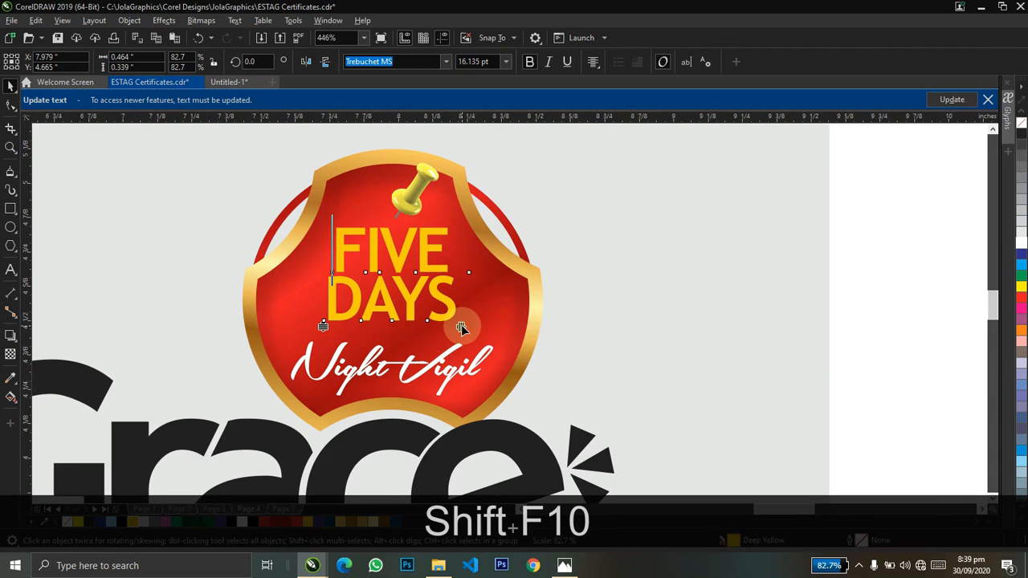
{"action": "left_click_drag", "start_coordinate": [323, 327], "coordinate": [325, 334]}
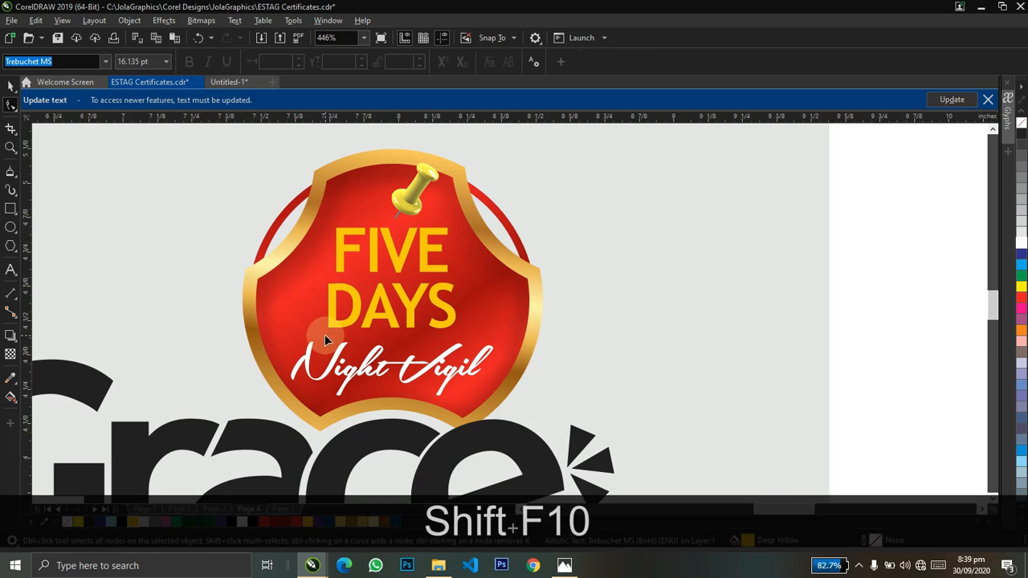
{"action": "key", "text": "ctrl+space"}
Group all the badge's objects, including the pushpin and both texts, into one object
{"action": "key", "text": "z"}
{"action": "right_click", "coordinate": [528, 279]}
{"action": "key", "text": "ctrl+space"}
{"action": "left_click_drag", "start_coordinate": [442, 245], "coordinate": [277, 370]}
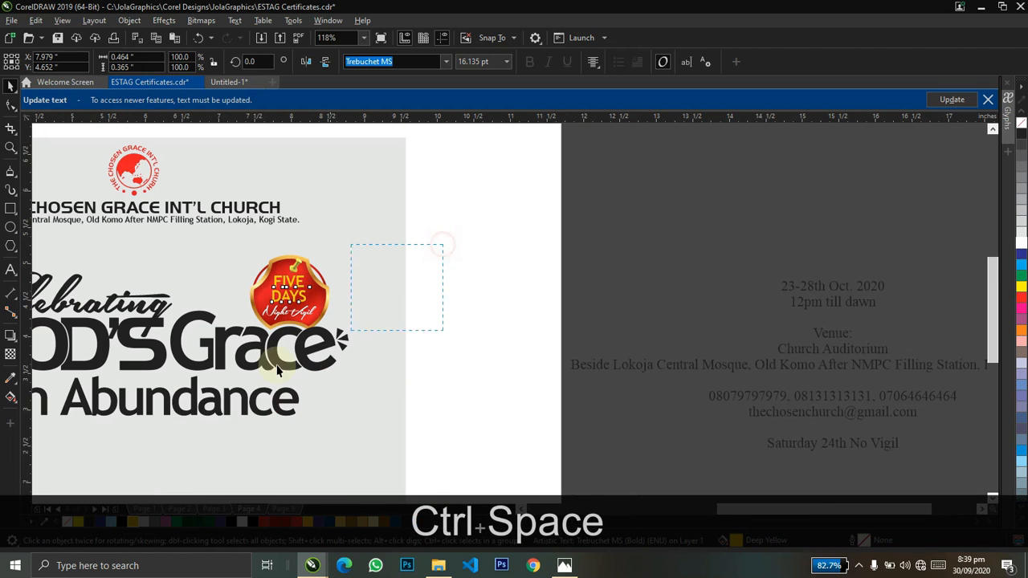
{"action": "left_click_drag", "start_coordinate": [213, 350], "coordinate": [217, 354]}
{"action": "key", "text": "ctrl+g"}
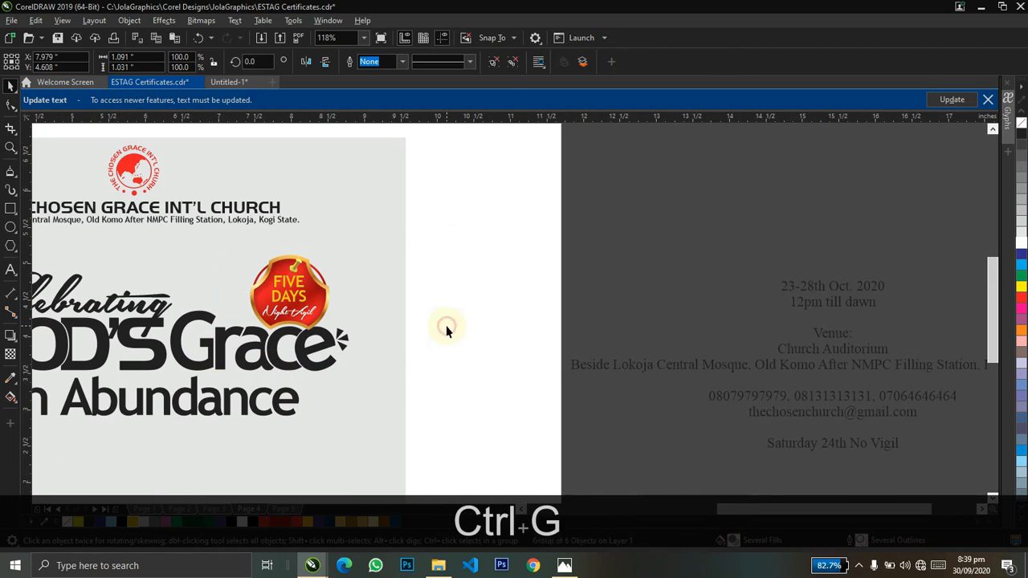
{"action": "key", "text": "z"}
{"action": "left_click_drag", "start_coordinate": [299, 207], "coordinate": [757, 431]}
{"action": "key", "text": "ctrl+space"}
{"action": "key", "text": "F4"}
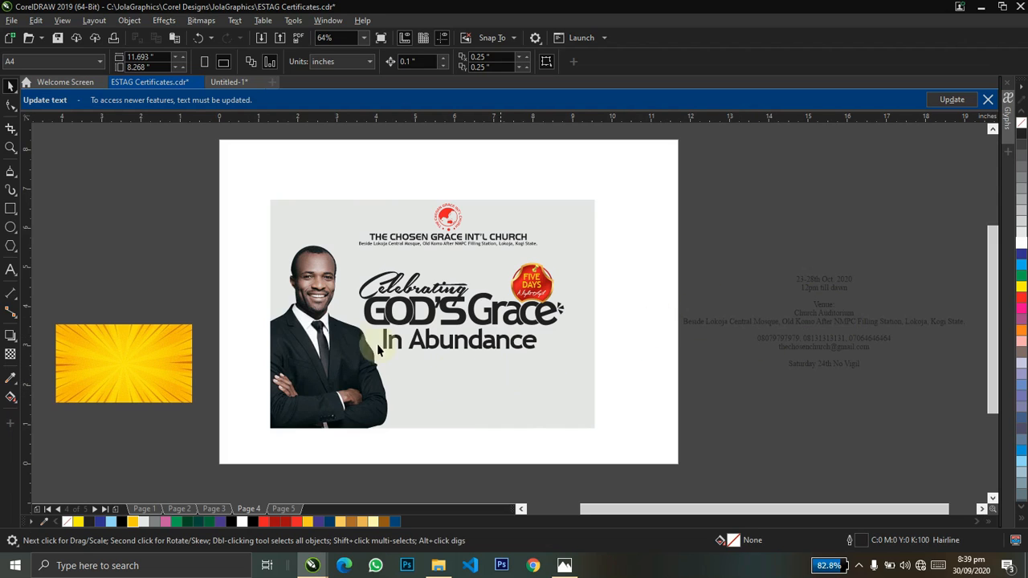
Switch to File Explorer and open Local Disk (C:) from This PC
{"action": "left_click", "coordinate": [476, 393]}
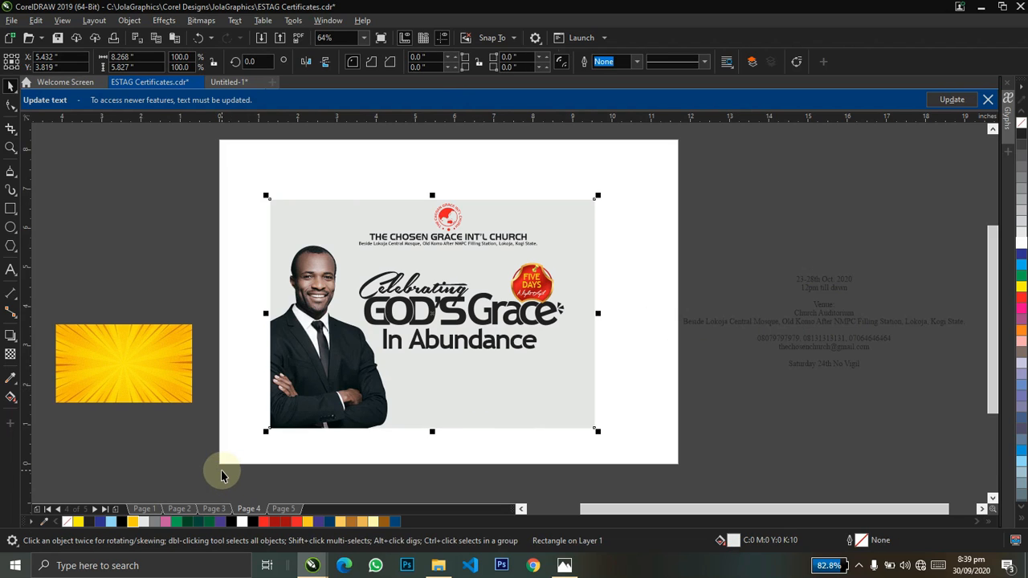
{"action": "key", "text": "alt+Tab"}
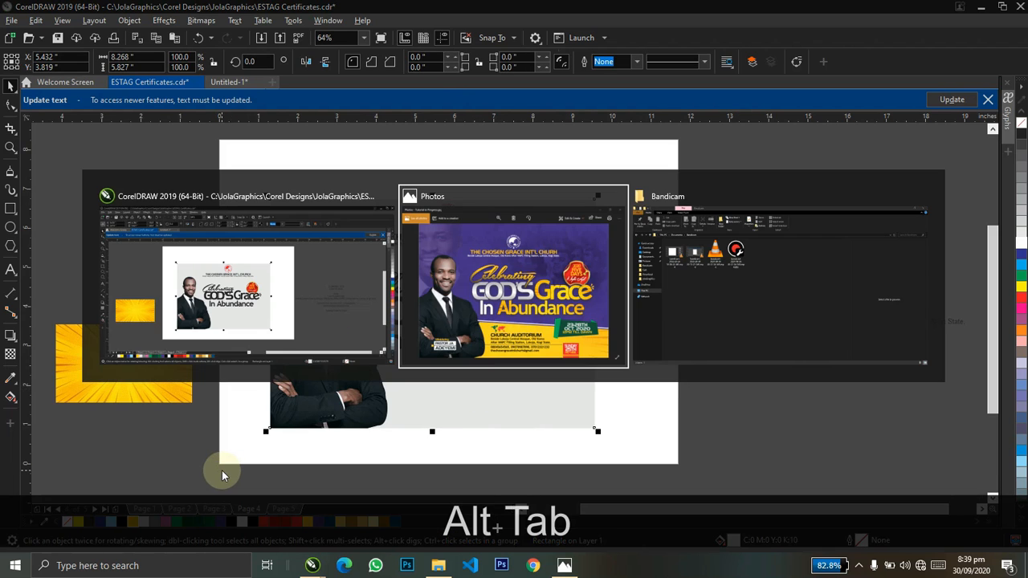
{"action": "key", "text": "alt+Tab"}
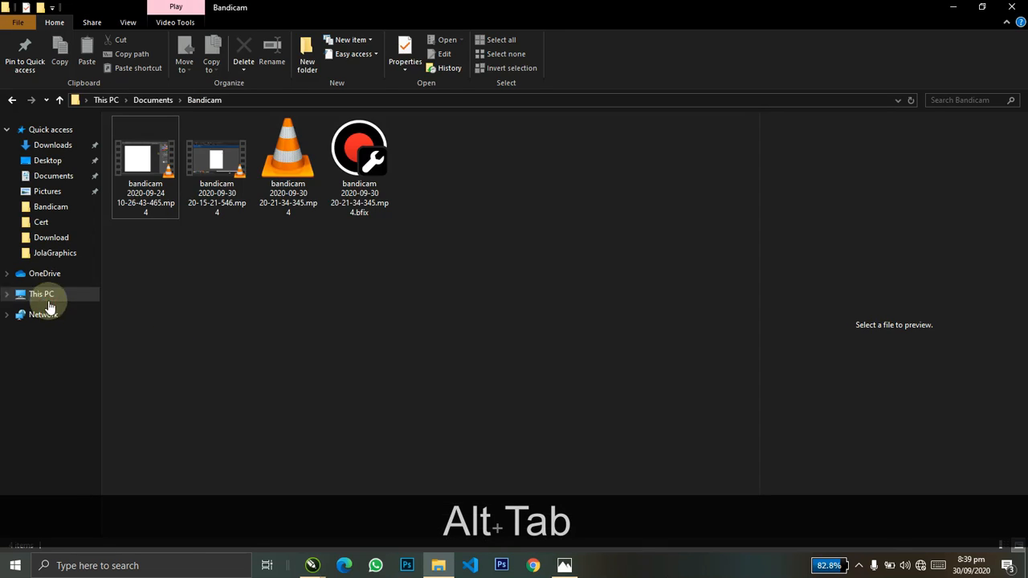
{"action": "left_click", "coordinate": [47, 297]}
{"action": "left_click", "coordinate": [174, 280]}
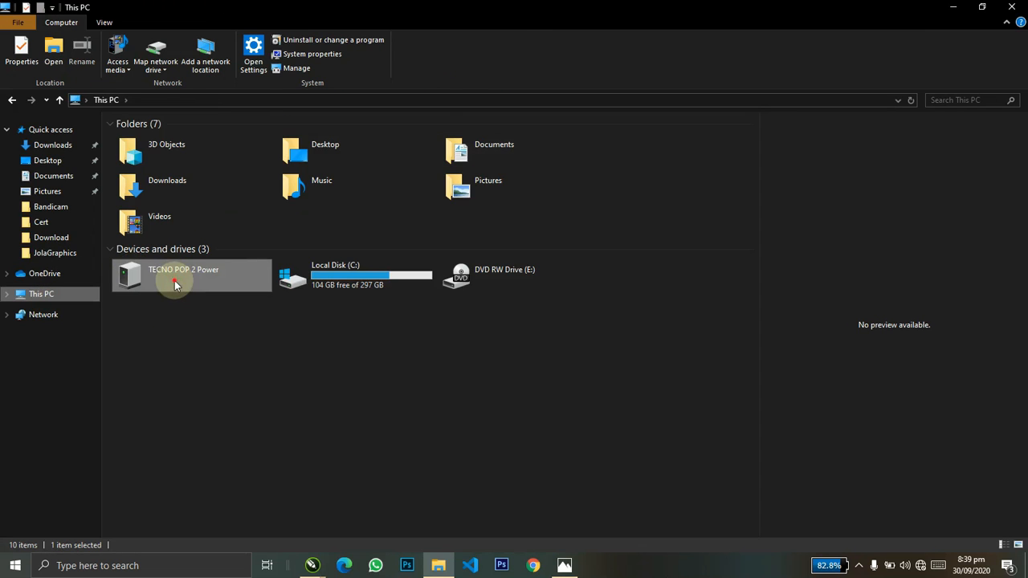
{"action": "double_click", "coordinate": [174, 280]}
{"action": "key", "text": "BackSpace"}
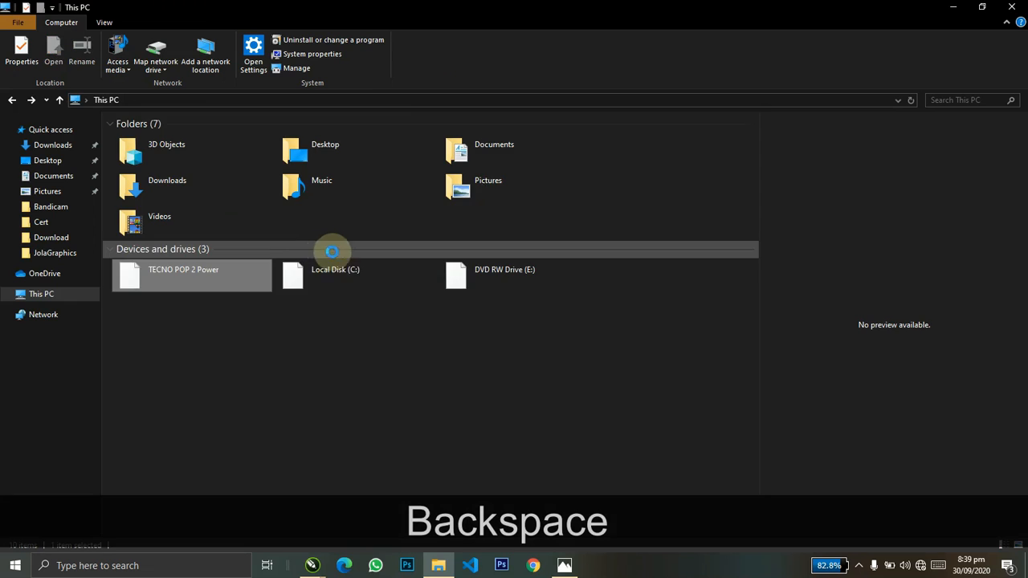
{"action": "left_click", "coordinate": [306, 261]}
Open the JolaGraphics folder and search it for "worship"
{"action": "left_click", "coordinate": [962, 103]}
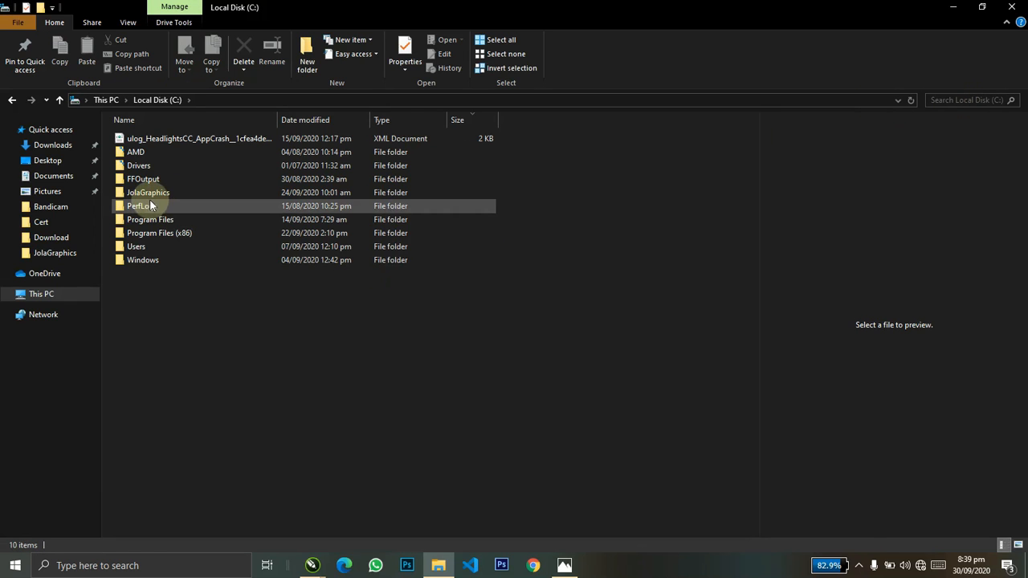
{"action": "double_click", "coordinate": [147, 202]}
{"action": "key", "text": "BackSpace"}
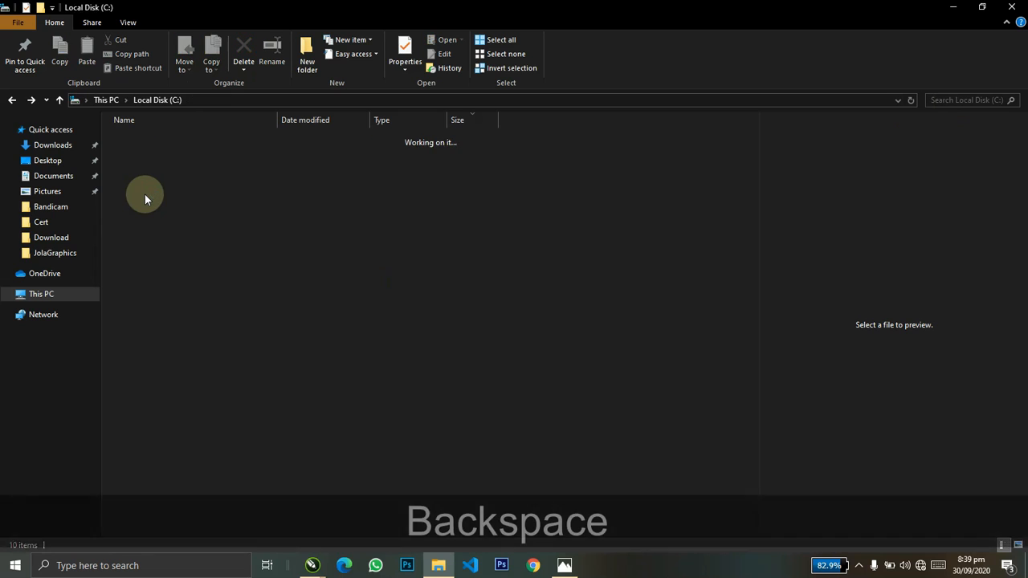
{"action": "double_click", "coordinate": [144, 195]}
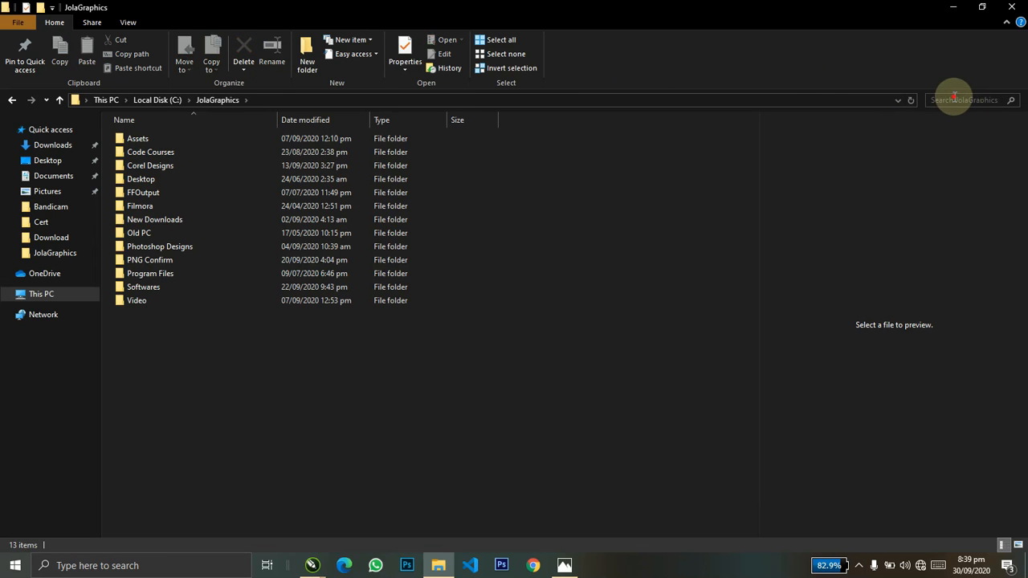
{"action": "left_click", "coordinate": [954, 98]}
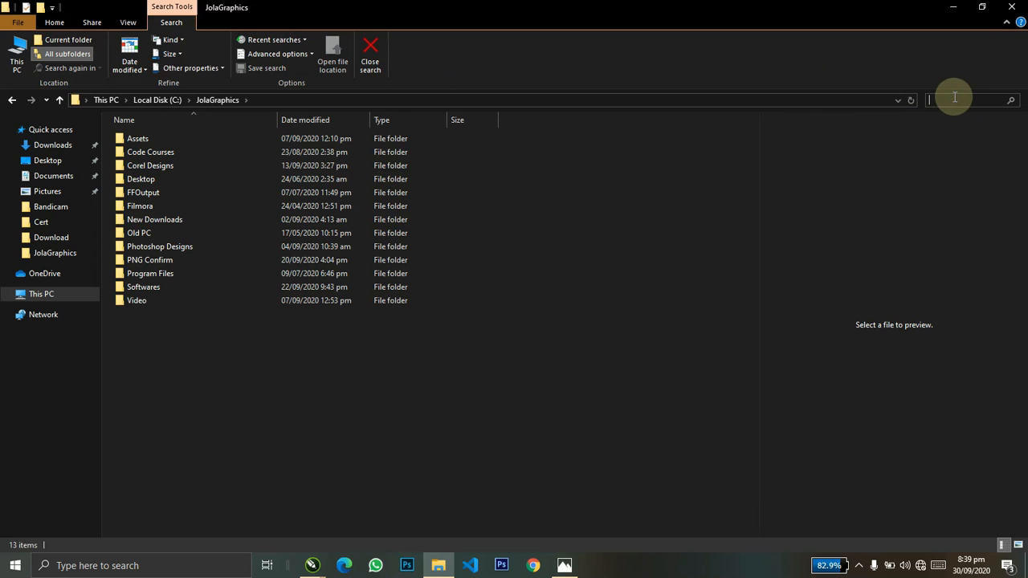
{"action": "type", "text": "worship"}
Switch back to CorelDRAW and recolour the flyer's background rectangle, trying dark blue and Ice Blue before settling on purple R69 G49 B138
{"action": "key", "text": "alt+Tab"}
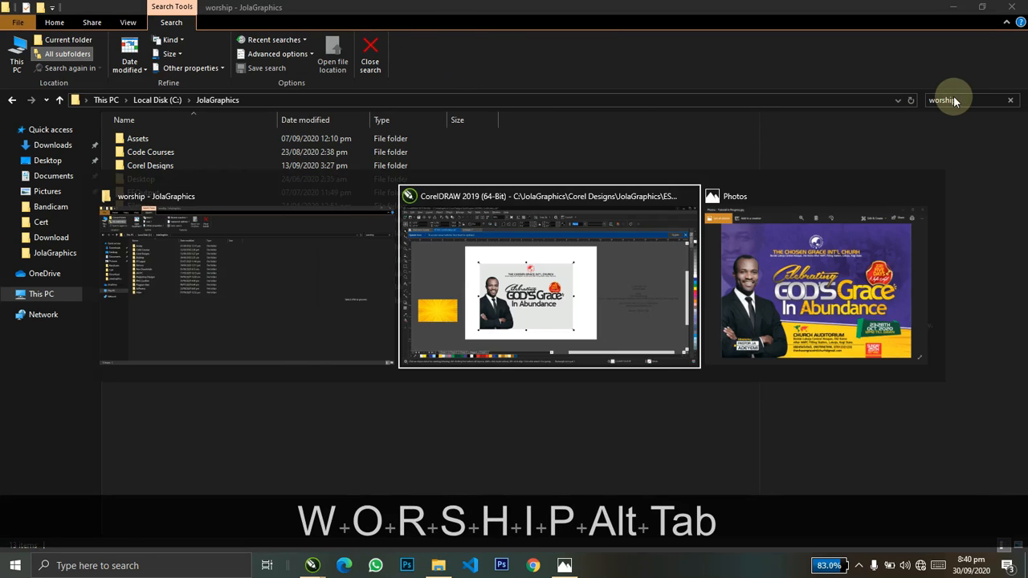
{"action": "left_click", "coordinate": [675, 292]}
{"action": "key", "text": "F4"}
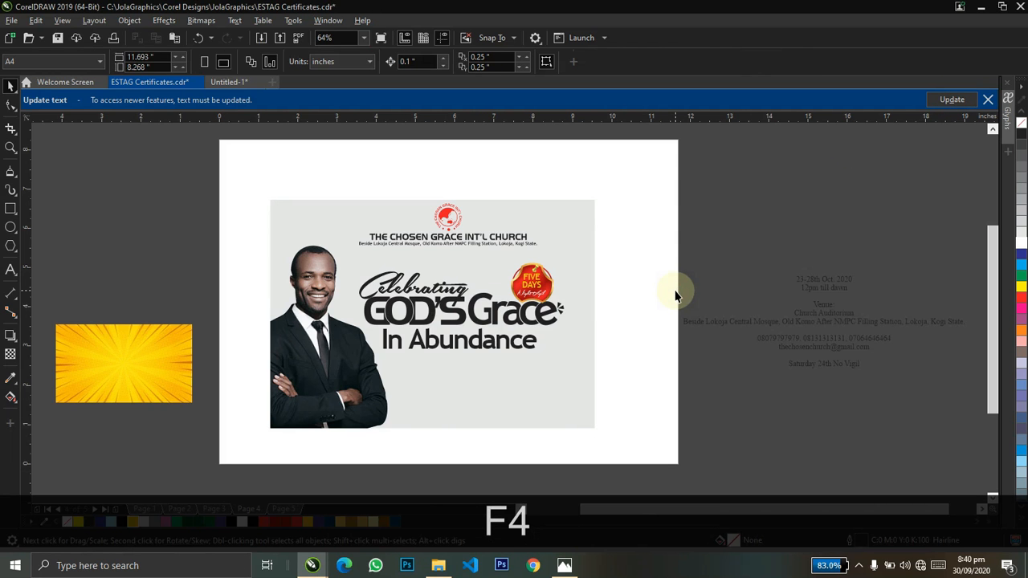
{"action": "left_click", "coordinate": [583, 258]}
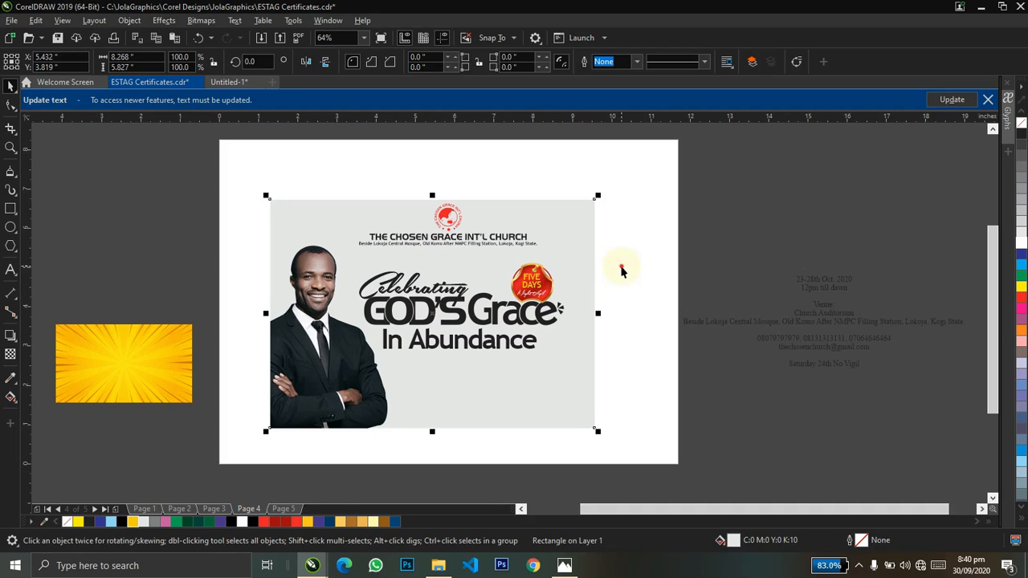
{"action": "left_click", "coordinate": [621, 272]}
{"action": "left_click", "coordinate": [567, 241]}
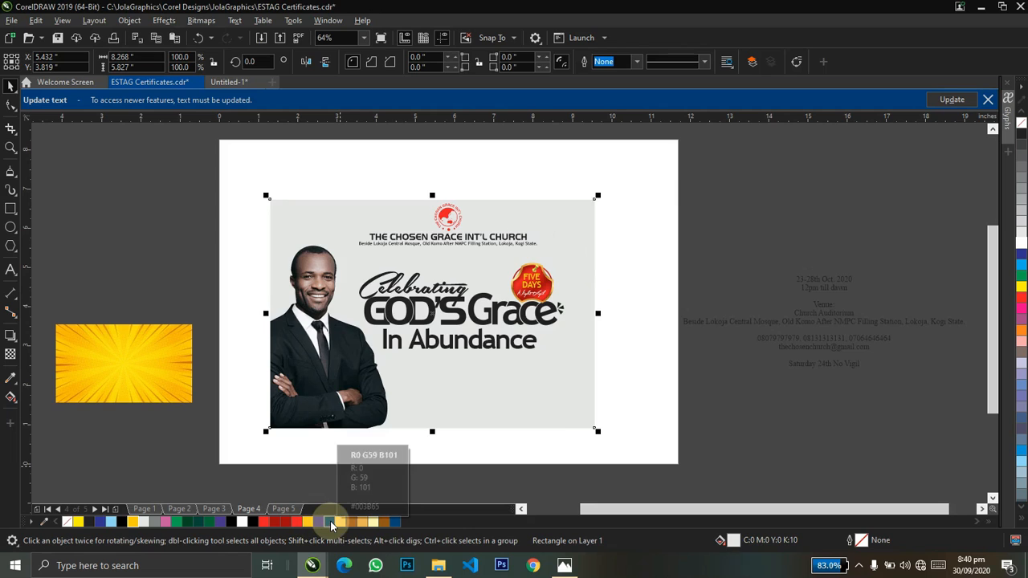
{"action": "left_click", "coordinate": [330, 521]}
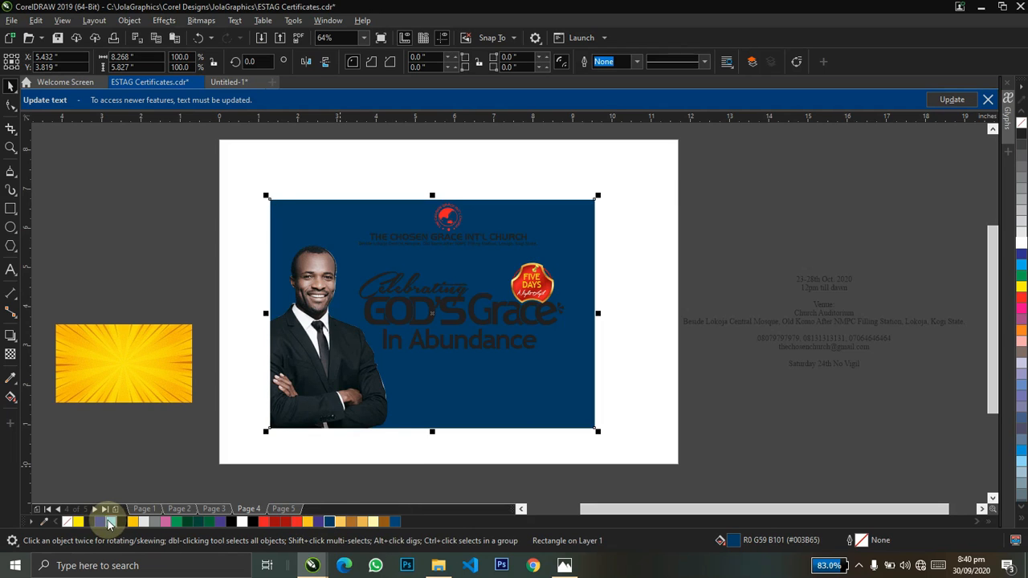
{"action": "left_click", "coordinate": [110, 522]}
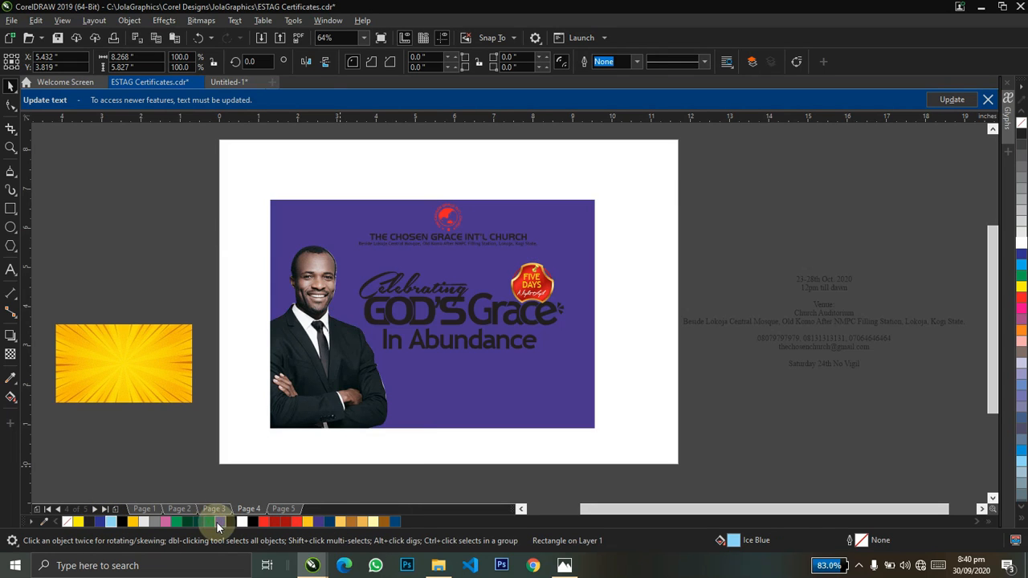
{"action": "left_click", "coordinate": [217, 523]}
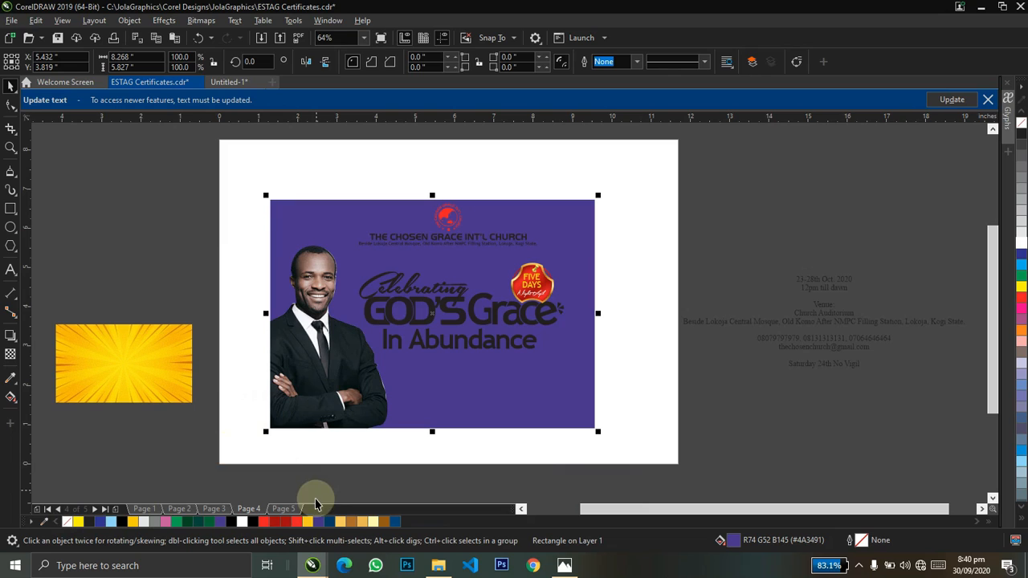
{"action": "left_click", "coordinate": [318, 523]}
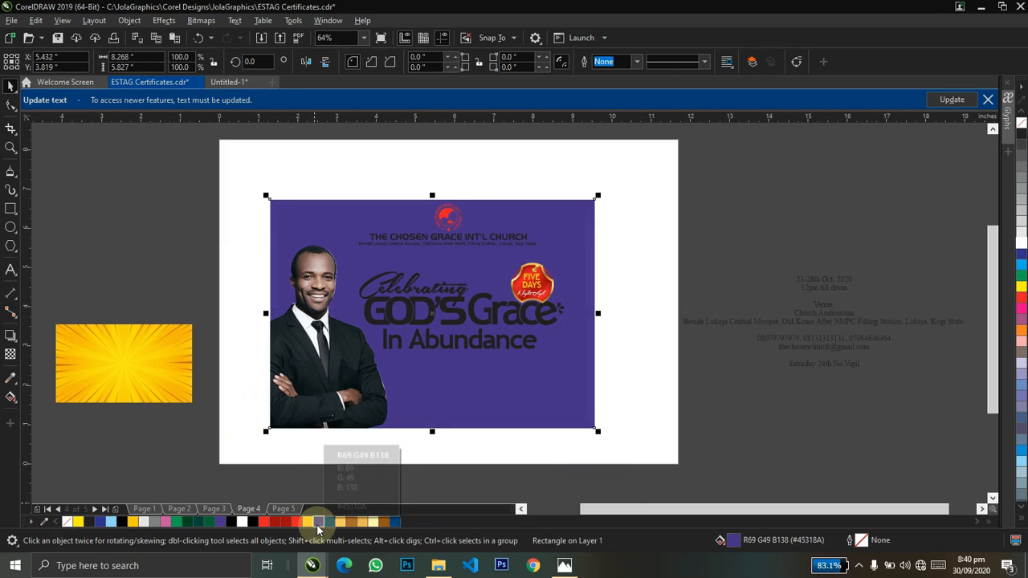
{"action": "left_click", "coordinate": [225, 475]}
Fill the round church logo above the church name with white
{"action": "key", "text": "z"}
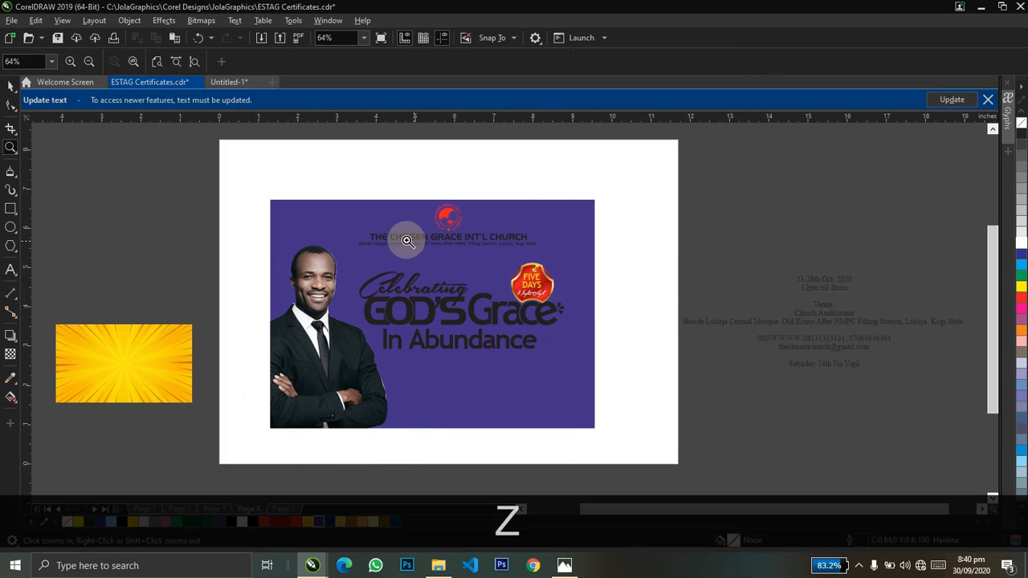
{"action": "left_click_drag", "start_coordinate": [251, 188], "coordinate": [514, 281]}
{"action": "key", "text": "ctrl+space"}
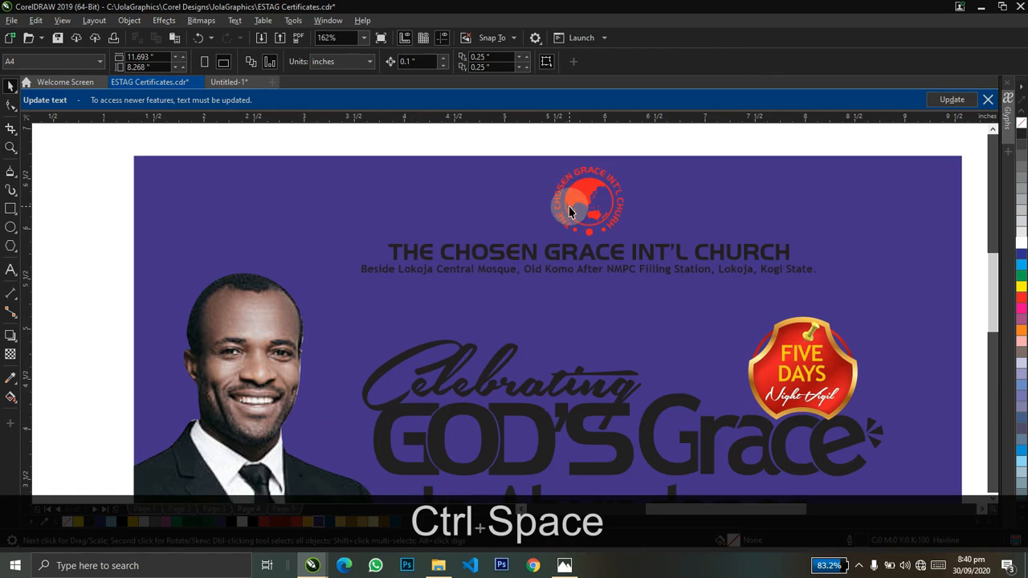
{"action": "left_click", "coordinate": [580, 204]}
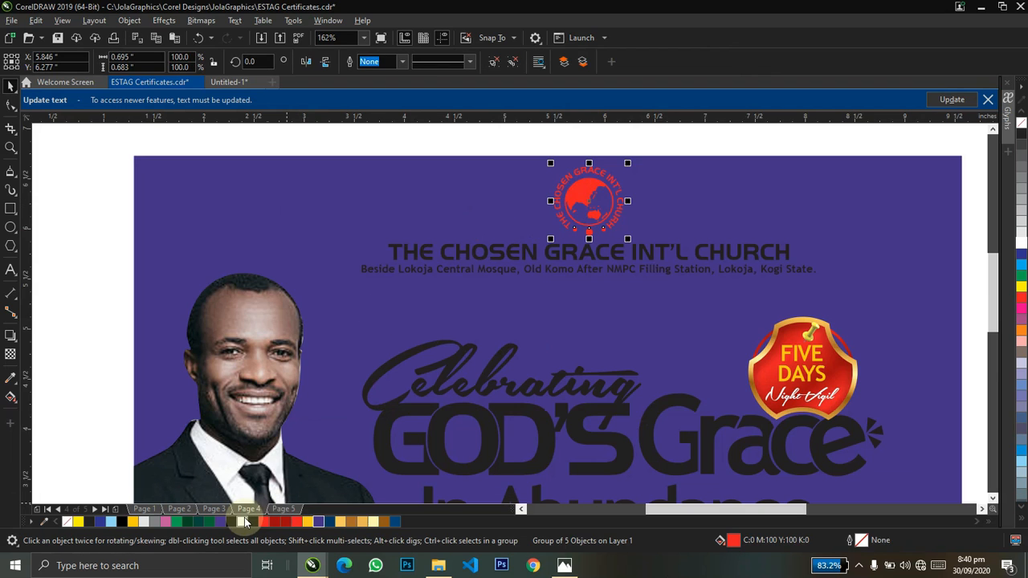
{"action": "left_click", "coordinate": [245, 523]}
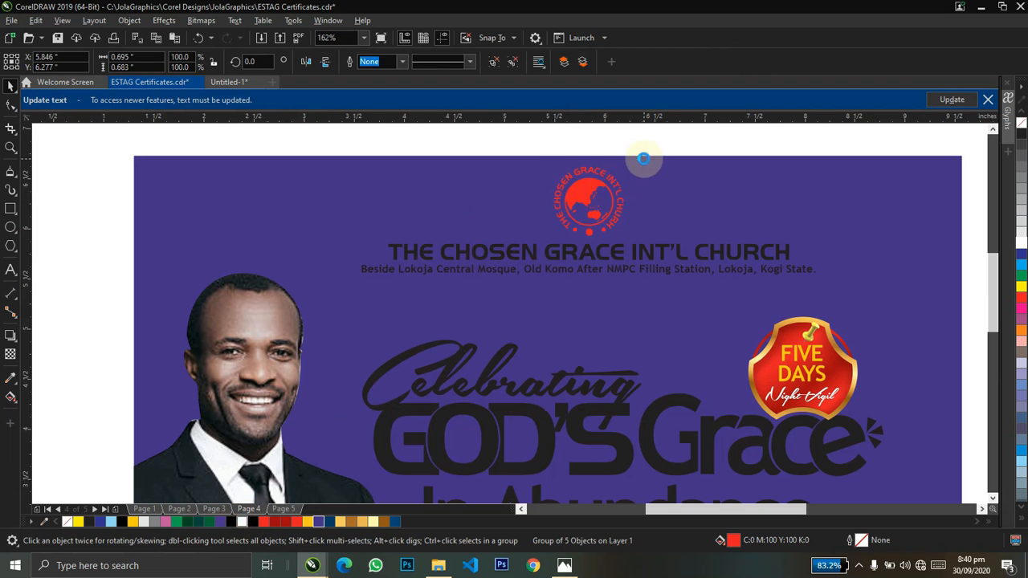
Scale the church logo down to about 75.5% and centre it horizontally on the church name
{"action": "left_click_drag", "start_coordinate": [630, 163], "coordinate": [608, 183]}
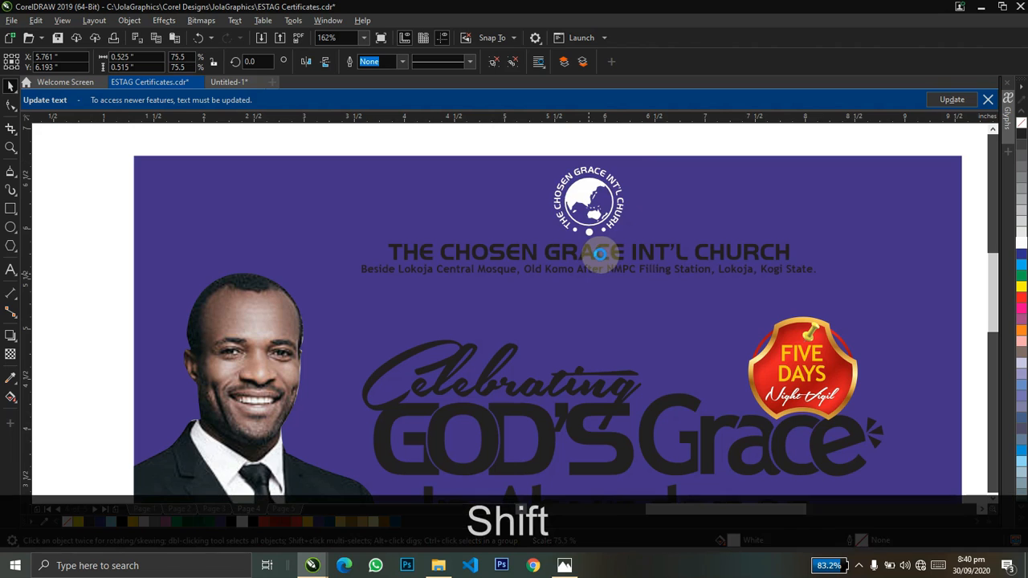
{"action": "left_click", "coordinate": [600, 254], "text": "shift"}
{"action": "key", "text": "c"}
{"action": "left_click", "coordinate": [600, 254], "text": "shift"}
Fill the "THE CHOSEN GRACE INT'L CHURCH" heading with yellow R255 G201 B23
{"action": "left_click", "coordinate": [600, 254]}
{"action": "key", "text": "ctrl+space"}
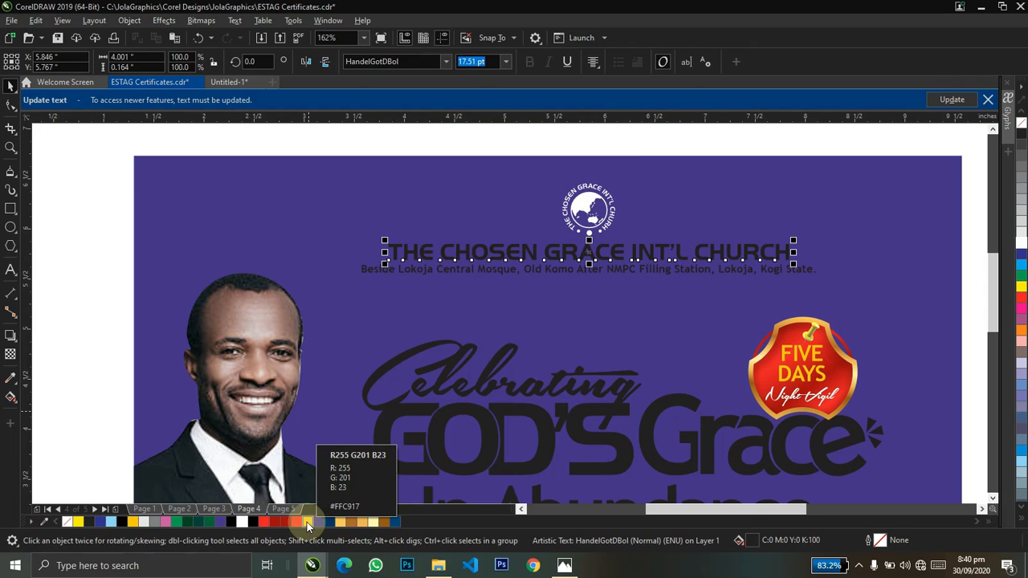
{"action": "left_click", "coordinate": [311, 523]}
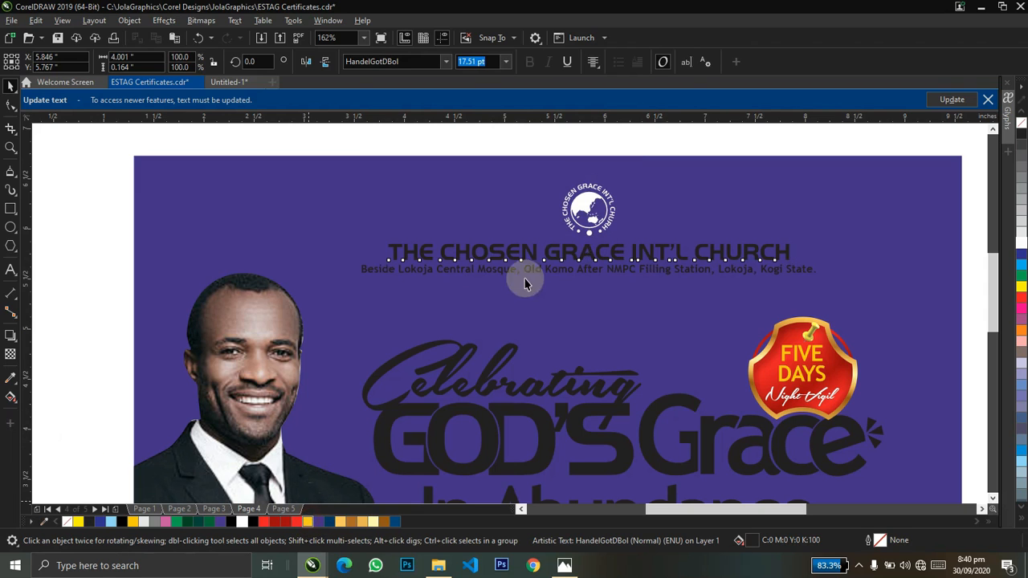
Fill the church address line with white and the "Celebrating" text with yellow R255 G201 B23
{"action": "left_click", "coordinate": [540, 275]}
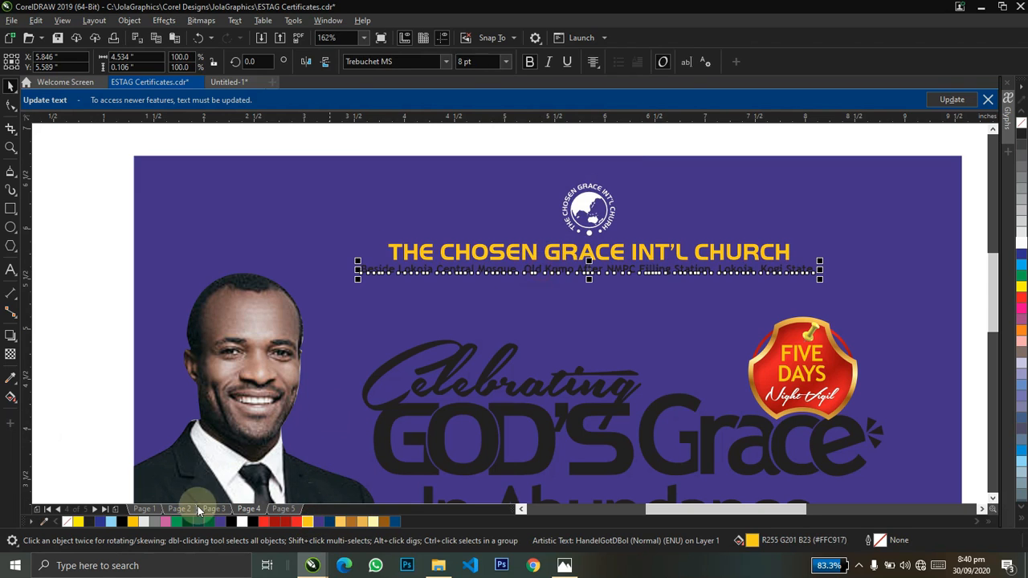
{"action": "left_click", "coordinate": [243, 523]}
{"action": "left_click", "coordinate": [494, 366]}
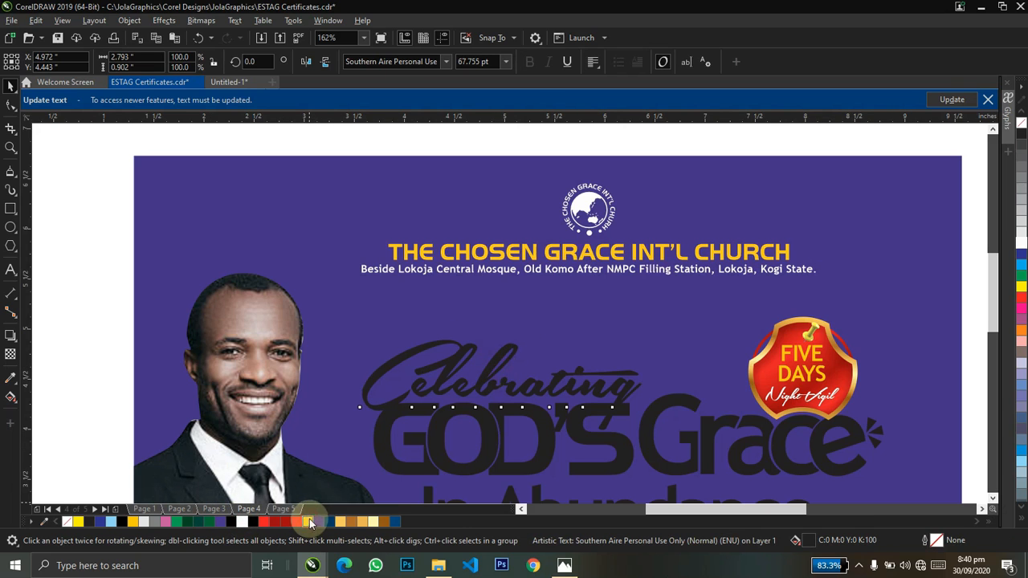
{"action": "left_click", "coordinate": [311, 523]}
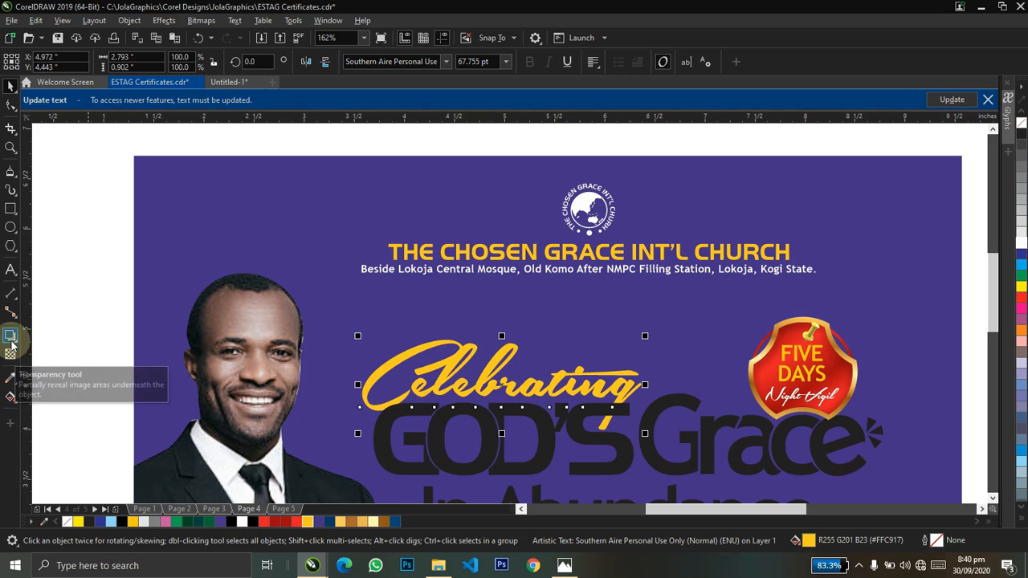
Apply a vertical fountain fill to "Celebrating" and set its upper colour node to the same yellow R255 G201 B23
{"action": "key", "text": "g"}
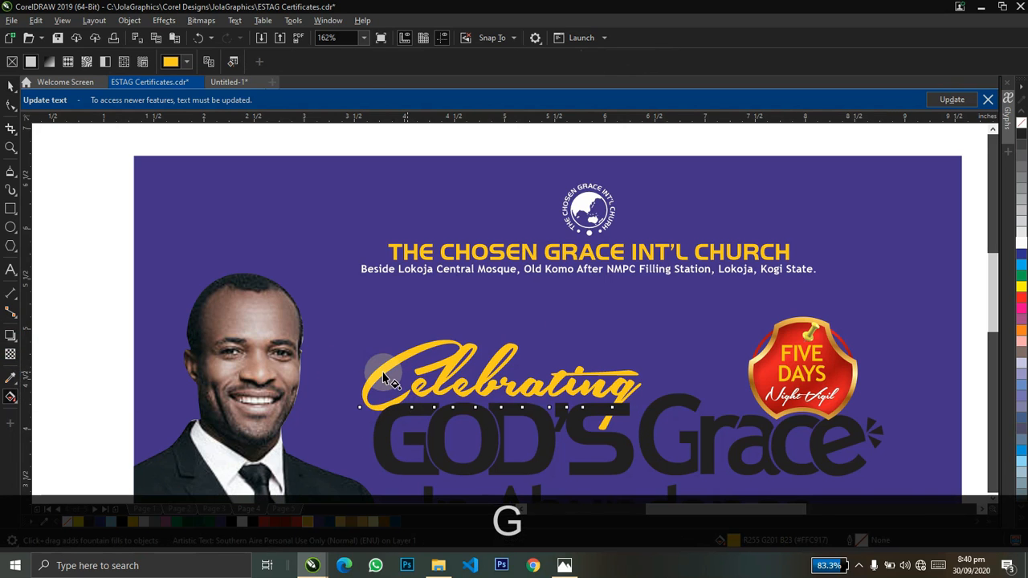
{"action": "left_click", "coordinate": [11, 397]}
{"action": "left_click_drag", "start_coordinate": [480, 395], "coordinate": [479, 350]}
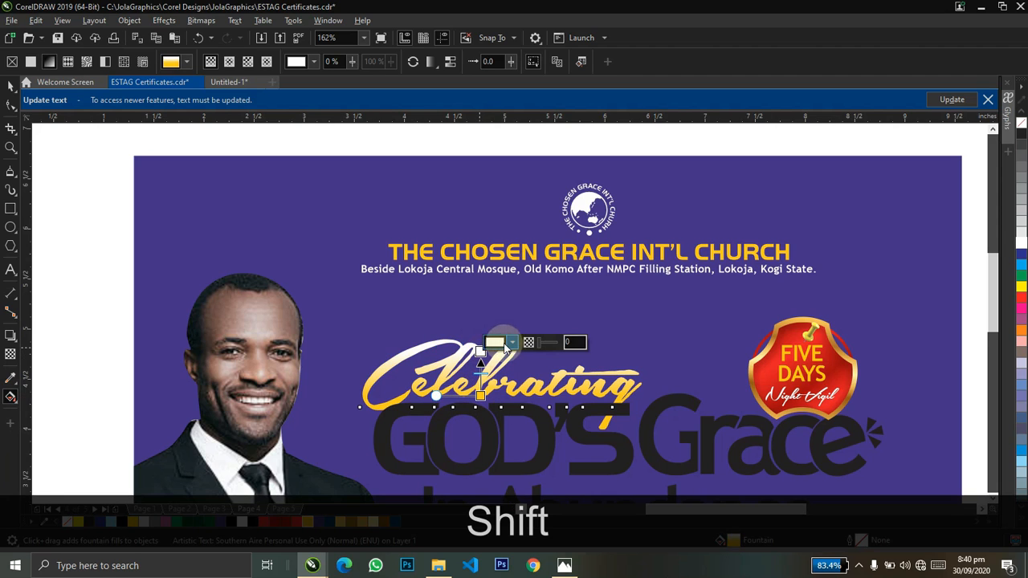
{"action": "left_click", "coordinate": [309, 521]}
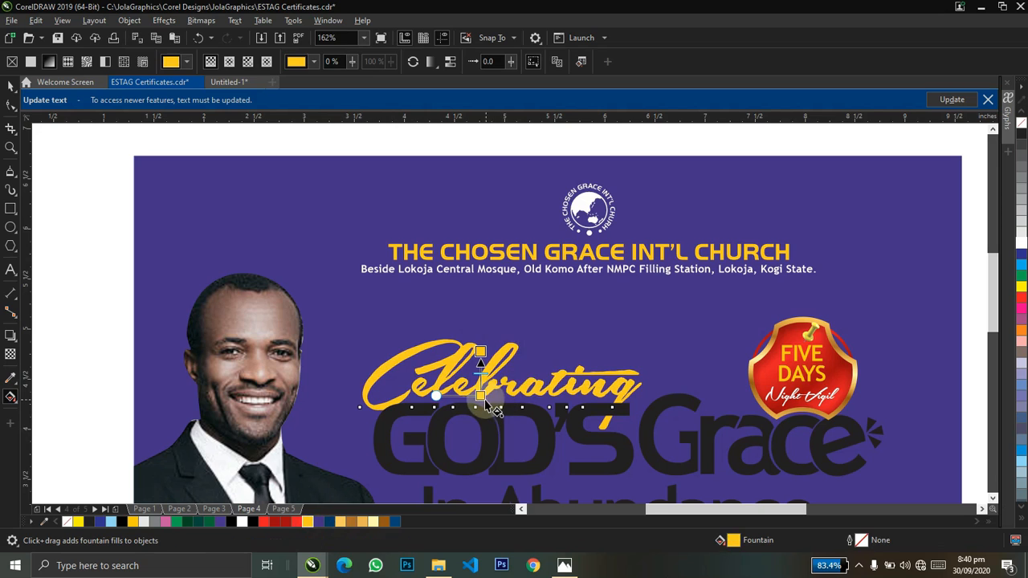
Darken the lower gradient node of "Celebrating" by mixing in black repeatedly, and shift both nodes down to adjust the blend
{"action": "left_click", "coordinate": [482, 396]}
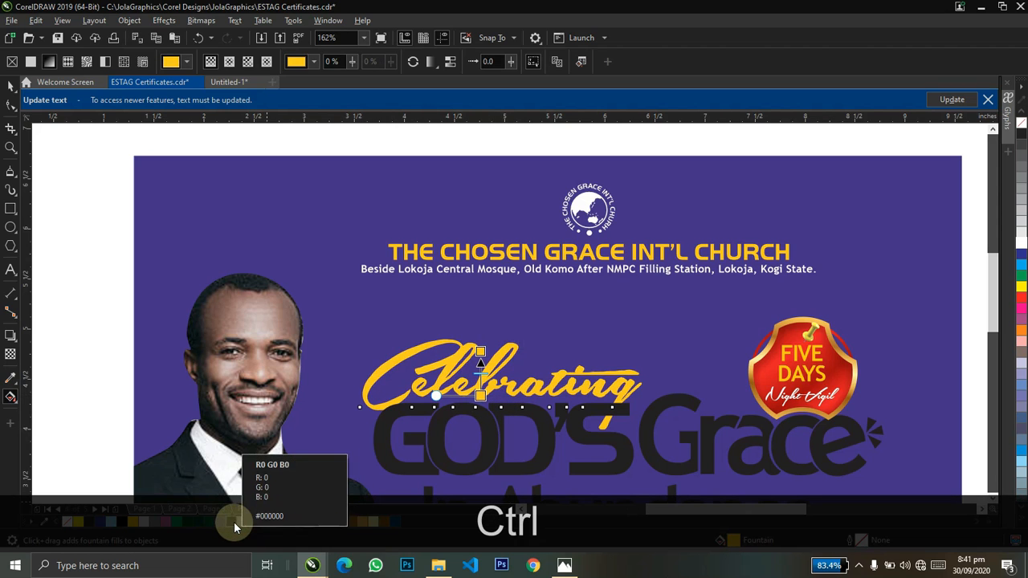
{"action": "left_click", "coordinate": [234, 523], "text": "ctrl"}
{"action": "left_click", "coordinate": [233, 523], "text": "ctrl"}
{"action": "left_click", "coordinate": [234, 522], "text": "ctrl"}
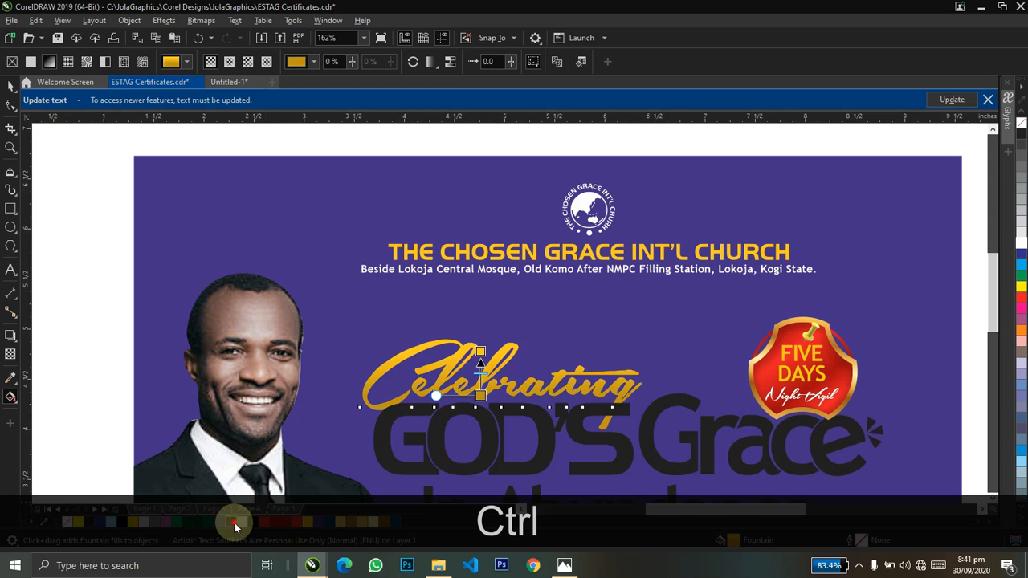
{"action": "left_click", "coordinate": [233, 523], "text": "ctrl"}
{"action": "left_click", "coordinate": [233, 522], "text": "ctrl"}
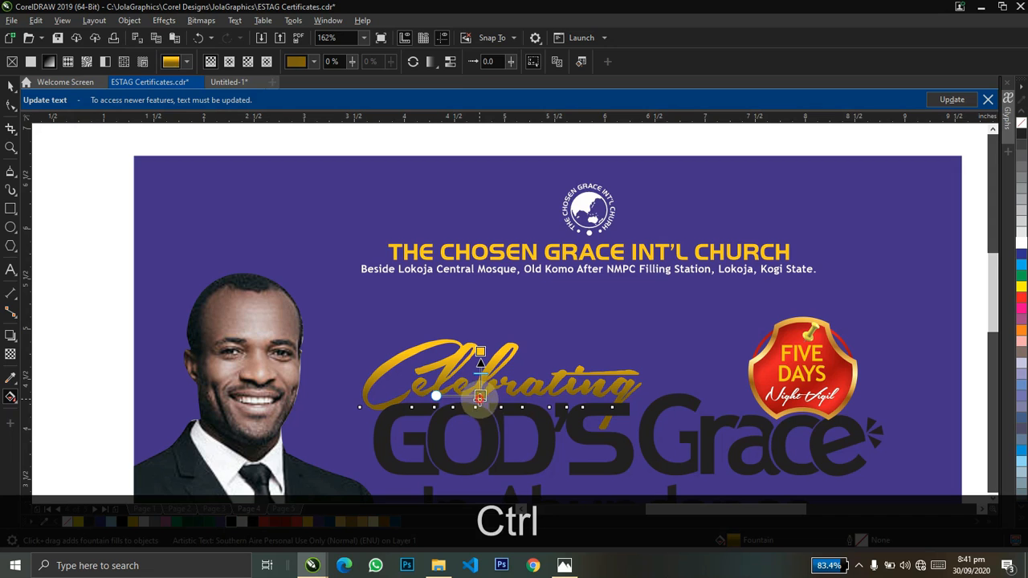
{"action": "left_click_drag", "start_coordinate": [480, 397], "coordinate": [480, 421]}
{"action": "left_click_drag", "start_coordinate": [481, 359], "coordinate": [480, 363]}
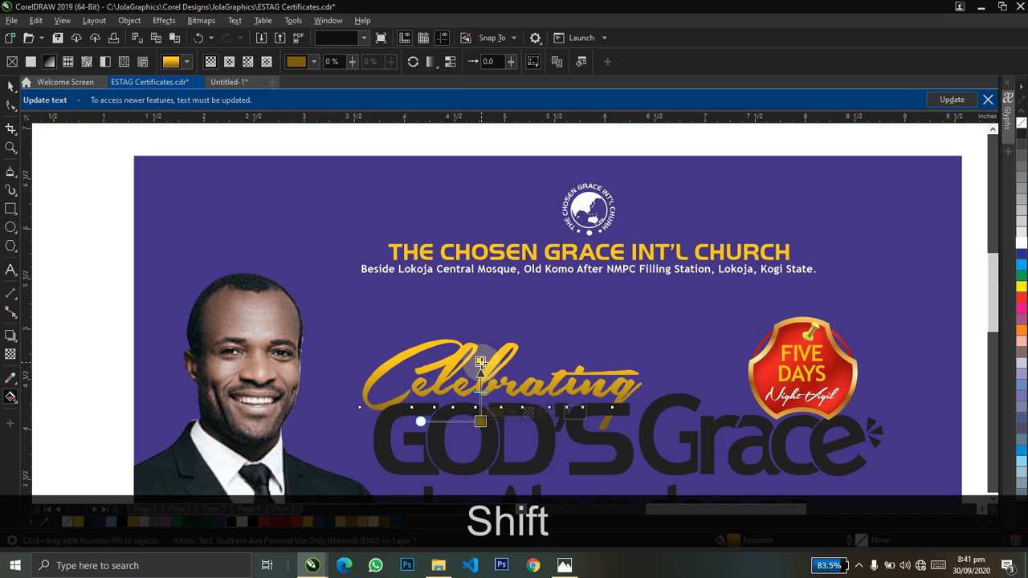
Try sending "Celebrating" to the back, undo that, and bring it to the front above "GOD'S Grace"
{"action": "key", "text": "shift+ctrl+space"}
{"action": "key", "text": "z"}
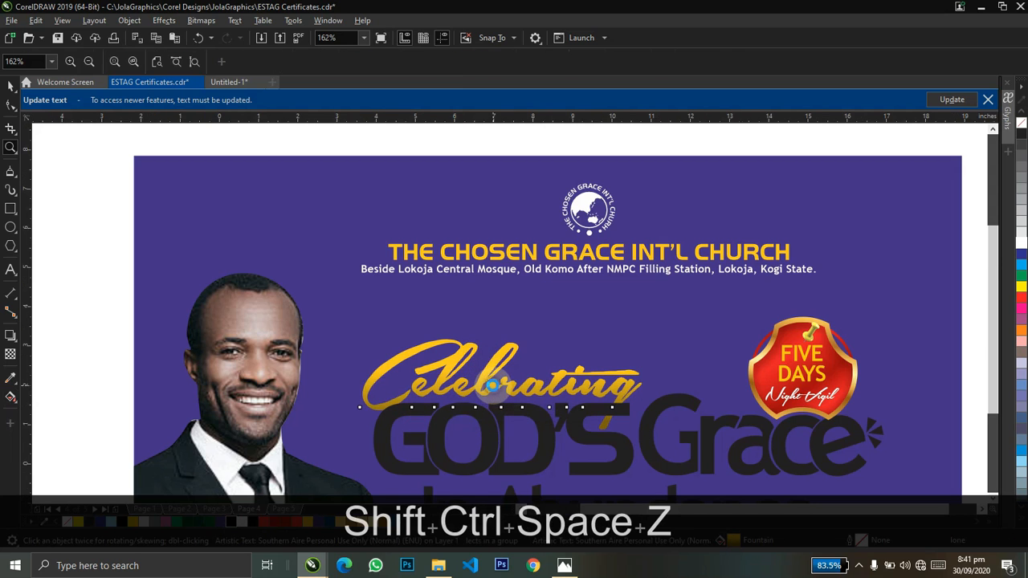
{"action": "right_click", "coordinate": [492, 386]}
{"action": "left_click_drag", "start_coordinate": [279, 230], "coordinate": [669, 390]}
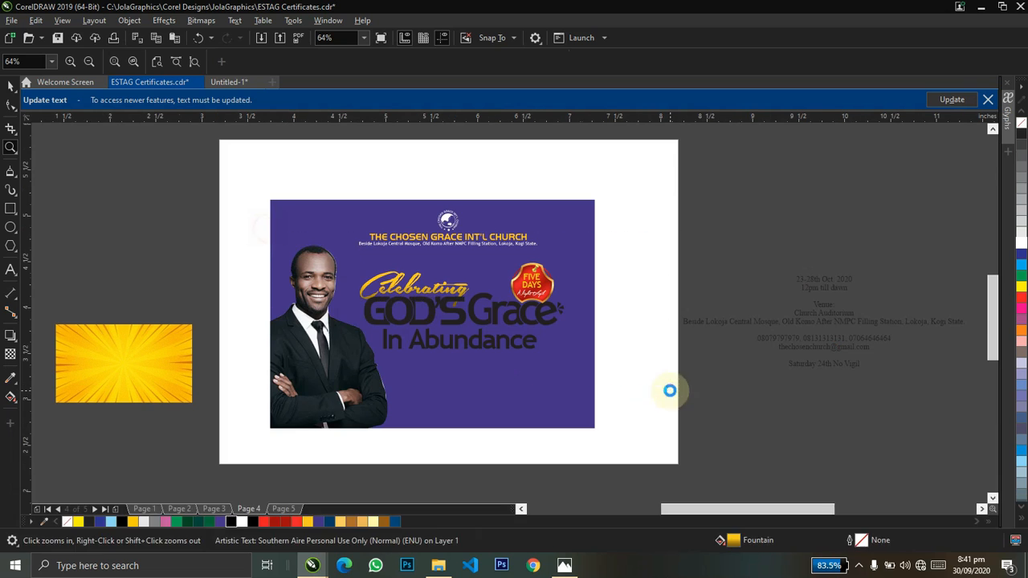
{"action": "key", "text": "ctrl+space"}
{"action": "key", "text": "z"}
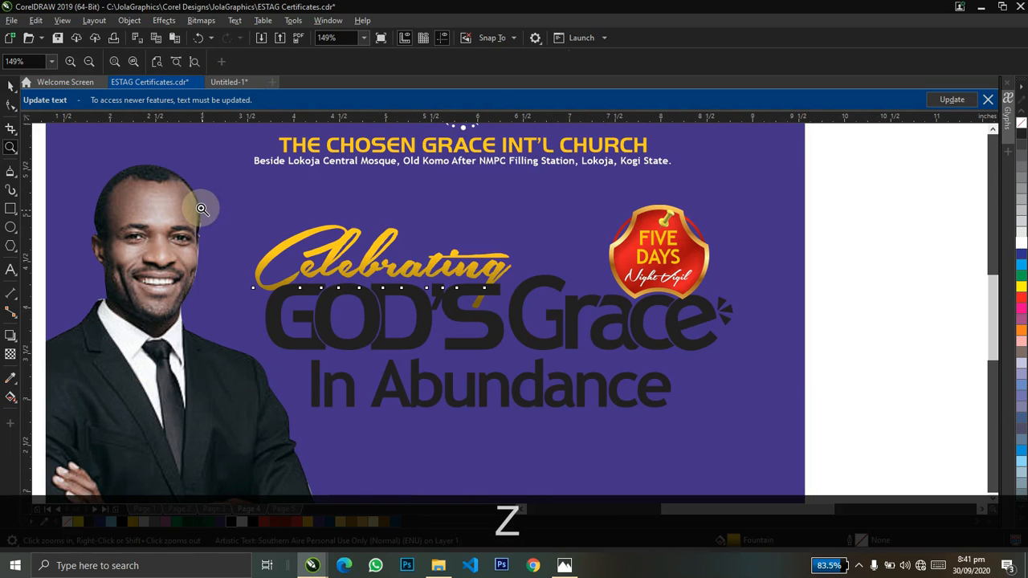
{"action": "left_click_drag", "start_coordinate": [240, 216], "coordinate": [638, 385]}
{"action": "key", "text": "ctrl+space"}
{"action": "key", "text": "shift+Page_Down"}
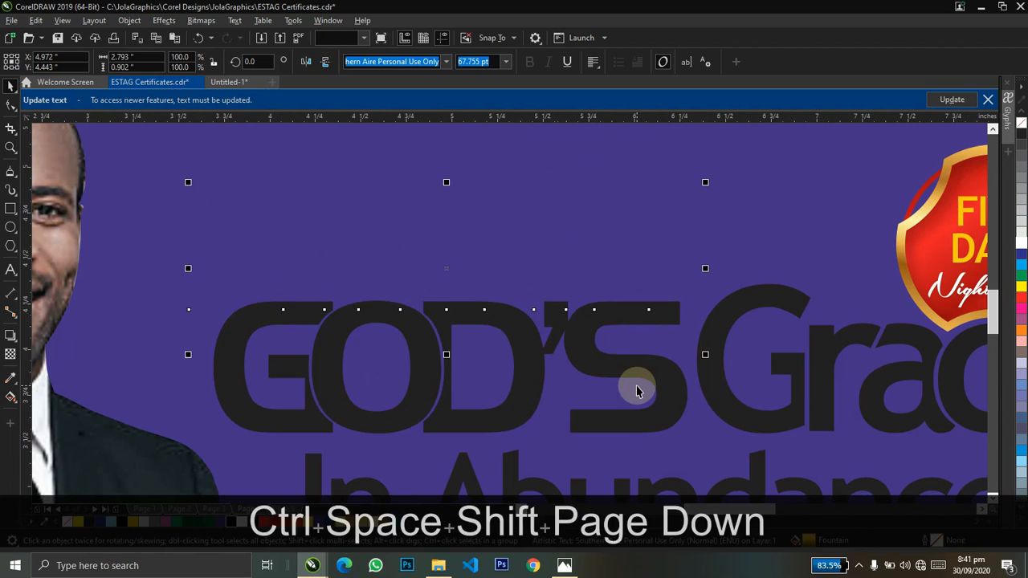
{"action": "key", "text": "ctrl+z"}
{"action": "key", "text": "shift+Page_Up"}
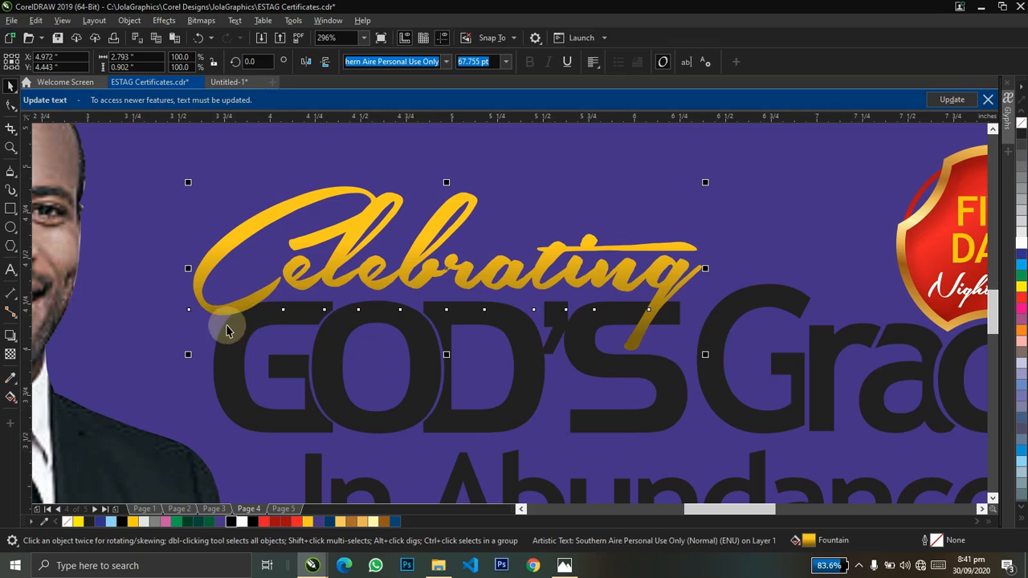
Duplicate "Celebrating" in place and give the copy a 3-point outline behind its fill
{"action": "right_click", "coordinate": [449, 262]}
{"action": "key", "text": "ctrl+space"}
{"action": "key", "text": "KP_Add"}
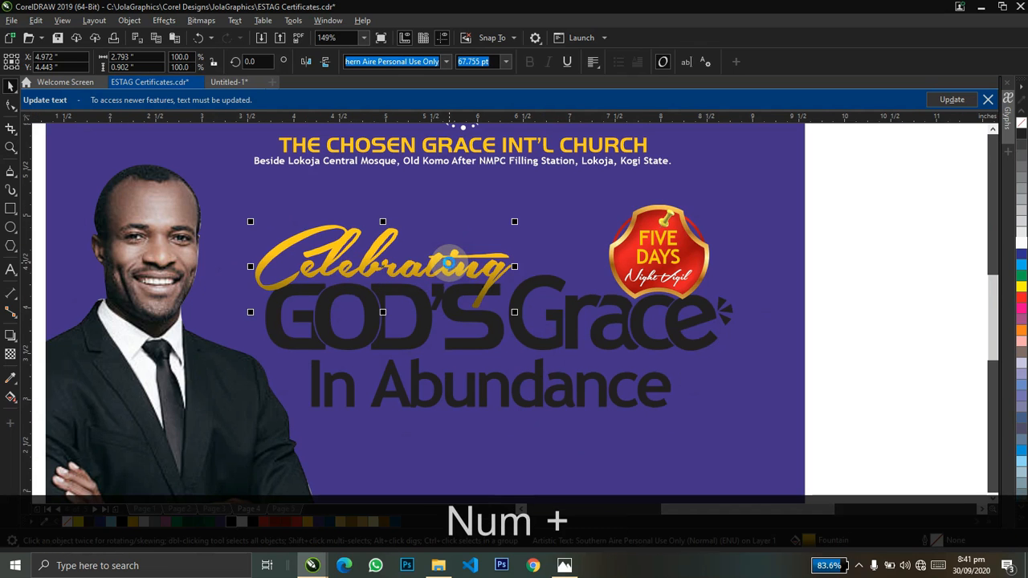
{"action": "key", "text": "F12"}
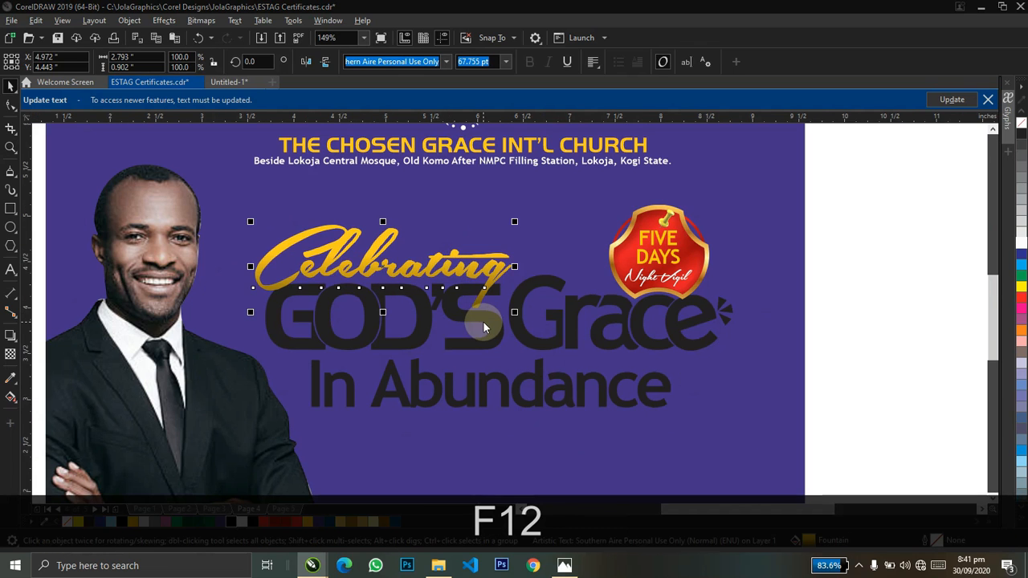
{"action": "double_click", "coordinate": [418, 232]}
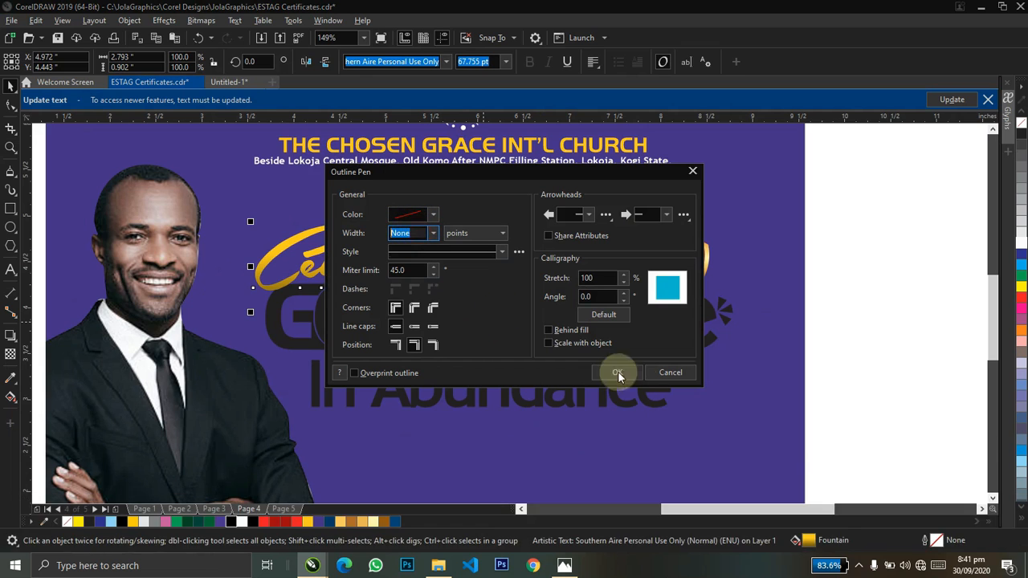
{"action": "type", "text": "3"}
{"action": "left_click", "coordinate": [580, 331]}
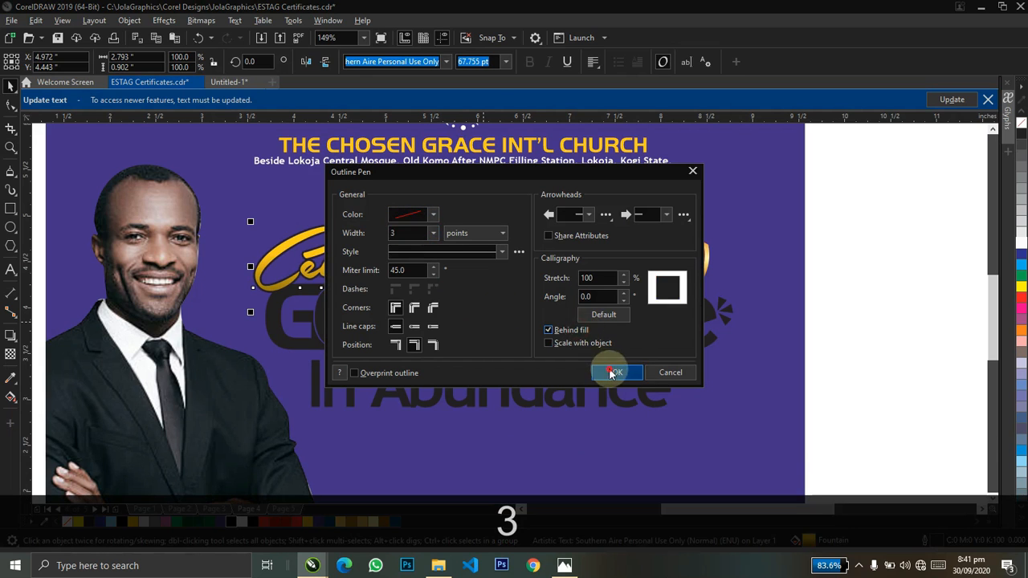
{"action": "left_click", "coordinate": [608, 371]}
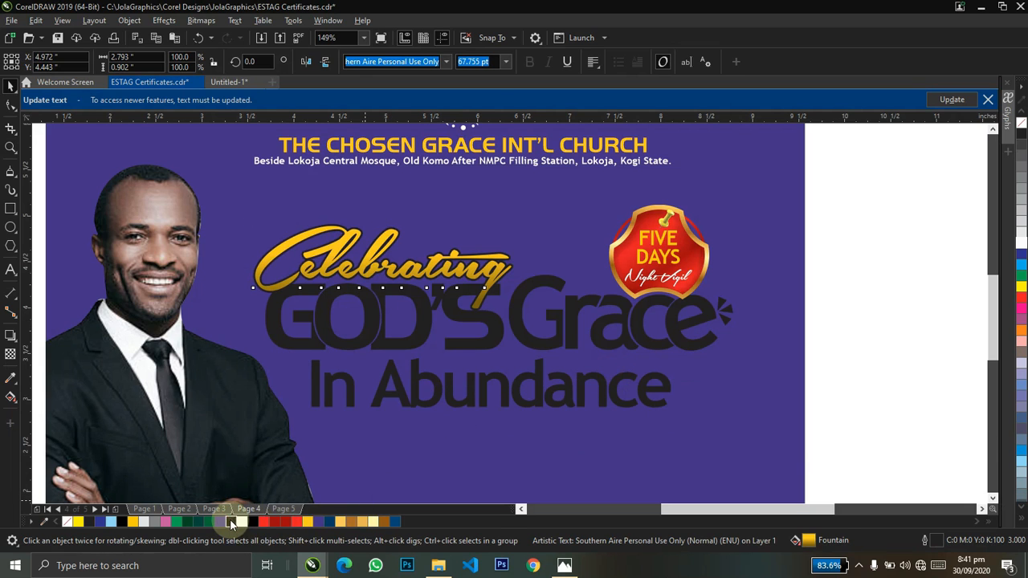
Colour the copy's fill and outline black R0 G0 B0 and order it one level behind the gold "Celebrating" text
{"action": "left_click", "coordinate": [230, 521]}
{"action": "key", "text": "z"}
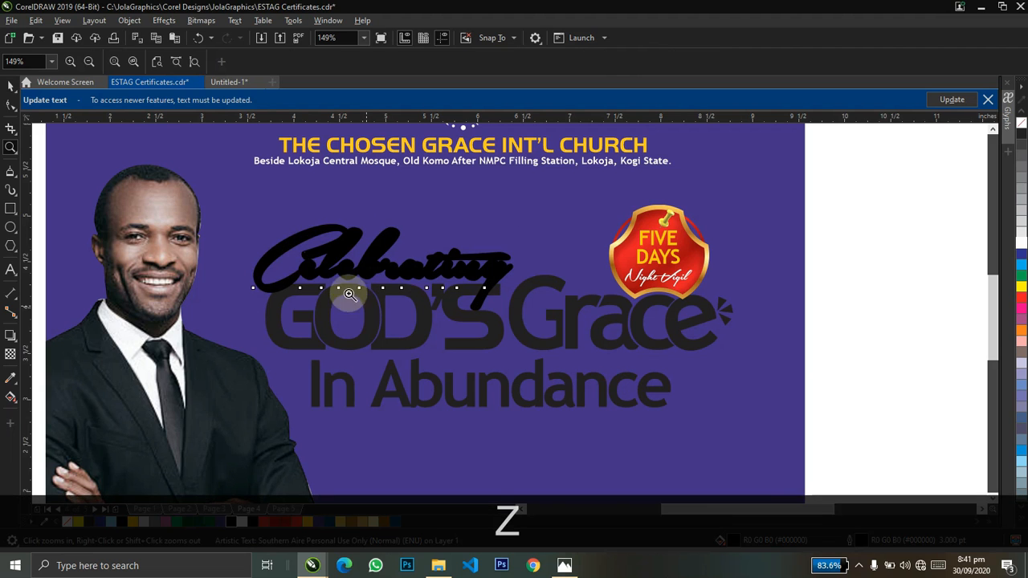
{"action": "left_click_drag", "start_coordinate": [223, 214], "coordinate": [567, 355]}
{"action": "key", "text": "ctrl+space"}
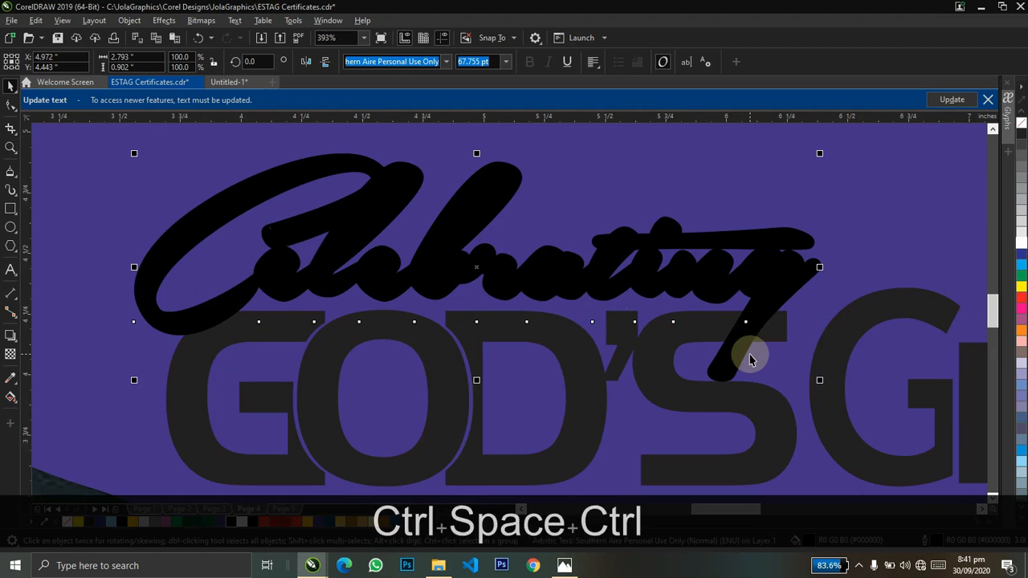
{"action": "key", "text": "ctrl+Page_Down"}
Set the outline width of the black "Celebrating" copy to 3.5 points
{"action": "key", "text": "F12"}
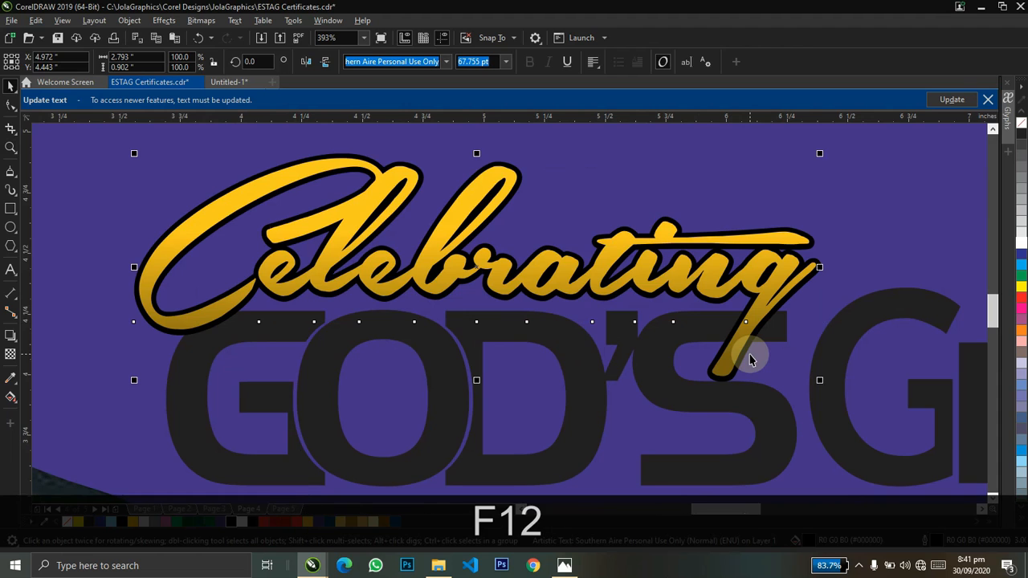
{"action": "left_click_drag", "start_coordinate": [422, 233], "coordinate": [305, 229]}
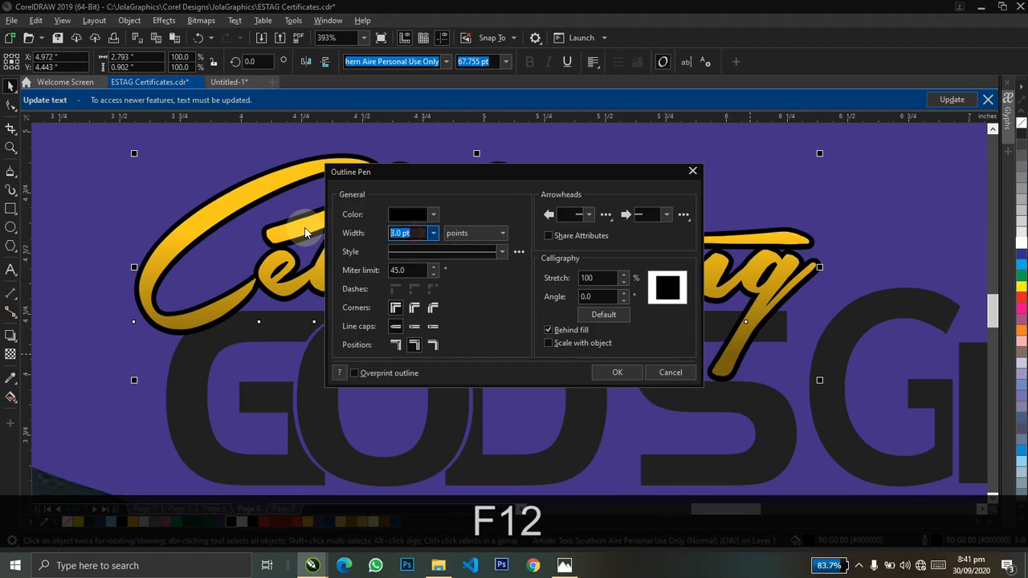
{"action": "type", "text": "3.5"}
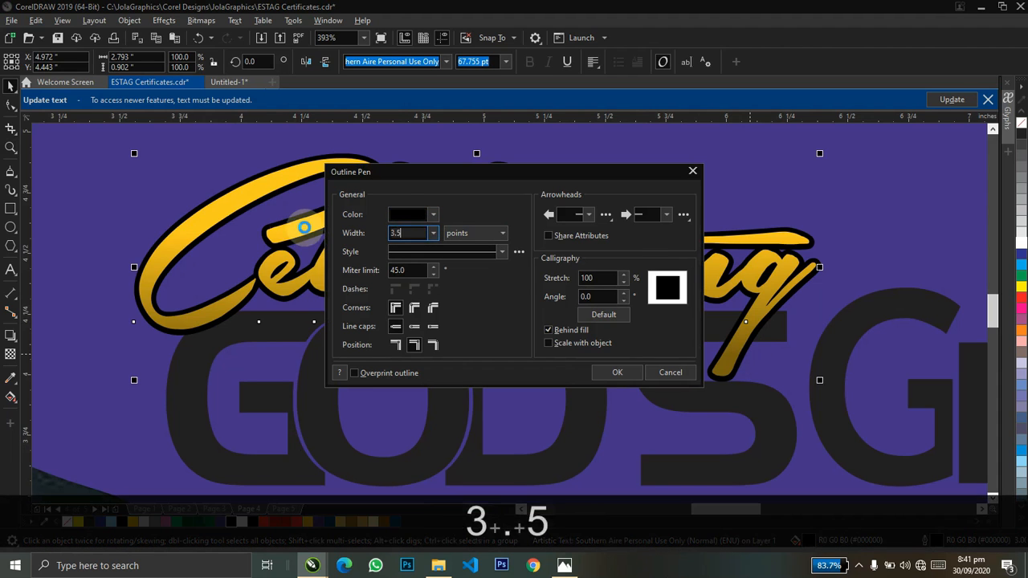
{"action": "key", "text": "Return"}
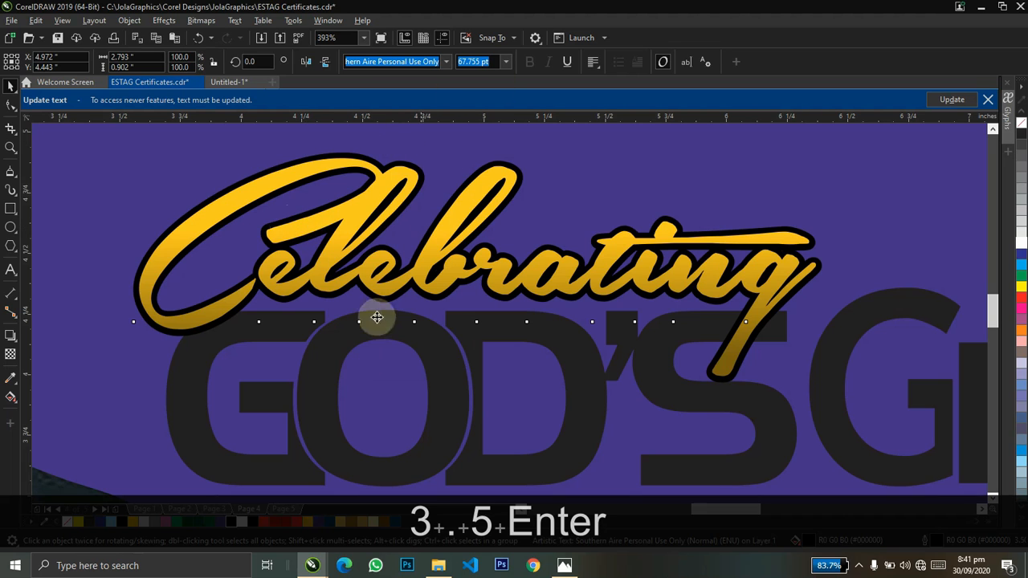
Move the black "Celebrating" copy sideways off the flyer, beyond the badge, and convert its outline to an object
{"action": "key", "text": "z"}
{"action": "right_click", "coordinate": [335, 306]}
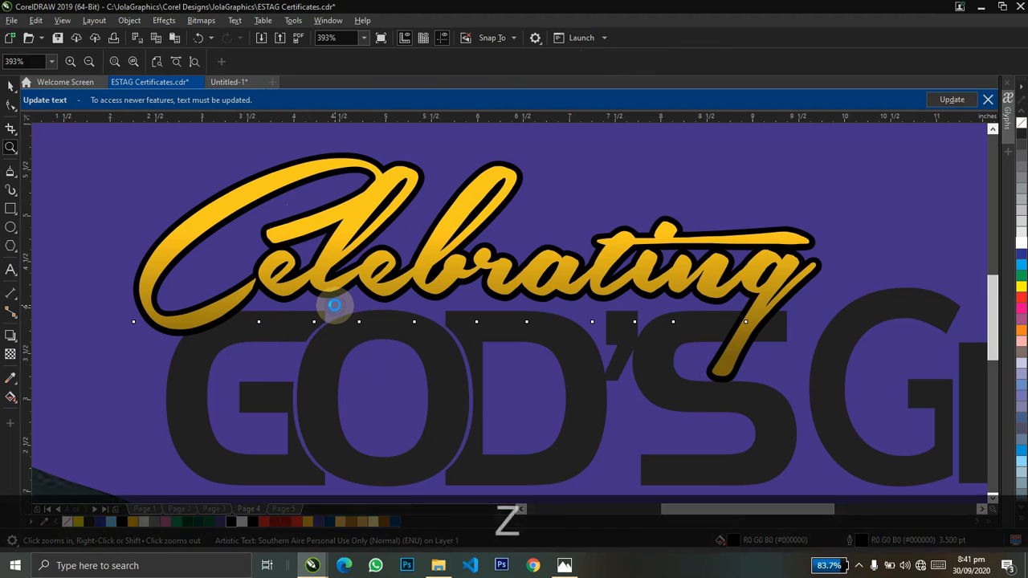
{"action": "key", "text": "ctrl+space"}
{"action": "left_click_drag", "start_coordinate": [375, 271], "coordinate": [921, 312]}
{"action": "key", "text": "ctrl"}
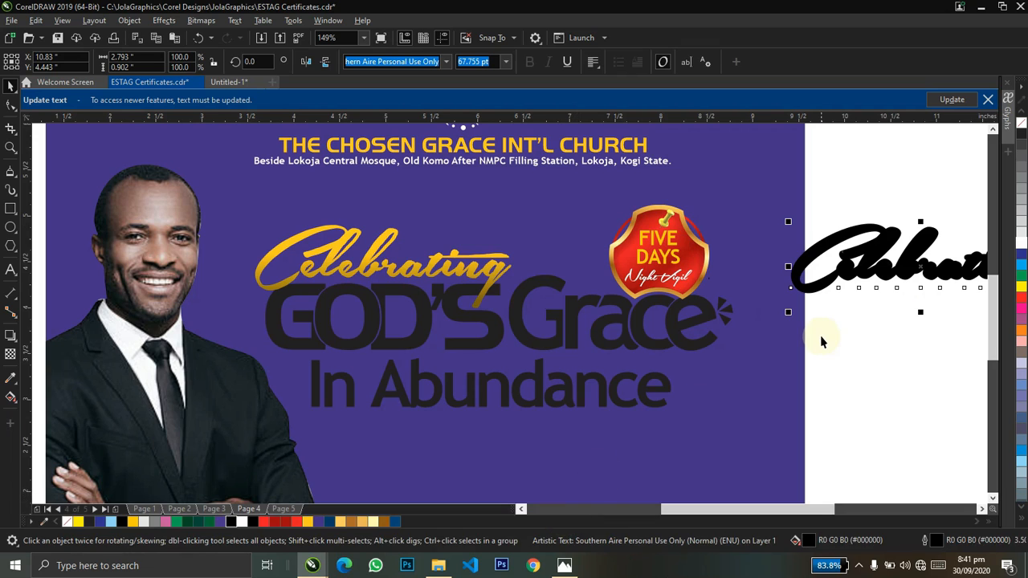
{"action": "key", "text": "ctrl+shift+q"}
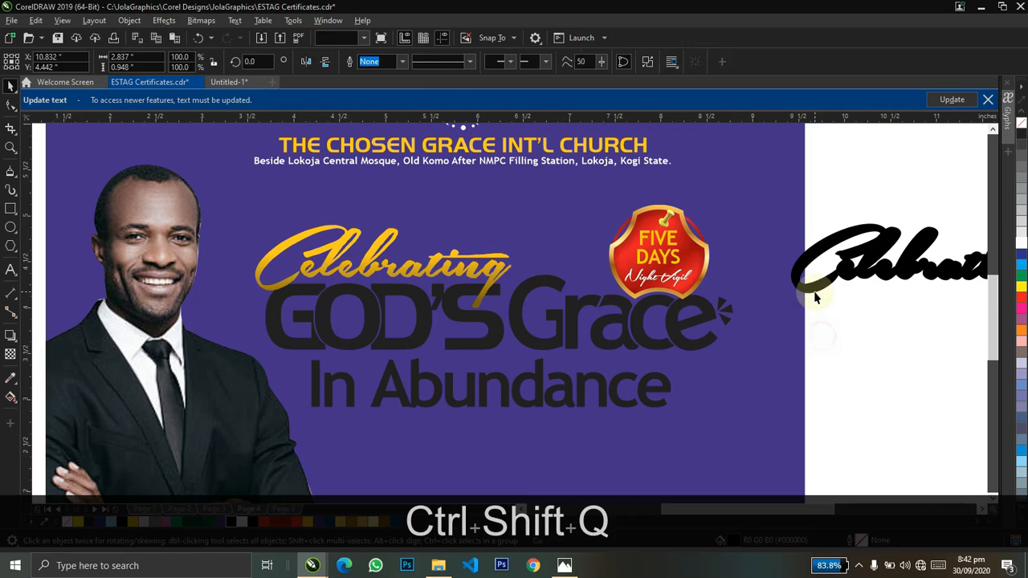
Try pulling the black "Celebrating" text away from its converted outline, and undo the moves
{"action": "left_click_drag", "start_coordinate": [815, 294], "coordinate": [756, 350]}
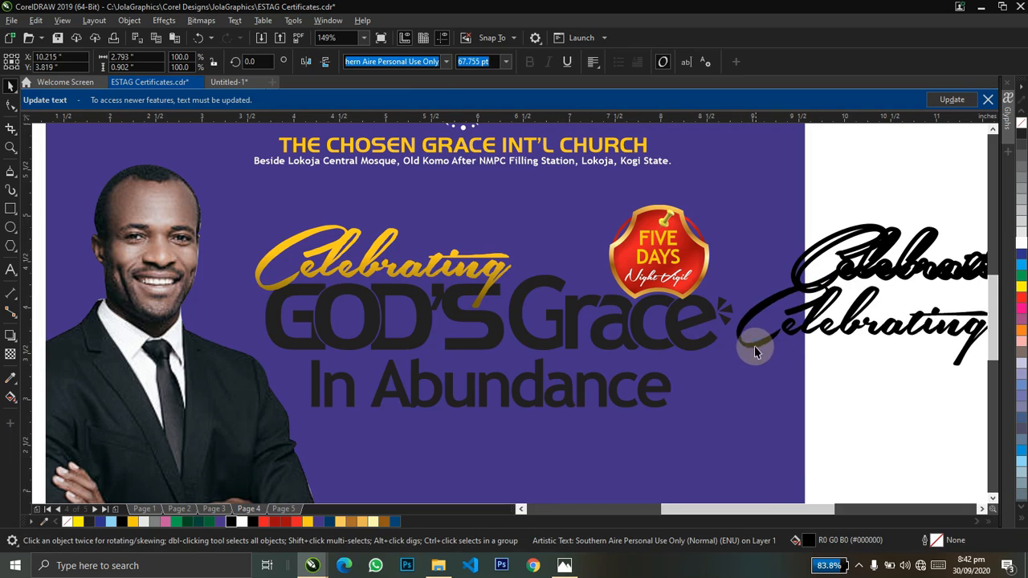
{"action": "left_click_drag", "start_coordinate": [811, 313], "coordinate": [860, 390]}
{"action": "left_click", "coordinate": [822, 291]}
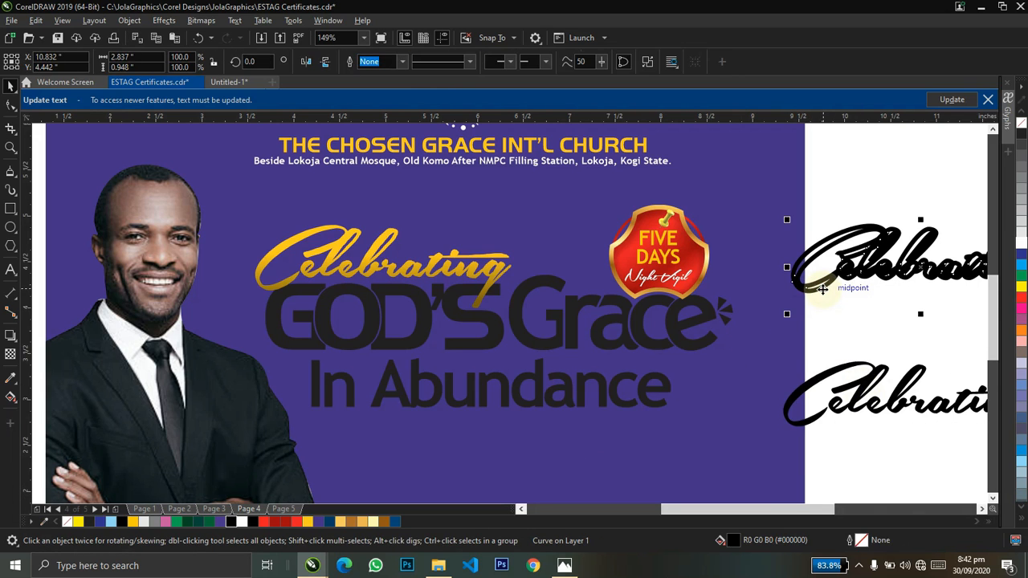
{"action": "key", "text": "ctrl+z"}
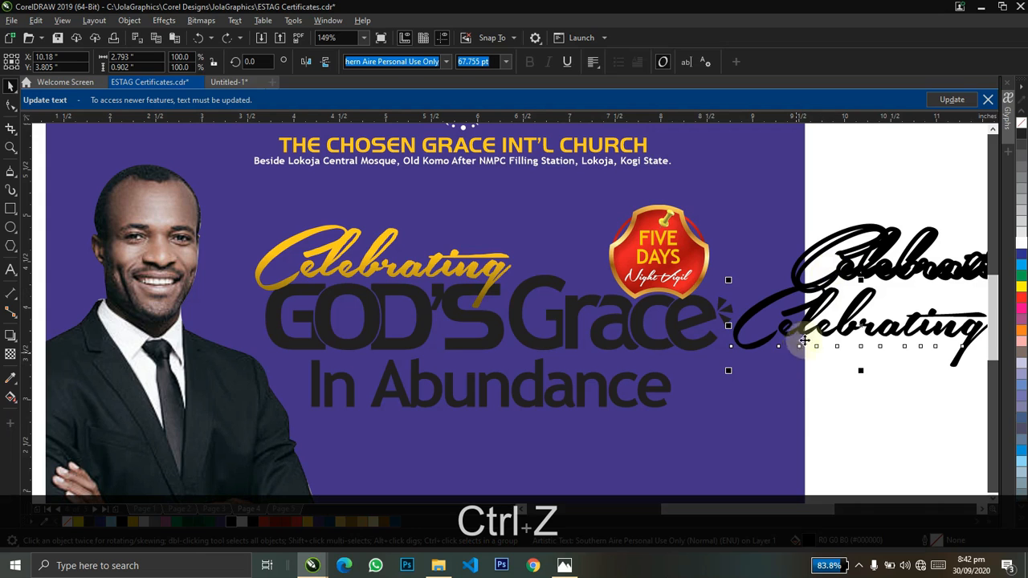
{"action": "left_click_drag", "start_coordinate": [803, 341], "coordinate": [813, 361]}
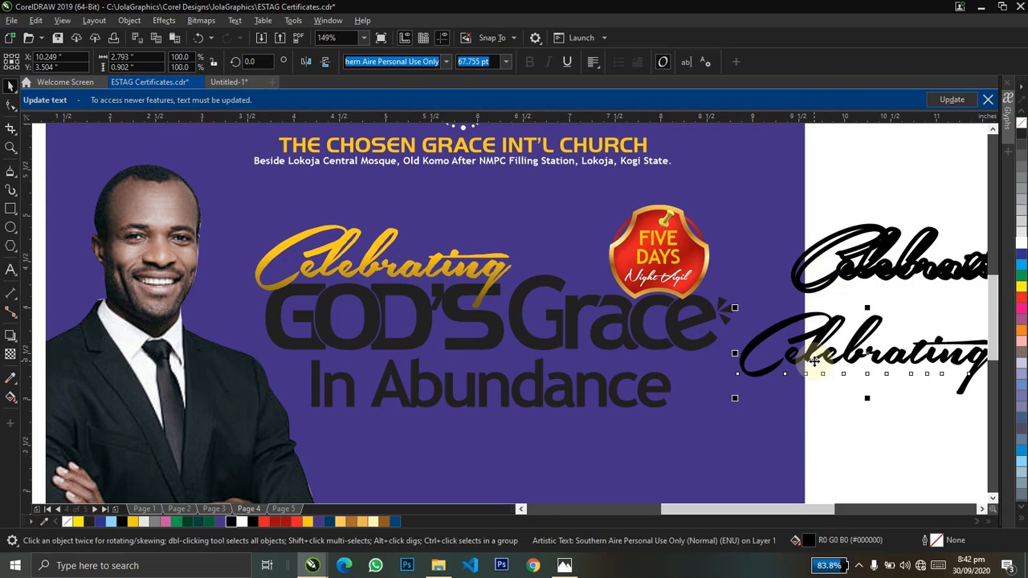
{"action": "key", "text": "ctrl+z"}
{"action": "key", "text": "ctrl+z"}
{"action": "key", "text": "ctrl+z"}
Convert the black "Celebrating" text beside the flyer to curves and weld it with its converted outline into one shape
{"action": "key", "text": "ctrl+space"}
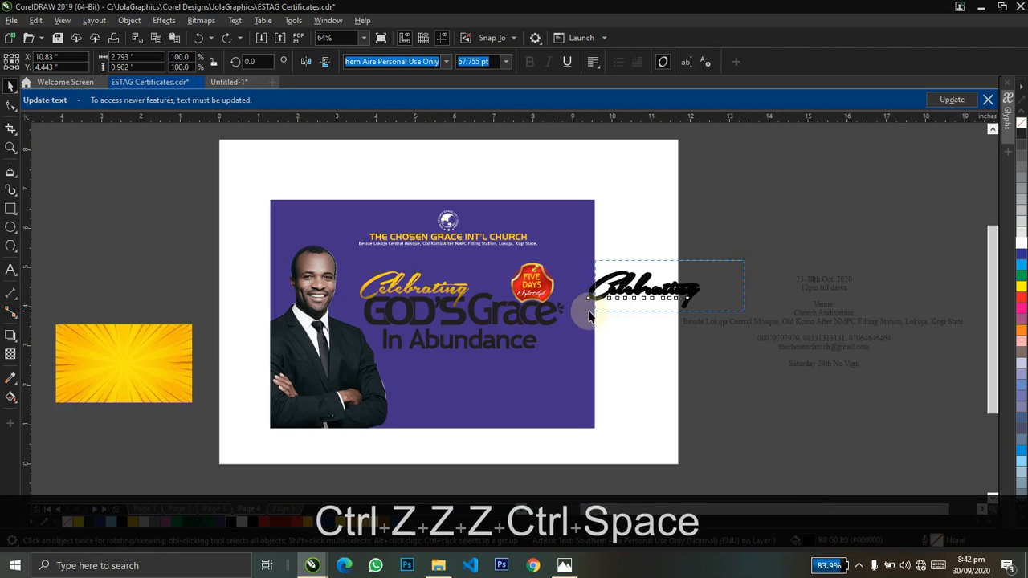
{"action": "left_click_drag", "start_coordinate": [745, 260], "coordinate": [572, 323]}
{"action": "key", "text": "z"}
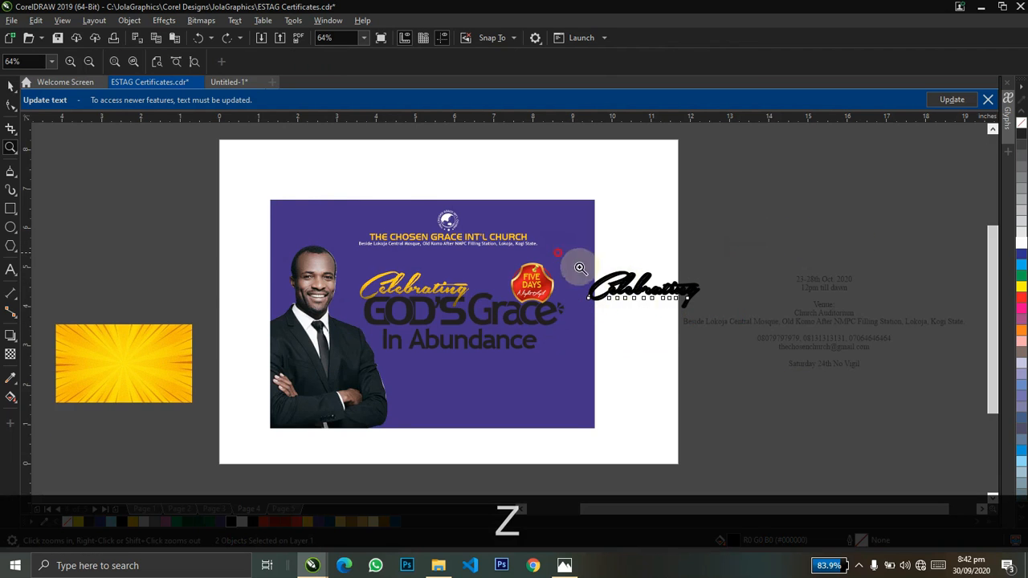
{"action": "left_click_drag", "start_coordinate": [553, 257], "coordinate": [790, 352]}
{"action": "key", "text": "ctrl+space"}
{"action": "key", "text": "ctrl+q"}
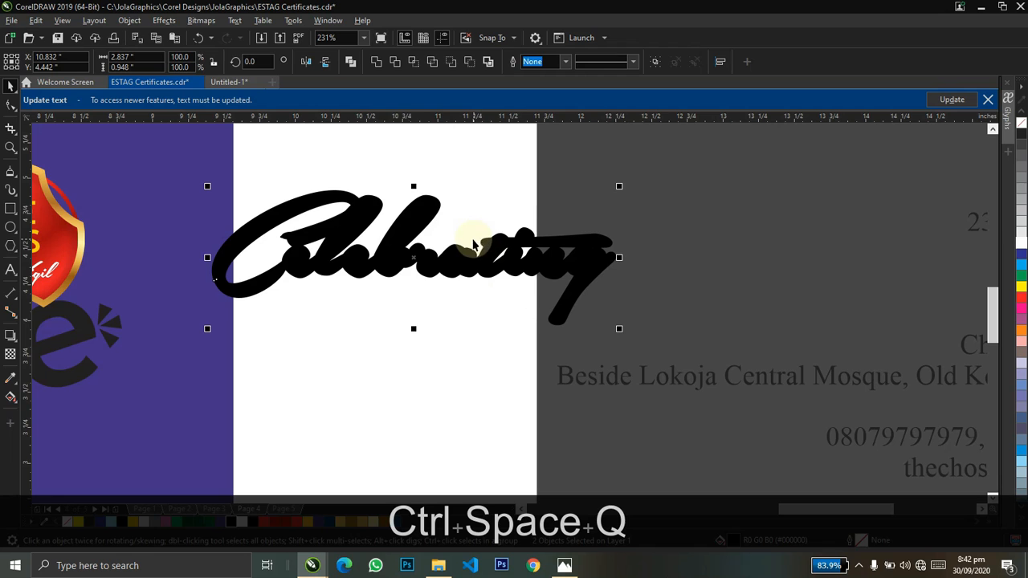
{"action": "left_click", "coordinate": [378, 63]}
Align the welded black shape's horizontal and vertical centres with the gold "Celebrating" text on the flyer
{"action": "key", "text": "z"}
{"action": "right_click", "coordinate": [586, 225]}
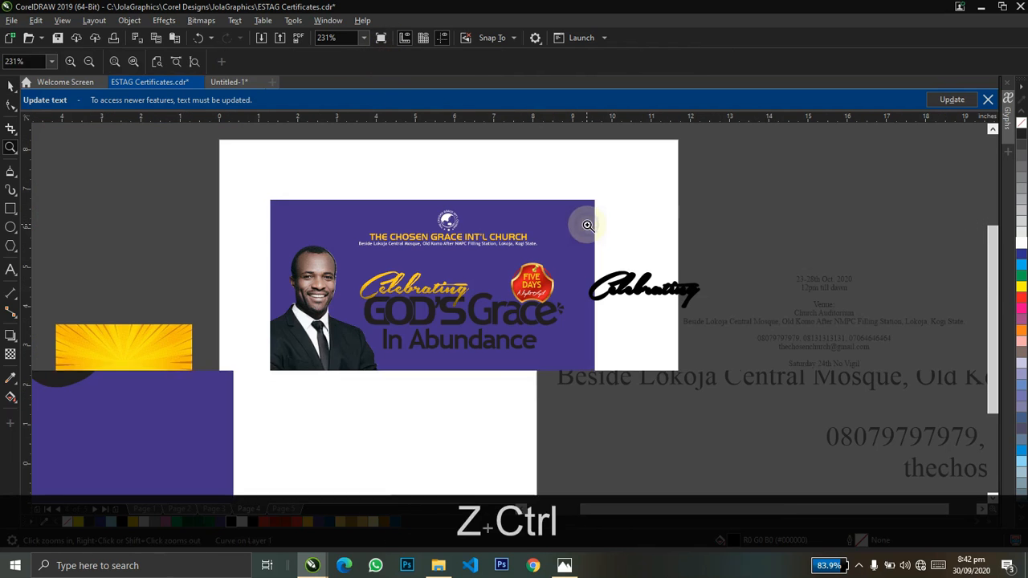
{"action": "key", "text": "ctrl+space"}
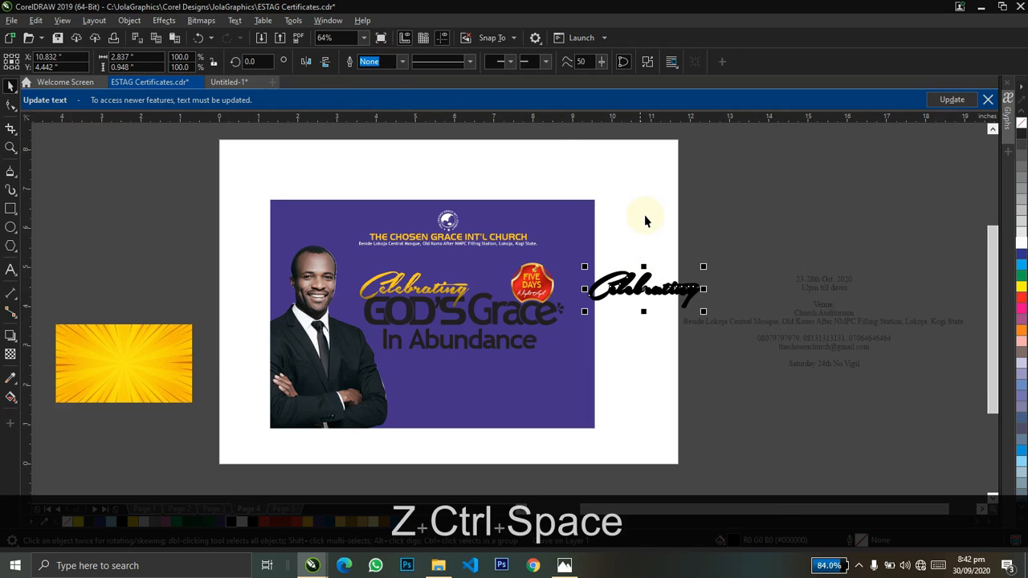
{"action": "left_click", "coordinate": [460, 281], "text": "shift"}
{"action": "key", "text": "c"}
{"action": "key", "text": "e"}
{"action": "key", "text": "z"}
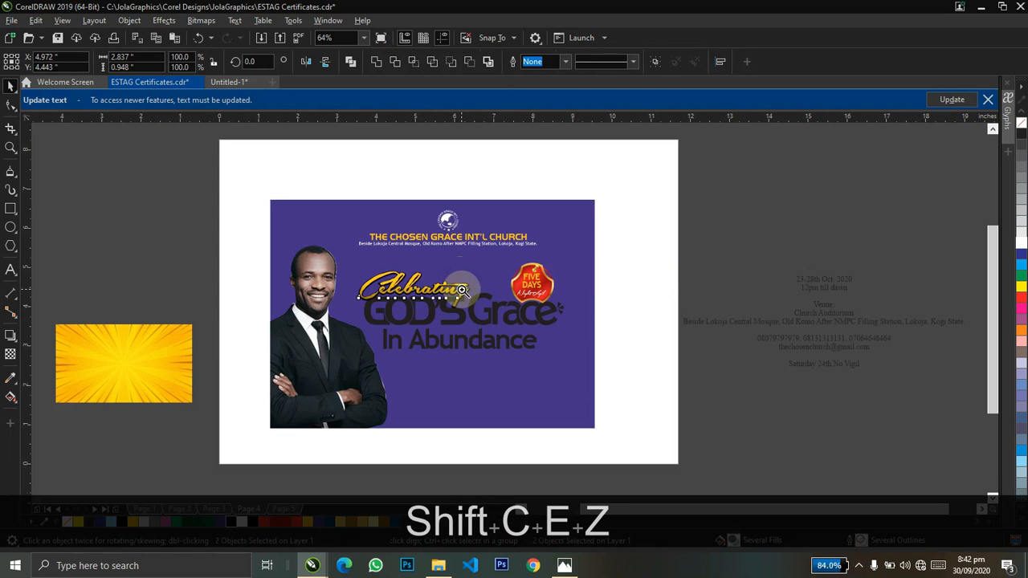
{"action": "left_click_drag", "start_coordinate": [323, 270], "coordinate": [569, 332]}
{"action": "key", "text": "ctrl+space"}
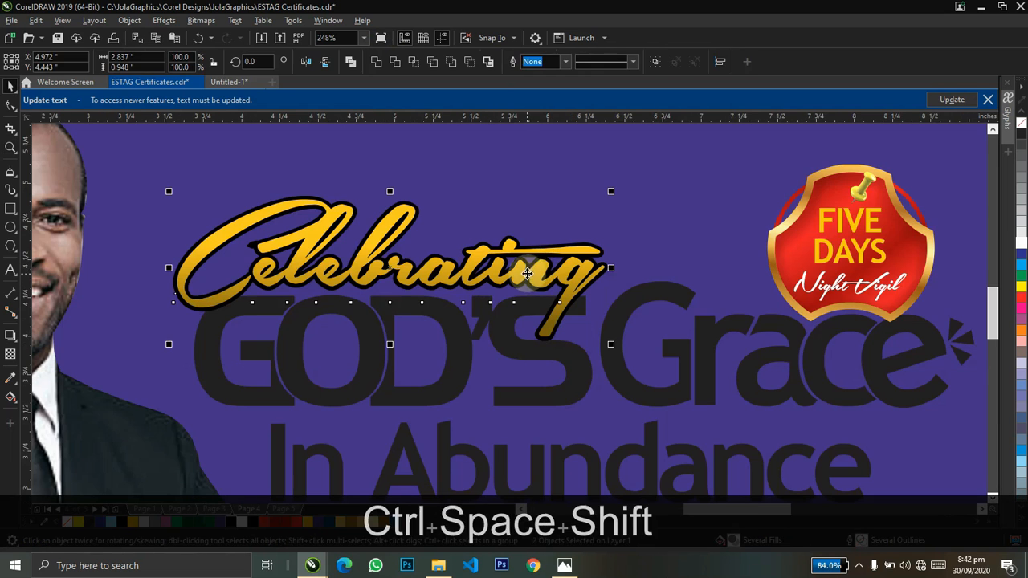
{"action": "left_click", "coordinate": [541, 275]}
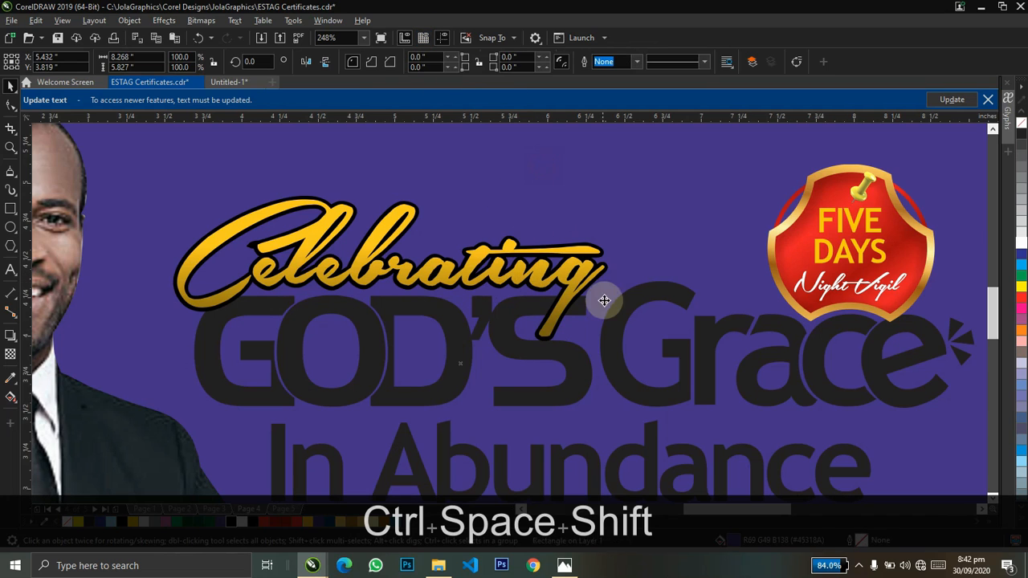
Trim the "GOD'S" lettering with the black "Celebrating" shape and delete that shape, leaving a gap around the gold text
{"action": "key", "text": "z"}
{"action": "left_click_drag", "start_coordinate": [464, 275], "coordinate": [669, 406]}
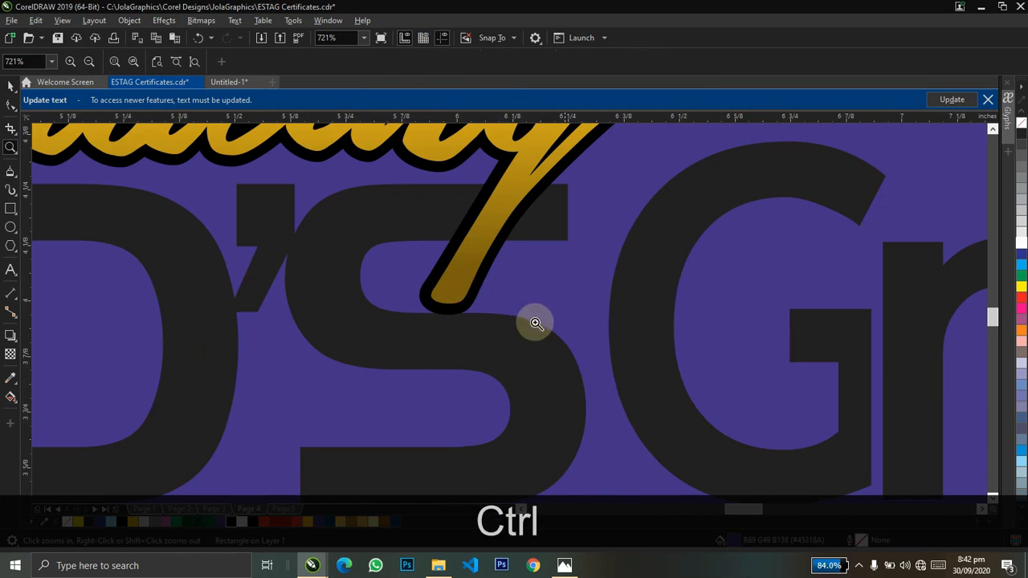
{"action": "key", "text": "ctrl+space"}
{"action": "left_click", "coordinate": [474, 299]}
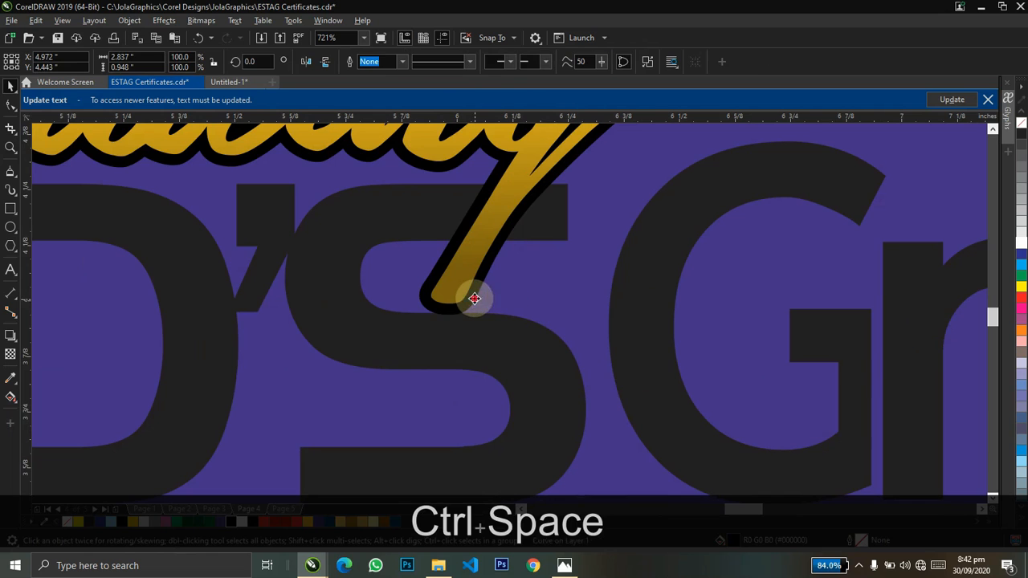
{"action": "left_click_drag", "start_coordinate": [475, 298], "coordinate": [498, 300]}
{"action": "key", "text": "ctrl+z"}
{"action": "left_click", "coordinate": [509, 352], "text": "shift"}
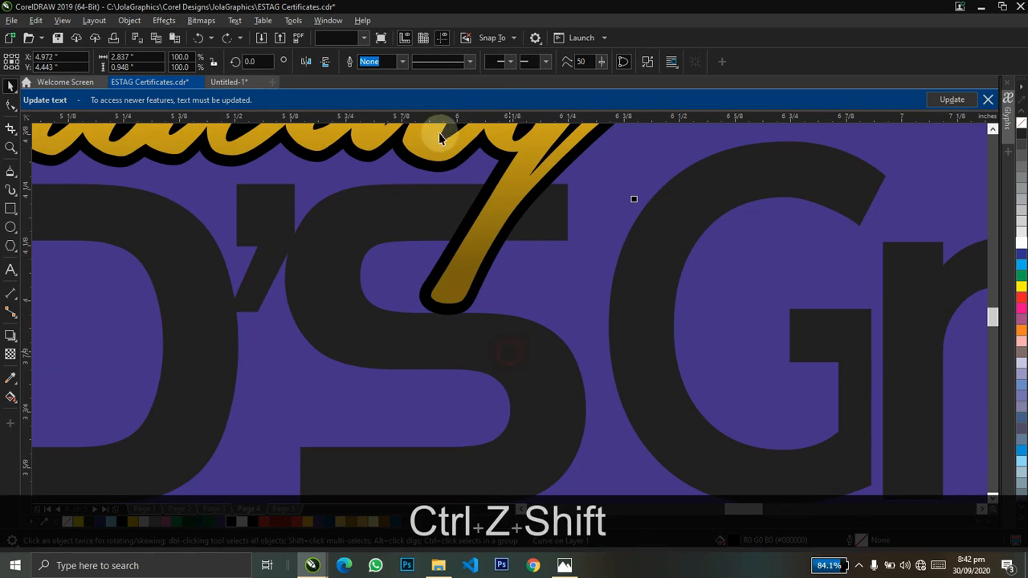
{"action": "left_click", "coordinate": [395, 63]}
{"action": "left_click", "coordinate": [545, 308]}
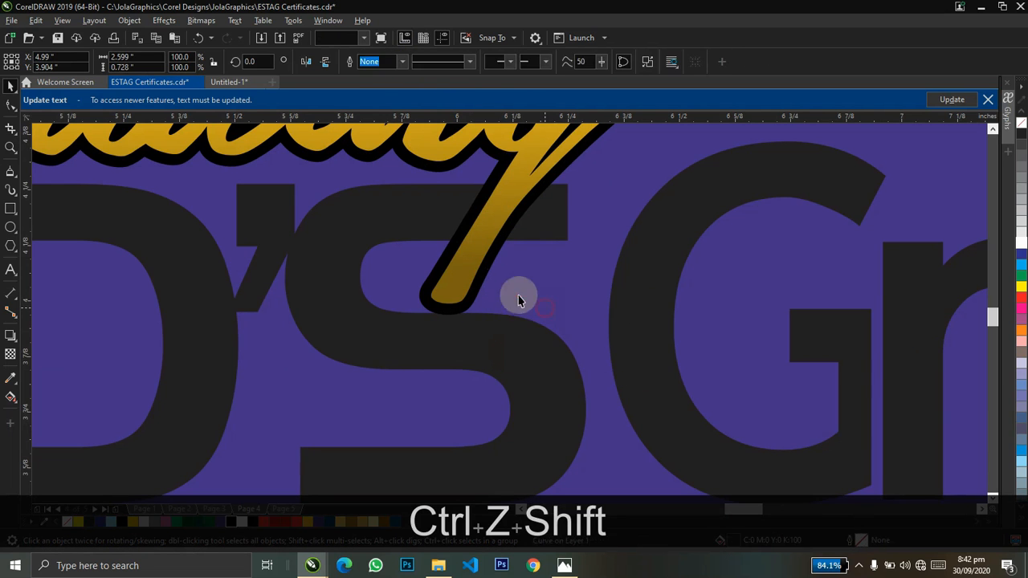
{"action": "left_click", "coordinate": [489, 272]}
{"action": "key", "text": "Delete"}
Apply a vertical linear fountain fill to the "GOD'S" lettering, running from the top of the letters to just below them
{"action": "key", "text": "z"}
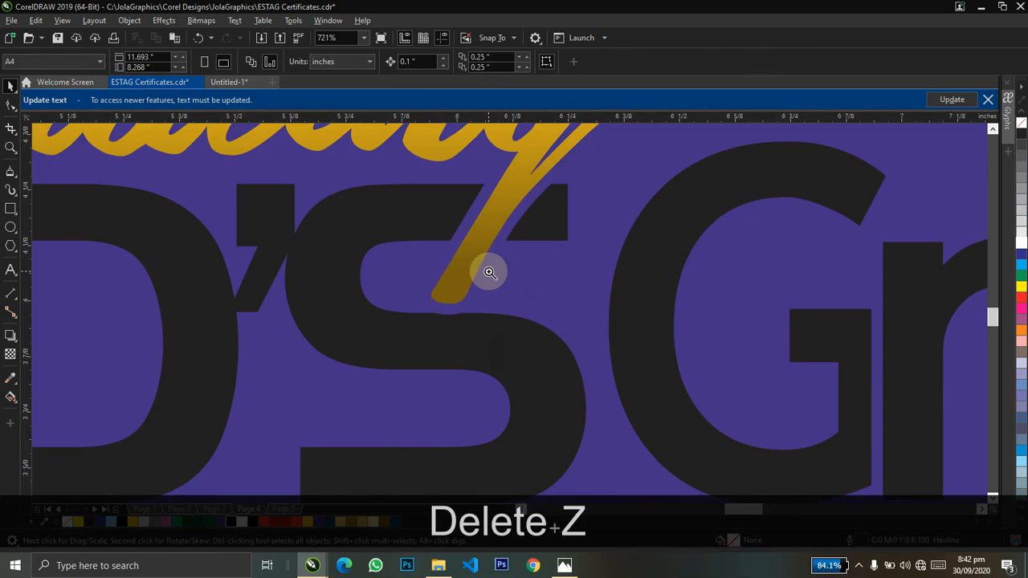
{"action": "right_click", "coordinate": [490, 273]}
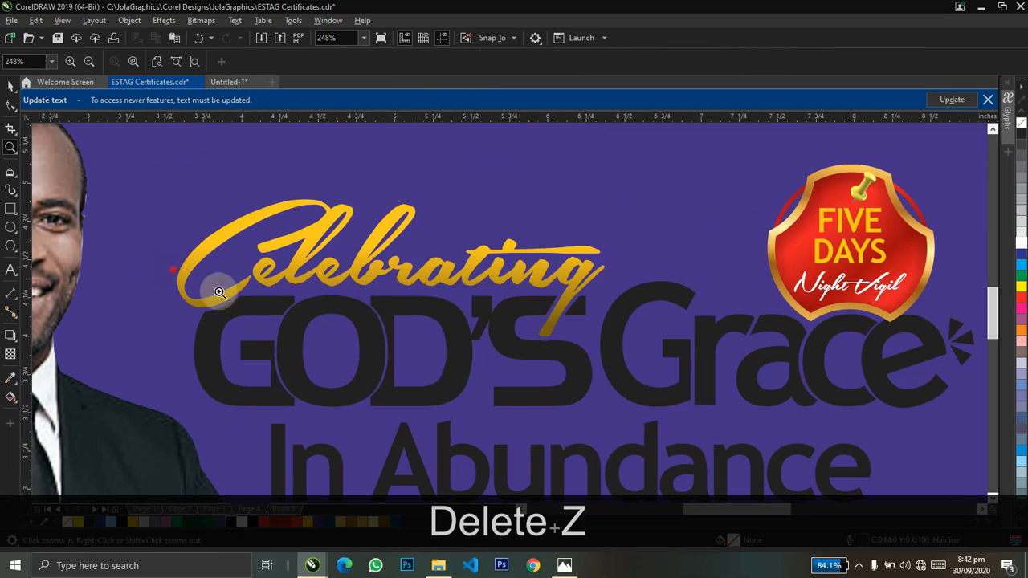
{"action": "left_click_drag", "start_coordinate": [220, 292], "coordinate": [371, 351]}
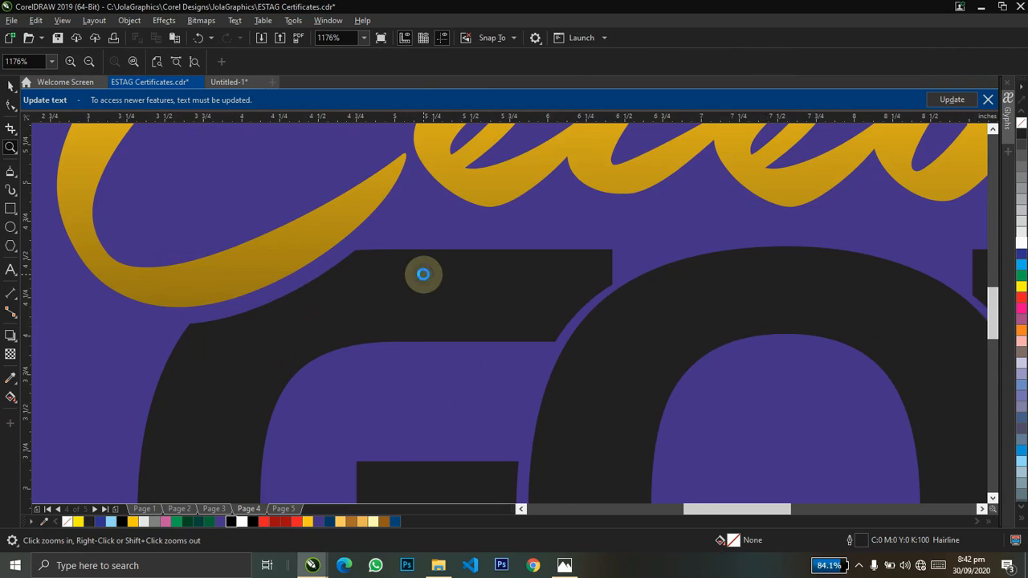
{"action": "right_click", "coordinate": [424, 274]}
{"action": "key", "text": "ctrl+space"}
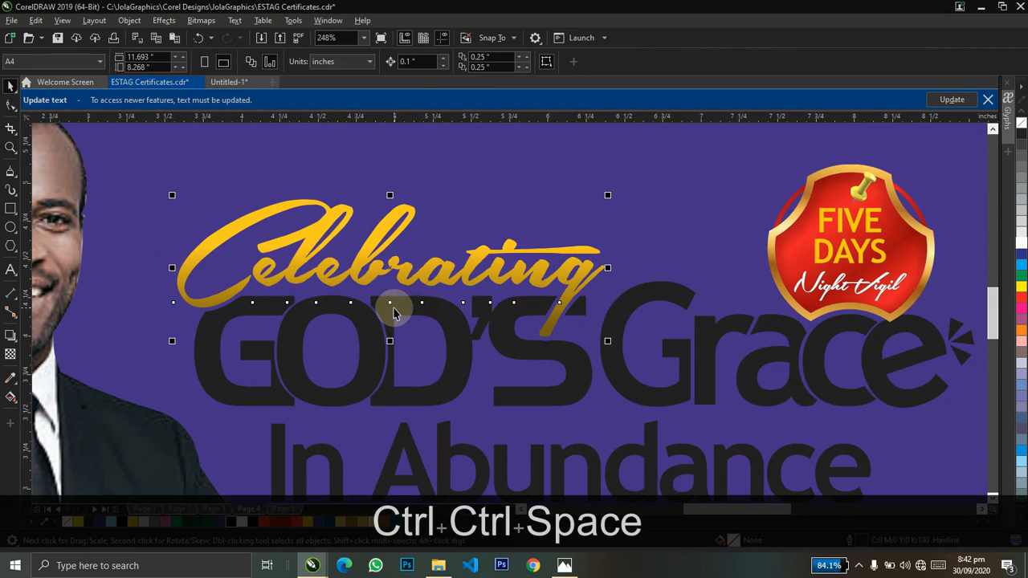
{"action": "left_click", "coordinate": [388, 371]}
{"action": "key", "text": "g"}
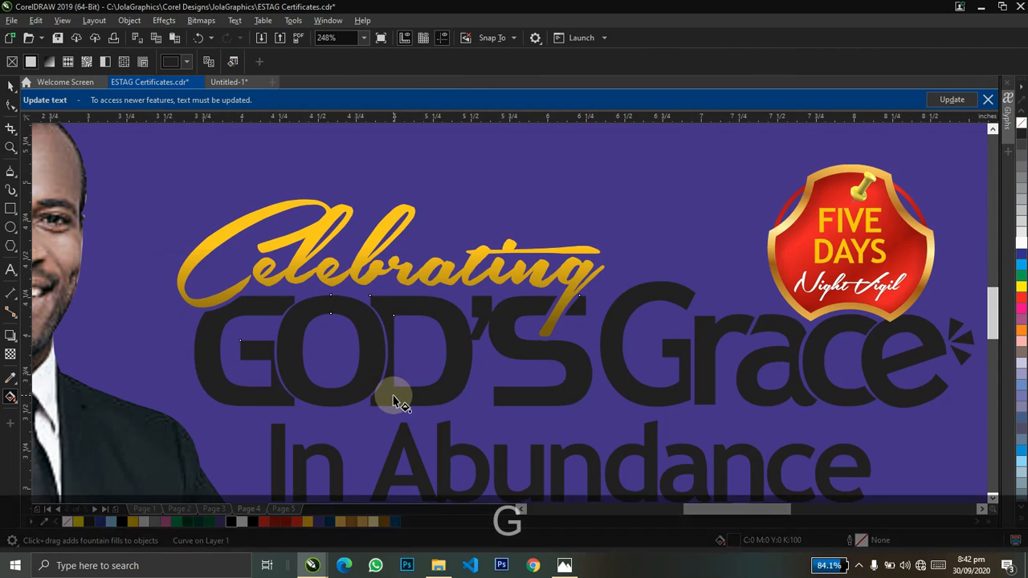
{"action": "left_click_drag", "start_coordinate": [392, 295], "coordinate": [394, 418]}
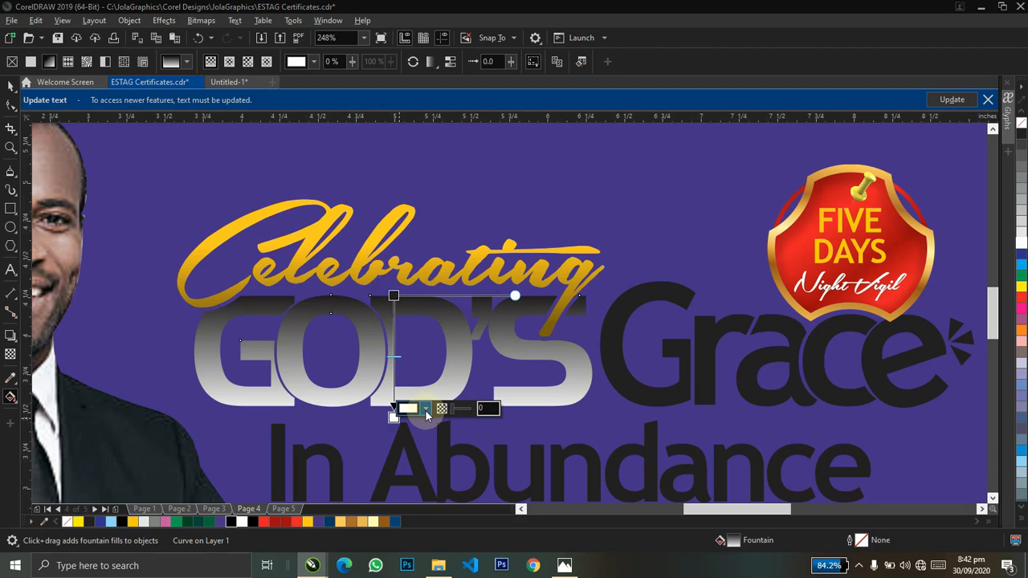
Set both end colours of the "GOD'S" fountain fill to the same mid grey
{"action": "left_click", "coordinate": [425, 410]}
{"action": "left_click", "coordinate": [403, 441]}
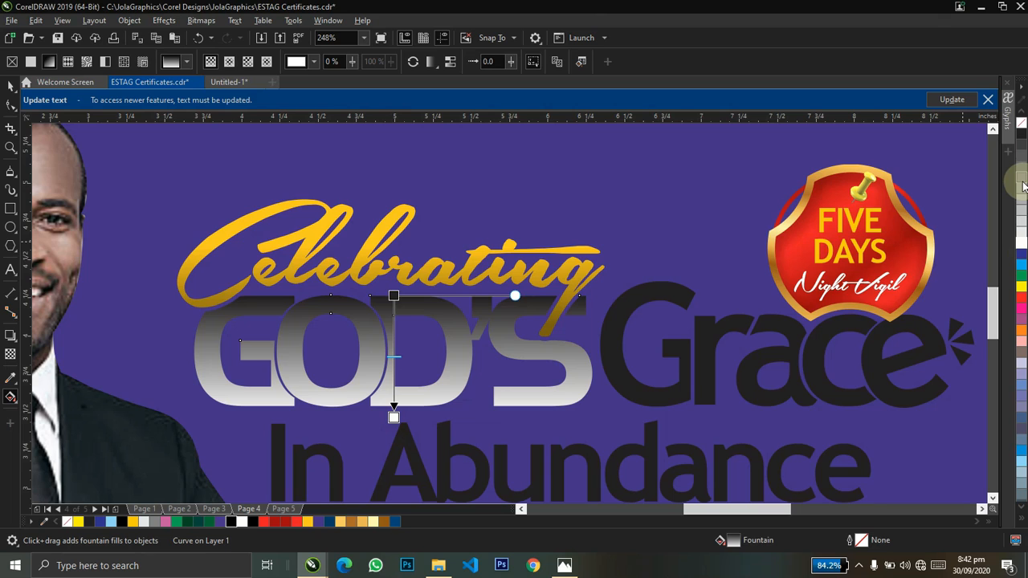
{"action": "left_click", "coordinate": [1022, 183]}
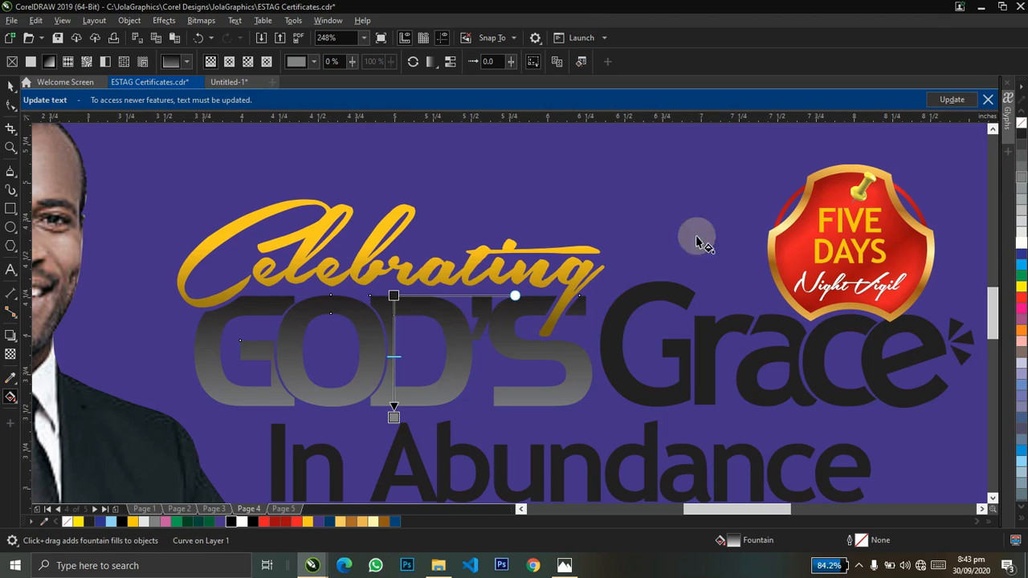
{"action": "left_click", "coordinate": [394, 296]}
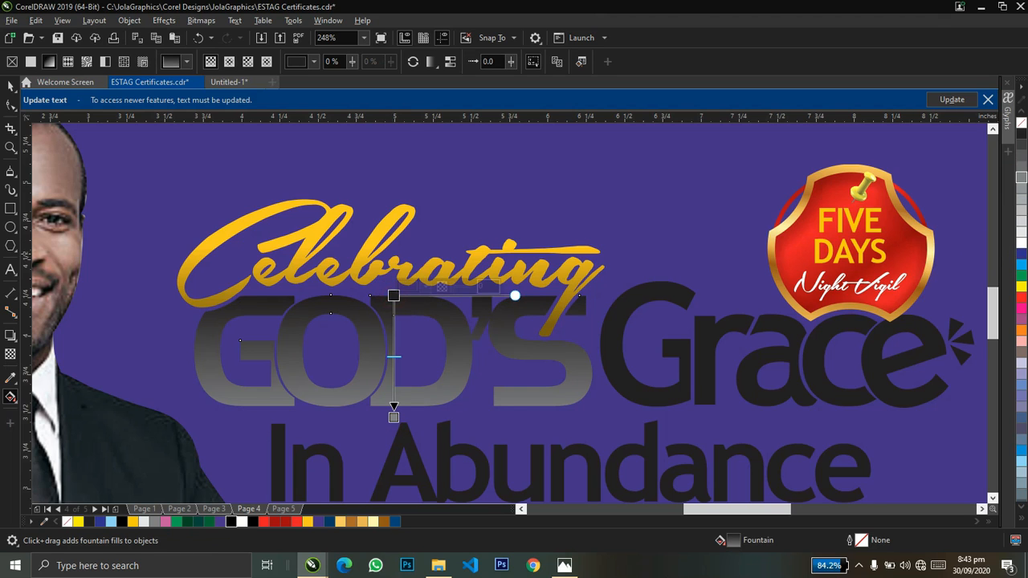
{"action": "left_click", "coordinate": [1021, 183]}
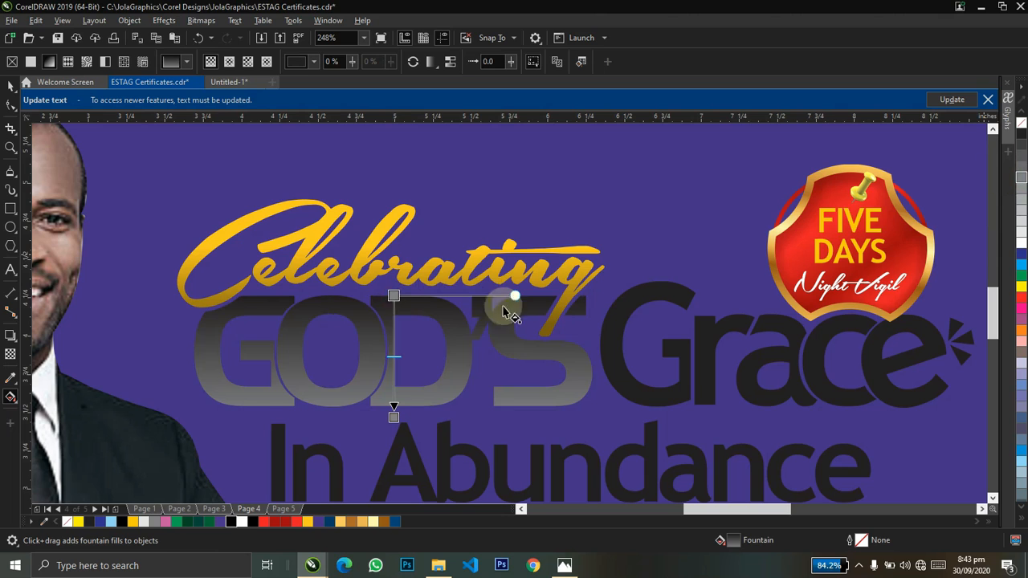
Add a white colour stop near the middle of the "GOD'S" gradient and extend both grey ends beyond the letters
{"action": "double_click", "coordinate": [393, 339]}
{"action": "left_click_drag", "start_coordinate": [394, 340], "coordinate": [394, 360]}
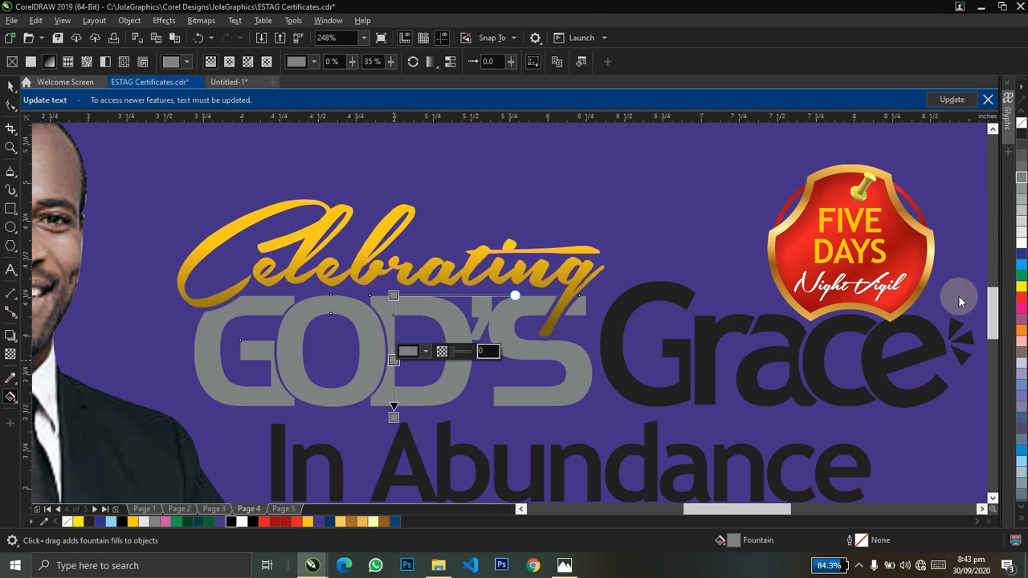
{"action": "left_click", "coordinate": [1021, 243]}
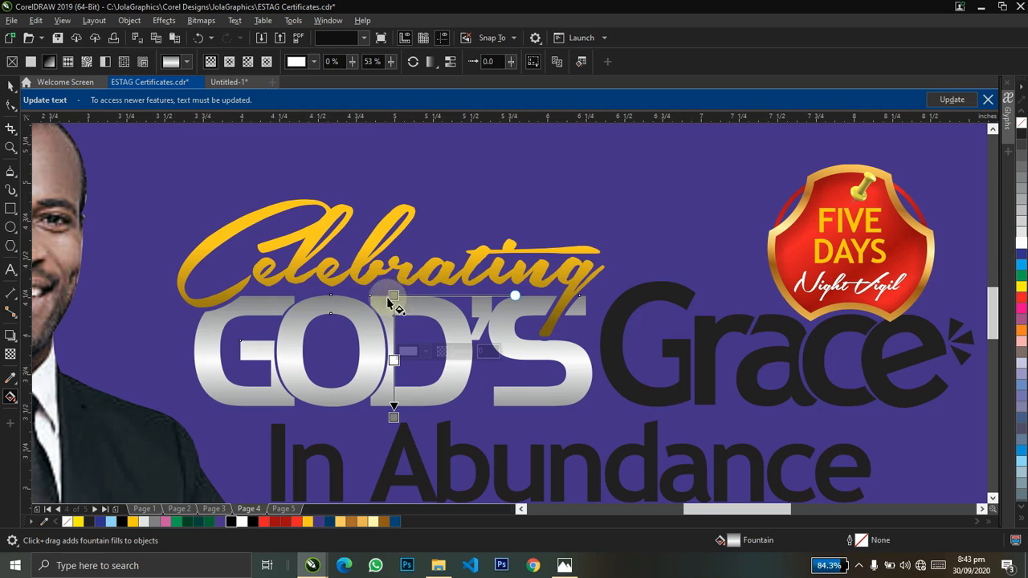
{"action": "left_click_drag", "start_coordinate": [393, 296], "coordinate": [390, 267]}
{"action": "left_click_drag", "start_coordinate": [394, 417], "coordinate": [395, 434]}
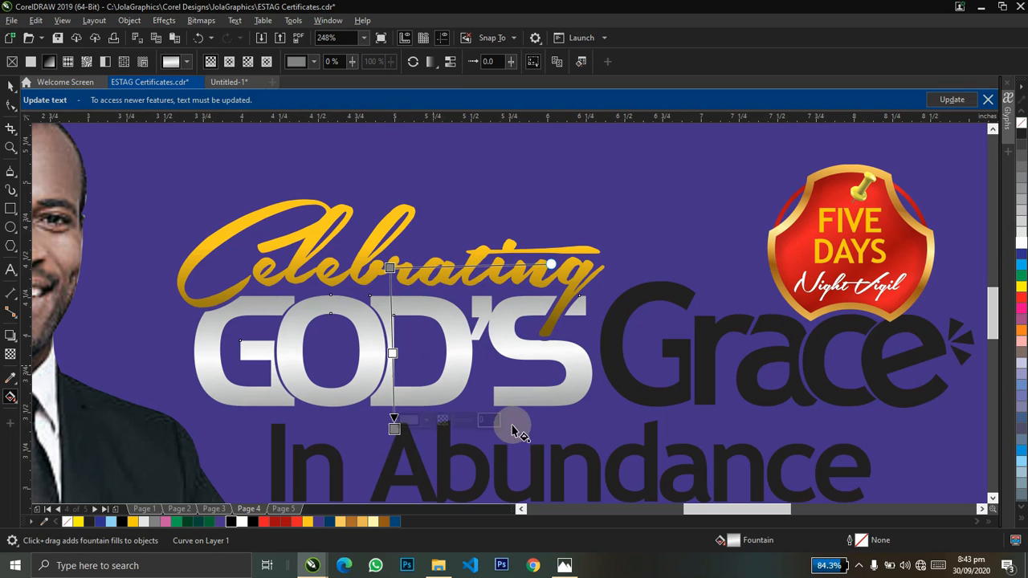
Fill the word "In" below "GOD'S" with white
{"action": "key", "text": "space+z"}
{"action": "right_click", "coordinate": [512, 424]}
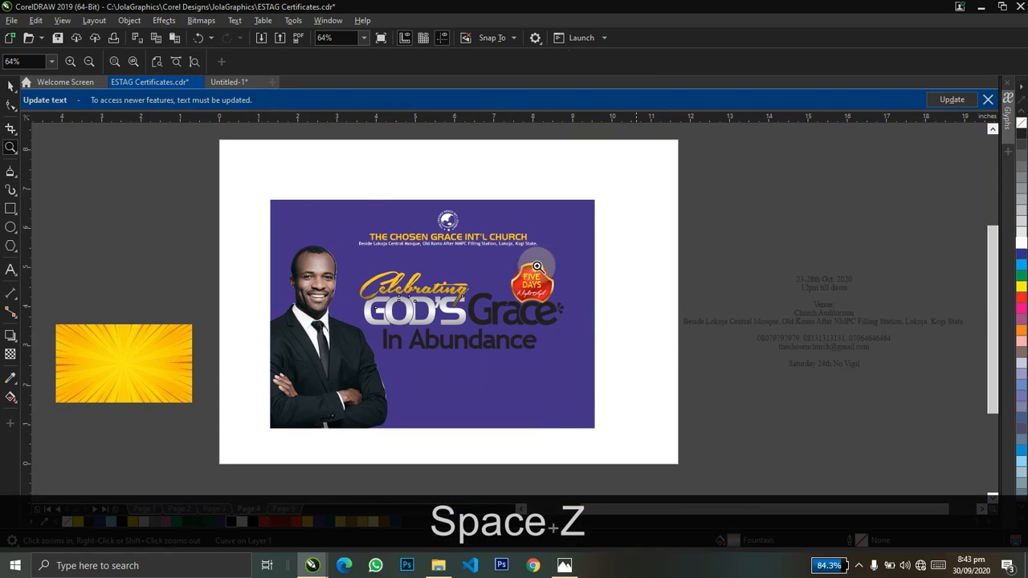
{"action": "left_click_drag", "start_coordinate": [314, 217], "coordinate": [669, 408]}
{"action": "key", "text": "ctrl+space"}
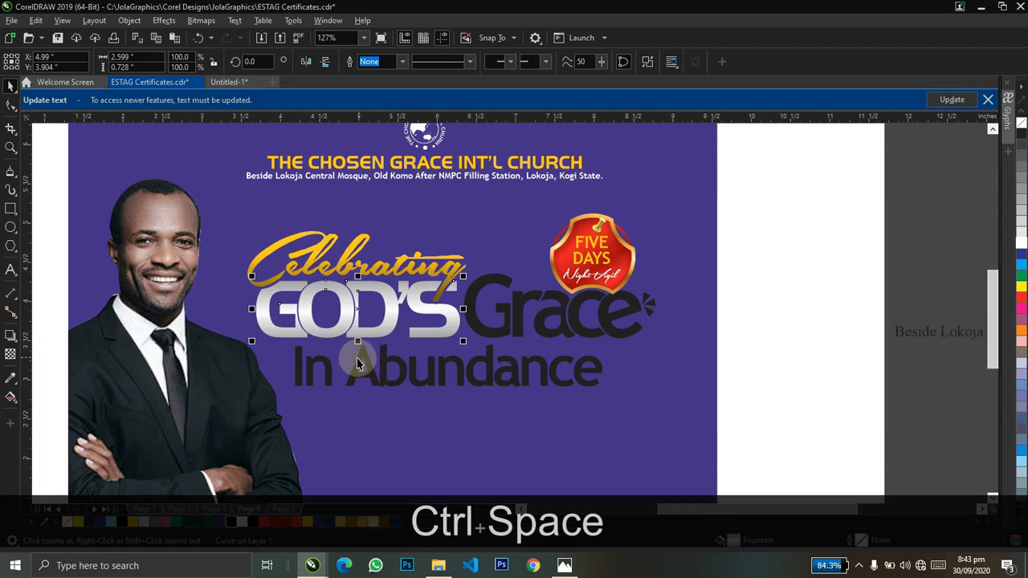
{"action": "left_click", "coordinate": [356, 365]}
{"action": "left_click", "coordinate": [313, 367]}
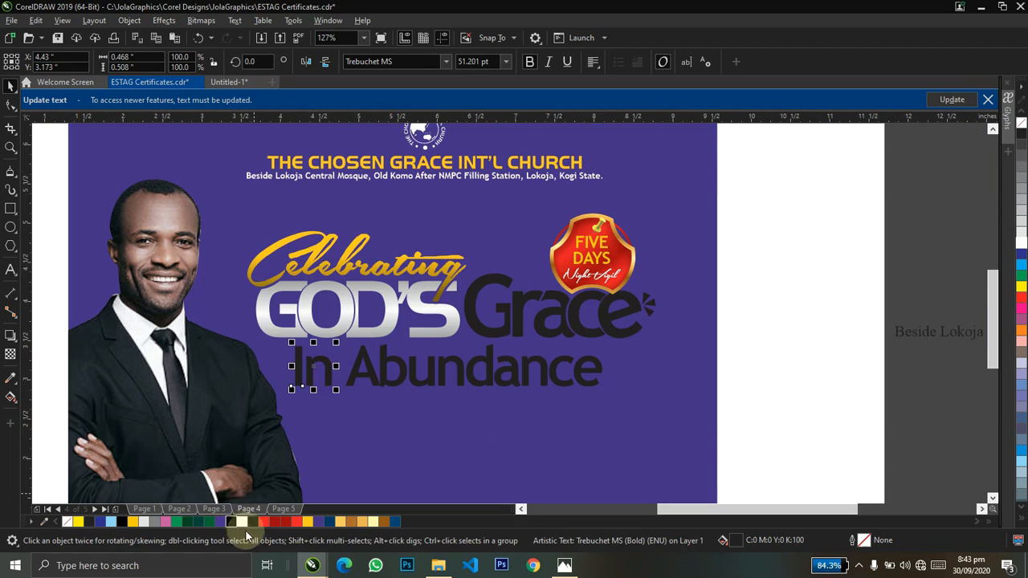
{"action": "key", "text": "ctrl+z"}
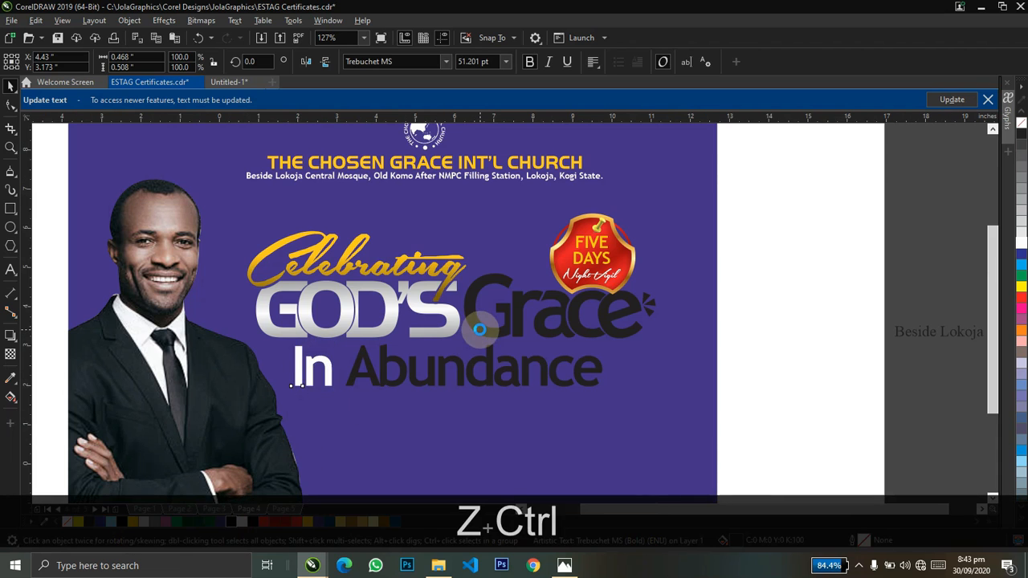
Move the yellow sunburst image to the other side of the flyer, duplicate it, and PowerClip one copy inside "Grace"
{"action": "scroll", "coordinate": [479, 329], "scroll_direction": "down", "scroll_amount": 2}
{"action": "key", "text": "ctrl+space"}
{"action": "left_click", "coordinate": [174, 374]}
{"action": "left_click_drag", "start_coordinate": [175, 374], "coordinate": [736, 202]}
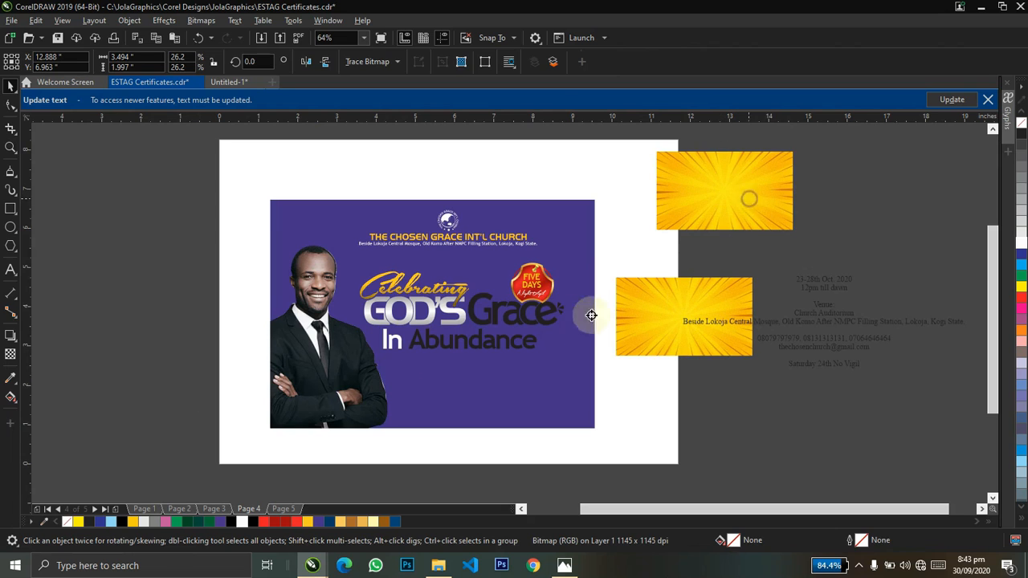
{"action": "left_click_drag", "start_coordinate": [592, 315], "coordinate": [539, 318]}
{"action": "left_click", "coordinate": [573, 361]}
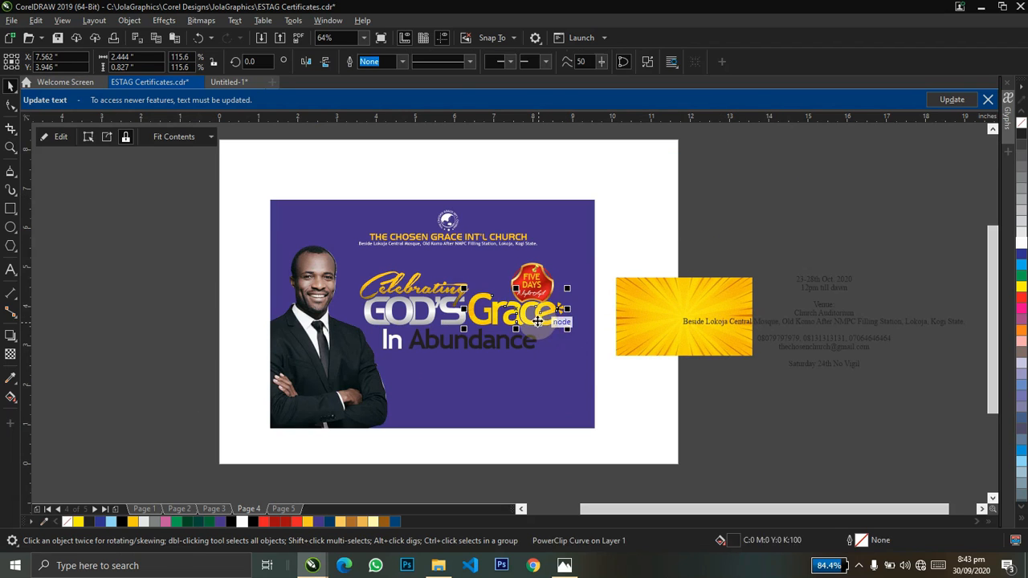
Scale the sunburst image inside the "Grace" PowerClip down about its centre so its rays fit the lettering
{"action": "left_click", "coordinate": [537, 321], "text": "alt"}
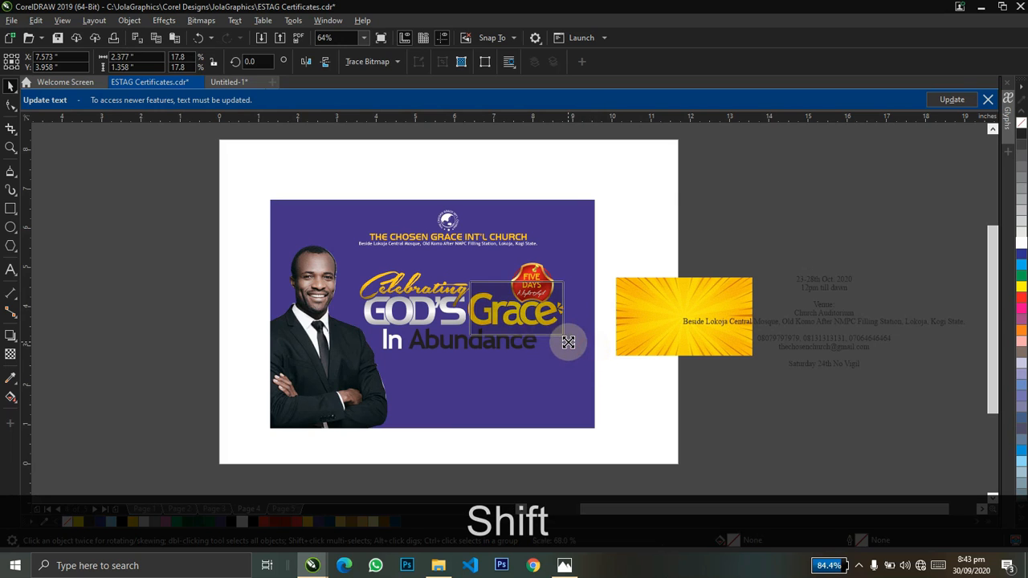
{"action": "key", "text": "shift+z"}
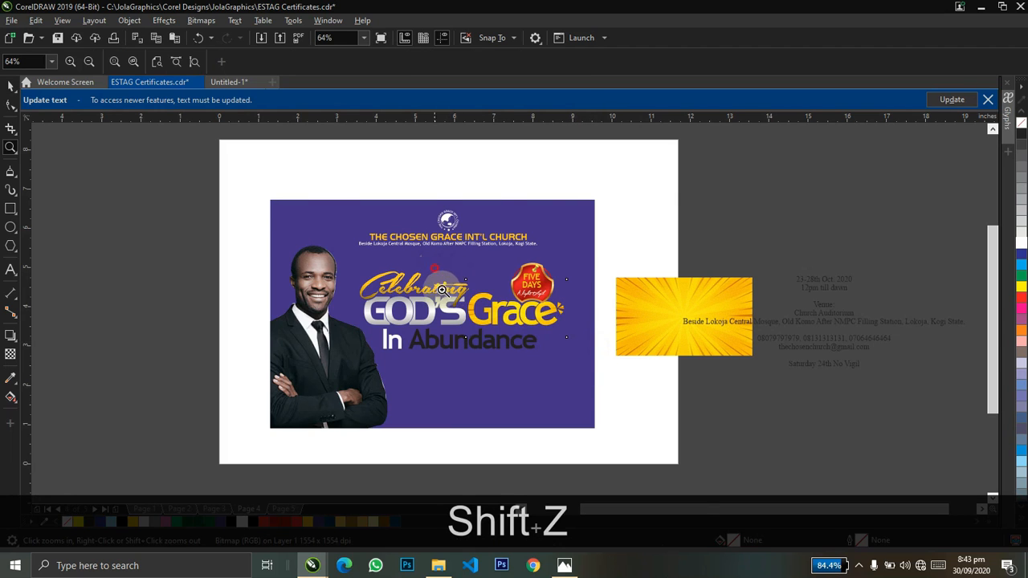
{"action": "left_click", "coordinate": [524, 336]}
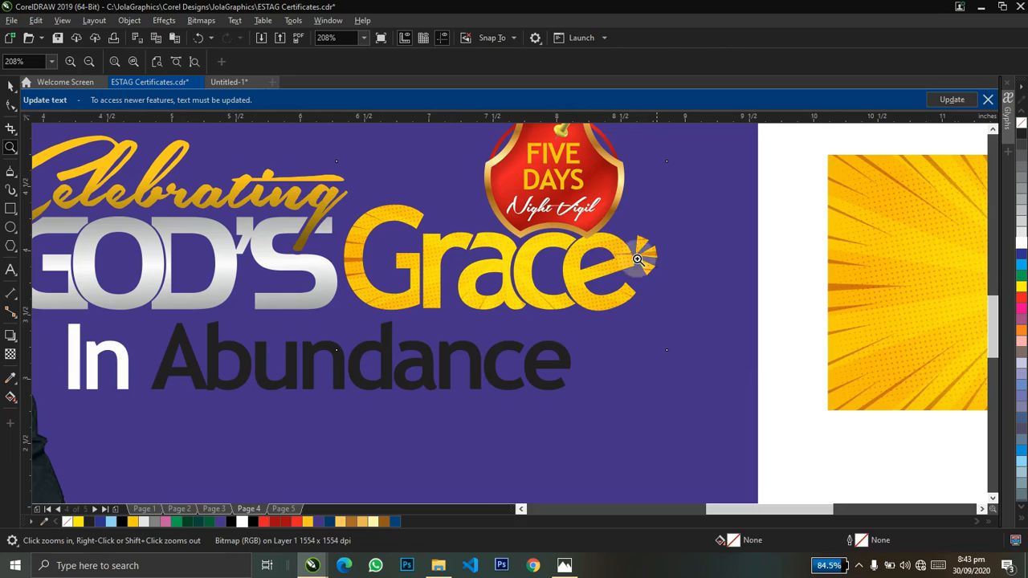
{"action": "key", "text": "ctrl+space"}
{"action": "left_click", "coordinate": [777, 277]}
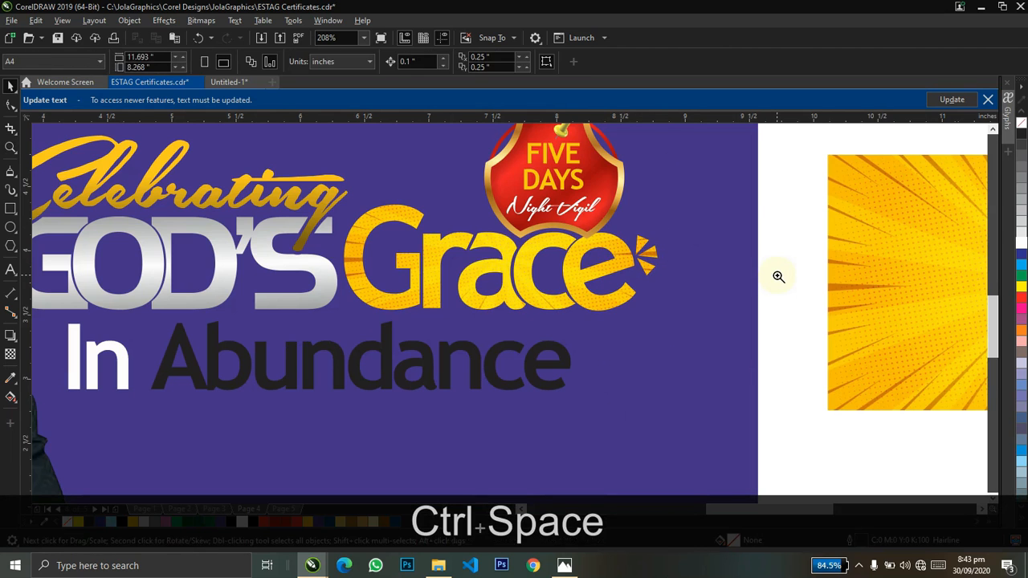
PowerClip the remaining yellow sunburst image inside the word "Abundance"
{"action": "key", "text": "z"}
{"action": "right_click", "coordinate": [777, 277]}
{"action": "key", "text": "ctrl+space"}
{"action": "left_click", "coordinate": [655, 311]}
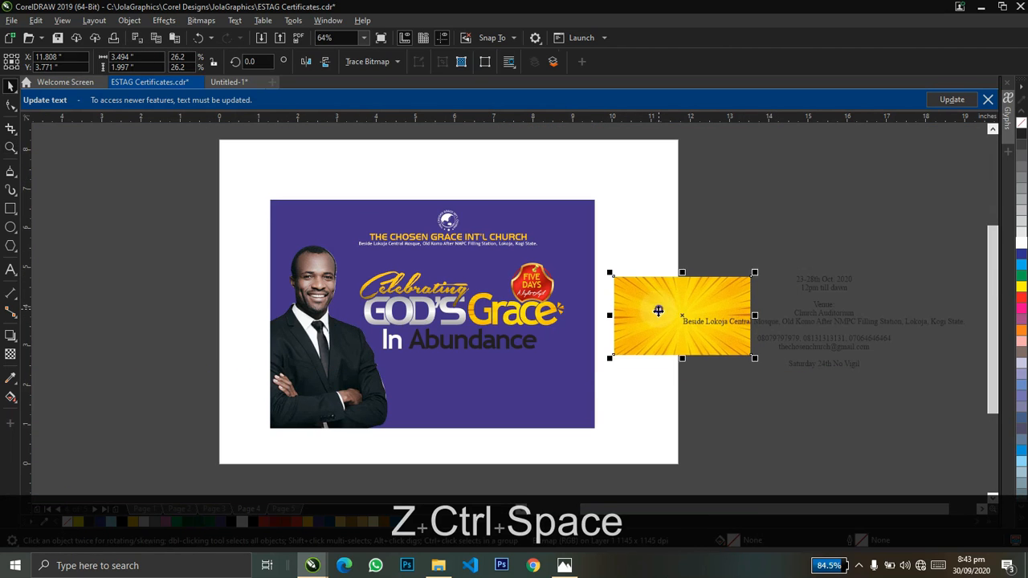
{"action": "left_click_drag", "start_coordinate": [655, 311], "coordinate": [449, 346]}
{"action": "left_click", "coordinate": [600, 415]}
Shift the sunburst slightly inside the "Abundance" PowerClip and scale it down about its centre to 25.1%
{"action": "key", "text": "z"}
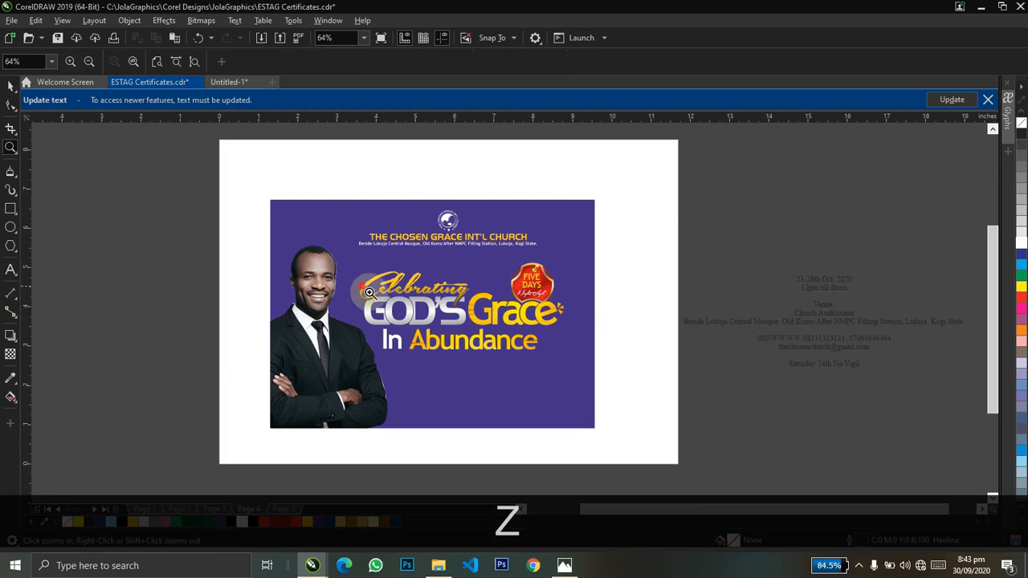
{"action": "left_click_drag", "start_coordinate": [369, 292], "coordinate": [610, 388]}
{"action": "key", "text": "ctrl+space"}
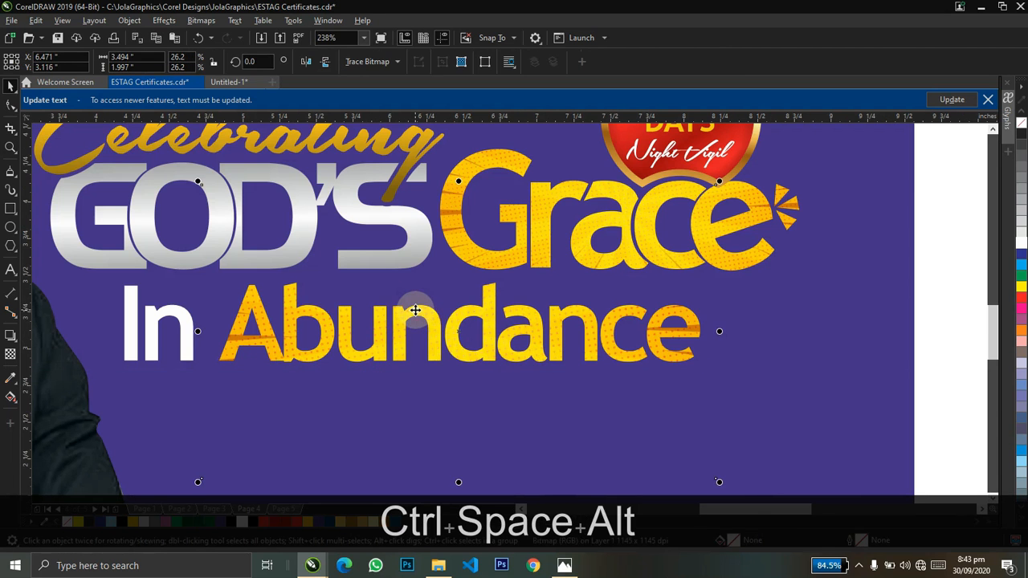
{"action": "left_click_drag", "start_coordinate": [415, 310], "coordinate": [418, 311]}
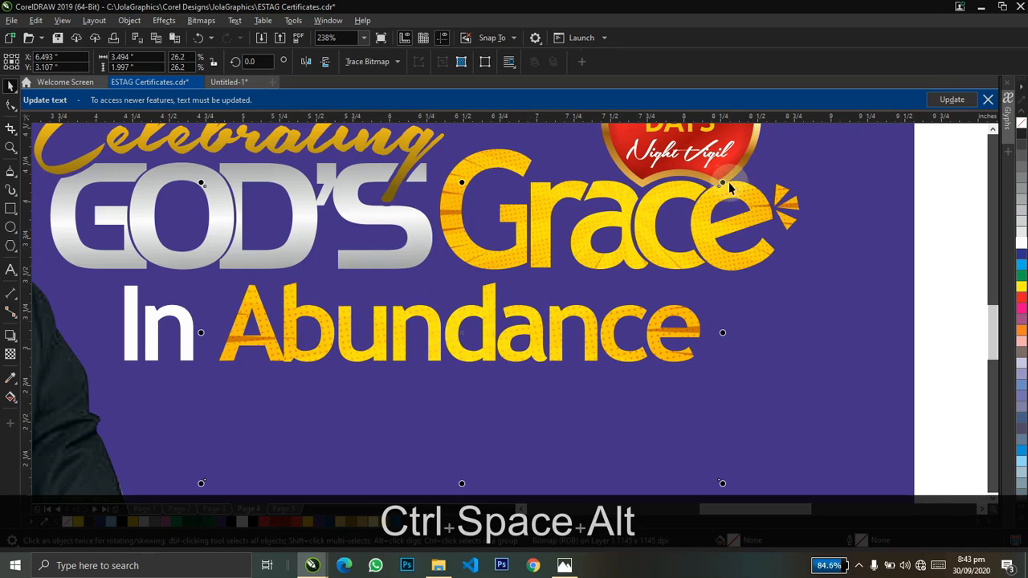
{"action": "left_click_drag", "start_coordinate": [723, 183], "coordinate": [711, 178]}
{"action": "key", "text": "z"}
{"action": "right_click", "coordinate": [621, 289]}
{"action": "key", "text": "ctrl+space"}
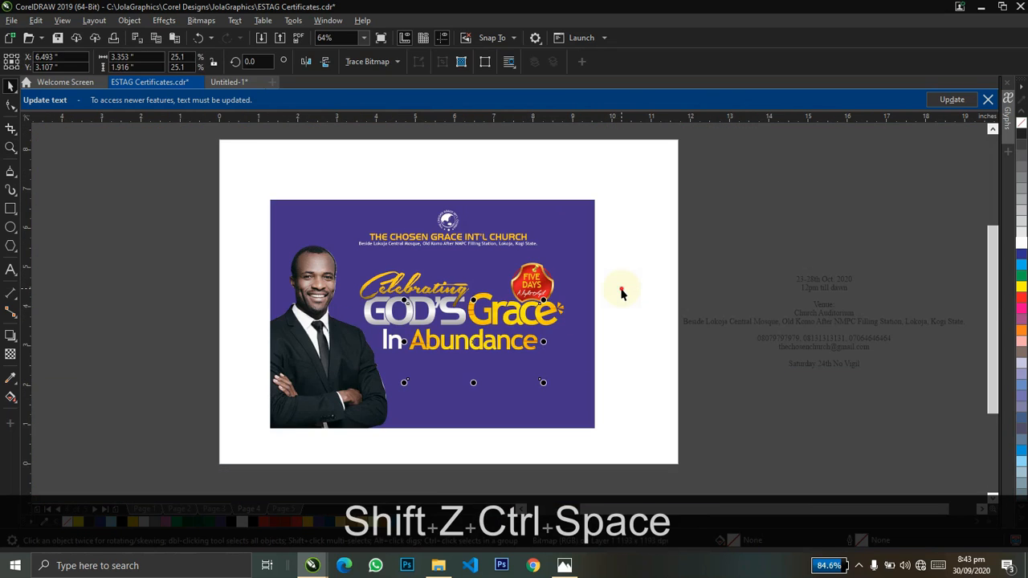
Group the words "In" and "Abundance" and nudge the group slightly closer to "GOD'S Grace"
{"action": "key", "text": "z"}
{"action": "left_click_drag", "start_coordinate": [219, 227], "coordinate": [524, 382]}
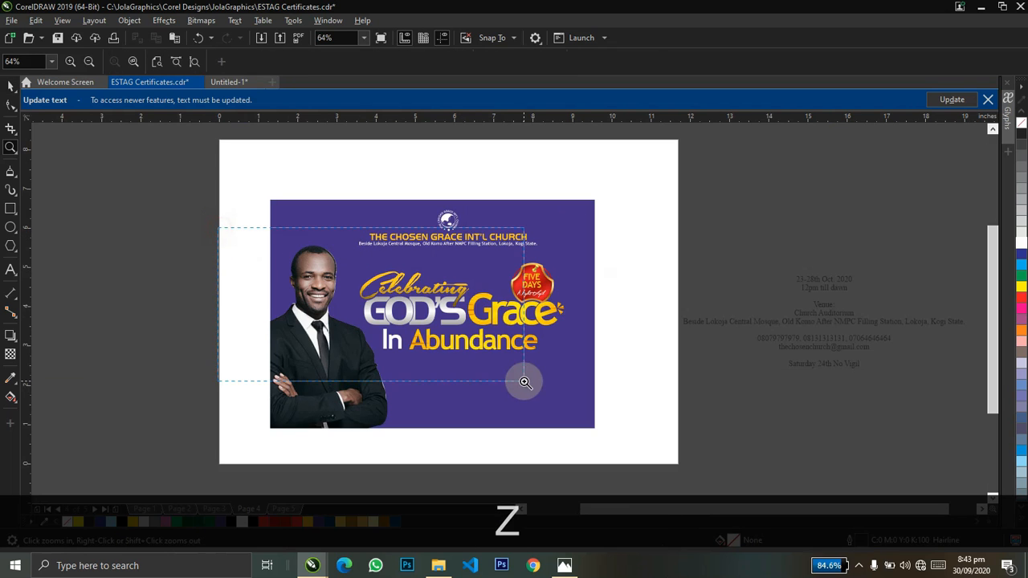
{"action": "mouse_move", "coordinate": [673, 431]}
{"action": "left_mouse_down"}
{"action": "mouse_move", "coordinate": [692, 449]}
{"action": "mouse_move", "coordinate": [678, 440]}
{"action": "left_mouse_up"}
{"action": "key", "text": "ctrl+space"}
{"action": "left_click_drag", "start_coordinate": [800, 392], "coordinate": [351, 291]}
{"action": "key", "text": "ctrl+g"}
{"action": "key", "text": "Up"}
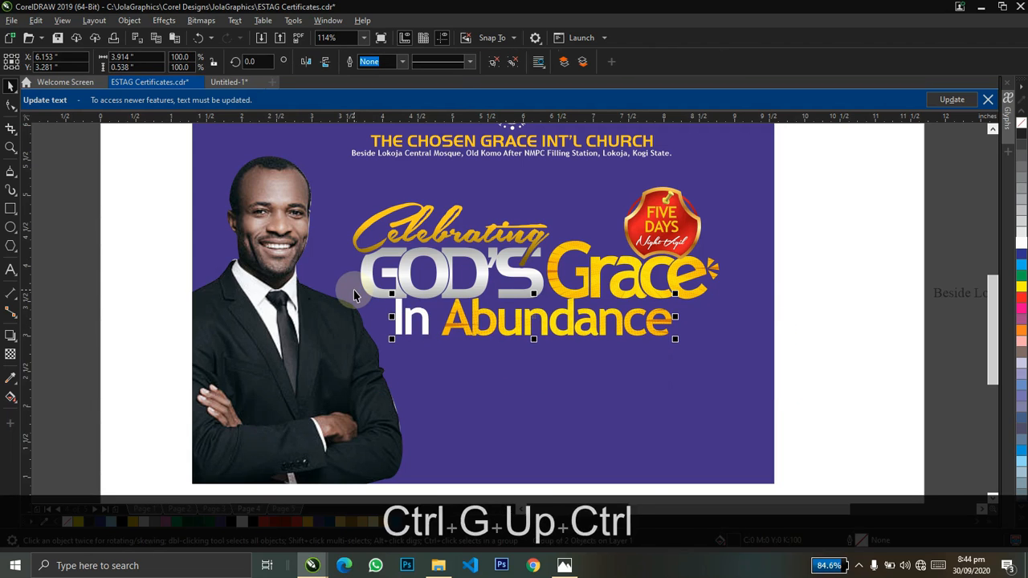
{"action": "key", "text": "ctrl+Down"}
{"action": "left_click", "coordinate": [800, 219]}
{"action": "key", "text": "z"}
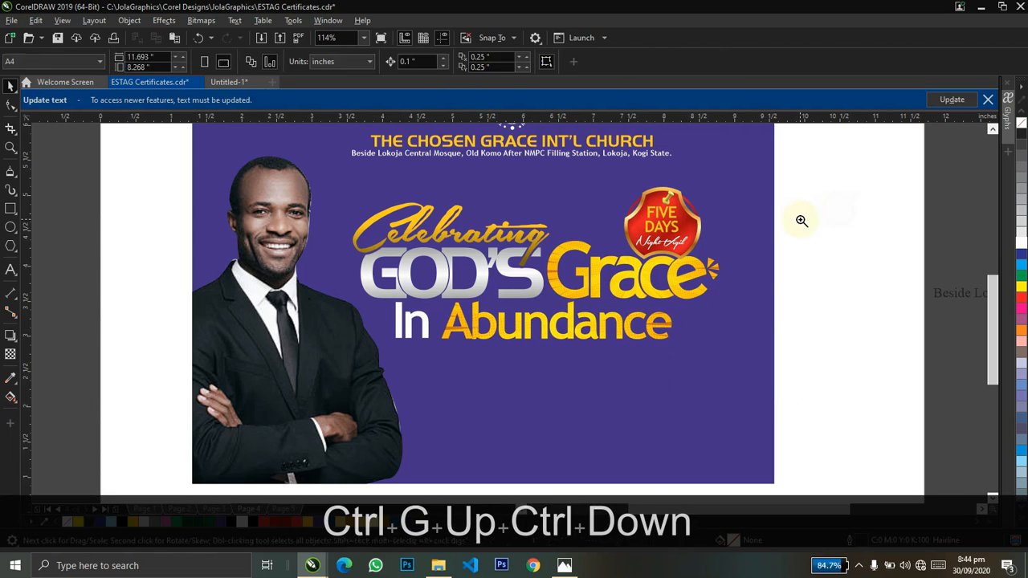
{"action": "right_click", "coordinate": [801, 219]}
{"action": "key", "text": "ctrl+space"}
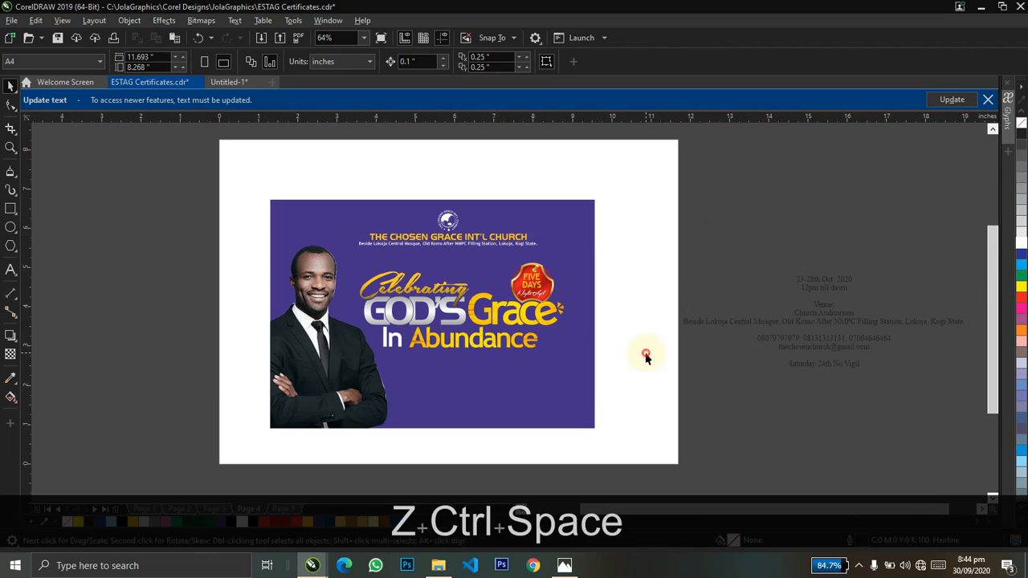
Switch to File Explorer and copy the image Crowd Worship (4).jpg from the "worship" search results
{"action": "key", "text": "alt+Tab"}
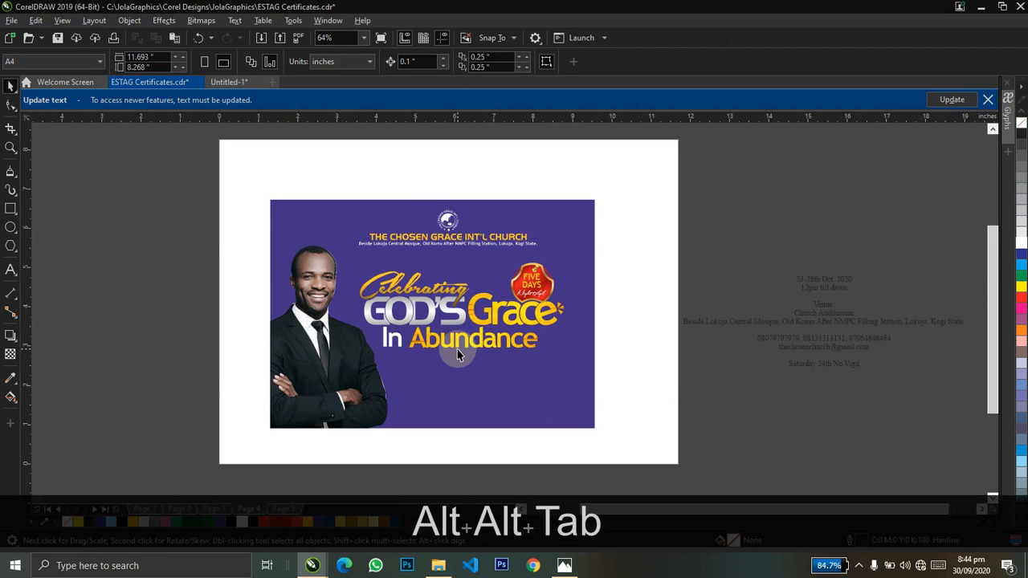
{"action": "left_click", "coordinate": [457, 349]}
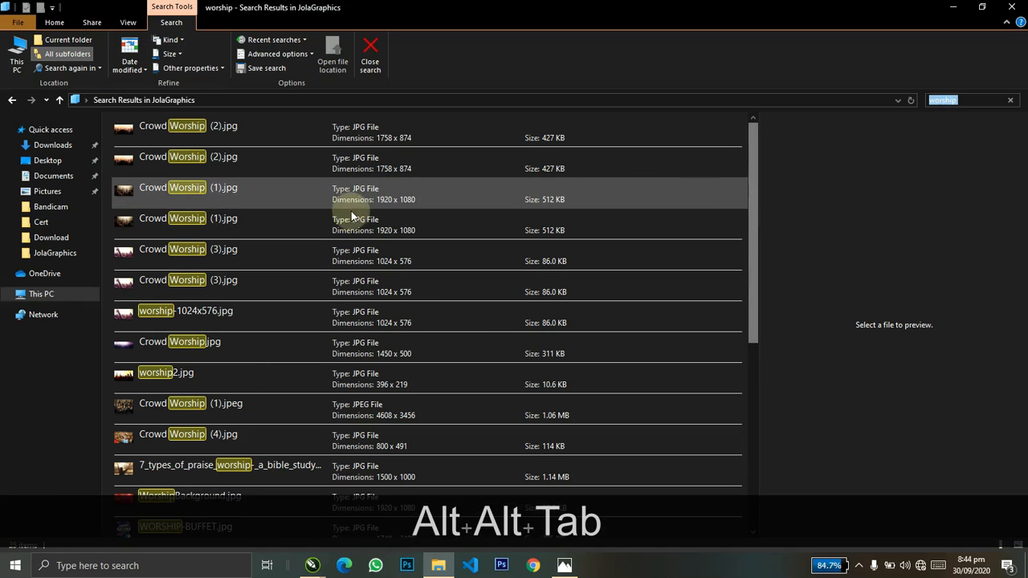
{"action": "left_click", "coordinate": [333, 434]}
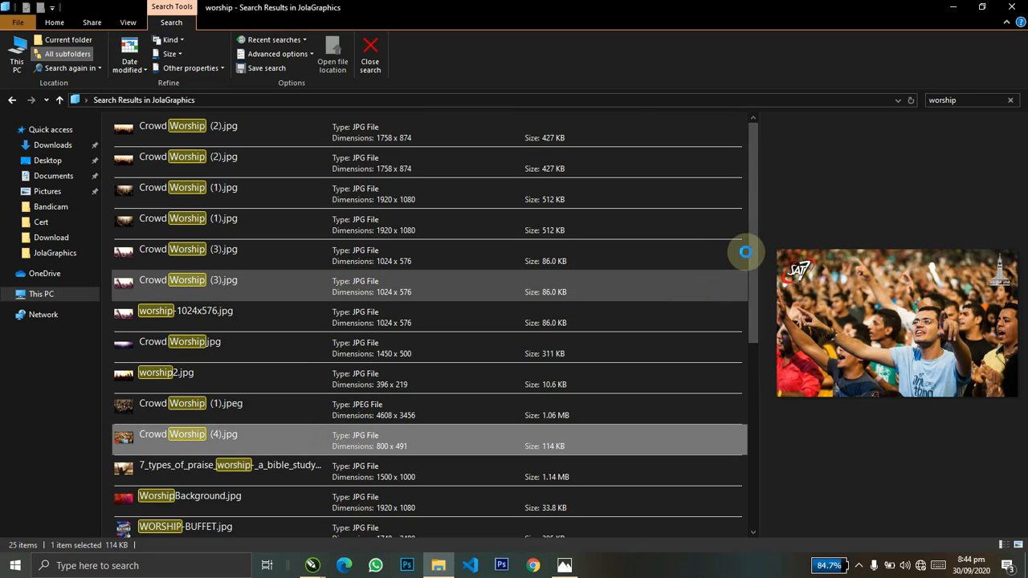
{"action": "left_click_drag", "start_coordinate": [751, 252], "coordinate": [751, 268]}
{"action": "key", "text": "ctrl+x"}
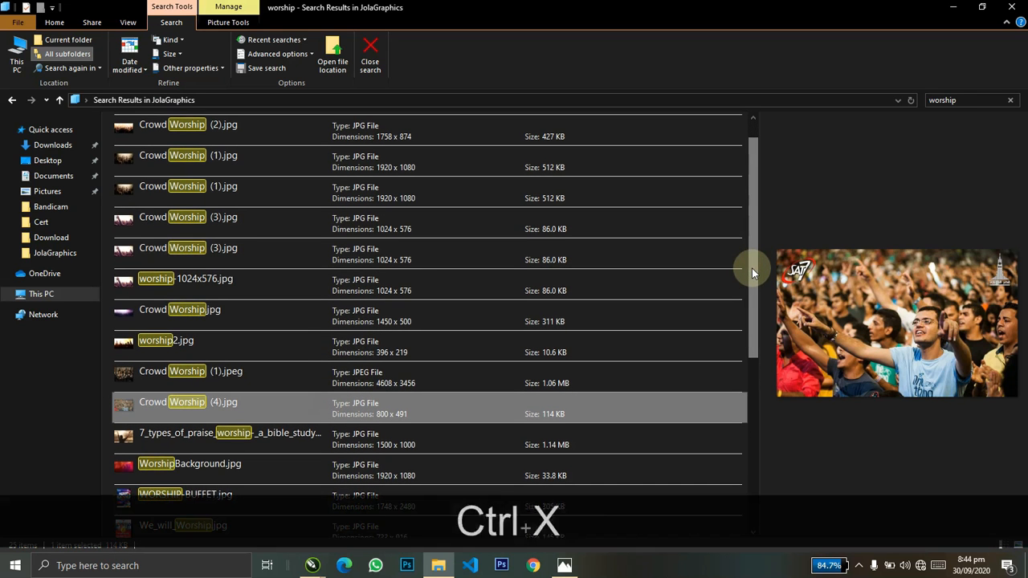
{"action": "key", "text": "ctrl+c"}
Switch to CorelDRAW, paste the crowd photo, and PowerClip it inside the flyer's purple background rectangle
{"action": "key", "text": "alt+Tab"}
{"action": "left_click", "coordinate": [550, 370]}
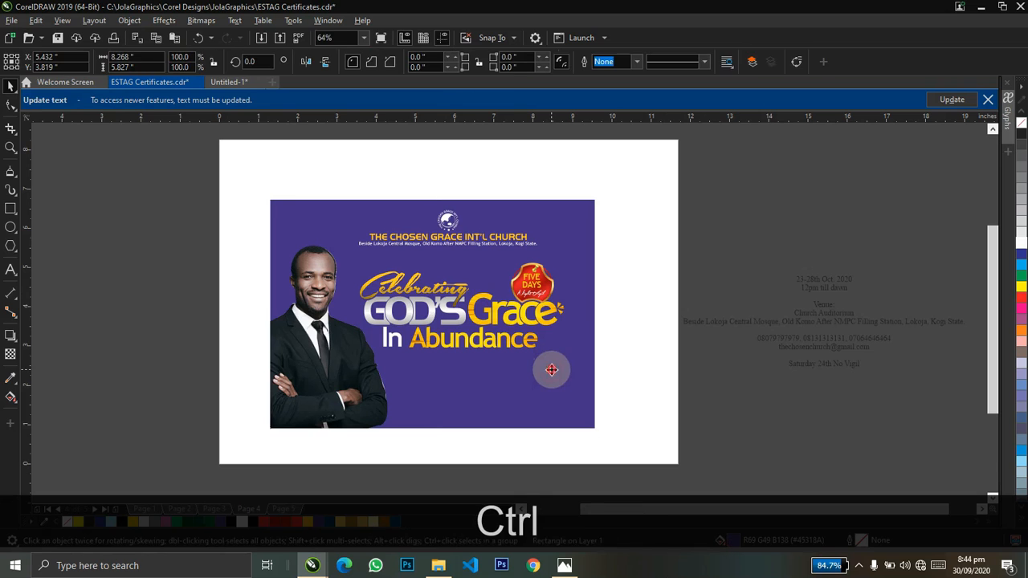
{"action": "left_click", "coordinate": [638, 349]}
{"action": "key", "text": "ctrl+v"}
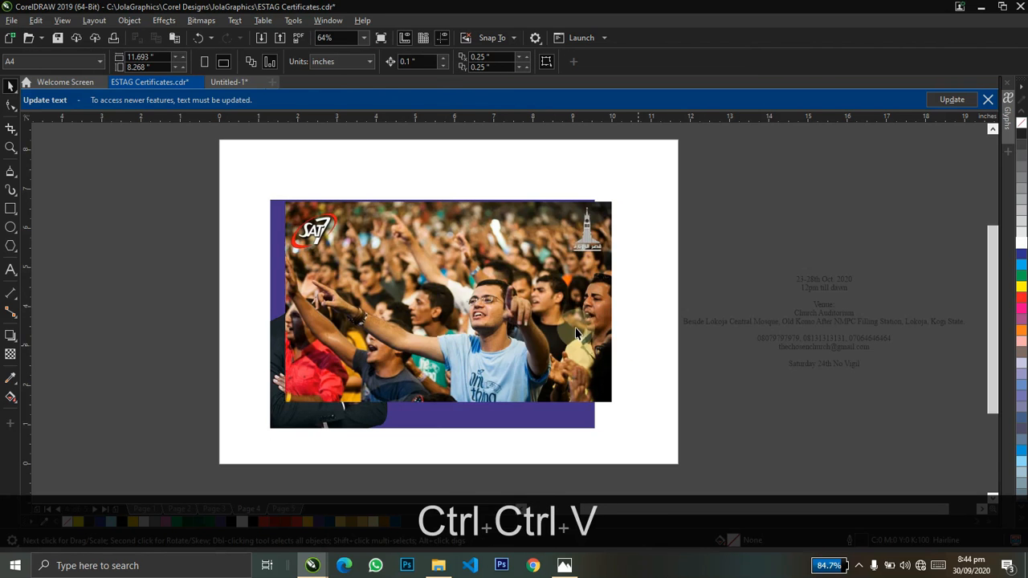
{"action": "left_click_drag", "start_coordinate": [663, 343], "coordinate": [544, 402]}
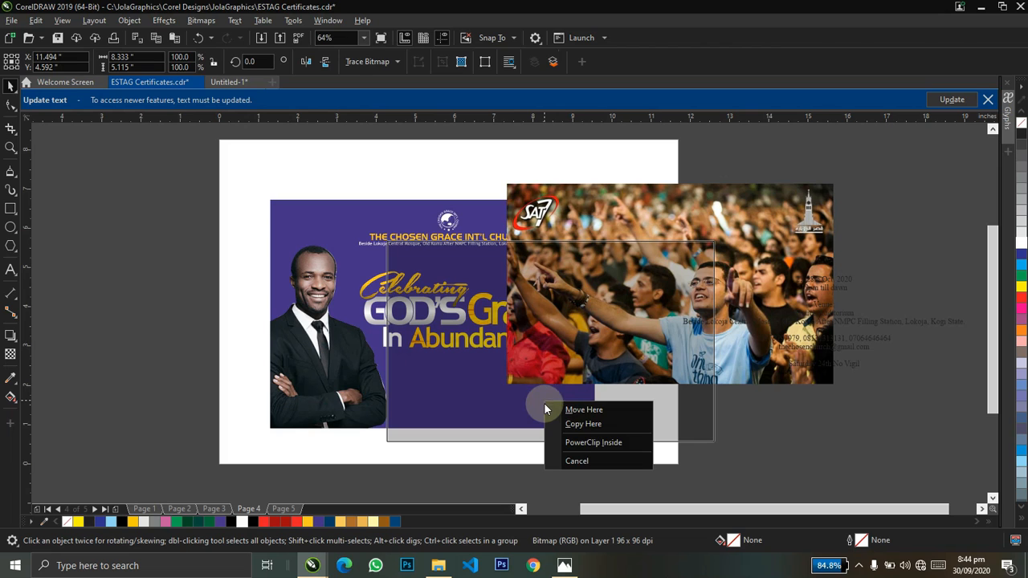
{"action": "left_click", "coordinate": [719, 322]}
{"action": "left_click_drag", "start_coordinate": [715, 366], "coordinate": [560, 410]}
{"action": "left_click", "coordinate": [611, 450]}
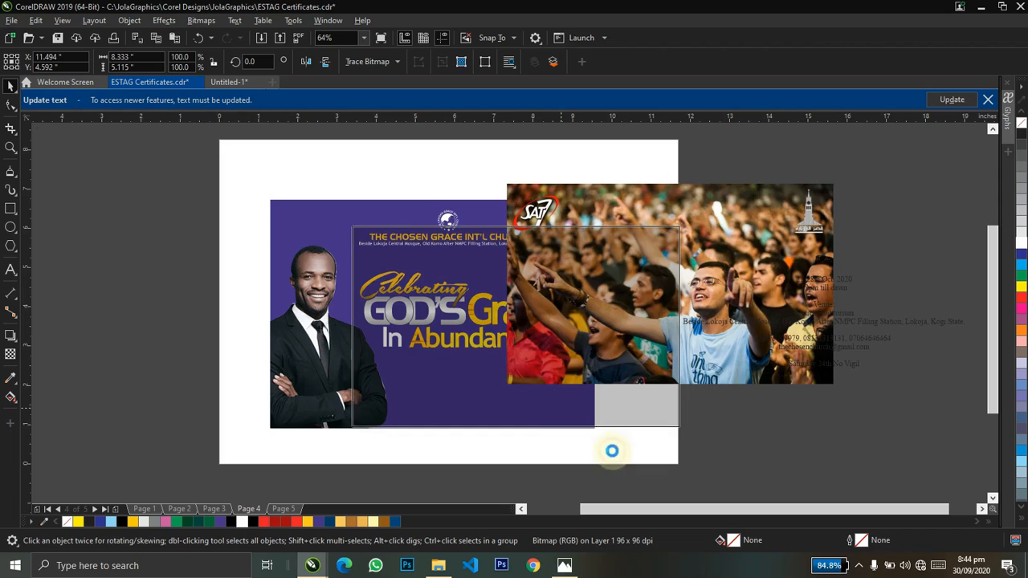
Open the purple background's PowerClip contents and reposition the crowd photo to about X 5.224 and Y 3.987 inches
{"action": "key", "text": "alt"}
{"action": "left_click_drag", "start_coordinate": [484, 363], "coordinate": [484, 362]}
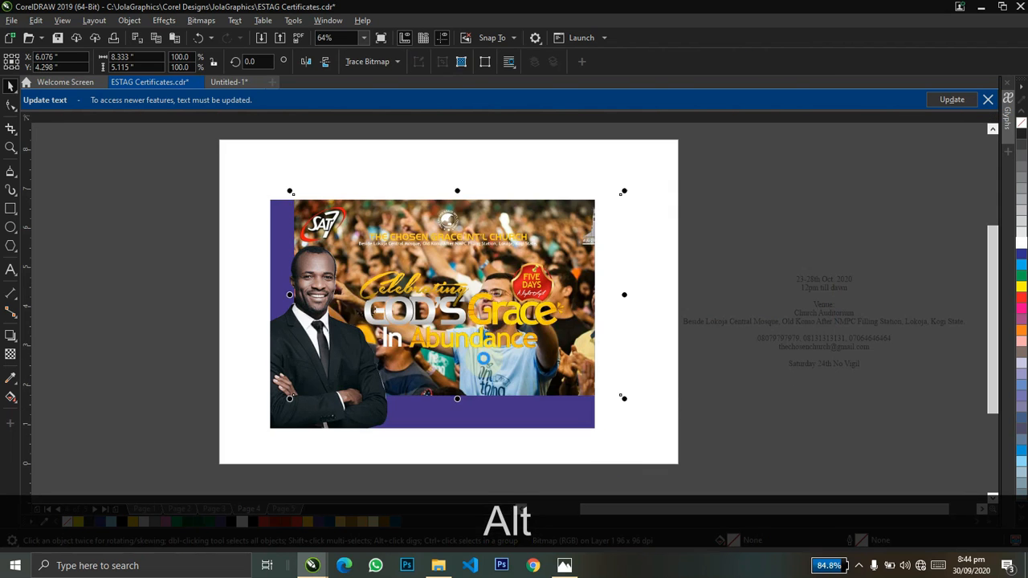
{"action": "key", "text": "p"}
{"action": "left_click", "coordinate": [508, 379]}
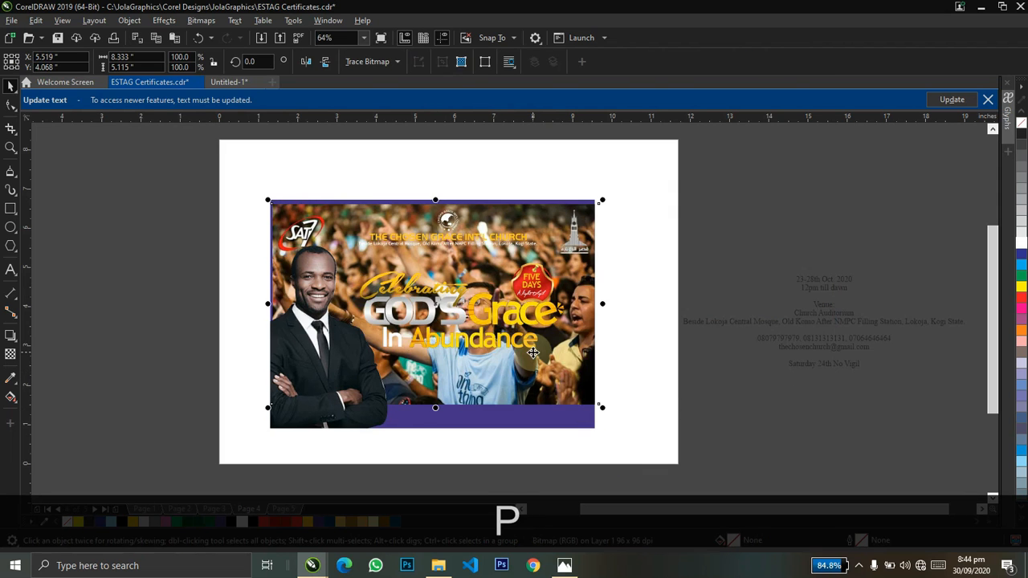
{"action": "left_click", "coordinate": [536, 413]}
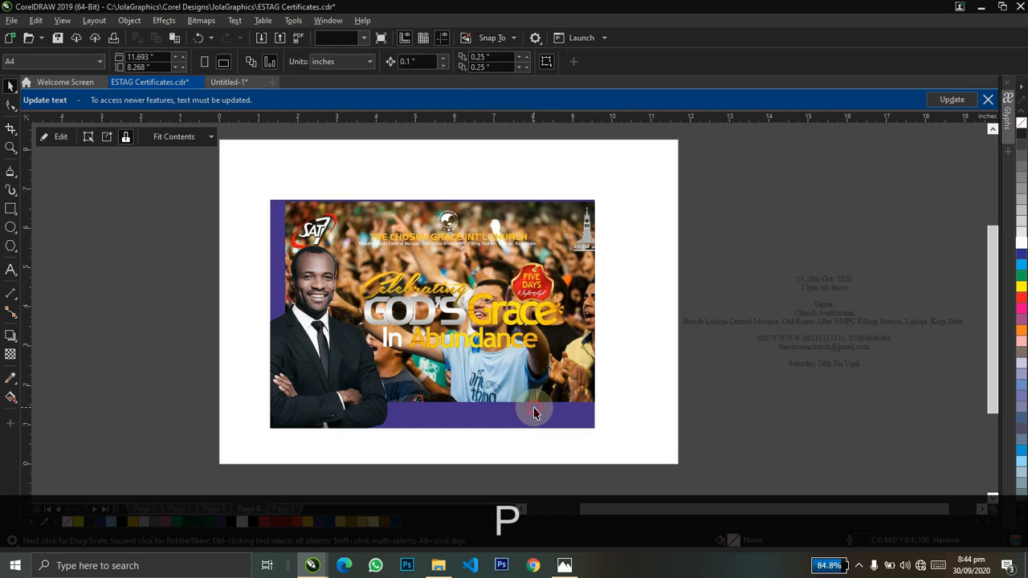
{"action": "left_click", "coordinate": [530, 392], "text": "ctrl"}
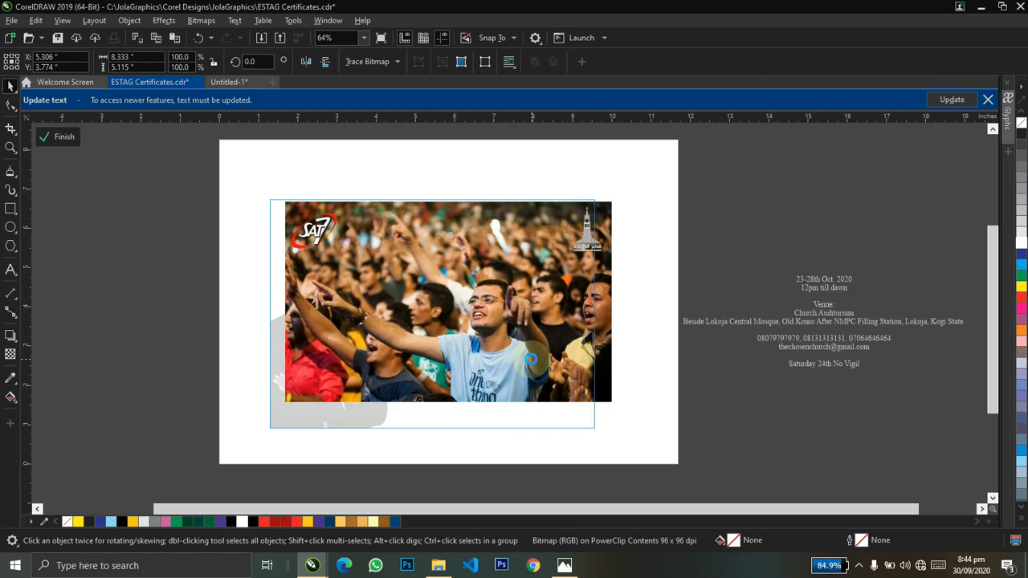
{"action": "key", "text": "Delete"}
{"action": "key", "text": "ctrl+z"}
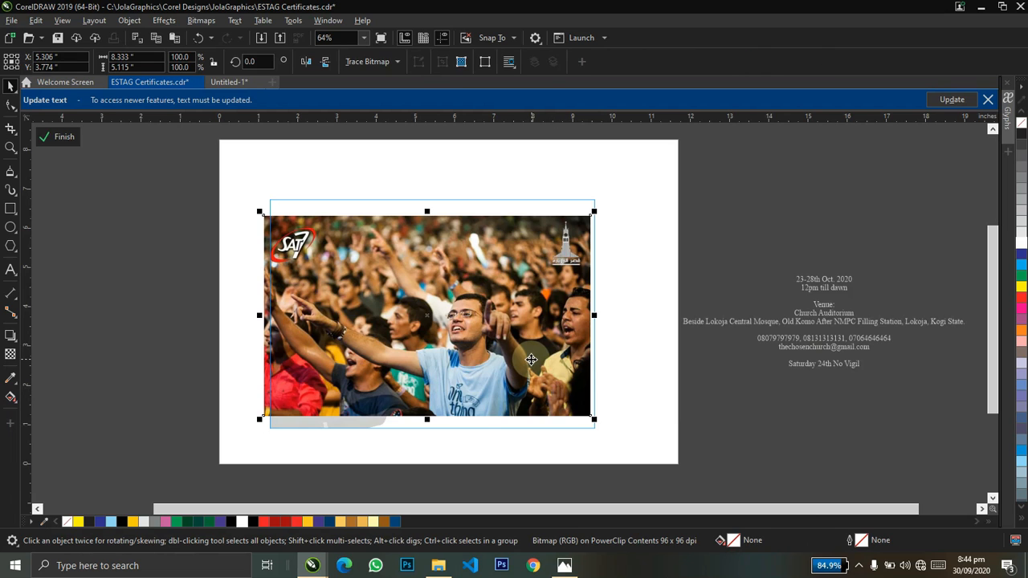
{"action": "left_click_drag", "start_coordinate": [531, 359], "coordinate": [527, 351]}
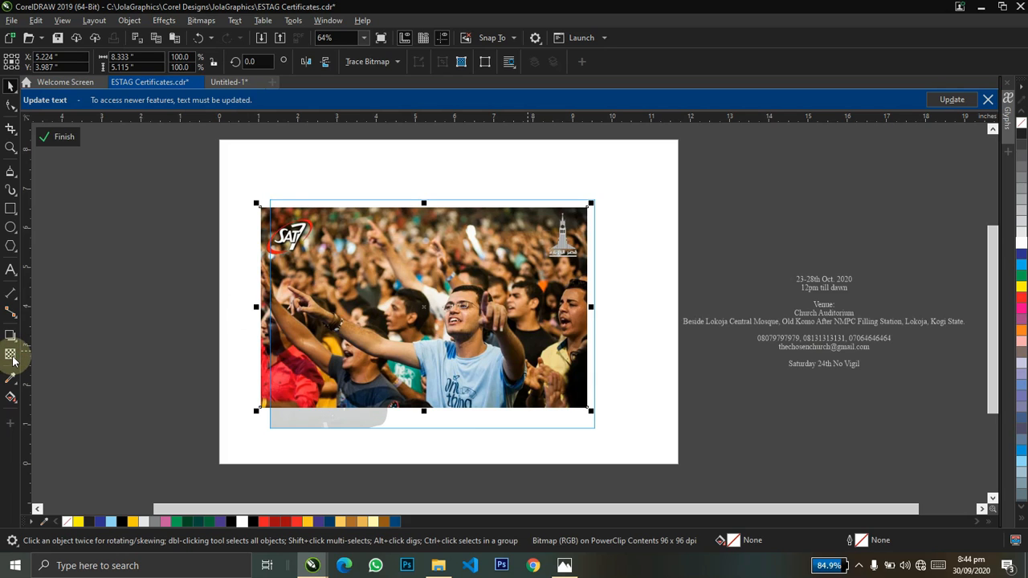
Fade the crowd photo's left side with a horizontal linear transparency and convert it to a 300 dpi RGB bitmap with transparent background
{"action": "left_click_drag", "start_coordinate": [434, 303], "coordinate": [263, 291]}
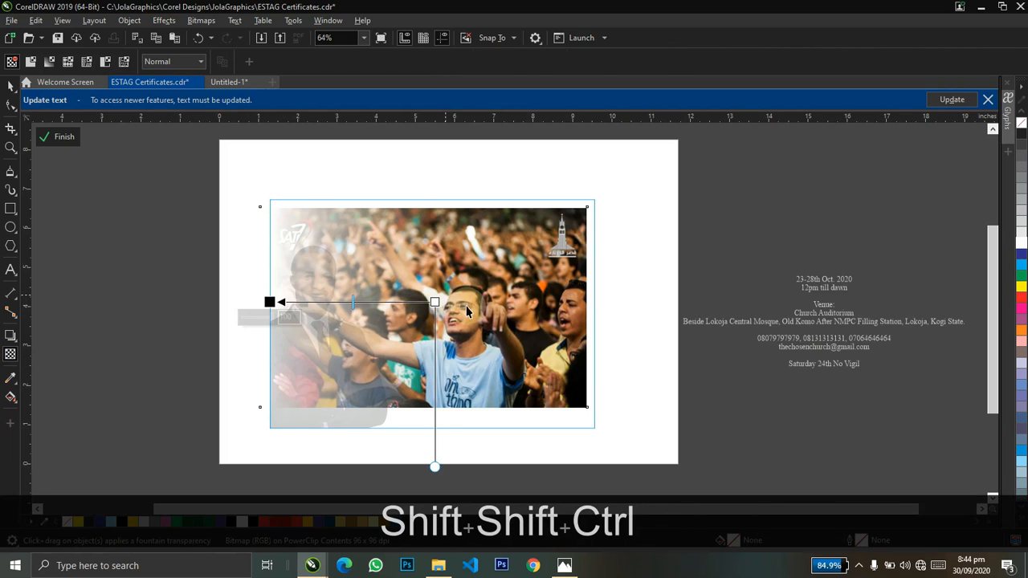
{"action": "key", "text": "space"}
{"action": "key", "text": "alt+b"}
{"action": "key", "text": "period"}
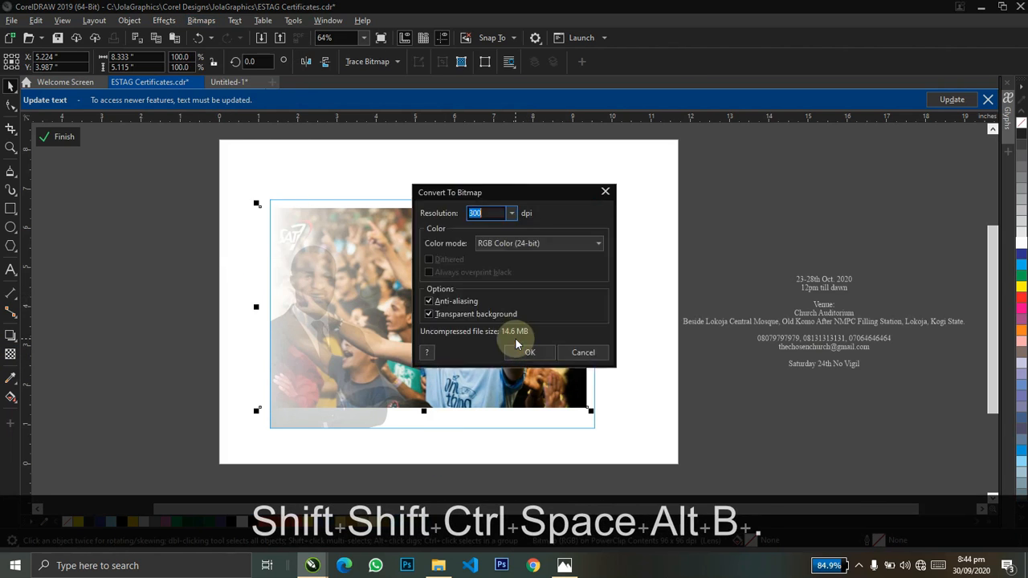
{"action": "key", "text": "Return"}
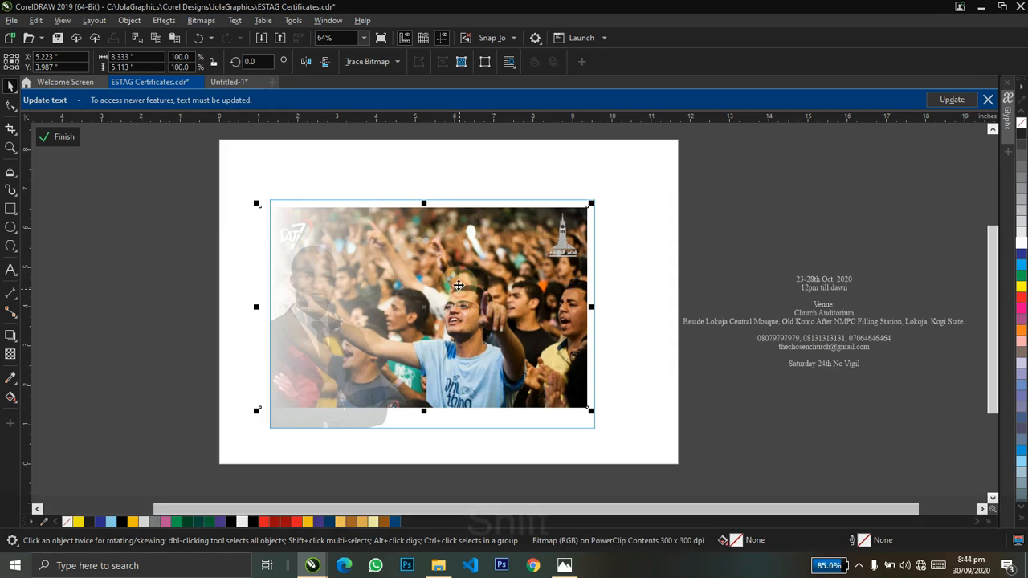
{"action": "left_click_drag", "start_coordinate": [459, 285], "coordinate": [457, 284]}
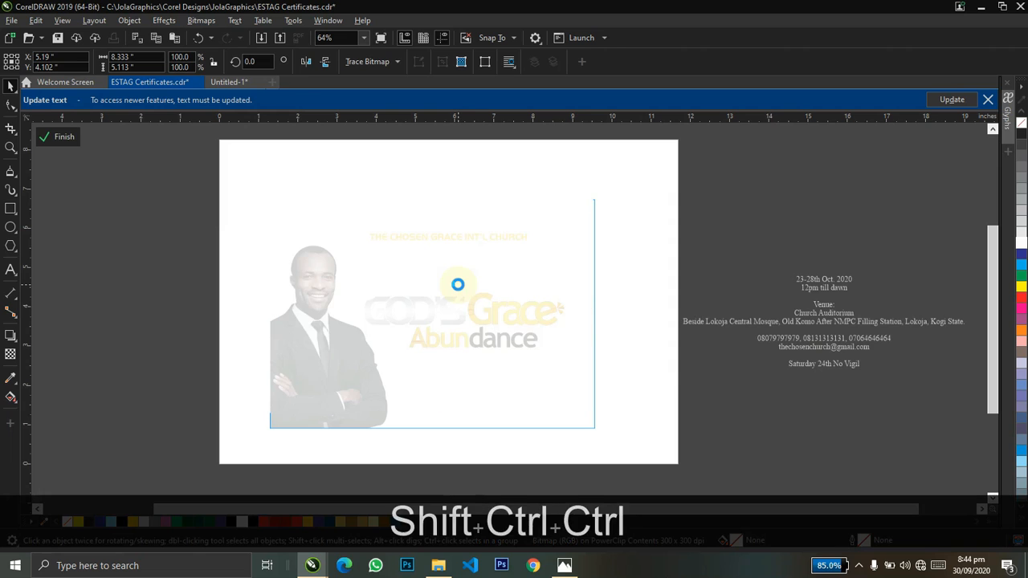
{"action": "key", "text": "ctrl+z"}
{"action": "key", "text": "space"}
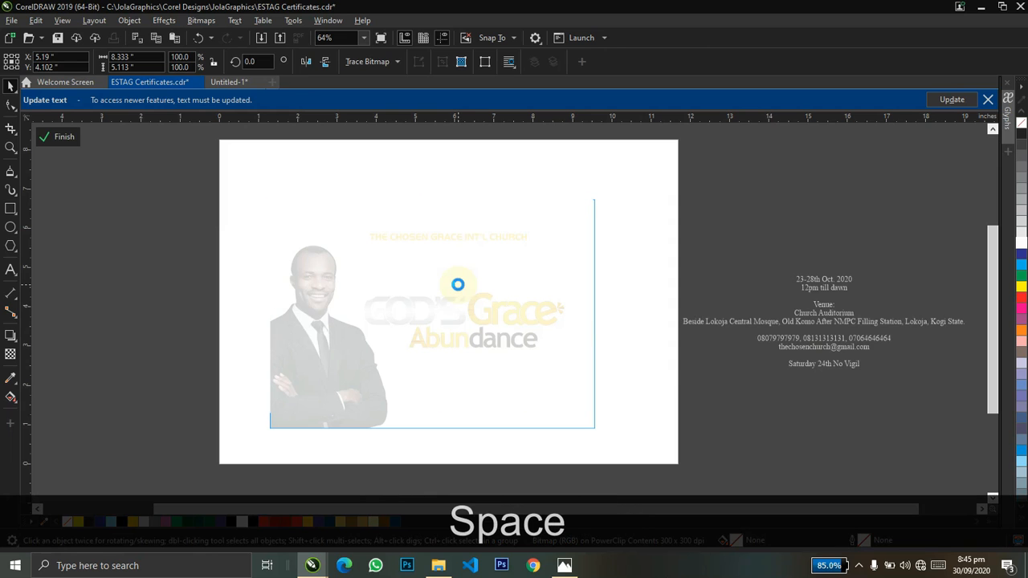
Fade the crowd photo's top edge with a vertical linear transparency at 90° and convert the result to a bitmap
{"action": "left_click", "coordinate": [11, 354]}
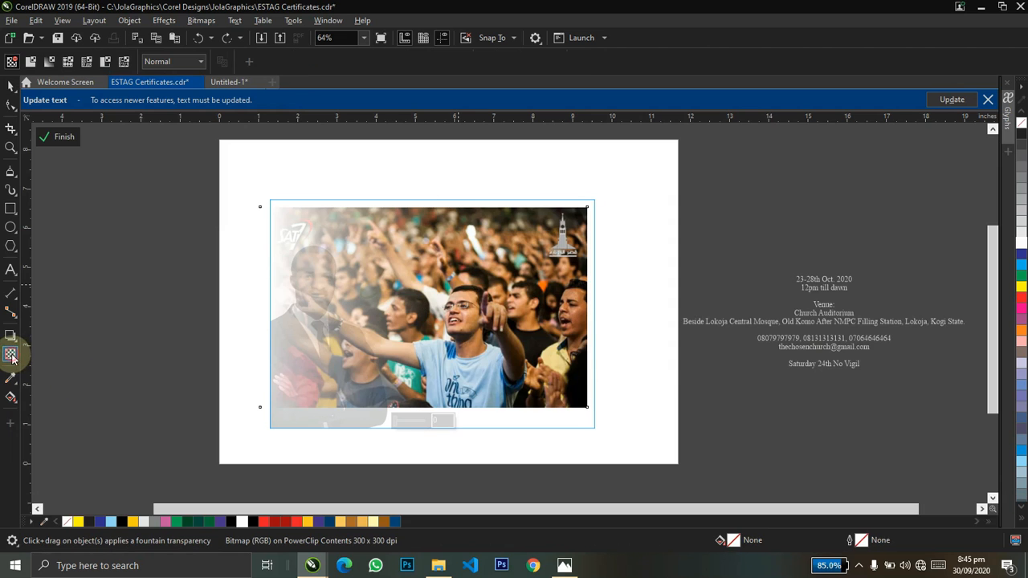
{"action": "left_click_drag", "start_coordinate": [462, 226], "coordinate": [482, 212]}
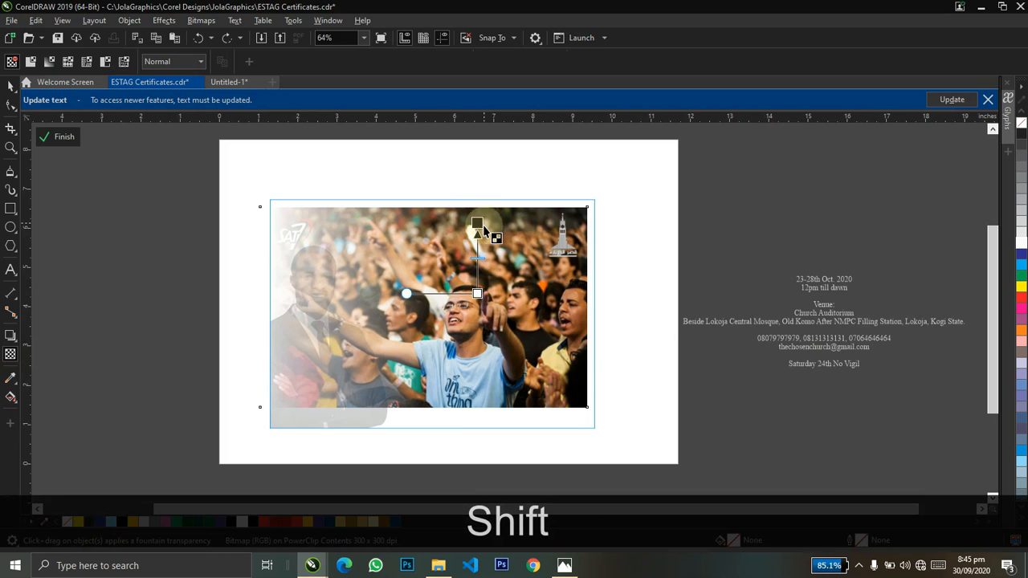
{"action": "key", "text": "shift"}
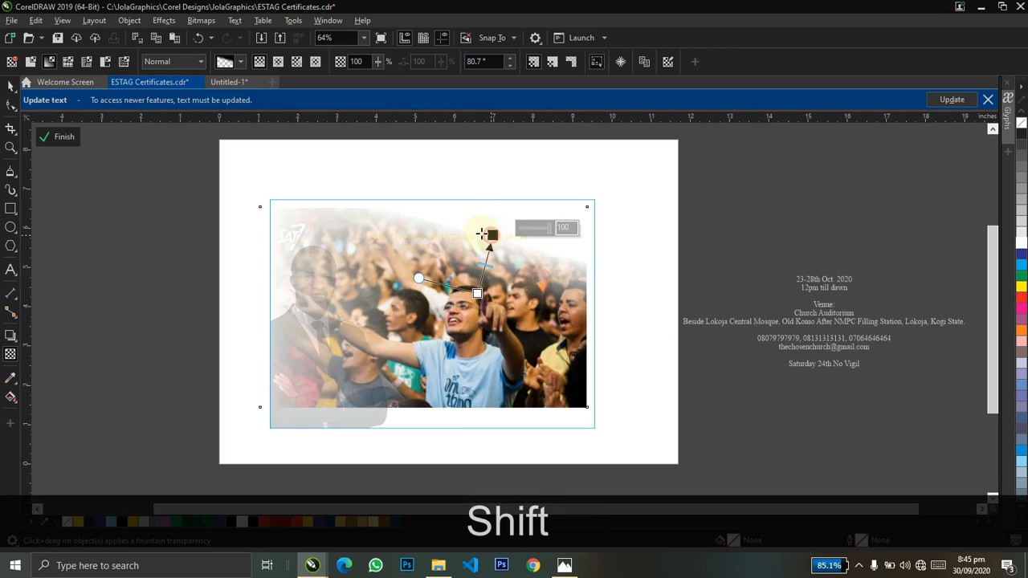
{"action": "left_click_drag", "start_coordinate": [486, 234], "coordinate": [473, 232]}
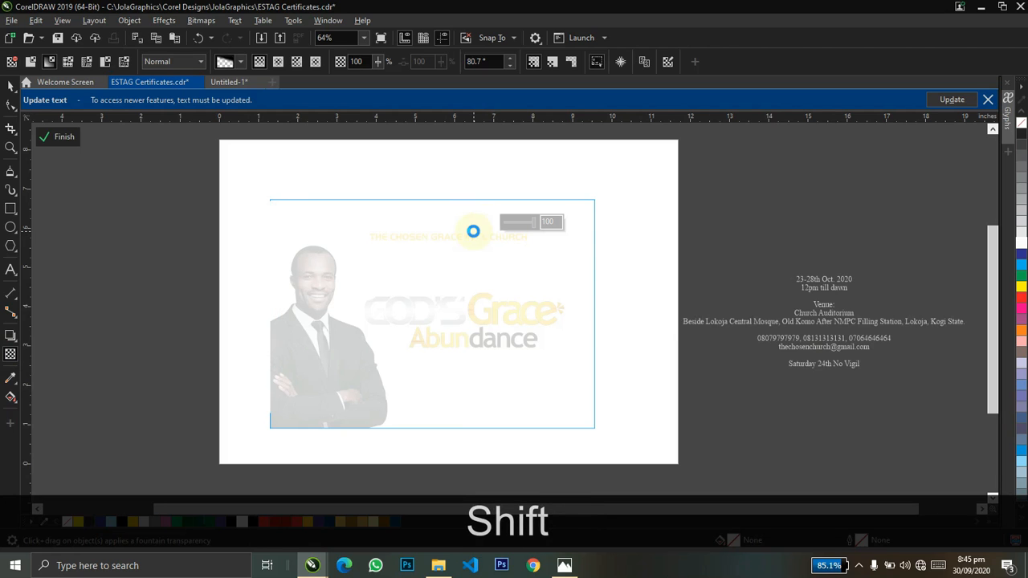
{"action": "key", "text": "alt+b"}
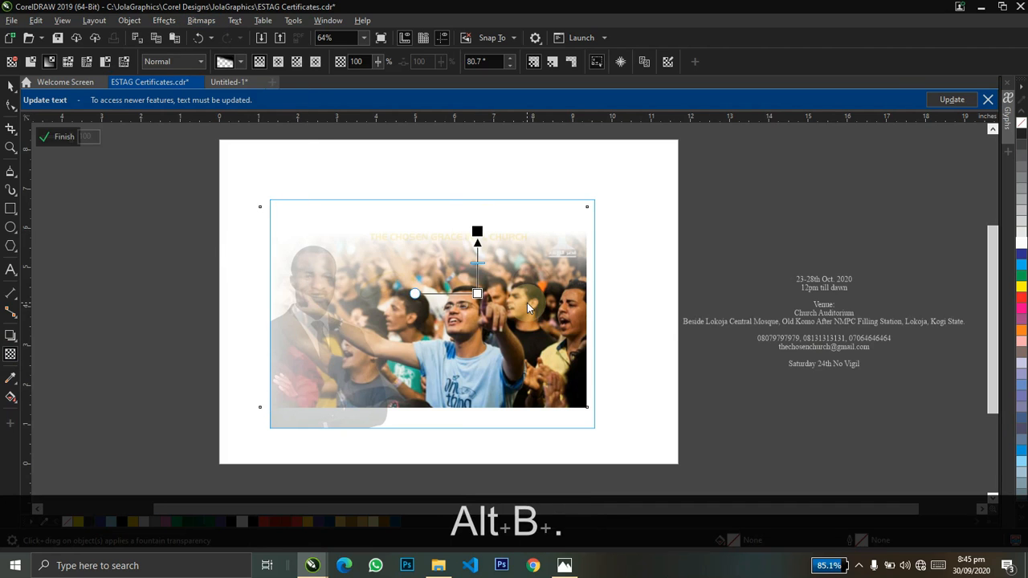
{"action": "key", "text": "period"}
{"action": "key", "text": "Return"}
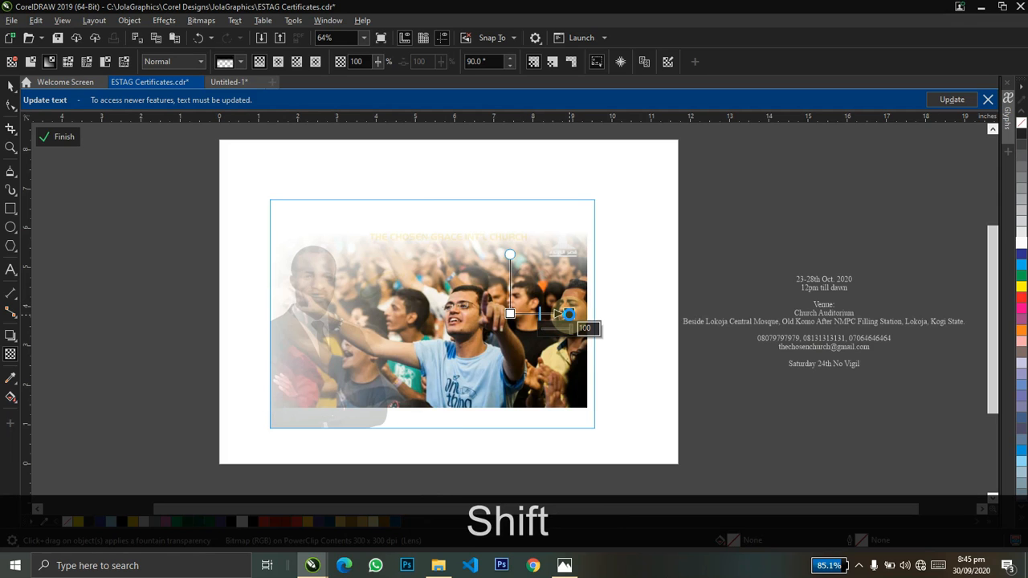
Convert the crowd photo with its right-edge fade to a 300 dpi RGB bitmap
{"action": "key", "text": "shift+space"}
{"action": "key", "text": "alt+b"}
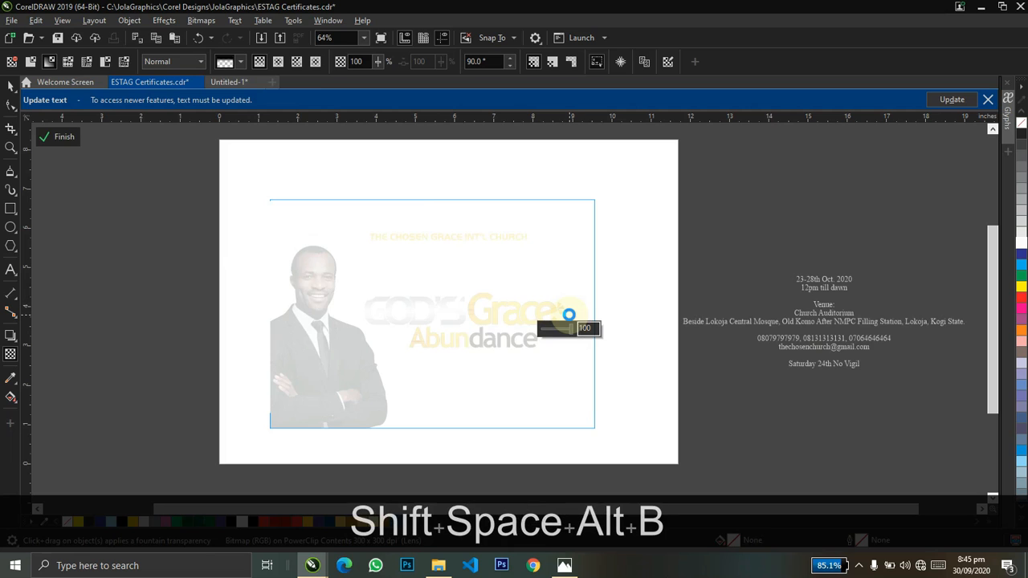
{"action": "key", "text": "period"}
{"action": "key", "text": "Return"}
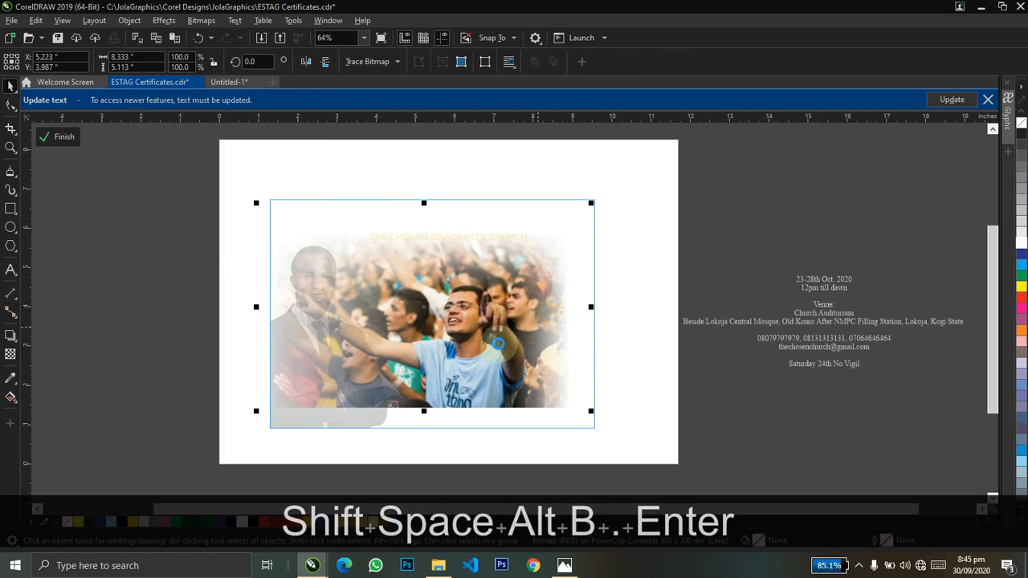
{"action": "key", "text": "space"}
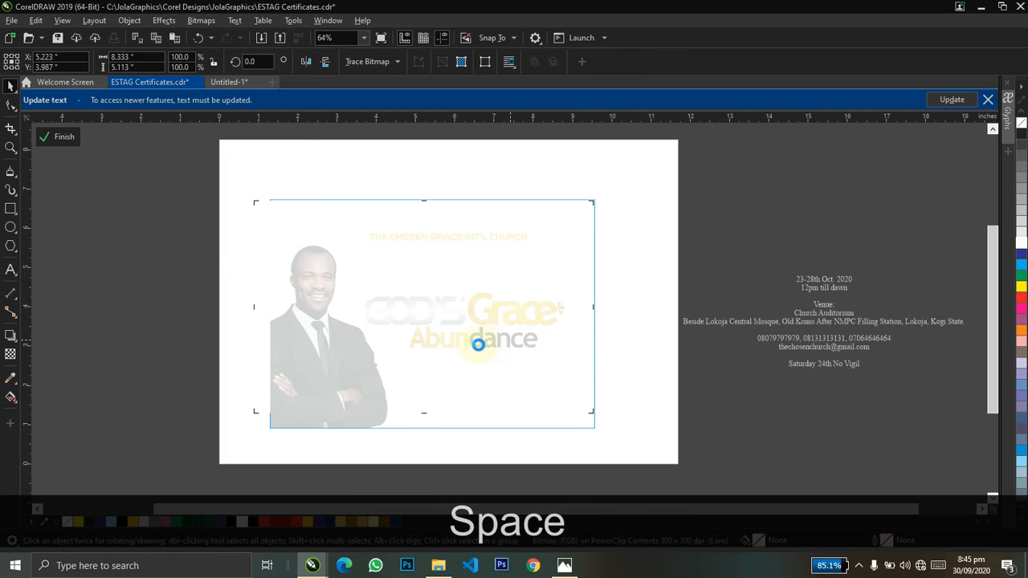
{"action": "key", "text": "space"}
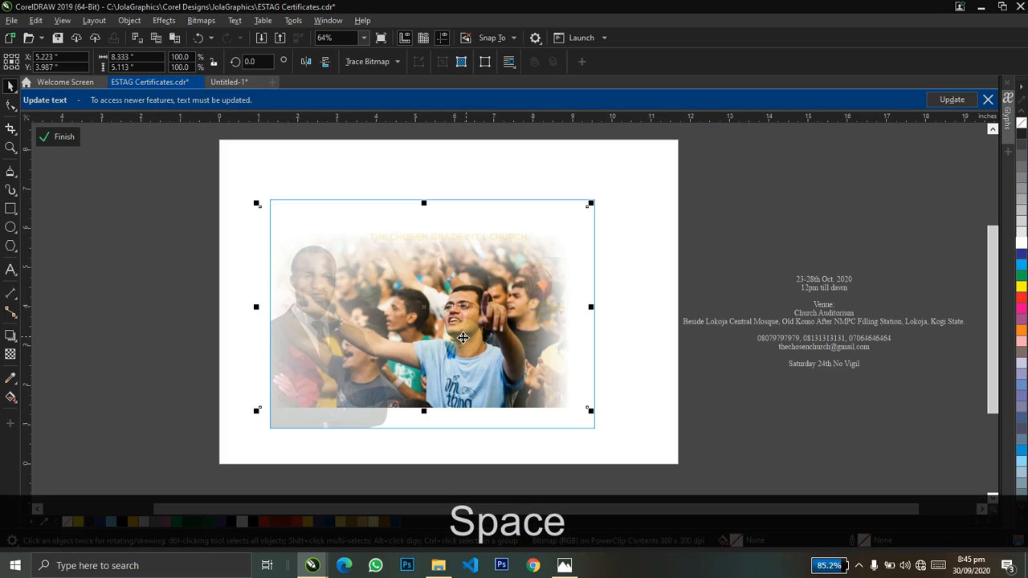
Fade the crowd photo's bottom edge with a vertical linear transparency and convert the result to a bitmap
{"action": "left_click", "coordinate": [11, 354]}
{"action": "left_click_drag", "start_coordinate": [459, 347], "coordinate": [463, 399]}
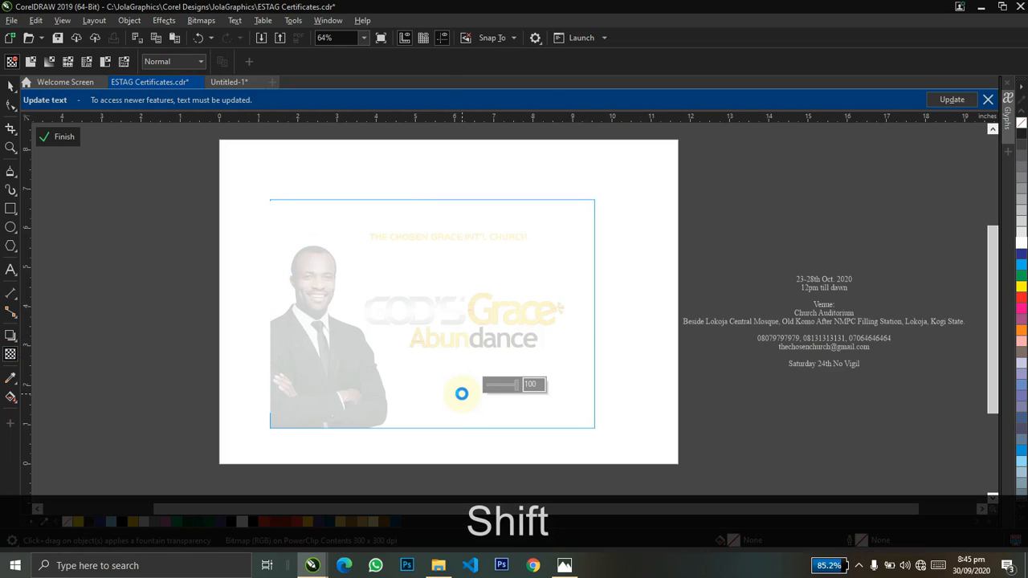
{"action": "key", "text": "space"}
{"action": "key", "text": "alt+b"}
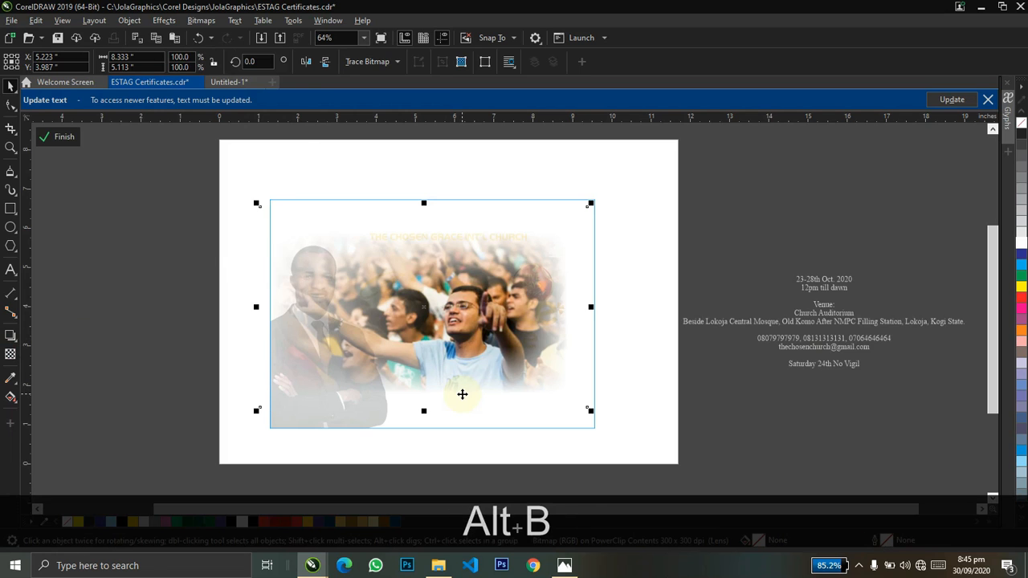
{"action": "key", "text": "period"}
{"action": "key", "text": "Return"}
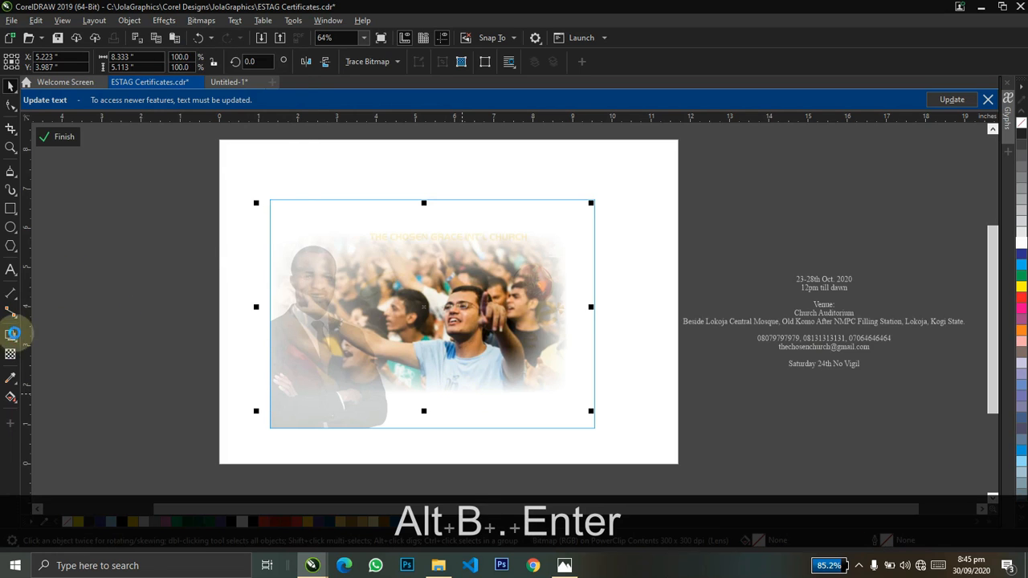
Set the crowd photo's transparency merge mode to Texturize
{"action": "left_click", "coordinate": [10, 354]}
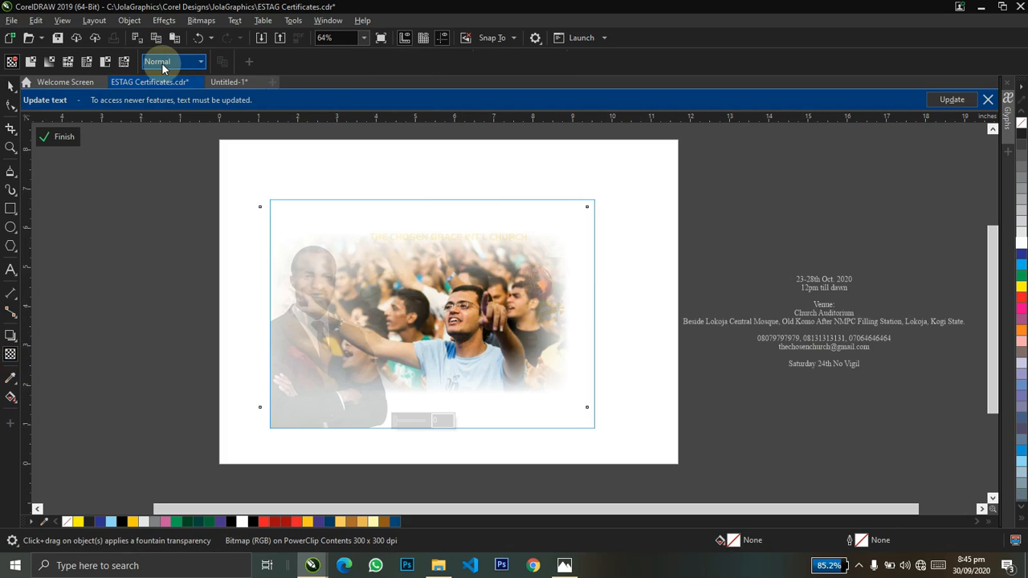
{"action": "left_click", "coordinate": [161, 63]}
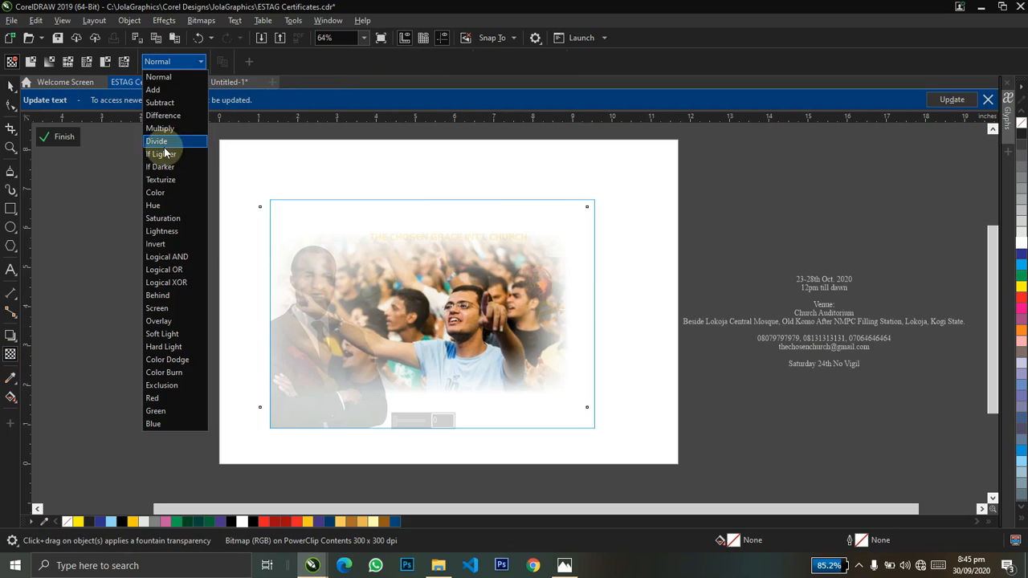
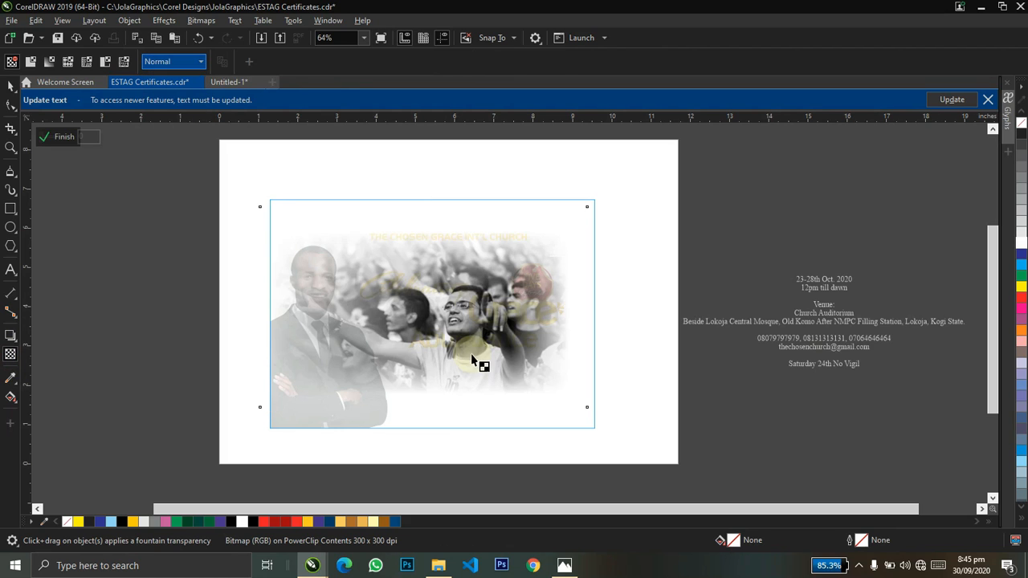
{"action": "key", "text": "space"}
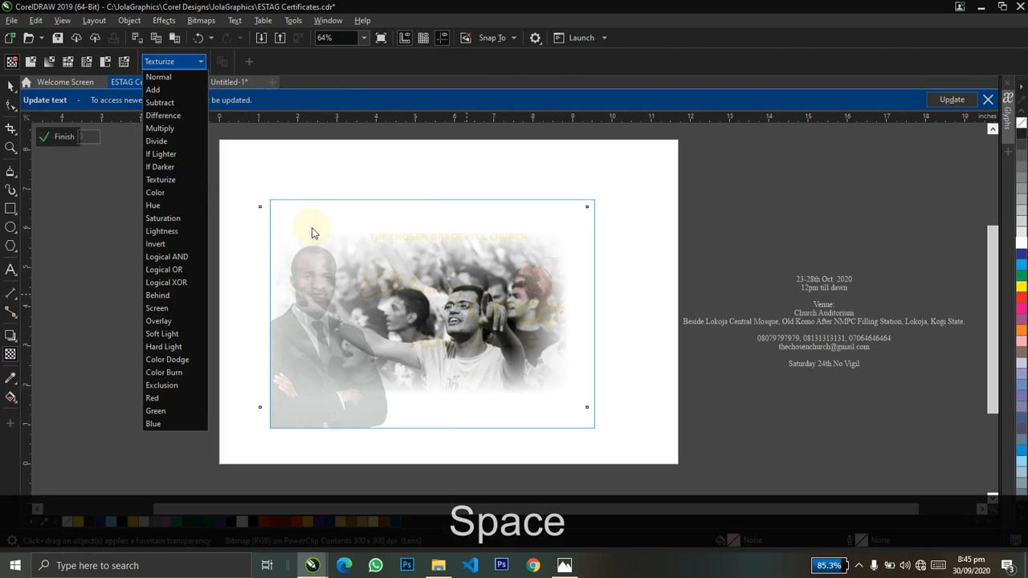
{"action": "left_click", "coordinate": [282, 212]}
{"action": "left_click", "coordinate": [10, 85]}
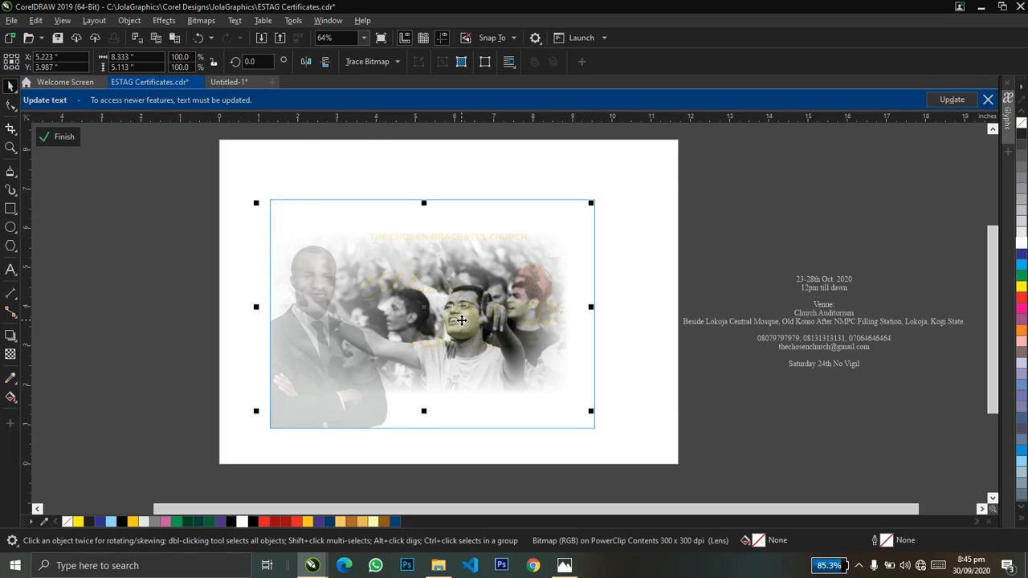
Move the crowd photo higher behind the title, finish the PowerClip editing, and enlarge the photo to about 117.2%
{"action": "left_click_drag", "start_coordinate": [461, 318], "coordinate": [461, 306]}
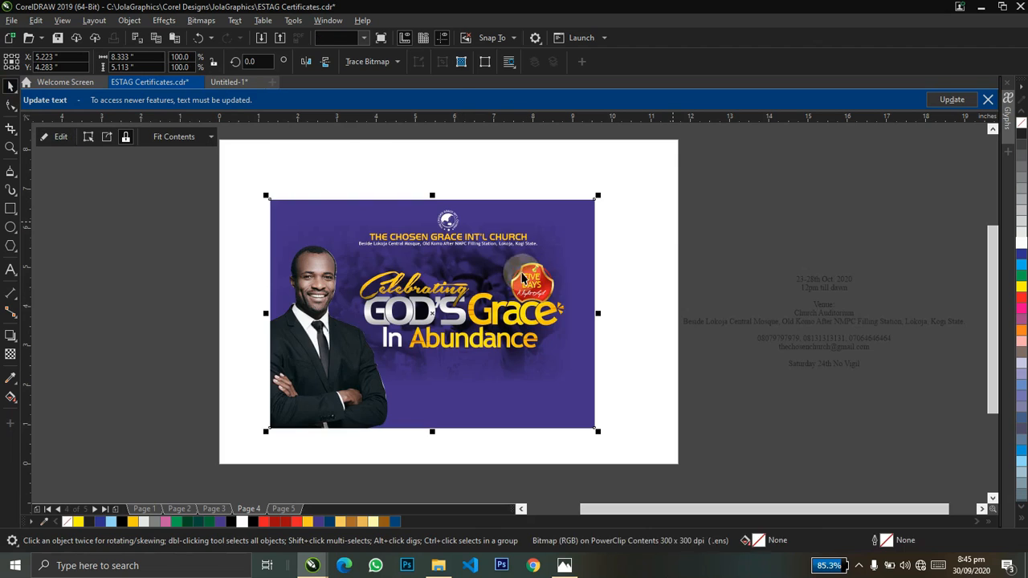
{"action": "left_click", "coordinate": [498, 270], "text": "alt"}
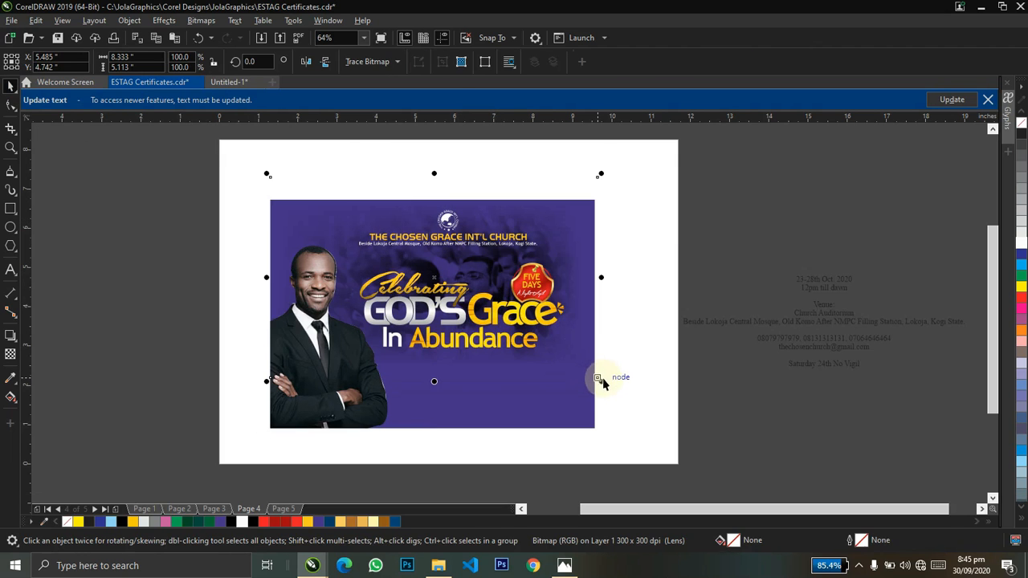
{"action": "left_click_drag", "start_coordinate": [601, 381], "coordinate": [629, 394]}
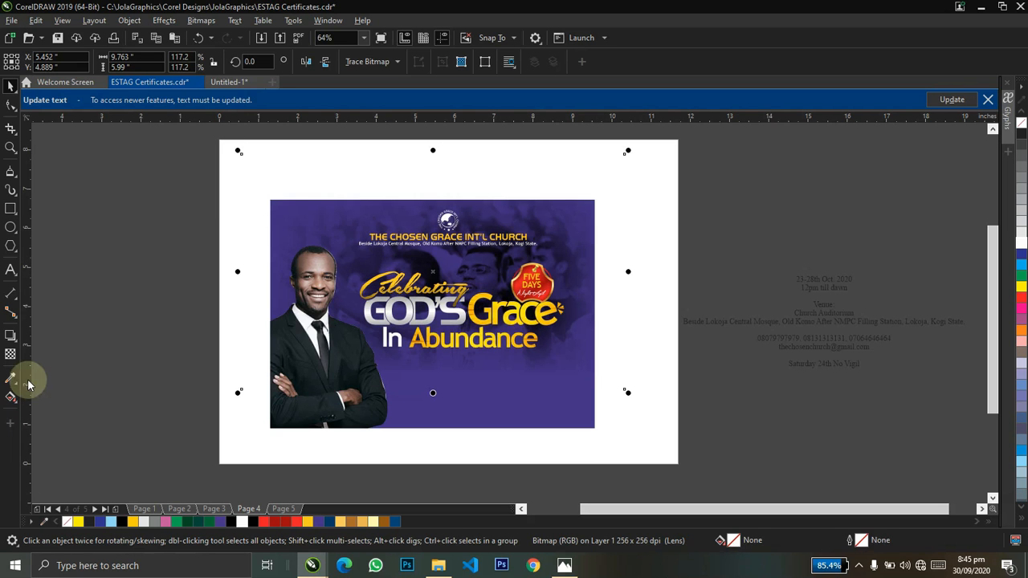
Apply a uniform transparency of 43 to the crowd photo
{"action": "left_click", "coordinate": [9, 354]}
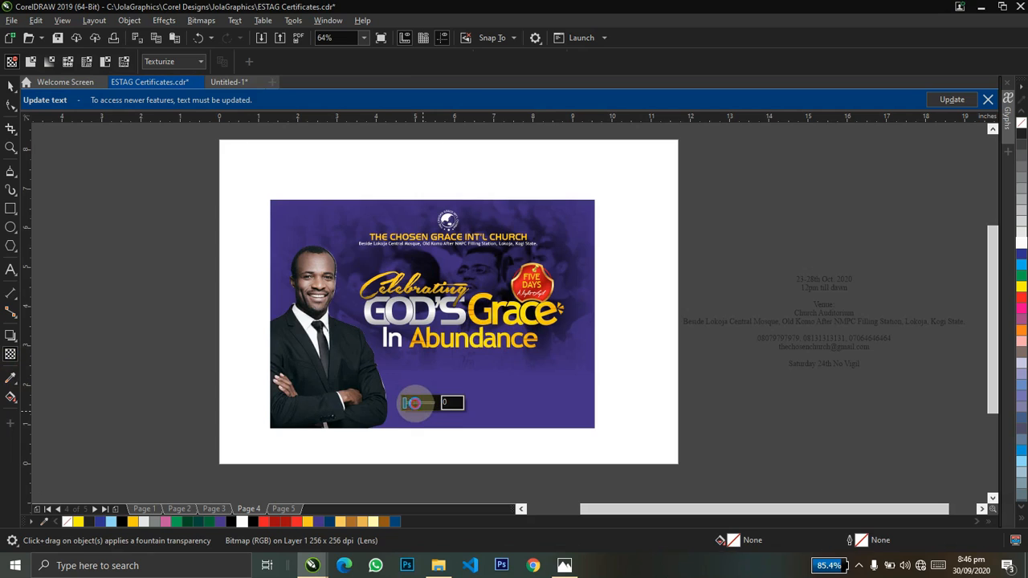
{"action": "left_click_drag", "start_coordinate": [405, 404], "coordinate": [416, 404]}
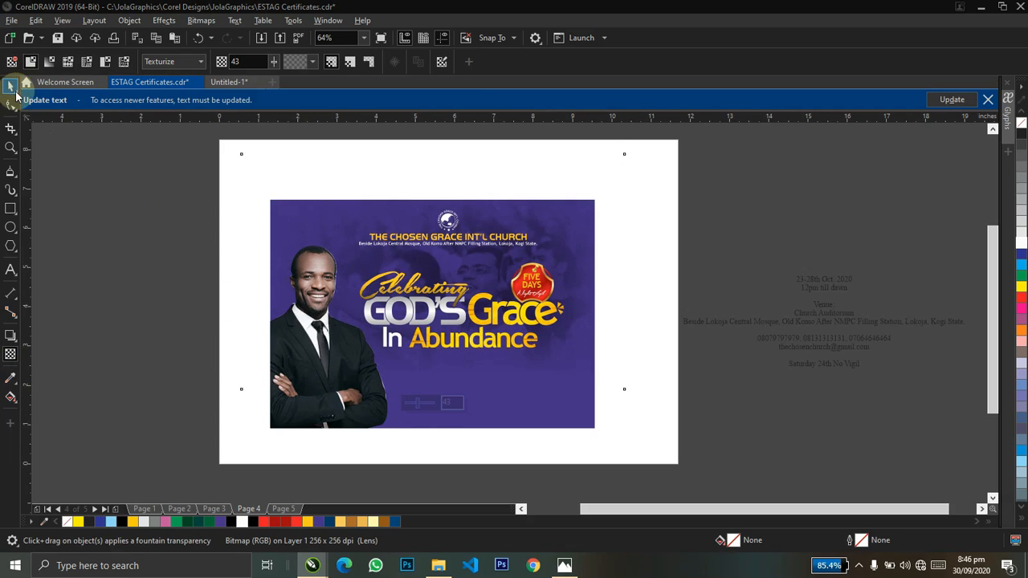
{"action": "left_click", "coordinate": [16, 93]}
{"action": "left_click", "coordinate": [3, 89]}
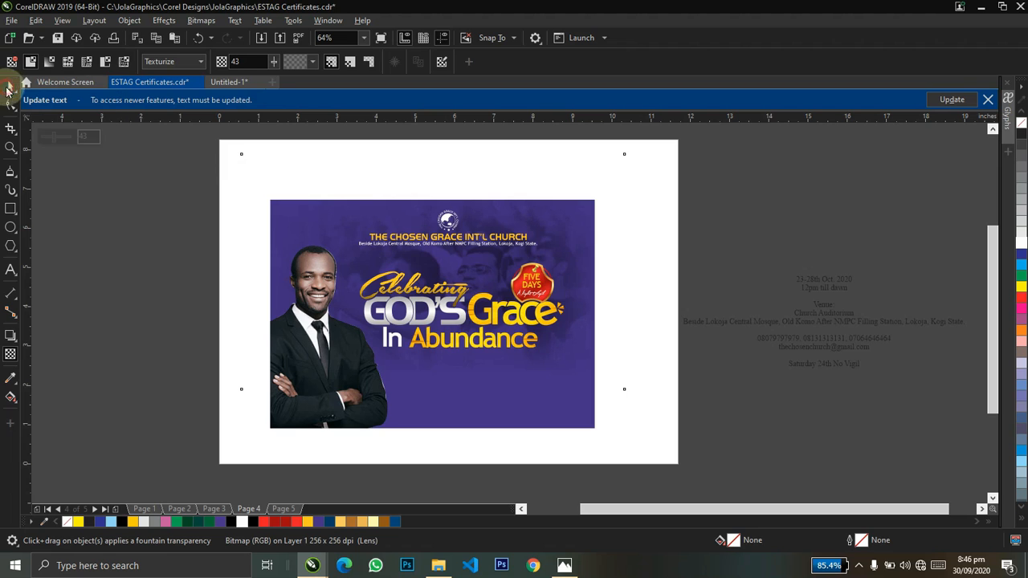
{"action": "left_click", "coordinate": [7, 89]}
Enlarge the crowd photo proportionally to about 123.6%, roughly 10.296 by 6.318 inches
{"action": "left_click_drag", "start_coordinate": [628, 393], "coordinate": [638, 401]}
{"action": "left_click", "coordinate": [698, 418]}
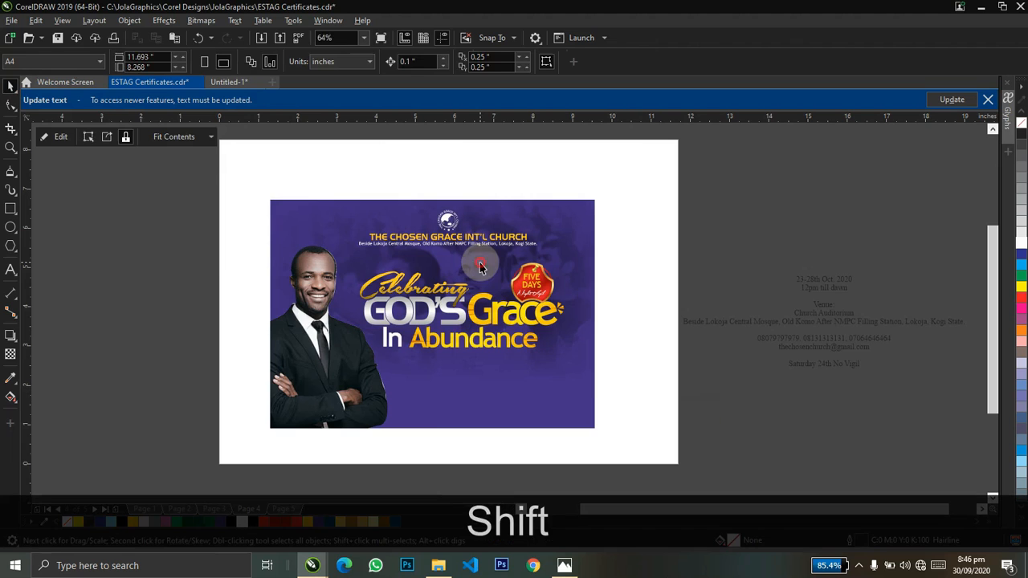
{"action": "left_click_drag", "start_coordinate": [491, 275], "coordinate": [490, 271]}
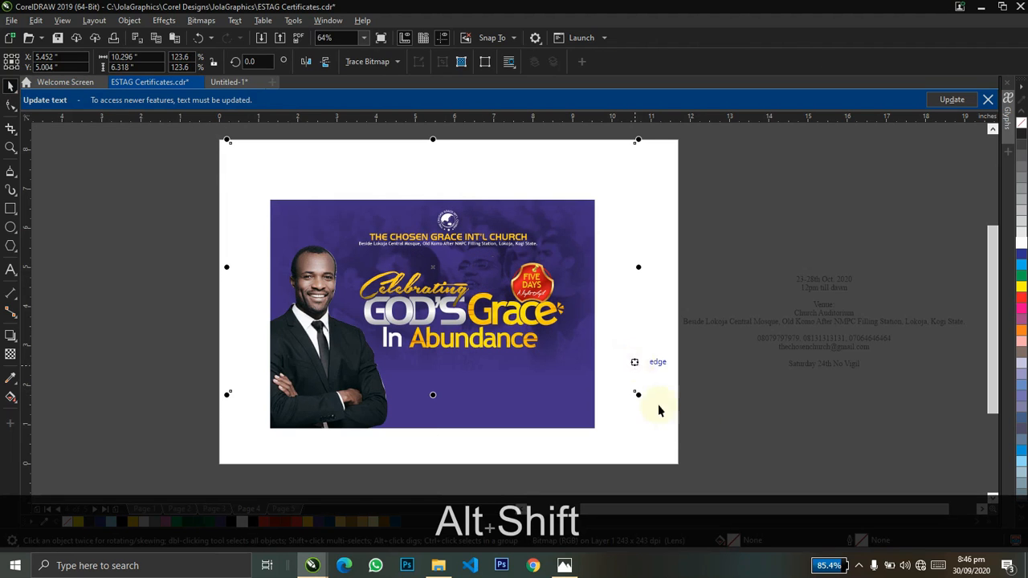
{"action": "left_click", "coordinate": [568, 410]}
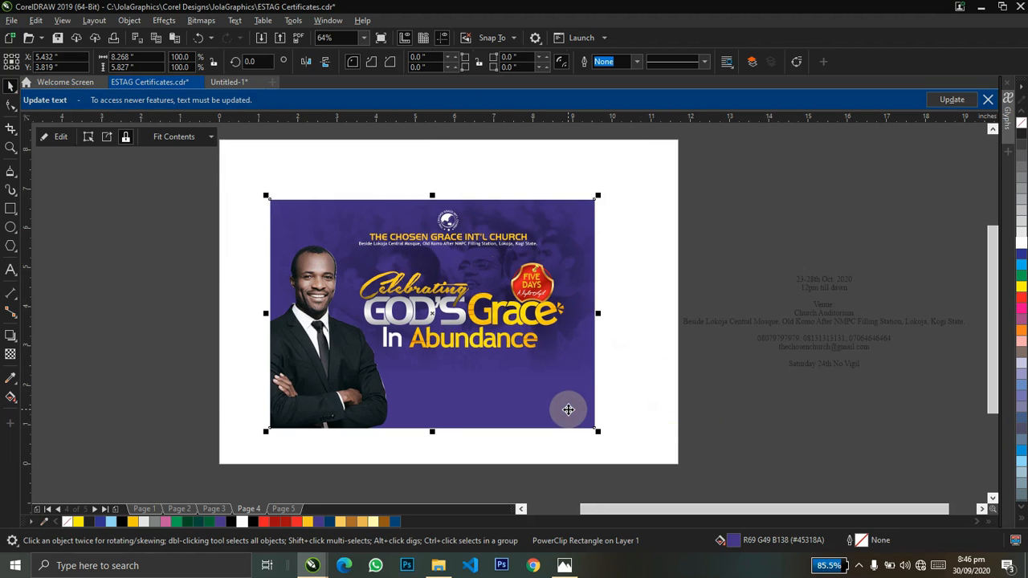
{"action": "key", "text": "KP_Add"}
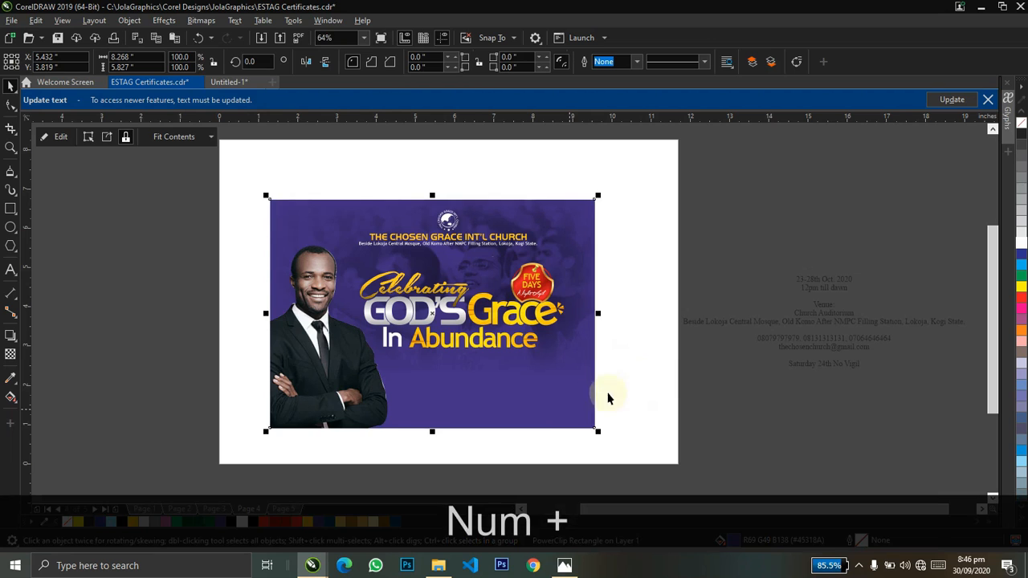
{"action": "key", "text": "ctrl+z"}
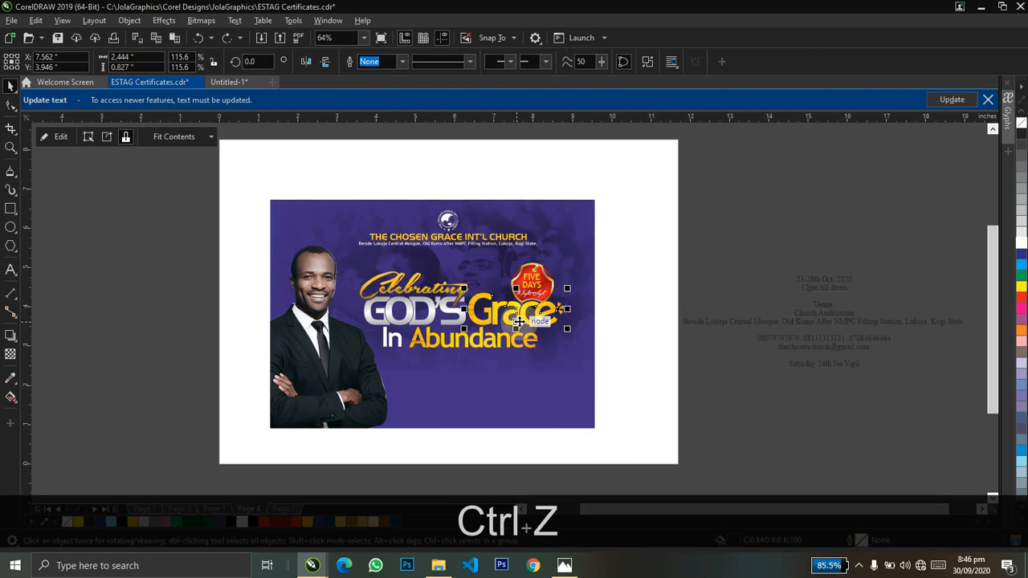
Copy the gold "Grace" text to beside the page, extract its PowerClipped sunburst image, and delete the copied text shape
{"action": "left_click_drag", "start_coordinate": [596, 329], "coordinate": [730, 201]}
{"action": "right_click", "coordinate": [730, 201]}
{"action": "left_click", "coordinate": [787, 159]}
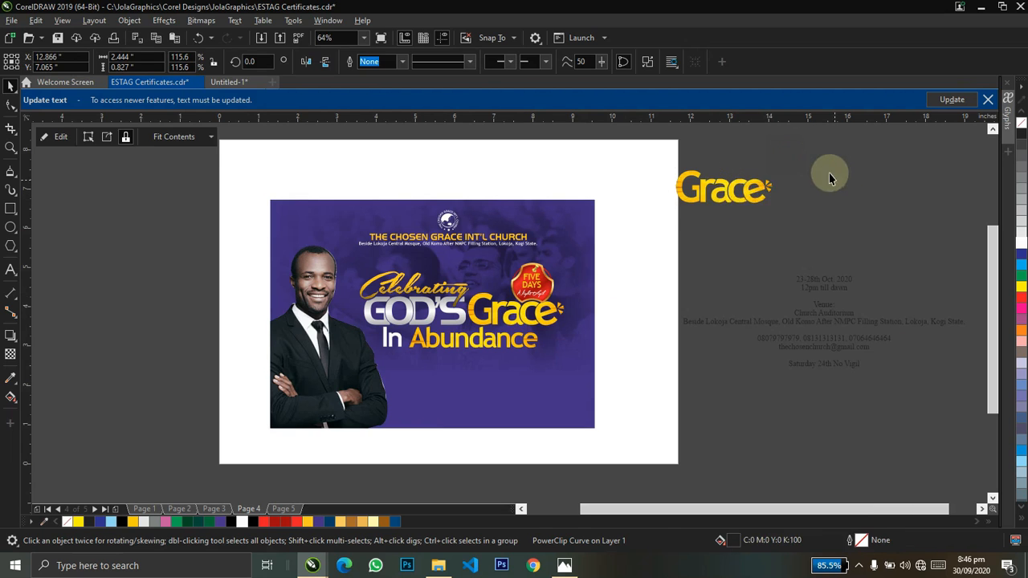
{"action": "left_click", "coordinate": [743, 186]}
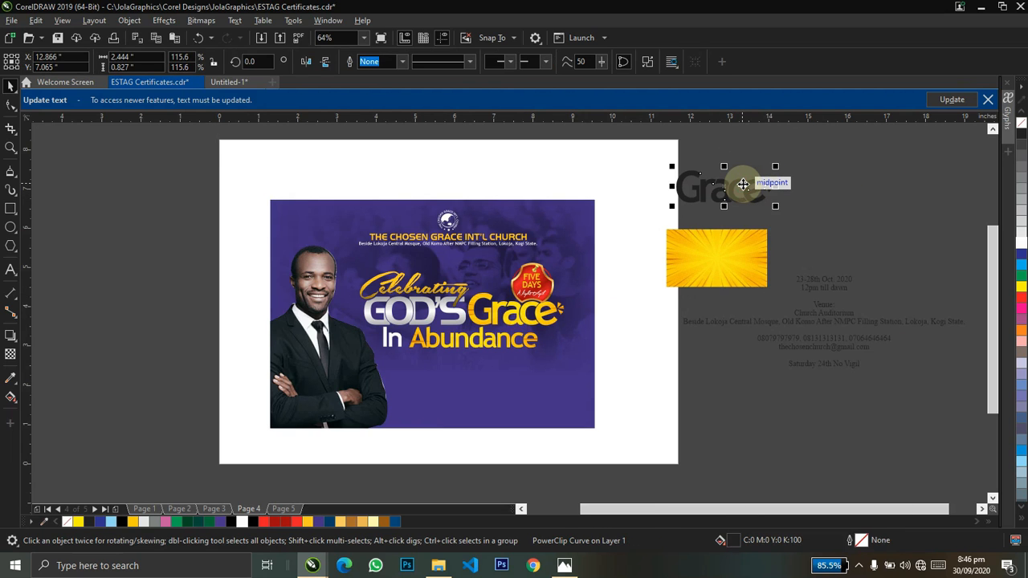
{"action": "key", "text": "Delete"}
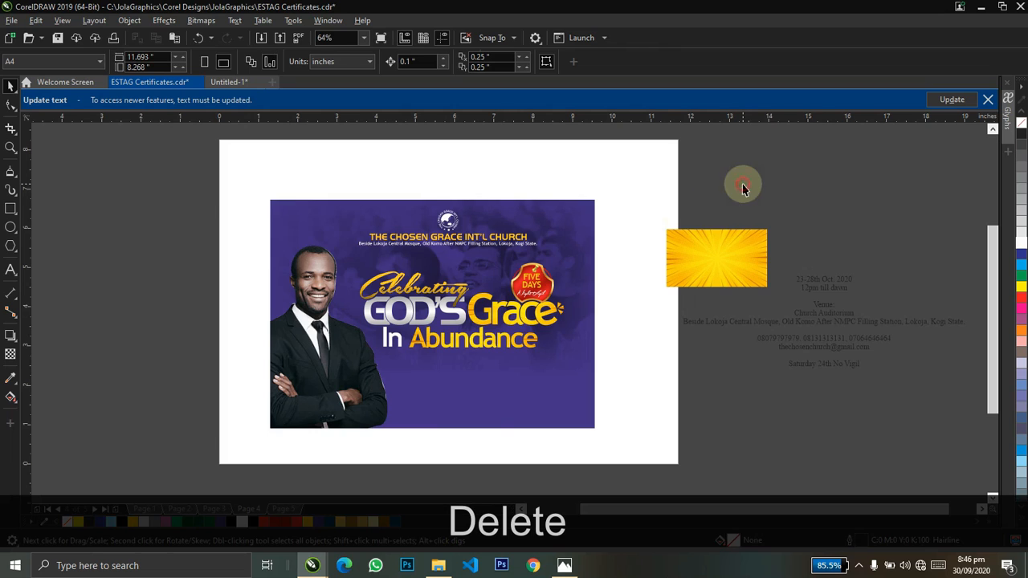
Duplicate the flyer's purple background in place, then extract the duplicate's crowd photo and delete it
{"action": "left_click", "coordinate": [498, 405]}
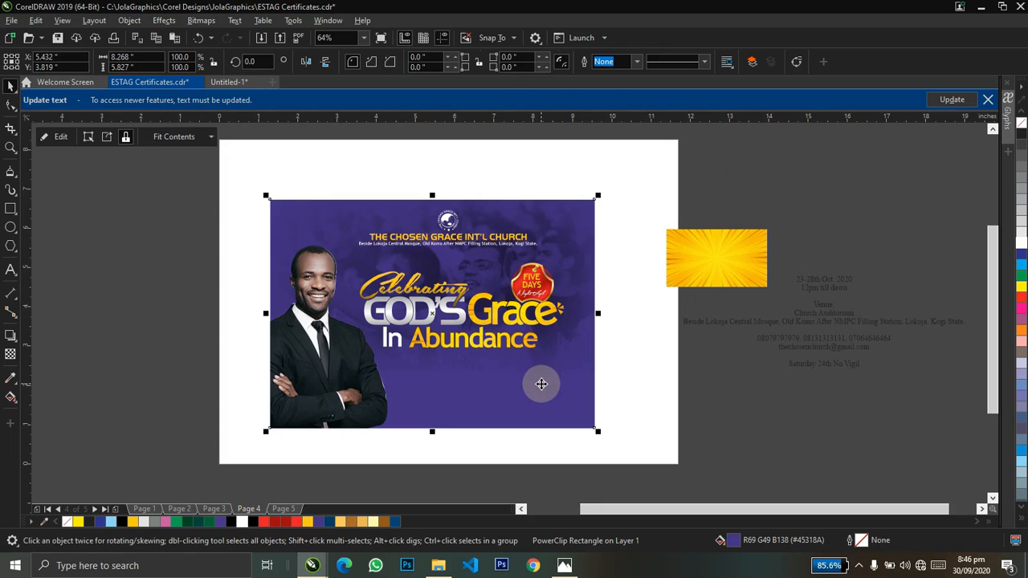
{"action": "key", "text": "KP_Add"}
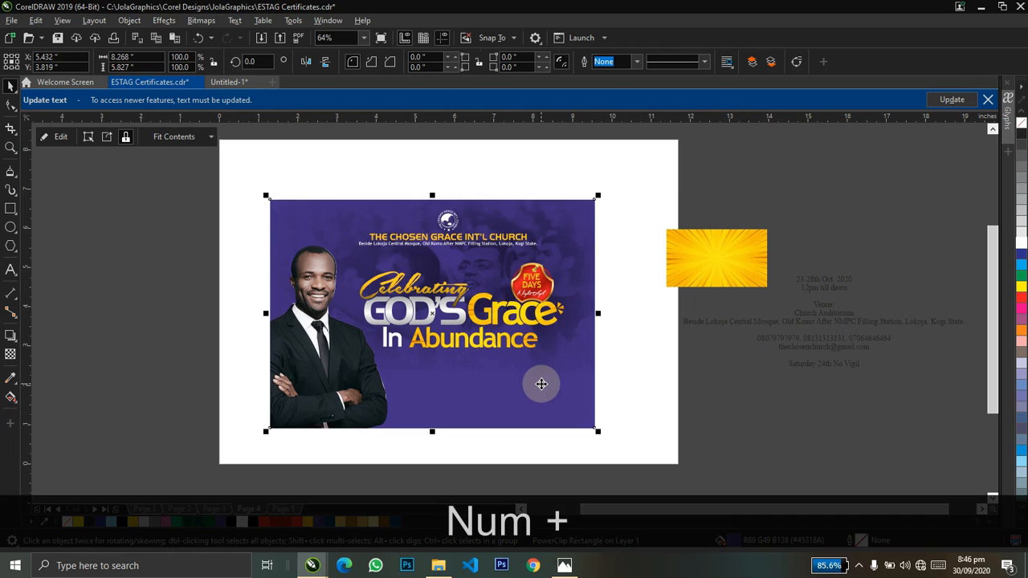
{"action": "right_click", "coordinate": [541, 384]}
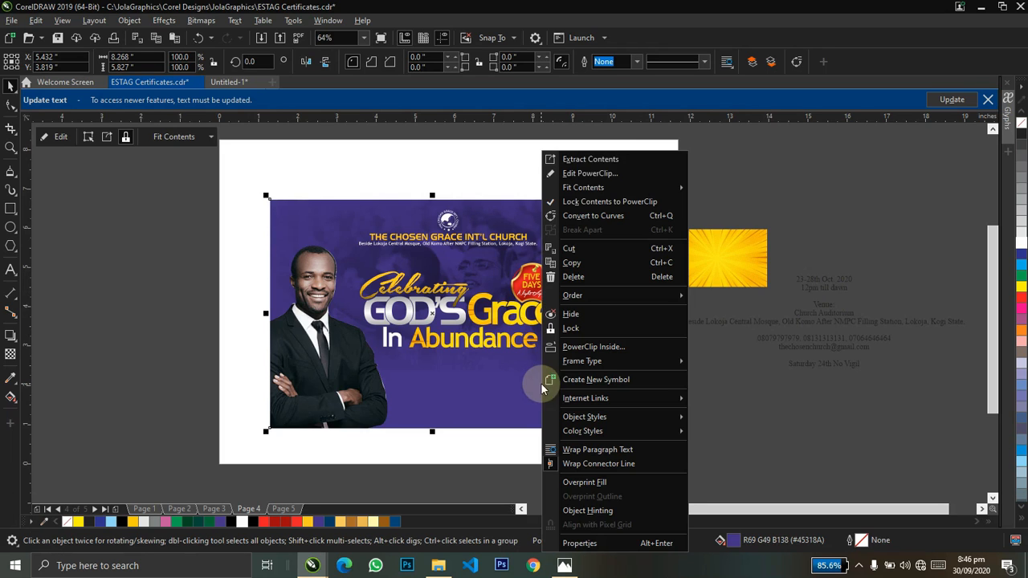
{"action": "left_click", "coordinate": [602, 158]}
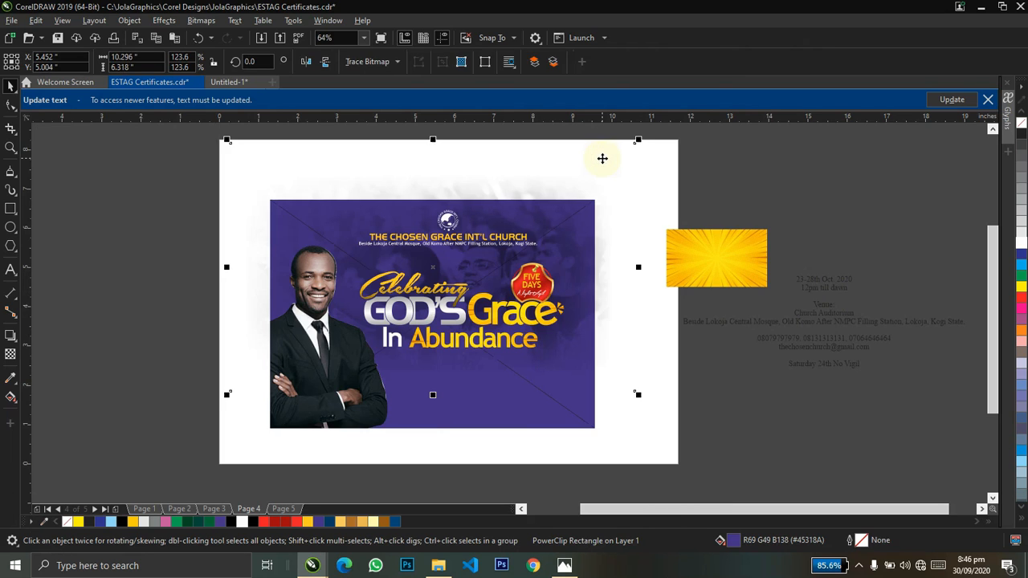
{"action": "key", "text": "Delete"}
Remove the PowerClip frame from the duplicate purple rectangle and shrink it to a bottom strip about 1.299 inches tall
{"action": "right_click", "coordinate": [464, 405]}
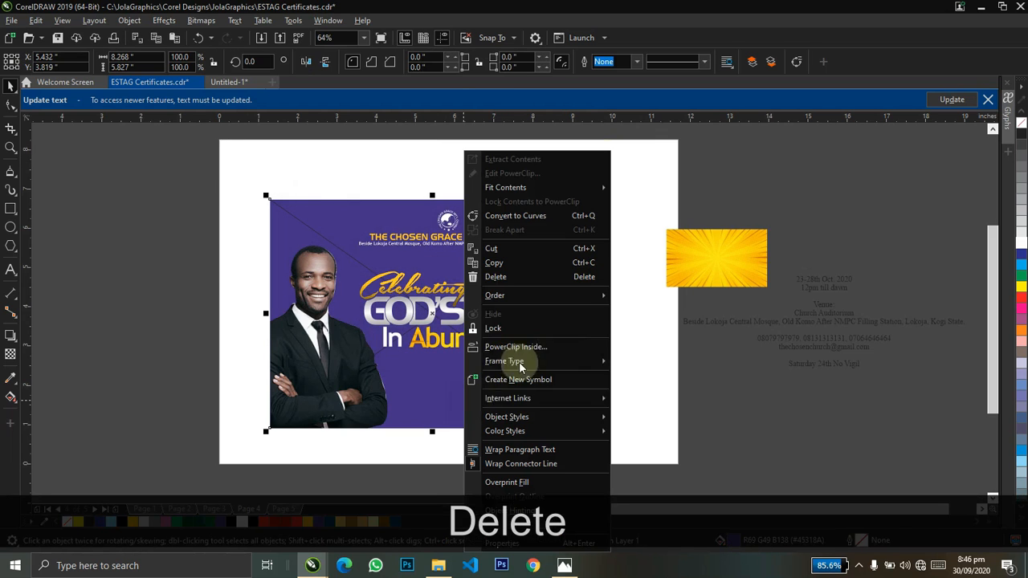
{"action": "mouse_move", "coordinate": [559, 367]}
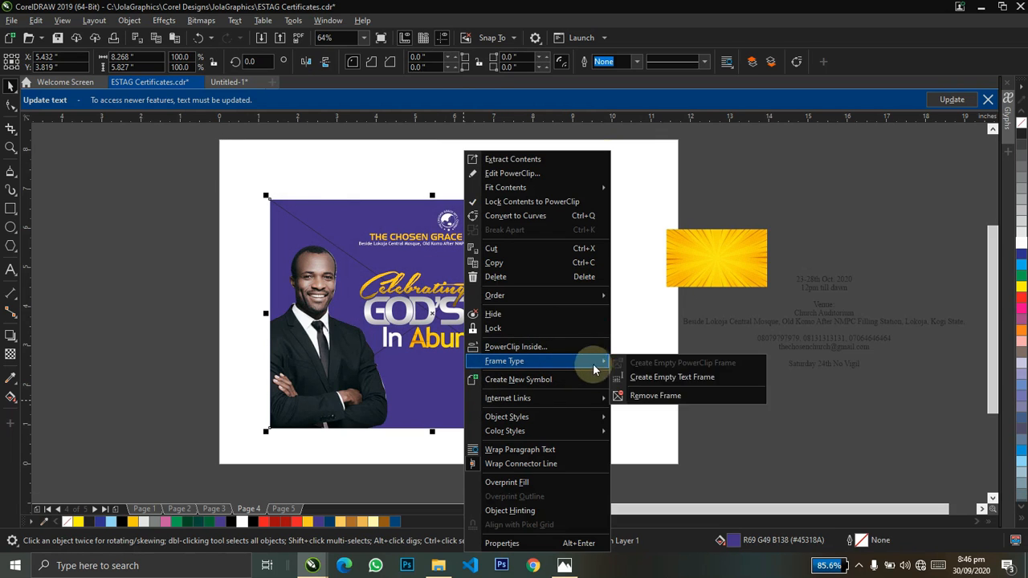
{"action": "left_click", "coordinate": [643, 394]}
{"action": "left_click", "coordinate": [401, 428]}
{"action": "left_click", "coordinate": [419, 229]}
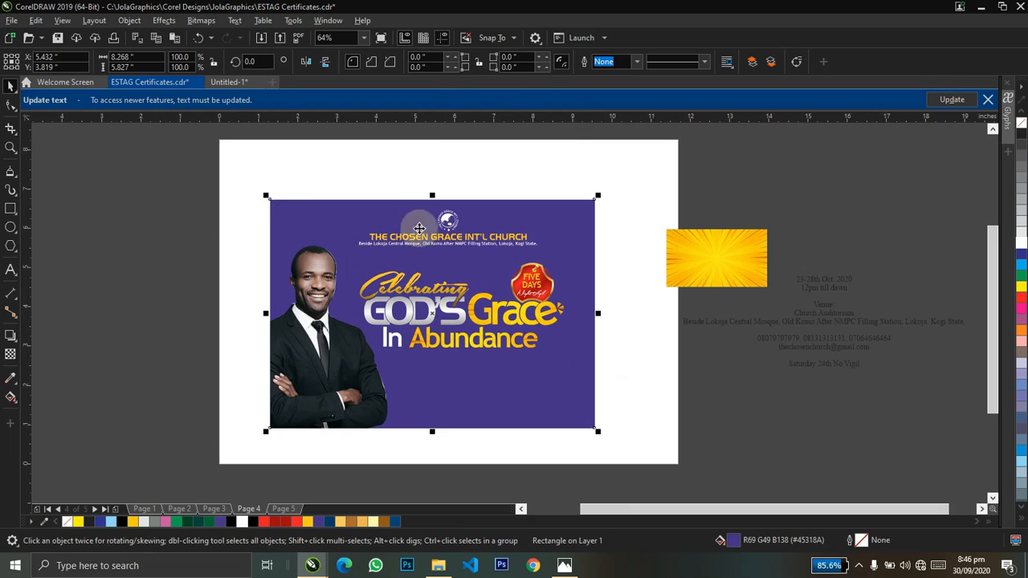
{"action": "left_click_drag", "start_coordinate": [433, 199], "coordinate": [440, 378]}
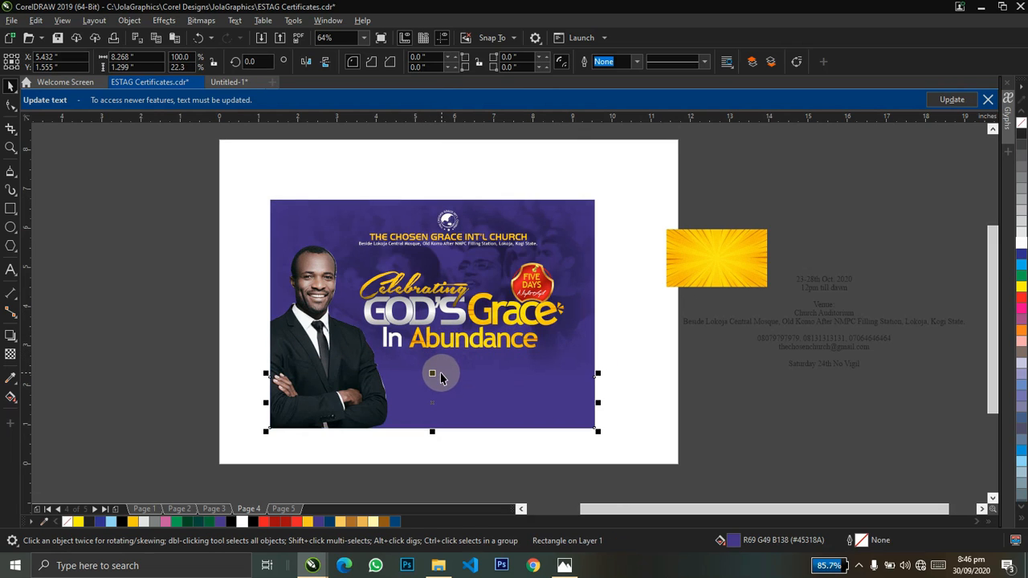
Convert the bottom strip to curves and slant its top edge by lowering the right corner node and raising the left one
{"action": "key", "text": "F10"}
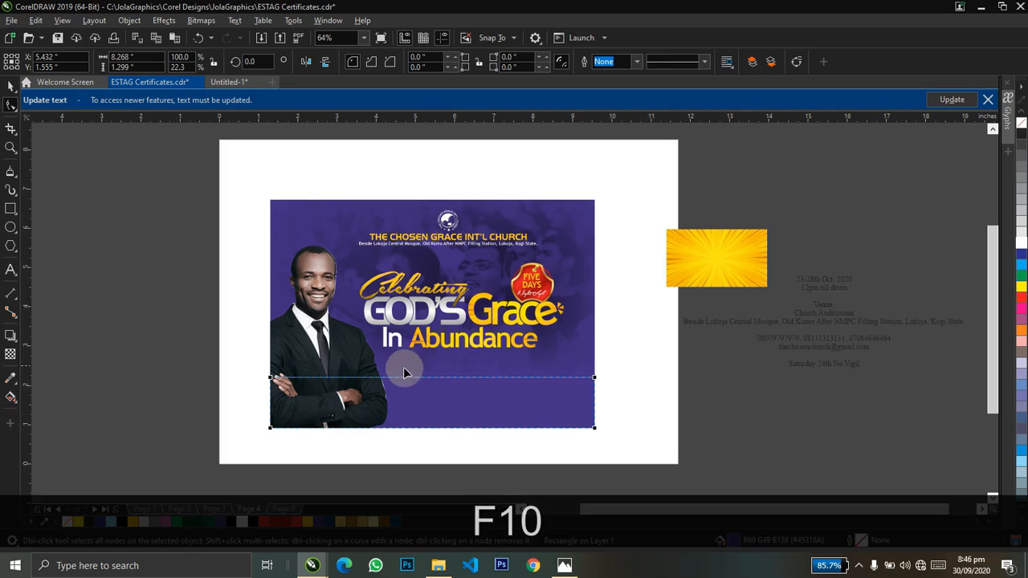
{"action": "key", "text": "ctrl+q"}
{"action": "left_click", "coordinate": [592, 378]}
{"action": "mouse_move", "coordinate": [594, 379]}
{"action": "left_mouse_down"}
{"action": "mouse_move", "coordinate": [595, 403]}
{"action": "mouse_move", "coordinate": [594, 392]}
{"action": "left_mouse_up"}
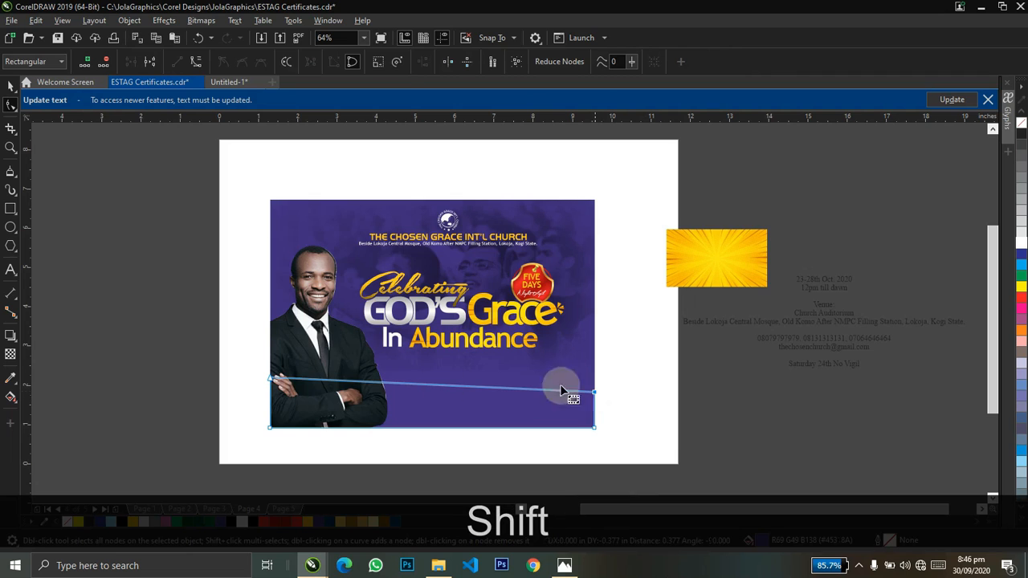
{"action": "left_click_drag", "start_coordinate": [271, 377], "coordinate": [266, 358]}
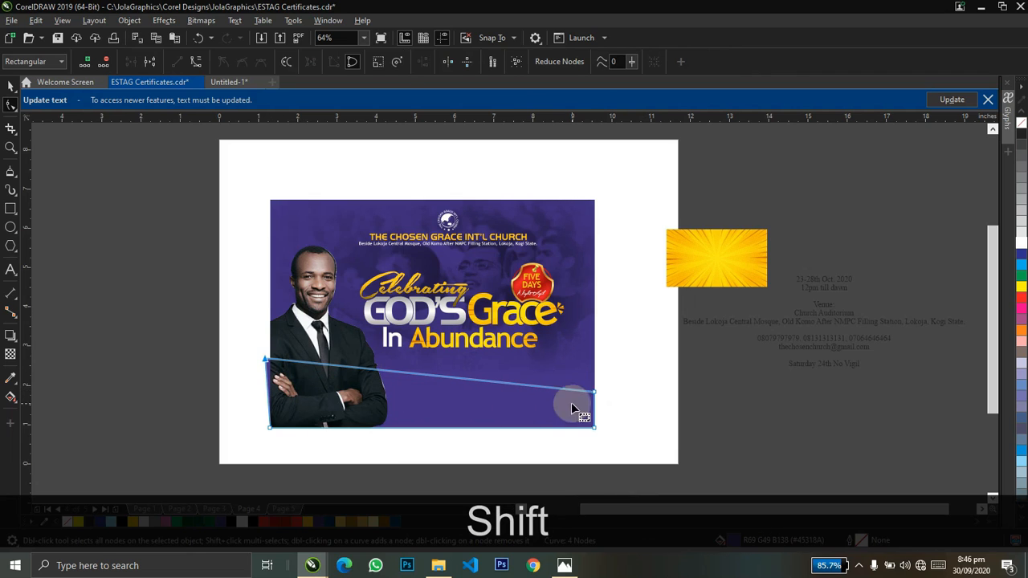
Undo the skewed corner edit, raise the bottom shape's two upper corner nodes straight up, and fill it yellow #FFC917
{"action": "key", "text": "ctrl+z"}
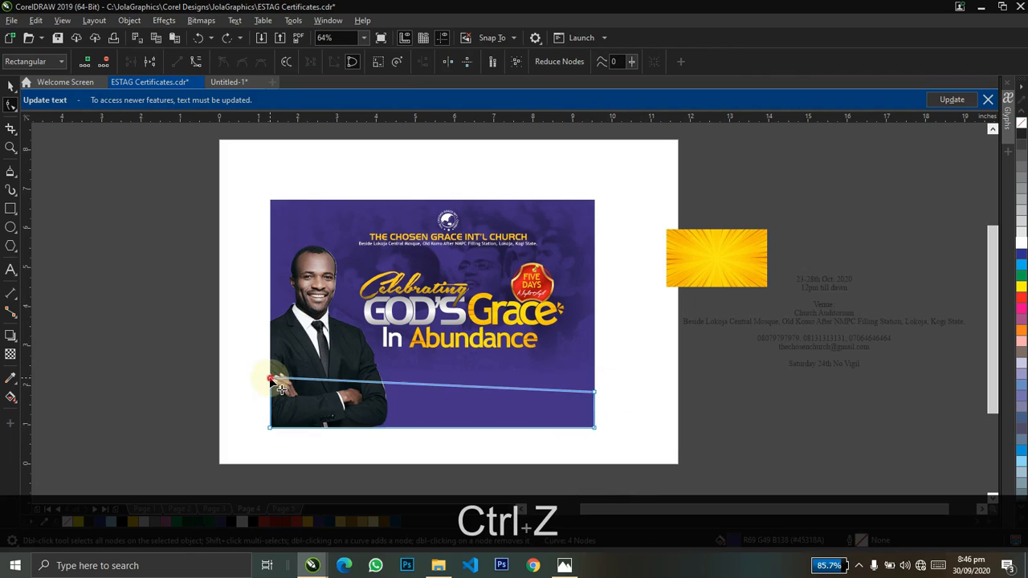
{"action": "left_click_drag", "start_coordinate": [281, 389], "coordinate": [270, 354]}
{"action": "mouse_move", "coordinate": [594, 394]}
{"action": "left_mouse_down"}
{"action": "mouse_move", "coordinate": [597, 367]}
{"action": "mouse_move", "coordinate": [596, 383]}
{"action": "left_mouse_up"}
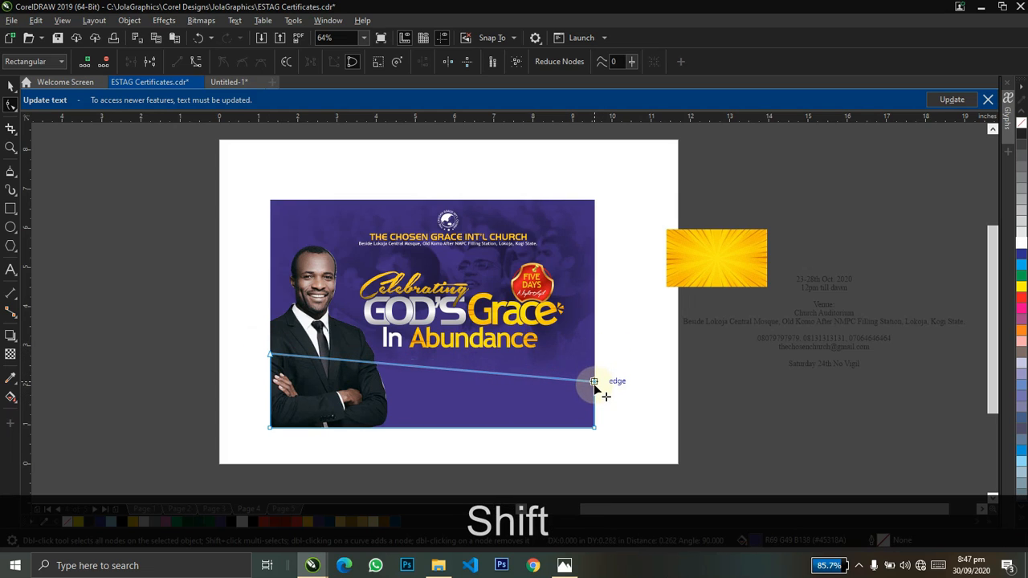
{"action": "key", "text": "shift+space"}
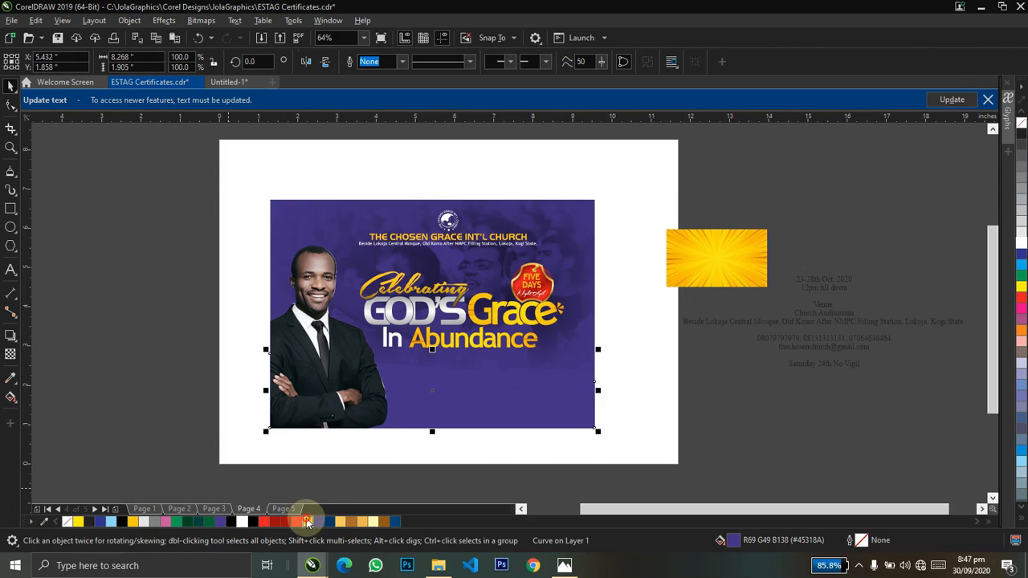
{"action": "left_click", "coordinate": [308, 523]}
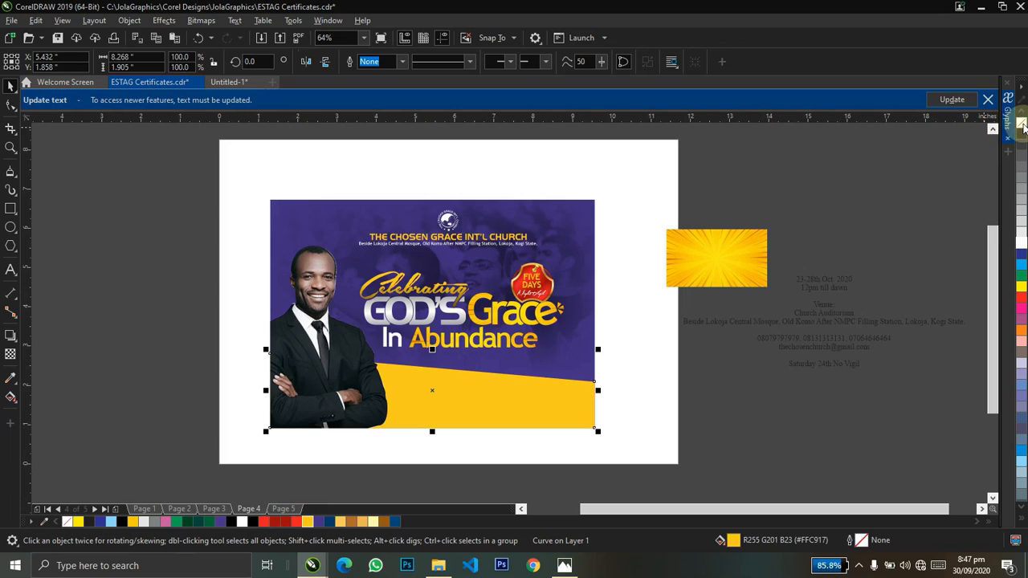
Duplicate the yellow shape, offset the copy slightly upward, and trim it with the original to leave a thin slanted strip
{"action": "key", "text": "KP_Add"}
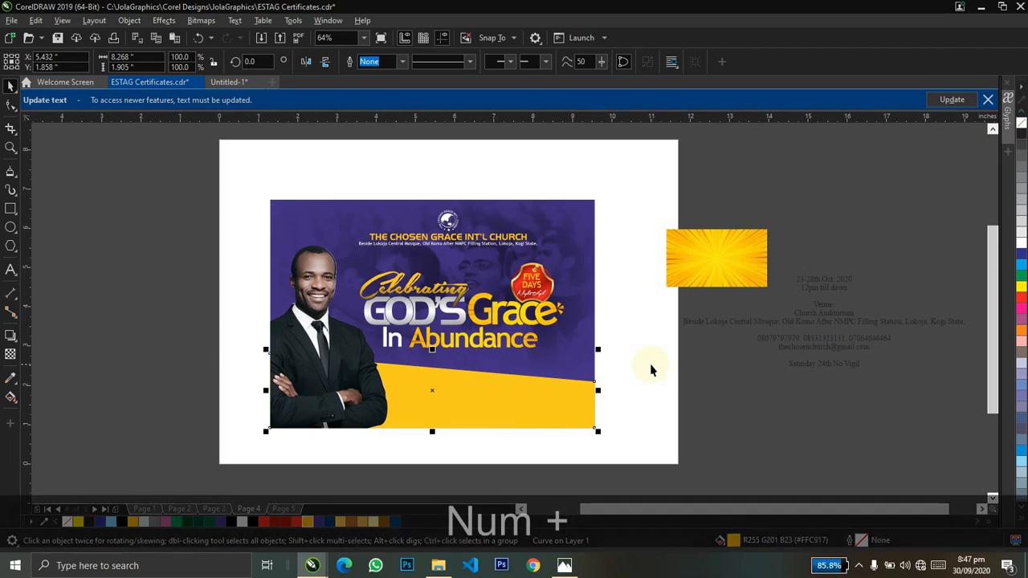
{"action": "key", "text": "z"}
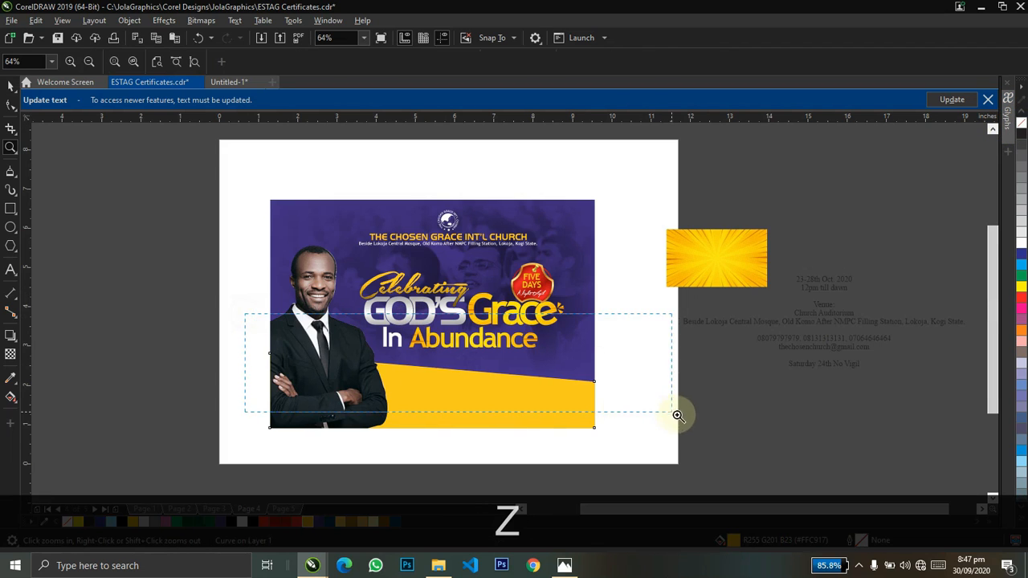
{"action": "left_click_drag", "start_coordinate": [677, 415], "coordinate": [675, 414]}
{"action": "key", "text": "ctrl+space"}
{"action": "left_click_drag", "start_coordinate": [487, 362], "coordinate": [491, 356]}
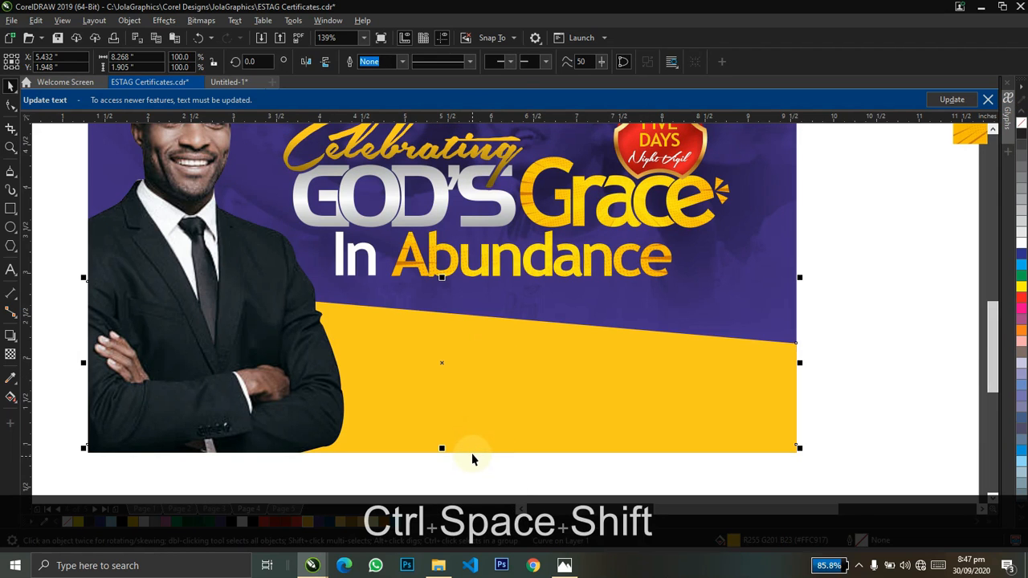
{"action": "left_click", "coordinate": [471, 450]}
{"action": "left_click", "coordinate": [474, 361], "text": "shift"}
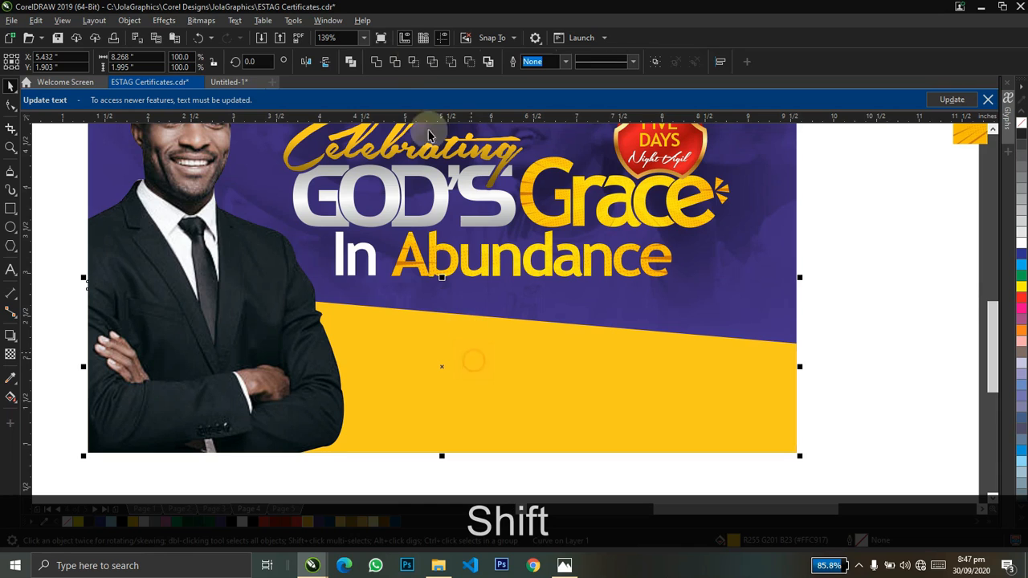
{"action": "left_click", "coordinate": [398, 64]}
{"action": "left_click", "coordinate": [824, 264]}
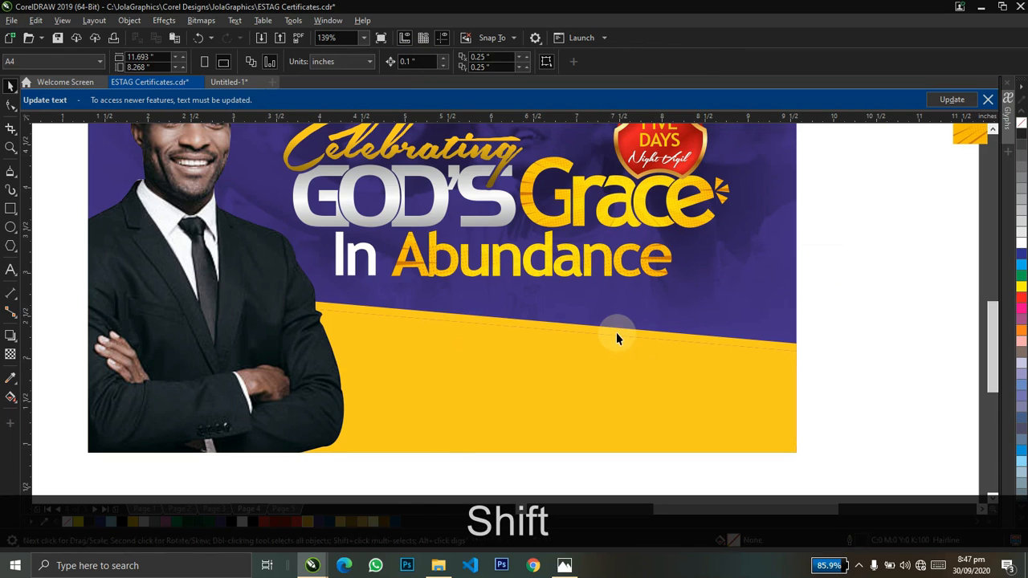
Nudge the thin yellow strip up to open a narrow purple gap above the yellow shape
{"action": "left_click", "coordinate": [616, 331]}
{"action": "key", "text": "Up"}
{"action": "key", "text": "ctrl+Down"}
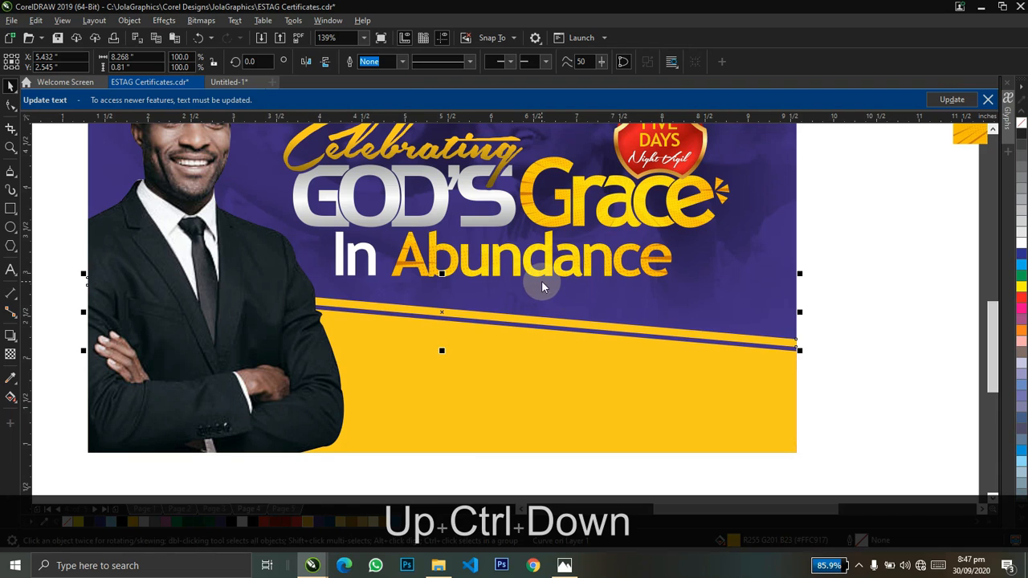
Thin the strip by lowering its two upper corner nodes, and raise it slightly with a white fill
{"action": "key", "text": "F10"}
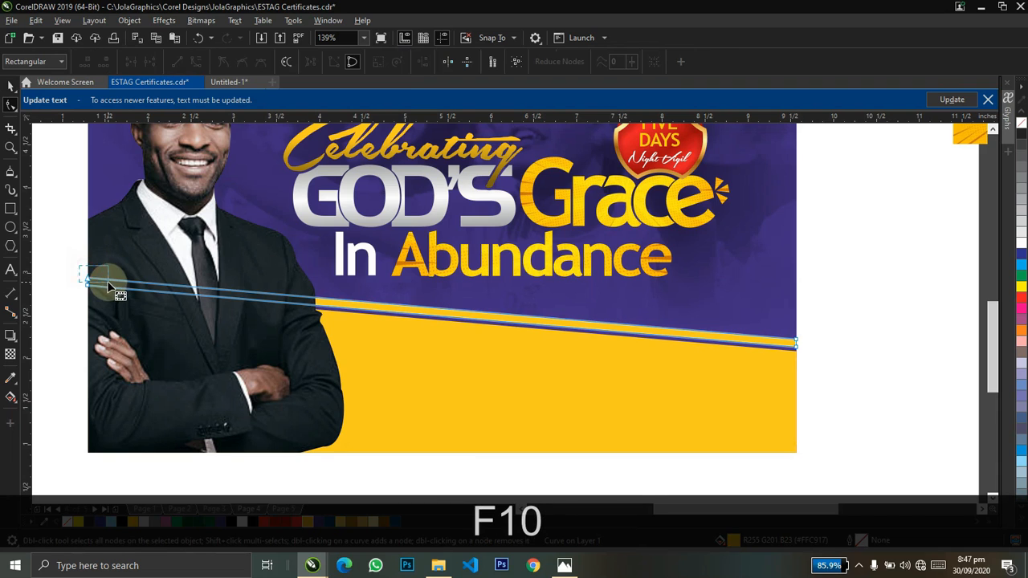
{"action": "left_click_drag", "start_coordinate": [110, 287], "coordinate": [111, 287]}
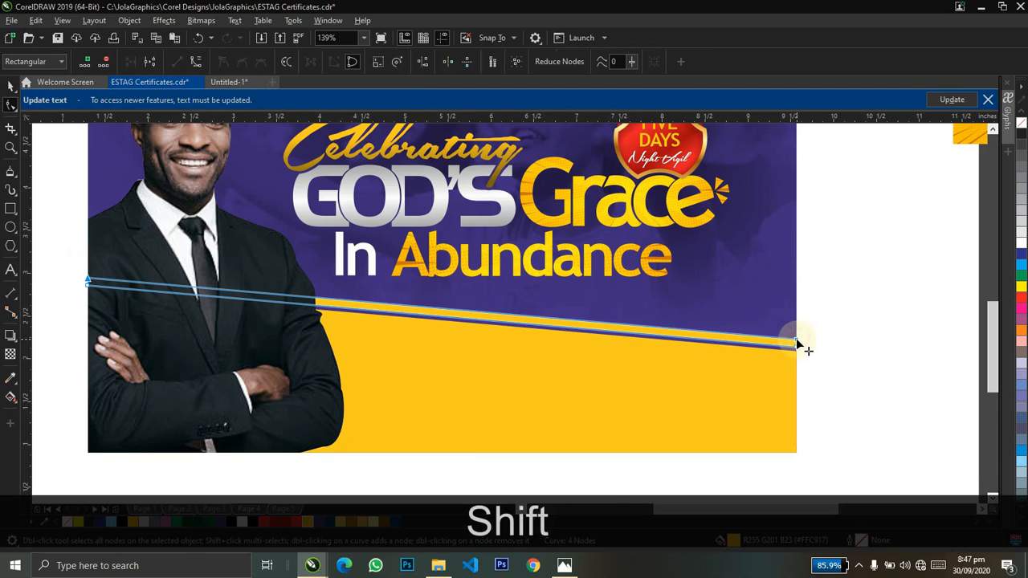
{"action": "left_click", "coordinate": [797, 342], "text": "shift"}
{"action": "key", "text": "ctrl+Down"}
{"action": "key", "text": "space"}
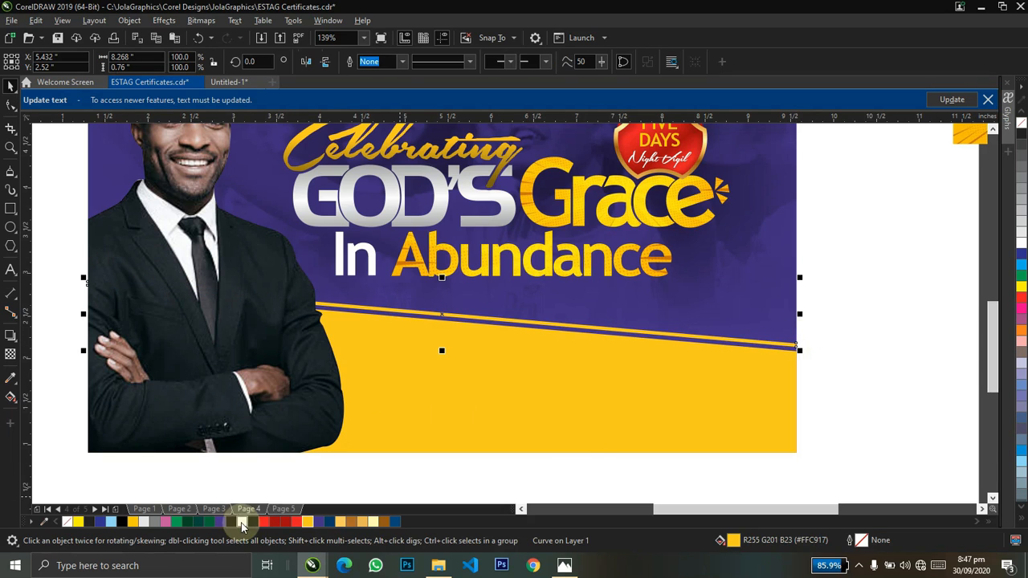
{"action": "left_click_drag", "start_coordinate": [553, 324], "coordinate": [539, 348]}
Raise both upper corner nodes of the yellow shape together, bringing its slanted edge closer to the white strip
{"action": "key", "text": "F10"}
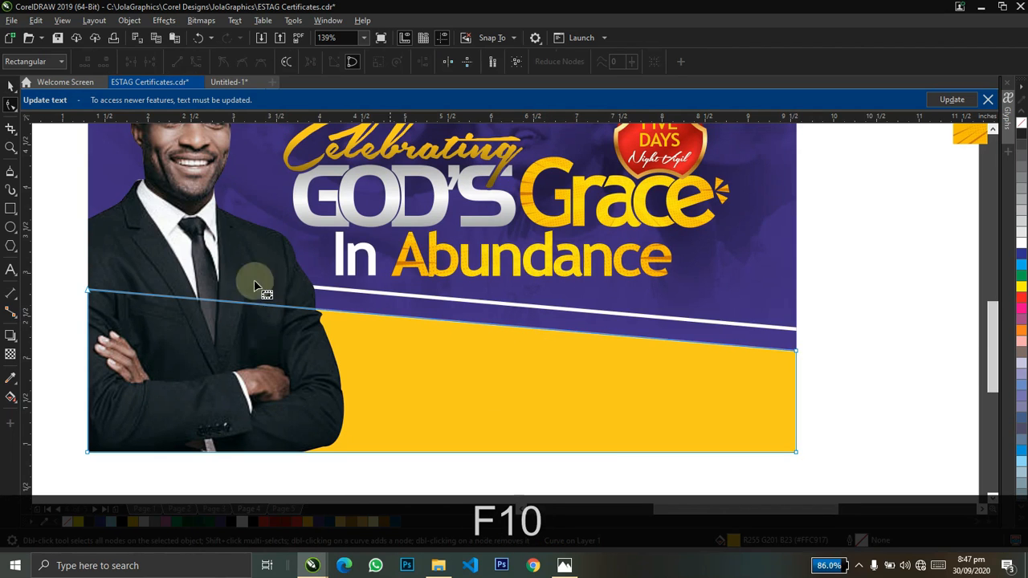
{"action": "left_click", "coordinate": [116, 322]}
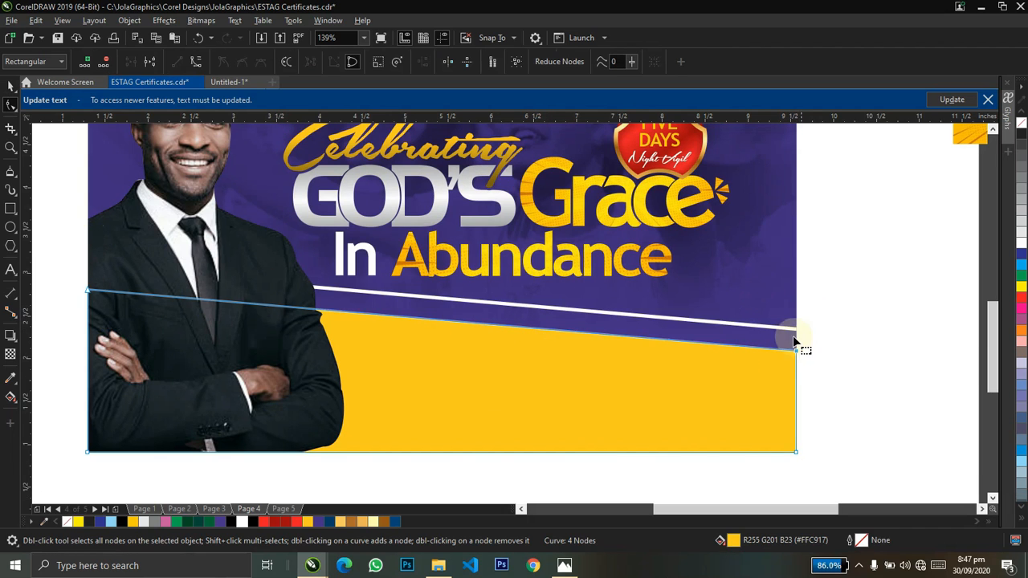
{"action": "left_click_drag", "start_coordinate": [795, 351], "coordinate": [799, 340]}
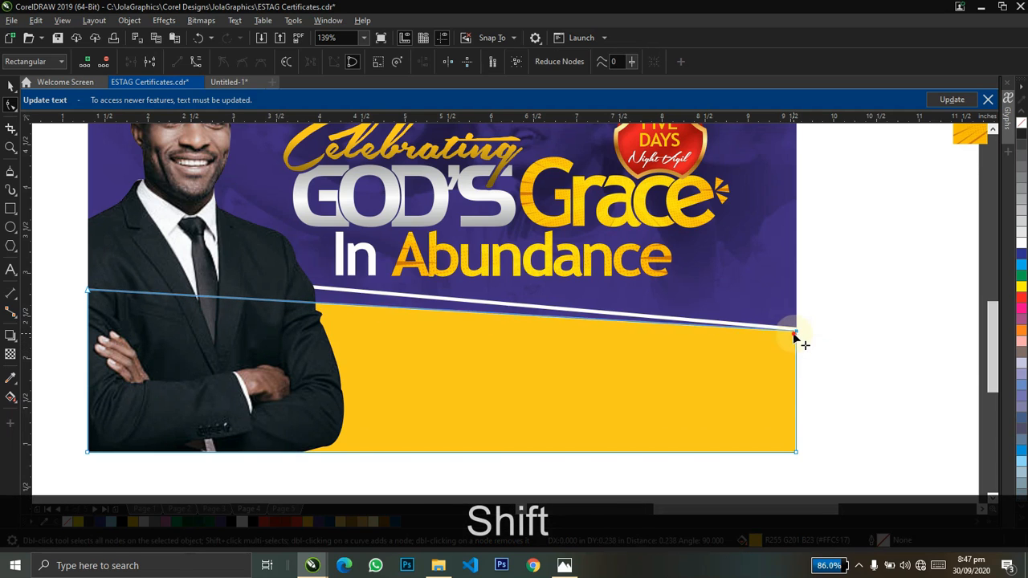
{"action": "key", "text": "ctrl+shift+z"}
{"action": "left_click_drag", "start_coordinate": [77, 271], "coordinate": [140, 335]}
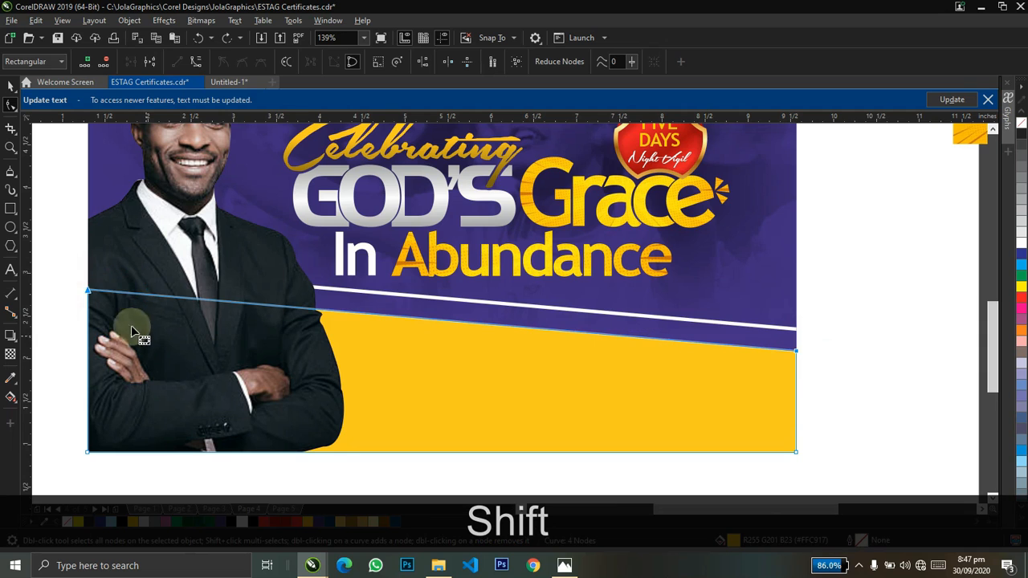
{"action": "left_click_drag", "start_coordinate": [87, 293], "coordinate": [86, 279]}
{"action": "key", "text": "space"}
Delete the white strip above the yellow shape
{"action": "key", "text": "z"}
{"action": "left_click", "coordinate": [427, 305], "text": "shift"}
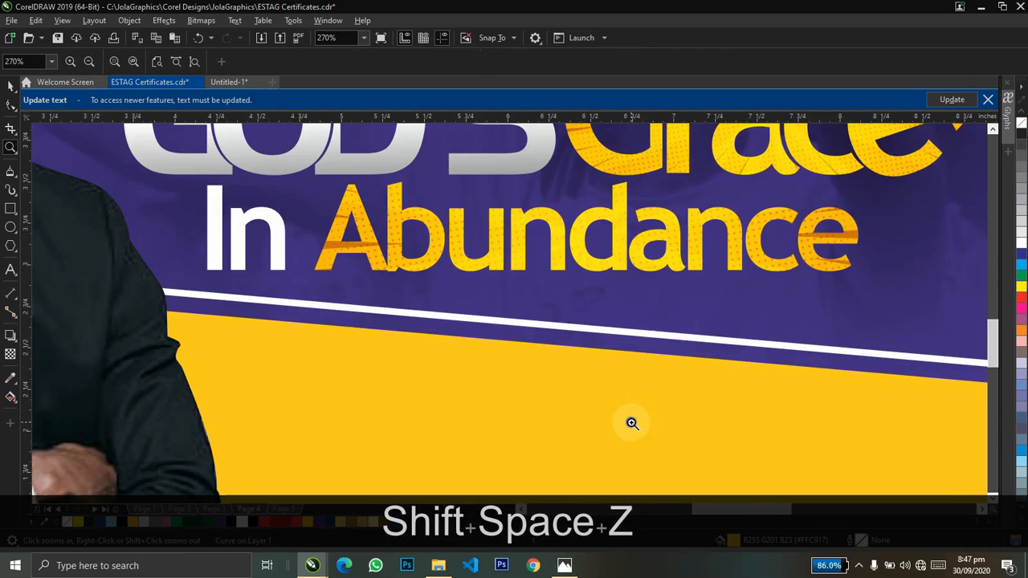
{"action": "right_click", "coordinate": [633, 421]}
{"action": "key", "text": "ctrl+space"}
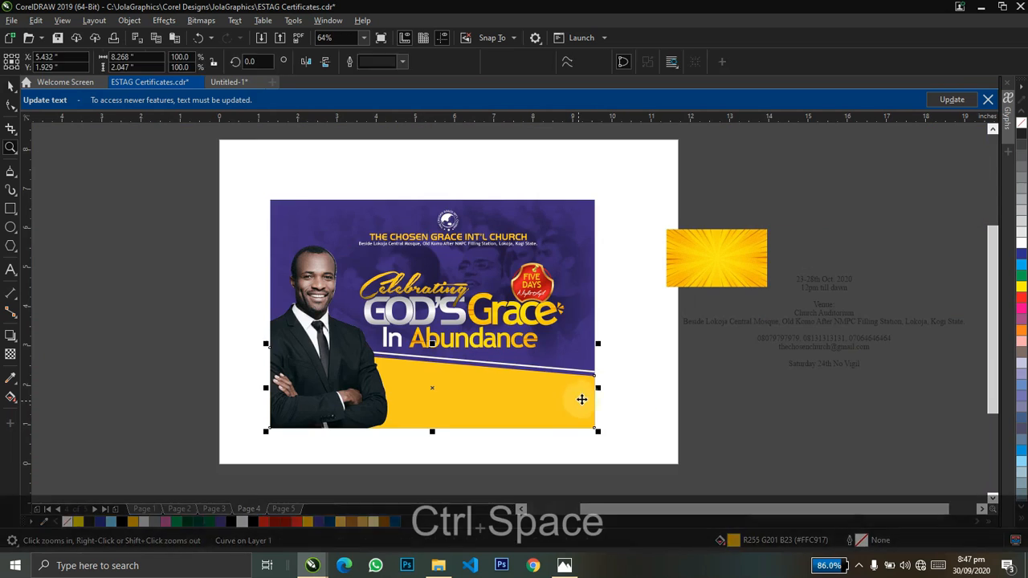
{"action": "key", "text": "z"}
{"action": "left_click_drag", "start_coordinate": [207, 275], "coordinate": [677, 443]}
{"action": "key", "text": "ctrl+space"}
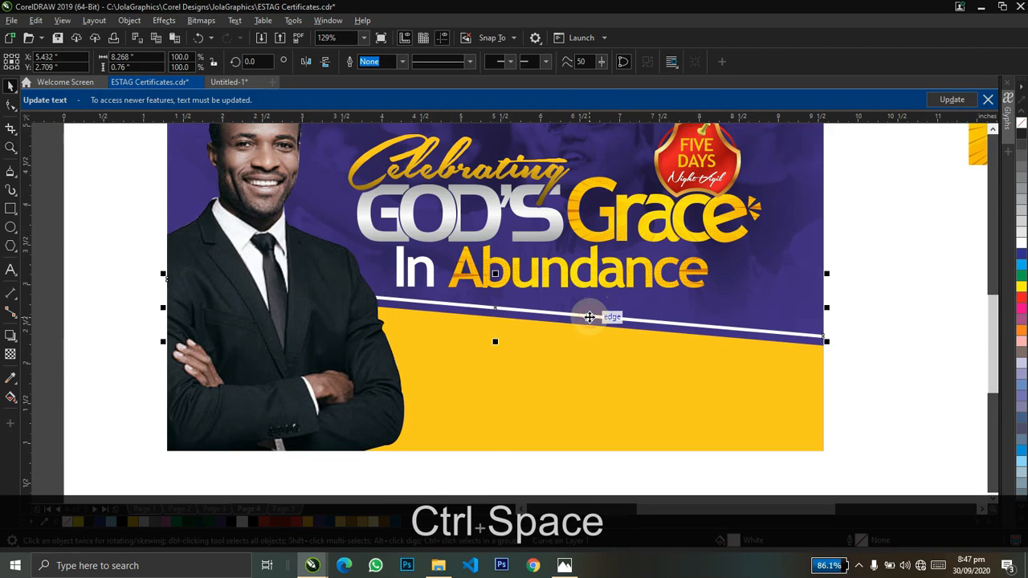
{"action": "key", "text": "F12"}
{"action": "key", "text": "Escape"}
{"action": "key", "text": "Delete"}
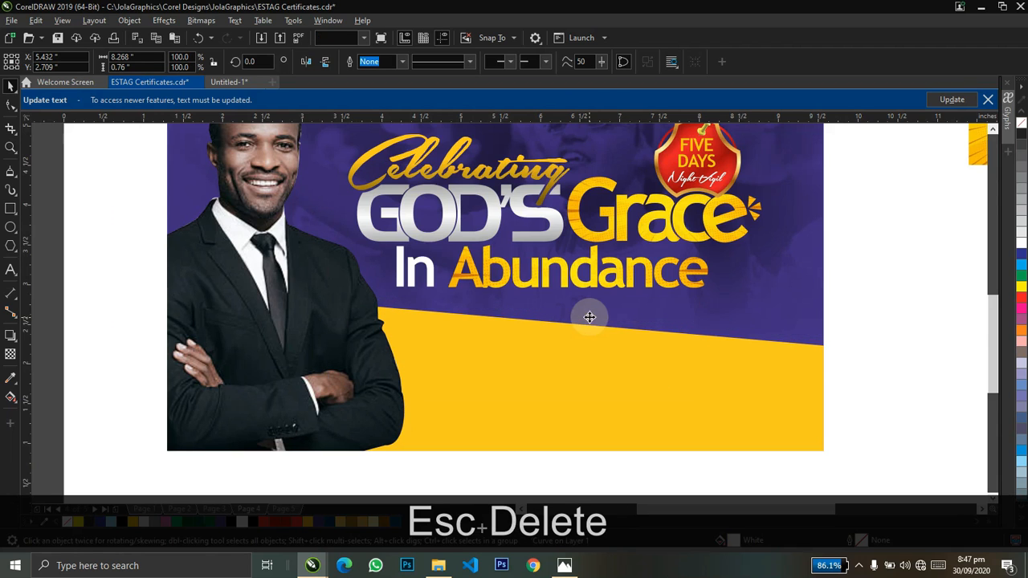
Raise the yellow shape's upper-right corner node by 0.2 inch to make its slanted edge less steep
{"action": "left_click", "coordinate": [631, 351]}
{"action": "key", "text": "F10"}
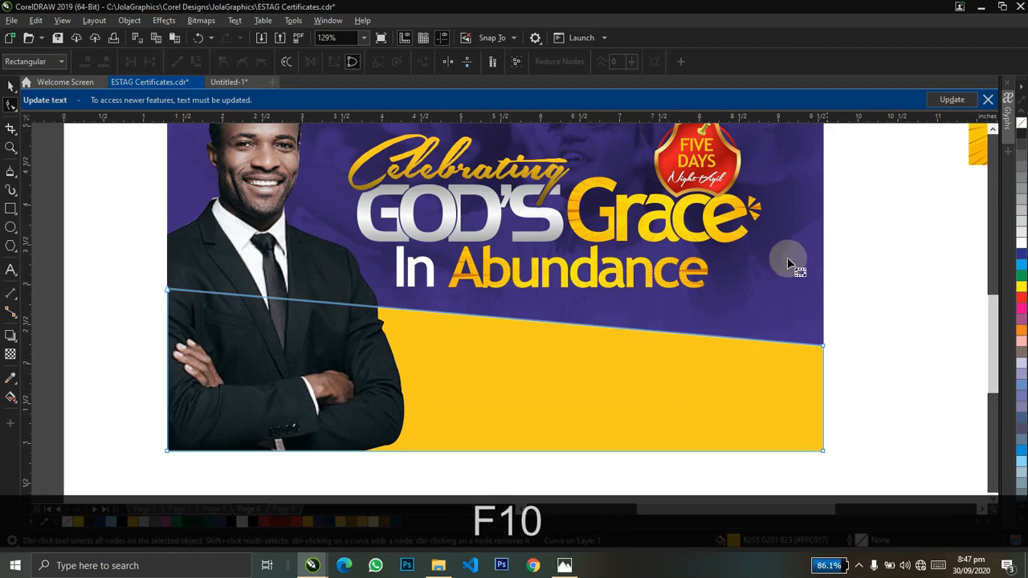
{"action": "left_click_drag", "start_coordinate": [788, 264], "coordinate": [853, 365]}
{"action": "key", "text": "Up"}
{"action": "key", "text": "Up"}
{"action": "key", "text": "Up"}
{"action": "key", "text": "Down"}
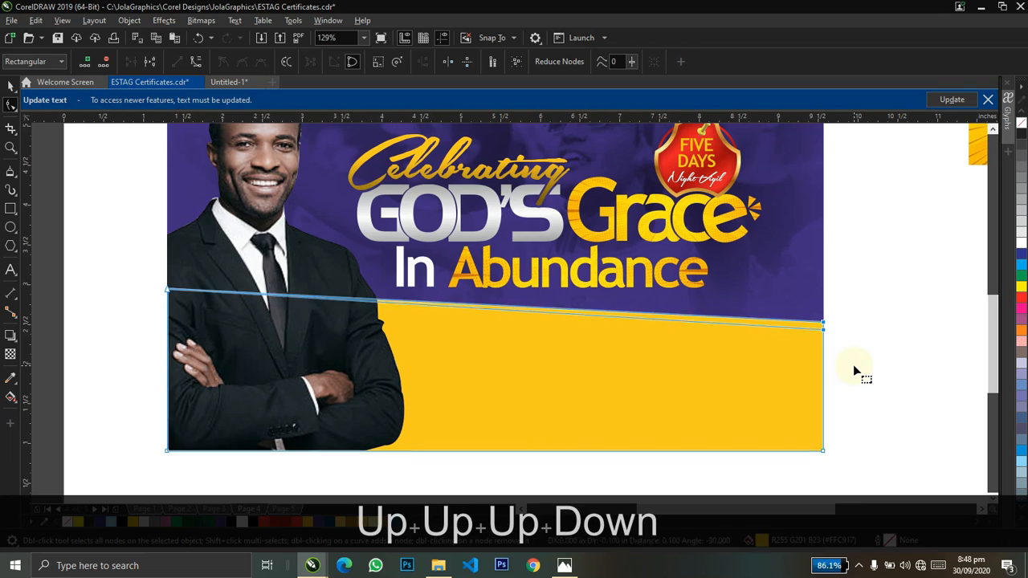
{"action": "key", "text": "space"}
Duplicate the reshaped yellow shape, move the copy up slightly, and trim it with the original to leave a thin strip
{"action": "key", "text": "KP_Add"}
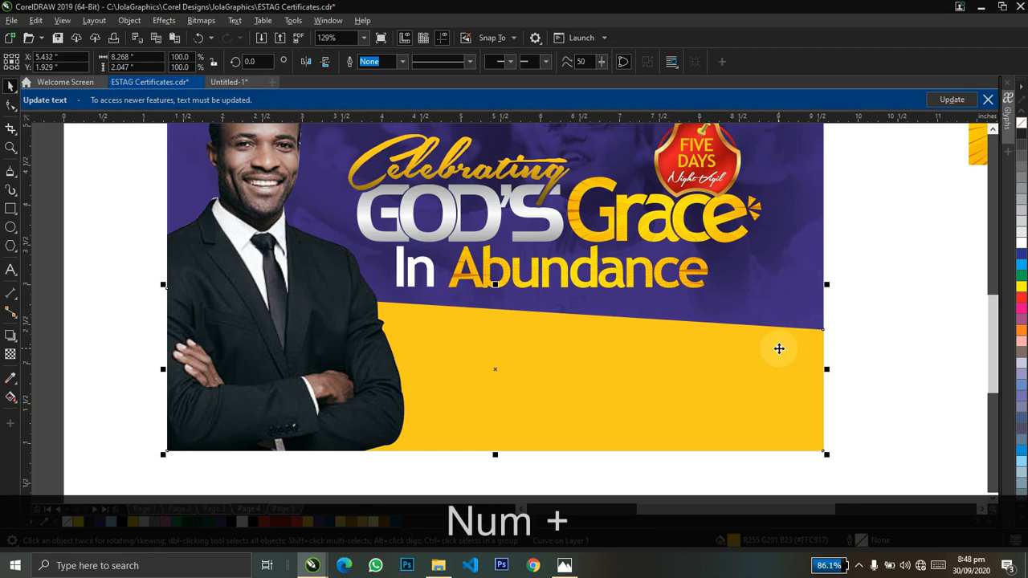
{"action": "left_click_drag", "start_coordinate": [763, 363], "coordinate": [757, 358]}
{"action": "left_click", "coordinate": [550, 367], "text": "shift"}
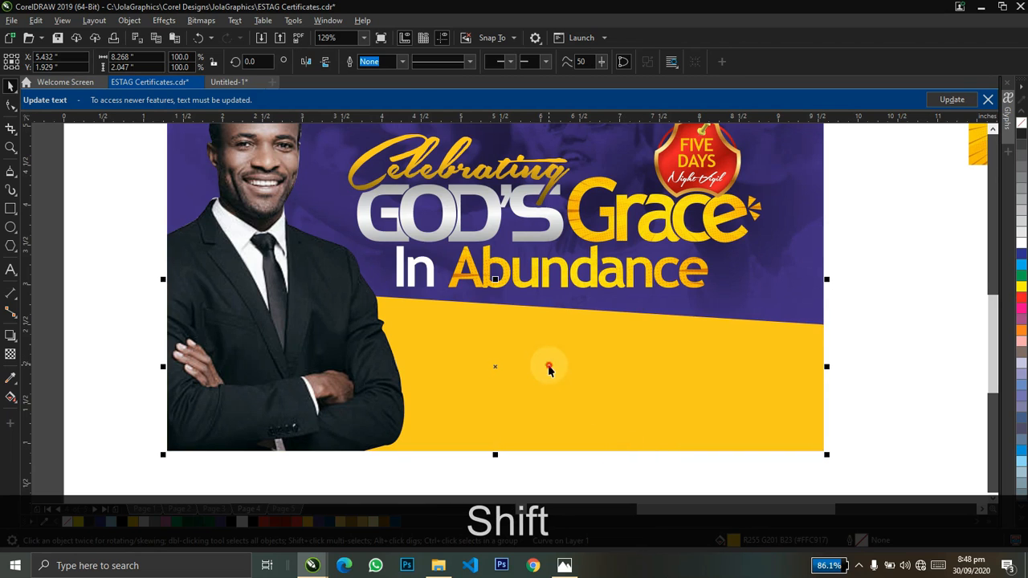
{"action": "left_click", "coordinate": [396, 58]}
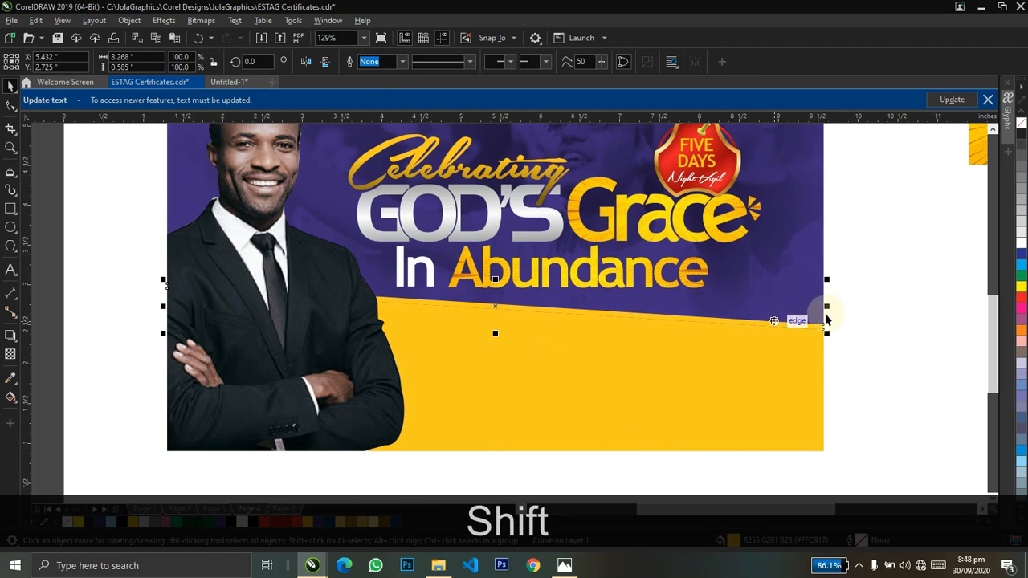
{"action": "left_click", "coordinate": [837, 317]}
Nudge the new strip up 0.05 inch from the yellow shape and fill it white
{"action": "left_click", "coordinate": [789, 324]}
{"action": "key", "text": "ctrl+Up"}
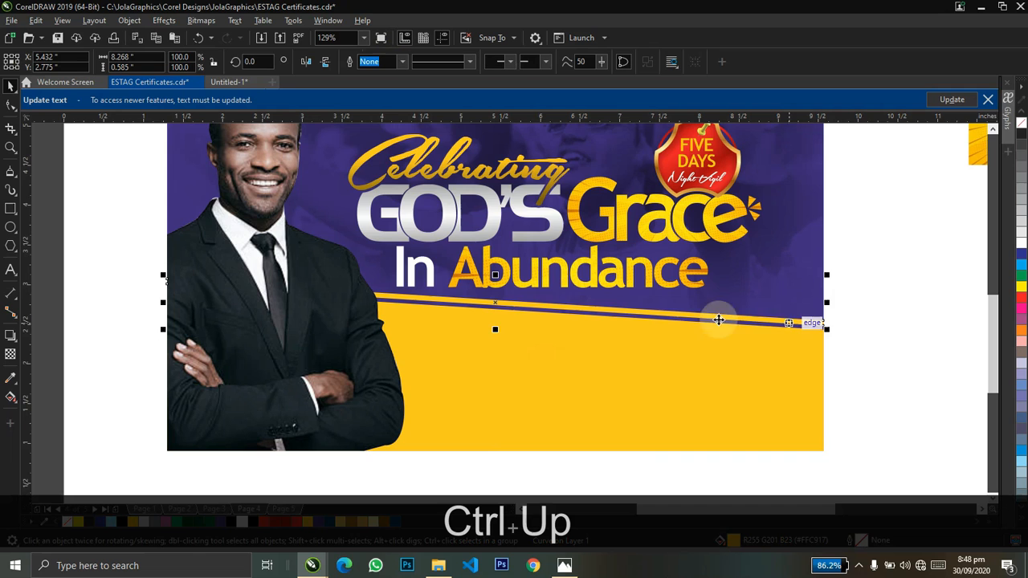
{"action": "key", "text": "z"}
{"action": "right_click", "coordinate": [843, 336]}
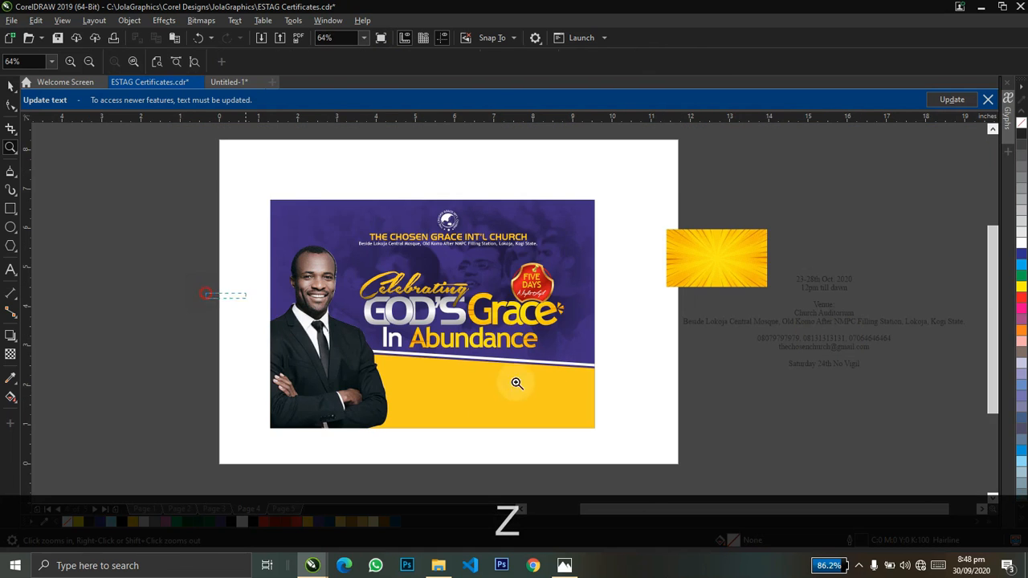
{"action": "left_click", "coordinate": [603, 322]}
{"action": "key", "text": "ctrl+space"}
{"action": "left_click", "coordinate": [593, 317]}
{"action": "key", "text": "F10"}
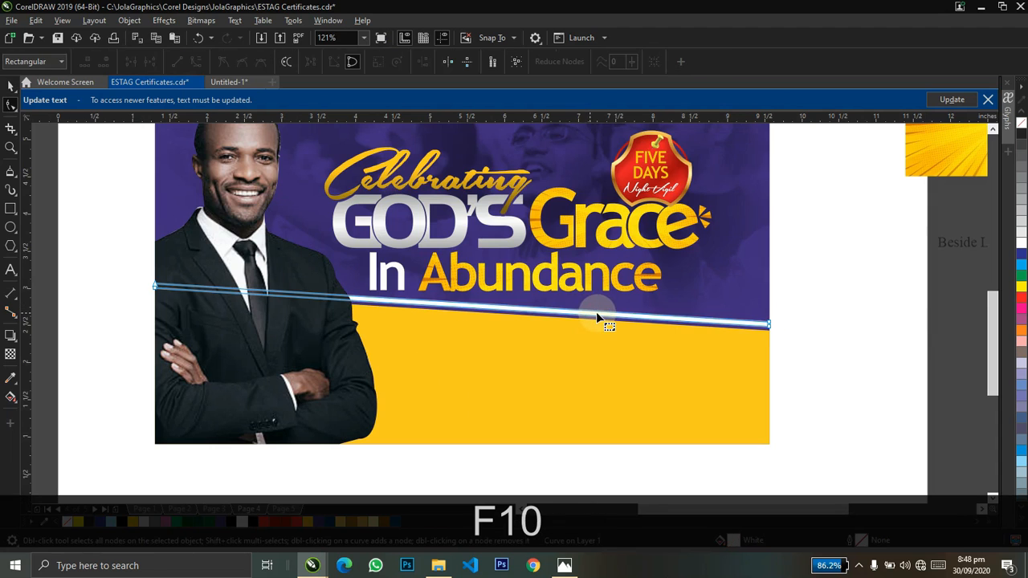
{"action": "left_click", "coordinate": [767, 325]}
{"action": "left_click_drag", "start_coordinate": [141, 271], "coordinate": [164, 279]}
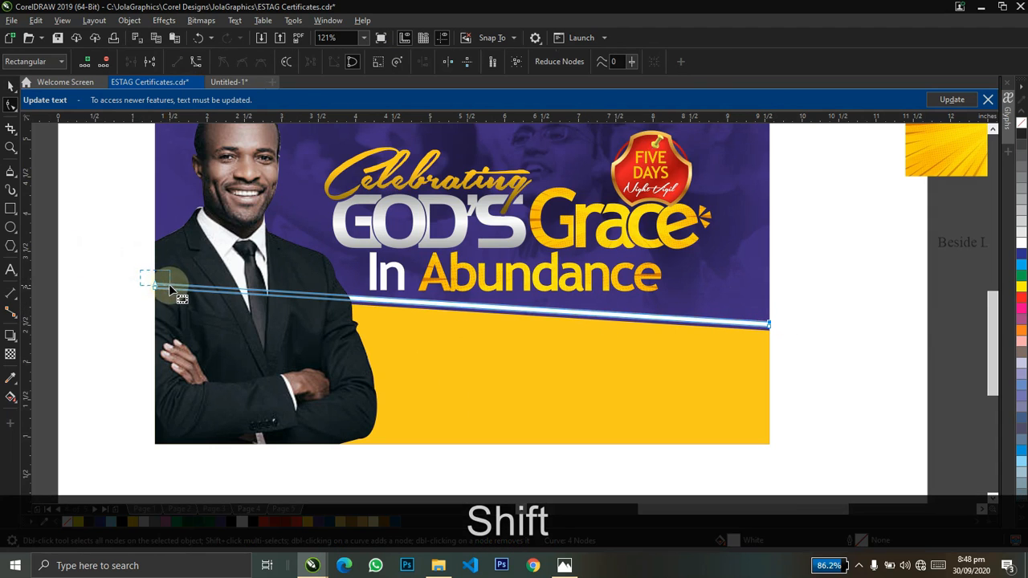
Thin the white strip by selecting its two upper corner nodes and lowering them together slightly
{"action": "key", "text": "shift+z"}
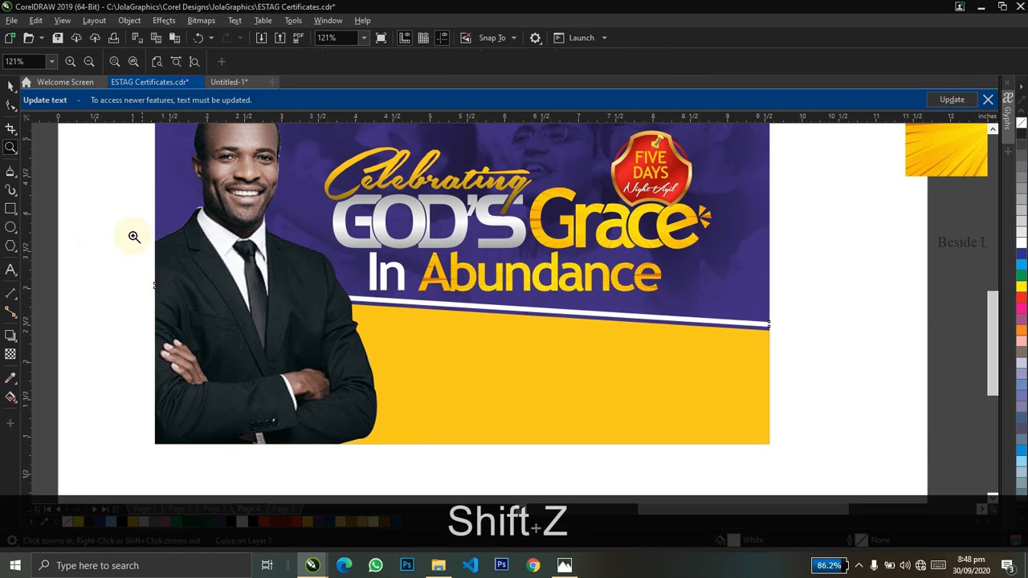
{"action": "left_click_drag", "start_coordinate": [134, 236], "coordinate": [831, 358]}
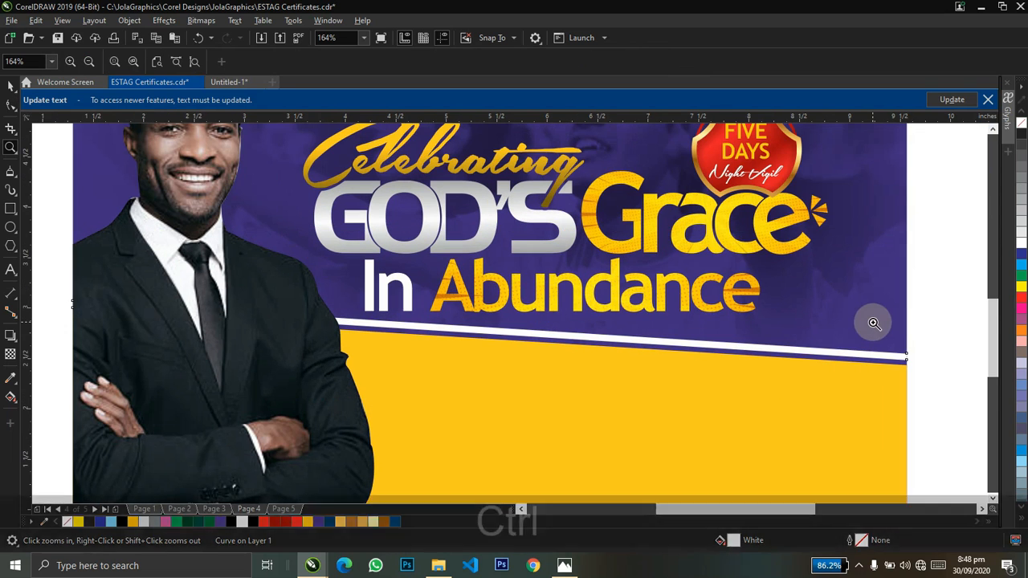
{"action": "key", "text": "ctrl+F10"}
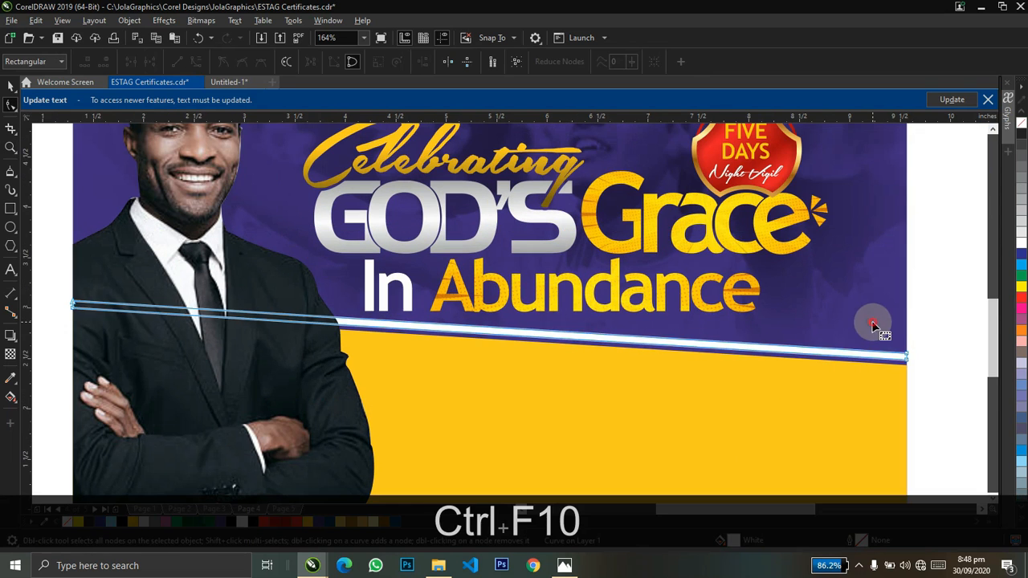
{"action": "left_click", "coordinate": [908, 356]}
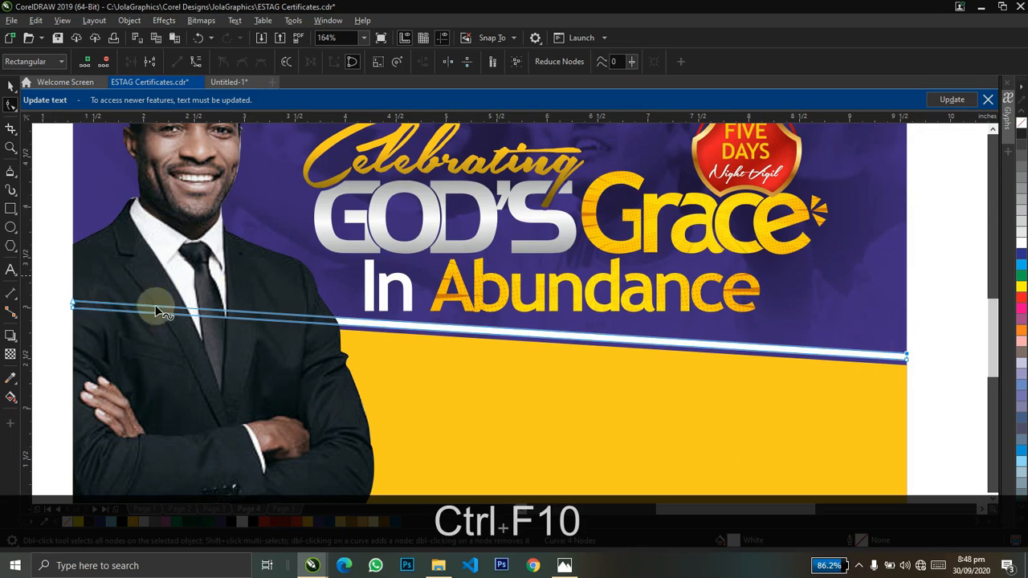
{"action": "left_click", "coordinate": [73, 302], "text": "shift"}
{"action": "left_click_drag", "start_coordinate": [73, 302], "coordinate": [73, 306]}
{"action": "key", "text": "space"}
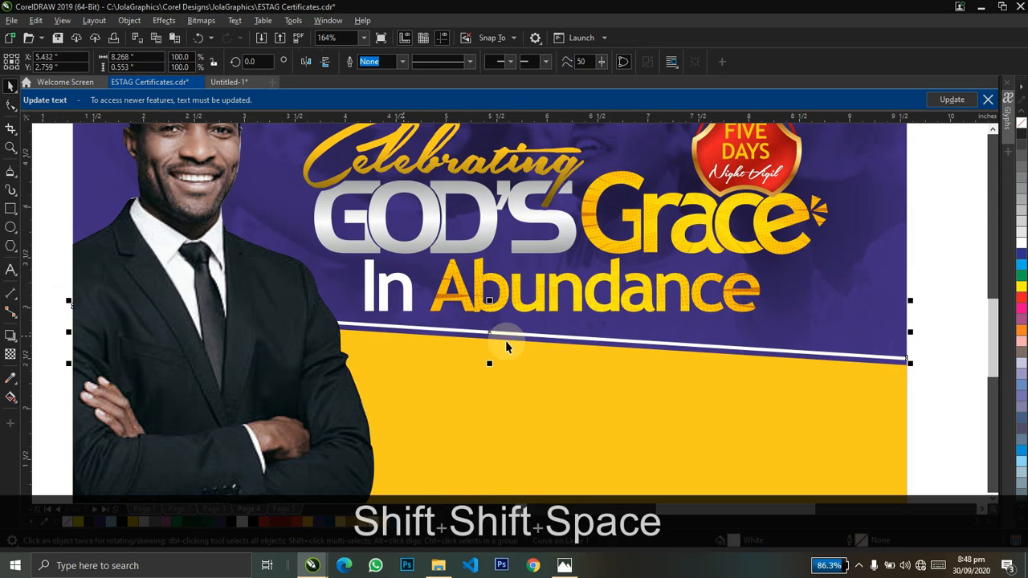
Place the orange sunburst image inside the yellow footer shape as a PowerClip
{"action": "left_click", "coordinate": [936, 391]}
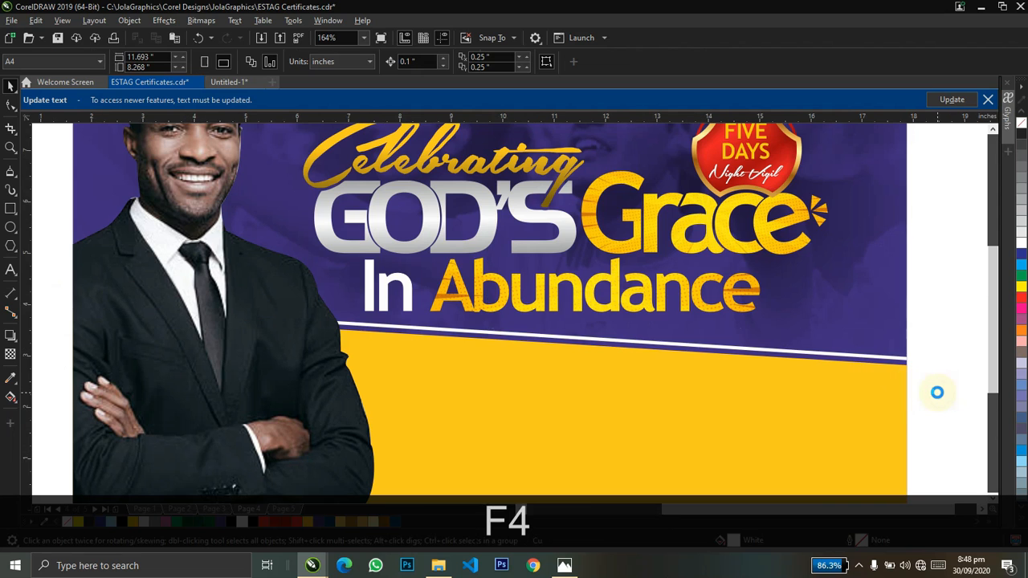
{"action": "key", "text": "F4"}
{"action": "left_click", "coordinate": [640, 239]}
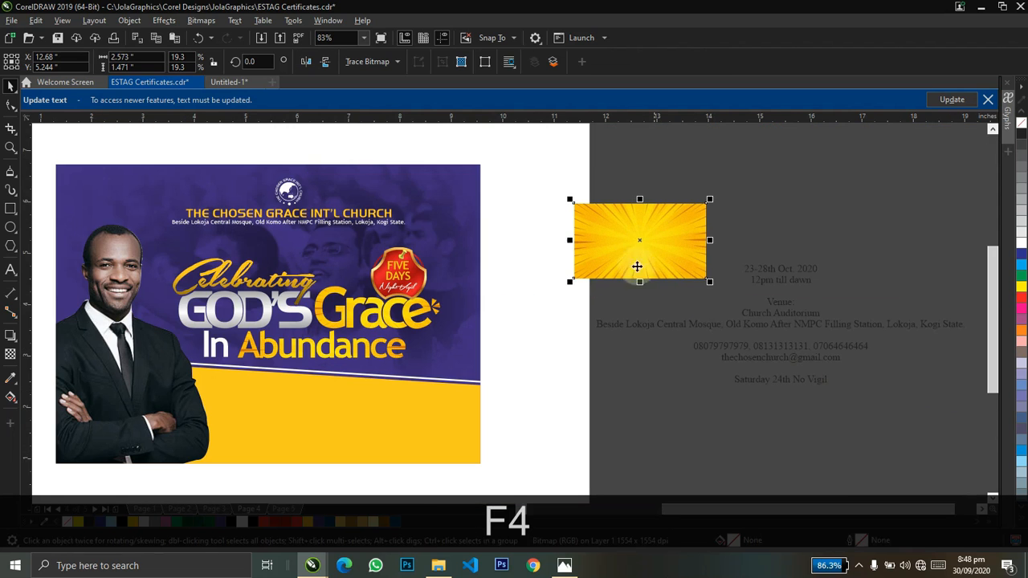
{"action": "right_click", "coordinate": [618, 279]}
{"action": "left_click", "coordinate": [582, 263]}
{"action": "left_click_drag", "start_coordinate": [609, 256], "coordinate": [383, 421]}
{"action": "left_click", "coordinate": [450, 463]}
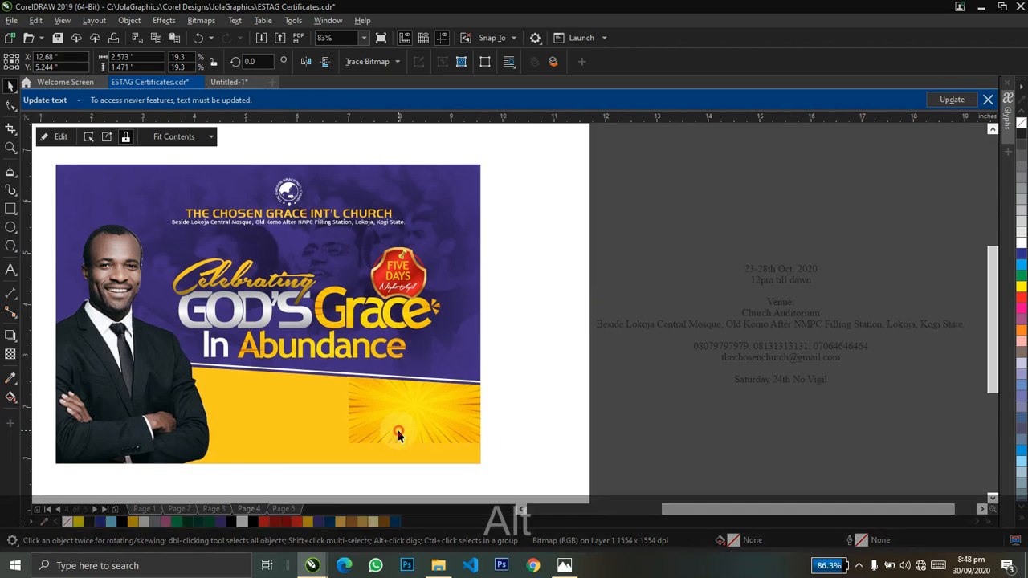
Centre the clipped sunburst on the page, enlarge it to about 53.5%, and move it down over the yellow footer
{"action": "left_click_drag", "start_coordinate": [481, 368], "coordinate": [563, 321]}
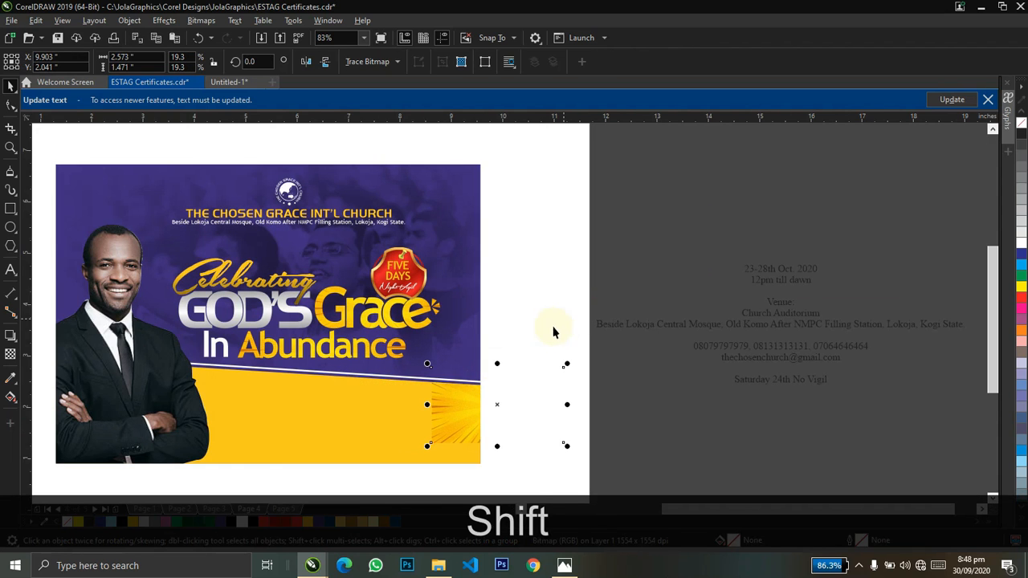
{"action": "key", "text": "ctrl+z"}
{"action": "key", "text": "p"}
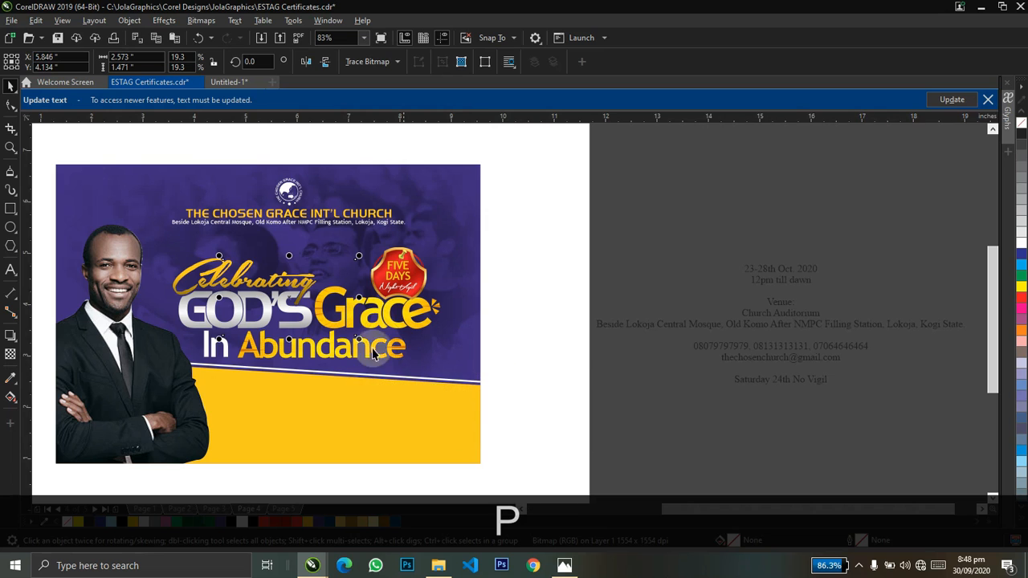
{"action": "left_click_drag", "start_coordinate": [359, 340], "coordinate": [476, 405]}
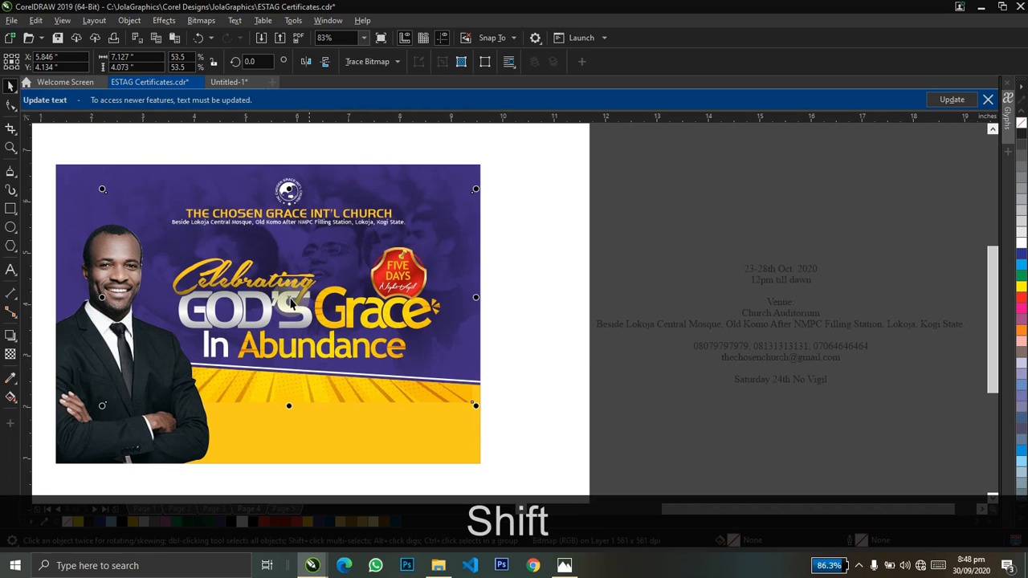
{"action": "left_click_drag", "start_coordinate": [289, 303], "coordinate": [312, 381]}
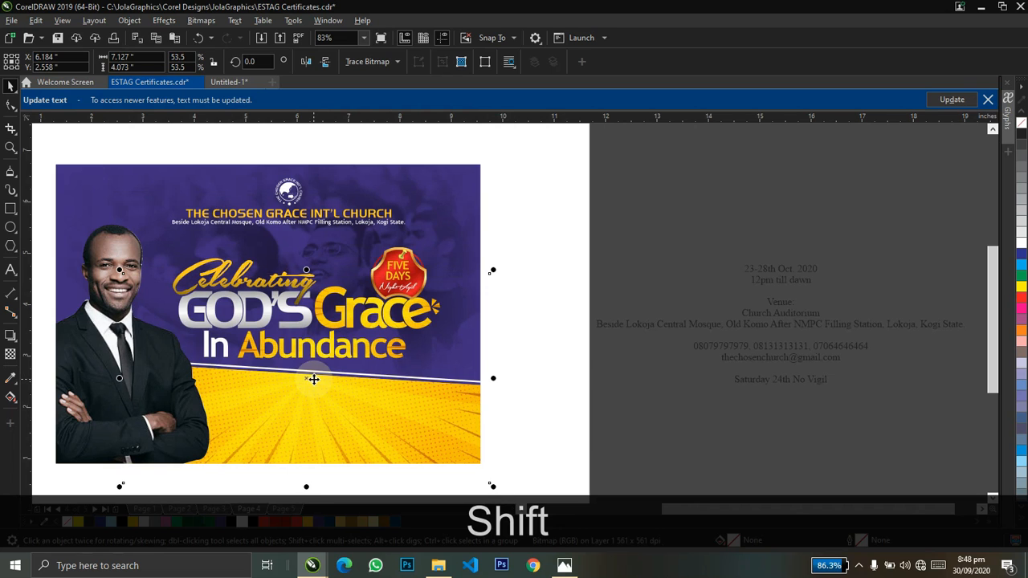
Shrink the clipped sunburst to about 49.8% and shift it lower within the footer
{"action": "left_click_drag", "start_coordinate": [119, 270], "coordinate": [144, 285]}
{"action": "left_click_drag", "start_coordinate": [363, 399], "coordinate": [359, 424]}
{"action": "left_click_drag", "start_coordinate": [415, 402], "coordinate": [414, 408]}
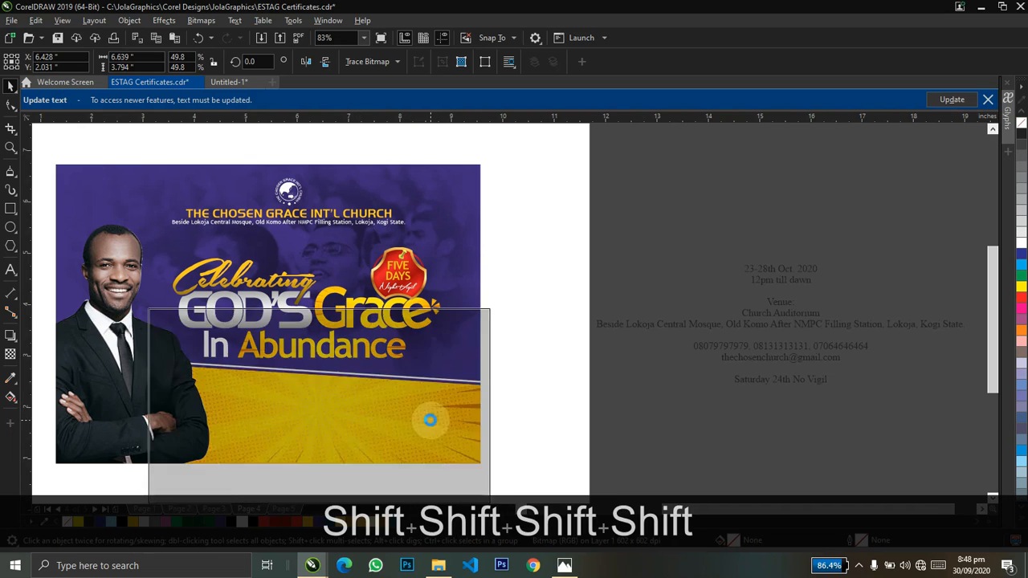
{"action": "left_click", "coordinate": [539, 368]}
Reselect the clipped sunburst, enlarge it to about 61.1% toward the man's side, and fine-tune its position in the footer
{"action": "left_click", "coordinate": [419, 419]}
{"action": "left_click", "coordinate": [416, 417], "text": "alt"}
{"action": "left_click", "coordinate": [416, 417], "text": "alt"}
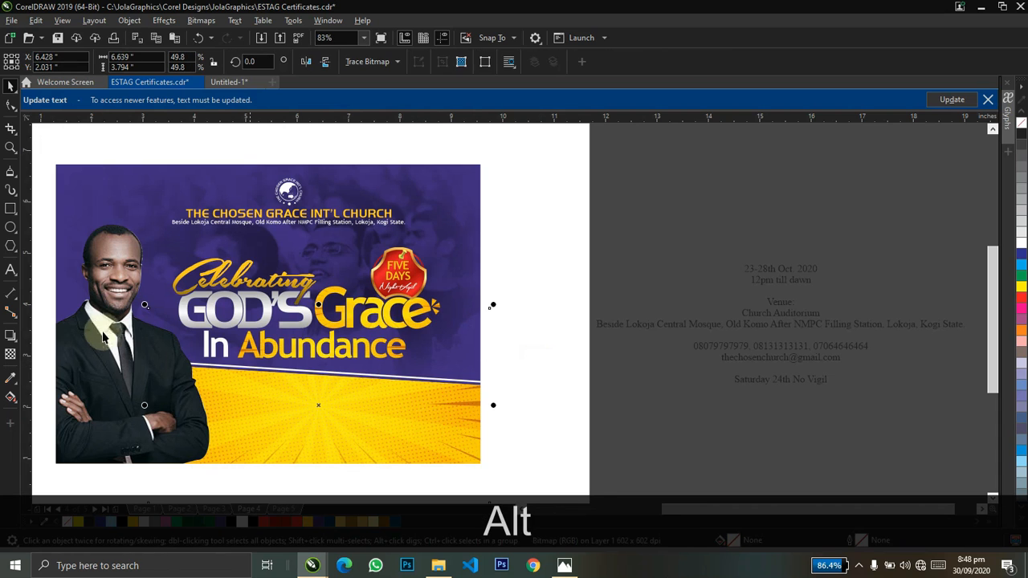
{"action": "left_click_drag", "start_coordinate": [145, 305], "coordinate": [68, 261]}
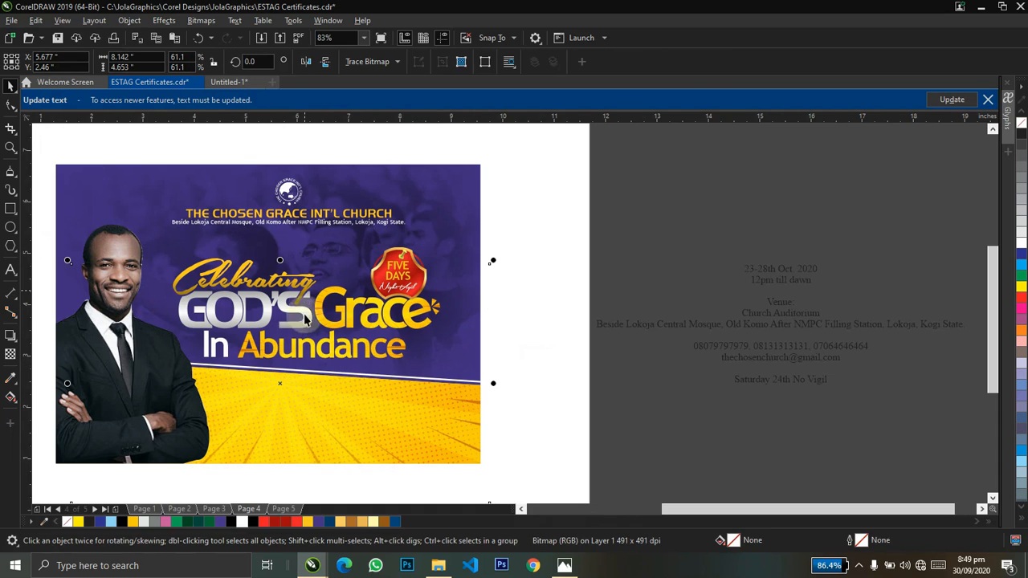
{"action": "left_click_drag", "start_coordinate": [339, 440], "coordinate": [346, 429]}
{"action": "key", "text": "z"}
{"action": "right_click", "coordinate": [544, 399]}
{"action": "key", "text": "ctrl+space"}
{"action": "left_click", "coordinate": [543, 400]}
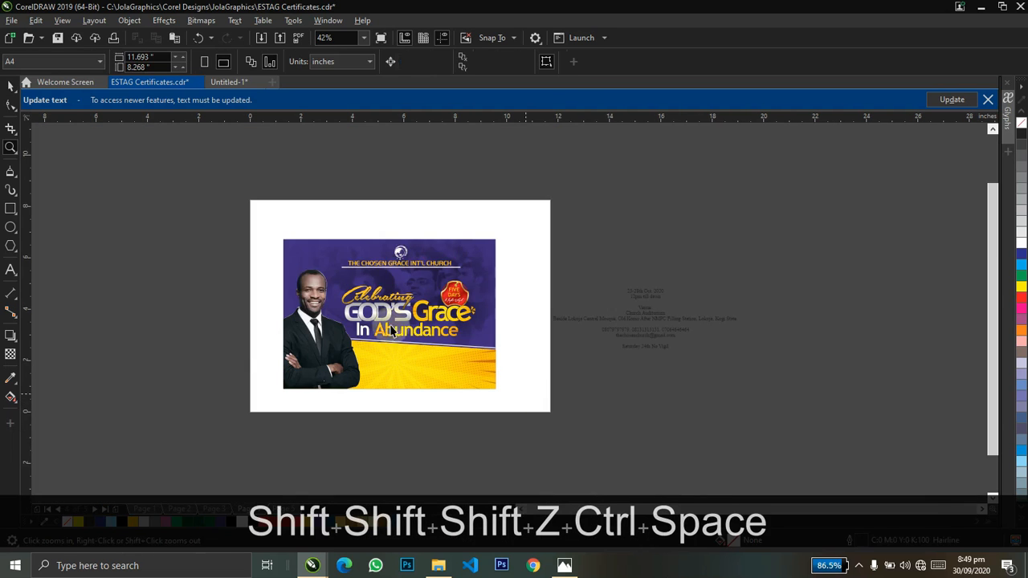
{"action": "left_click_drag", "start_coordinate": [259, 224], "coordinate": [760, 427]}
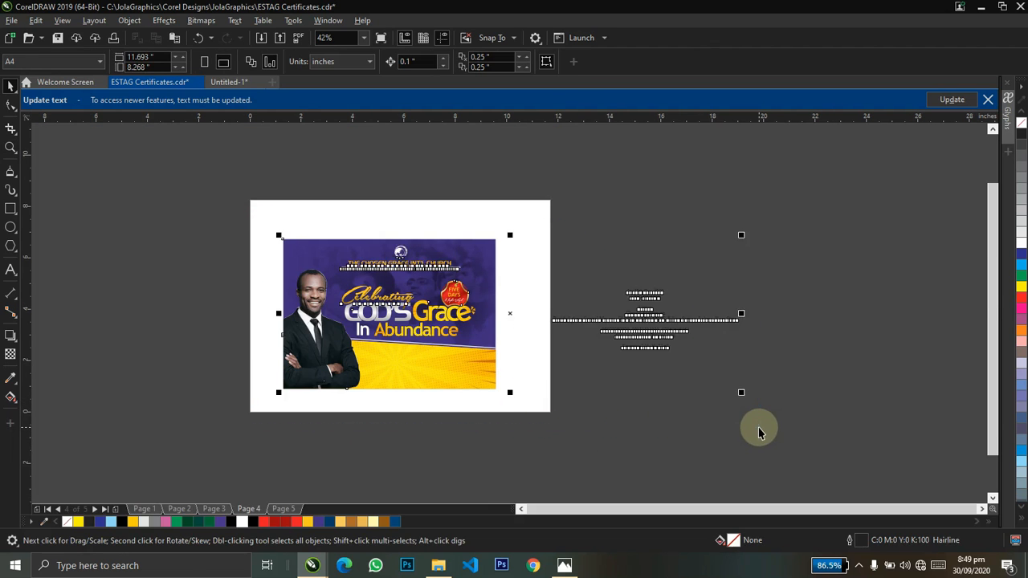
{"action": "key", "text": "F4"}
{"action": "left_click", "coordinate": [550, 352]}
{"action": "left_click_drag", "start_coordinate": [737, 326], "coordinate": [615, 397]}
{"action": "key", "text": "ctrl+z"}
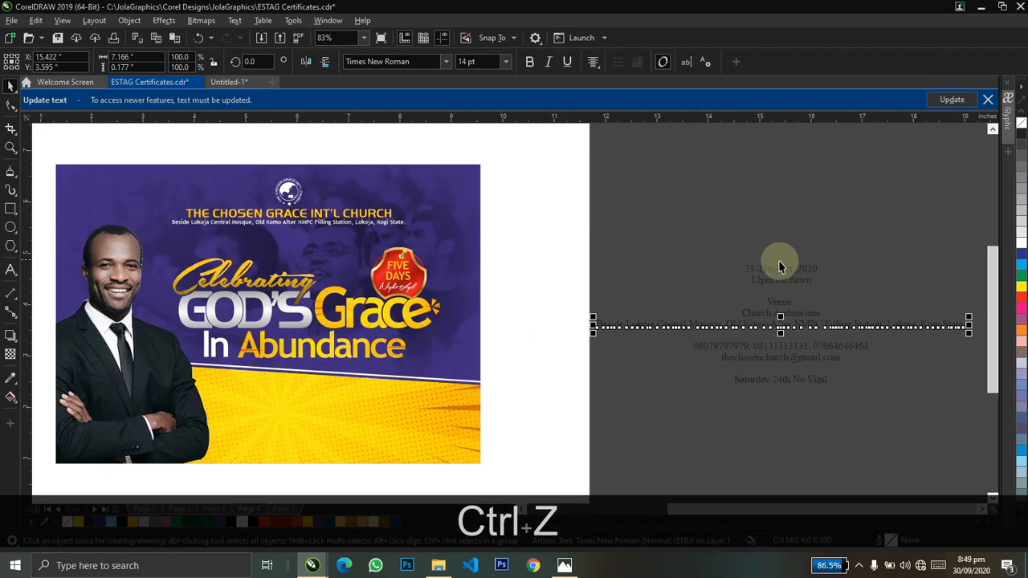
Select the date and time text lines together and move them beside the flyer's right edge, near the white strip
{"action": "left_click", "coordinate": [640, 265]}
{"action": "left_click", "coordinate": [799, 270]}
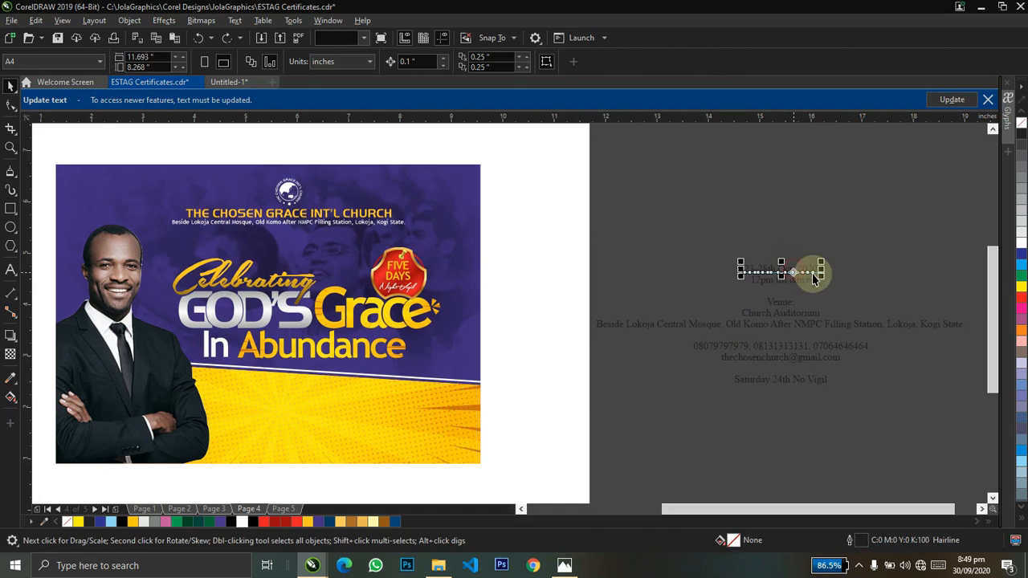
{"action": "left_click_drag", "start_coordinate": [886, 243], "coordinate": [512, 384]}
Select the sunburst footer and the white strip together and lower their slanted upper edge slightly, away from the title
{"action": "key", "text": "z"}
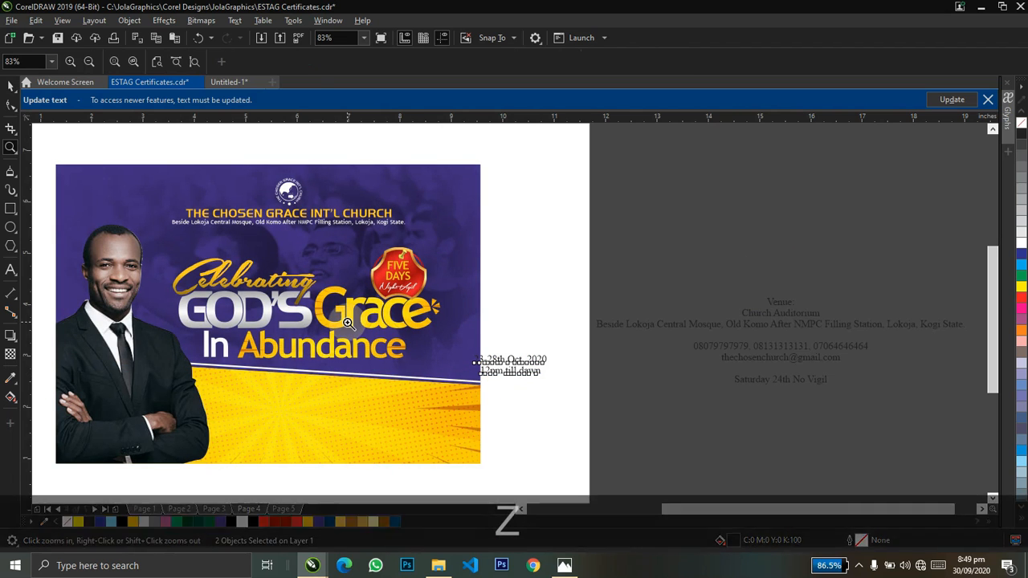
{"action": "left_click", "coordinate": [607, 420]}
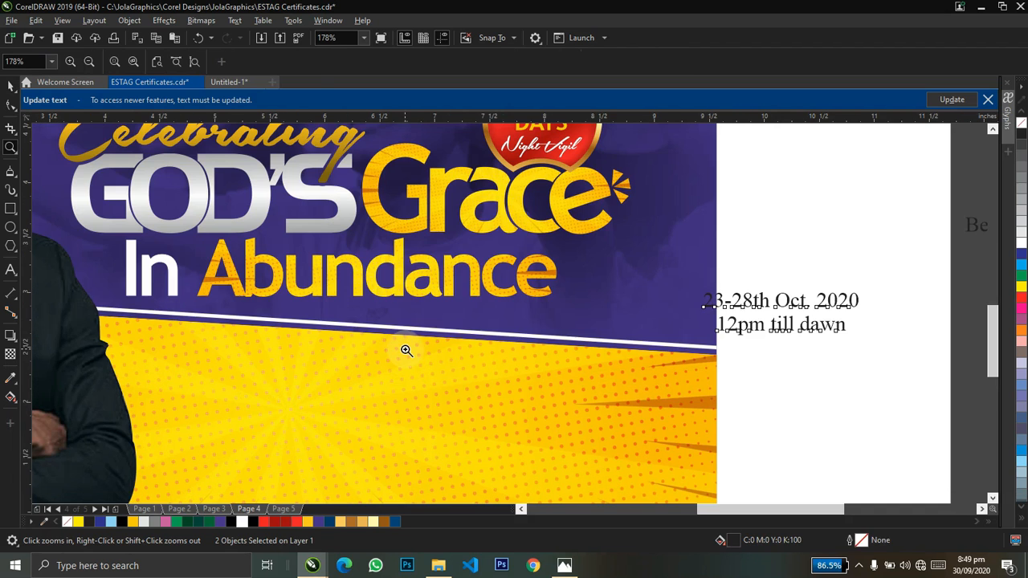
{"action": "left_click", "coordinate": [9, 210]}
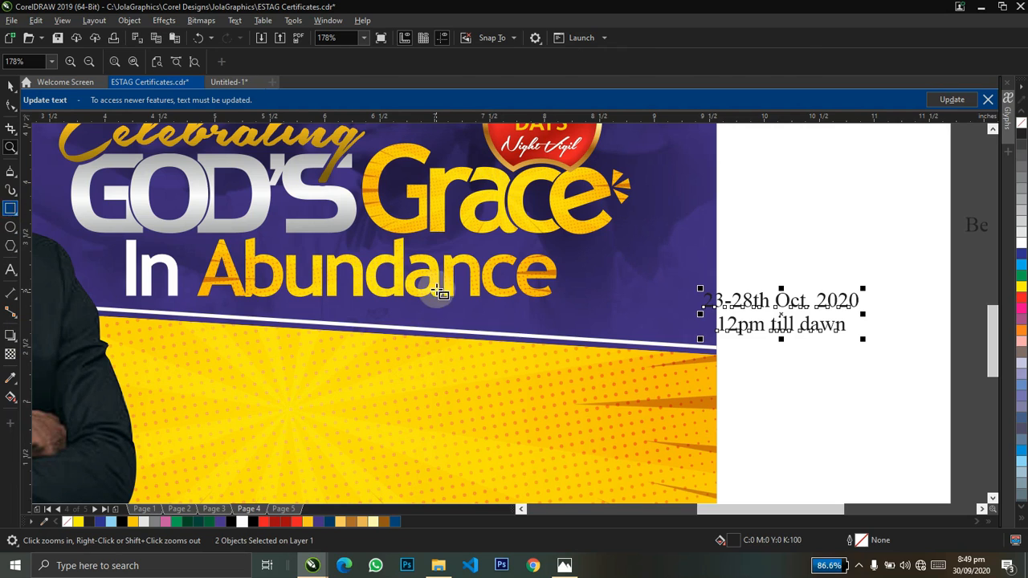
{"action": "key", "text": "space"}
{"action": "left_click", "coordinate": [412, 338]}
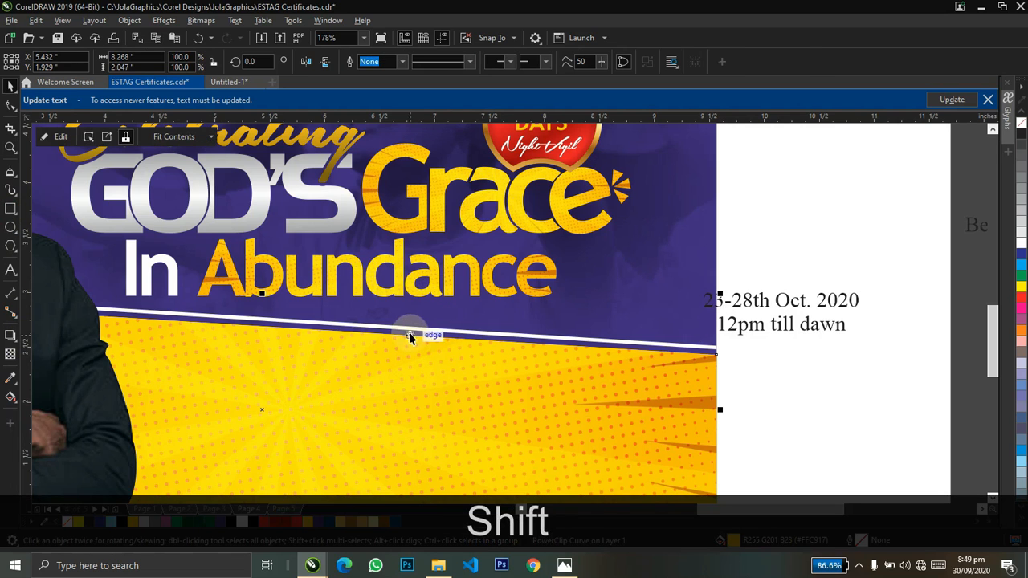
{"action": "left_click", "coordinate": [404, 327], "text": "shift"}
{"action": "left_click_drag", "start_coordinate": [261, 284], "coordinate": [262, 312]}
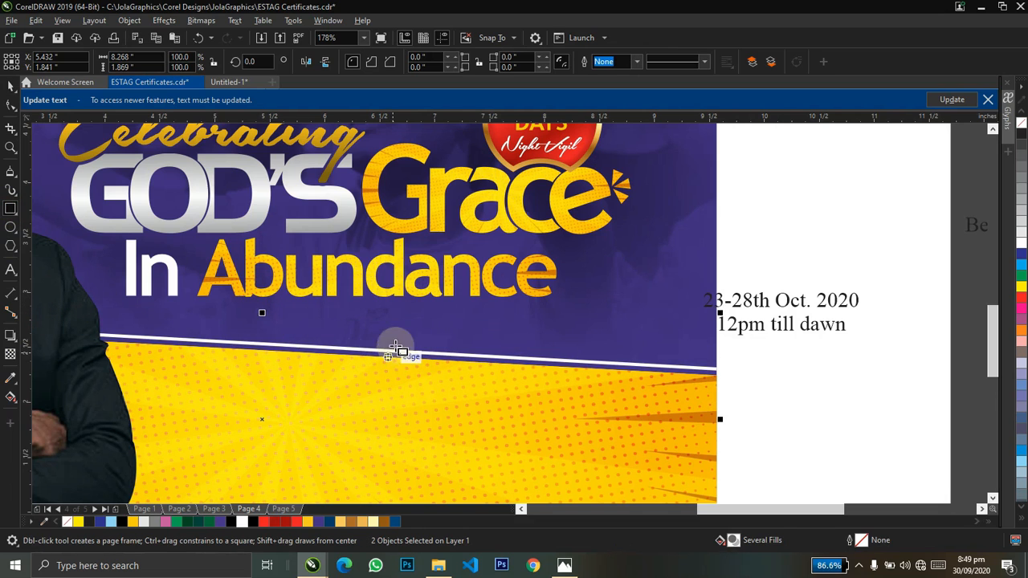
Draw a rectangle about 1.40 by 0.35 inch across the white strip below the title and convert it to curves
{"action": "left_click_drag", "start_coordinate": [371, 326], "coordinate": [527, 366]}
{"action": "key", "text": "ctrl+q"}
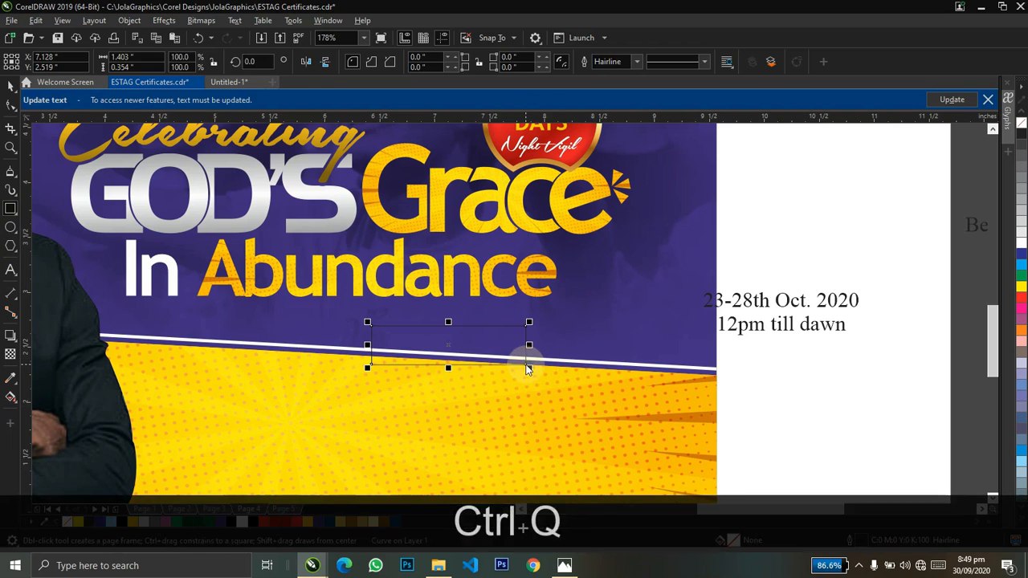
Slant the rectangle's left side by lowering its lower-left node 0.1 inch and shifting its upper-left node right and up 0.05 inch
{"action": "key", "text": "F10"}
{"action": "key", "text": "Down"}
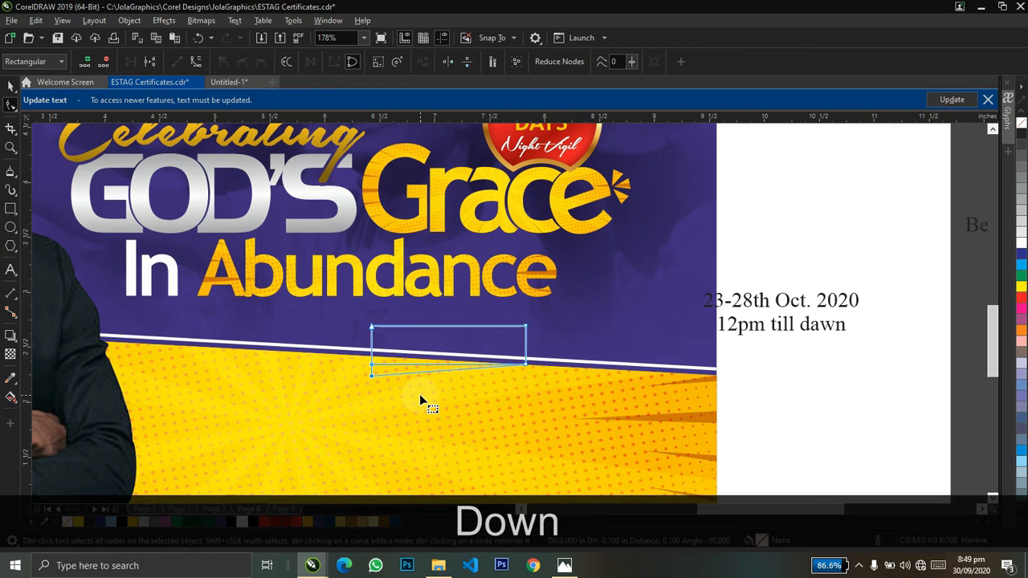
{"action": "left_click_drag", "start_coordinate": [370, 331], "coordinate": [450, 390]}
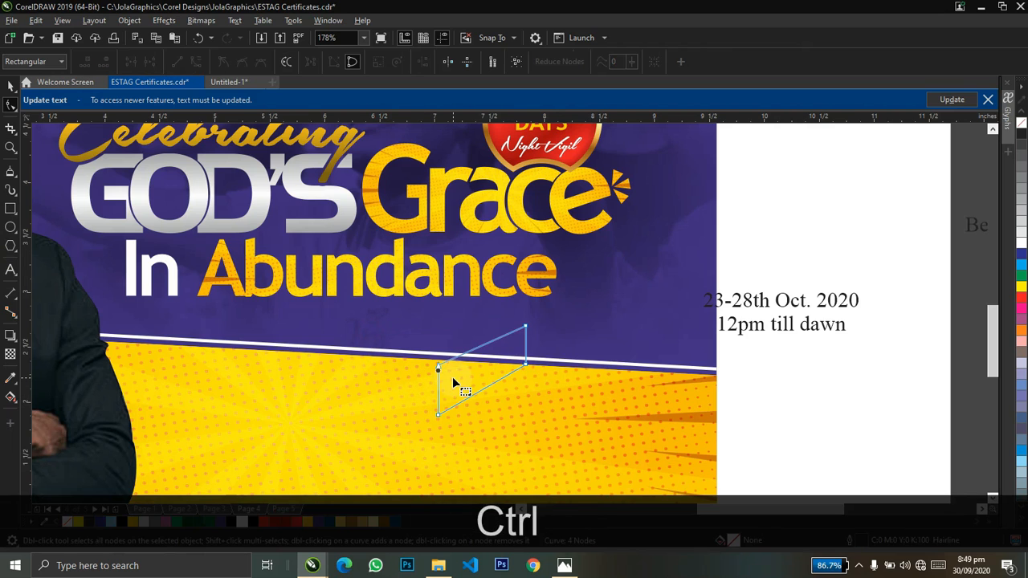
{"action": "key", "text": "ctrl+z"}
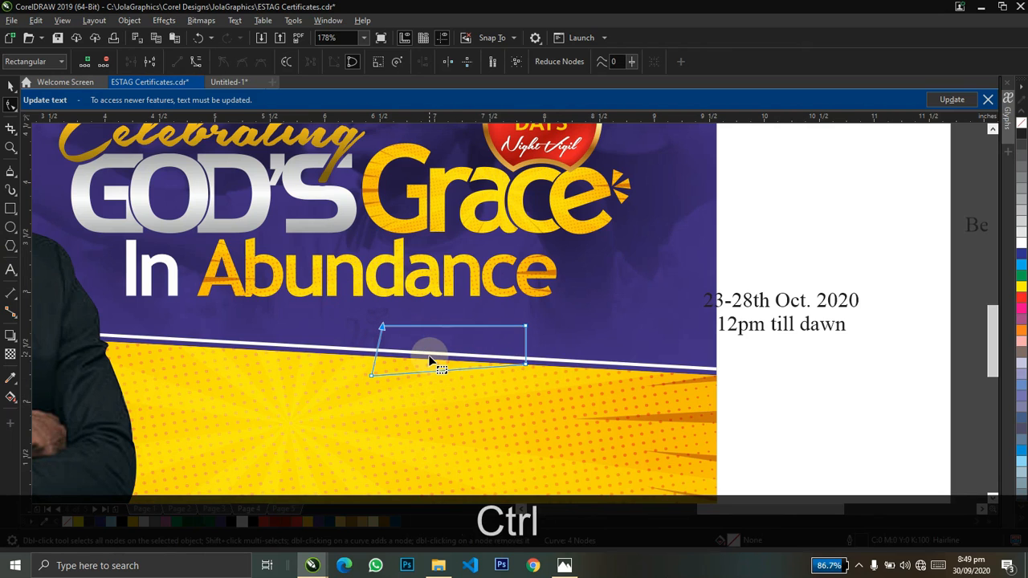
{"action": "key", "text": "ctrl+Up"}
{"action": "key", "text": "space"}
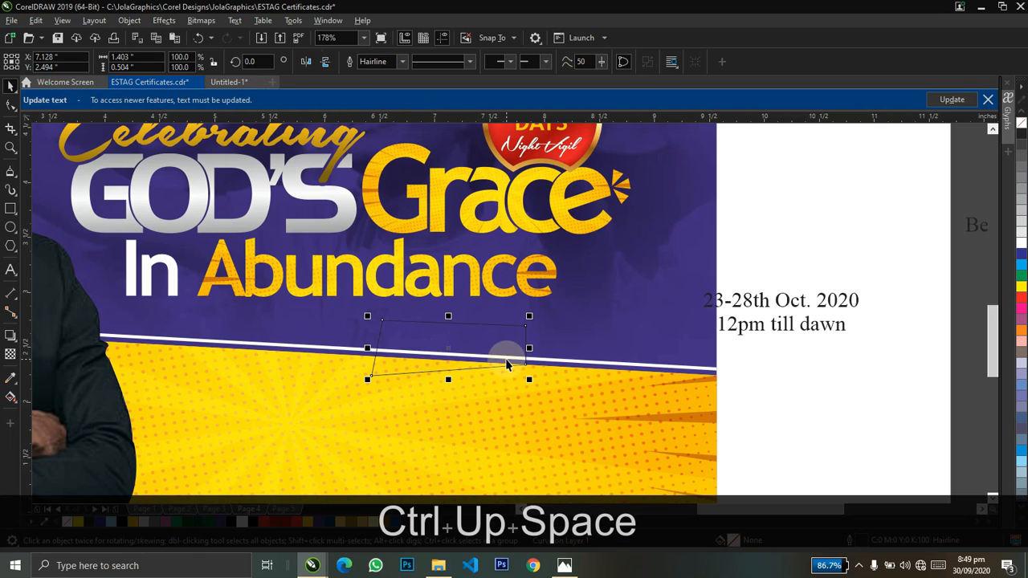
Move the reshaped rectangle up slightly, fill it dark green (C100 M41 Y100 K49), and remove its outline
{"action": "key", "text": "space"}
{"action": "key", "text": "z"}
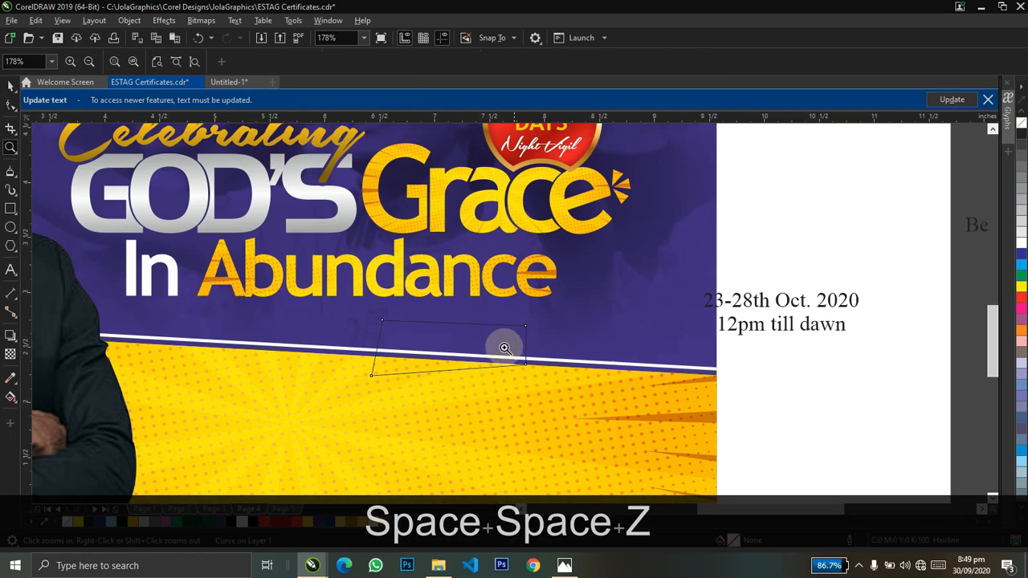
{"action": "left_click_drag", "start_coordinate": [312, 285], "coordinate": [678, 448]}
{"action": "key", "text": "ctrl+space"}
{"action": "left_click_drag", "start_coordinate": [415, 289], "coordinate": [415, 292]}
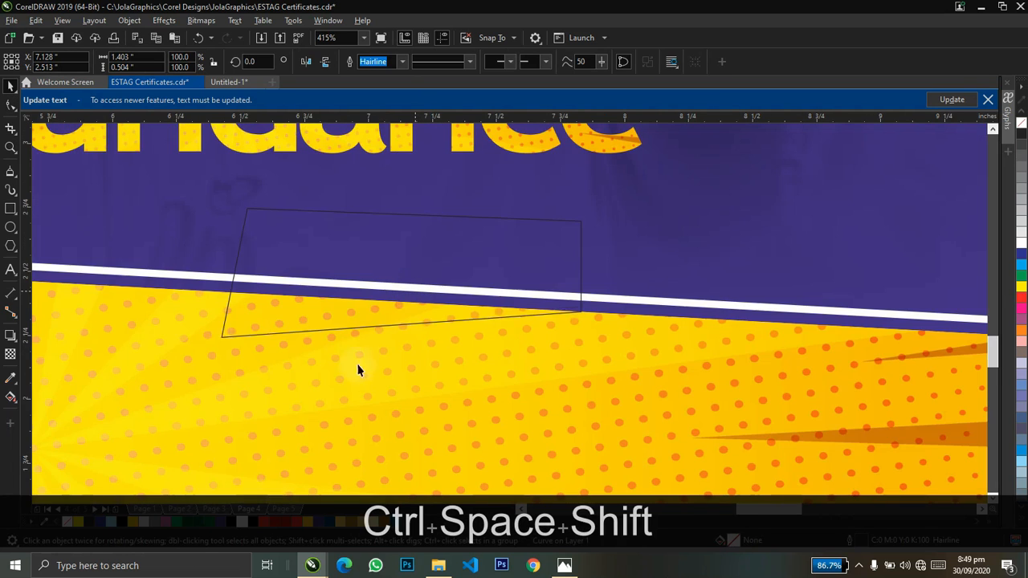
{"action": "left_click", "coordinate": [200, 522]}
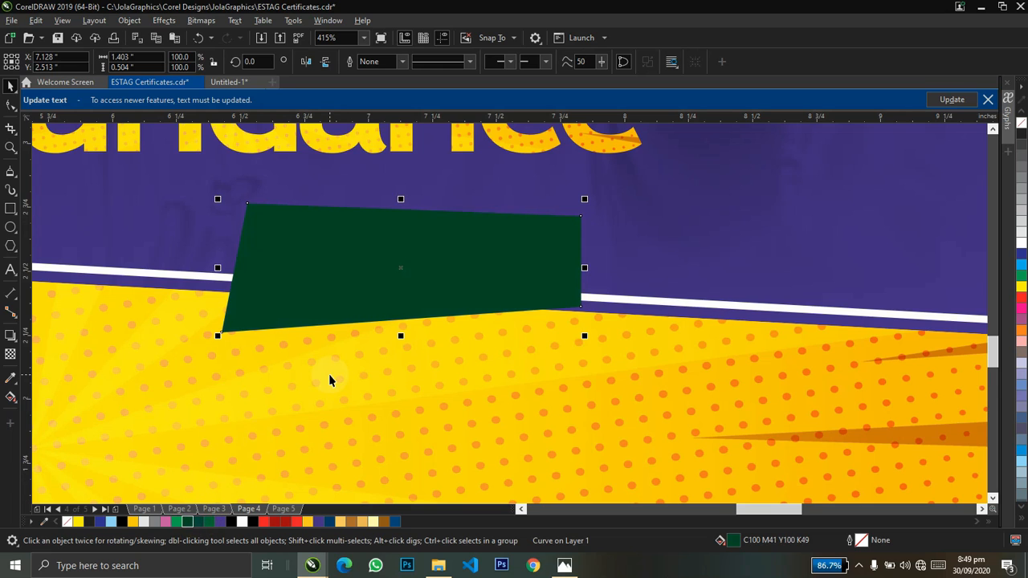
Duplicate the dark green shape and pull the copy's right-hand nodes in to form a narrow slanted strip along the left edge
{"action": "key", "text": "KP_Add"}
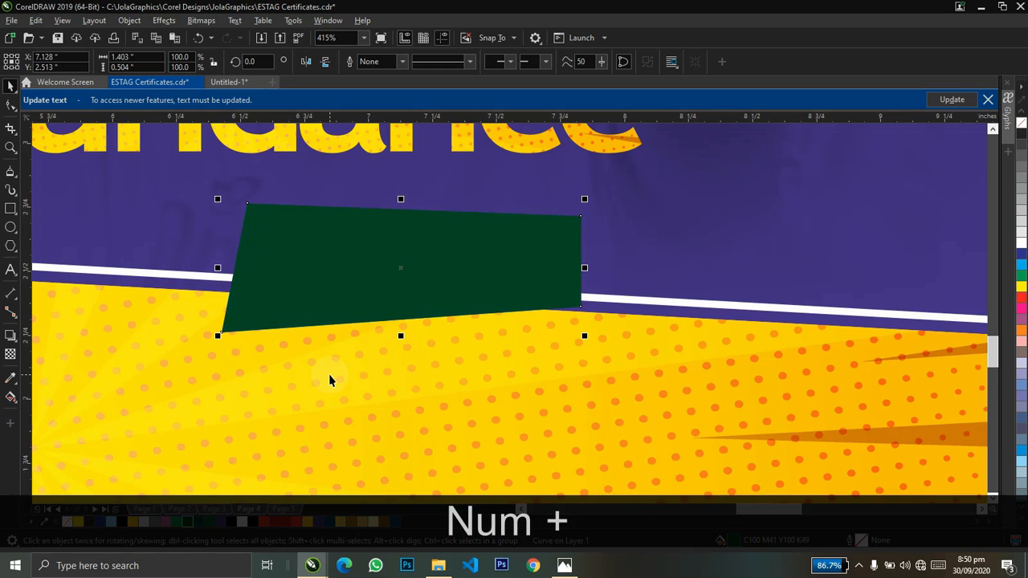
{"action": "key", "text": "F10"}
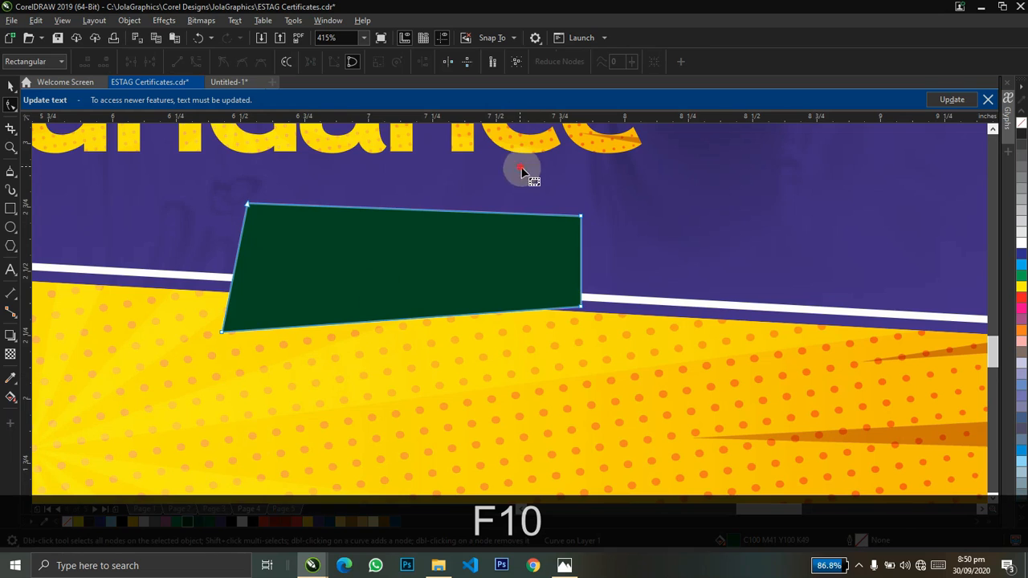
{"action": "left_click_drag", "start_coordinate": [582, 306], "coordinate": [274, 277]}
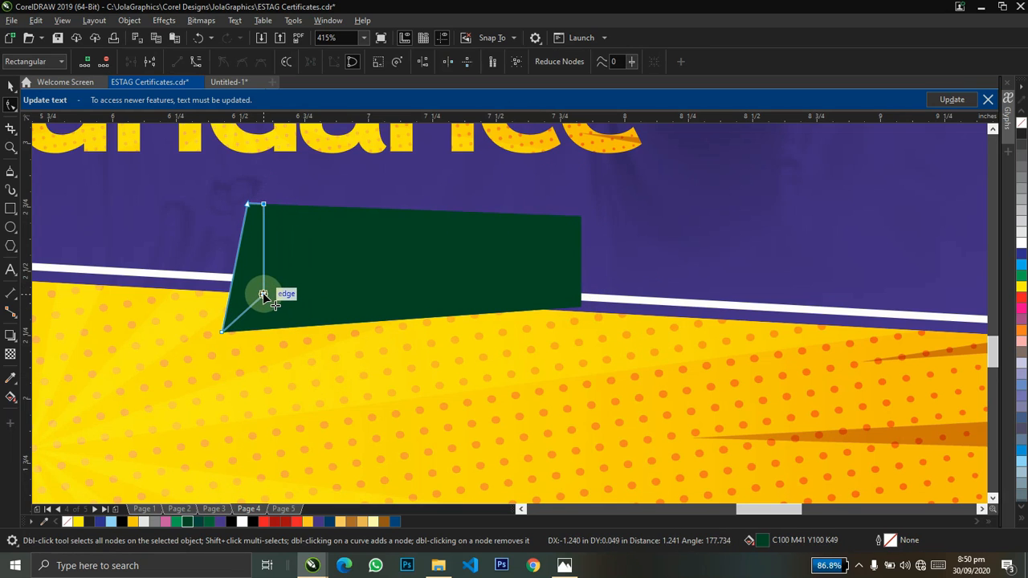
{"action": "left_click_drag", "start_coordinate": [262, 291], "coordinate": [245, 343]}
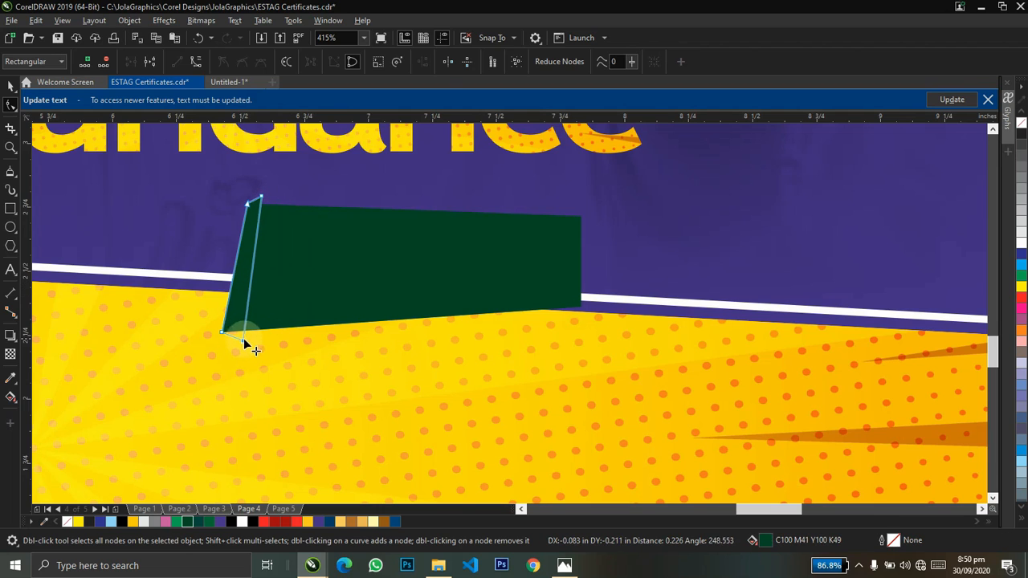
Fill the narrow strip with lighter green and extend its upper-right node up and to the right
{"action": "key", "text": "space"}
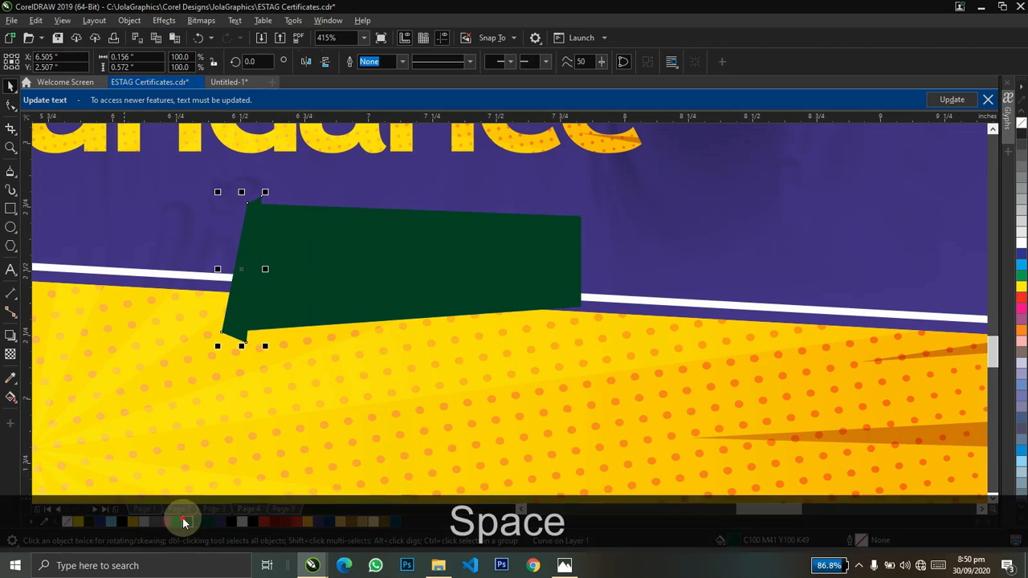
{"action": "left_click", "coordinate": [180, 519]}
{"action": "key", "text": "space"}
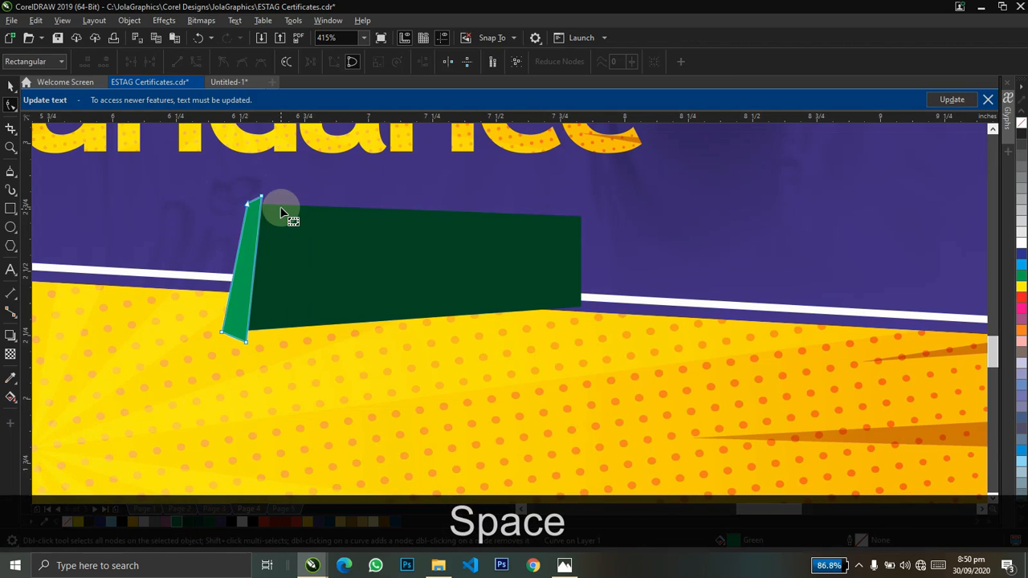
{"action": "mouse_move", "coordinate": [261, 196]}
{"action": "left_mouse_down"}
{"action": "mouse_move", "coordinate": [271, 202]}
{"action": "mouse_move", "coordinate": [274, 189]}
{"action": "left_mouse_up"}
{"action": "key", "text": "space"}
{"action": "key", "text": "space"}
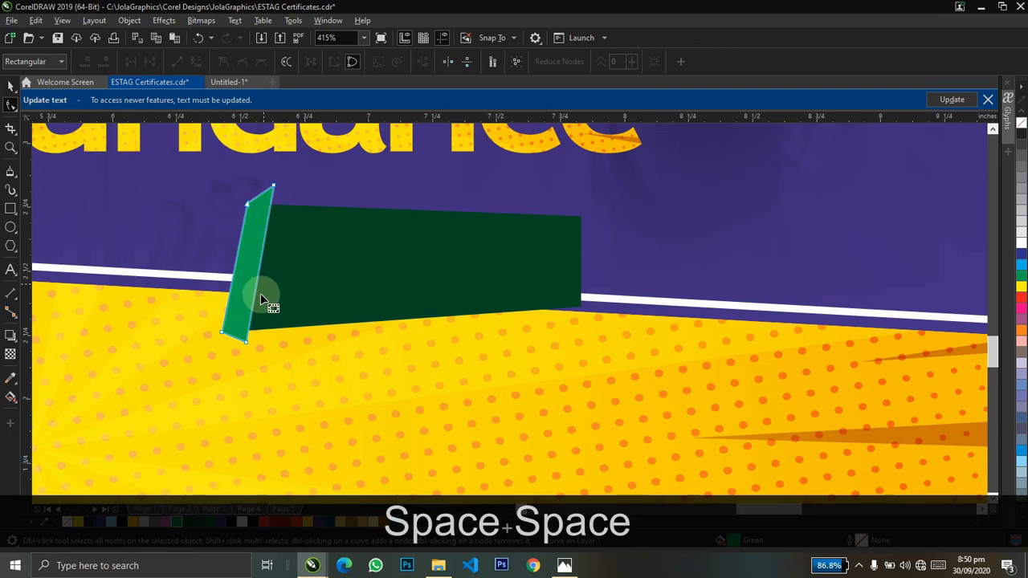
{"action": "key", "text": "space"}
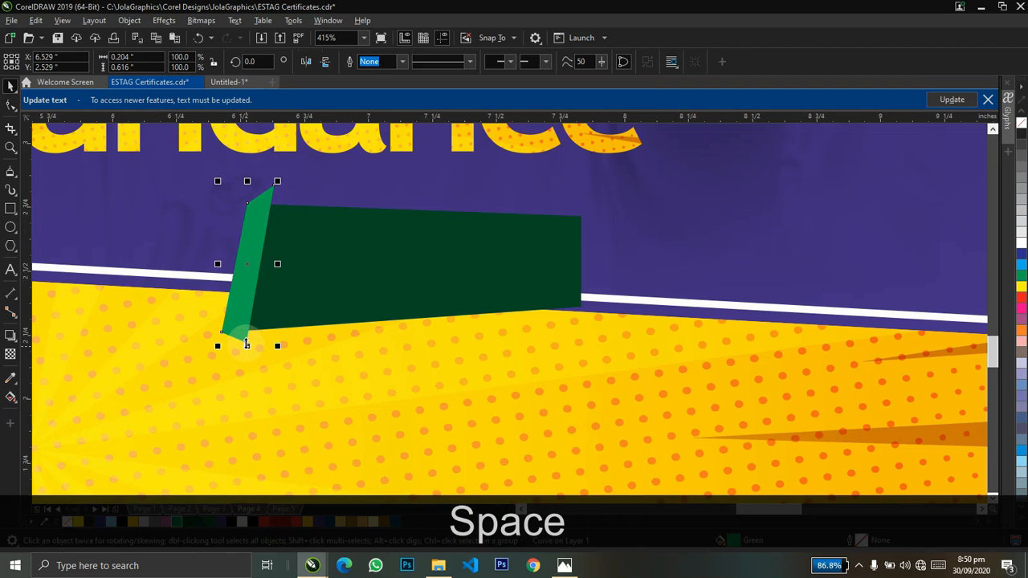
Duplicate the light green strip onto the banner's right end and raise the copy's lower nodes to shorten it
{"action": "left_click_drag", "start_coordinate": [244, 273], "coordinate": [556, 271]}
{"action": "key", "text": "shift+space"}
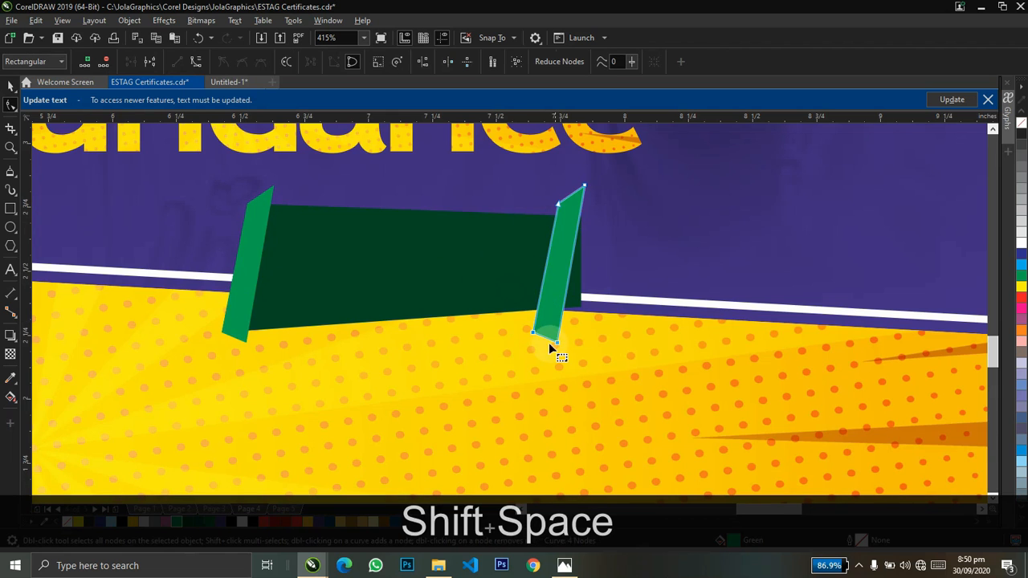
{"action": "left_click_drag", "start_coordinate": [558, 346], "coordinate": [582, 300]}
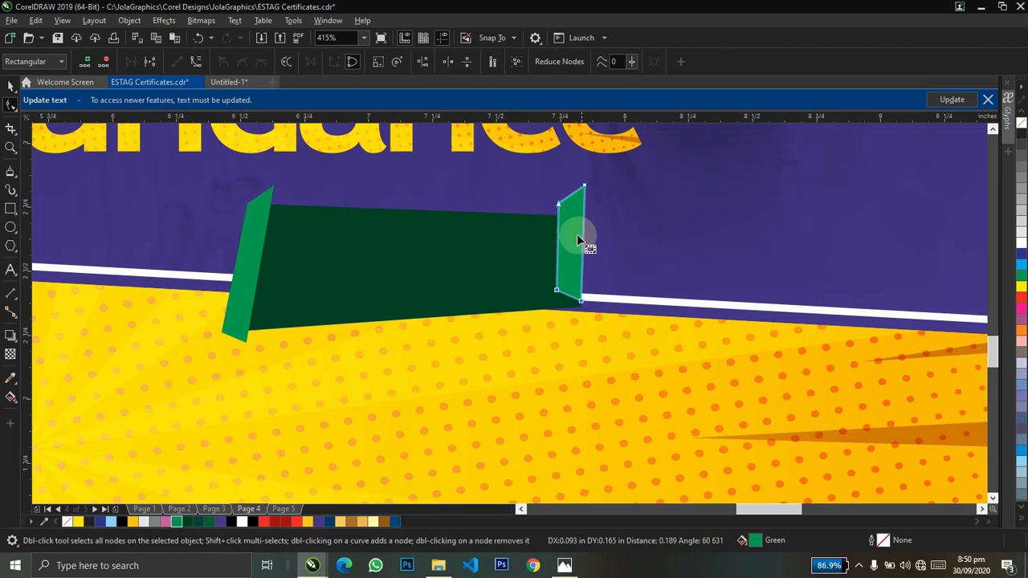
Send the right-hand light green strip behind the dark green banner shape
{"action": "key", "text": "space"}
{"action": "left_click_drag", "start_coordinate": [578, 236], "coordinate": [573, 237]}
{"action": "key", "text": "ctrl+z"}
{"action": "key", "text": "ctrl+Page_Down"}
{"action": "key", "text": "ctrl+Page_Down"}
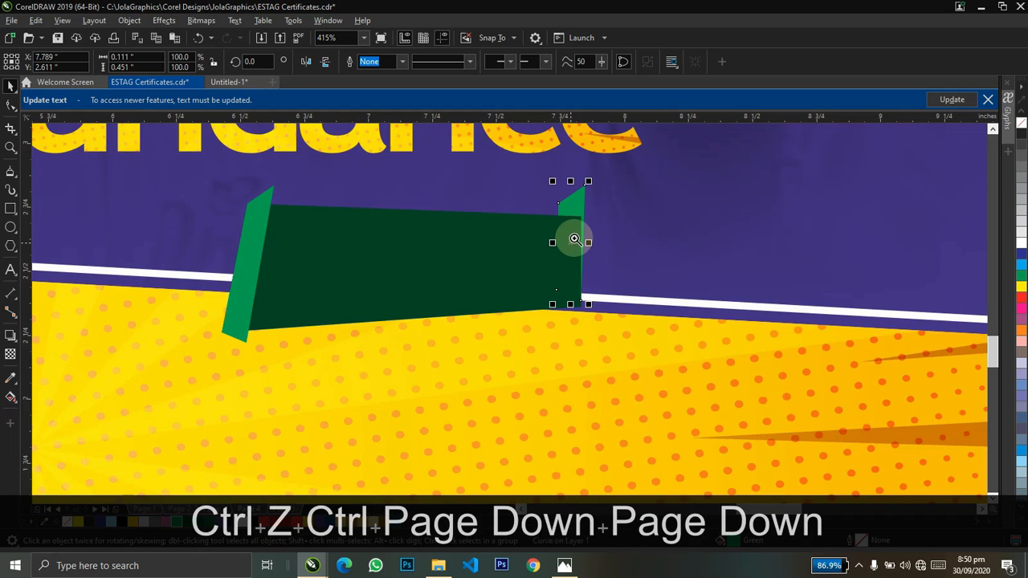
Reshape the right strip into a fold by snapping its upper-right node to the banner corner and pulling its upper-left node up and left
{"action": "key", "text": "z"}
{"action": "left_click_drag", "start_coordinate": [473, 165], "coordinate": [737, 330]}
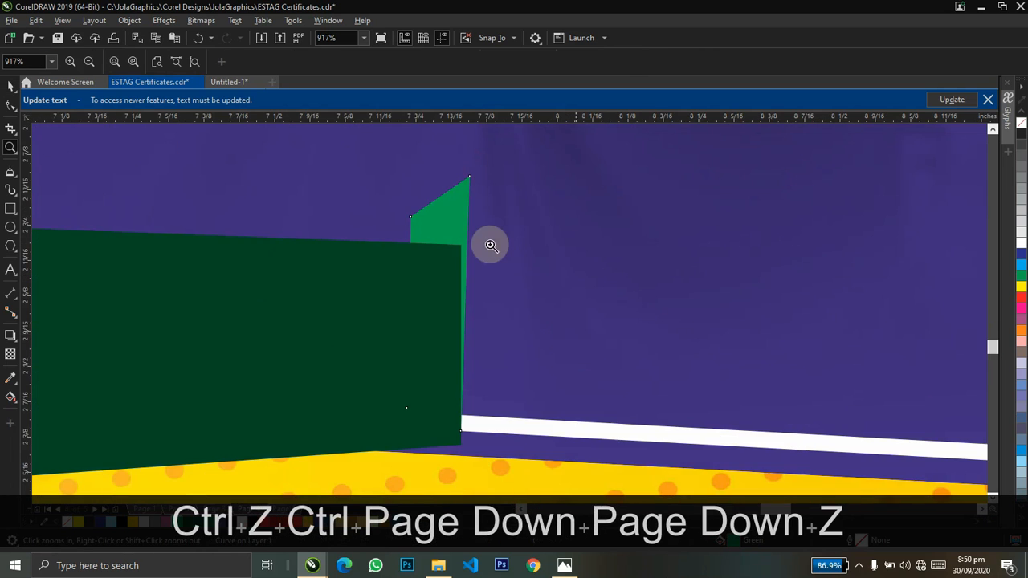
{"action": "key", "text": "space"}
{"action": "key", "text": "F10"}
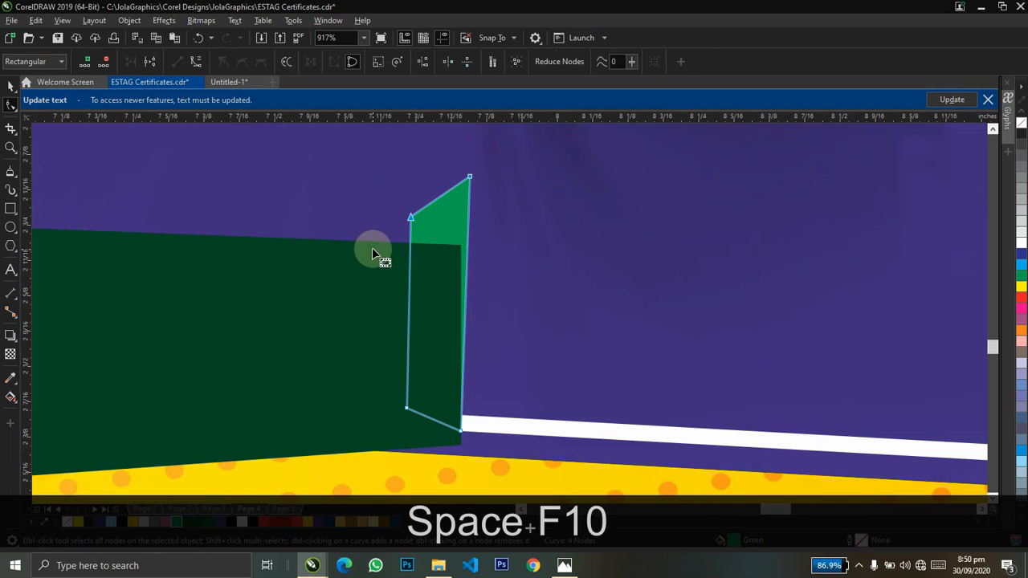
{"action": "left_click_drag", "start_coordinate": [409, 217], "coordinate": [400, 241]}
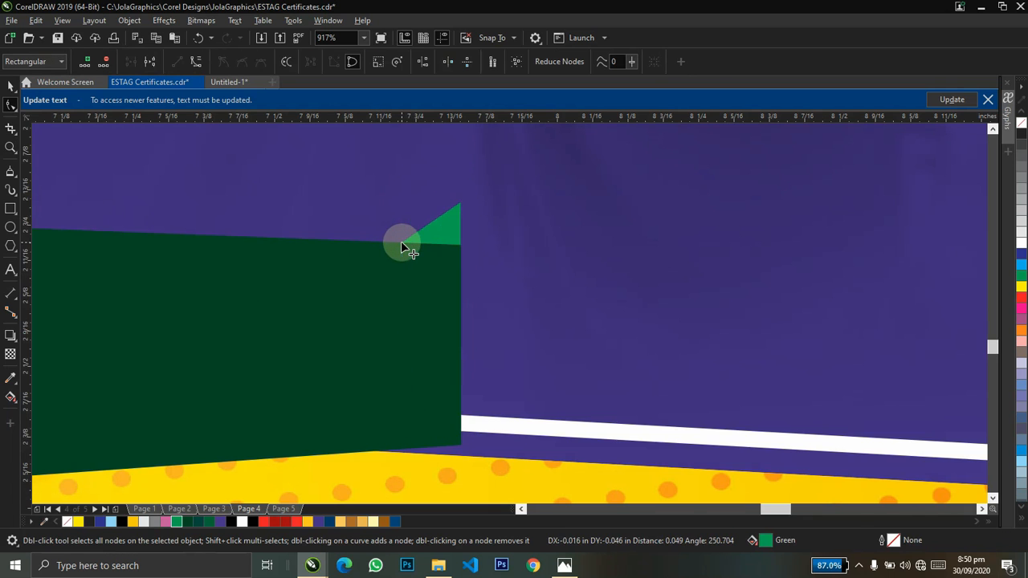
{"action": "key", "text": "space"}
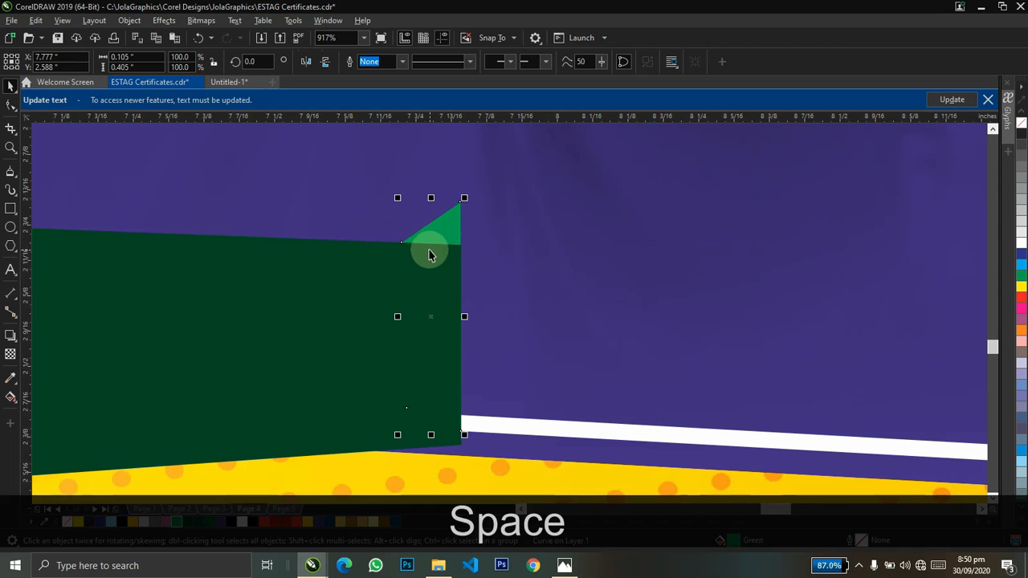
{"action": "key", "text": "F10"}
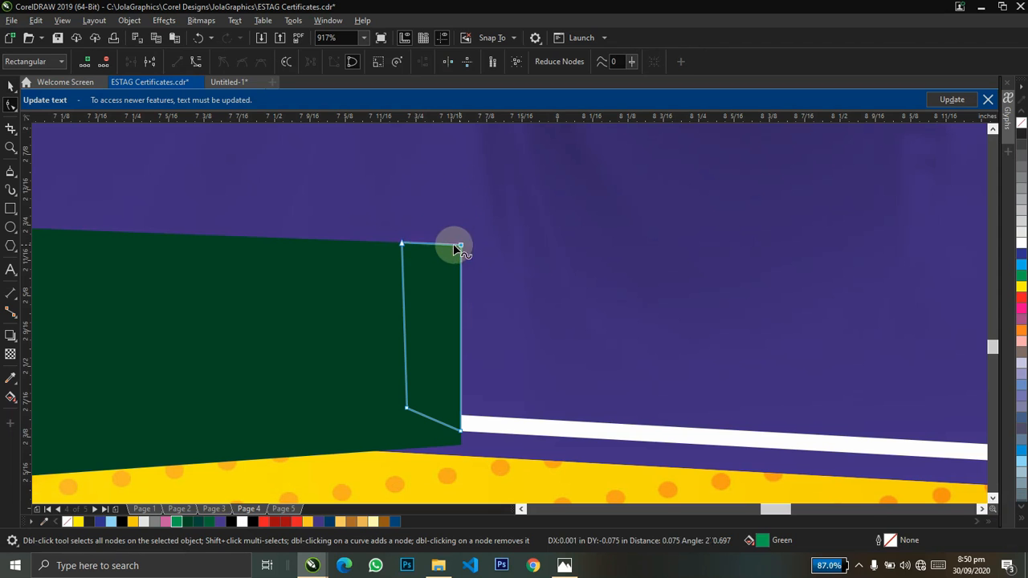
{"action": "left_click_drag", "start_coordinate": [403, 242], "coordinate": [360, 202]}
Centre the "23-28th Oct. 2020" text horizontally on the dark green banner and move it down over the shape
{"action": "key", "text": "z"}
{"action": "right_click", "coordinate": [476, 290]}
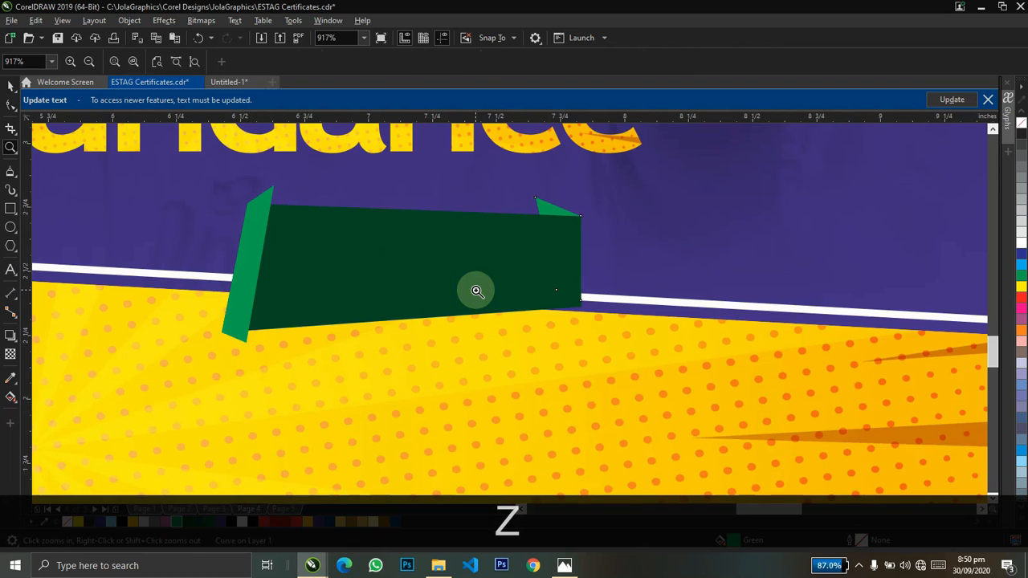
{"action": "right_click", "coordinate": [476, 291]}
{"action": "key", "text": "ctrl+space"}
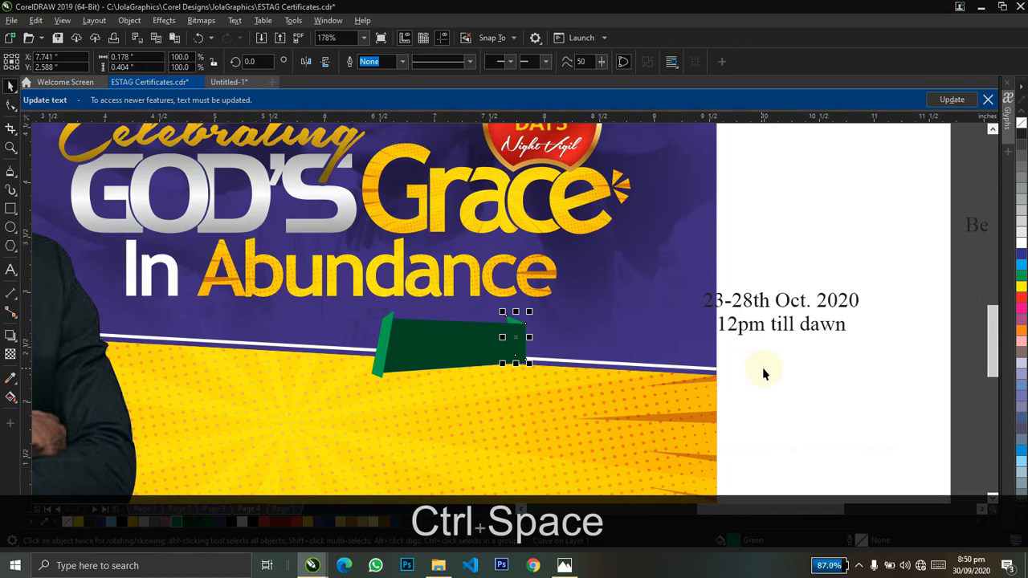
{"action": "left_click", "coordinate": [762, 305]}
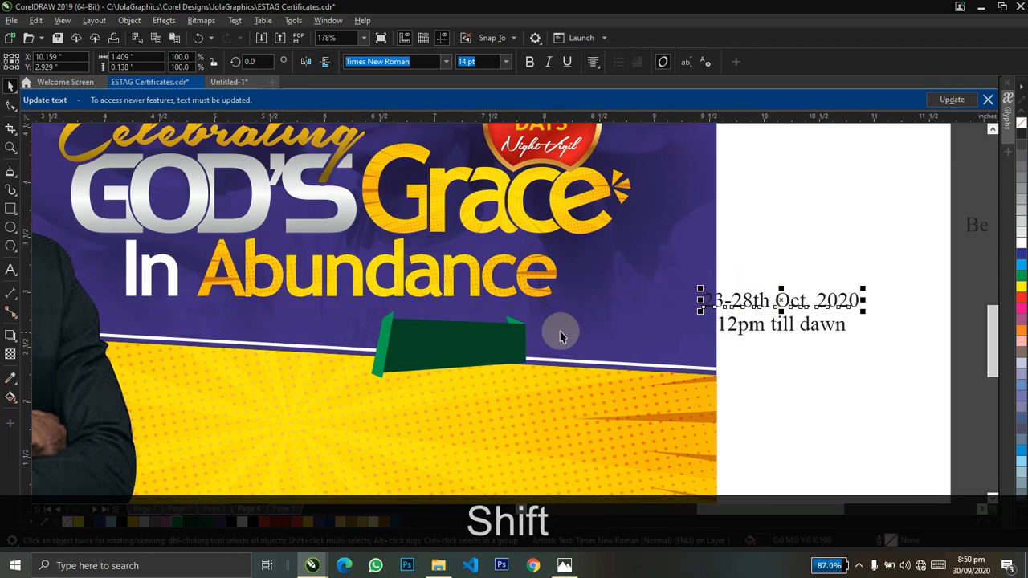
{"action": "key", "text": "c"}
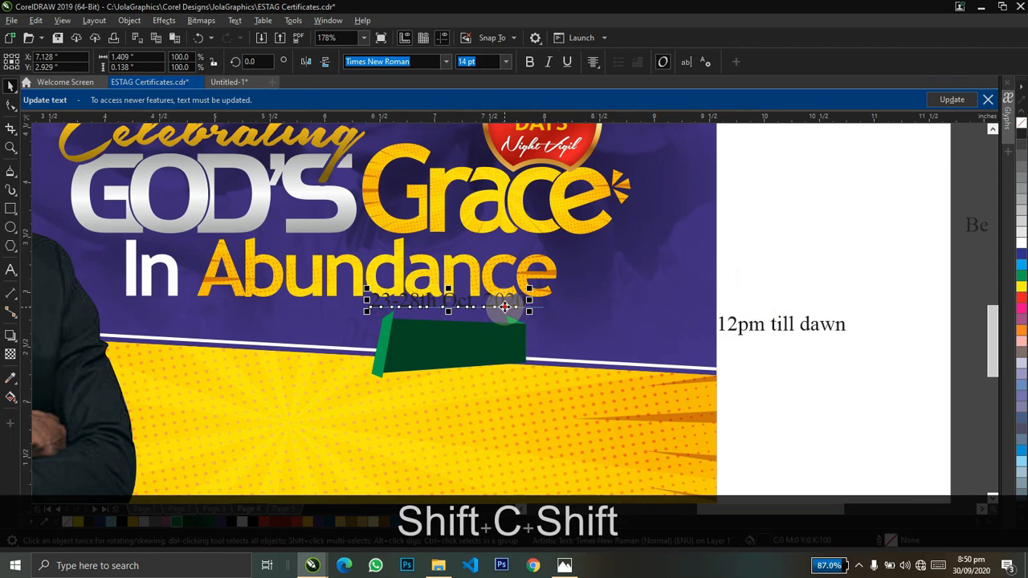
{"action": "left_click_drag", "start_coordinate": [505, 307], "coordinate": [504, 342]}
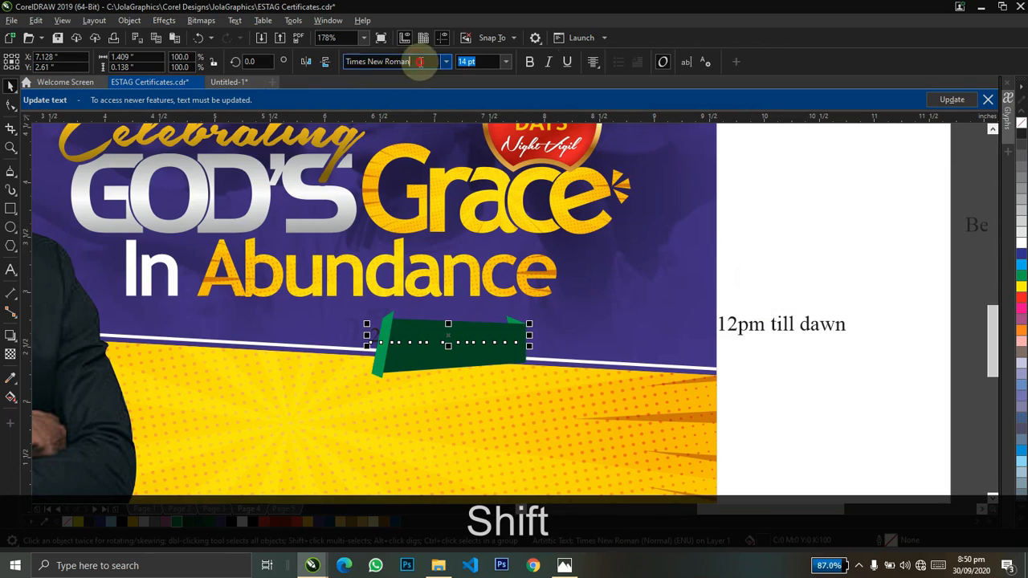
Set the date text's font to HandelGotDBol and bring it in front of the banner
{"action": "left_click", "coordinate": [418, 62]}
{"action": "type", "text": "Han"}
{"action": "key", "text": "Return"}
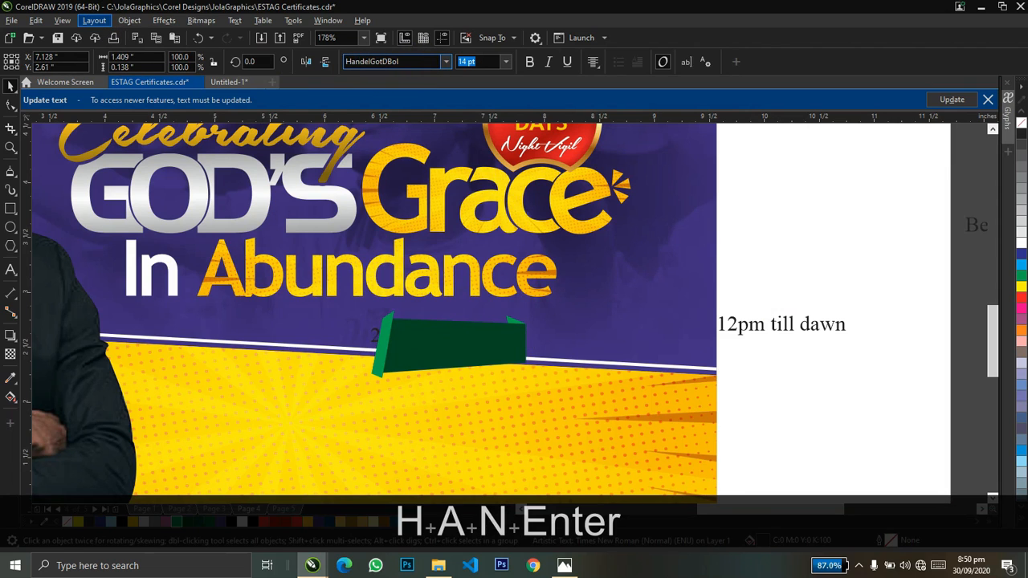
{"action": "key", "text": "shift+Page_Up"}
Break the date text onto two lines before "Oct. 2020" and centre-align them
{"action": "key", "text": "z"}
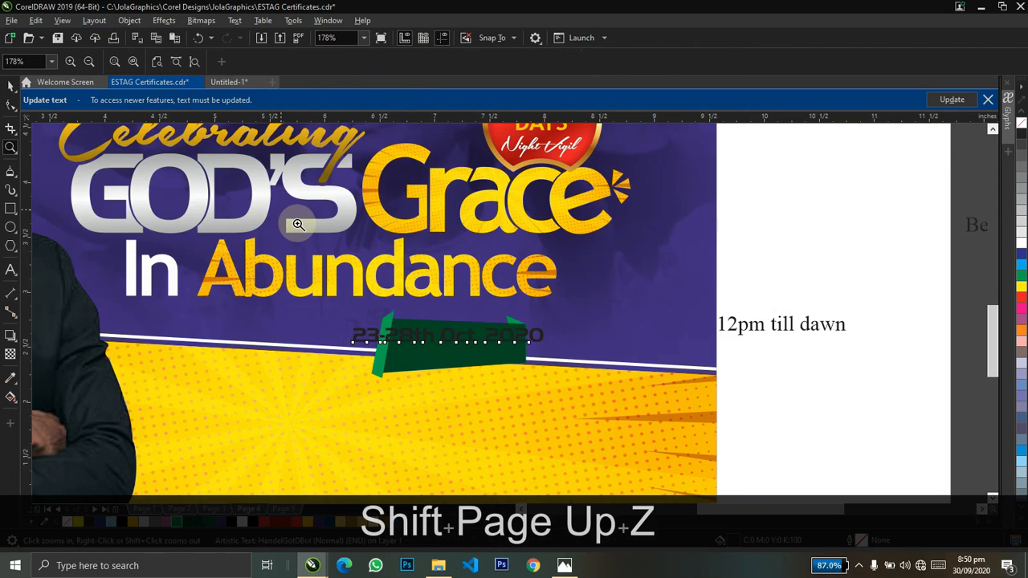
{"action": "left_click_drag", "start_coordinate": [640, 405], "coordinate": [634, 405]}
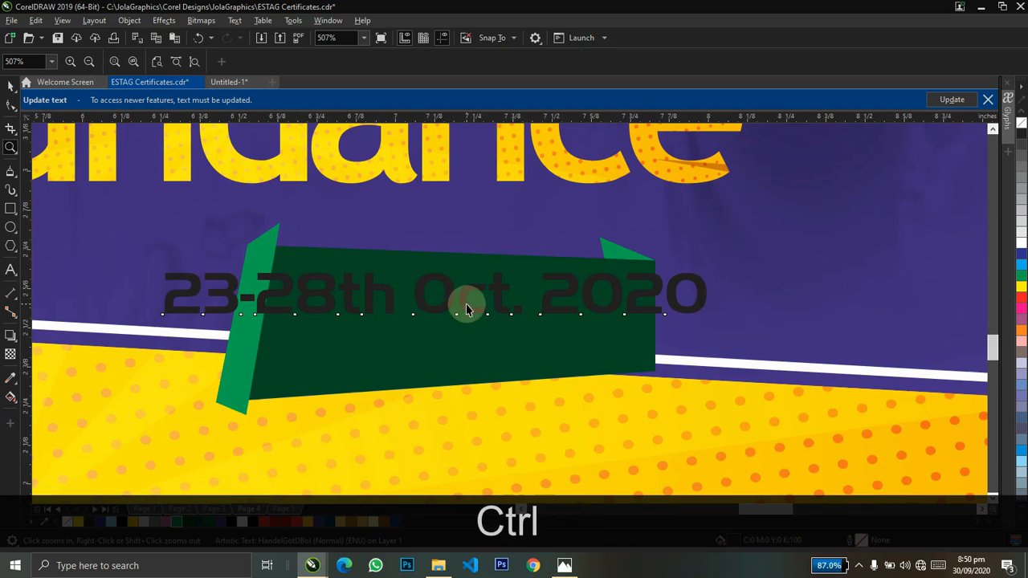
{"action": "key", "text": "ctrl+space"}
{"action": "key", "text": "Return"}
{"action": "key", "text": "ctrl+a"}
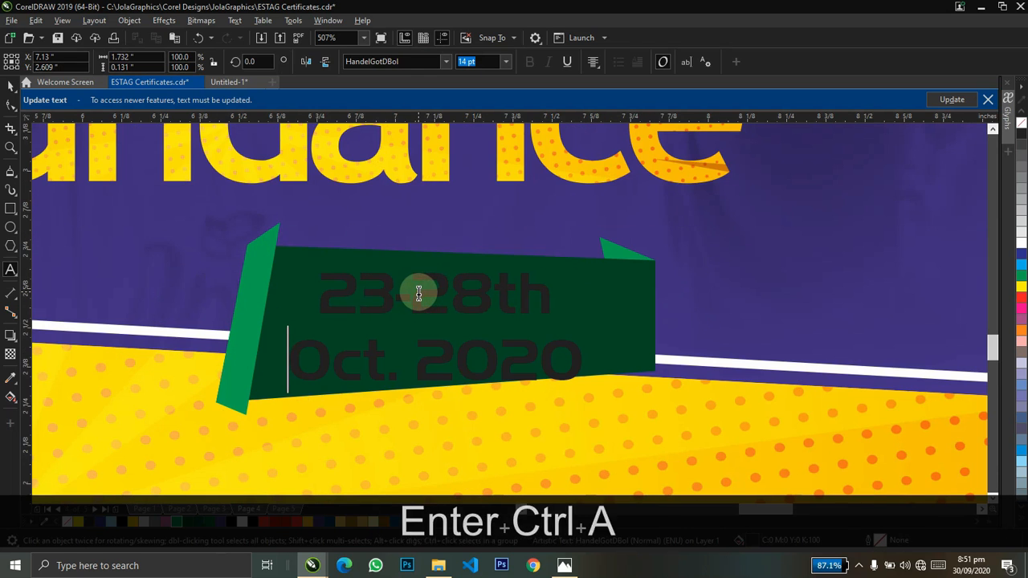
{"action": "key", "text": "ctrl+e"}
{"action": "key", "text": "ctrl+space"}
Tighten the line spacing of the two-line date text and move it vertically into place on the banner
{"action": "key", "text": "F10"}
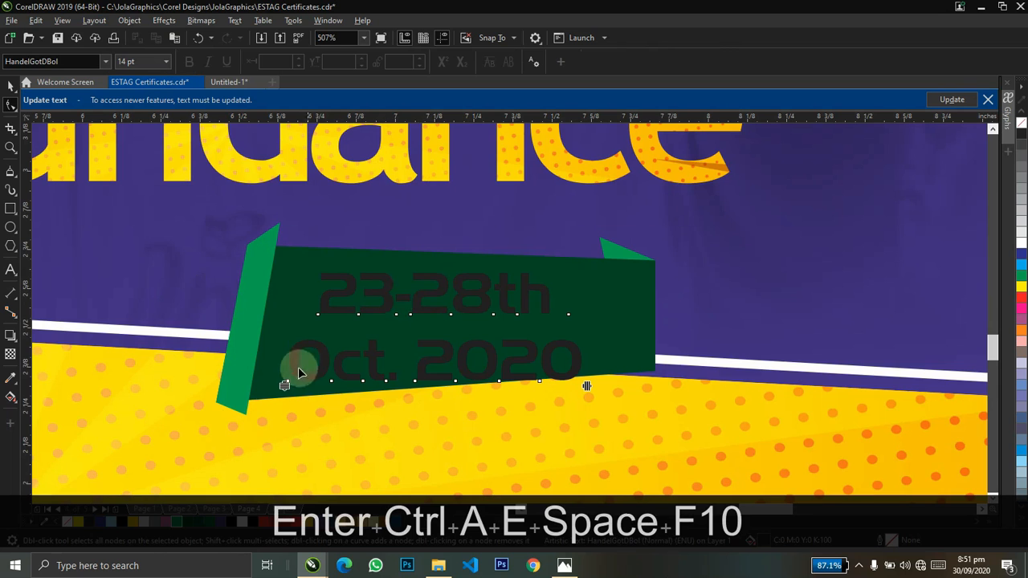
{"action": "left_click_drag", "start_coordinate": [285, 385], "coordinate": [278, 343]}
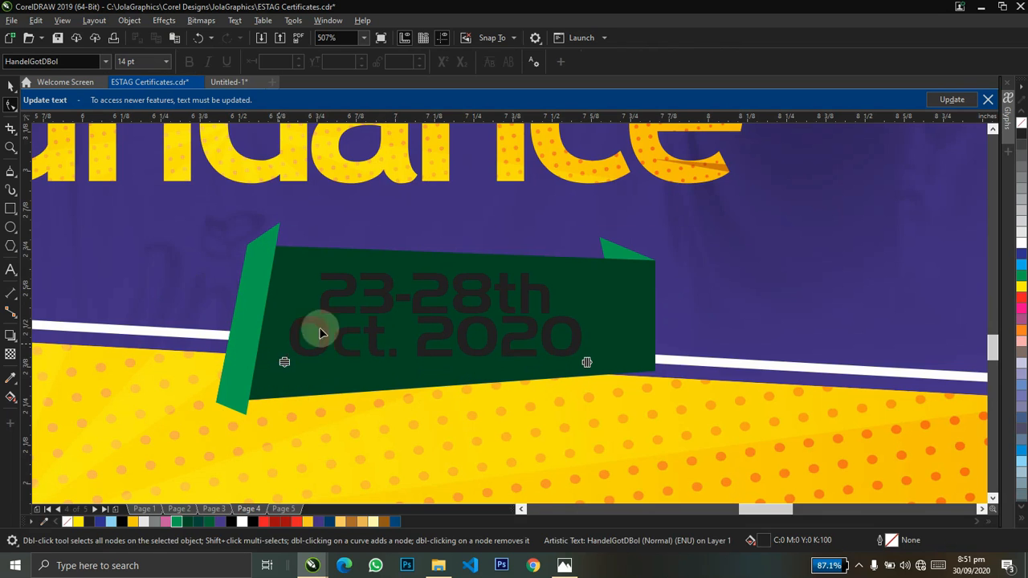
{"action": "key", "text": "ctrl+space"}
{"action": "key", "text": "shift"}
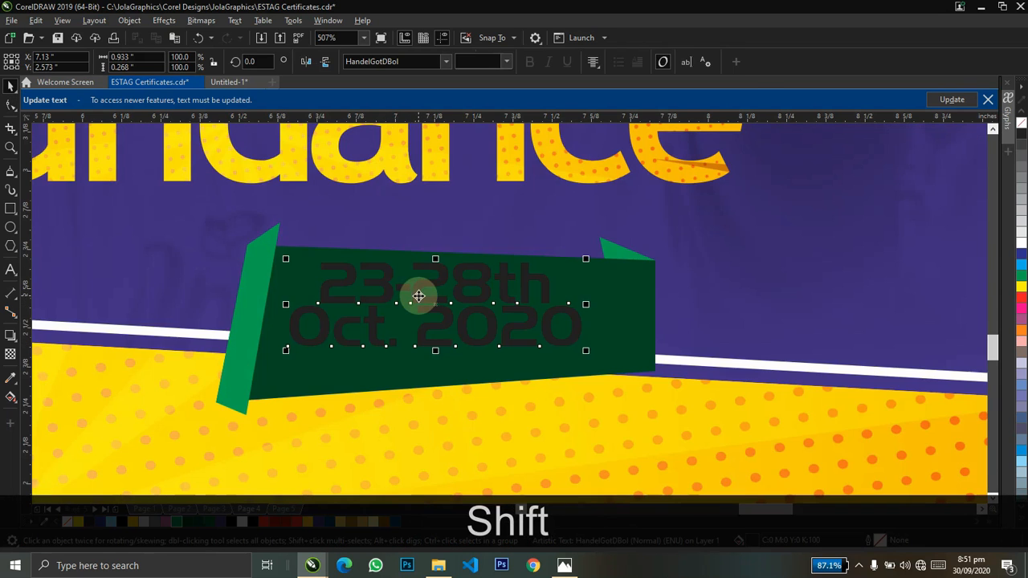
{"action": "left_click_drag", "start_coordinate": [419, 296], "coordinate": [418, 302]}
Set the font of the "12pm till dawn" text to HandelGotDBol
{"action": "key", "text": "z"}
{"action": "right_click", "coordinate": [517, 307]}
{"action": "key", "text": "ctrl+space"}
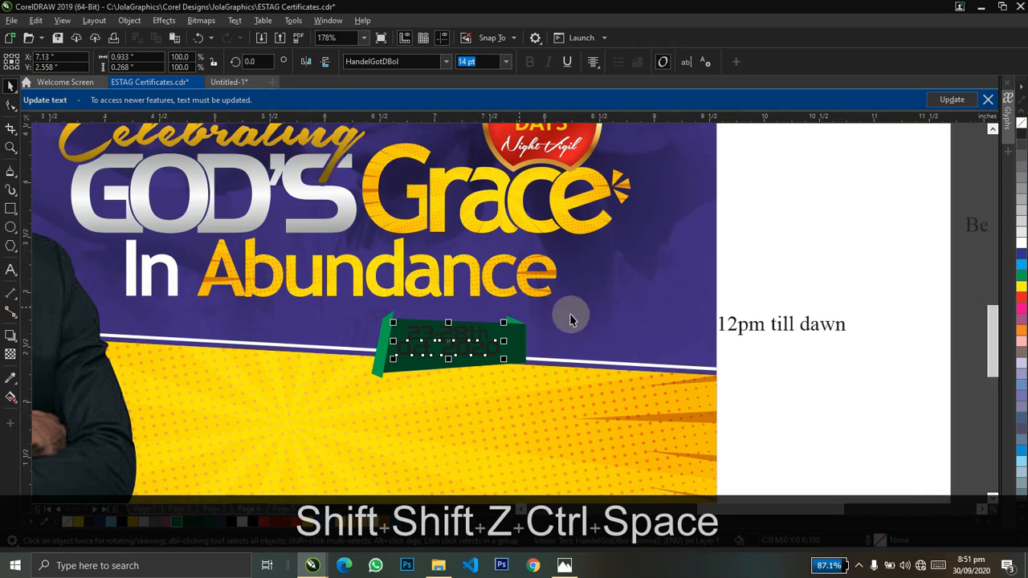
{"action": "left_click", "coordinate": [747, 333]}
{"action": "left_click", "coordinate": [377, 61]}
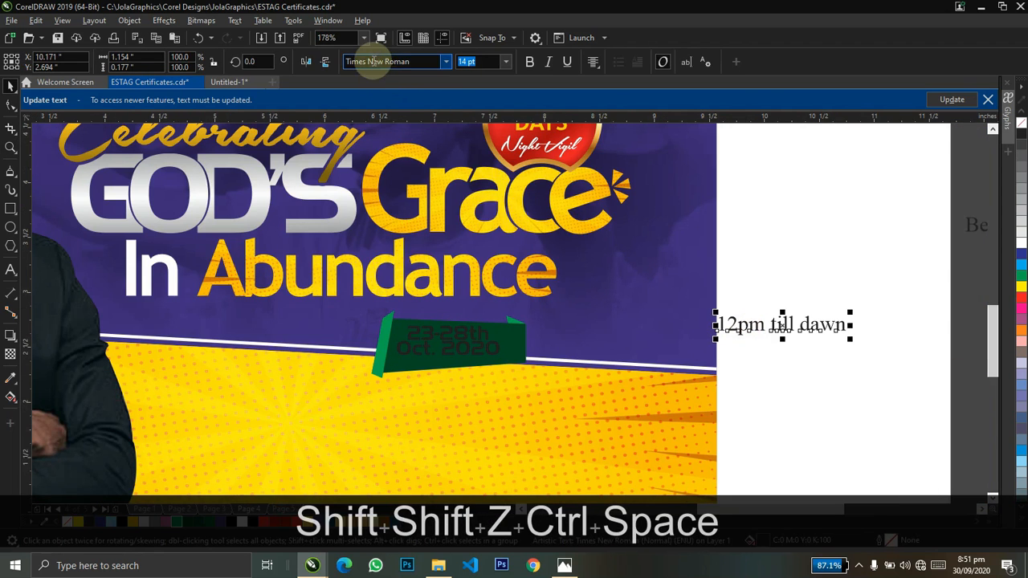
{"action": "type", "text": "HandelGotDBol"}
{"action": "key", "text": "Return"}
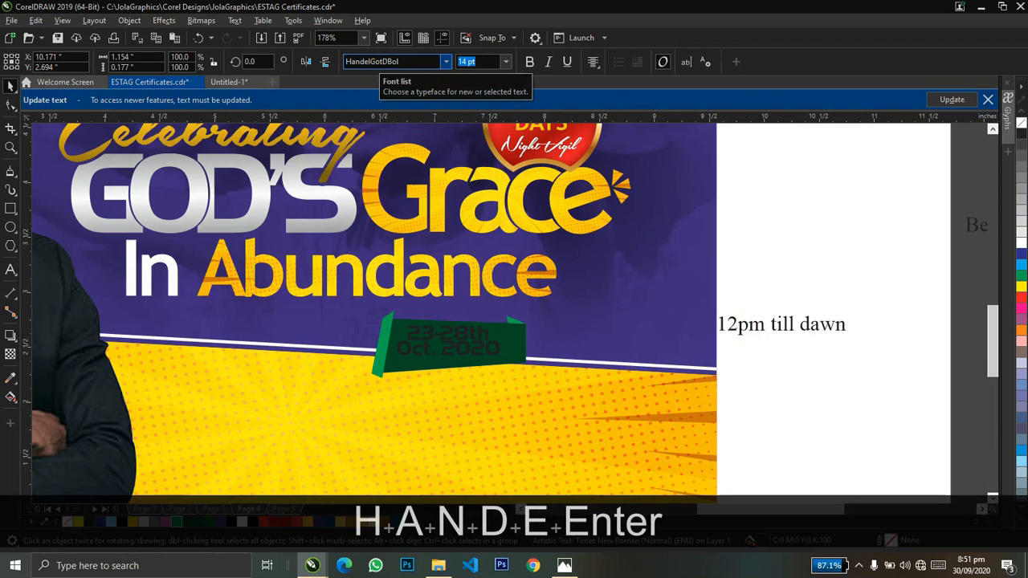
Change the "12pm till dawn" text to uppercase
{"action": "double_click", "coordinate": [800, 327]}
{"action": "key", "text": "ctrl+a"}
{"action": "key", "text": "shift+F3"}
{"action": "key", "text": "u"}
{"action": "key", "text": "Return"}
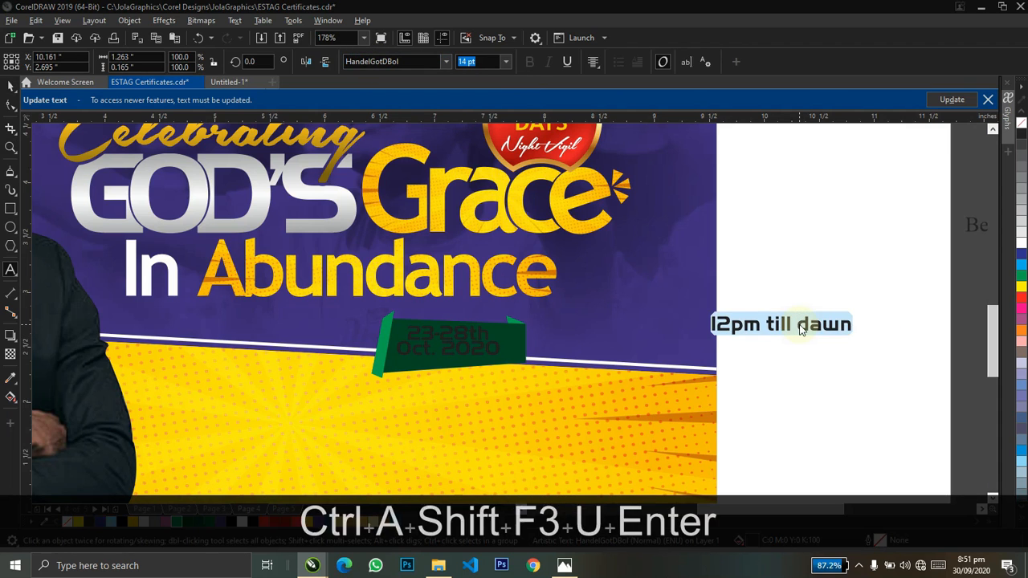
{"action": "key", "text": "ctrl+space"}
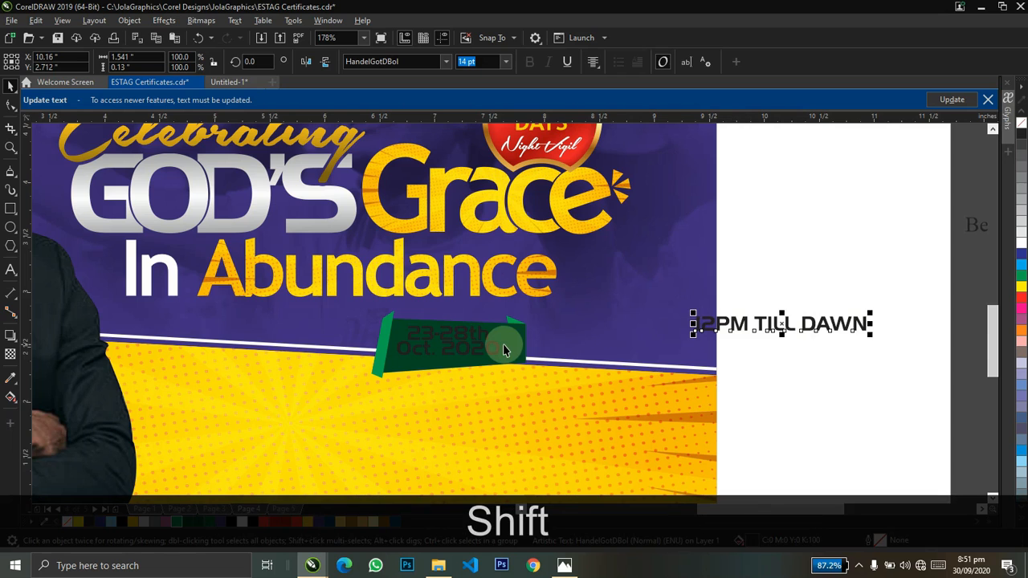
Centre "12PM TILL DAWN" horizontally with the date text, scale it down to about 10.8 pt, and bring it to the front
{"action": "key", "text": "c"}
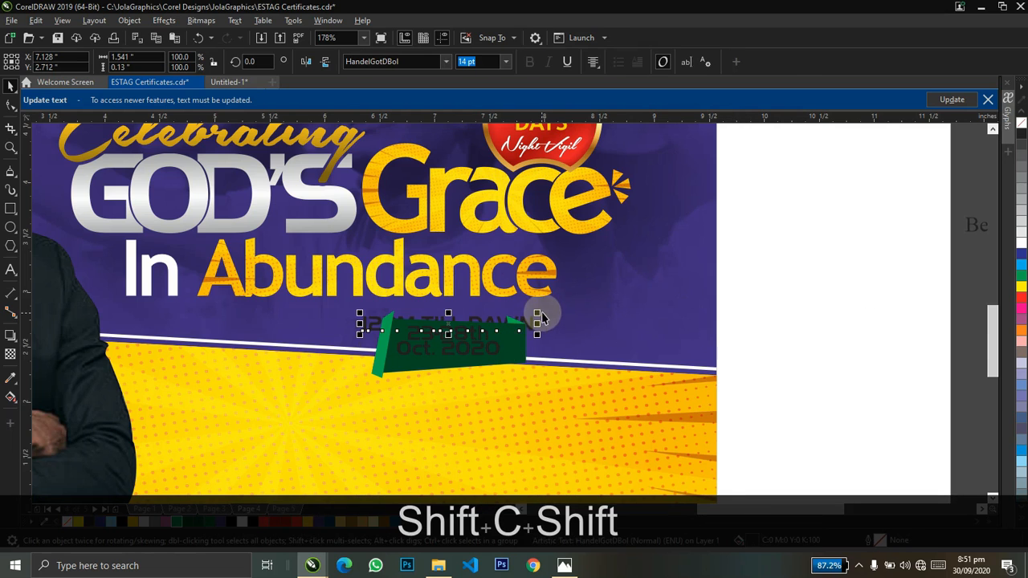
{"action": "left_click", "coordinate": [540, 317]}
{"action": "key", "text": "ctrl+shift+z"}
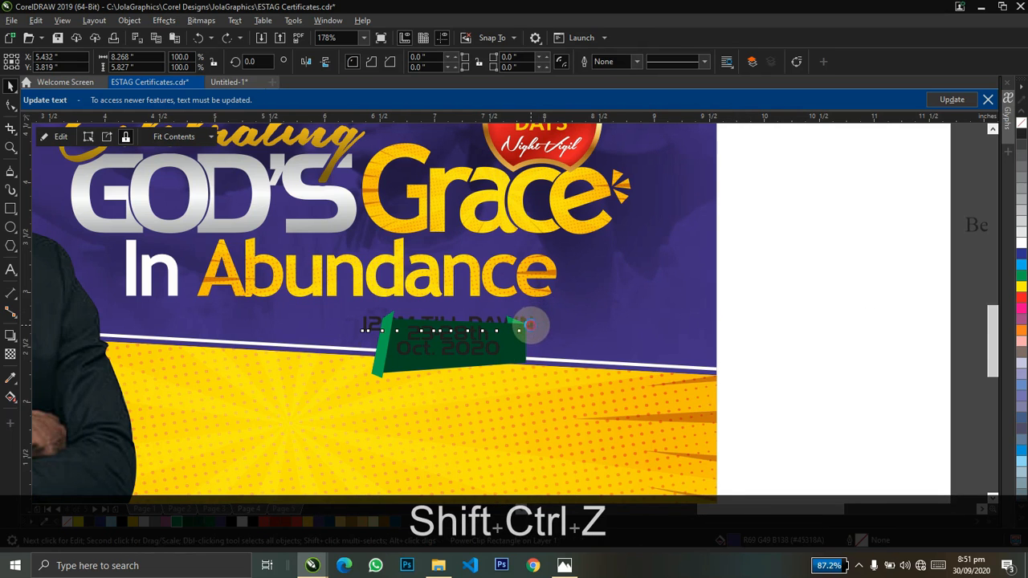
{"action": "left_click", "coordinate": [530, 322]}
{"action": "key", "text": "shift+Page_Up"}
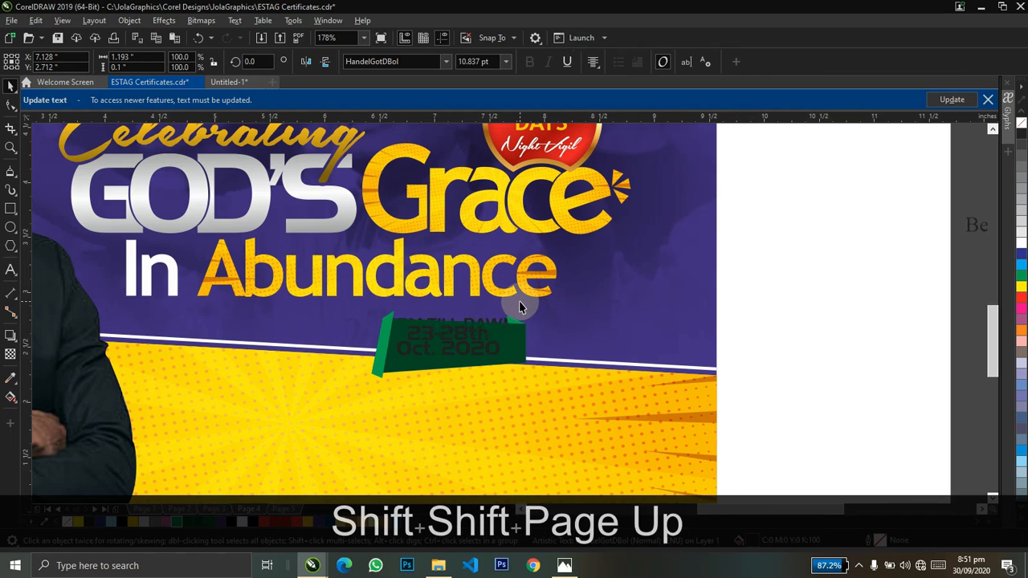
Move "12PM TILL DAWN" straight down to the lower part of the banner, keeping its wording intact
{"action": "left_click_drag", "start_coordinate": [505, 324], "coordinate": [505, 353]}
{"action": "key", "text": "shift+z"}
{"action": "left_click", "coordinate": [506, 353]}
{"action": "key", "text": "BackSpace"}
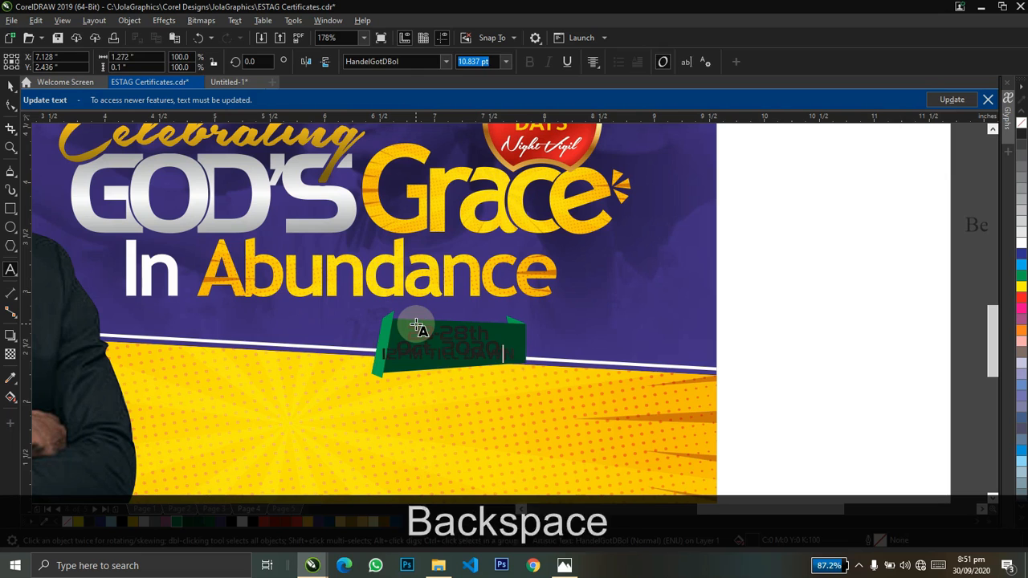
{"action": "key", "text": "ctrl+space"}
Move the two-line date text up slightly on the banner and fill it white
{"action": "key", "text": "z"}
{"action": "left_click_drag", "start_coordinate": [324, 286], "coordinate": [673, 473]}
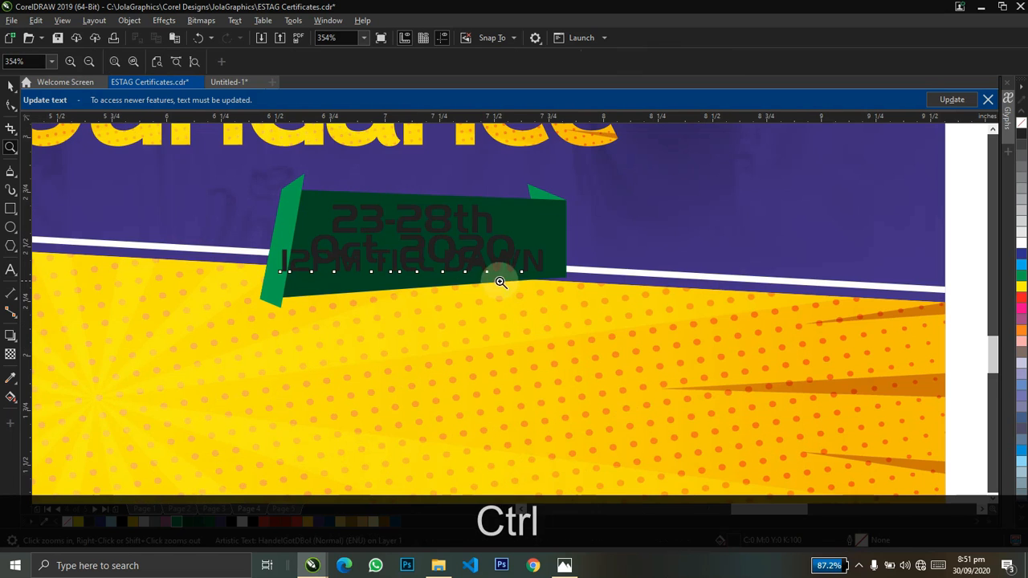
{"action": "key", "text": "ctrl+space"}
{"action": "left_click", "coordinate": [416, 241]}
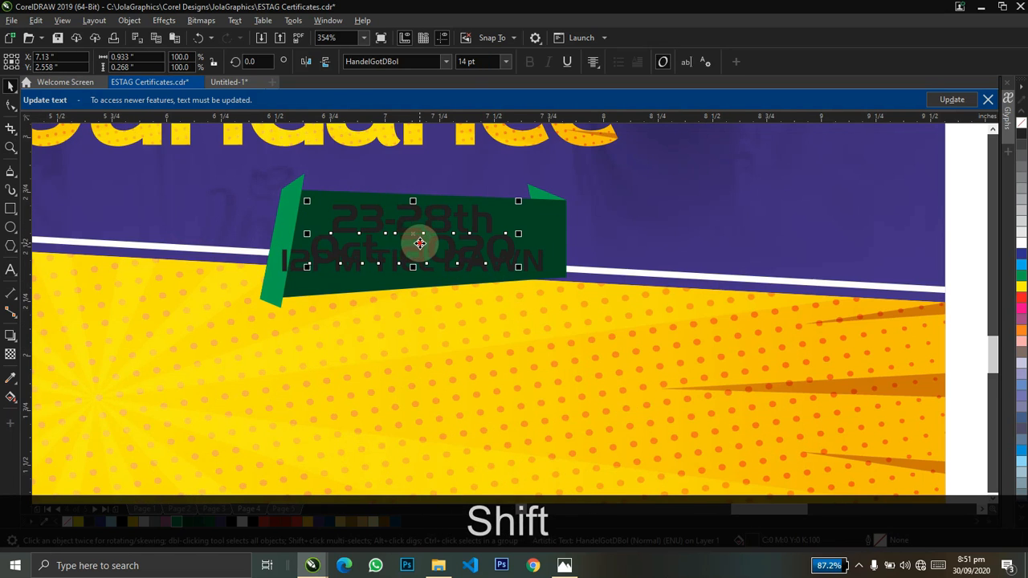
{"action": "left_click_drag", "start_coordinate": [419, 243], "coordinate": [419, 240]}
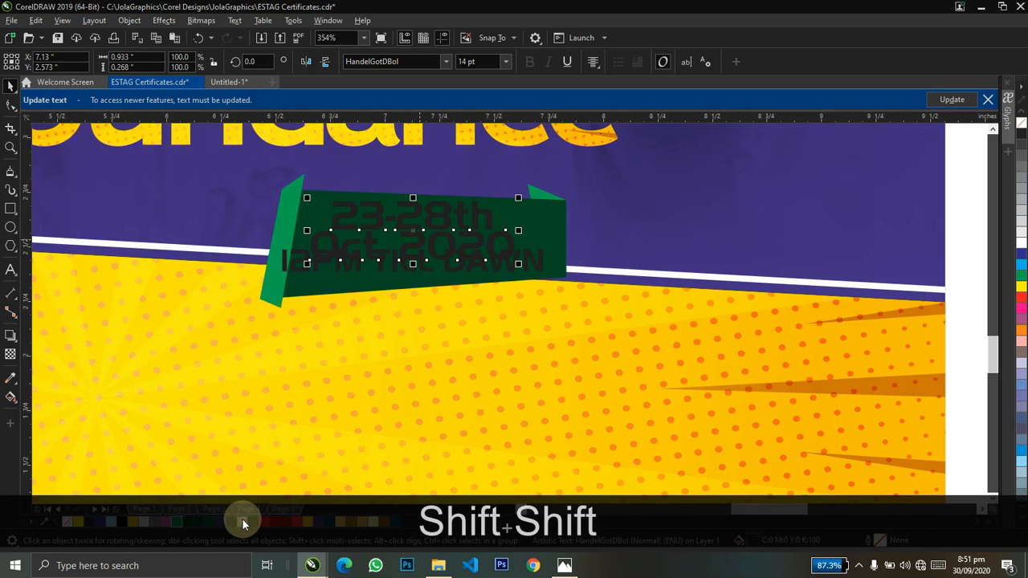
Group the three green ribbon banner pieces and stretch the group about its centre to about 1.459 × 0.711 in
{"action": "key", "text": "z"}
{"action": "left_click_drag", "start_coordinate": [213, 193], "coordinate": [685, 319]}
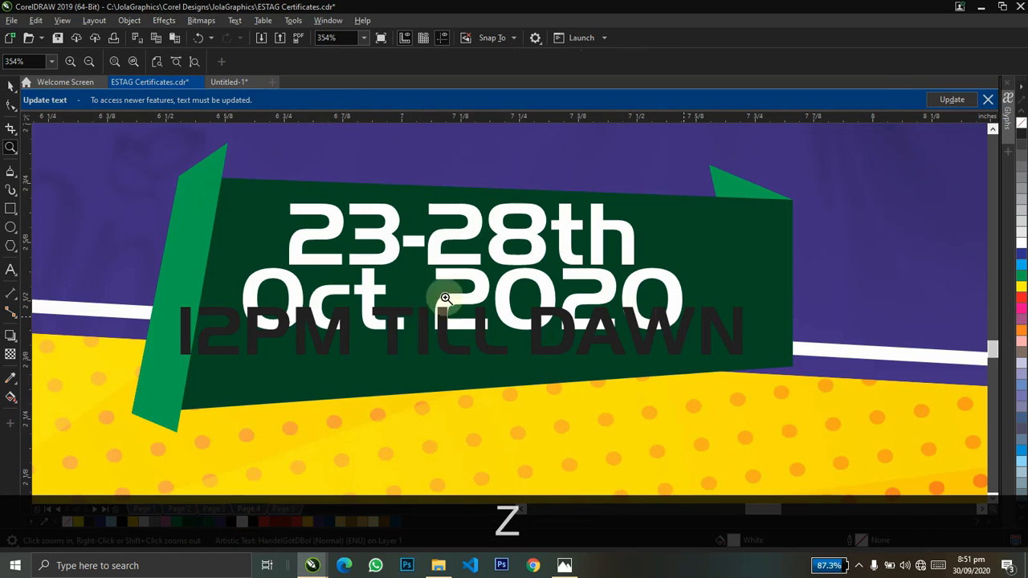
{"action": "key", "text": "ctrl+space"}
{"action": "left_click_drag", "start_coordinate": [320, 389], "coordinate": [319, 399]}
{"action": "key", "text": "ctrl+z"}
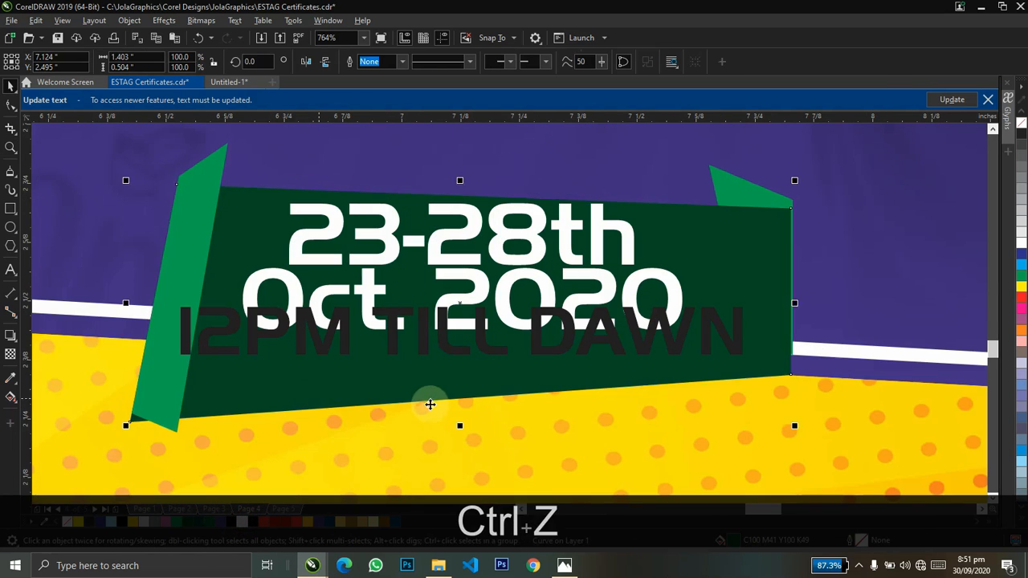
{"action": "left_click", "coordinate": [157, 408], "text": "shift"}
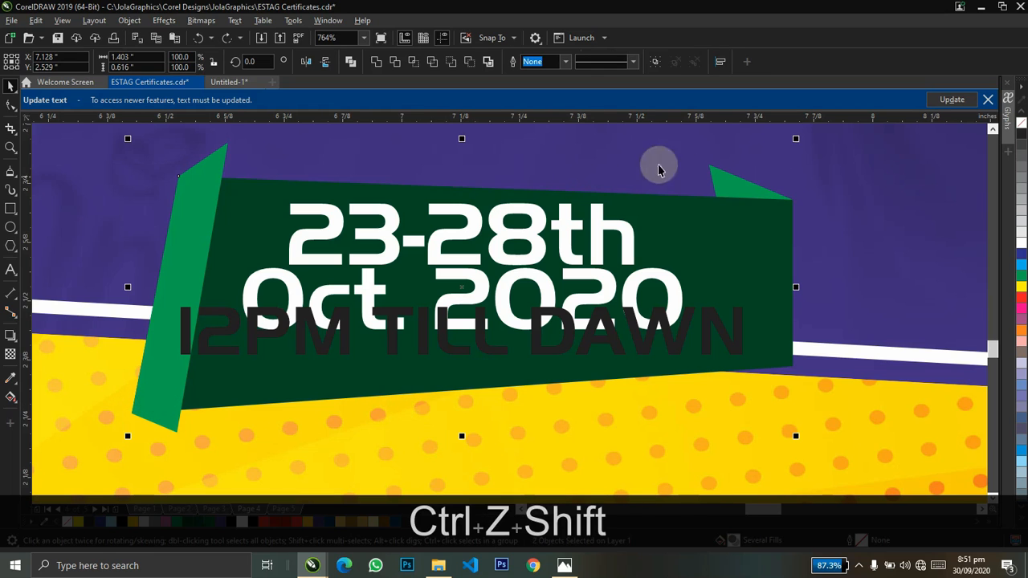
{"action": "left_click", "coordinate": [715, 179], "text": "shift"}
{"action": "key", "text": "ctrl+g"}
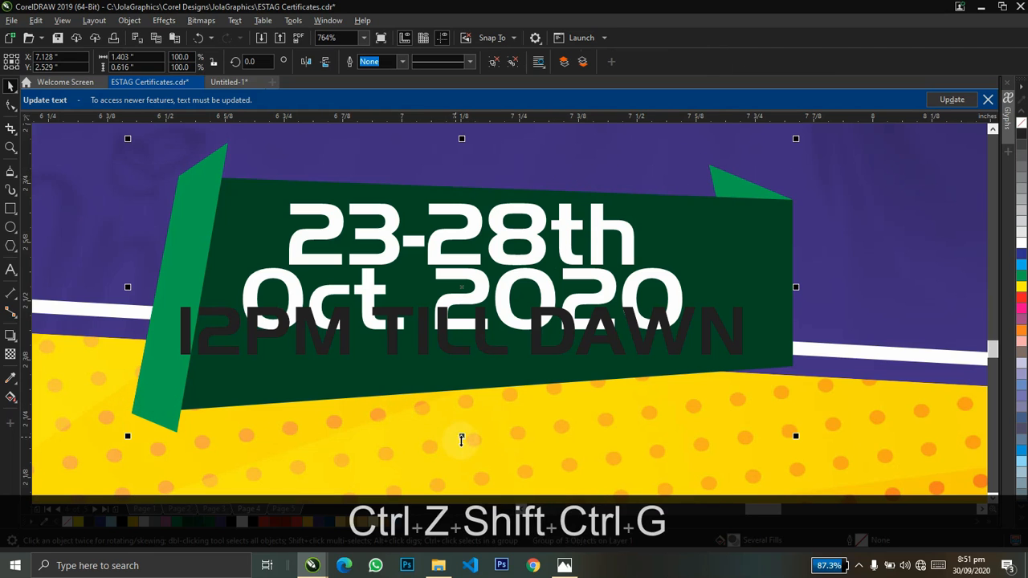
{"action": "left_click_drag", "start_coordinate": [462, 436], "coordinate": [463, 459]}
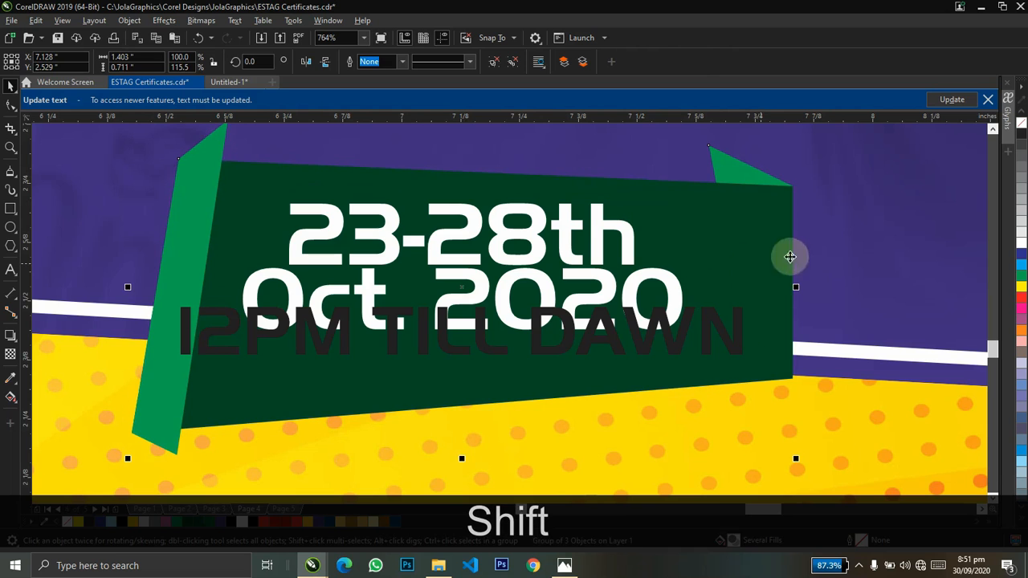
{"action": "left_click_drag", "start_coordinate": [797, 287], "coordinate": [809, 287]}
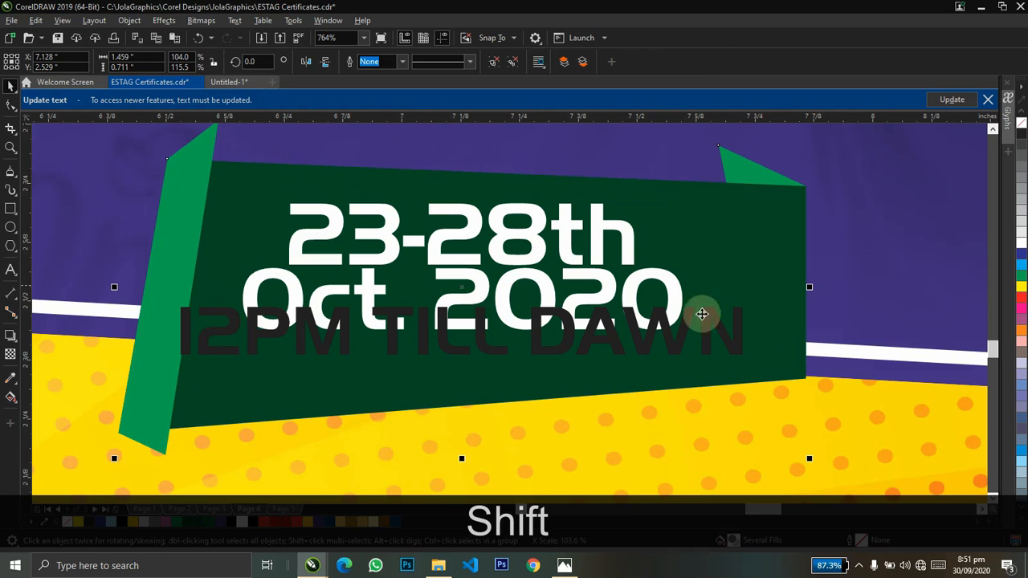
Move the date text up and "12PM TILL DAWN" down on the banner so the lines no longer overlap
{"action": "left_click", "coordinate": [670, 347]}
{"action": "left_click", "coordinate": [649, 315], "text": "shift"}
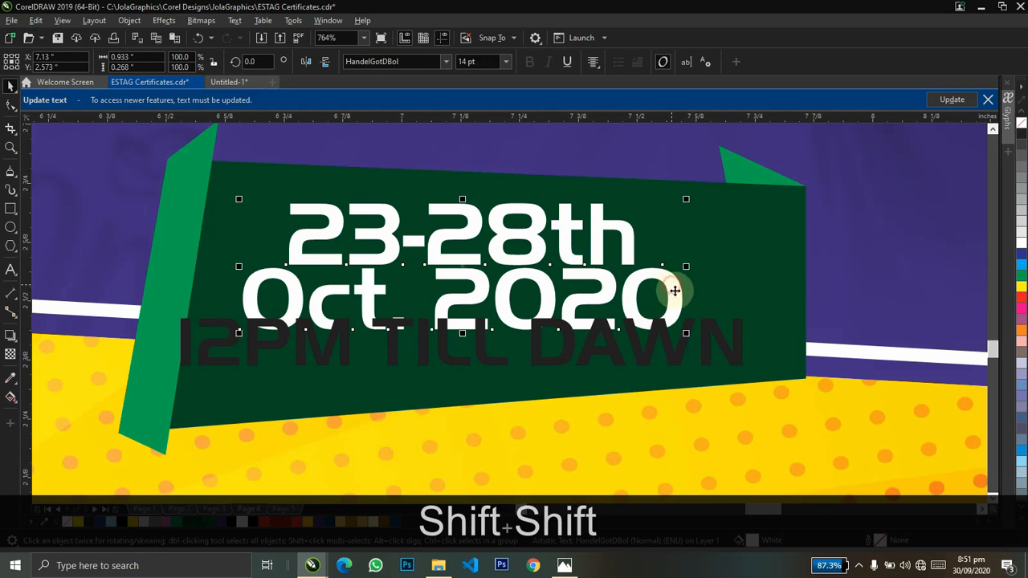
{"action": "left_click_drag", "start_coordinate": [666, 287], "coordinate": [676, 278]}
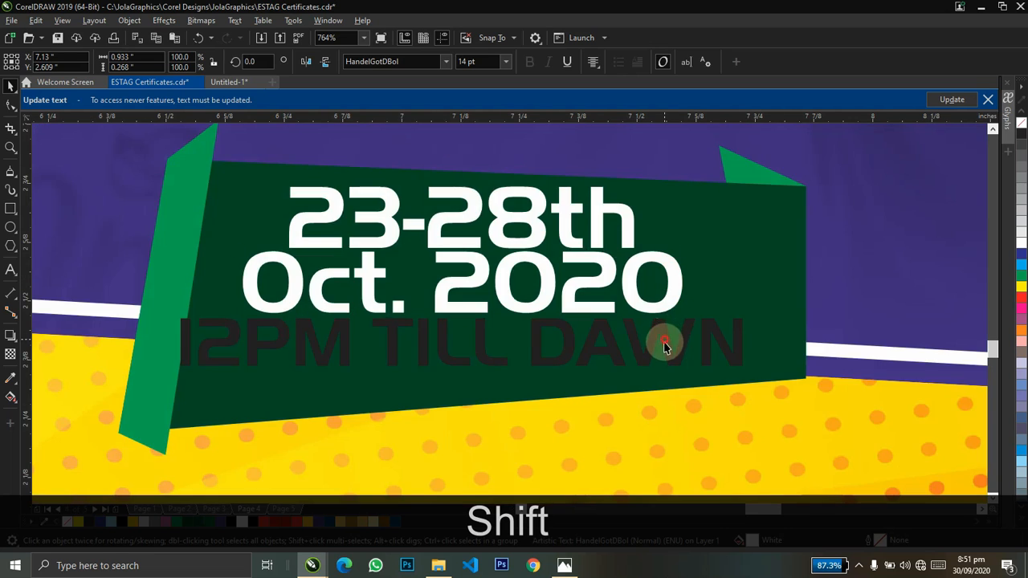
{"action": "left_click_drag", "start_coordinate": [666, 341], "coordinate": [666, 353]}
Scale "12PM TILL DAWN" down to about 9.3 pt and centre it horizontally with the date text
{"action": "left_click_drag", "start_coordinate": [750, 323], "coordinate": [710, 315]}
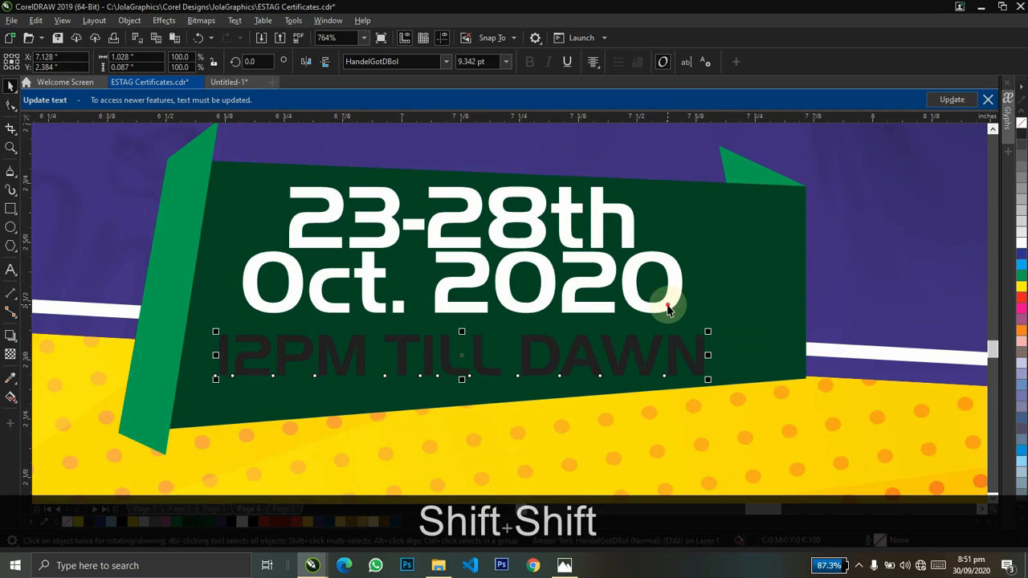
{"action": "left_click", "coordinate": [667, 301], "text": "shift"}
{"action": "key", "text": "c"}
{"action": "left_click", "coordinate": [668, 300], "text": "shift"}
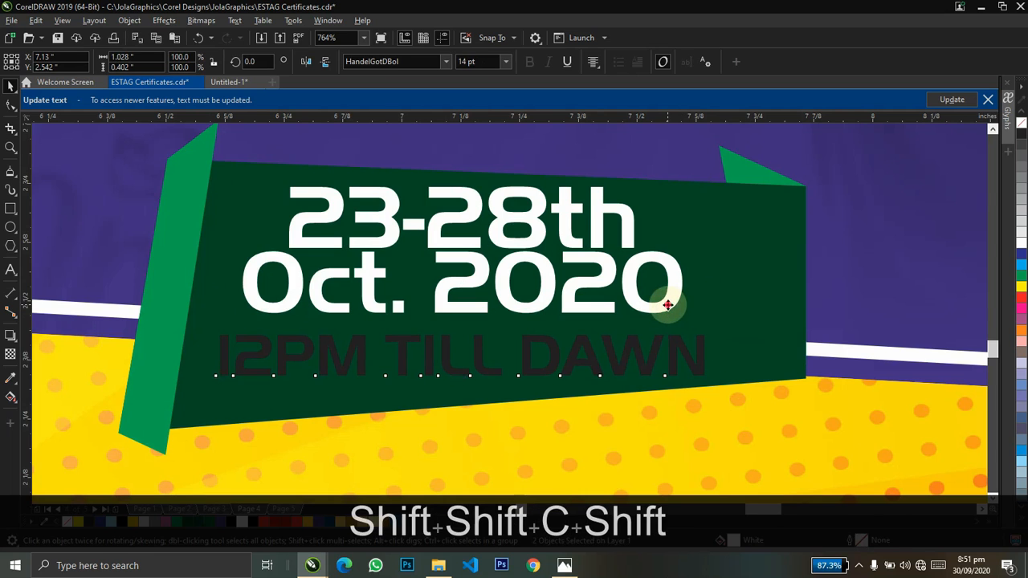
Fill "12PM TILL DAWN" with golden yellow (#FFC917) and nudge it closer beneath the date text
{"action": "left_click", "coordinate": [306, 523]}
{"action": "key", "text": "Up"}
{"action": "key", "text": "ctrl+Down"}
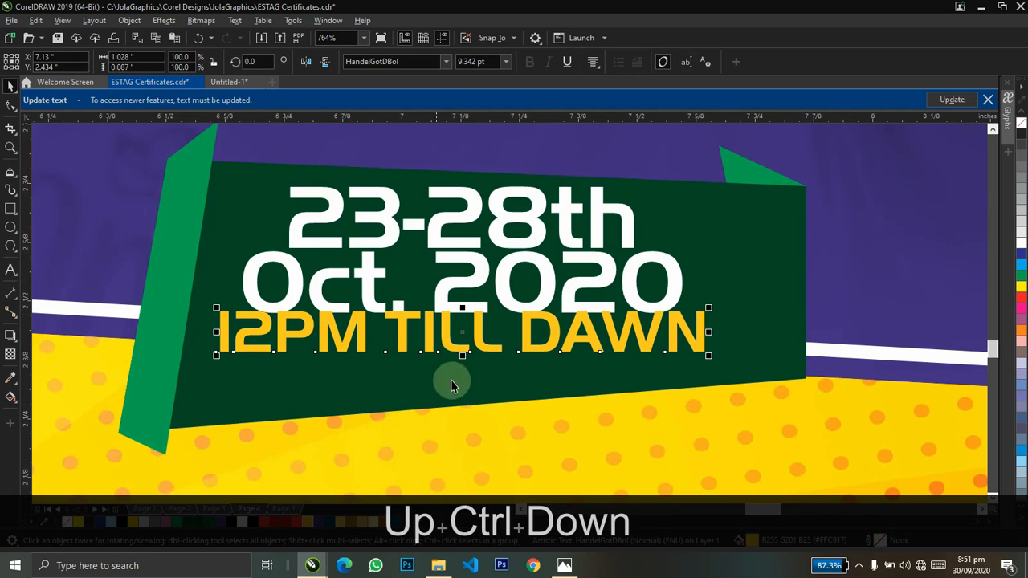
Group the date and time texts and centre the group vertically on the green banner
{"action": "left_click", "coordinate": [445, 310], "text": "shift"}
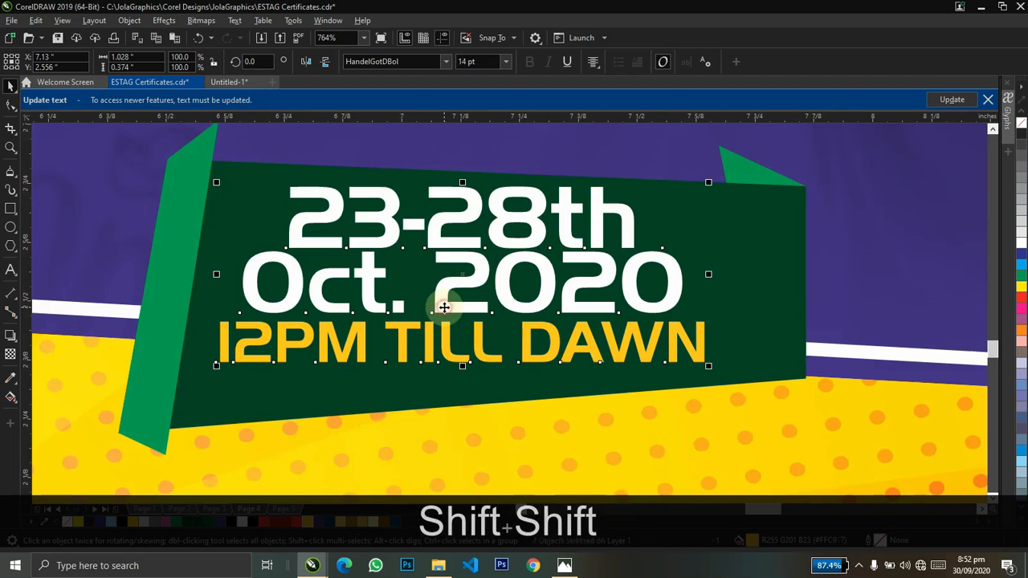
{"action": "key", "text": "ctrl+g"}
{"action": "key", "text": "shift+e"}
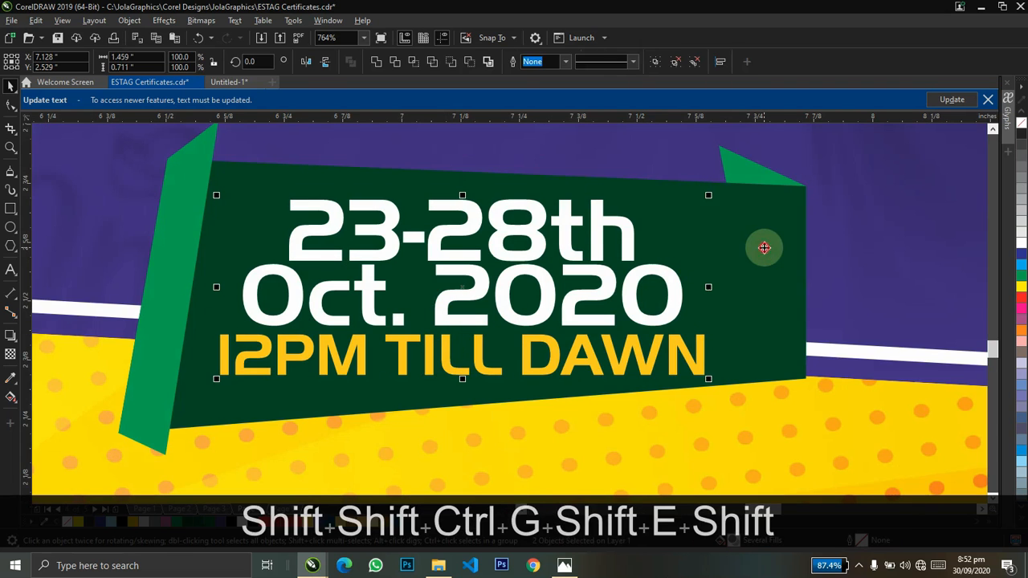
Skew the grouped date and time text to about 2.2° to follow the banner's slope, and enlarge it to about 1.071 in wide
{"action": "left_click_drag", "start_coordinate": [670, 298], "coordinate": [722, 278]}
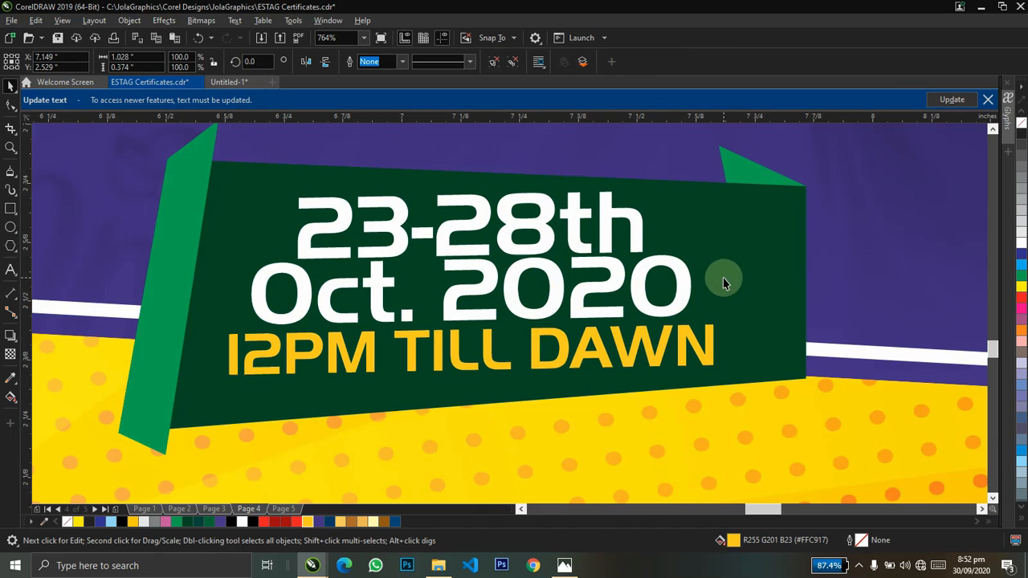
{"action": "left_click", "coordinate": [755, 263]}
{"action": "left_click", "coordinate": [678, 305]}
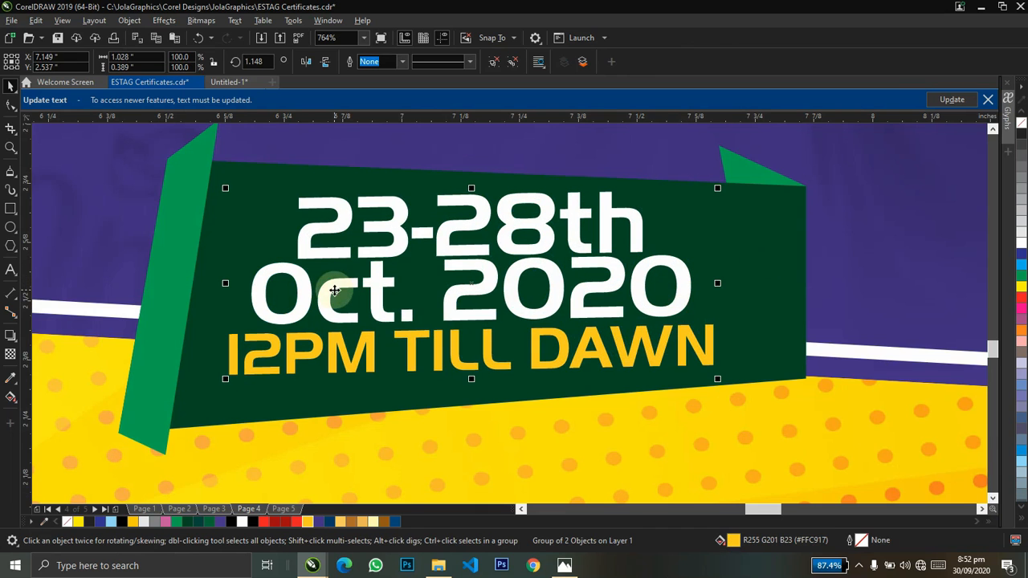
{"action": "left_click", "coordinate": [333, 291]}
{"action": "left_click_drag", "start_coordinate": [226, 285], "coordinate": [227, 295]}
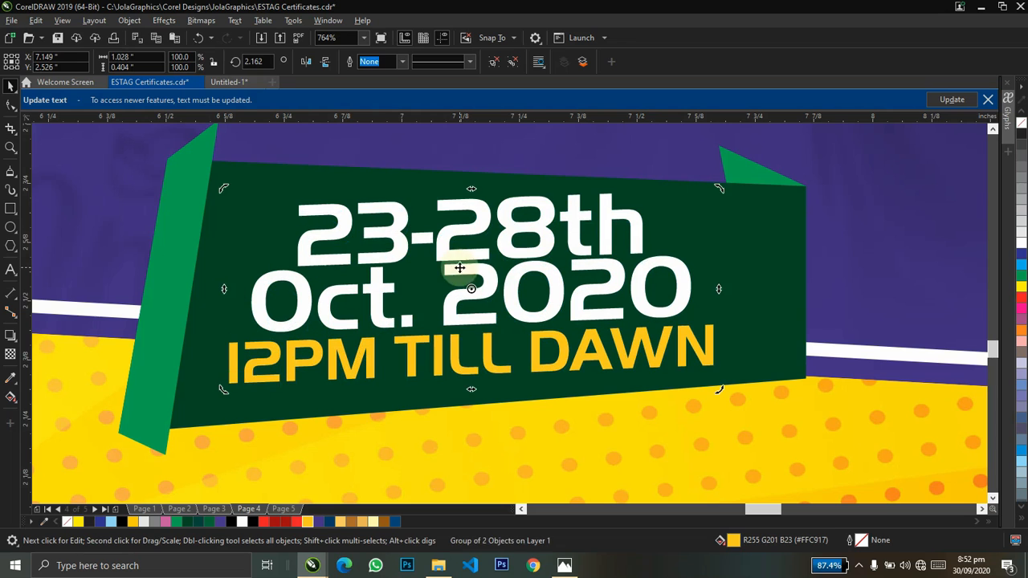
{"action": "left_click", "coordinate": [363, 320]}
{"action": "left_click_drag", "start_coordinate": [717, 190], "coordinate": [729, 188]}
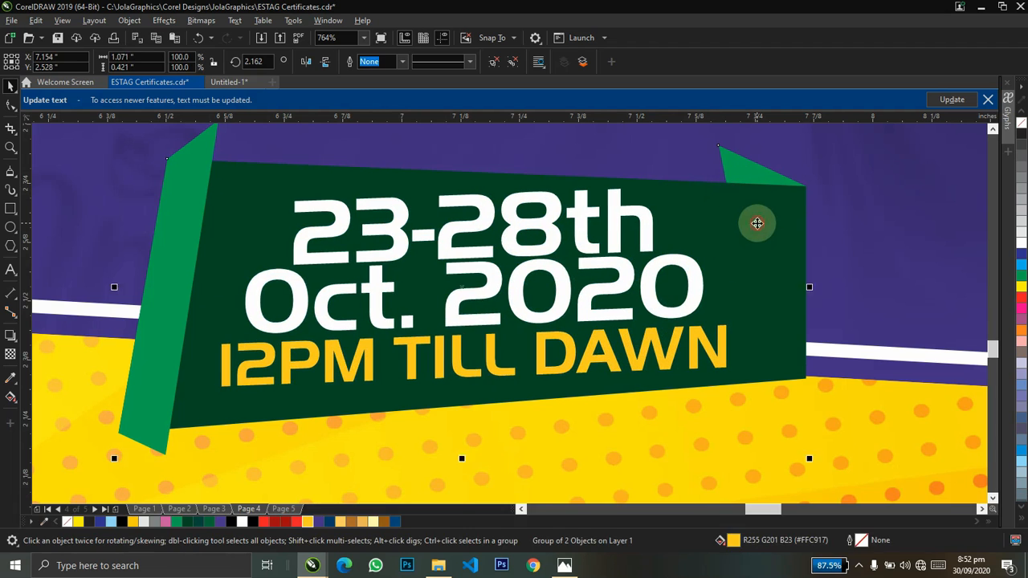
Group the ribbon banner together with its date and time text
{"action": "key", "text": "z"}
{"action": "scroll", "coordinate": [757, 223], "scroll_direction": "down", "scroll_amount": 4}
{"action": "key", "text": "ctrl+space"}
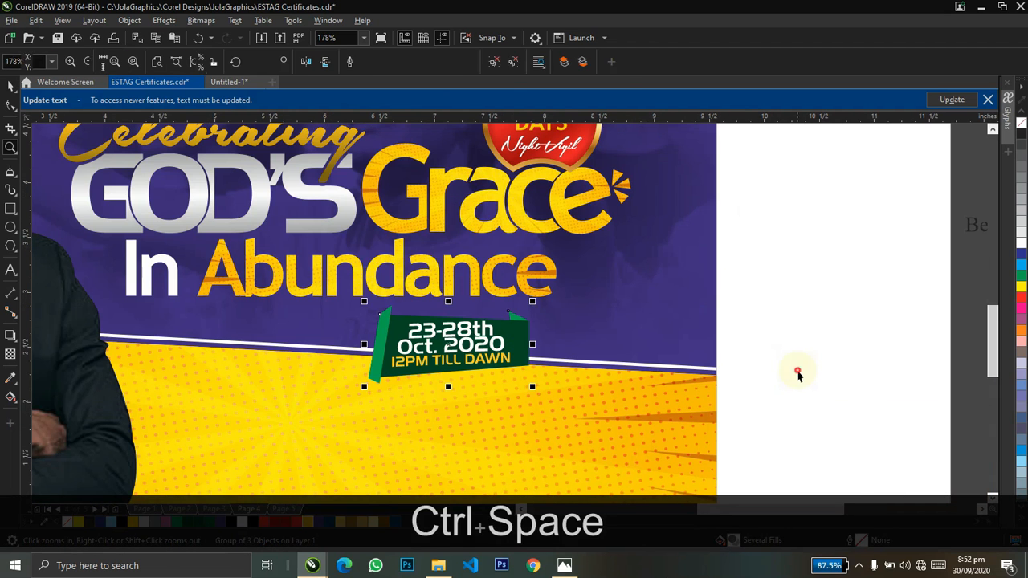
{"action": "key", "text": "F5"}
{"action": "key", "text": "F4"}
{"action": "key", "text": "F4"}
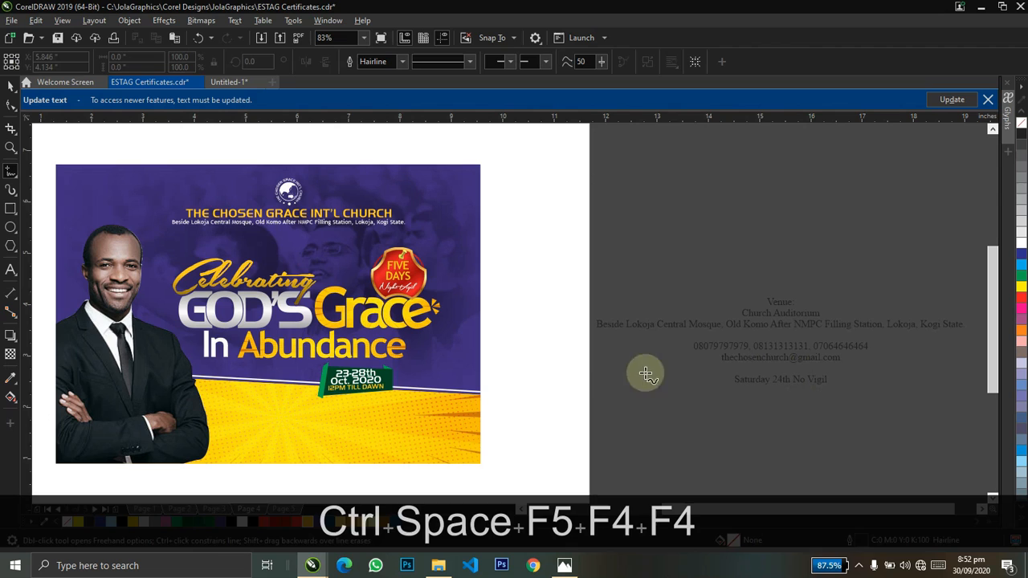
{"action": "key", "text": "space"}
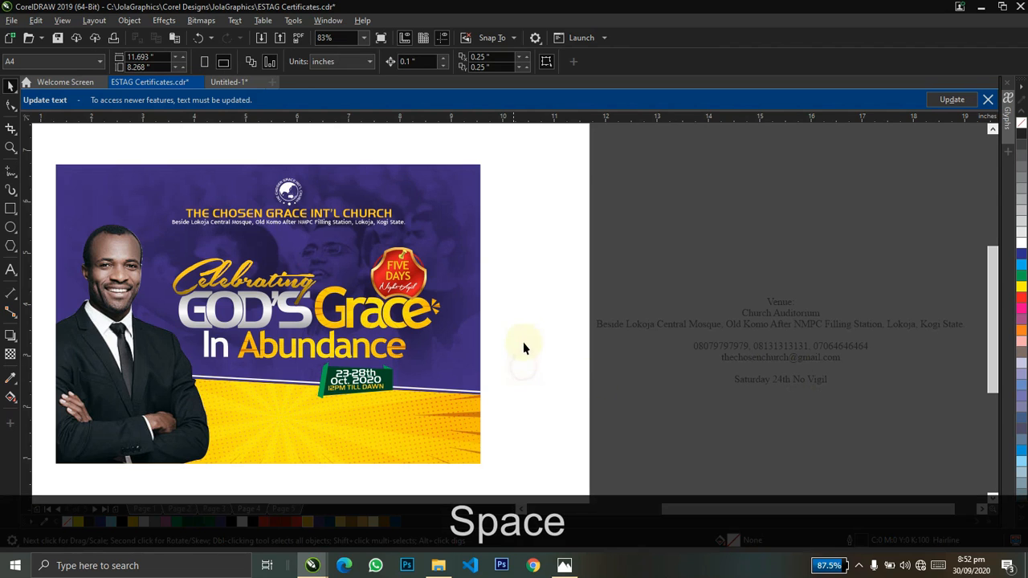
{"action": "left_click_drag", "start_coordinate": [299, 432], "coordinate": [302, 431]}
{"action": "key", "text": "ctrl+g"}
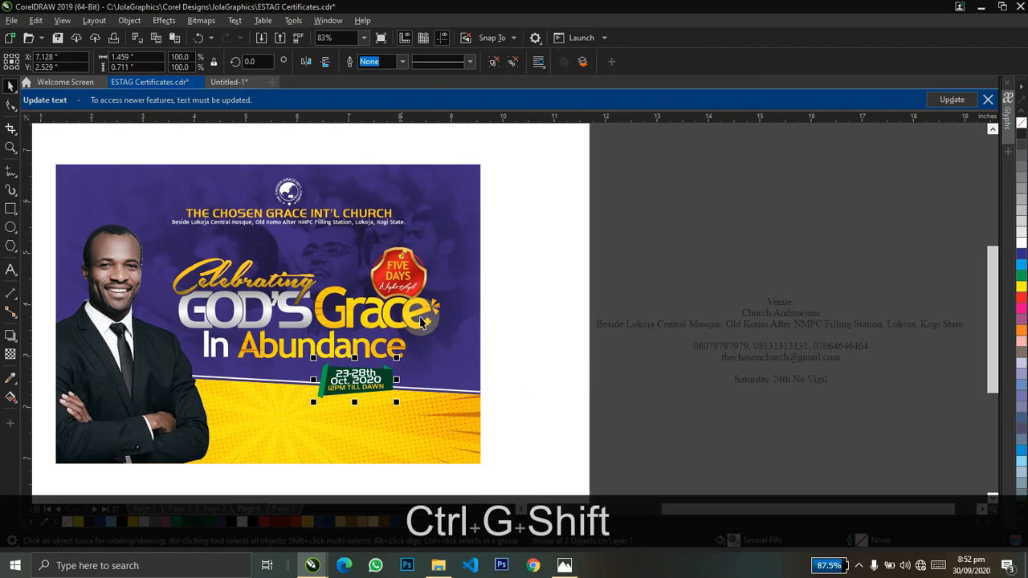
Right-align the grouped banner with the word "Grace" and enlarge the banner to about 108.6%
{"action": "left_click", "coordinate": [416, 324], "text": "shift"}
{"action": "key", "text": "r"}
{"action": "left_click", "coordinate": [416, 322], "text": "shift"}
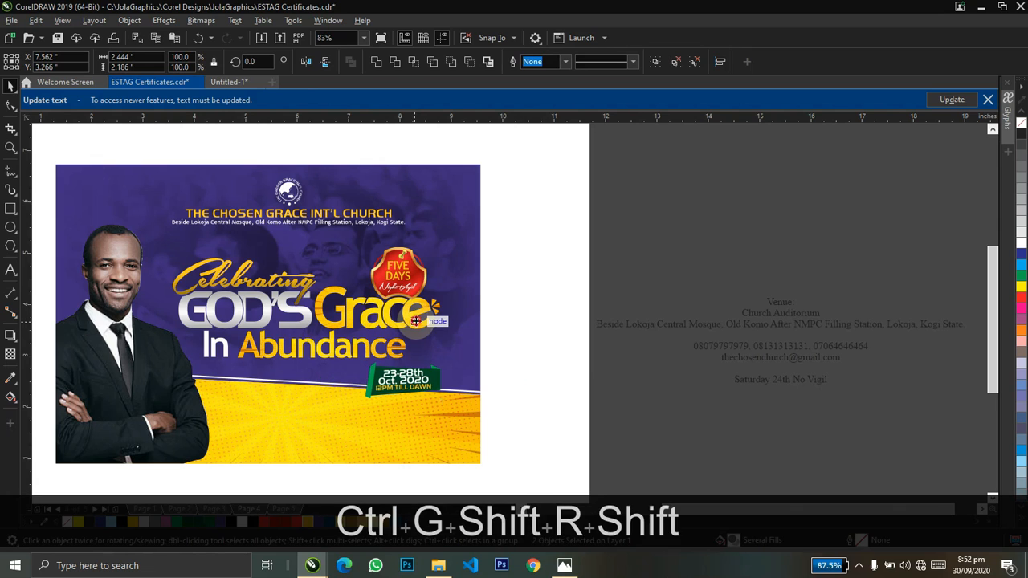
{"action": "left_click_drag", "start_coordinate": [360, 403], "coordinate": [352, 407]}
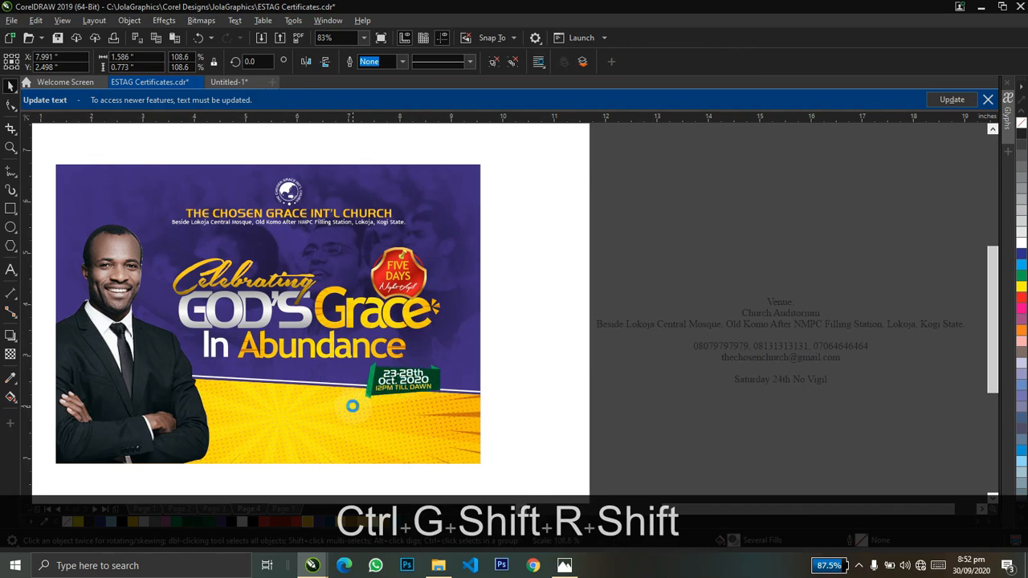
{"action": "left_click", "coordinate": [542, 348]}
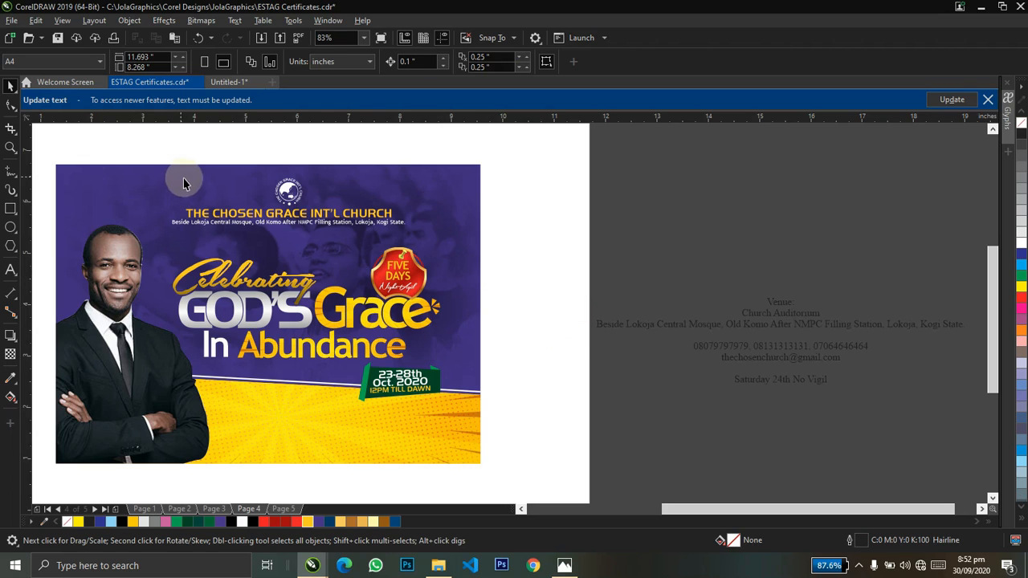
Delete the "Venue" text and move "Church Auditorium" and the address line onto the flyer's yellow area
{"action": "left_click", "coordinate": [776, 300]}
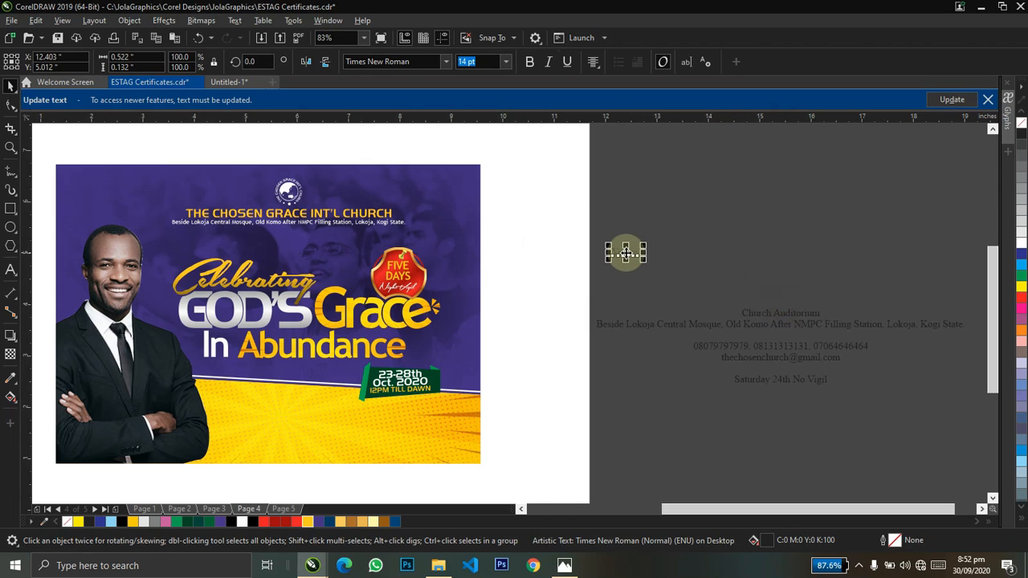
{"action": "key", "text": "Delete"}
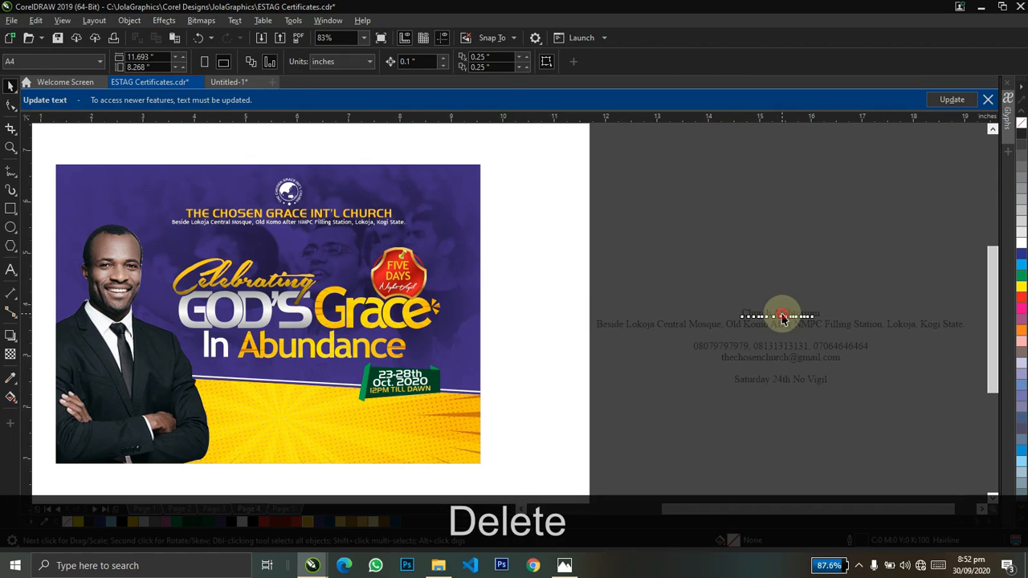
{"action": "left_click", "coordinate": [783, 316]}
{"action": "left_click", "coordinate": [801, 323], "text": "shift"}
{"action": "left_click_drag", "start_coordinate": [800, 324], "coordinate": [449, 410]}
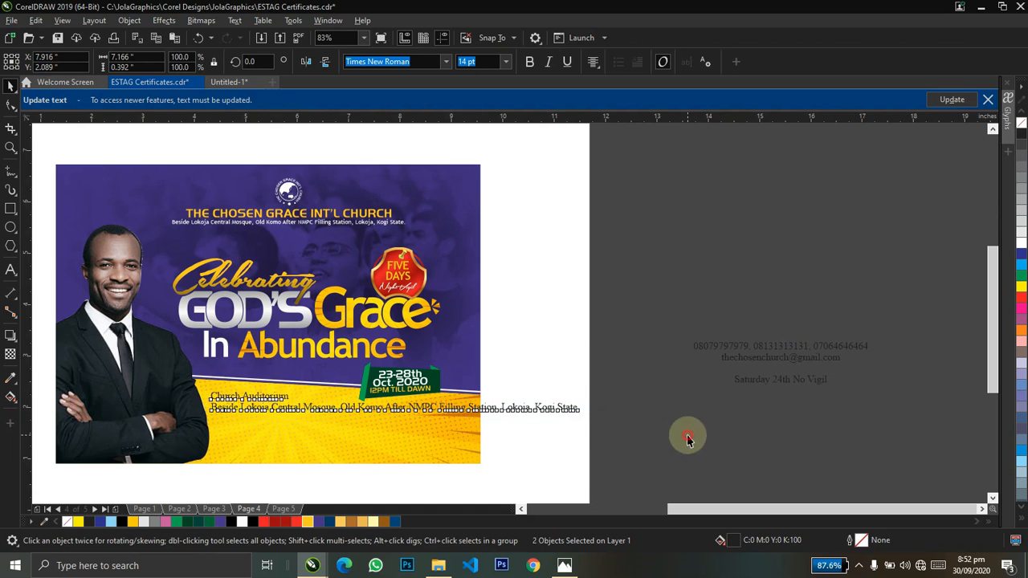
Break the church address into two lines before "After" and left-align its text
{"action": "key", "text": "z"}
{"action": "left_click_drag", "start_coordinate": [126, 356], "coordinate": [615, 464]}
{"action": "key", "text": "ctrl+space"}
{"action": "double_click", "coordinate": [456, 313]}
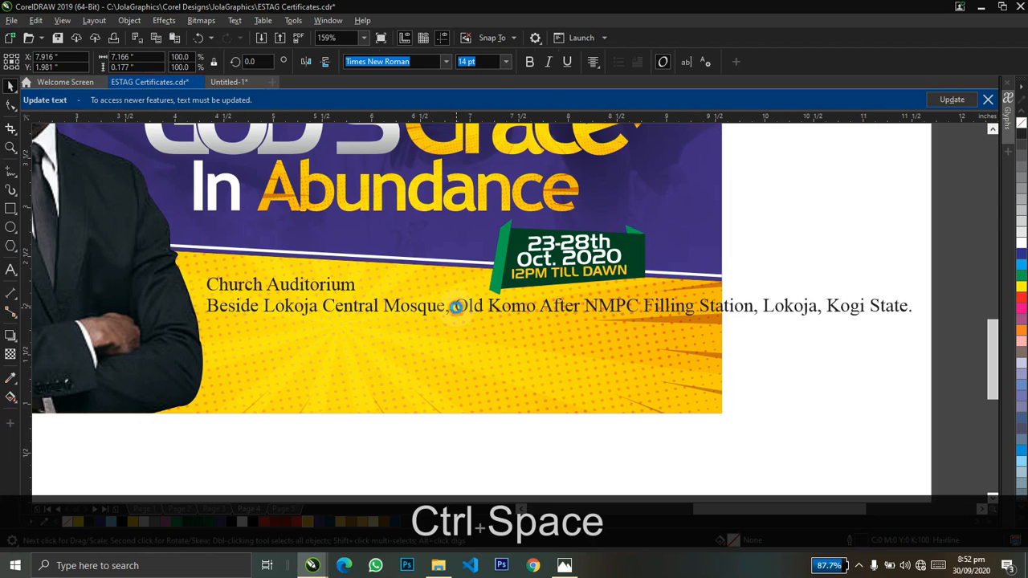
{"action": "key", "text": "ctrl+Right"}
{"action": "key", "text": "ctrl+Right"}
{"action": "key", "text": "Return"}
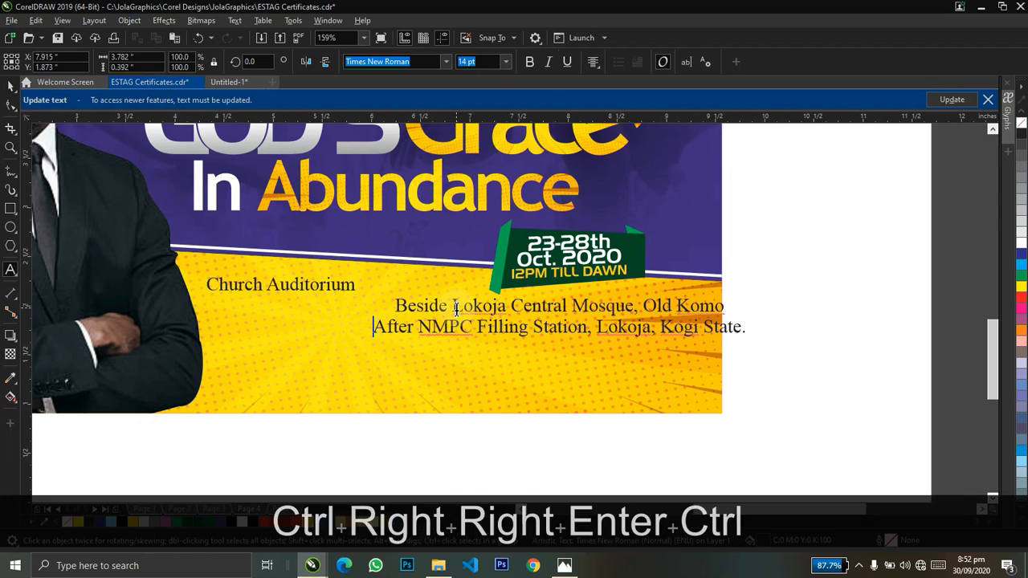
{"action": "key", "text": "ctrl+a"}
{"action": "key", "text": "ctrl+l"}
{"action": "key", "text": "ctrl+space"}
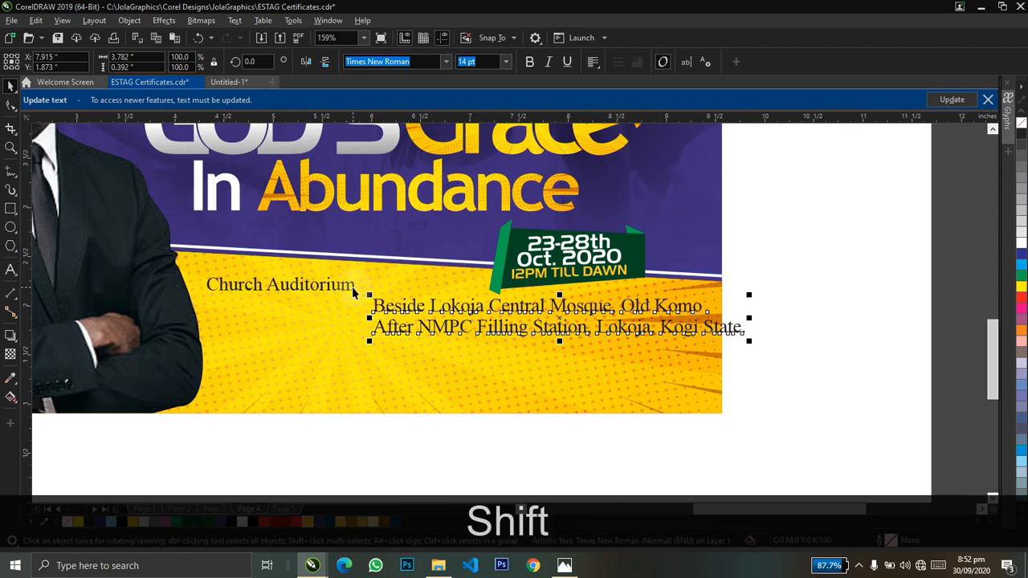
Align the left edges of "Church Auditorium" and the address, and change "Church Auditorium" to uppercase
{"action": "left_click", "coordinate": [351, 286], "text": "shift"}
{"action": "key", "text": "l"}
{"action": "key", "text": "ctrl+a"}
{"action": "key", "text": "shift+F3"}
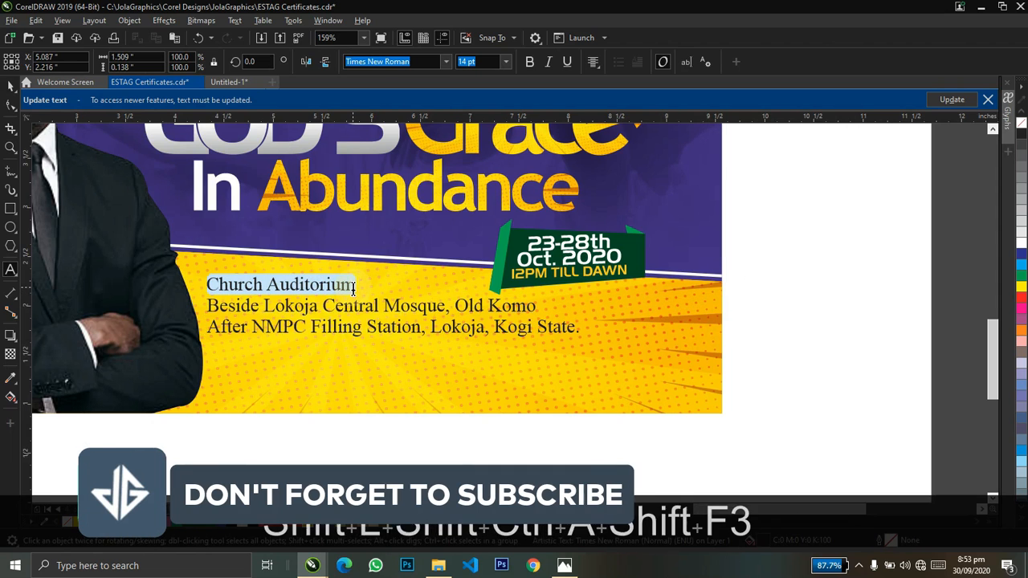
{"action": "key", "text": "u"}
{"action": "key", "text": "Return"}
{"action": "key", "text": "ctrl+space"}
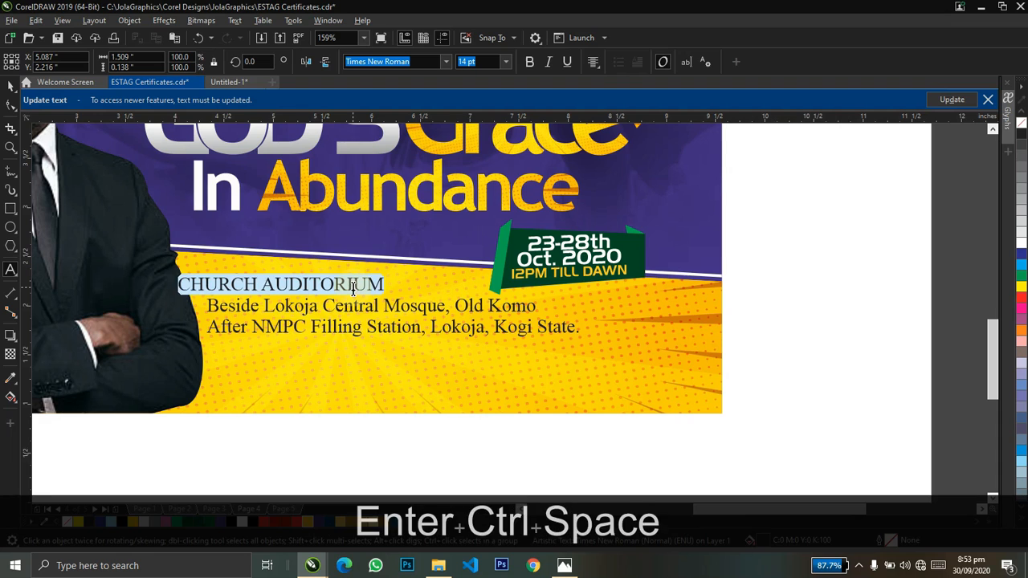
{"action": "key", "text": "shift+space"}
{"action": "key", "text": "ctrl+space"}
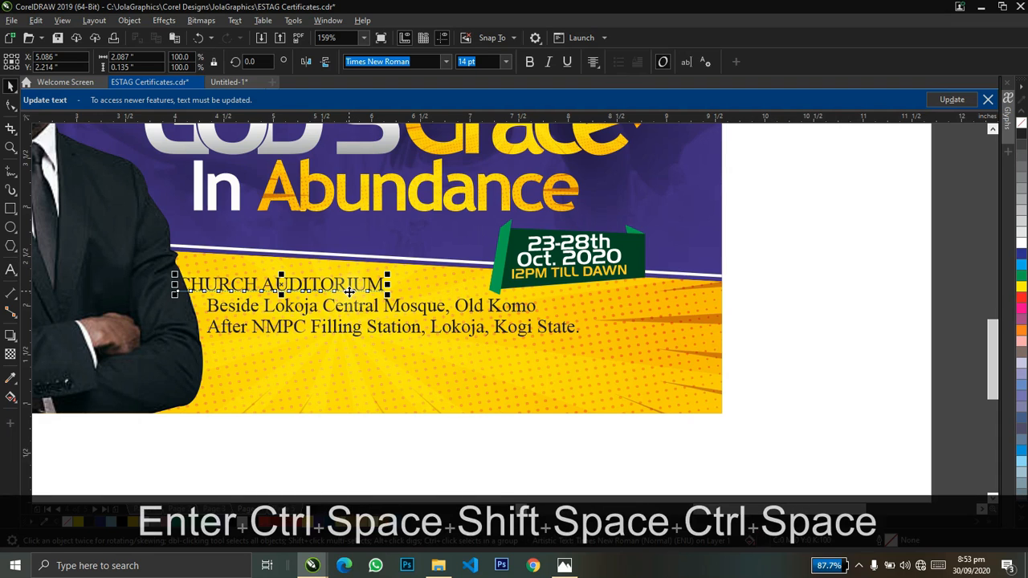
Set the "CHURCH AUDITORIUM" text to left alignment and line up its left edge with the address below
{"action": "key", "text": "space"}
{"action": "double_click", "coordinate": [350, 289]}
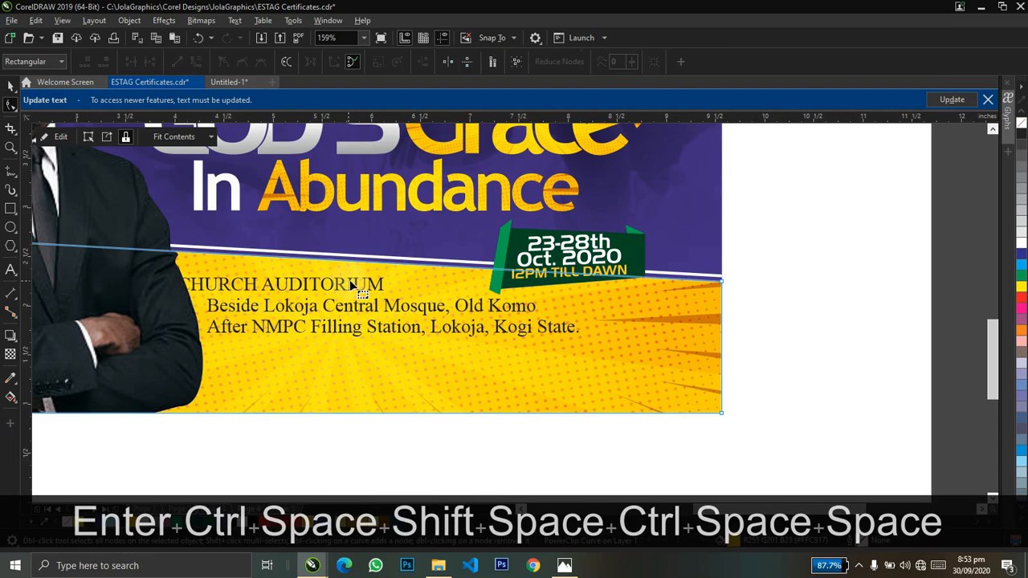
{"action": "left_click", "coordinate": [351, 284]}
{"action": "key", "text": "ctrl+space"}
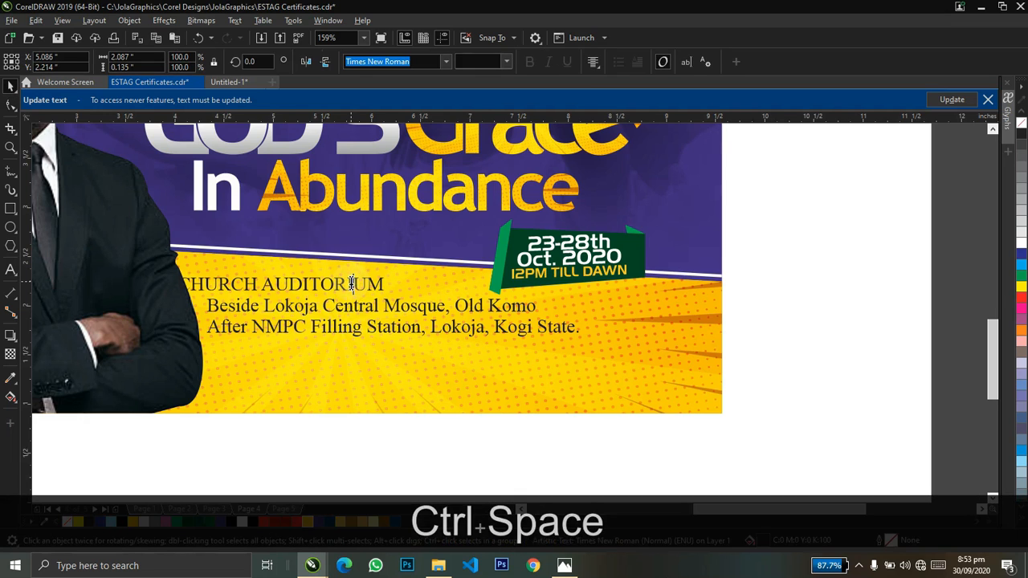
{"action": "key", "text": "ctrl+l"}
{"action": "key", "text": "ctrl+space"}
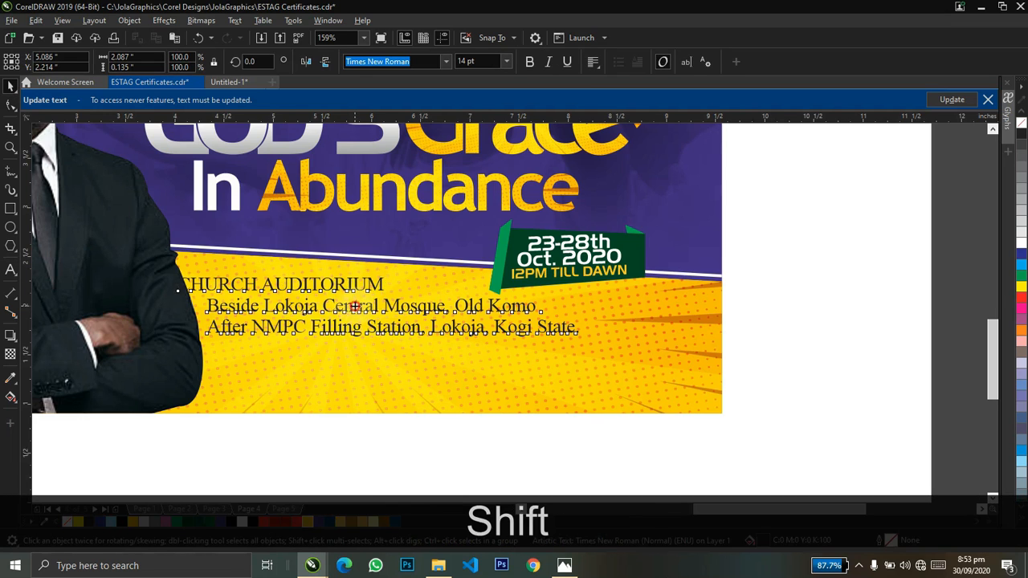
{"action": "key", "text": "shift+l"}
Change the font of "CHURCH AUDITORIUM" to HandelGotDBol and enlarge the text to about 15.3 pt
{"action": "left_click", "coordinate": [426, 61]}
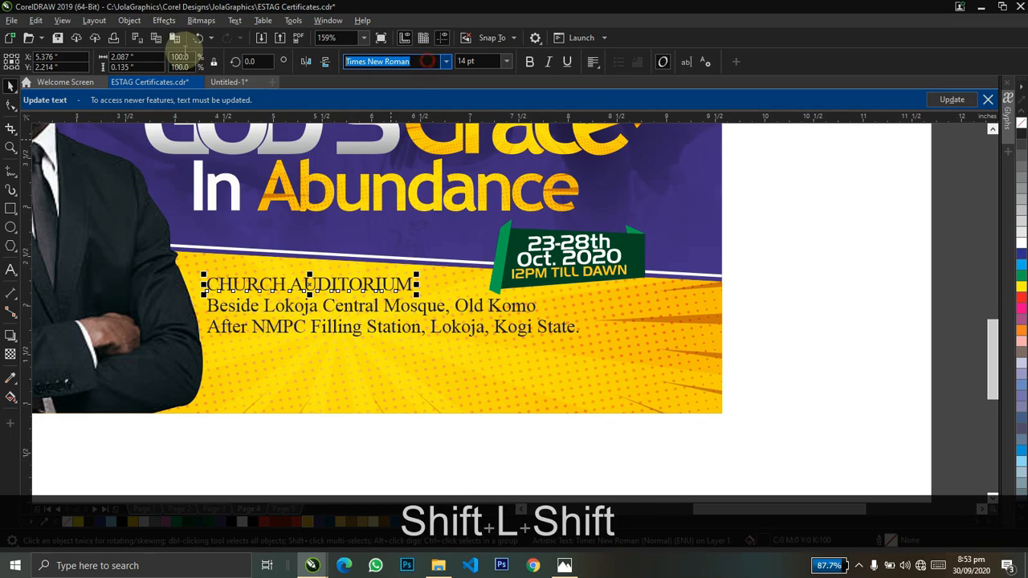
{"action": "type", "text": "handel"}
{"action": "key", "text": "Return"}
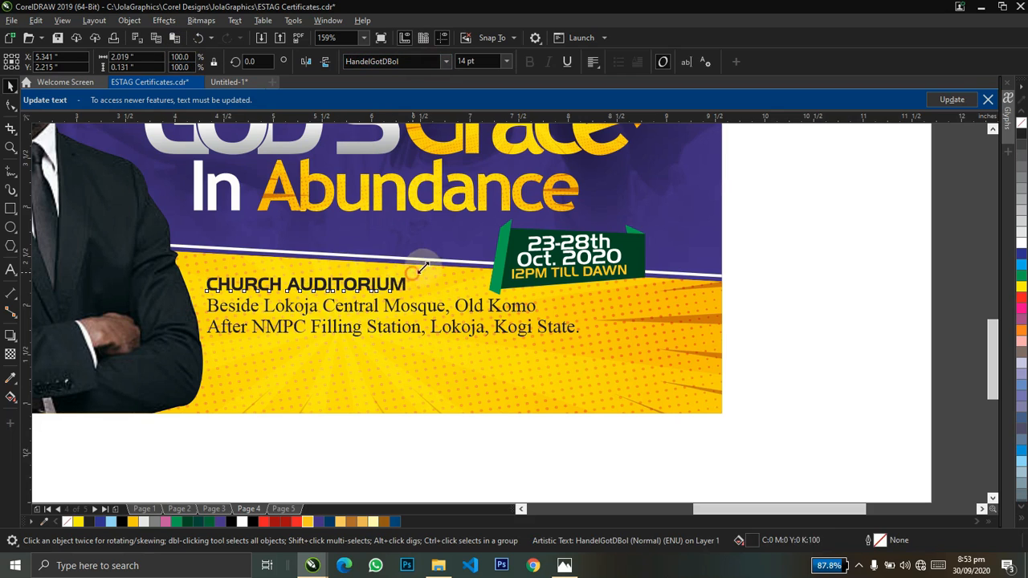
Format the two-line address in bold Trebuchet MS at 10 pt
{"action": "left_click", "coordinate": [424, 315]}
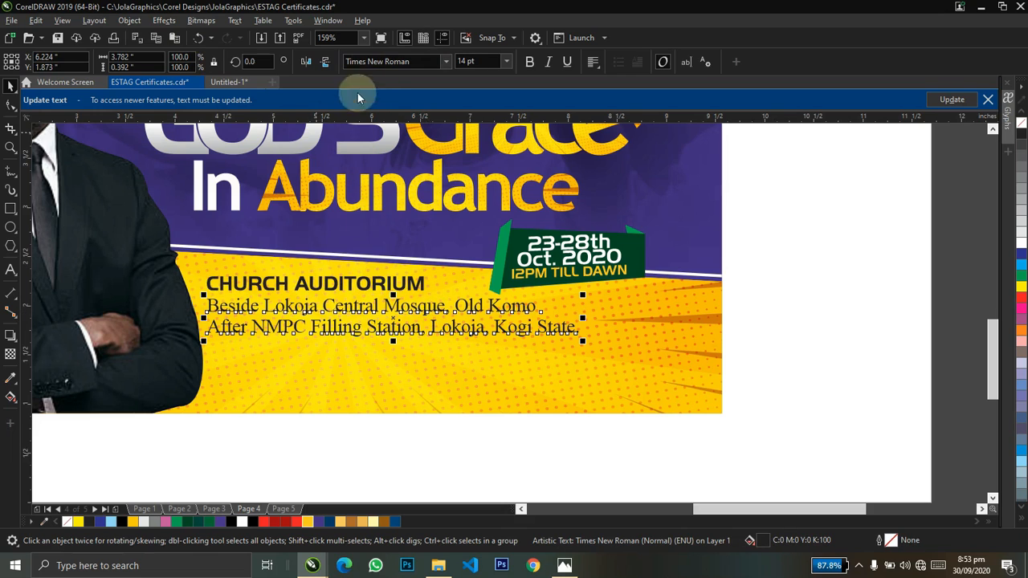
{"action": "type", "text": "trebi"}
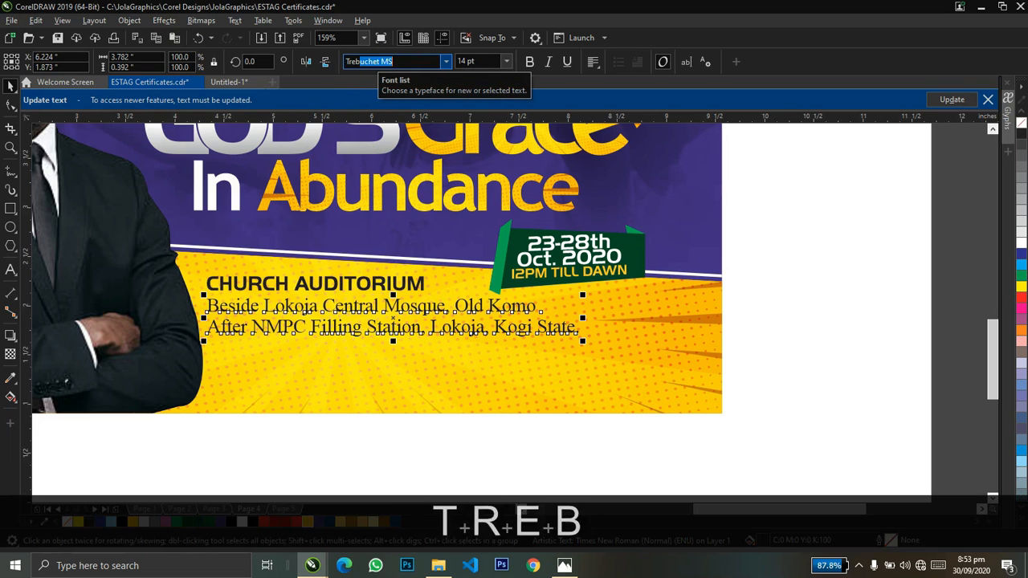
{"action": "key", "text": "Return"}
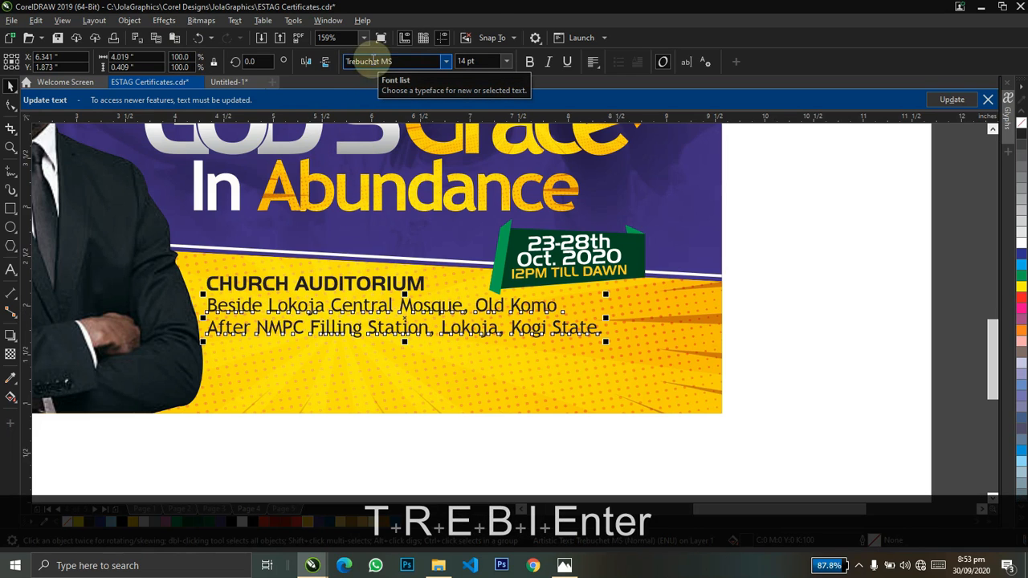
{"action": "left_click", "coordinate": [529, 62]}
{"action": "left_click_drag", "start_coordinate": [408, 62], "coordinate": [373, 62]}
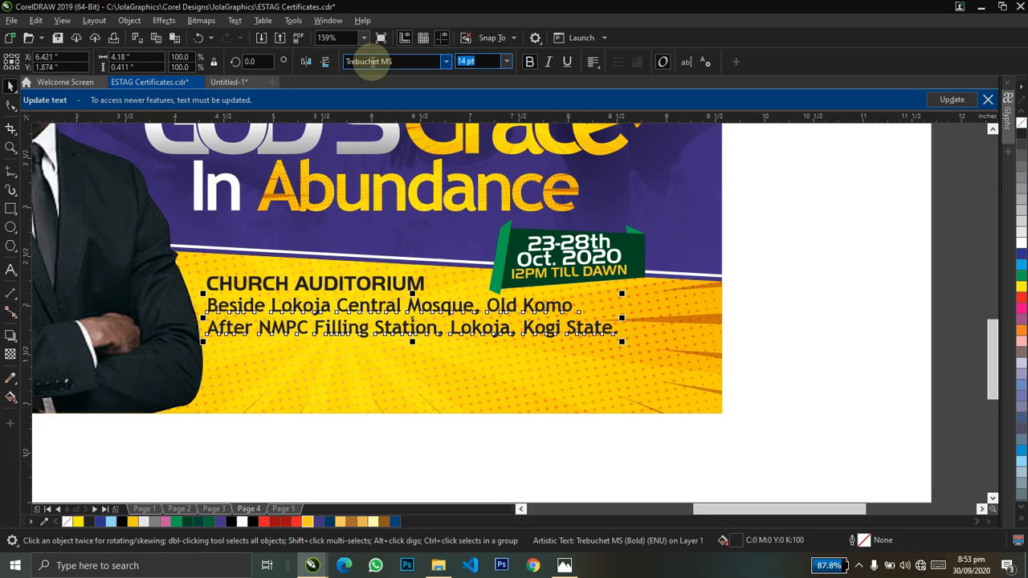
{"action": "type", "text": "10"}
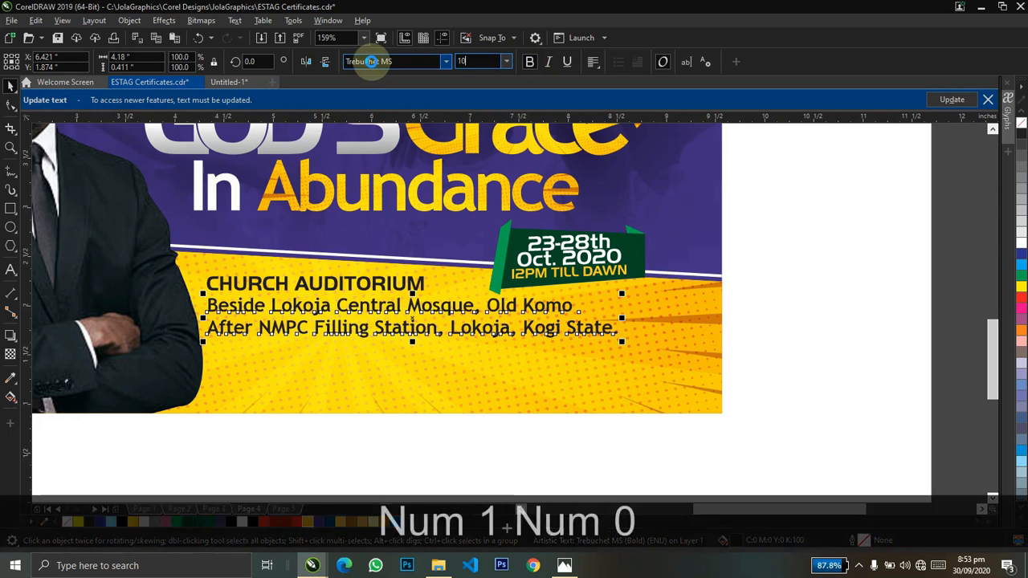
{"action": "key", "text": "Return"}
Place "CHURCH AUDITORIUM" directly above the address and shift both texts lower on the yellow area
{"action": "left_click_drag", "start_coordinate": [394, 308], "coordinate": [393, 320]}
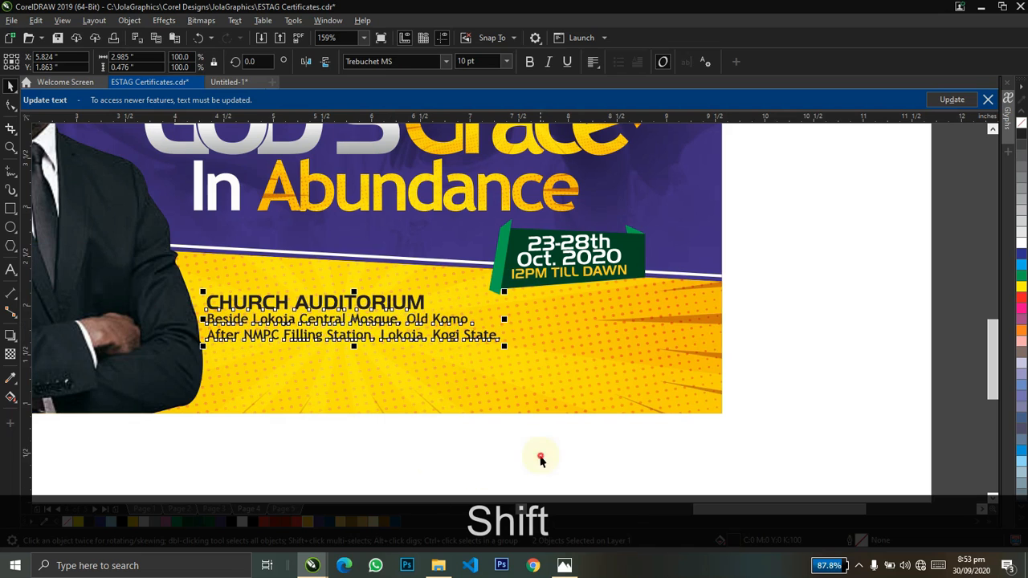
{"action": "left_click", "coordinate": [542, 457]}
{"action": "left_click", "coordinate": [421, 325]}
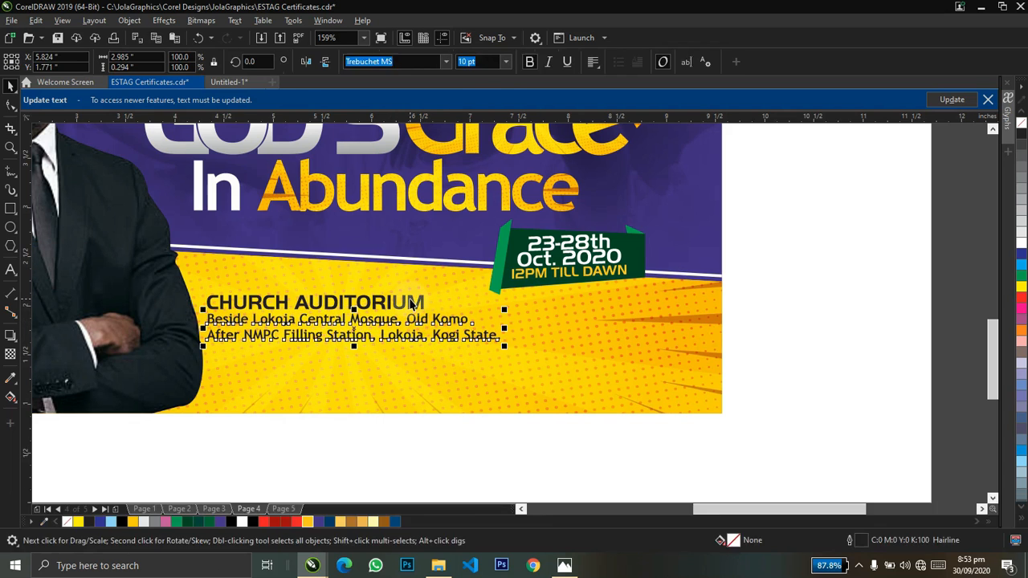
{"action": "left_click_drag", "start_coordinate": [412, 301], "coordinate": [411, 316]}
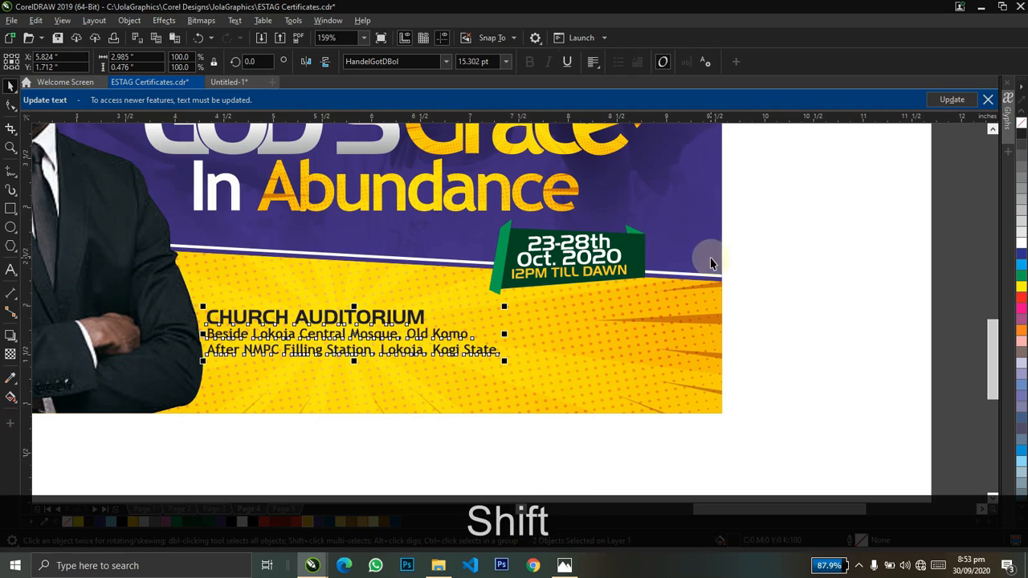
{"action": "left_click", "coordinate": [798, 252]}
Open the Glyphs docker, set its font to Webdings and find the world map symbol
{"action": "key", "text": "ctrl+F11"}
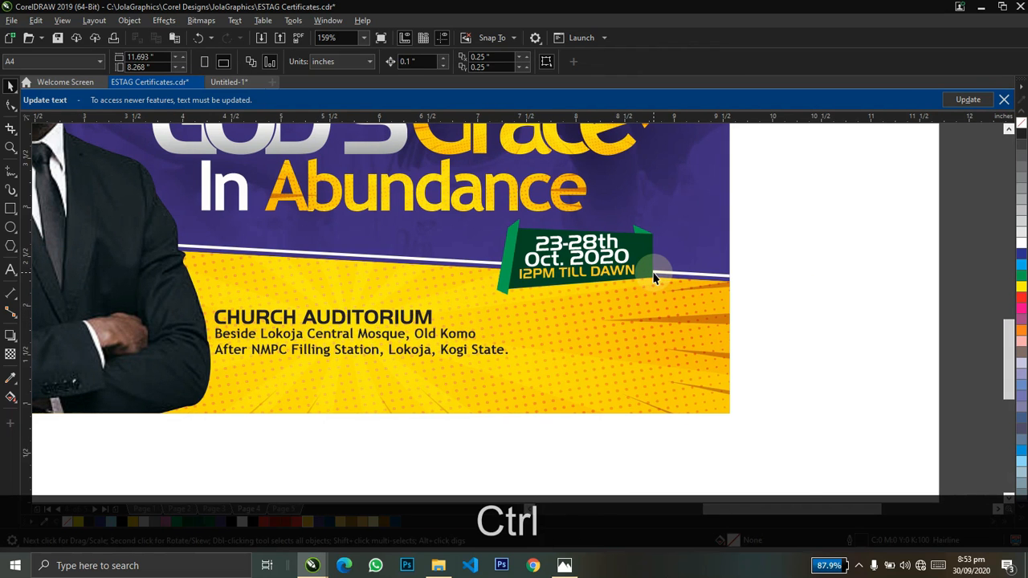
{"action": "key", "text": "ctrl+F11"}
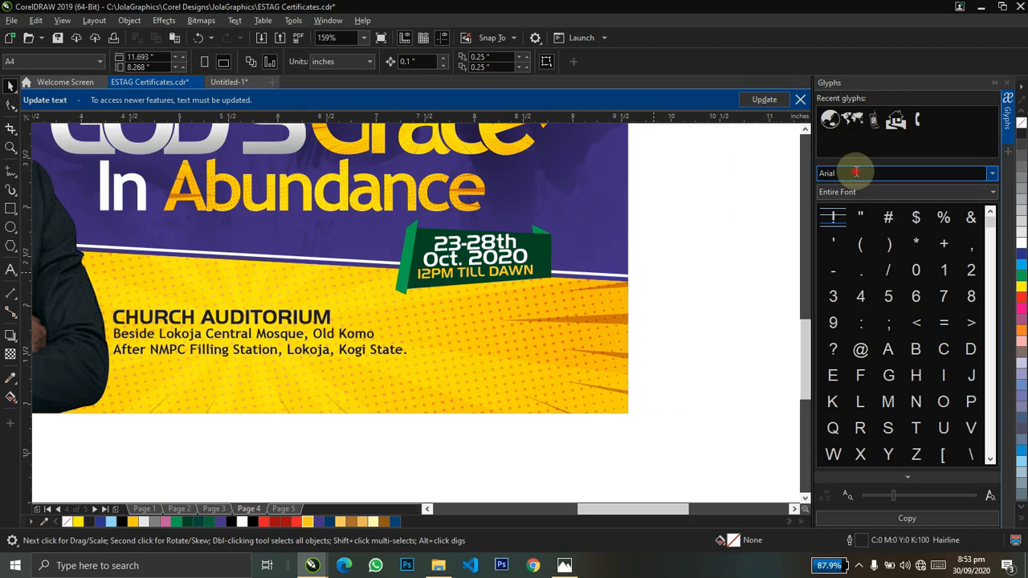
{"action": "type", "text": "Wed"}
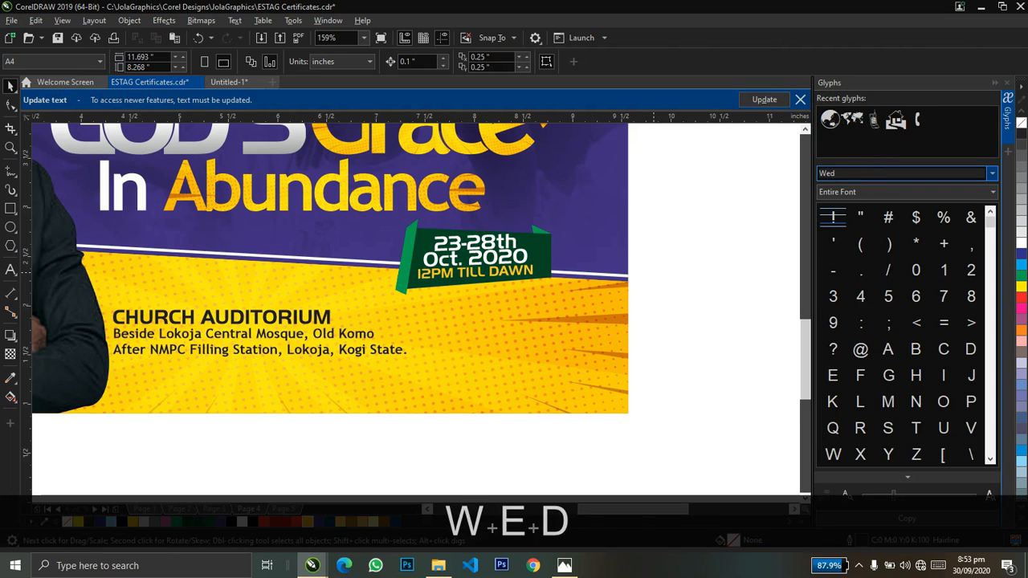
{"action": "type", "text": "b"}
{"action": "key", "text": "Return"}
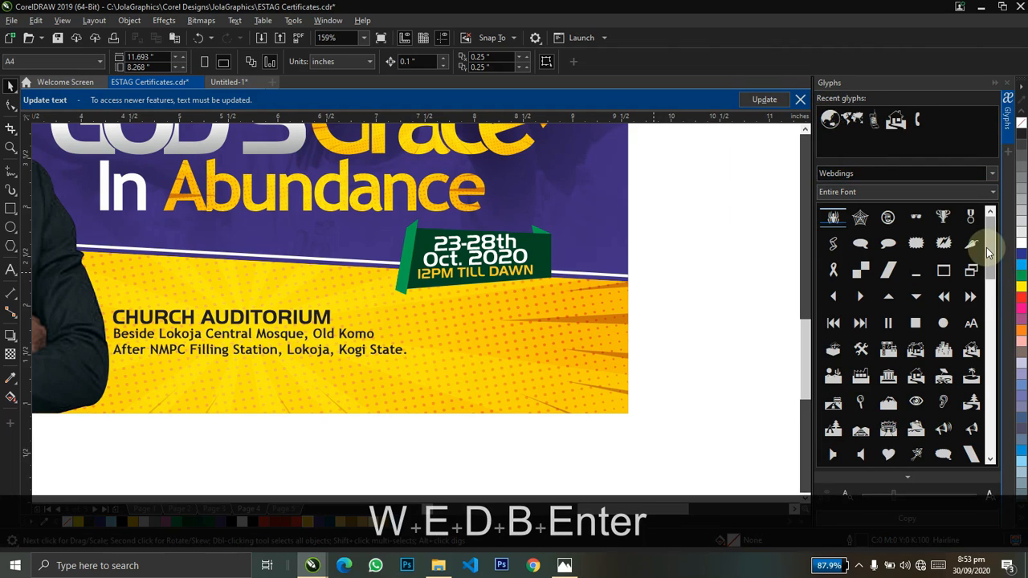
{"action": "left_click_drag", "start_coordinate": [986, 247], "coordinate": [985, 404]}
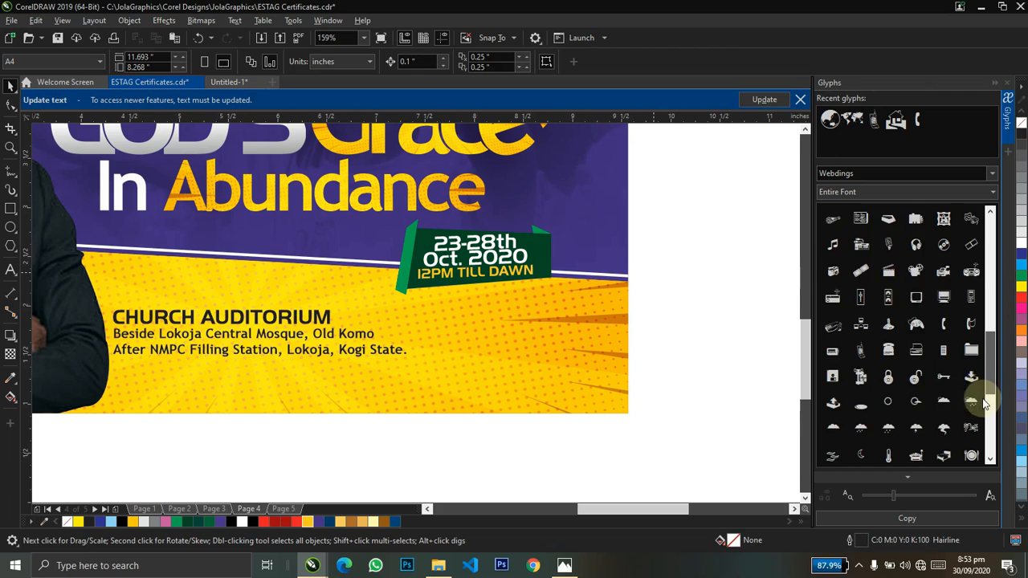
{"action": "scroll", "coordinate": [982, 405], "scroll_direction": "down", "scroll_amount": 3}
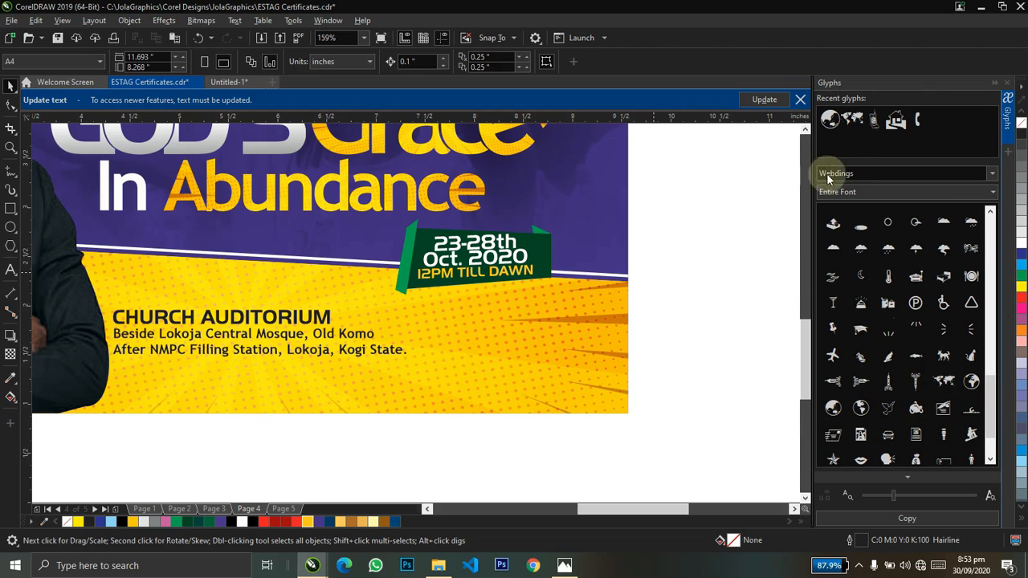
Insert the Webdings world map glyph above "CHURCH AUDITORIUM" and enlarge it to about 38.4 pt
{"action": "left_click_drag", "start_coordinate": [944, 379], "coordinate": [544, 365]}
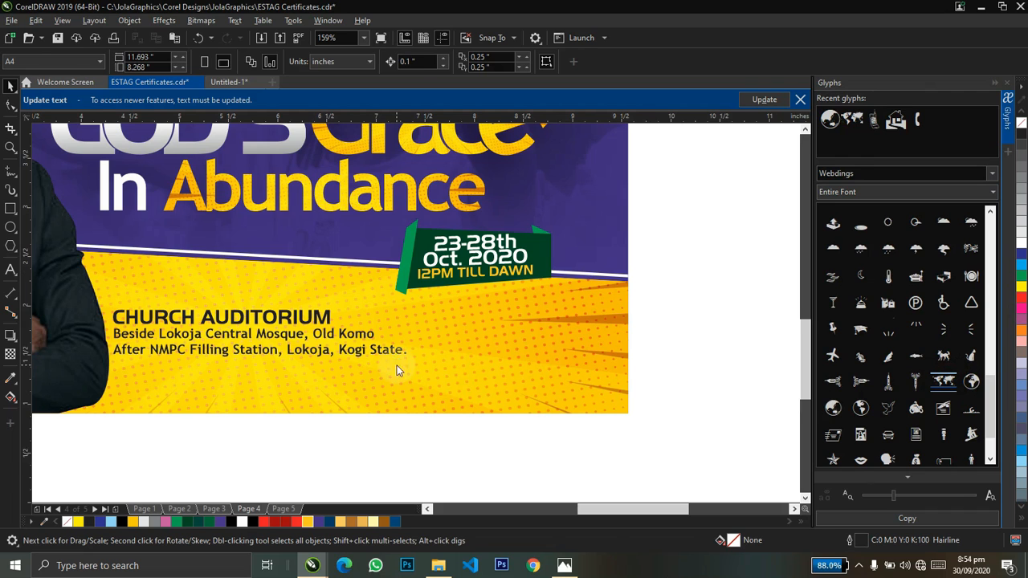
{"action": "left_click_drag", "start_coordinate": [404, 368], "coordinate": [184, 285]}
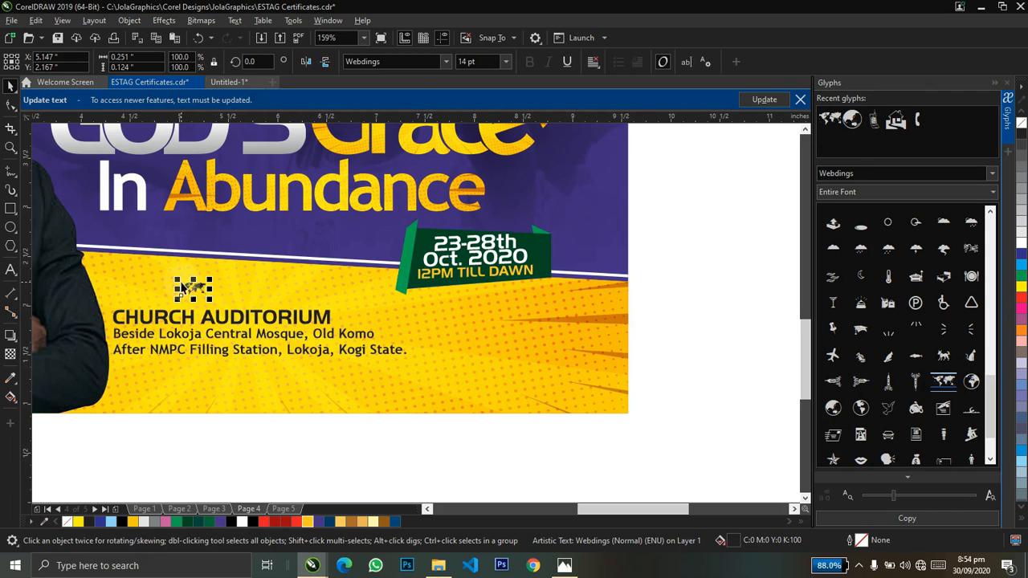
{"action": "left_click_drag", "start_coordinate": [138, 261], "coordinate": [140, 261]}
Align the left edge of the world map glyph with "CHURCH AUDITORIUM"
{"action": "left_click", "coordinate": [190, 322], "text": "shift"}
{"action": "key", "text": "l"}
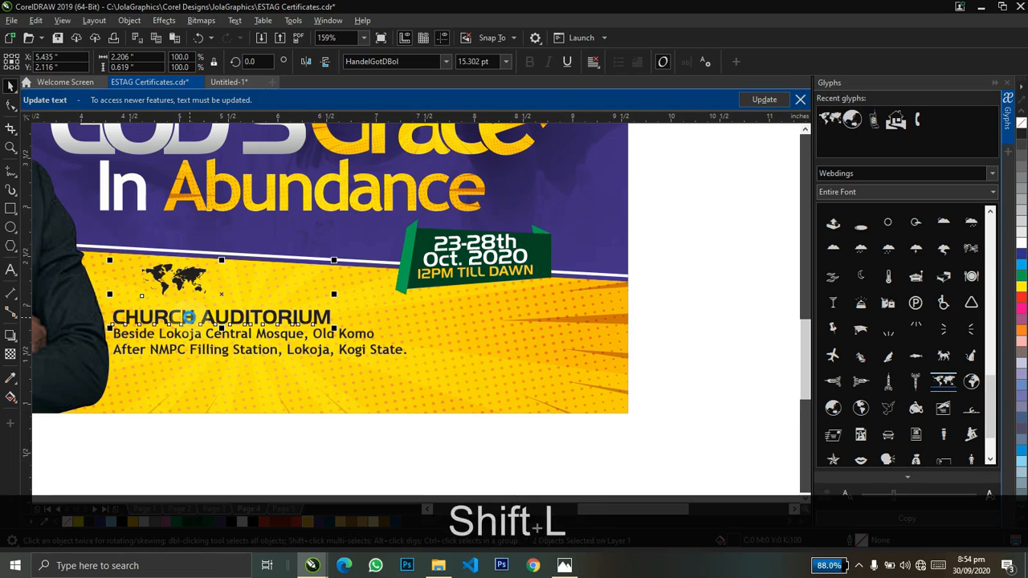
{"action": "left_click", "coordinate": [190, 321], "text": "shift"}
{"action": "left_click", "coordinate": [161, 274], "text": "shift"}
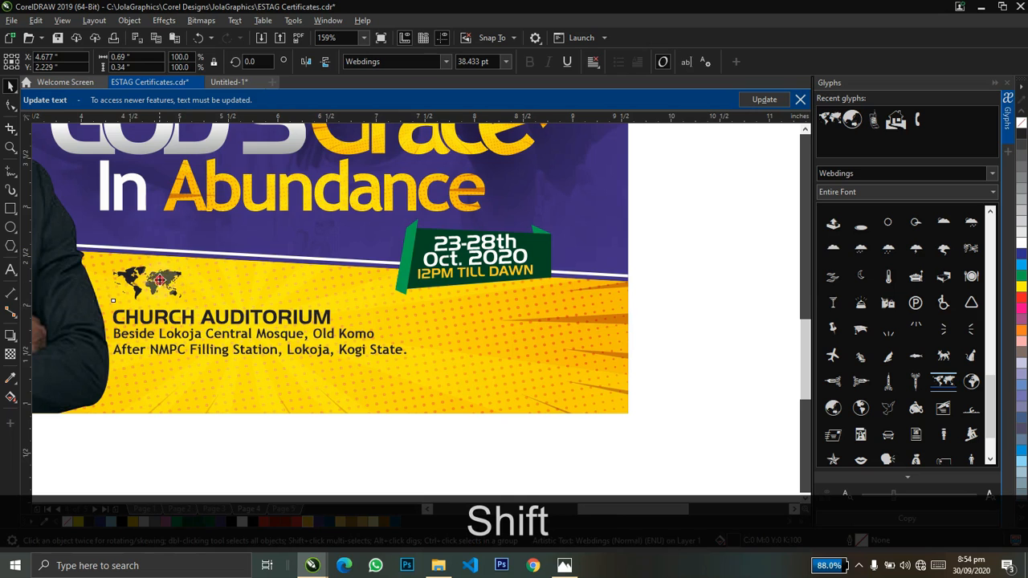
Move the world map glyph off the flyer onto the blank area, convert it to curves and break it apart
{"action": "left_click_drag", "start_coordinate": [160, 279], "coordinate": [709, 262]}
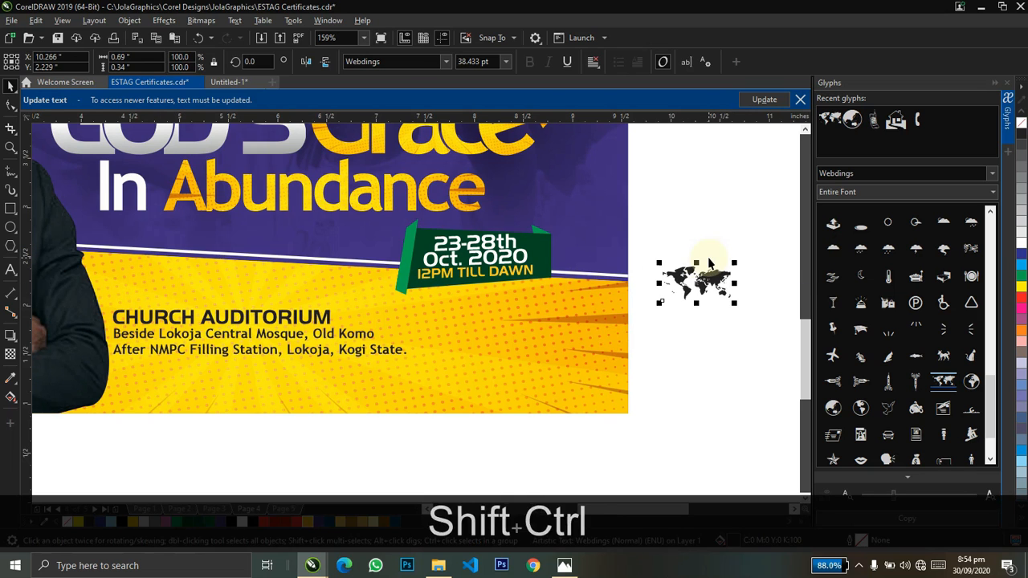
{"action": "key", "text": "ctrl+shift+k"}
{"action": "left_click", "coordinate": [699, 281]}
{"action": "key", "text": "ctrl+q"}
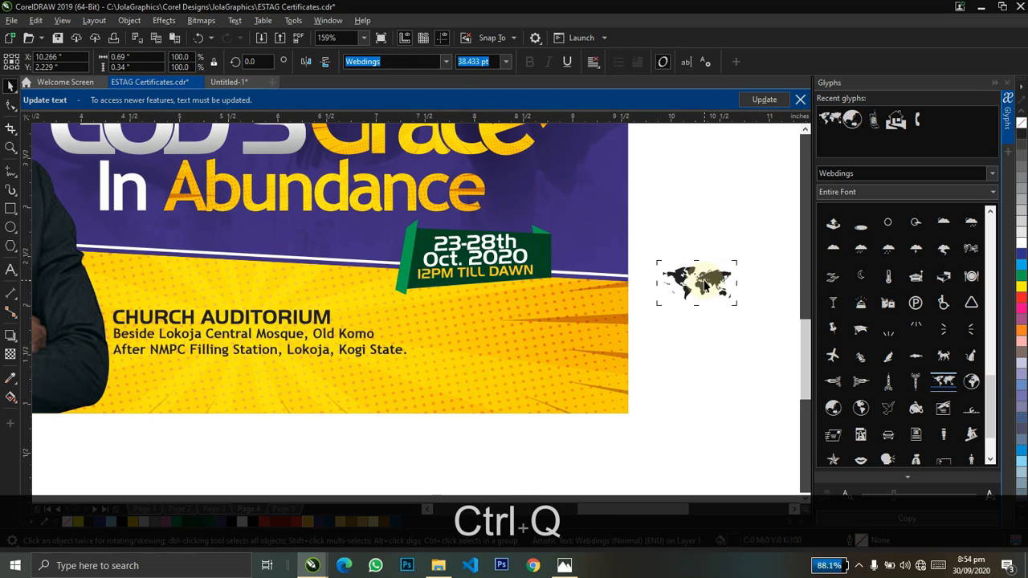
{"action": "key", "text": "ctrl+k"}
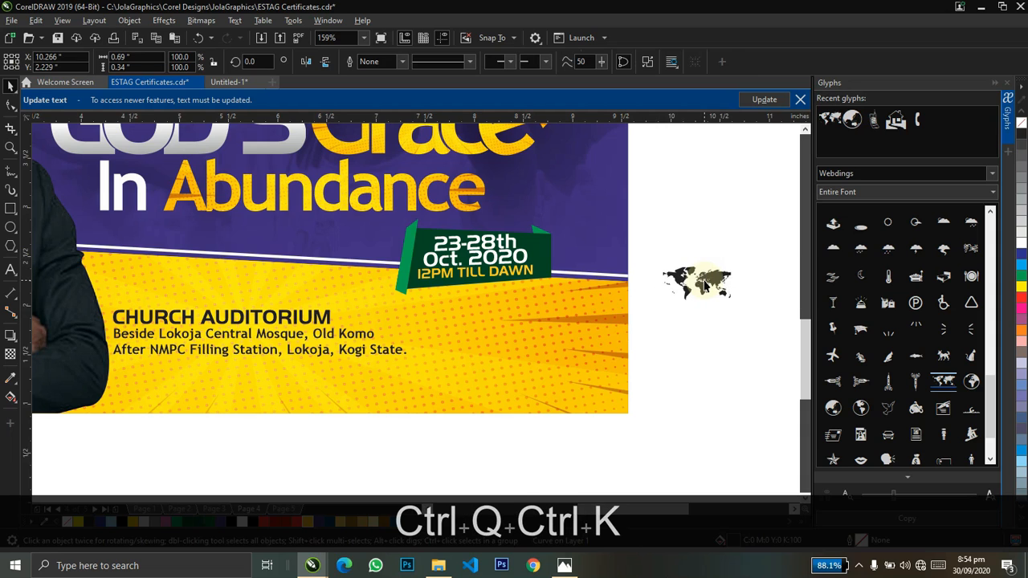
Fill the map's American continents with dark green (C100 M41 Y100 K49) and the remaining continents with red
{"action": "key", "text": "z"}
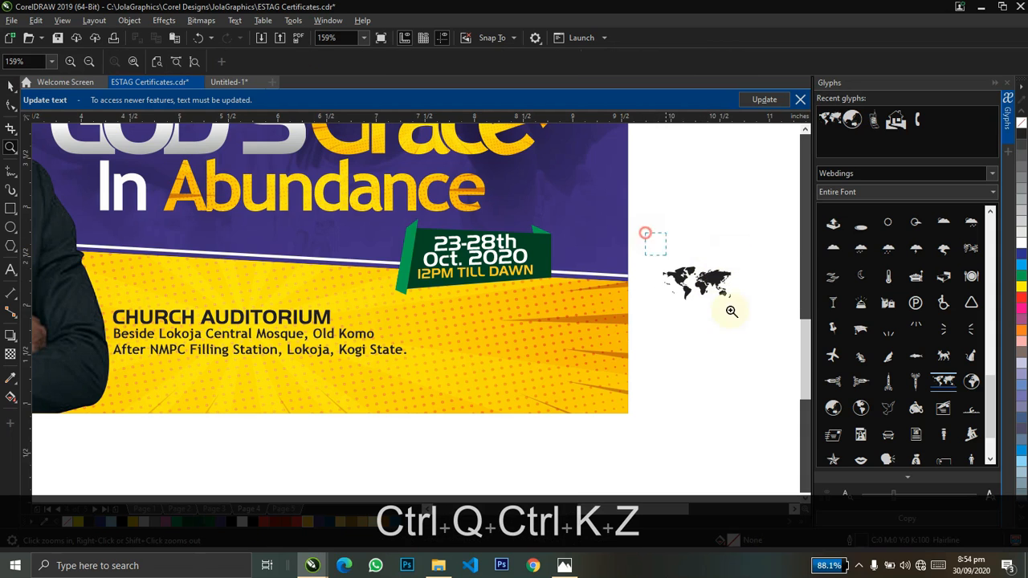
{"action": "left_click_drag", "start_coordinate": [805, 346], "coordinate": [504, 239]}
{"action": "key", "text": "ctrl+space"}
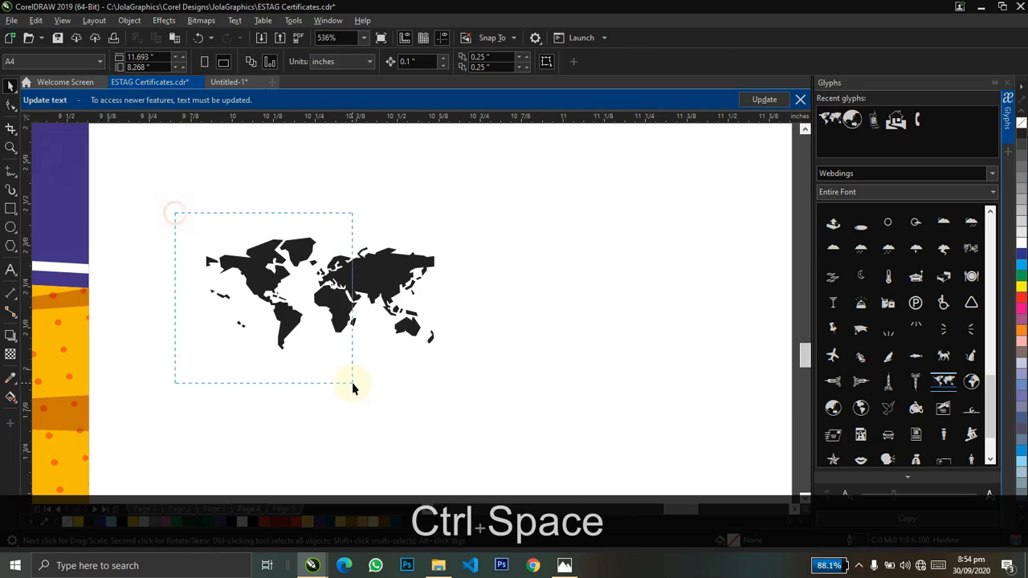
{"action": "left_click_drag", "start_coordinate": [352, 383], "coordinate": [352, 383]}
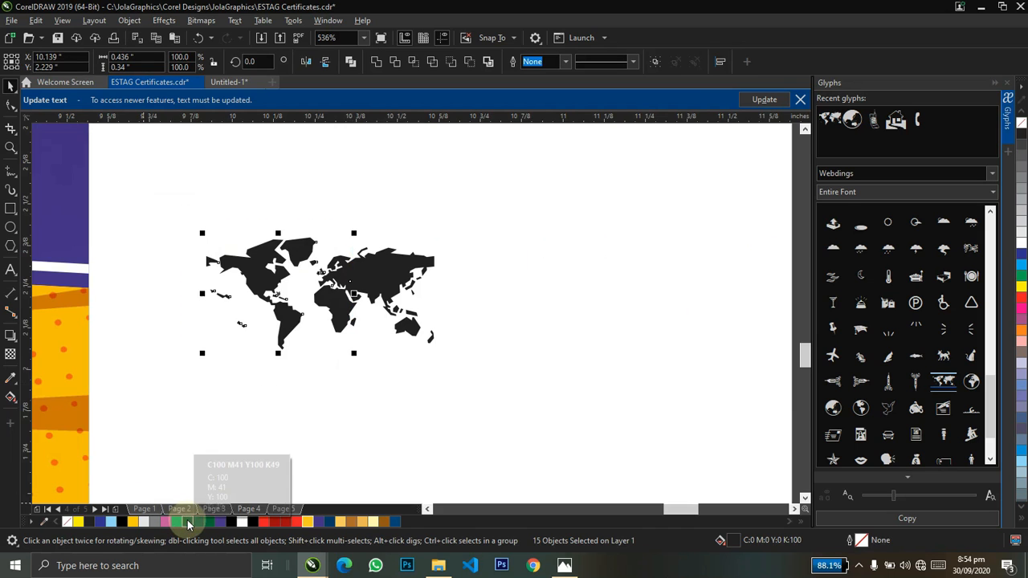
{"action": "left_click", "coordinate": [187, 521]}
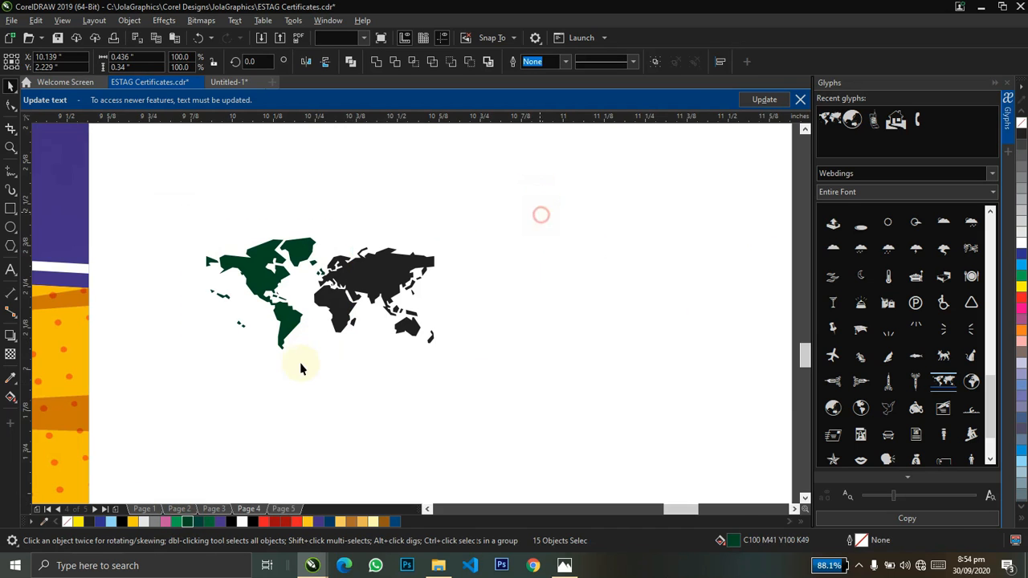
{"action": "left_click_drag", "start_coordinate": [300, 363], "coordinate": [295, 363]}
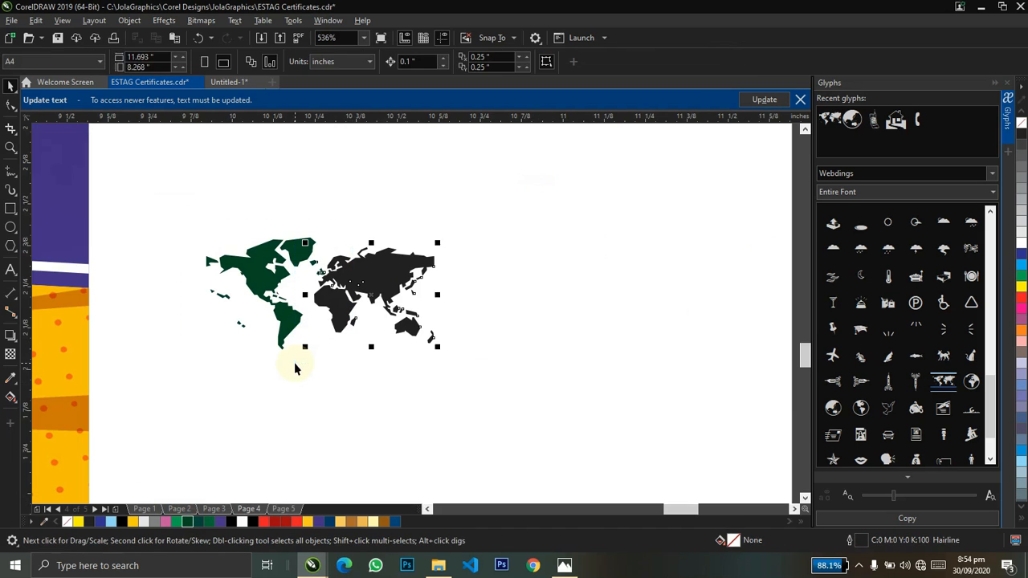
{"action": "left_click", "coordinate": [265, 520]}
Group all the coloured map pieces and align the group's left edge with "CHURCH AUDITORIUM"
{"action": "key", "text": "z"}
{"action": "scroll", "coordinate": [409, 345], "scroll_direction": "down", "scroll_amount": 2}
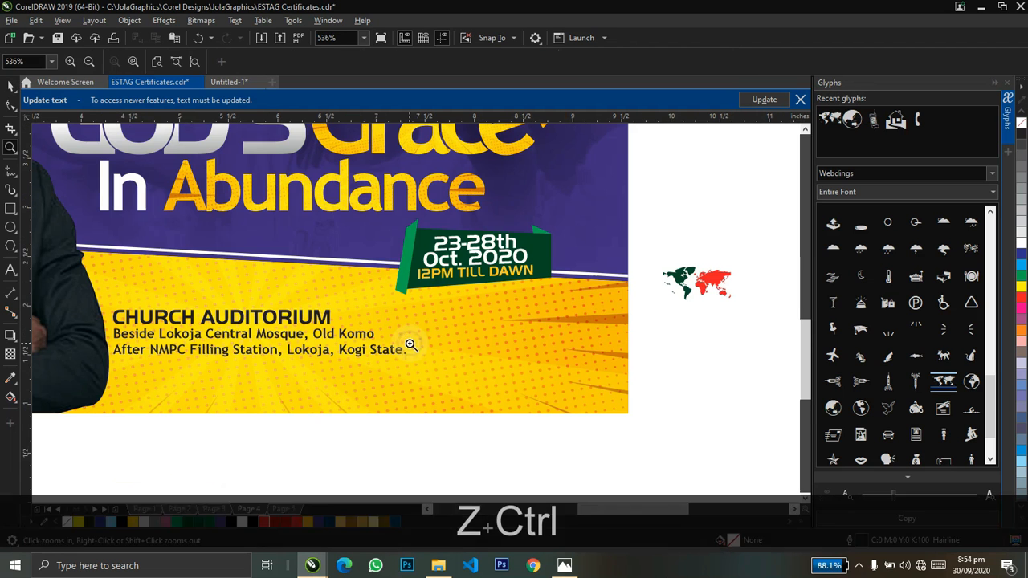
{"action": "key", "text": "ctrl+space"}
{"action": "left_click_drag", "start_coordinate": [773, 241], "coordinate": [599, 316]}
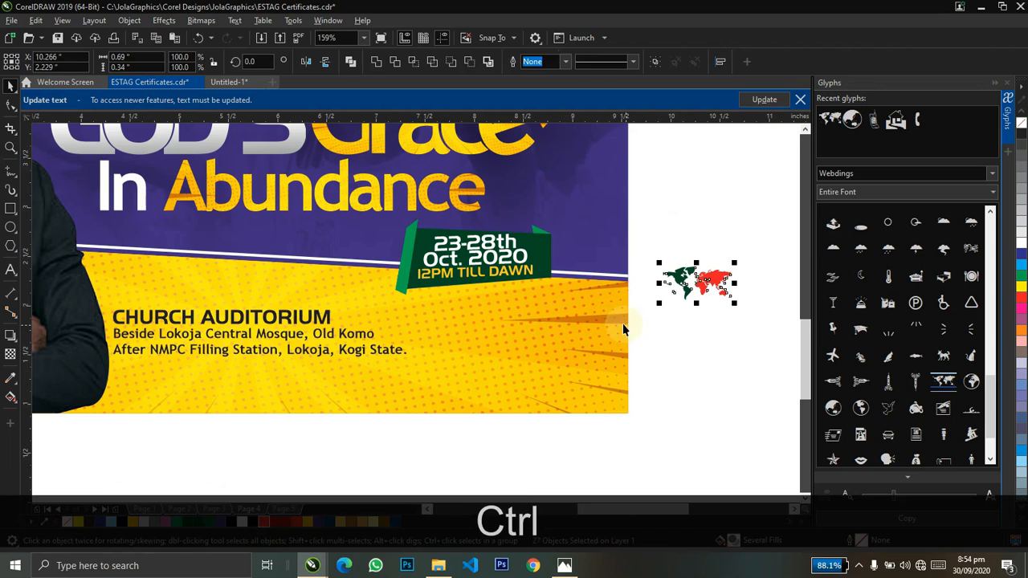
{"action": "key", "text": "ctrl+g"}
{"action": "left_click", "coordinate": [329, 315], "text": "shift"}
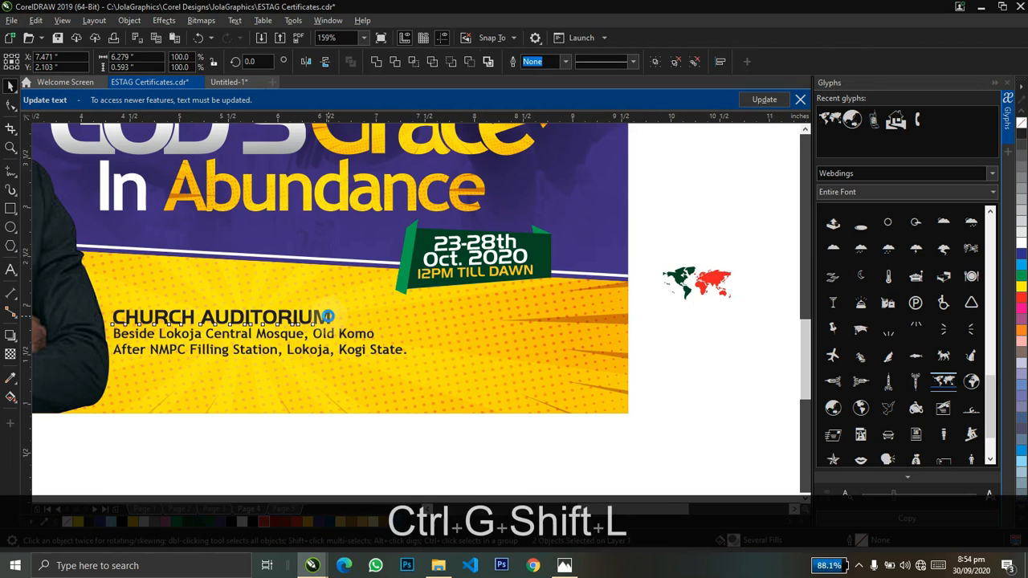
{"action": "key", "text": "l"}
{"action": "left_click", "coordinate": [330, 315], "text": "shift"}
Move "CHURCH AUDITORIUM" and the address lines slightly up toward the map icon and fill them with black (R0 G0 B0)
{"action": "key", "text": "z"}
{"action": "left_click_drag", "start_coordinate": [41, 227], "coordinate": [350, 362]}
{"action": "key", "text": "ctrl+space"}
{"action": "left_click", "coordinate": [347, 387]}
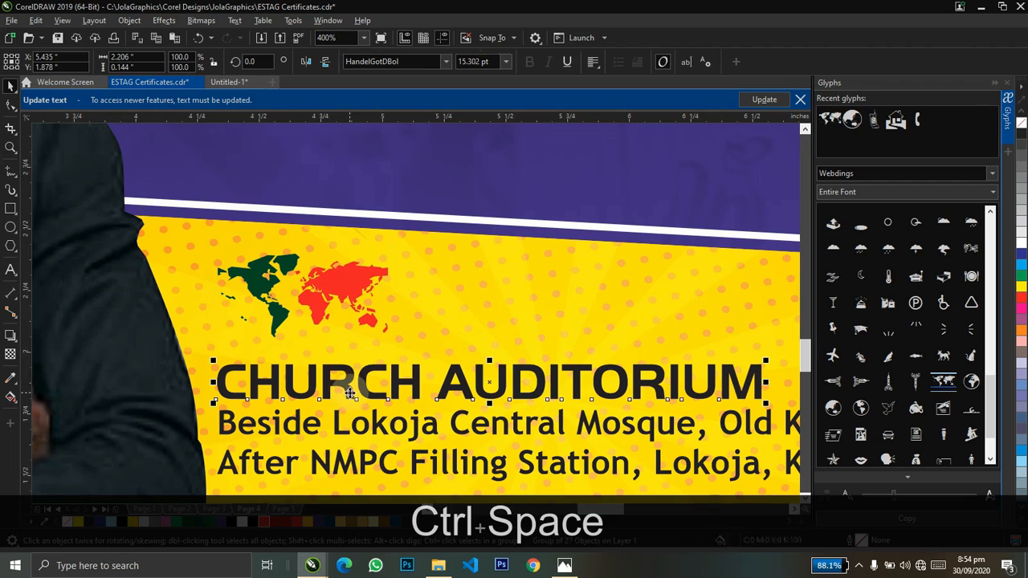
{"action": "left_click", "coordinate": [357, 430], "text": "shift"}
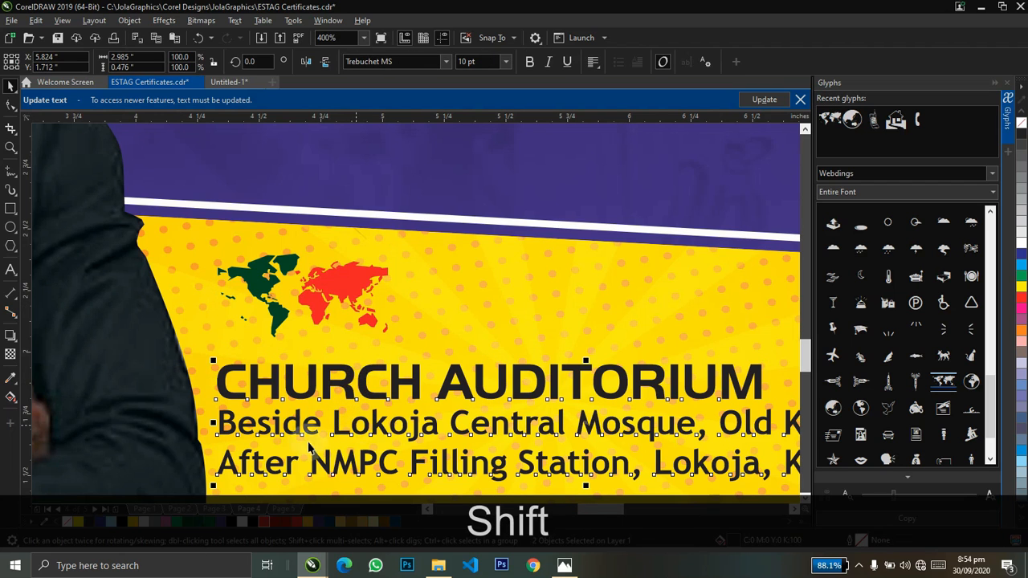
{"action": "left_click_drag", "start_coordinate": [332, 391], "coordinate": [331, 374]}
{"action": "key", "text": "z"}
{"action": "right_click", "coordinate": [331, 373]}
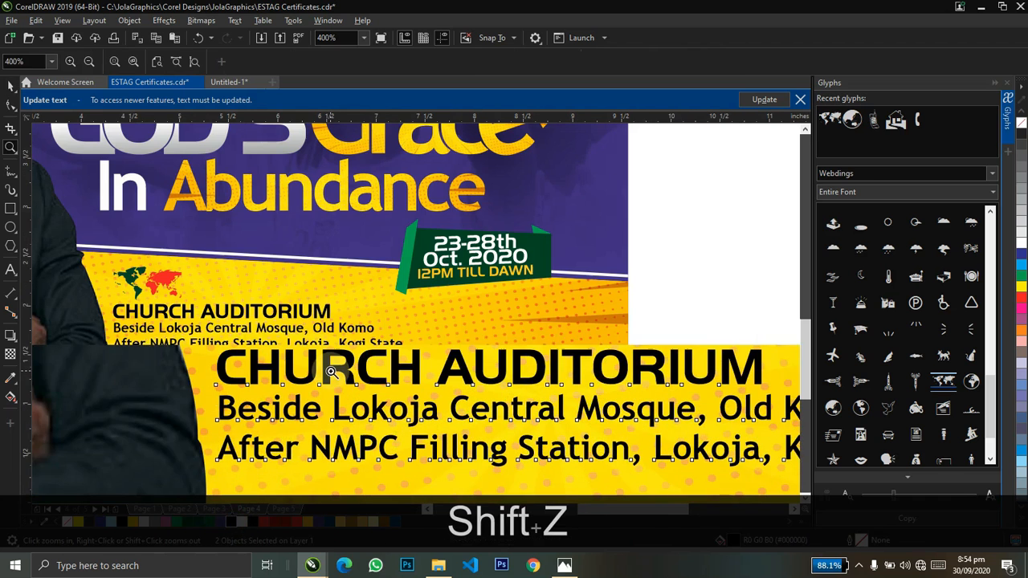
{"action": "key", "text": "ctrl+space"}
{"action": "left_click", "coordinate": [404, 436]}
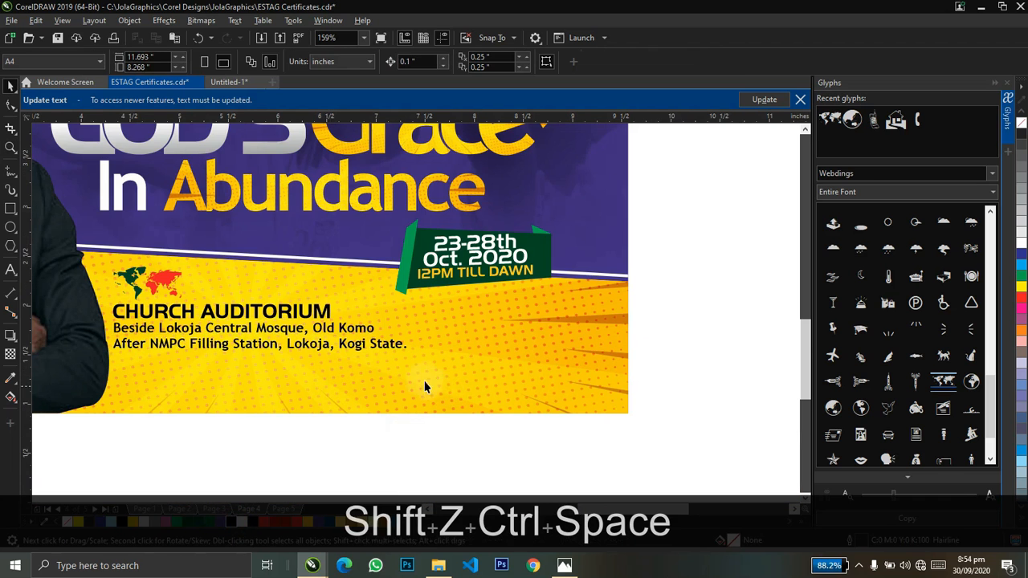
Select the map icon, "CHURCH AUDITORIUM" and the address lines together and nudge them slightly to the right
{"action": "key", "text": "z"}
{"action": "right_click", "coordinate": [412, 374]}
{"action": "key", "text": "ctrl+space"}
{"action": "key", "text": "F4"}
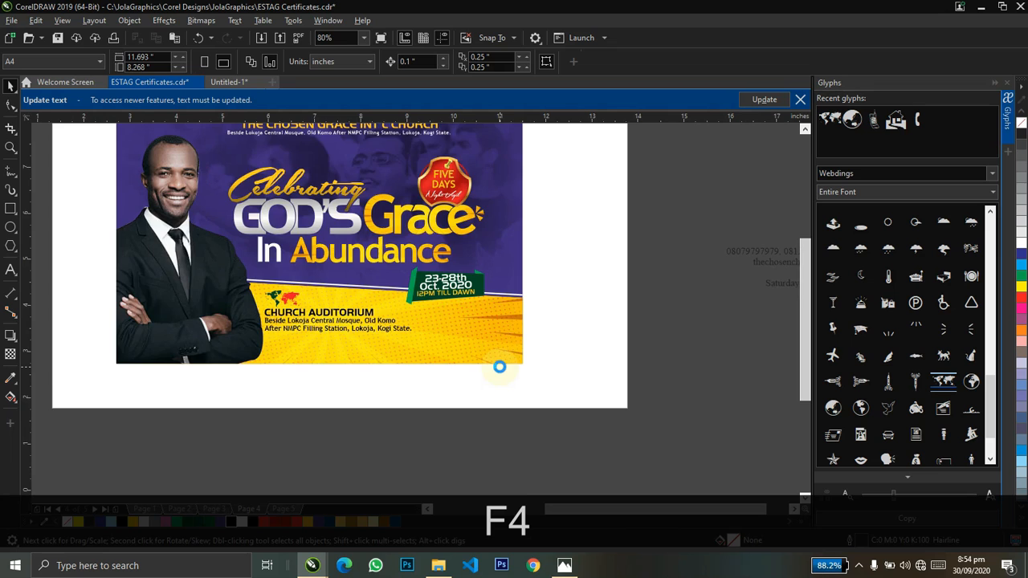
{"action": "left_click_drag", "start_coordinate": [286, 383], "coordinate": [341, 371]}
{"action": "key", "text": "ctrl+Right"}
{"action": "key", "text": "ctrl+Right"}
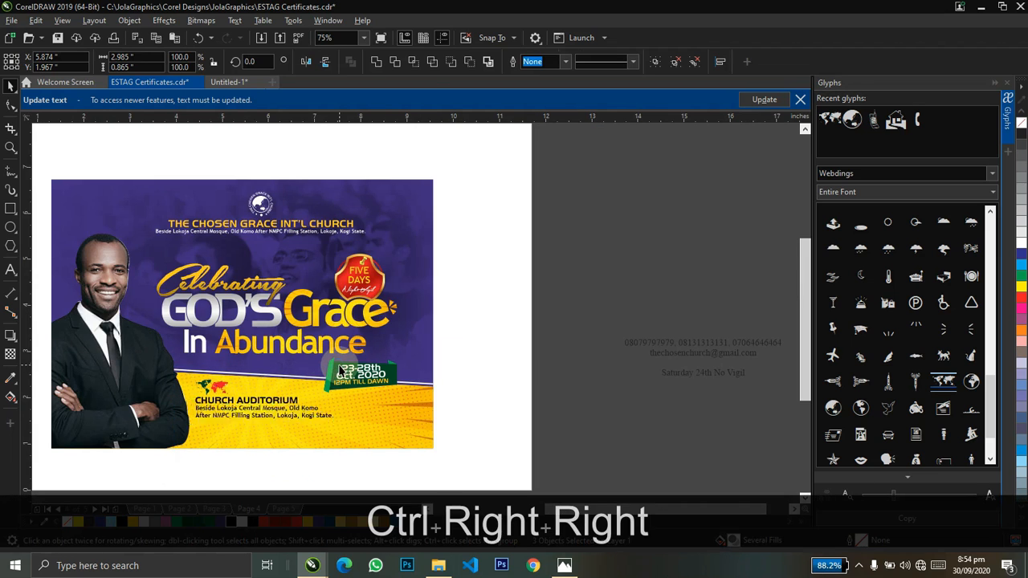
Move the phone numbers line and the e-mail line from outside the page onto the yellow area below the address
{"action": "left_click", "coordinate": [662, 356]}
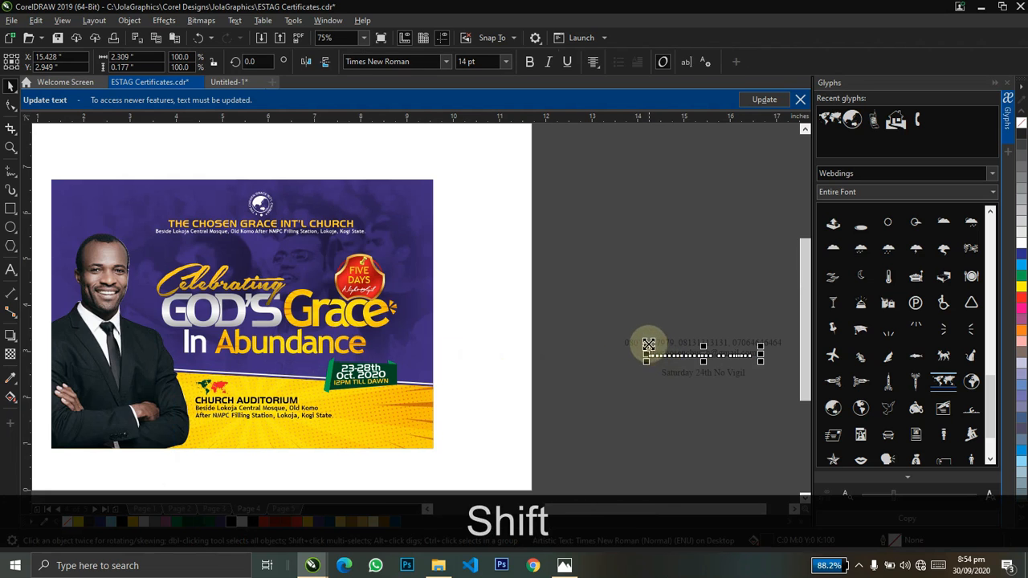
{"action": "left_click", "coordinate": [679, 343], "text": "shift"}
{"action": "left_click_drag", "start_coordinate": [680, 347], "coordinate": [254, 428]}
Format the phone numbers and e-mail lines as 9 pt Trebuchet MS Bold with left alignment
{"action": "key", "text": "z"}
{"action": "left_click_drag", "start_coordinate": [165, 401], "coordinate": [551, 493]}
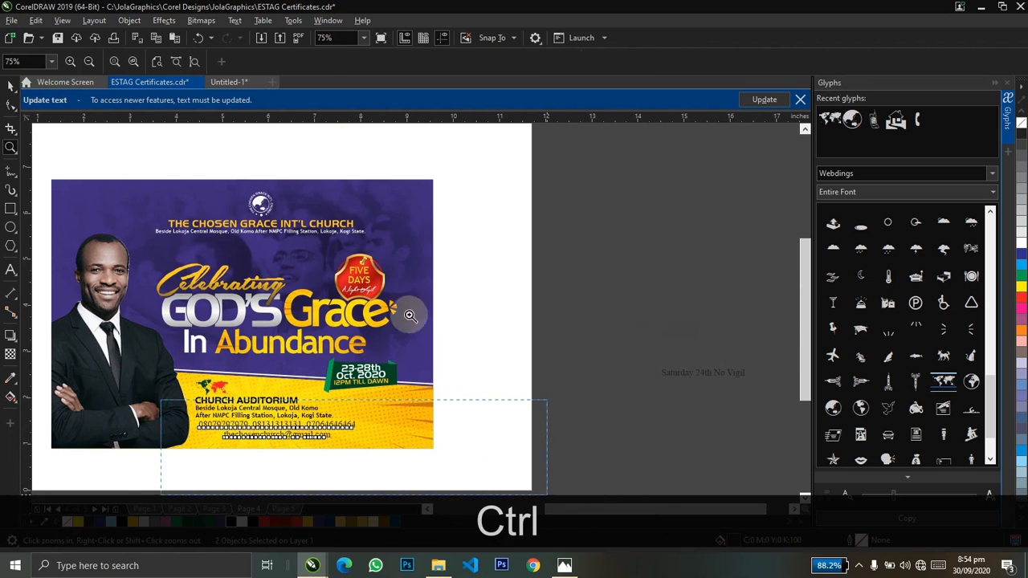
{"action": "key", "text": "ctrl+space"}
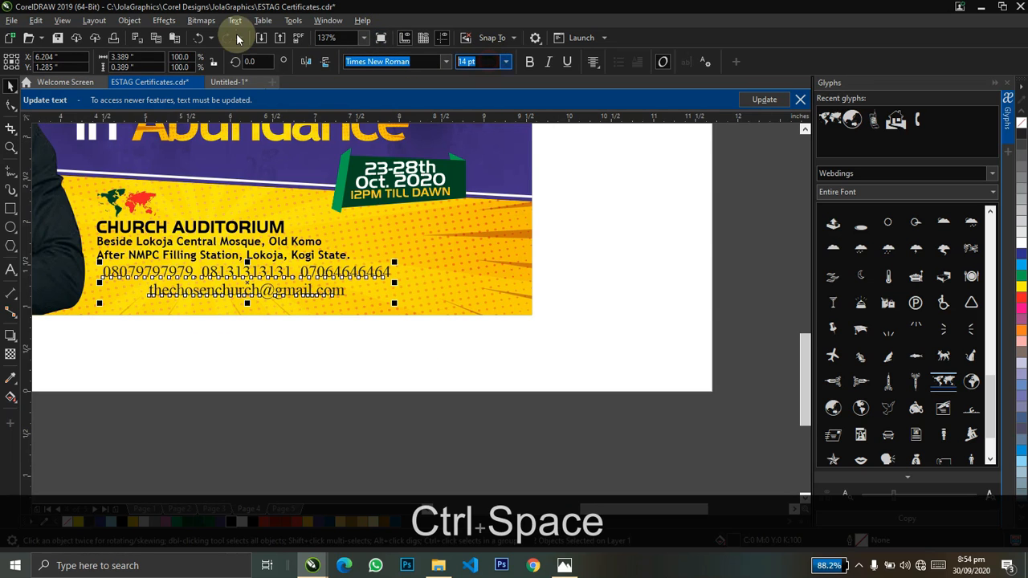
{"action": "type", "text": "9"}
{"action": "key", "text": "Return"}
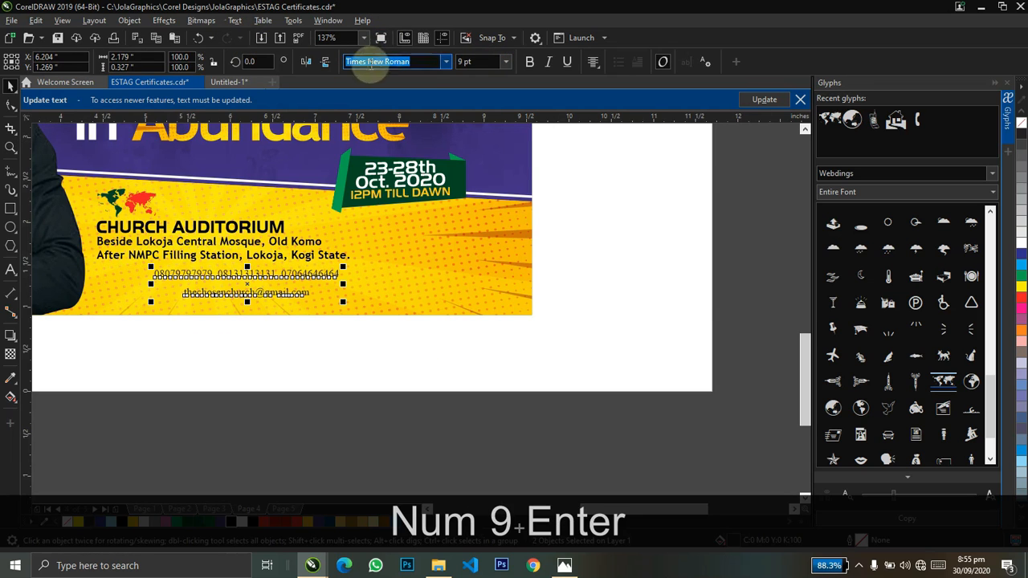
{"action": "type", "text": "trebuc"}
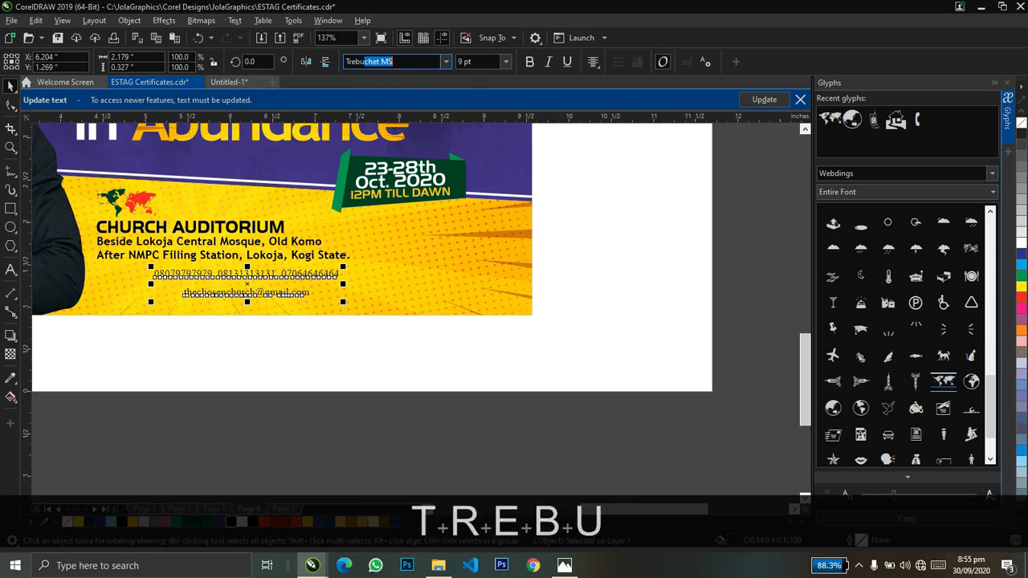
{"action": "key", "text": "Return"}
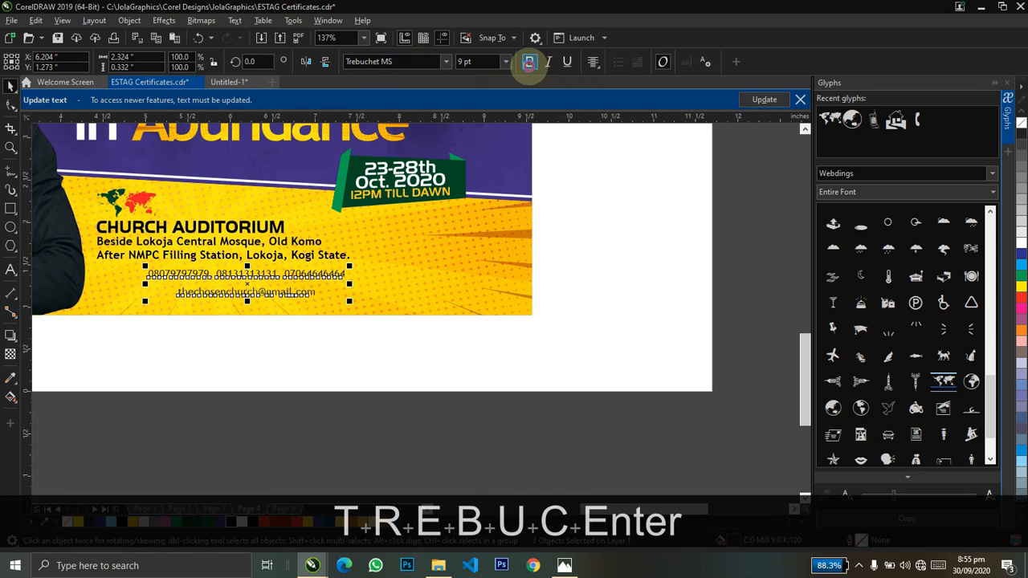
{"action": "left_click", "coordinate": [529, 62]}
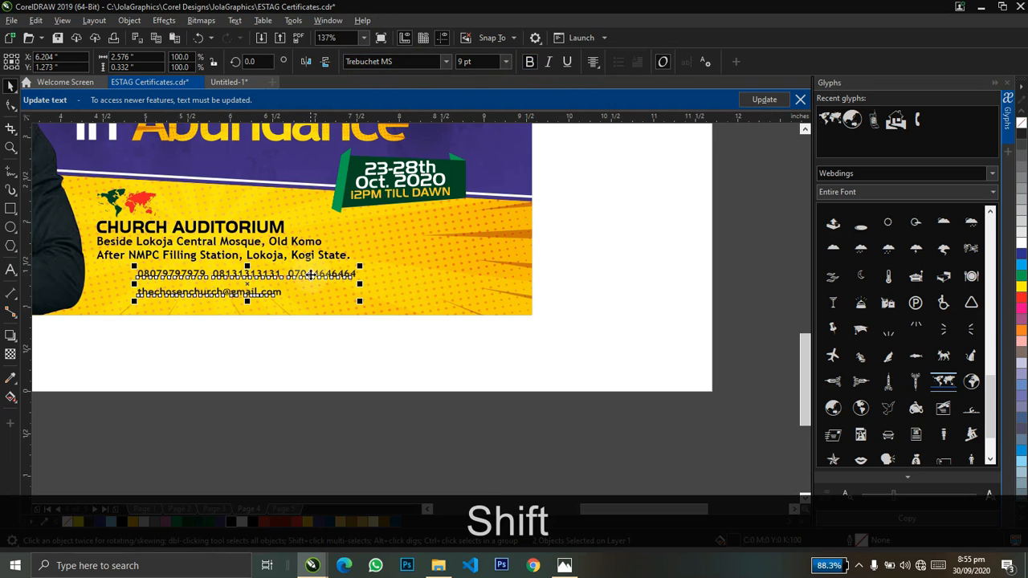
Move the e-mail line up directly beneath the phone numbers, fill both lines with black and group them
{"action": "key", "text": "shift+z"}
{"action": "left_click", "coordinate": [346, 313]}
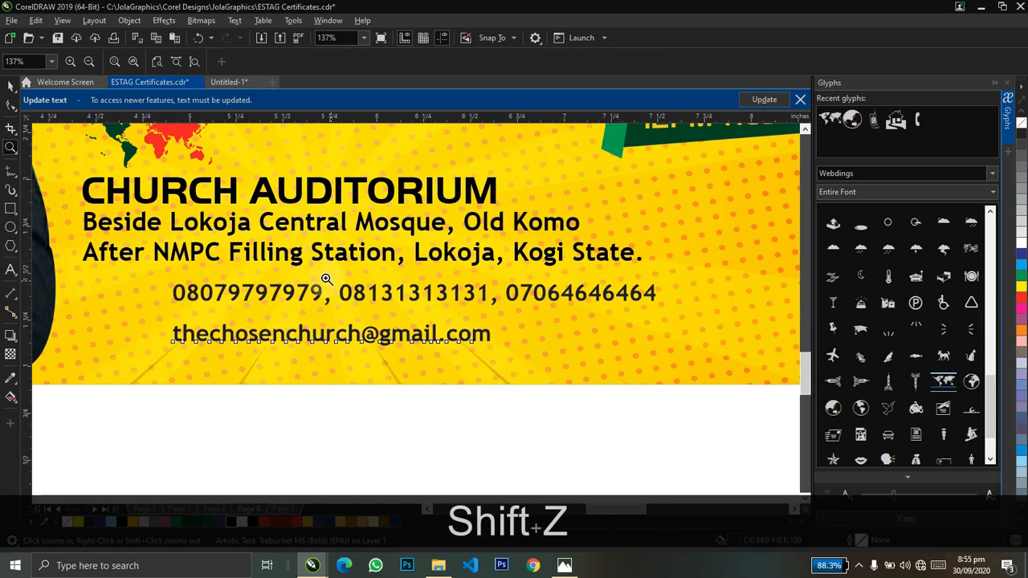
{"action": "key", "text": "ctrl+space"}
{"action": "left_click_drag", "start_coordinate": [331, 344], "coordinate": [315, 322]}
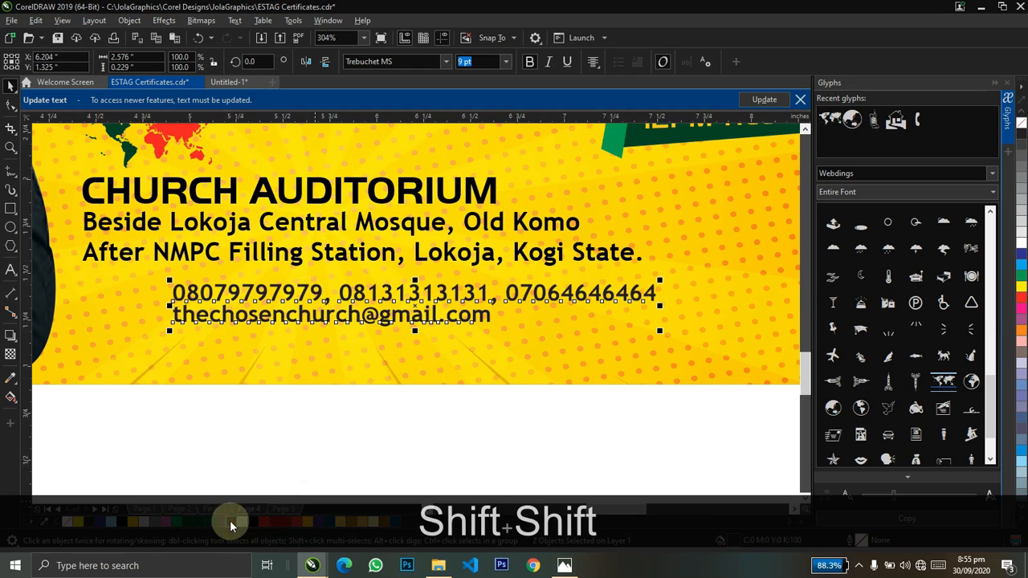
{"action": "key", "text": "ctrl+g"}
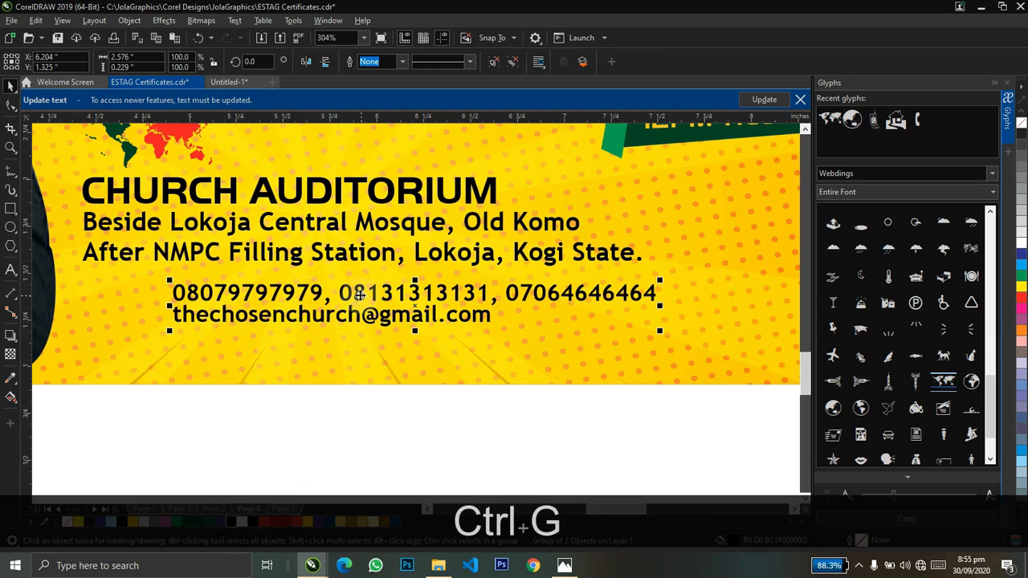
Align the contact group's left edge with the address lines and lower the group slightly to leave a gap
{"action": "left_click_drag", "start_coordinate": [359, 295], "coordinate": [280, 294]}
{"action": "left_click", "coordinate": [233, 255], "text": "shift"}
{"action": "key", "text": "l"}
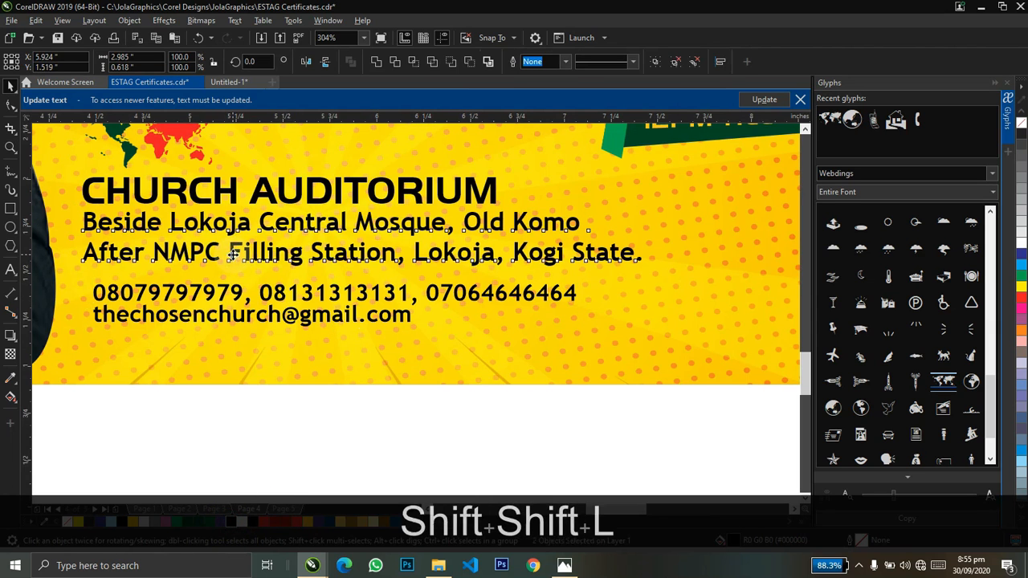
{"action": "left_click", "coordinate": [233, 254], "text": "shift"}
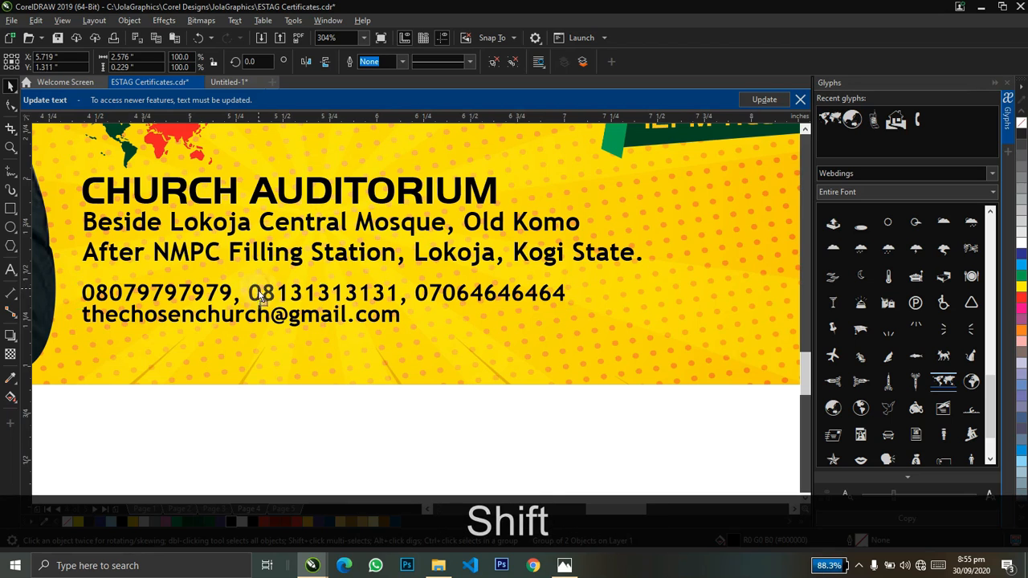
{"action": "left_click_drag", "start_coordinate": [258, 287], "coordinate": [258, 304]}
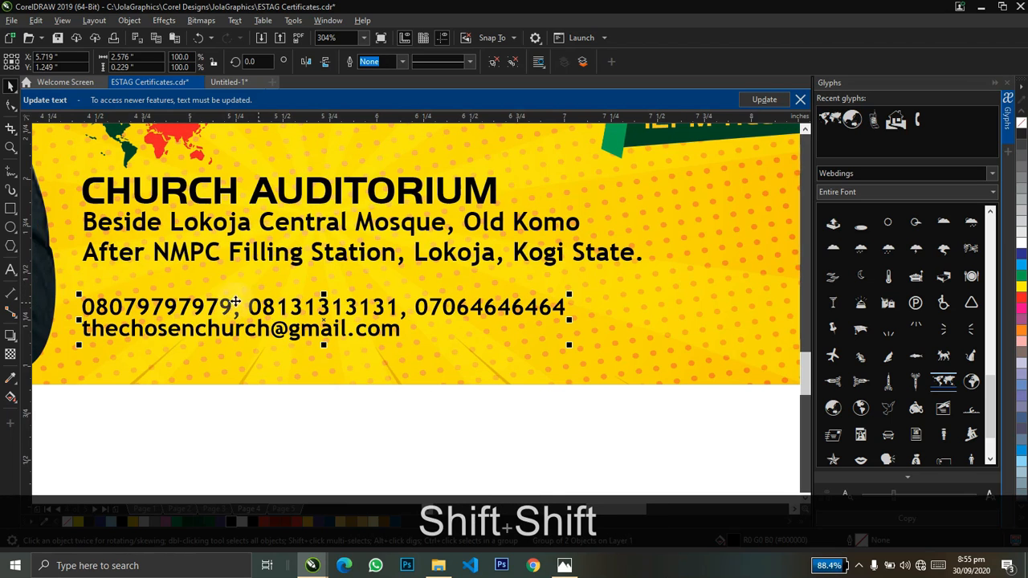
Draw a divider rectangle about 3.4 by 0.01 inches between address and contact lines, filled dark gold (#BA9311) without outline
{"action": "left_click", "coordinate": [10, 211]}
{"action": "left_click_drag", "start_coordinate": [46, 278], "coordinate": [684, 278]}
{"action": "key", "text": "ctrl+space"}
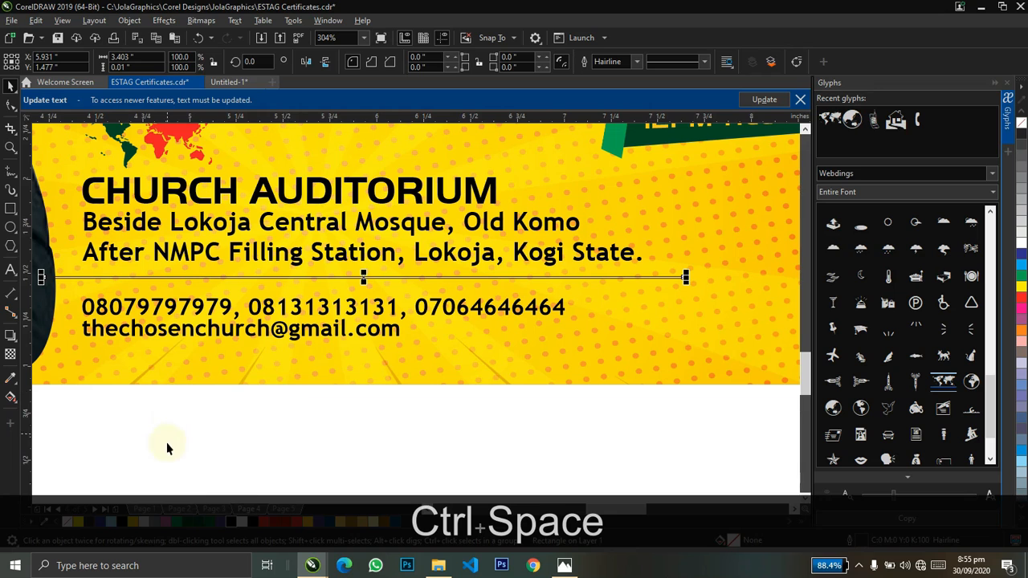
{"action": "left_click", "coordinate": [230, 523], "text": "ctrl"}
{"action": "left_click", "coordinate": [85, 525], "text": "ctrl"}
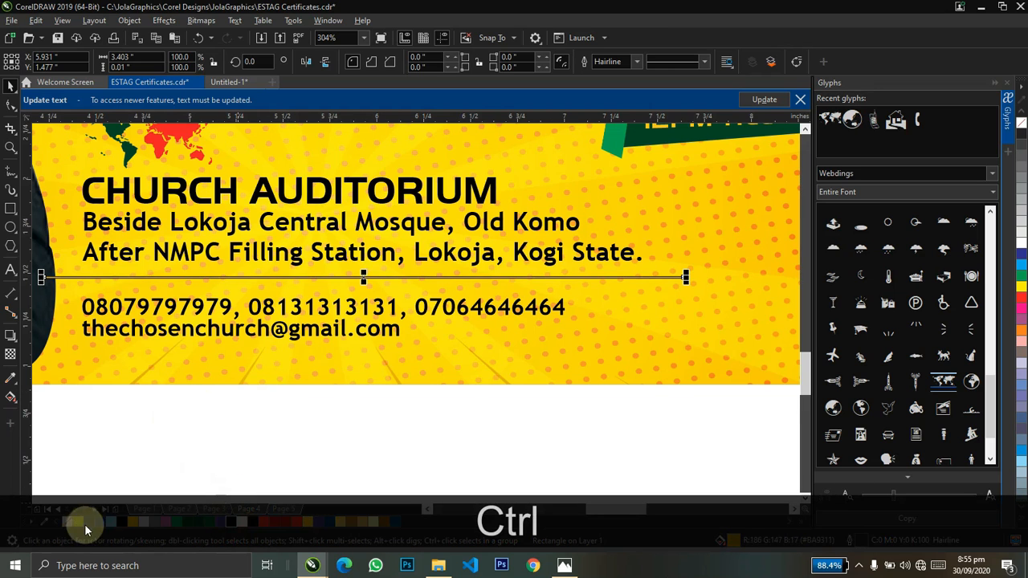
{"action": "left_click", "coordinate": [68, 525], "text": "ctrl"}
Thicken the divider to about 0.017 inches and place it behind the man's photo but above the yellow background
{"action": "key", "text": "z"}
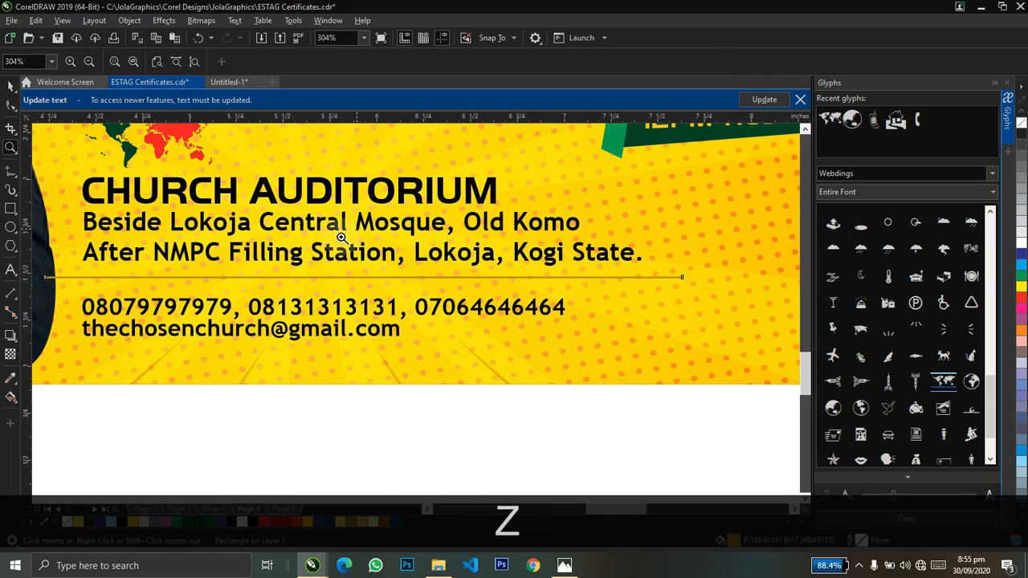
{"action": "left_click_drag", "start_coordinate": [429, 316], "coordinate": [468, 324]}
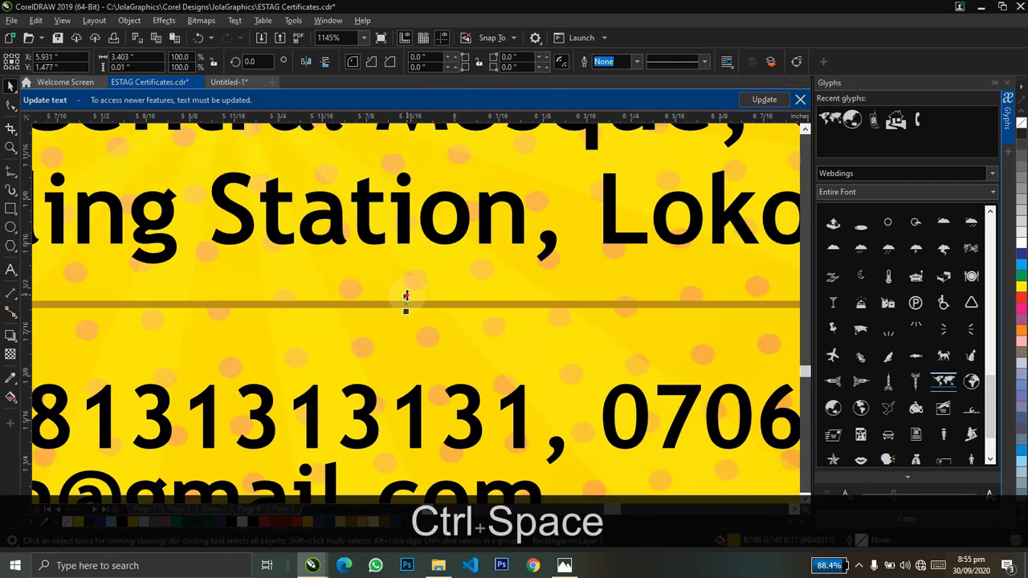
{"action": "key", "text": "shift+Page_Down"}
{"action": "key", "text": "ctrl+Page_Up"}
{"action": "key", "text": "ctrl+Page_Up"}
{"action": "key", "text": "ctrl+Page_Up"}
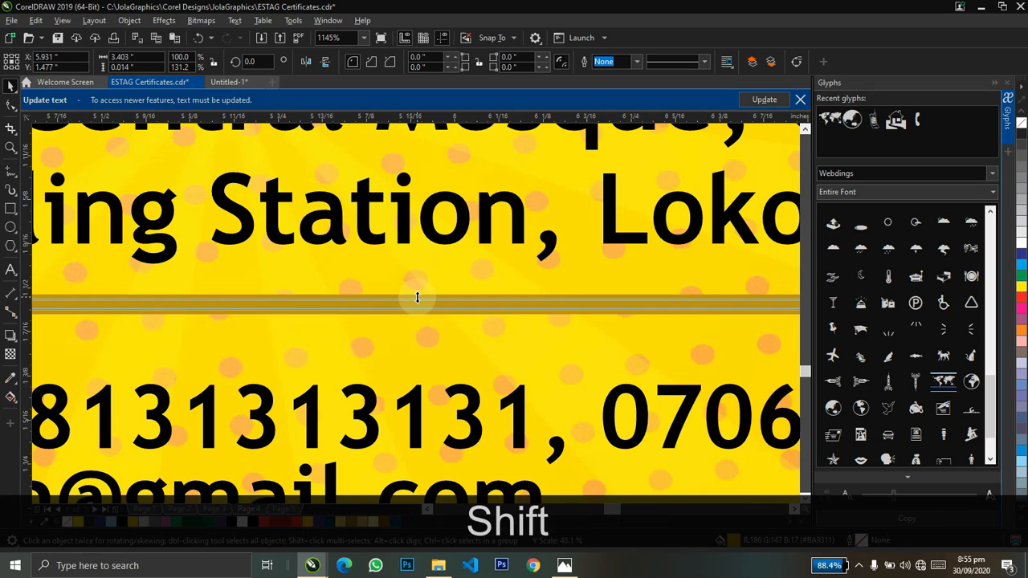
Extend the divider's right end well past the address text, to about below the right end of the green date banner
{"action": "key", "text": "shift+z"}
{"action": "left_click", "coordinate": [418, 297], "text": "shift"}
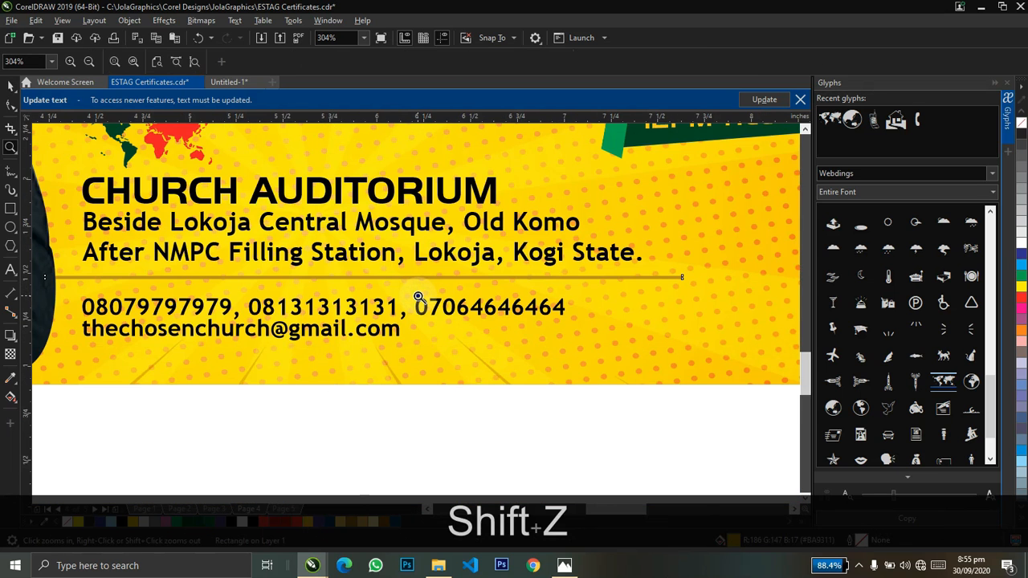
{"action": "left_click", "coordinate": [417, 298], "text": "shift"}
{"action": "key", "text": "ctrl+space"}
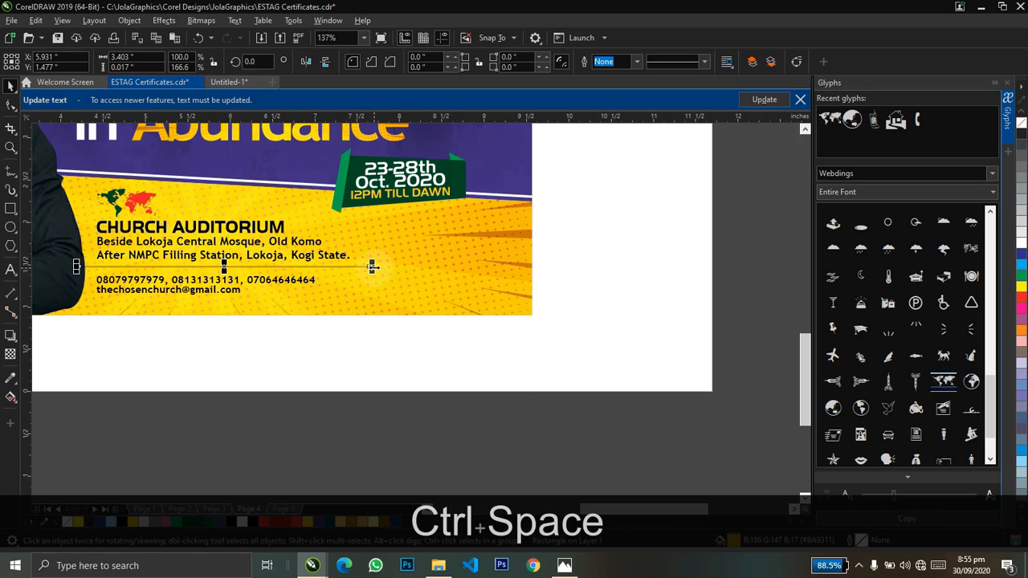
{"action": "left_click_drag", "start_coordinate": [372, 266], "coordinate": [471, 266]}
Move the divider slightly up toward the address and bring the contact group up closer beneath it
{"action": "key", "text": "z"}
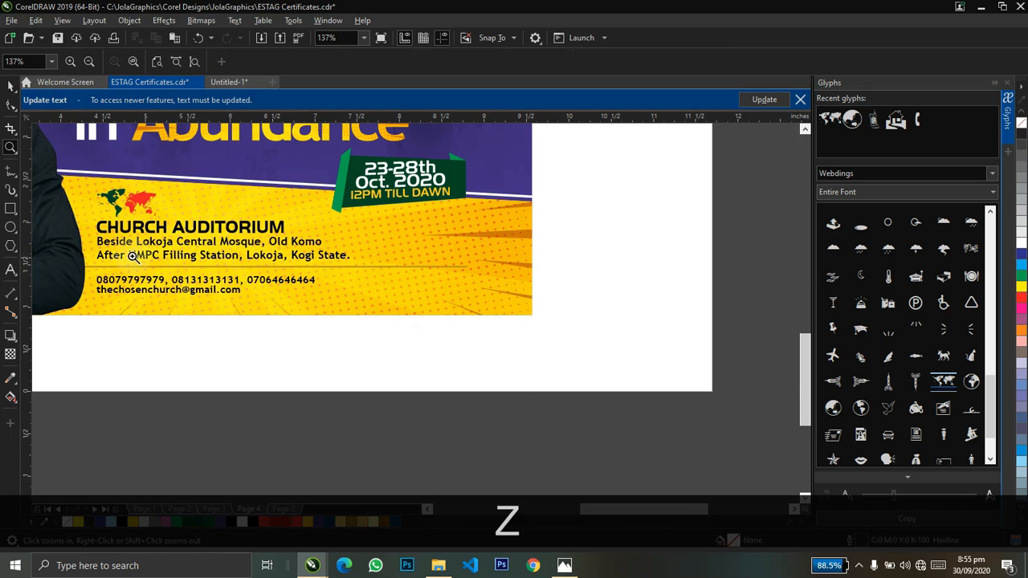
{"action": "left_click_drag", "start_coordinate": [364, 291], "coordinate": [353, 291]}
{"action": "key", "text": "ctrl+space"}
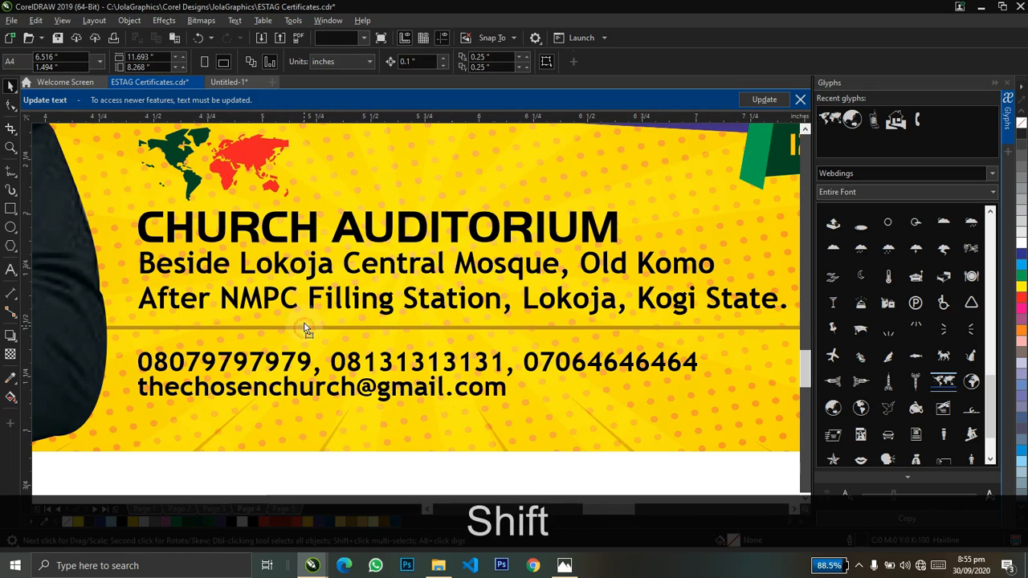
{"action": "left_click_drag", "start_coordinate": [304, 325], "coordinate": [307, 345]}
{"action": "left_click", "coordinate": [306, 361]}
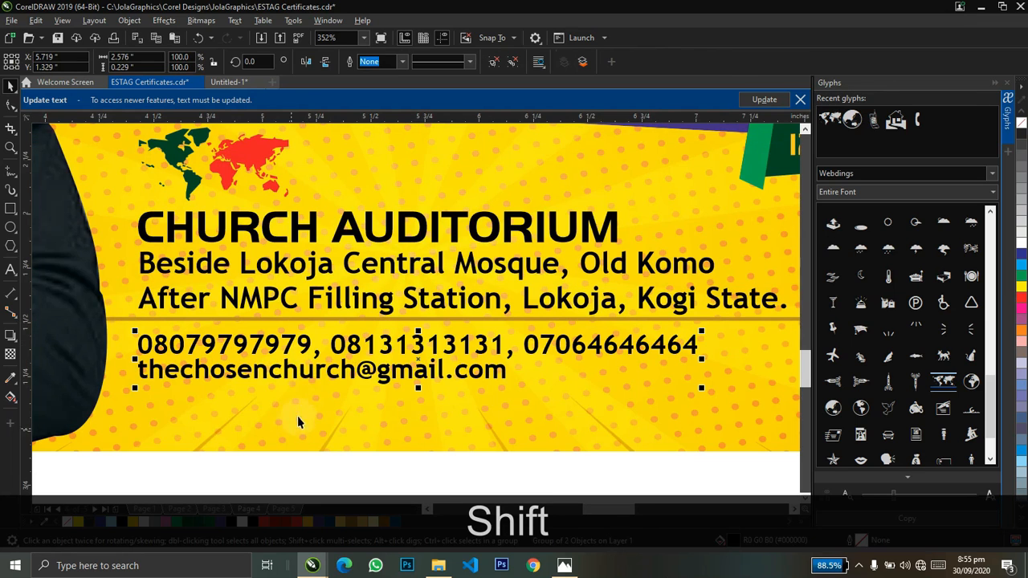
Move the "Saturday 24th No Vigil" text to the blank area beside the flyer's yellow section
{"action": "key", "text": "z"}
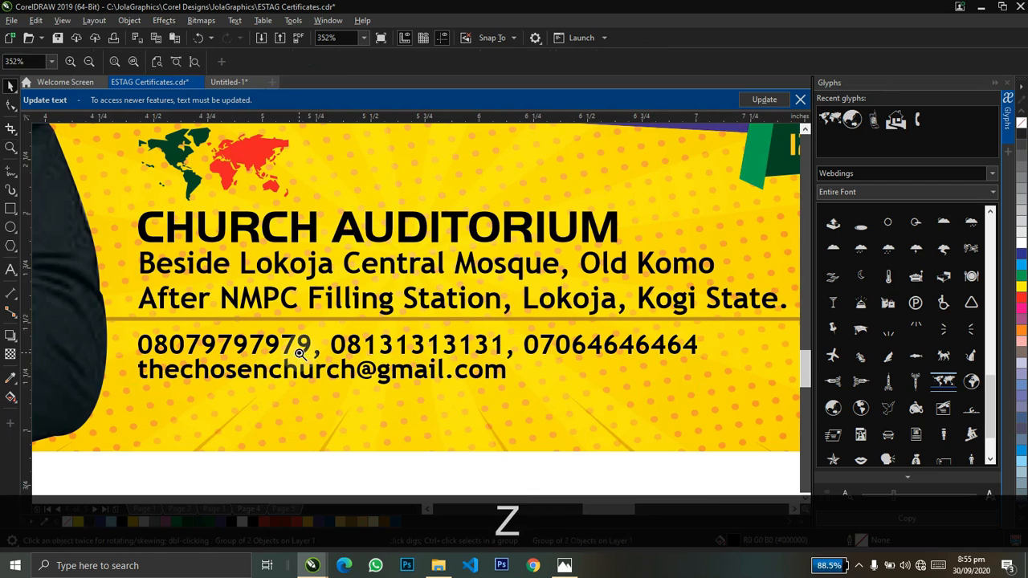
{"action": "right_click", "coordinate": [298, 354]}
{"action": "right_click", "coordinate": [470, 350]}
{"action": "key", "text": "ctrl+space"}
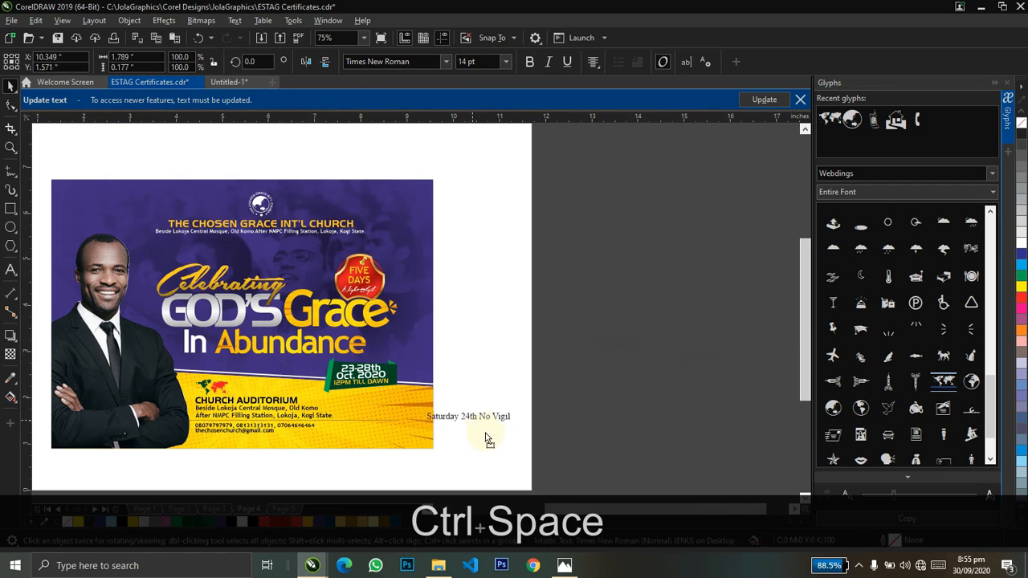
{"action": "left_click_drag", "start_coordinate": [487, 439], "coordinate": [531, 425]}
Split the "Saturday 24th No Vigil" text into three lines: "Saturday", "24th" and "No Vigil"
{"action": "key", "text": "z"}
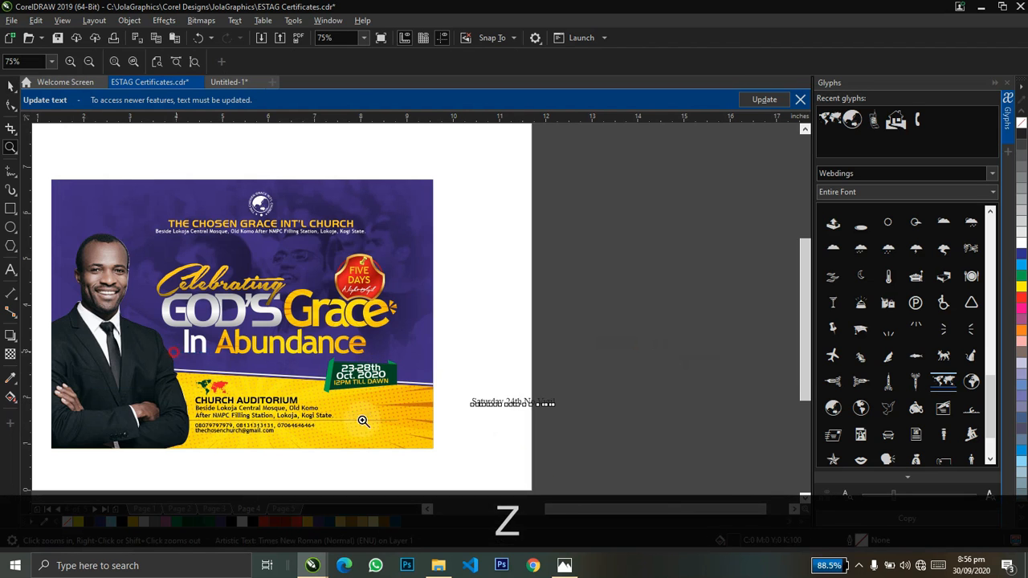
{"action": "left_click", "coordinate": [363, 420]}
{"action": "key", "text": "ctrl+space"}
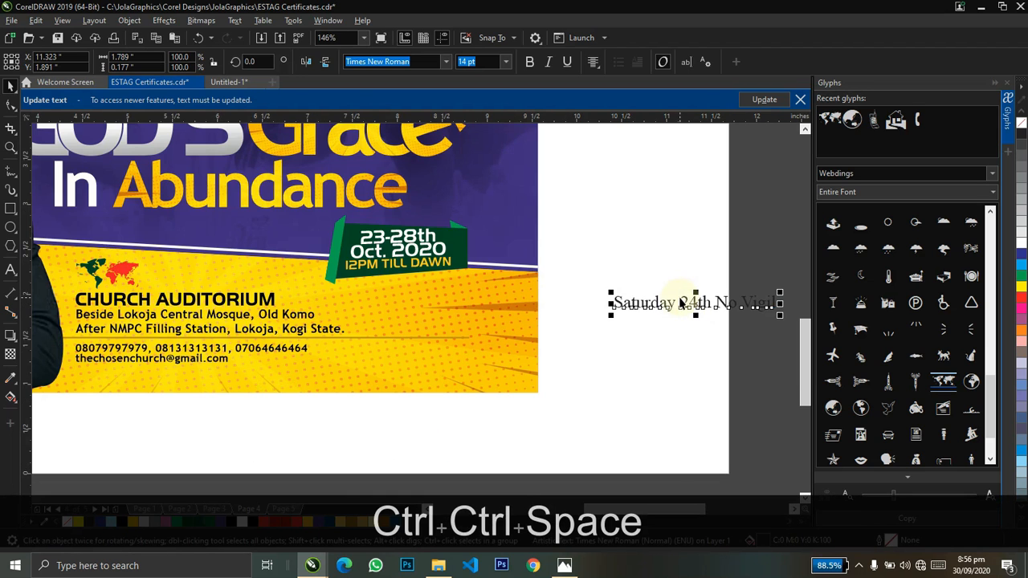
{"action": "key", "text": "Return"}
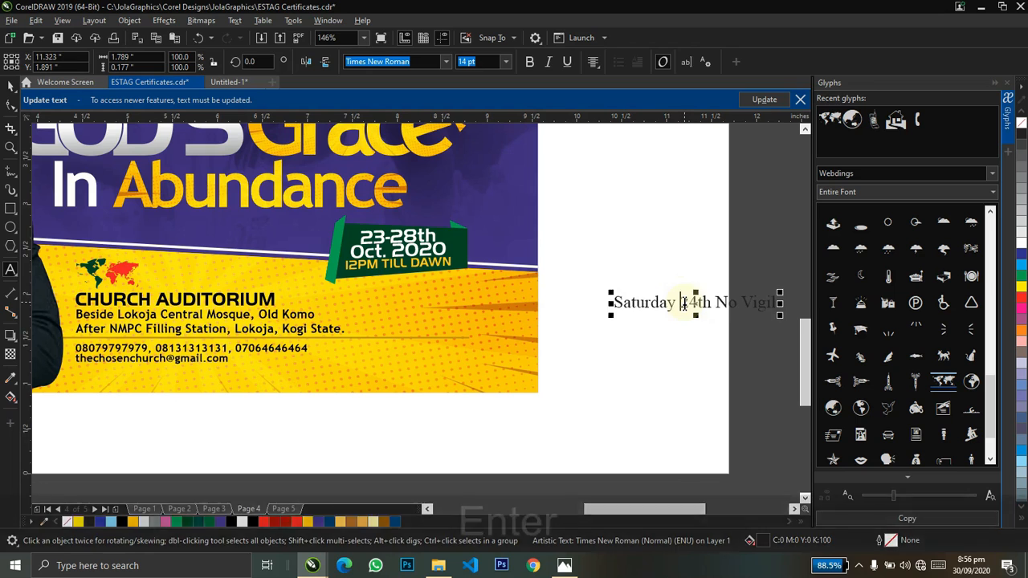
{"action": "key", "text": "ctrl+Right"}
{"action": "key", "text": "Return"}
{"action": "key", "text": "ctrl+space"}
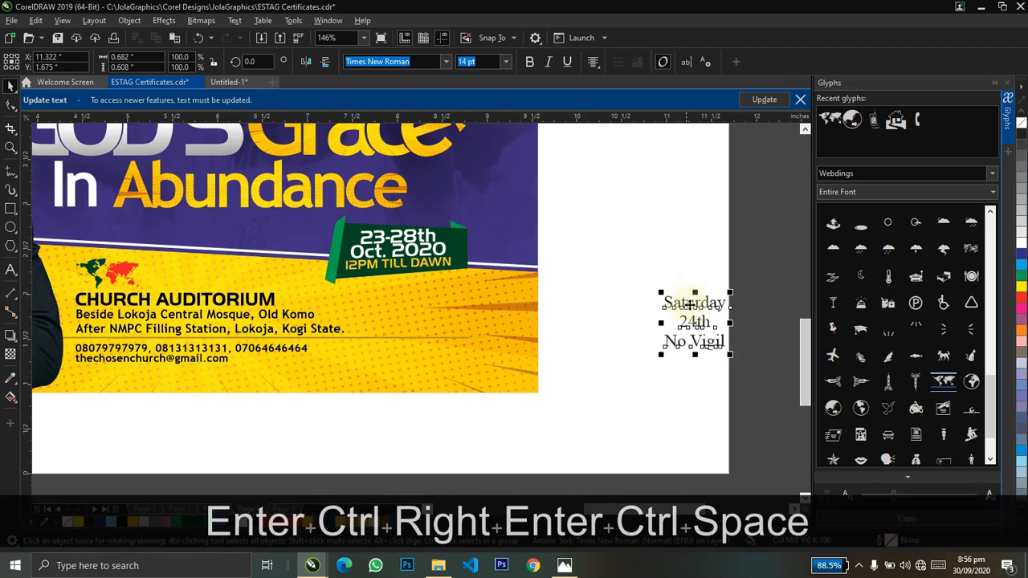
Move the "No Vigil" note nearer the flyer and draw a rectangle about 0.64 inches wide at the yellow area's bottom edge, centred under the date banner
{"action": "left_click_drag", "start_coordinate": [640, 303], "coordinate": [548, 291]}
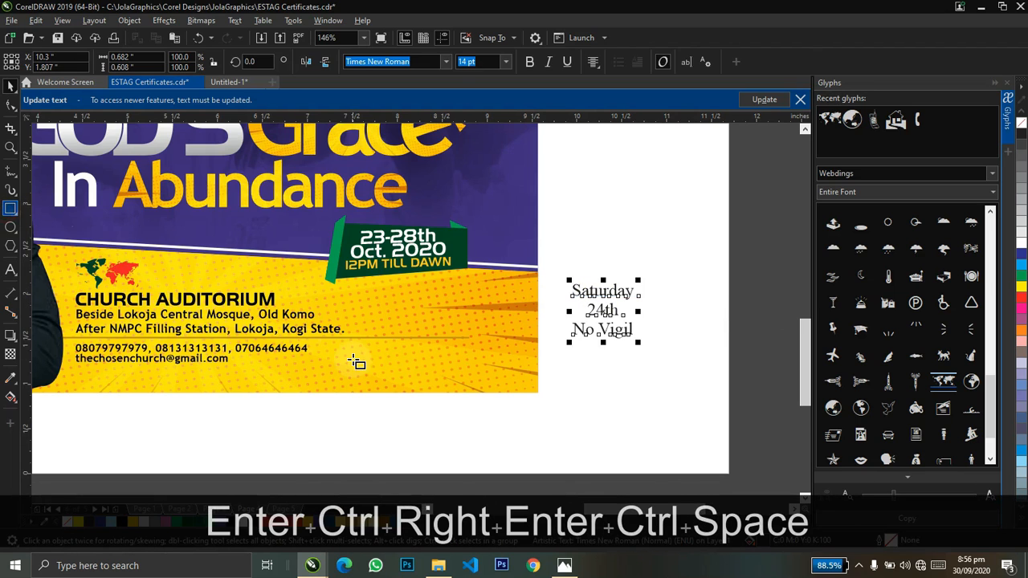
{"action": "left_click_drag", "start_coordinate": [366, 335], "coordinate": [429, 400]}
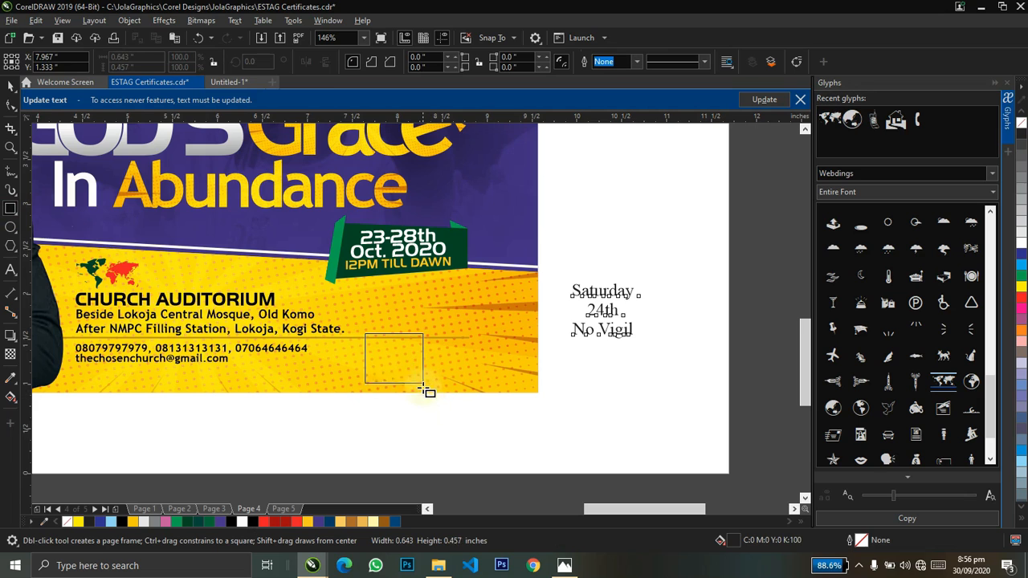
{"action": "key", "text": "ctrl+space"}
{"action": "key", "text": "shift+c"}
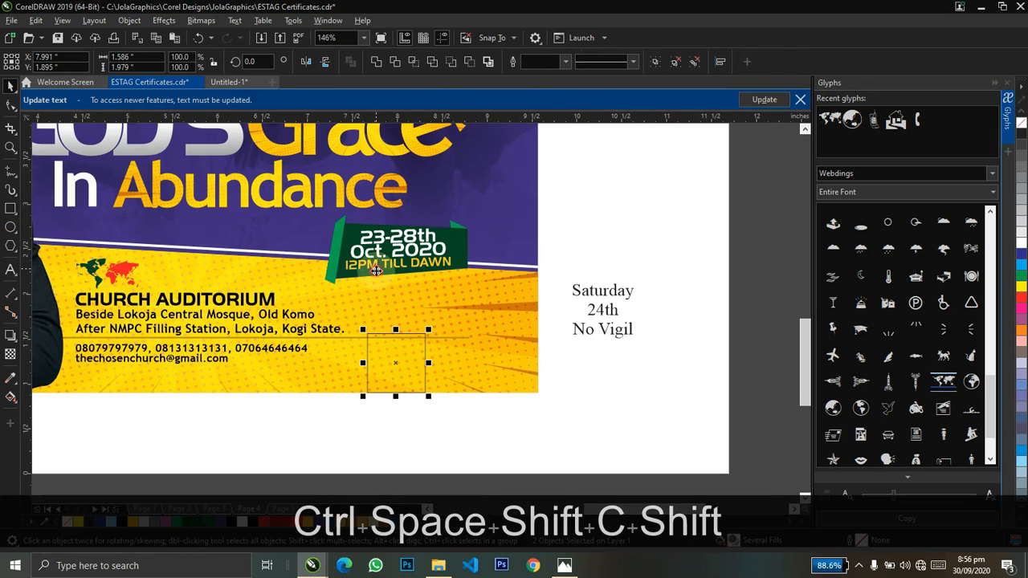
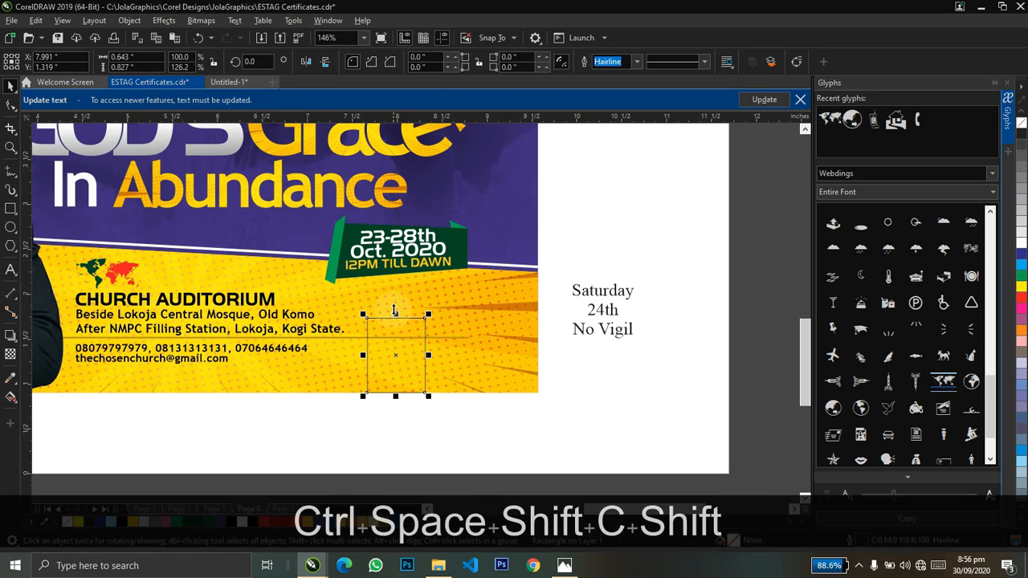
Fill the rectangle with Red, remove its outline and raise its top edge to make it about 0.88 inches tall
{"action": "left_click", "coordinate": [266, 521]}
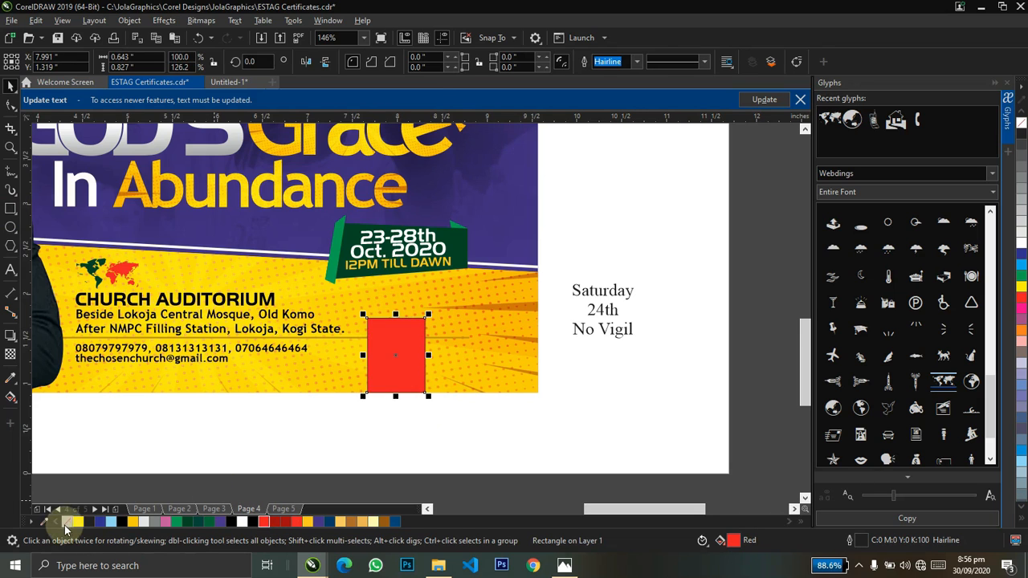
{"action": "key", "text": "z"}
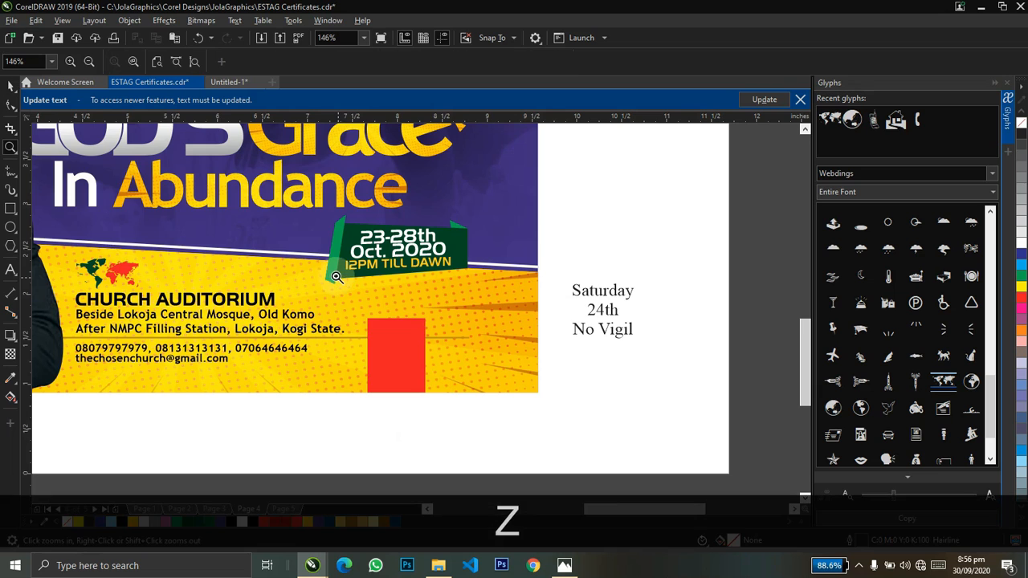
{"action": "left_click", "coordinate": [445, 333]}
{"action": "key", "text": "ctrl+space"}
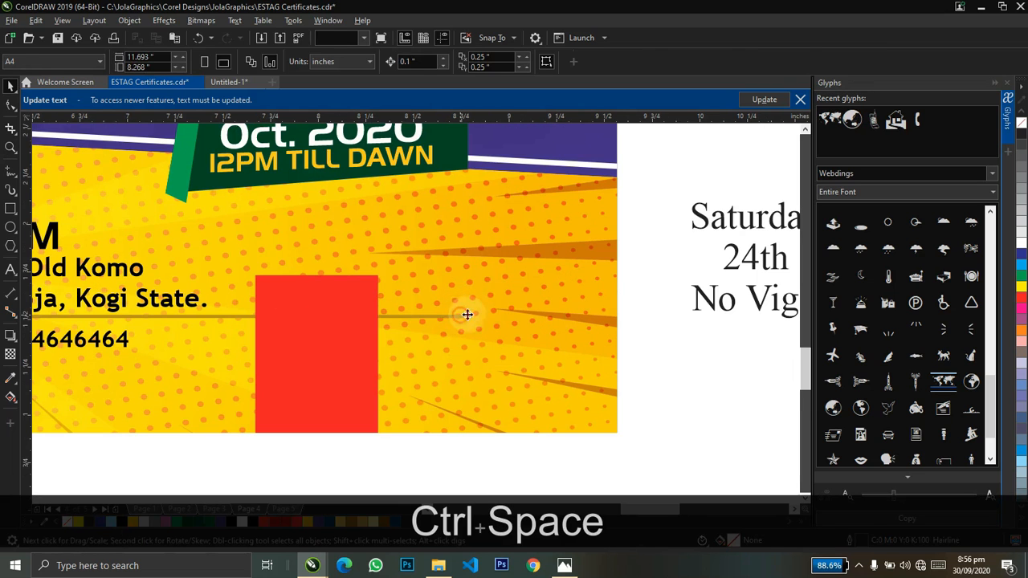
{"action": "left_click", "coordinate": [317, 277]}
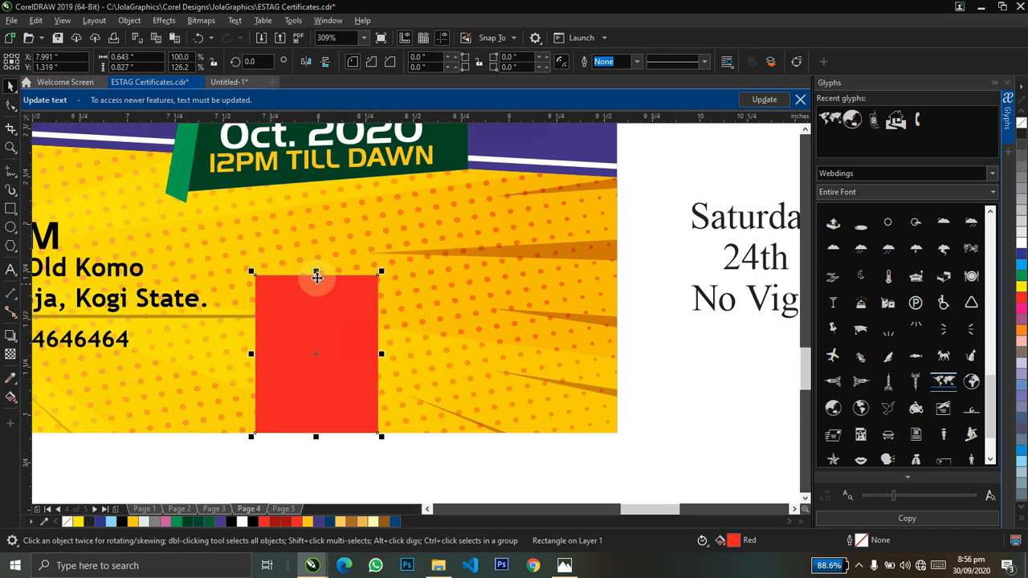
{"action": "left_click_drag", "start_coordinate": [317, 277], "coordinate": [317, 266]}
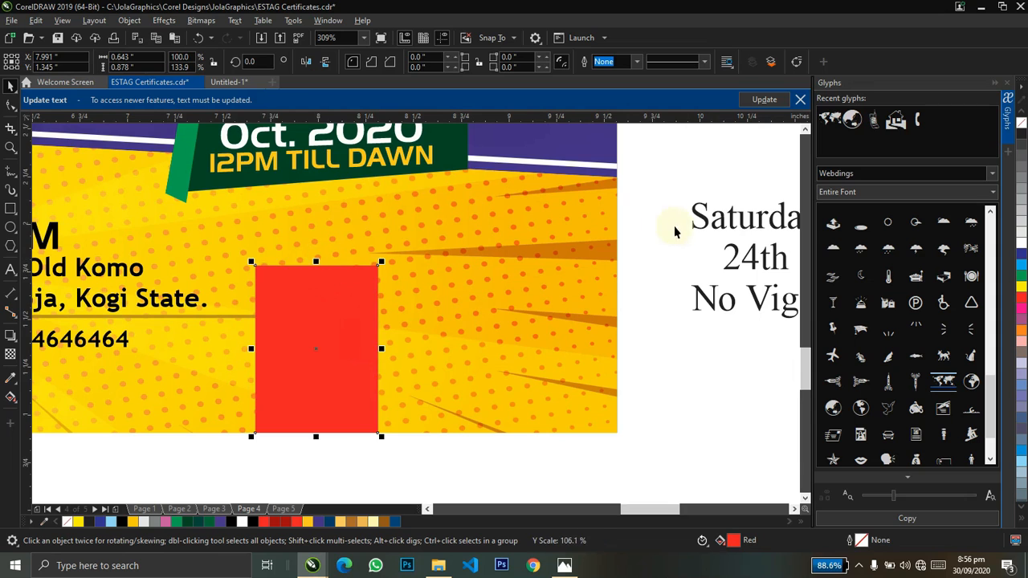
Set the three-line note's font to HandelGotDBol and change all its text to UPPERCASE
{"action": "left_click", "coordinate": [725, 225]}
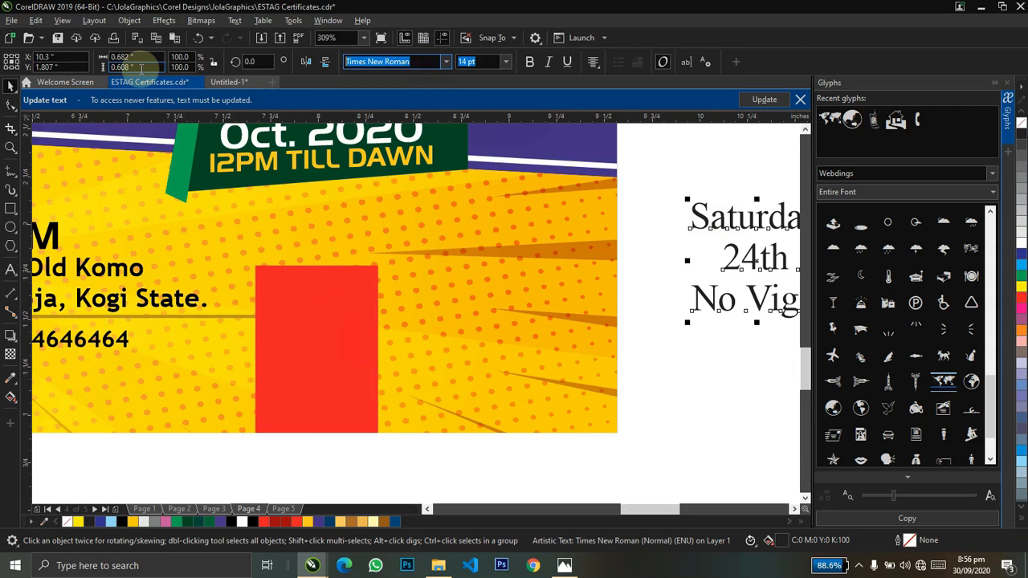
{"action": "type", "text": "handel"}
{"action": "key", "text": "Return"}
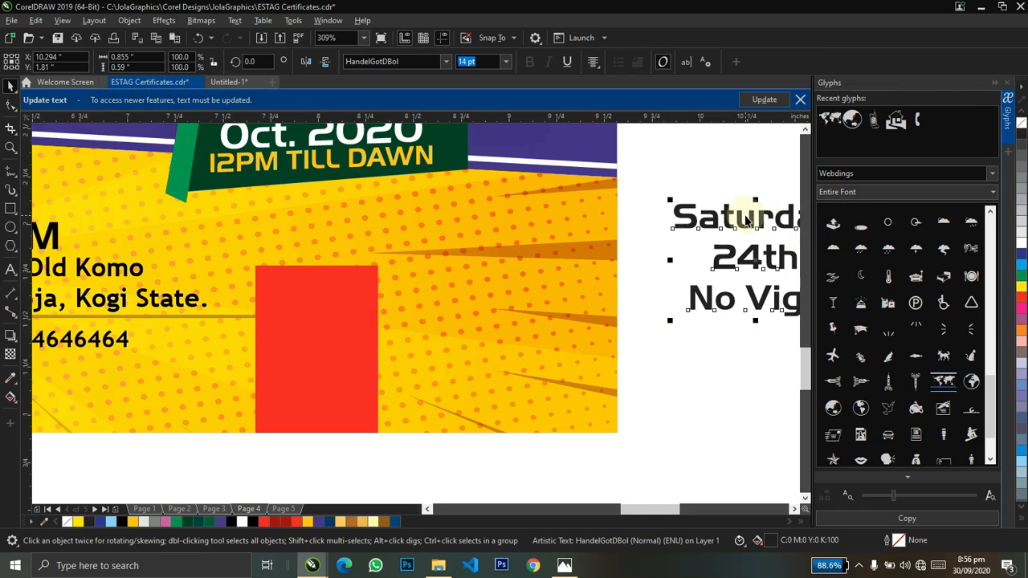
{"action": "double_click", "coordinate": [753, 223]}
{"action": "key", "text": "ctrl+a"}
{"action": "key", "text": "shift+F3"}
{"action": "key", "text": "u"}
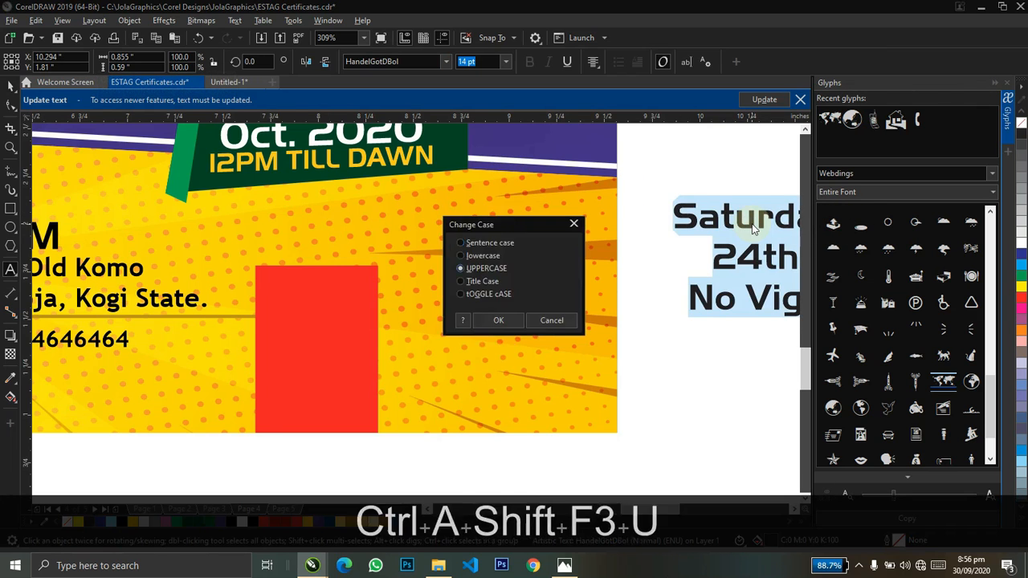
{"action": "key", "text": "Return"}
{"action": "key", "text": "ctrl+space"}
Centre the note on the red rectangle both horizontally and vertically and bring it to the front
{"action": "left_click", "coordinate": [317, 328], "text": "shift"}
{"action": "key", "text": "c"}
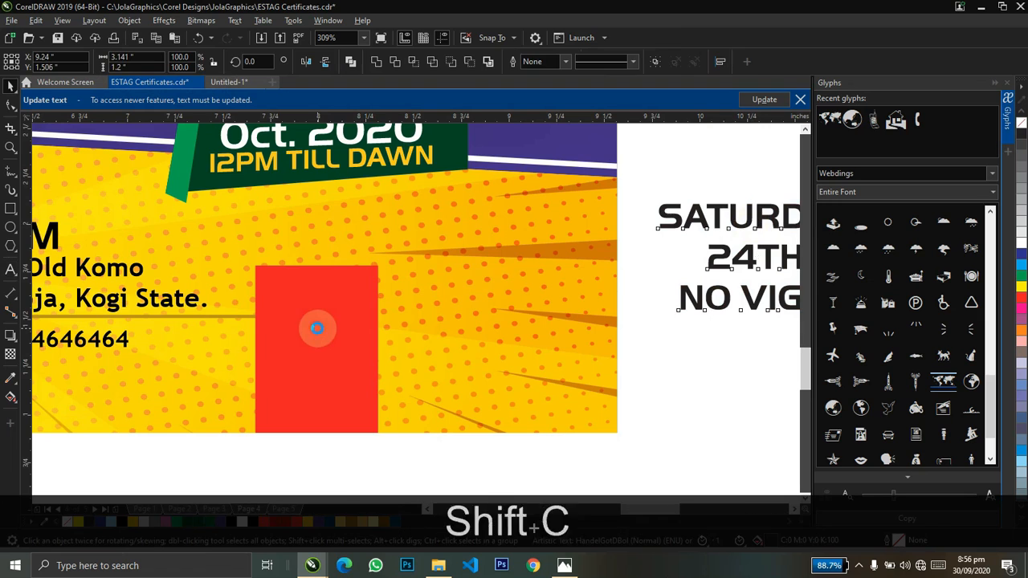
{"action": "key", "text": "e"}
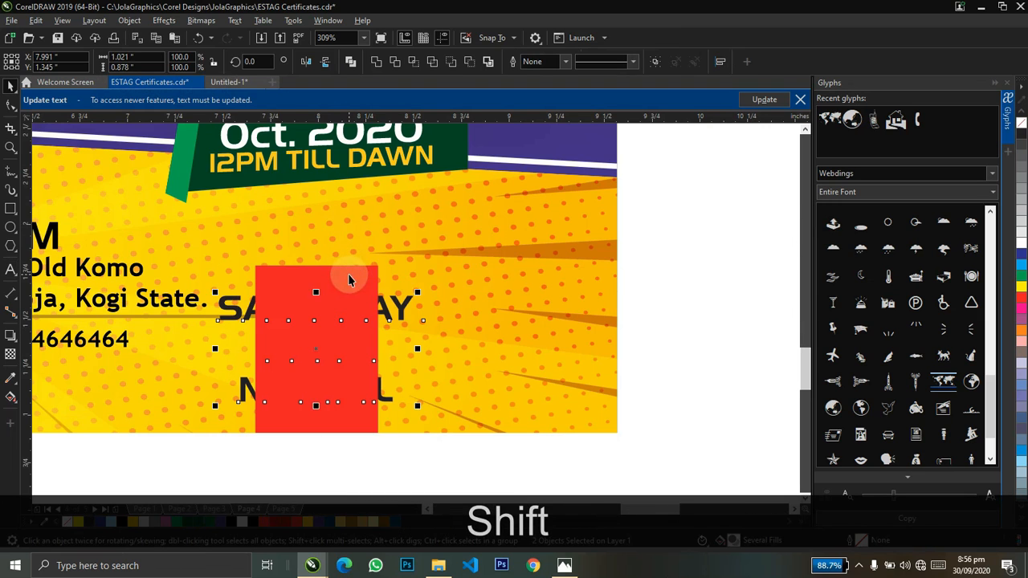
{"action": "key", "text": "shift+Page_Up"}
Tighten the note's letter spacing and break it apart into separate text lines
{"action": "key", "text": "F10"}
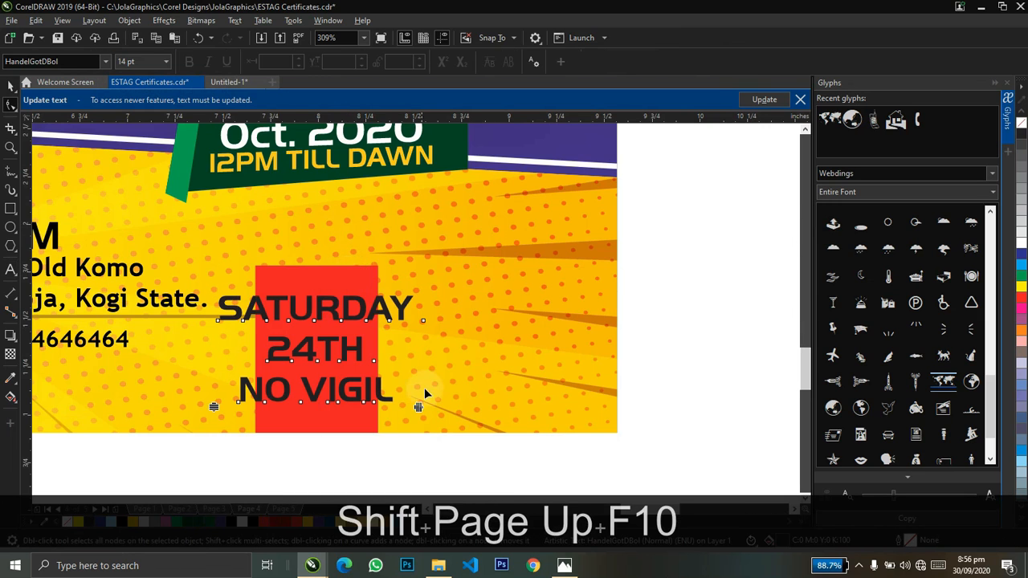
{"action": "left_click_drag", "start_coordinate": [417, 409], "coordinate": [388, 417]}
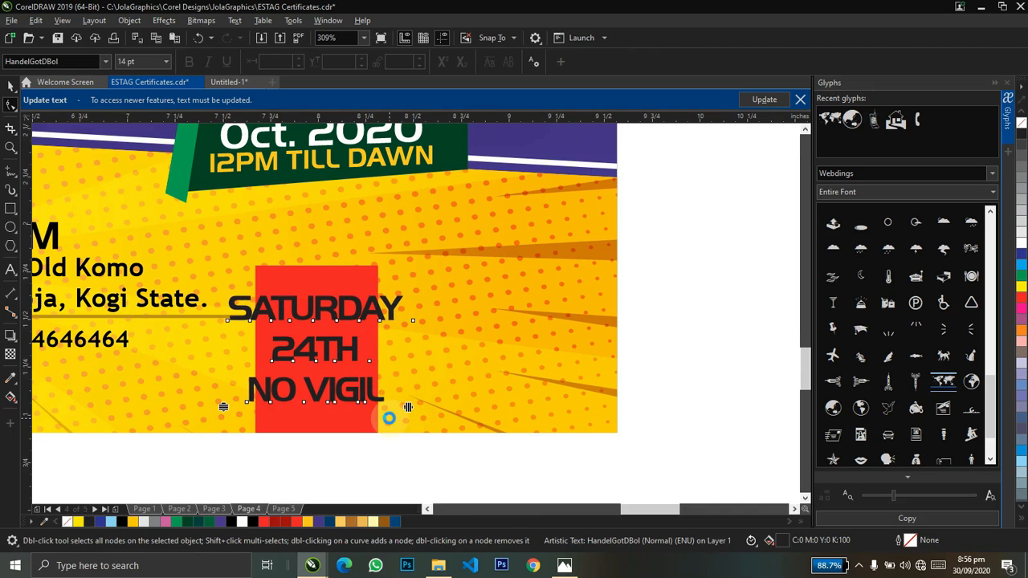
{"action": "key", "text": "ctrl+k"}
{"action": "key", "text": "space"}
{"action": "key", "text": "ctrl+space"}
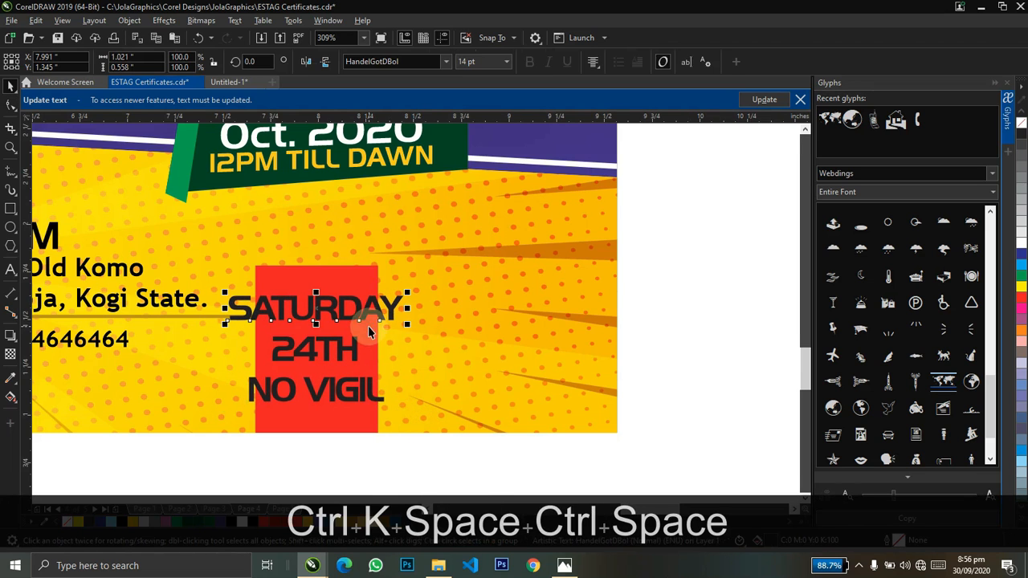
{"action": "key", "text": "ctrl+shift+z"}
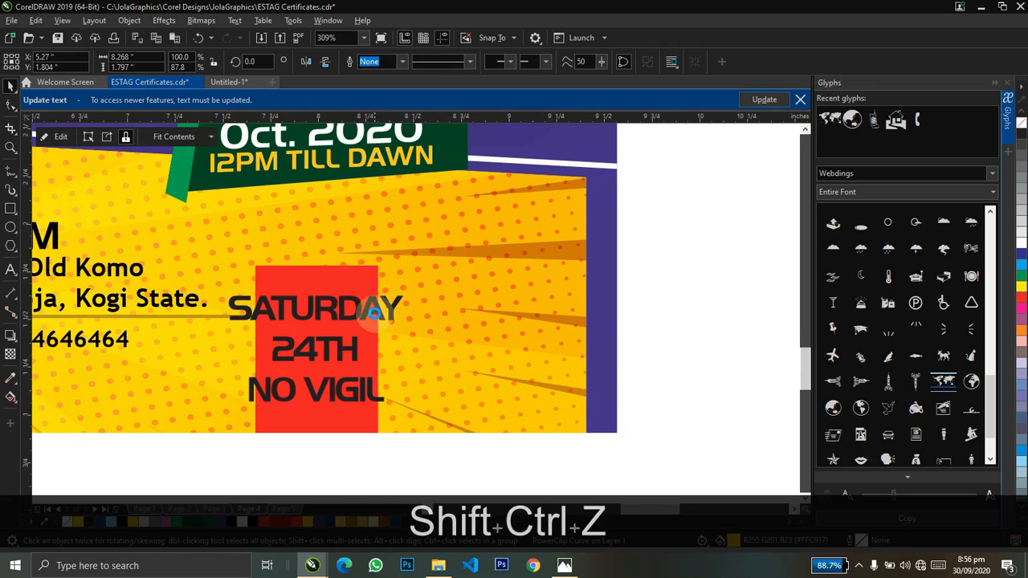
Shrink "SATURDAY" to about 7.9 pt to fit within the red rectangle and move "24TH" and "NO VIGIL" up beneath it
{"action": "left_click", "coordinate": [378, 315]}
{"action": "left_click_drag", "start_coordinate": [408, 324], "coordinate": [369, 327]}
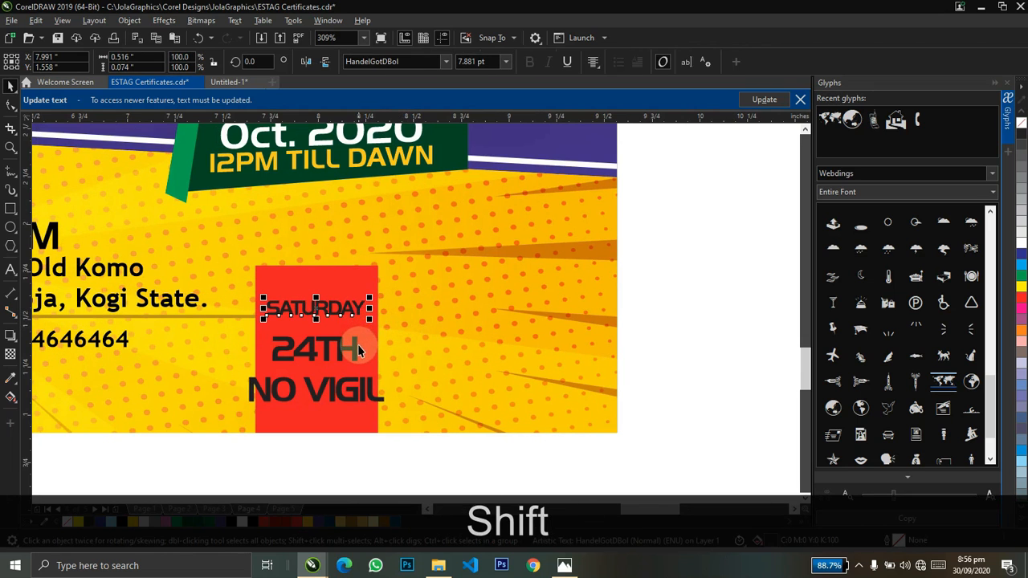
{"action": "left_click_drag", "start_coordinate": [354, 348], "coordinate": [340, 335]}
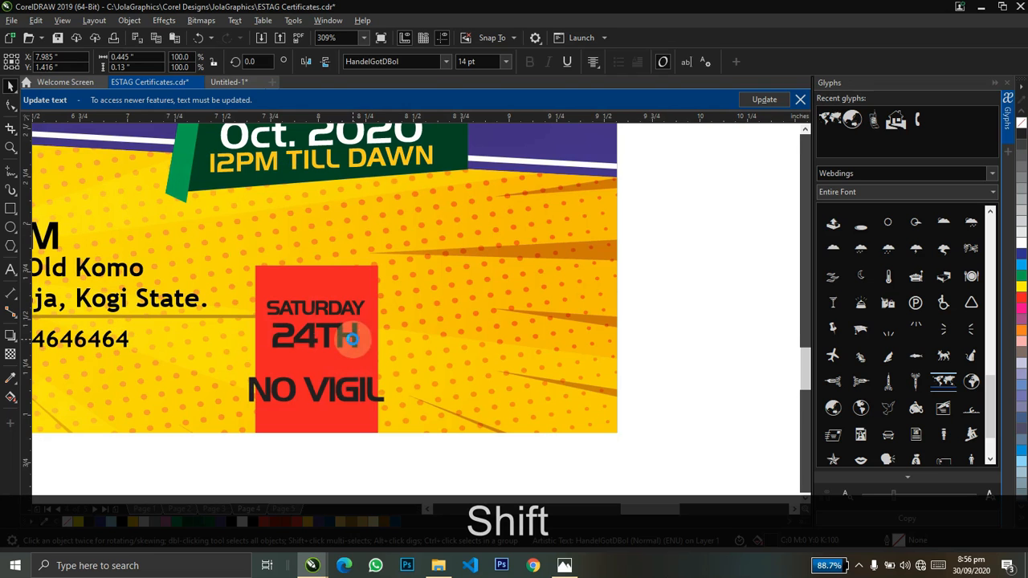
{"action": "left_click_drag", "start_coordinate": [347, 384], "coordinate": [343, 362]}
Shrink "NO VIGIL" to about 10.6 pt and move it and "24TH" up to close the gaps between the three lines
{"action": "key", "text": "shift+z"}
{"action": "left_click", "coordinate": [354, 345]}
{"action": "key", "text": "ctrl+space"}
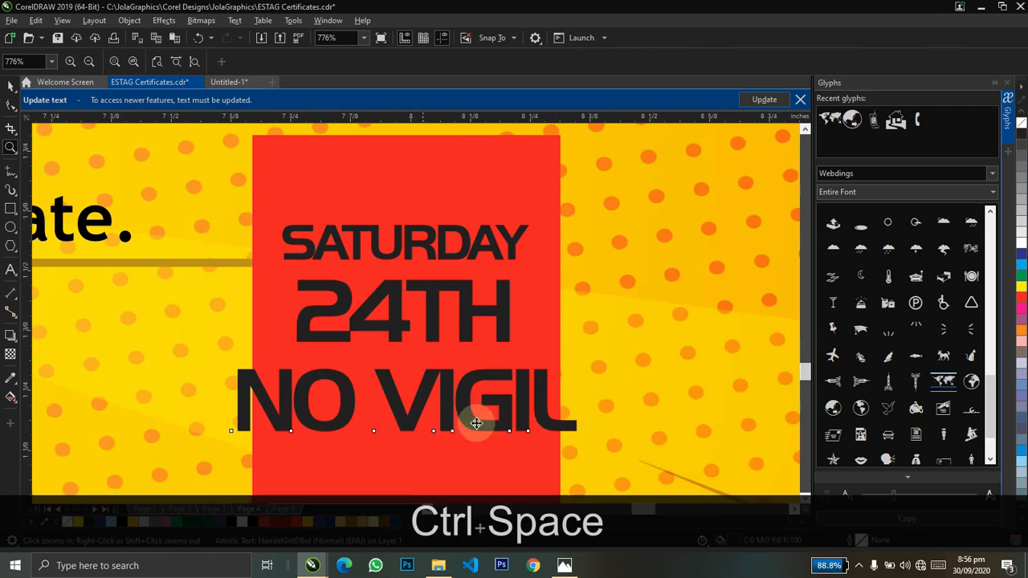
{"action": "left_click_drag", "start_coordinate": [581, 438], "coordinate": [539, 451]}
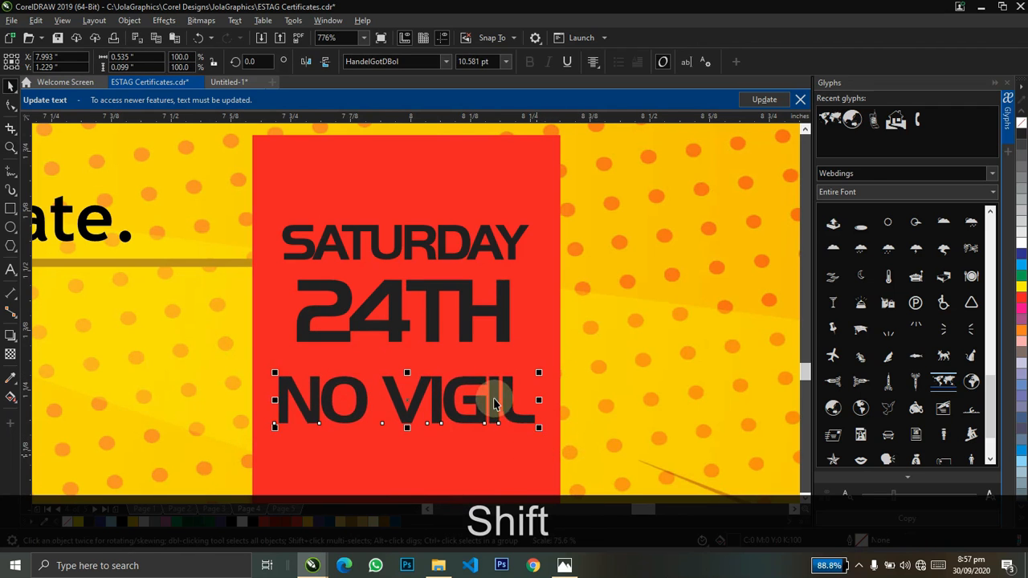
{"action": "left_click_drag", "start_coordinate": [488, 402], "coordinate": [493, 377]}
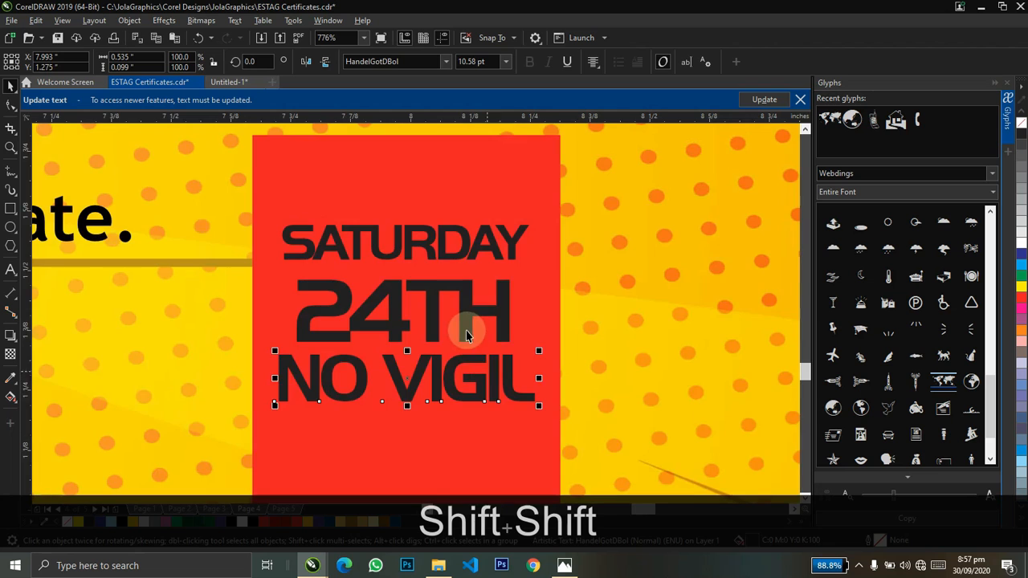
{"action": "left_click", "coordinate": [467, 326], "text": "shift"}
{"action": "left_click_drag", "start_coordinate": [467, 323], "coordinate": [470, 305]}
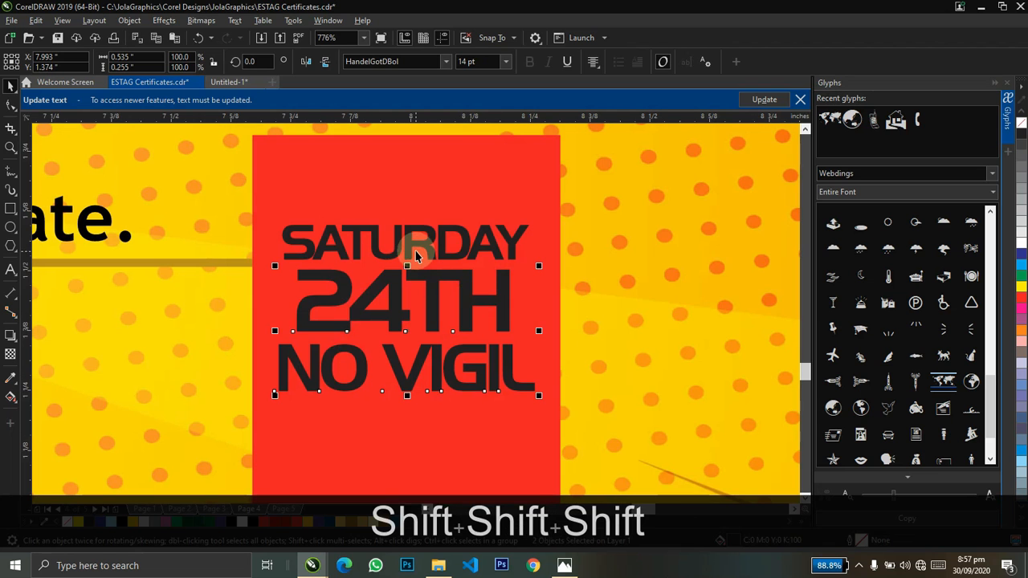
Colour the "SATURDAY" and "24TH" lines white and "NO VIGIL" yellow (R255 G201 B23)
{"action": "left_click", "coordinate": [413, 243], "text": "shift"}
{"action": "left_click", "coordinate": [244, 521]}
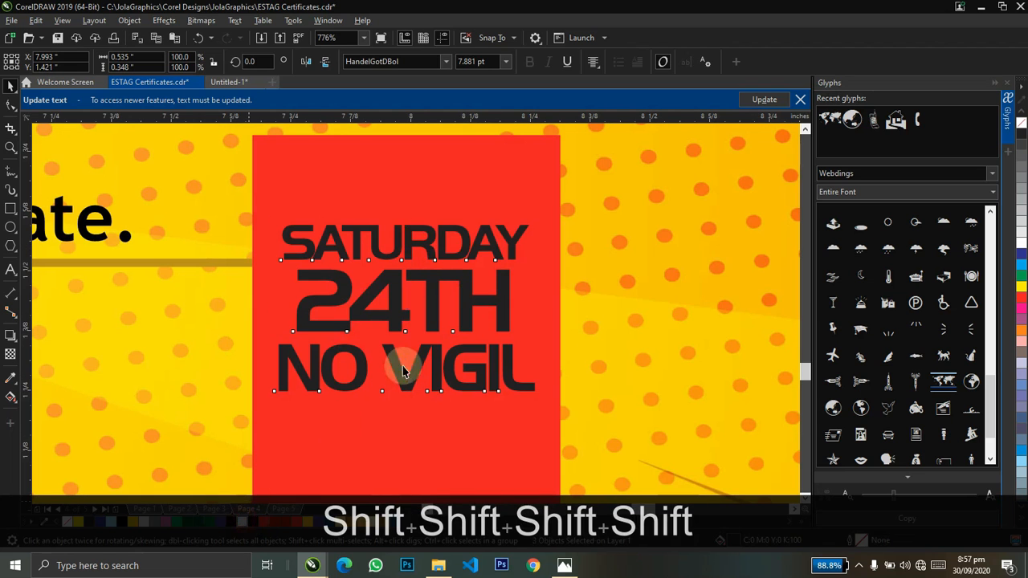
{"action": "left_click", "coordinate": [404, 371], "text": "shift"}
{"action": "left_click", "coordinate": [404, 372]}
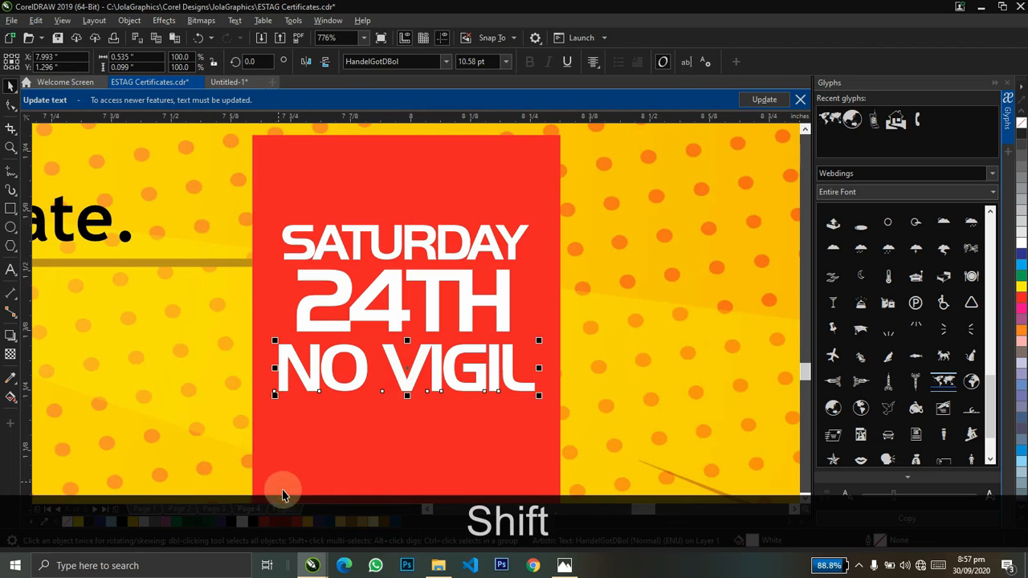
{"action": "left_click", "coordinate": [310, 521]}
Group the three note lines and nudge the group slightly up on the red rectangle
{"action": "key", "text": "z"}
{"action": "scroll", "coordinate": [474, 330], "scroll_direction": "down", "scroll_amount": 3}
{"action": "key", "text": "ctrl+space"}
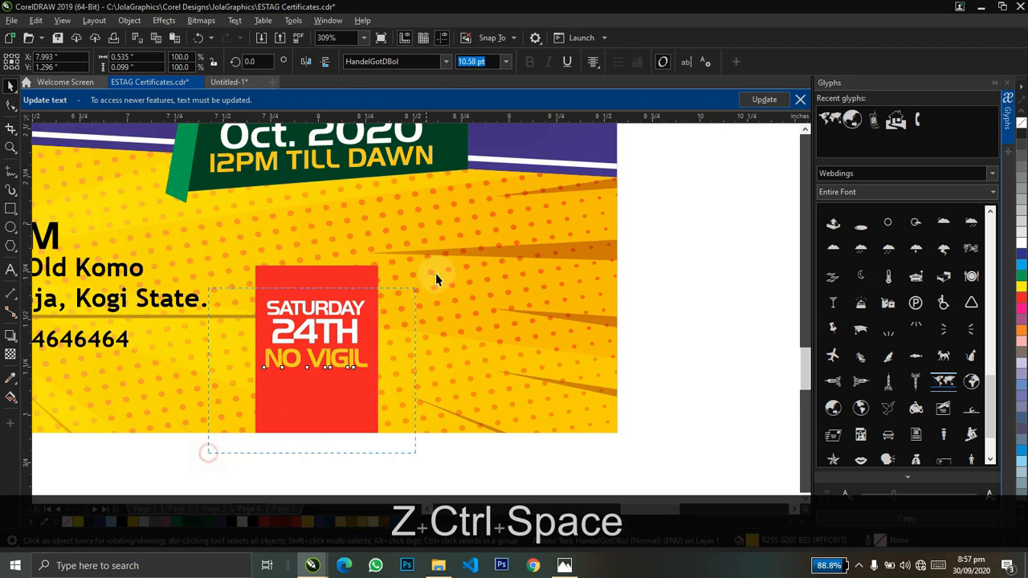
{"action": "left_click_drag", "start_coordinate": [439, 287], "coordinate": [438, 289]}
{"action": "key", "text": "ctrl+g"}
{"action": "key", "text": "ctrl+Up"}
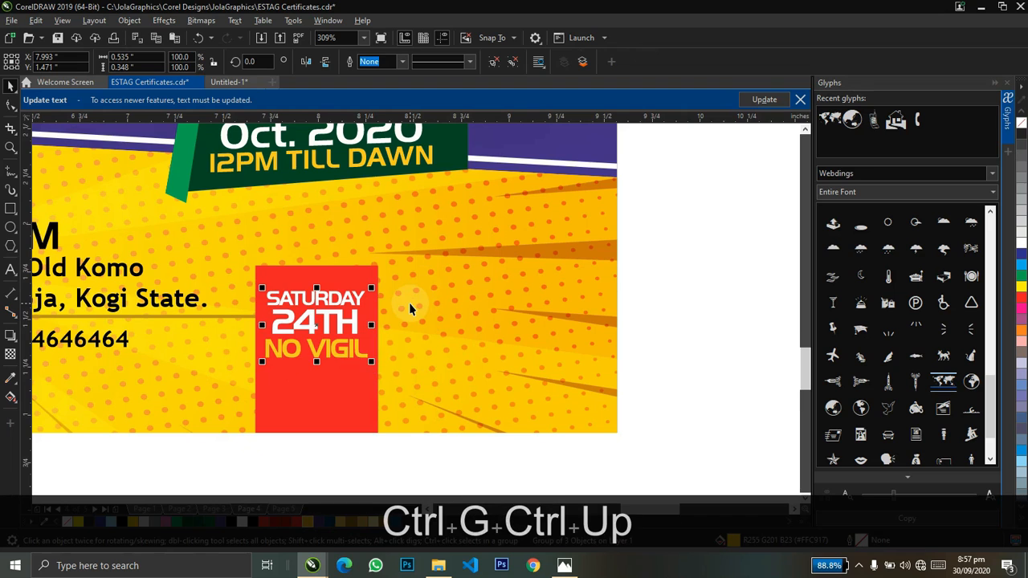
{"action": "left_click", "coordinate": [341, 385]}
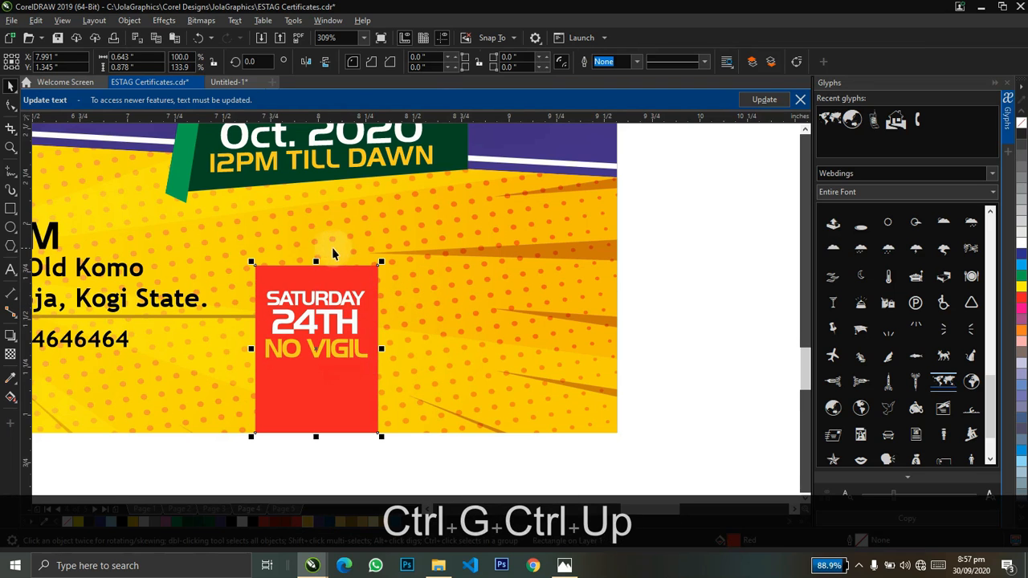
{"action": "left_click_drag", "start_coordinate": [317, 259], "coordinate": [395, 369]}
{"action": "right_click", "coordinate": [395, 370]}
{"action": "left_click", "coordinate": [328, 403]}
{"action": "key", "text": "ctrl+z"}
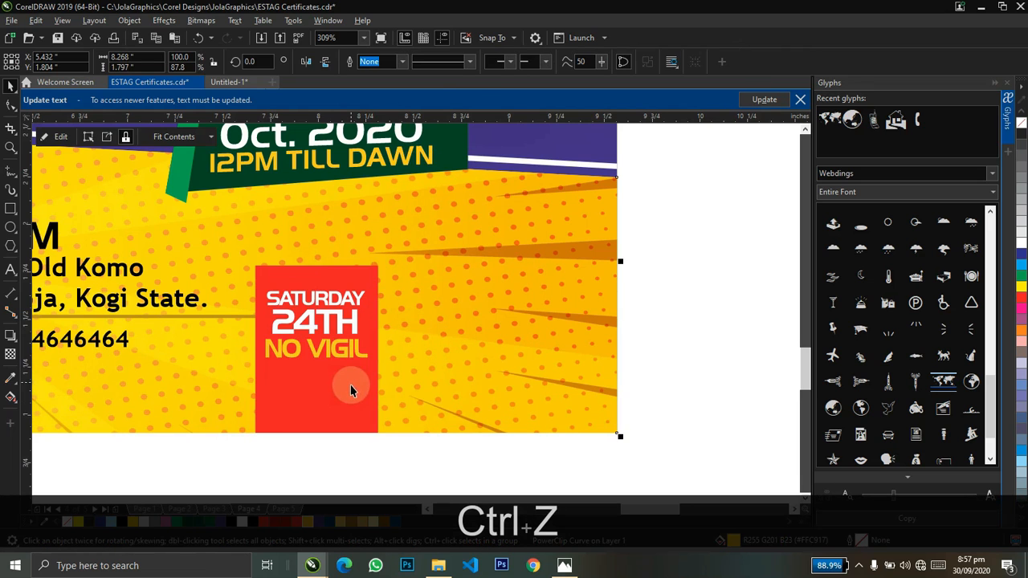
Shorten the red rectangle to about 0.59 inches tall and add two red strips of equal width below, the lower ending at the flyer's bottom edge
{"action": "left_click", "coordinate": [351, 391]}
{"action": "left_click_drag", "start_coordinate": [317, 438], "coordinate": [360, 383]}
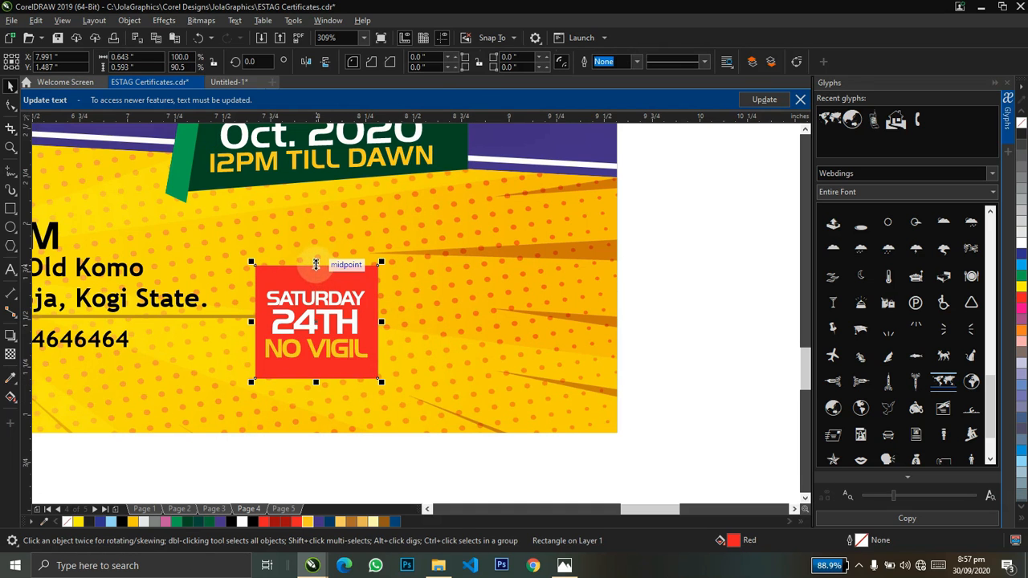
{"action": "left_click_drag", "start_coordinate": [315, 265], "coordinate": [358, 407]}
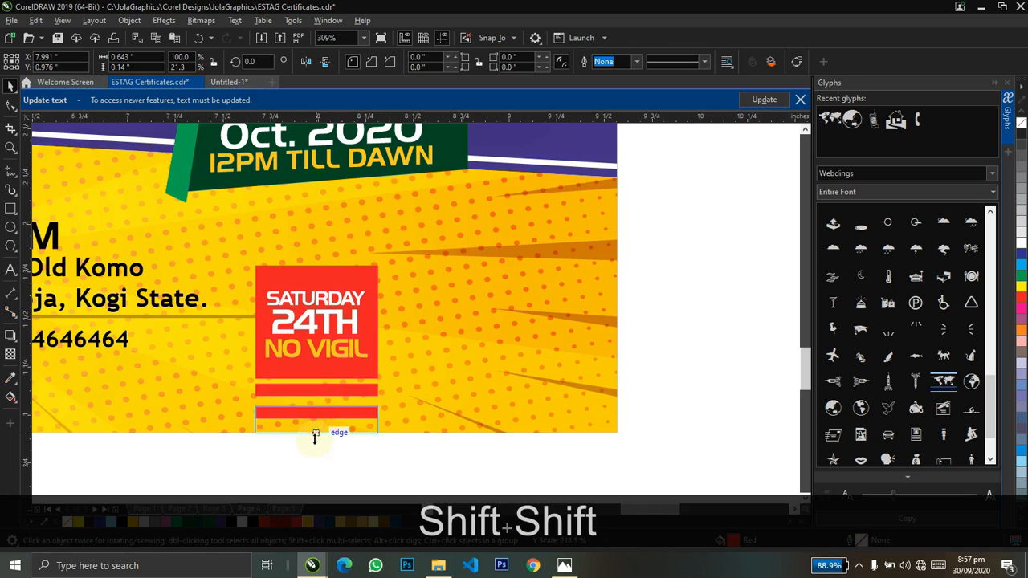
{"action": "left_click_drag", "start_coordinate": [315, 435], "coordinate": [316, 435]}
Move the thin middle strip closer to the red rectangle and raise the lowest strip's top edge to make it about 0.18 inches tall
{"action": "key", "text": "z"}
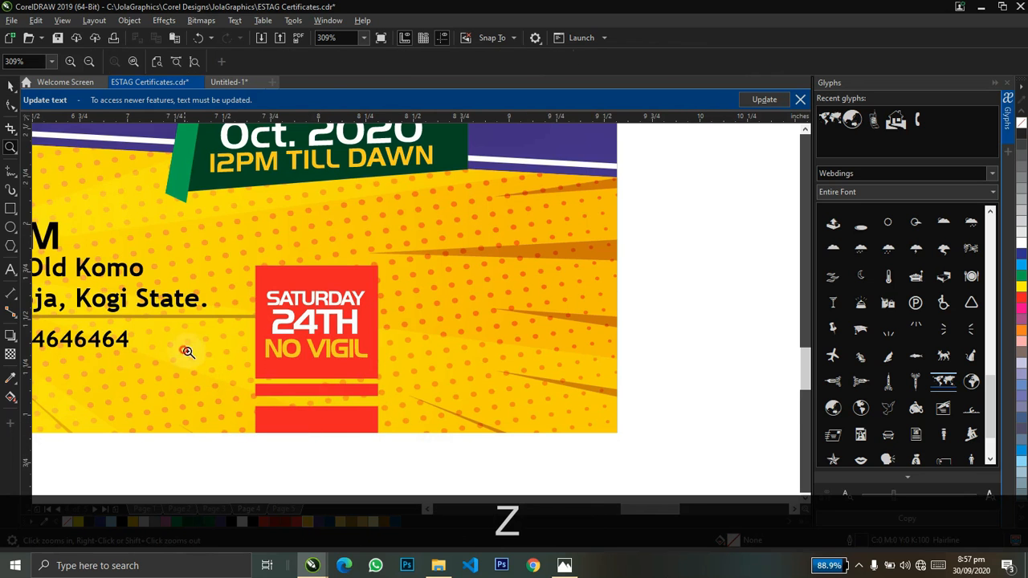
{"action": "left_click_drag", "start_coordinate": [186, 352], "coordinate": [467, 442]}
{"action": "key", "text": "ctrl+space"}
{"action": "left_click_drag", "start_coordinate": [388, 291], "coordinate": [388, 292]}
{"action": "left_click", "coordinate": [382, 345]}
{"action": "left_click_drag", "start_coordinate": [388, 335], "coordinate": [401, 315]}
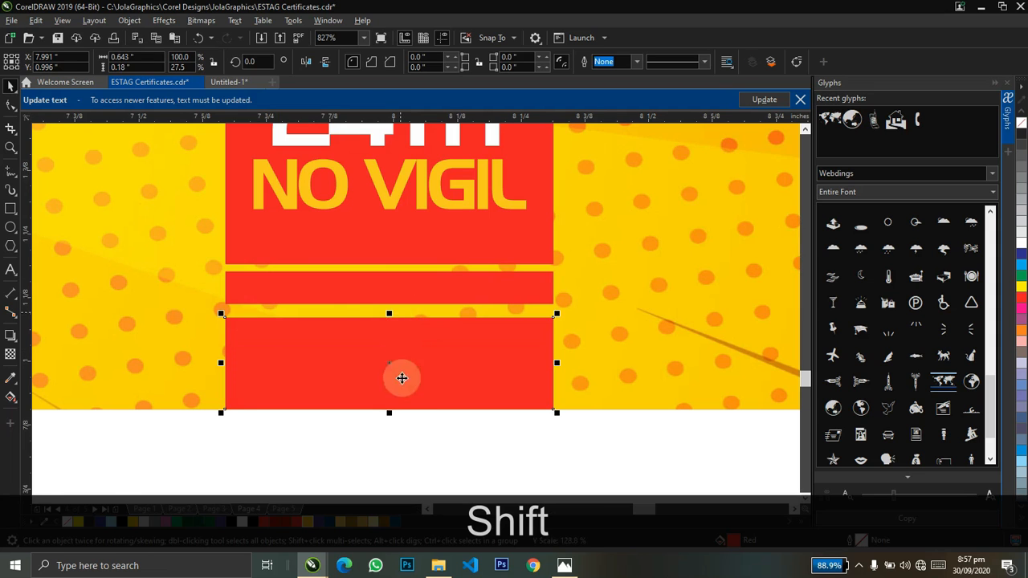
{"action": "left_click", "coordinate": [404, 463]}
{"action": "key", "text": "F4"}
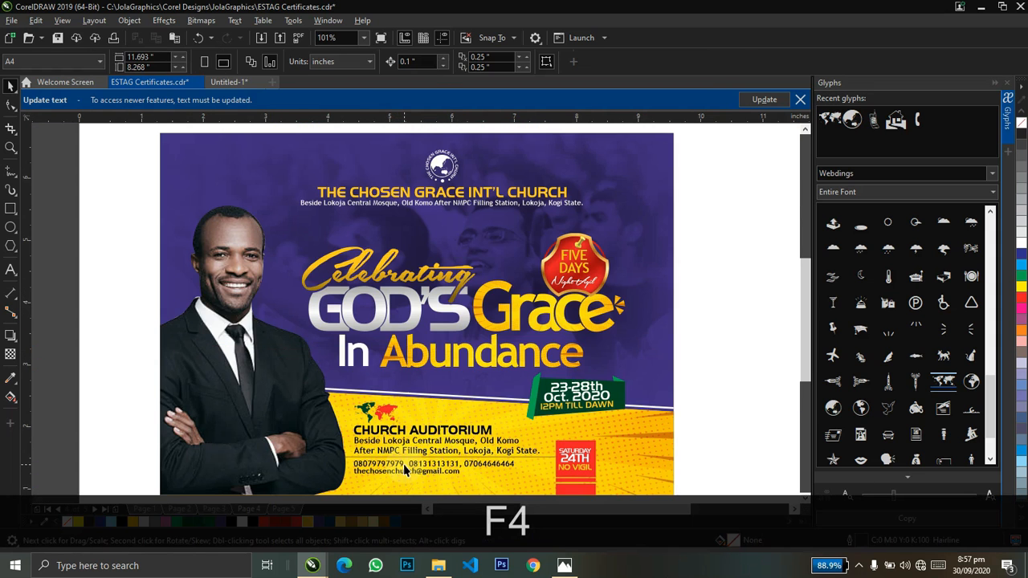
Group the map icons with the venue and contact text and enlarge the group slightly toward its lower-left corner
{"action": "left_click", "coordinate": [720, 291]}
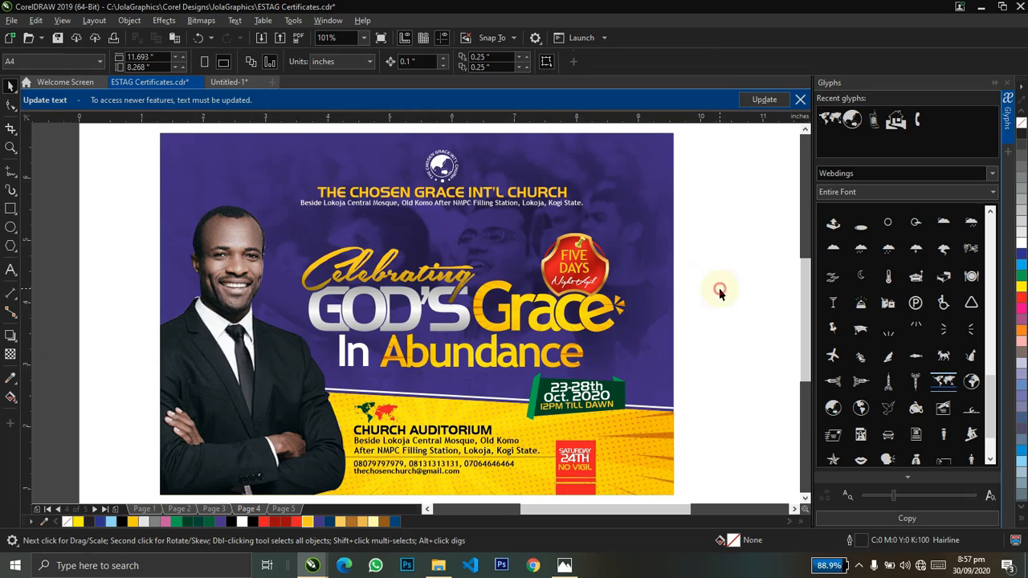
{"action": "key", "text": "z"}
{"action": "right_click", "coordinate": [555, 372]}
{"action": "key", "text": "ctrl+space"}
{"action": "left_click_drag", "start_coordinate": [374, 435], "coordinate": [498, 355]}
{"action": "key", "text": "ctrl+g"}
{"action": "key", "text": "ctrl"}
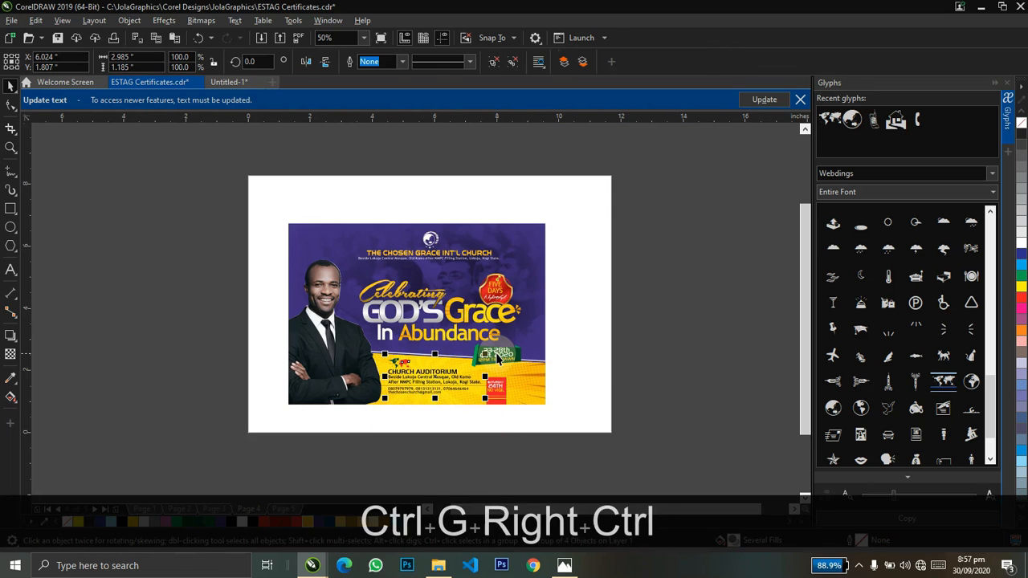
{"action": "key", "text": "z"}
{"action": "left_click_drag", "start_coordinate": [621, 411], "coordinate": [316, 294]}
{"action": "key", "text": "ctrl+space"}
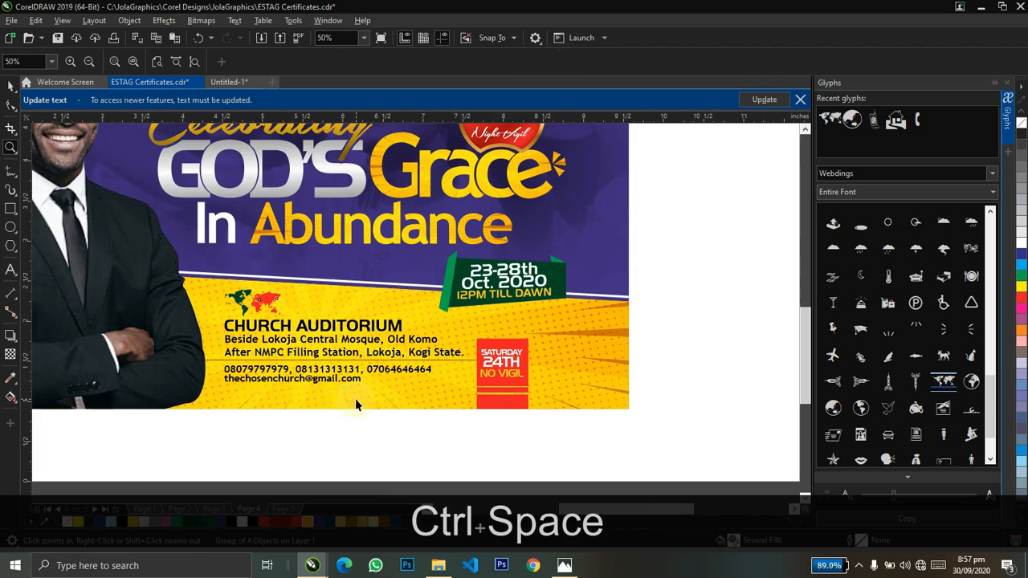
{"action": "left_click_drag", "start_coordinate": [222, 386], "coordinate": [217, 394]}
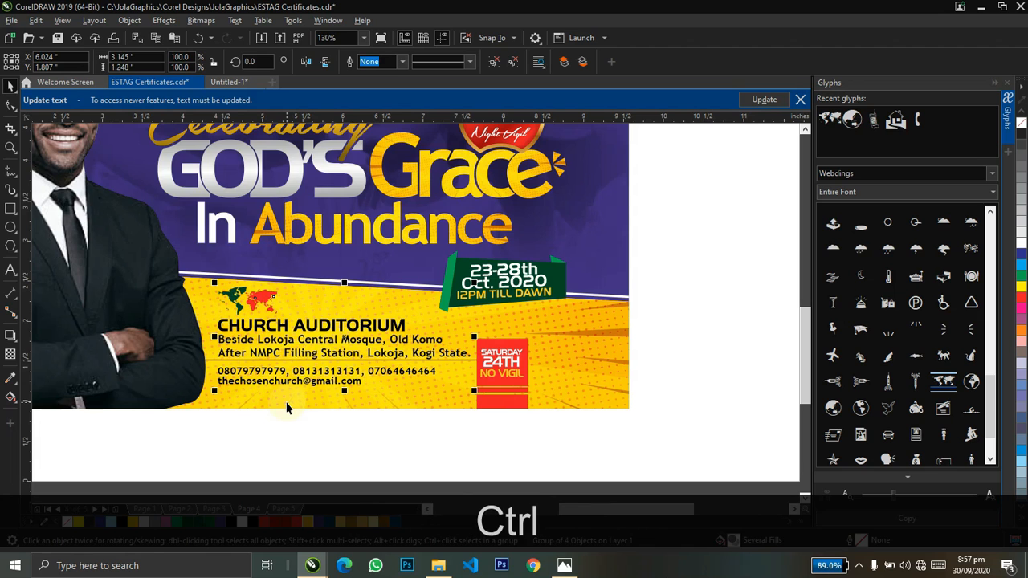
{"action": "left_click_drag", "start_coordinate": [216, 392], "coordinate": [213, 400]}
Nudge the thin gold line down 0.05 inches to sit between the address and the phone numbers, and close the Glyphs docker
{"action": "key", "text": "z"}
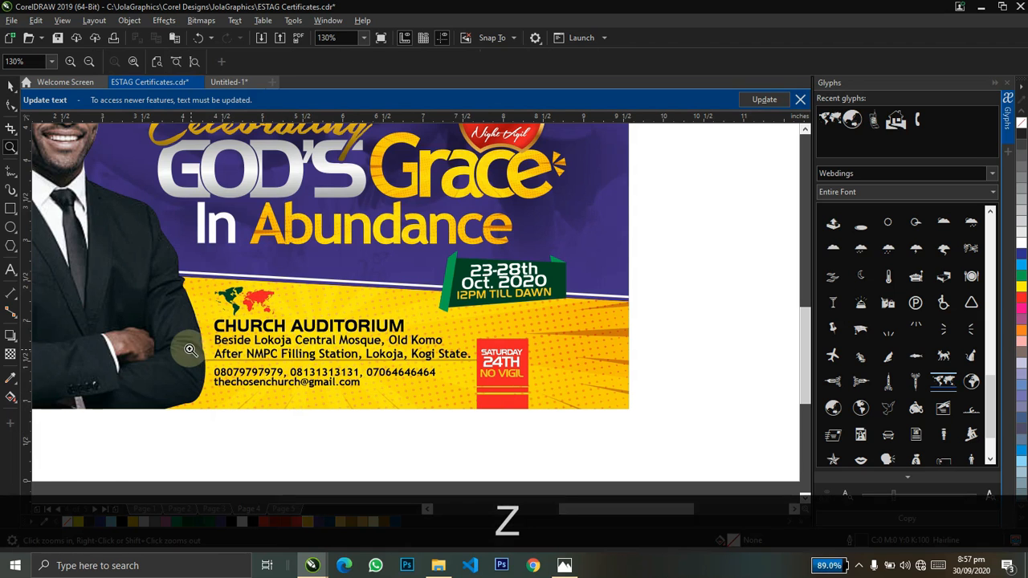
{"action": "left_click", "coordinate": [469, 406]}
{"action": "key", "text": "ctrl+space"}
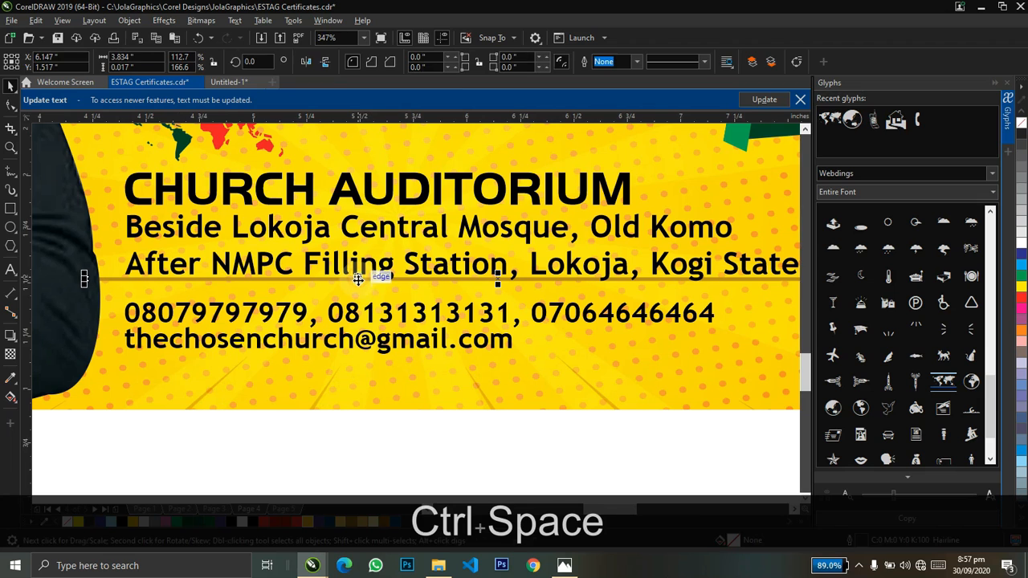
{"action": "key", "text": "ctrl+Down"}
{"action": "key", "text": "z"}
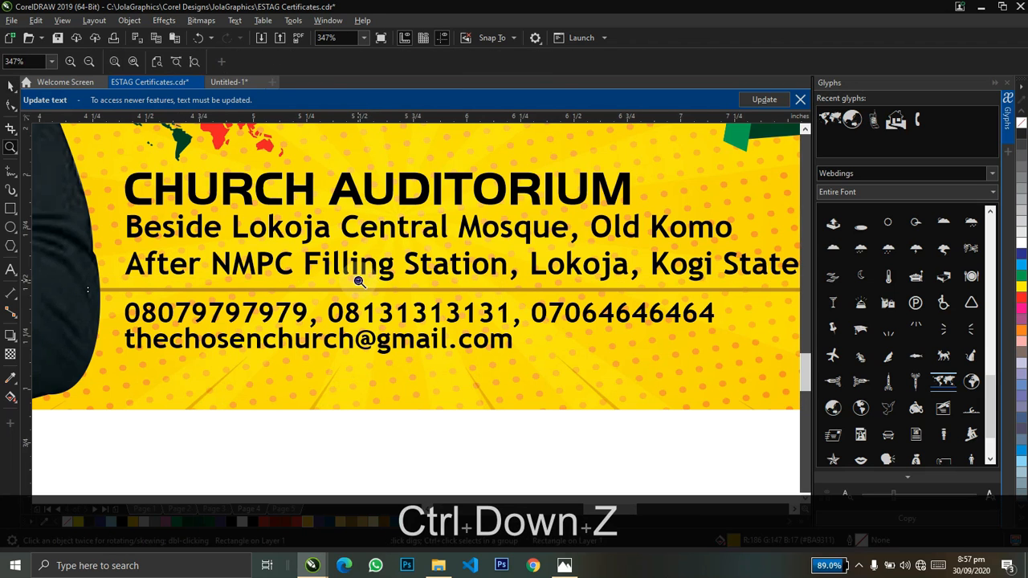
{"action": "right_click", "coordinate": [357, 279]}
{"action": "key", "text": "ctrl+space"}
{"action": "key", "text": "F4"}
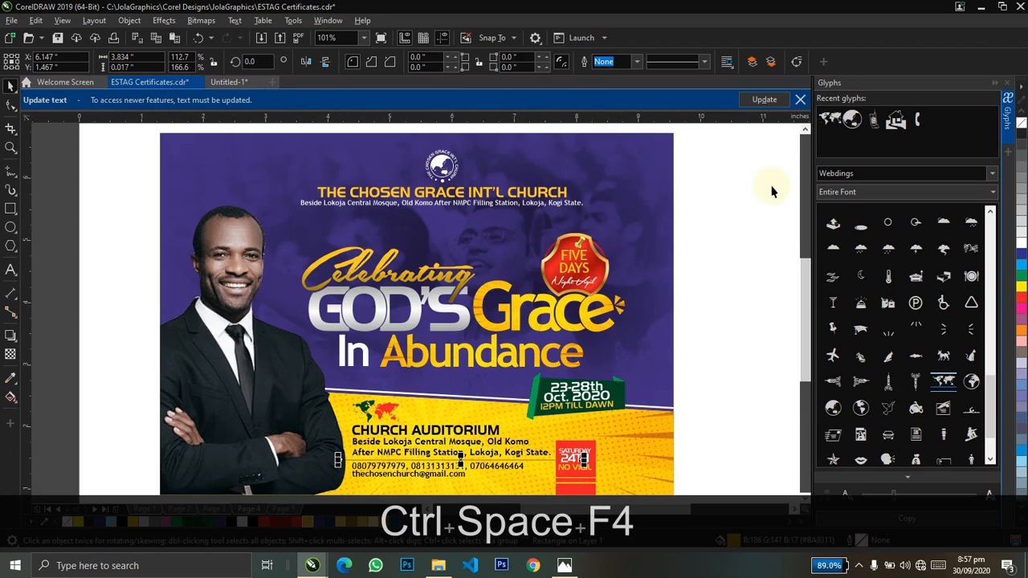
{"action": "left_click", "coordinate": [995, 86]}
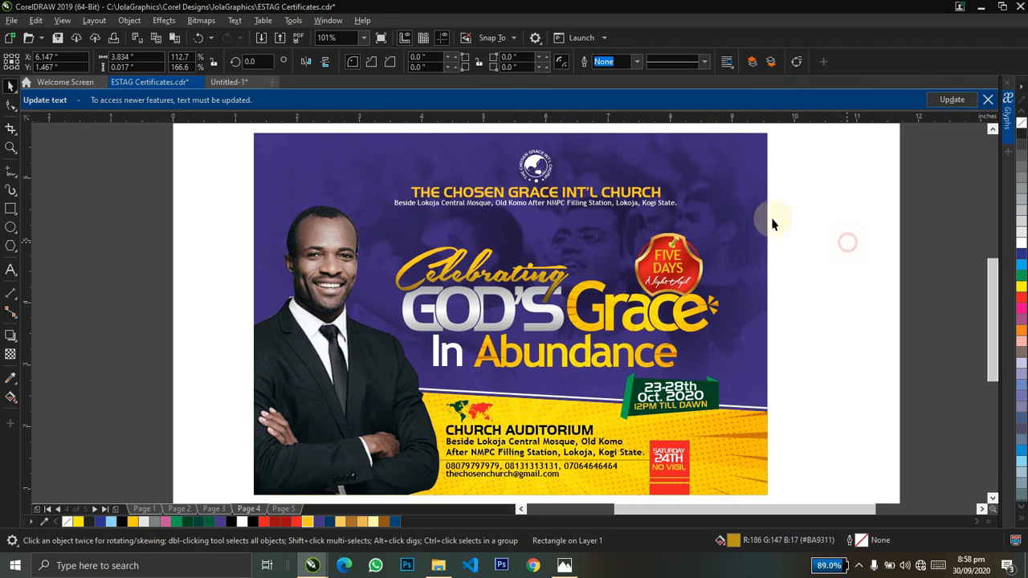
{"action": "left_click", "coordinate": [751, 203]}
{"action": "key", "text": "alt+Tab"}
{"action": "key", "text": "alt+shift+Tab"}
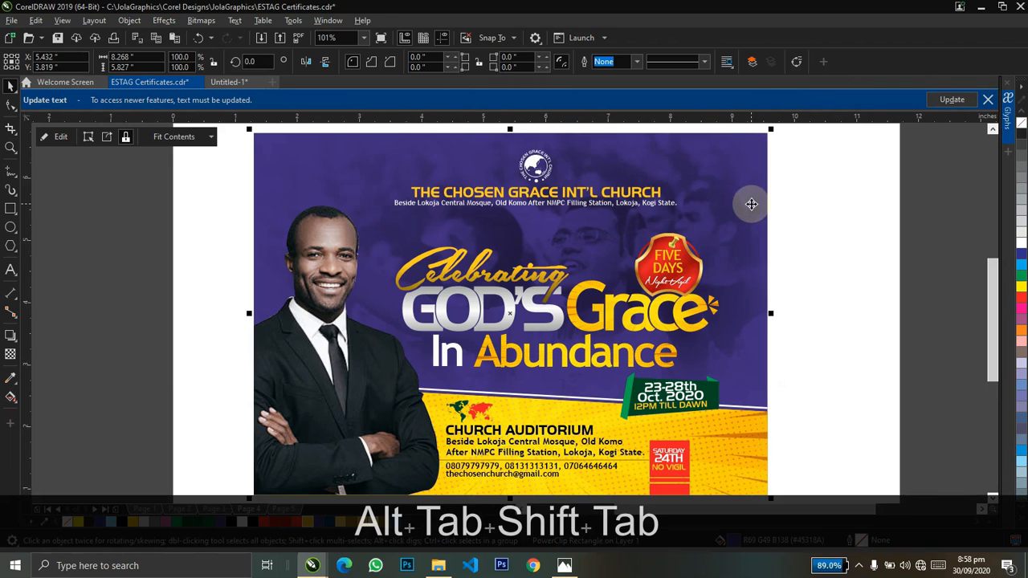
{"action": "left_click", "coordinate": [821, 293]}
Group the four pieces of the "Celebrating GOD'S Grace In Abundance" title, then delete the group and undo the deletion
{"action": "left_click", "coordinate": [685, 319]}
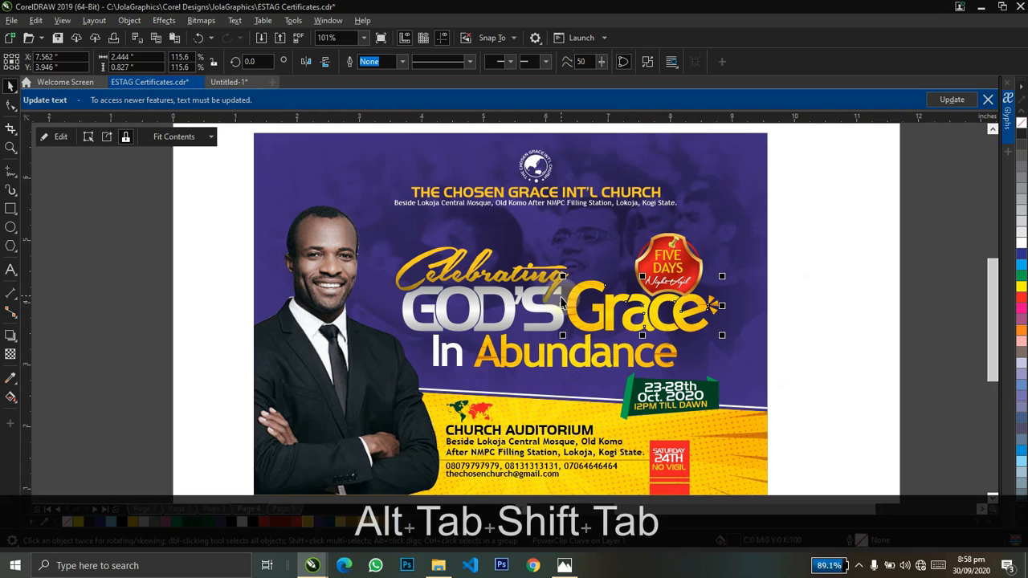
{"action": "left_click", "coordinate": [532, 276], "text": "shift"}
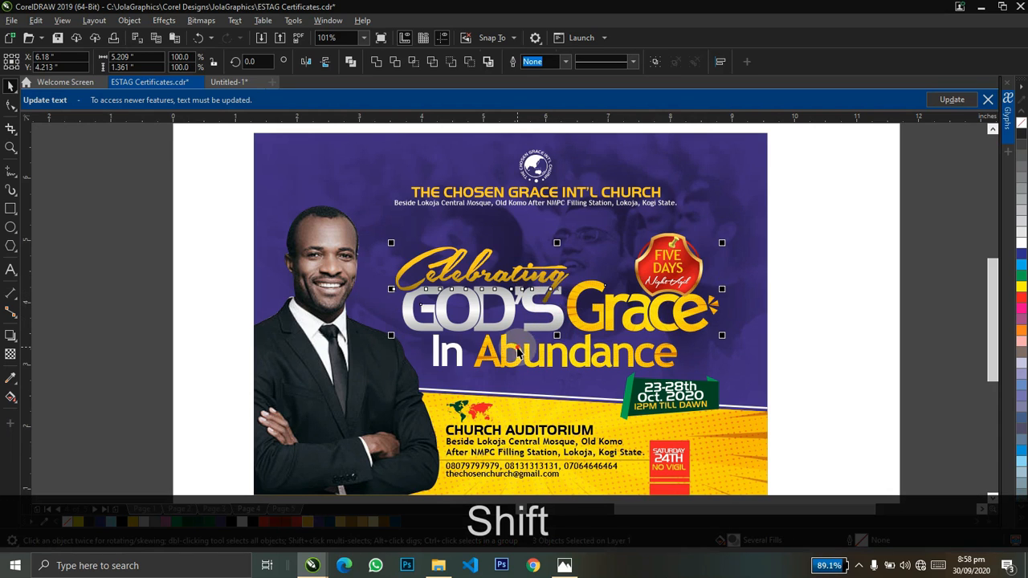
{"action": "left_click", "coordinate": [474, 357], "text": "shift"}
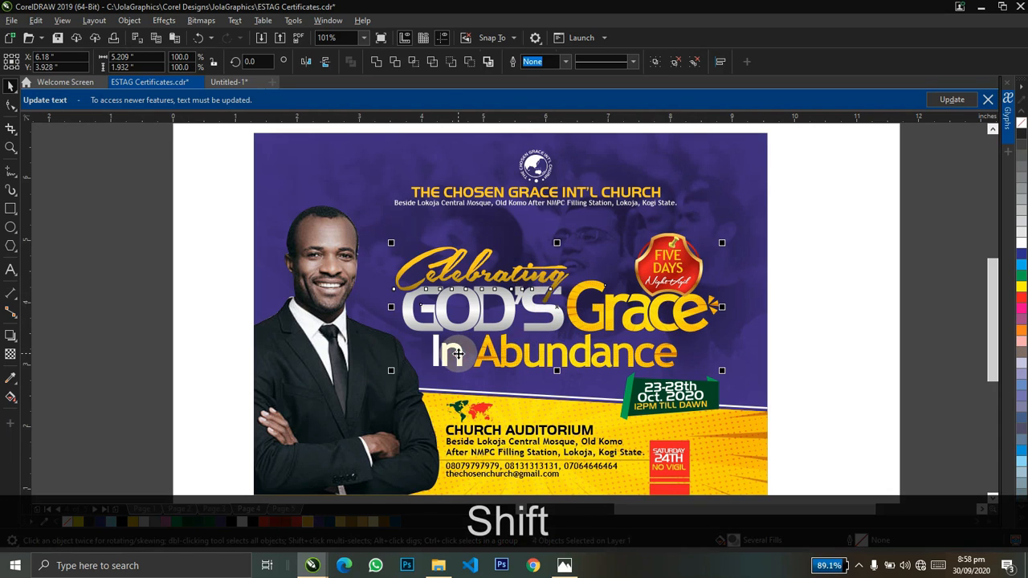
{"action": "key", "text": "ctrl+g"}
{"action": "key", "text": "Delete"}
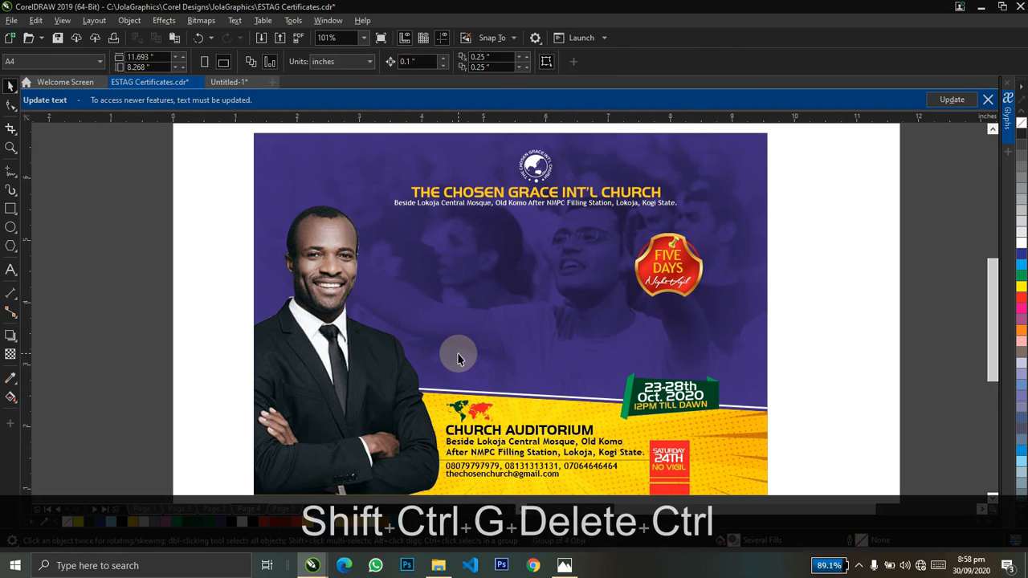
{"action": "key", "text": "ctrl+z"}
Apply a downward Multiply drop shadow to the title group with 50 opacity and a feather of 5
{"action": "left_click", "coordinate": [11, 338]}
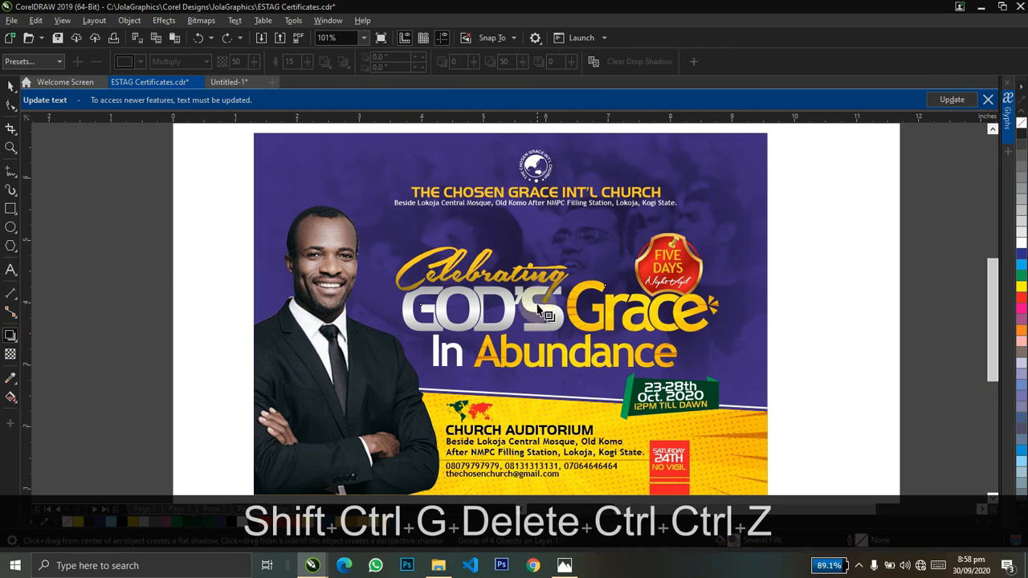
{"action": "left_click_drag", "start_coordinate": [557, 246], "coordinate": [555, 367]}
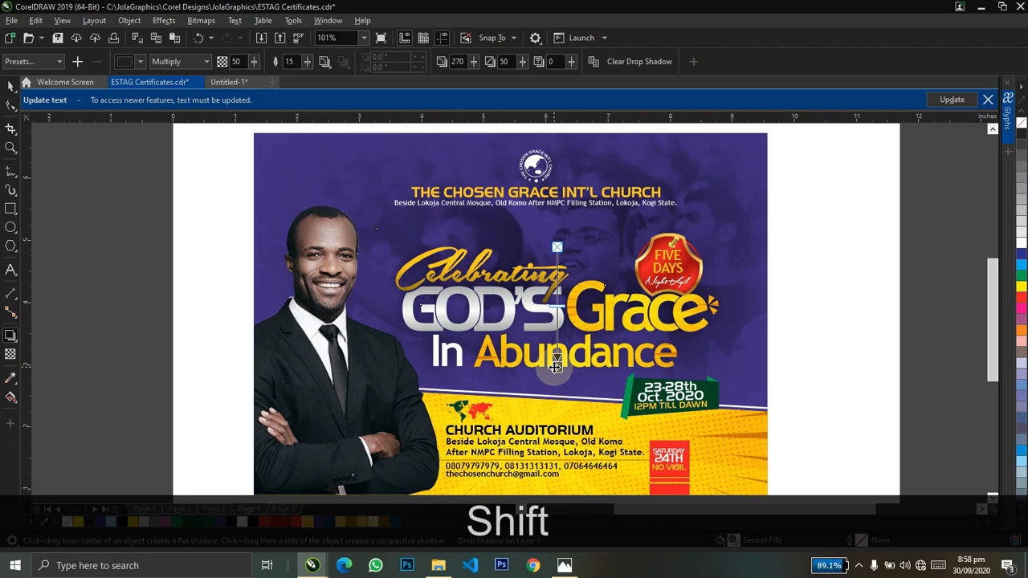
{"action": "key", "text": "space"}
{"action": "double_click", "coordinate": [289, 61]}
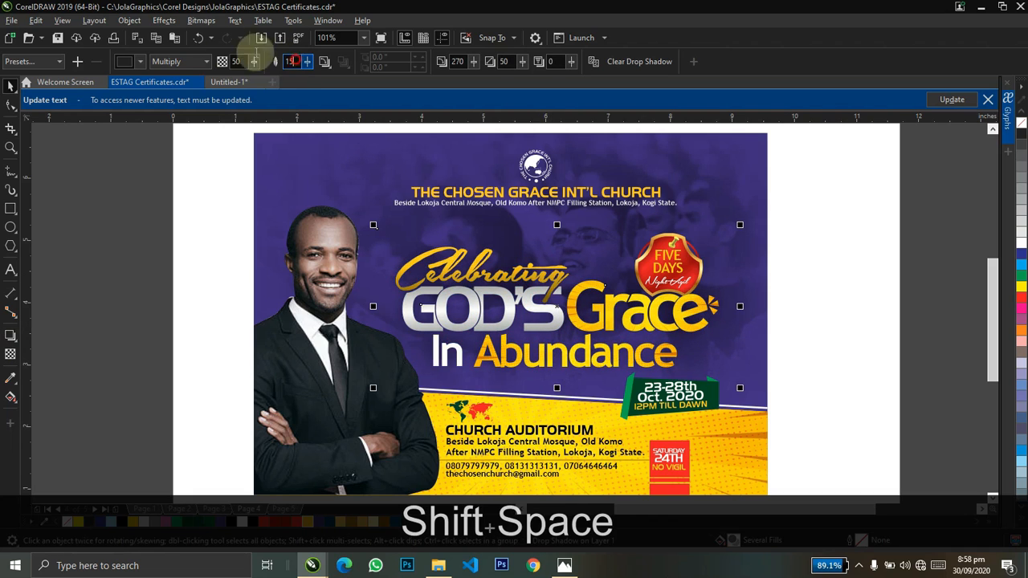
{"action": "type", "text": "5"}
{"action": "key", "text": "Return"}
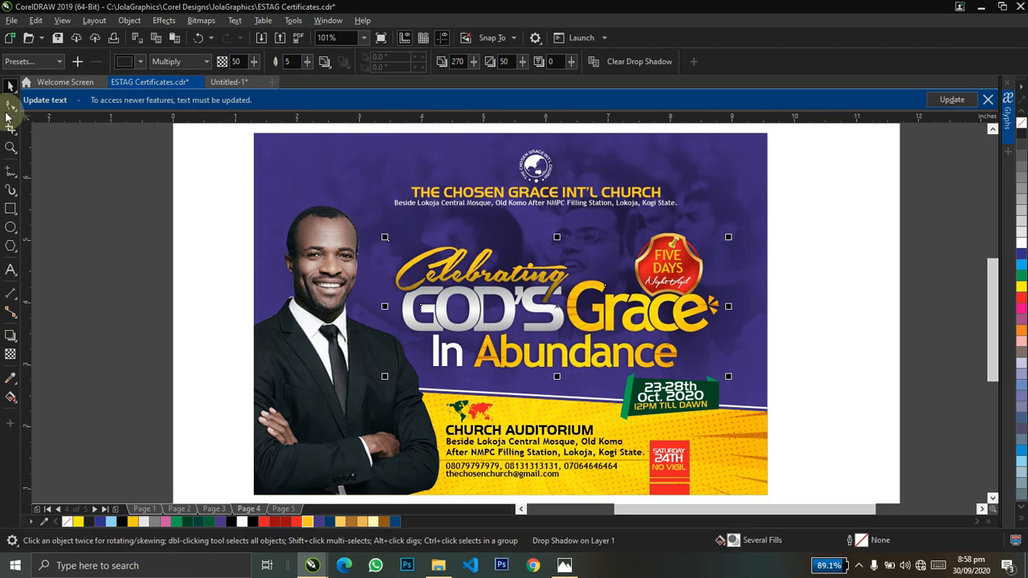
Break the drop shadow apart from the title group and nudge the separated shadow slightly down
{"action": "key", "text": "ctrl+k"}
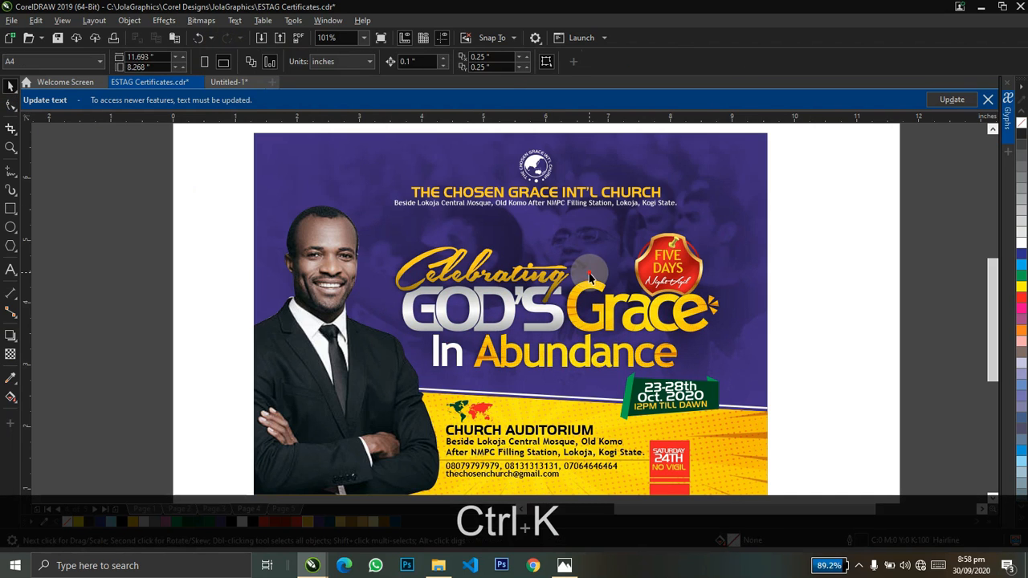
{"action": "left_click", "coordinate": [590, 273]}
{"action": "key", "text": "ctrl+Down"}
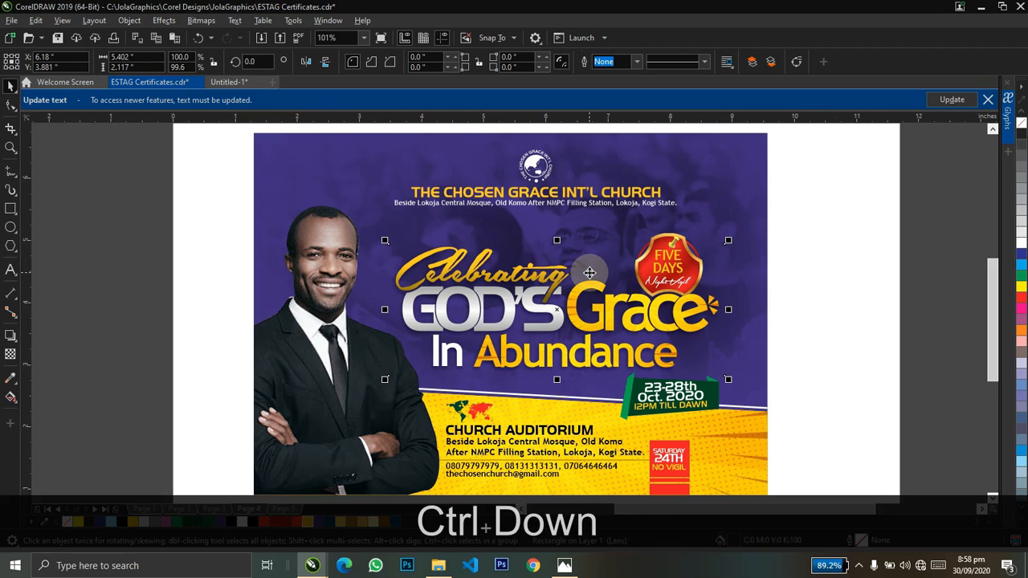
{"action": "key", "text": "KP_Add"}
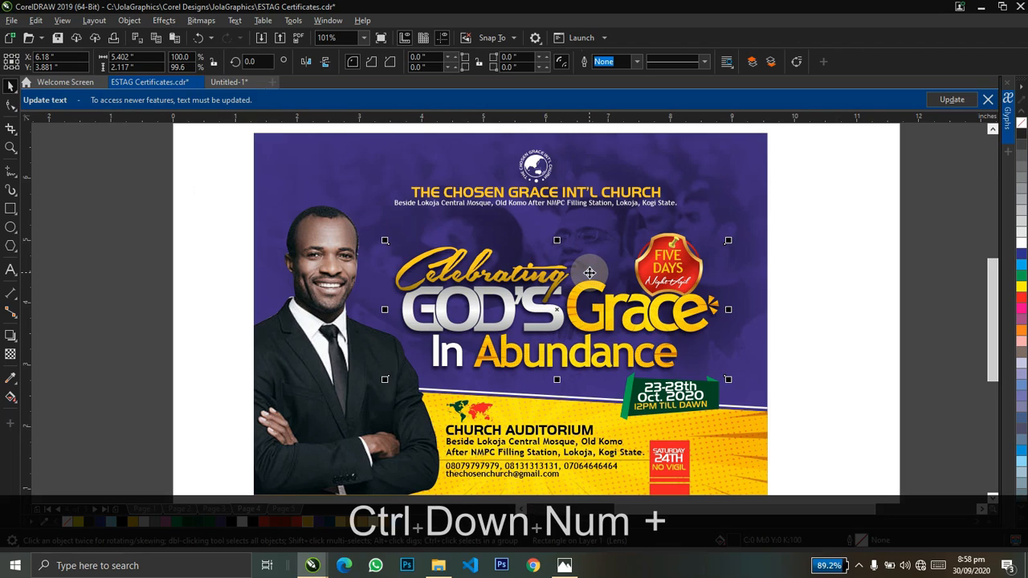
{"action": "key", "text": "Delete"}
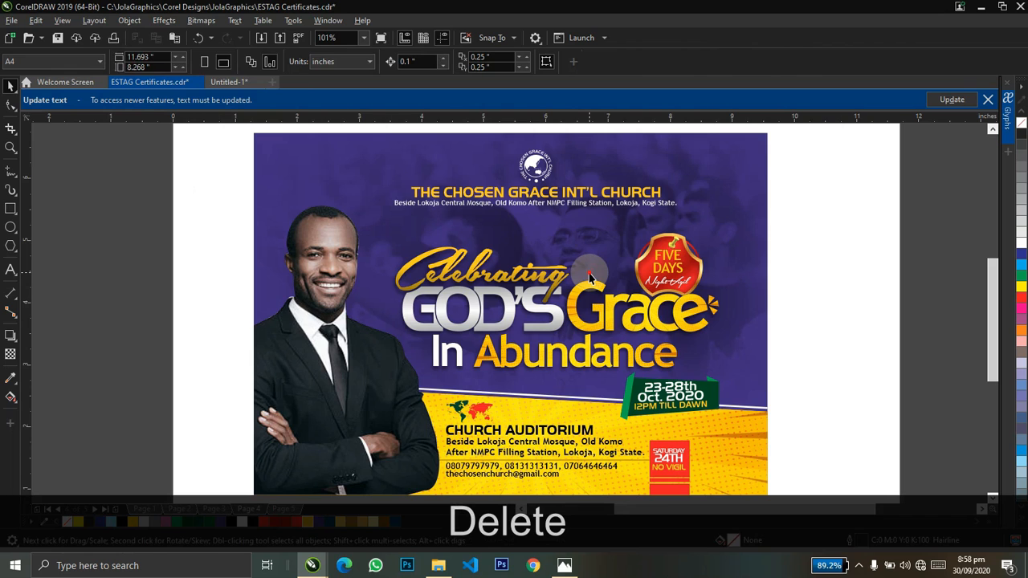
{"action": "left_click", "coordinate": [589, 276]}
{"action": "key", "text": "Delete"}
{"action": "key", "text": "ctrl+z"}
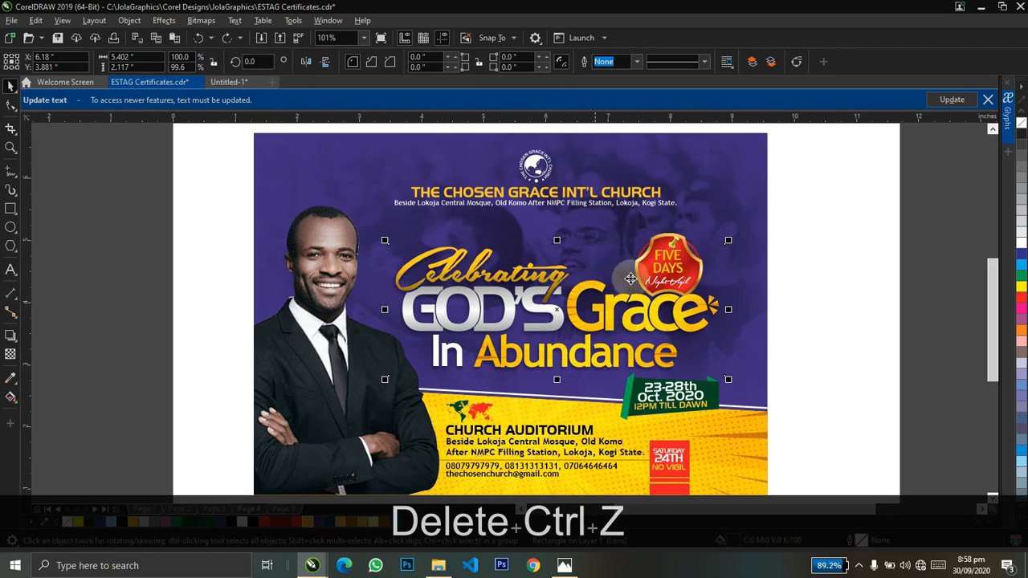
{"action": "left_click", "coordinate": [834, 320]}
{"action": "key", "text": "ctrl+space"}
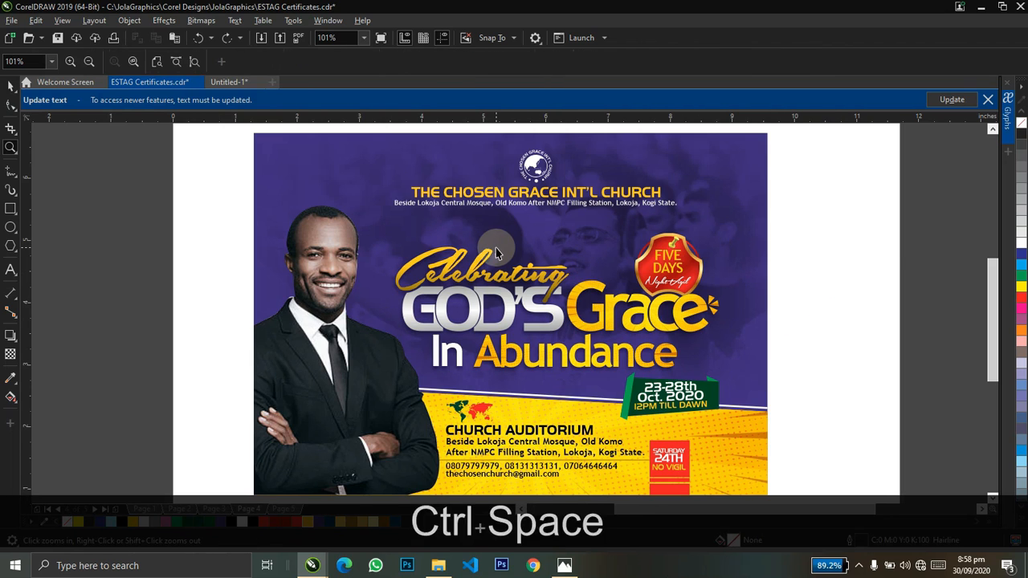
Switch to File Explorer and open the "PNG Confirm" folder inside C:\JolaGraphics
{"action": "key", "text": "alt+Tab"}
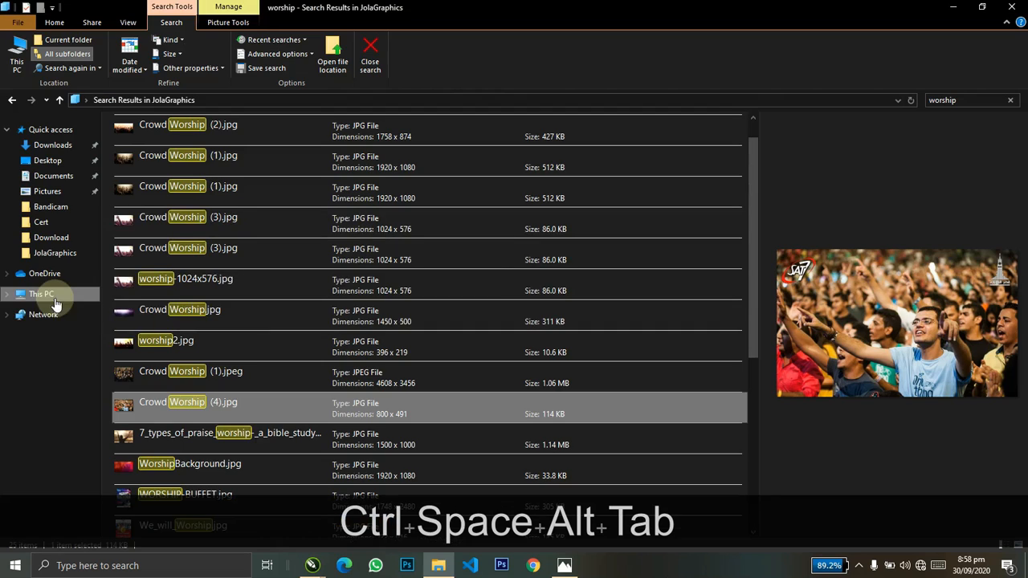
{"action": "left_click", "coordinate": [68, 252]}
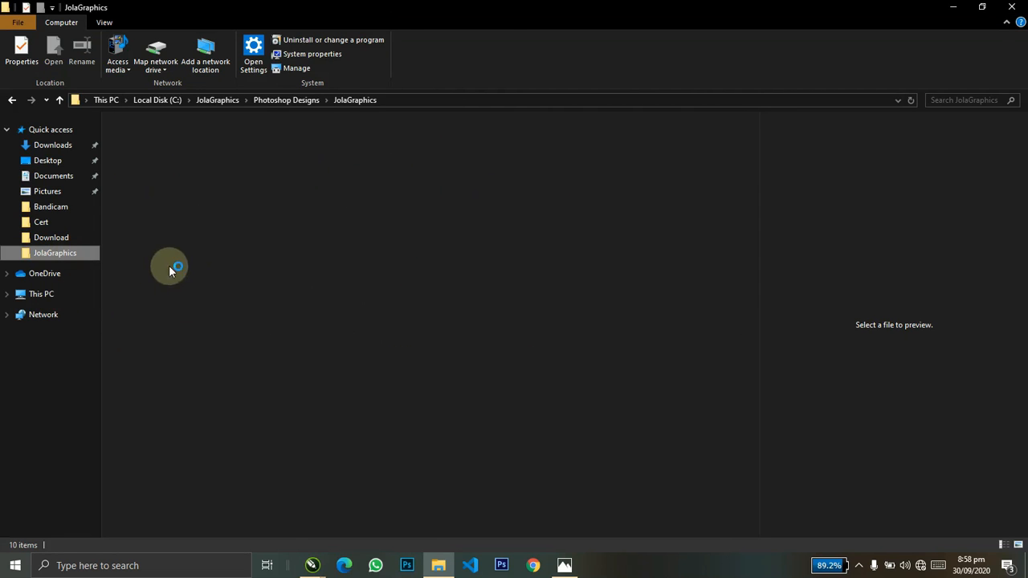
{"action": "left_click", "coordinate": [205, 99]}
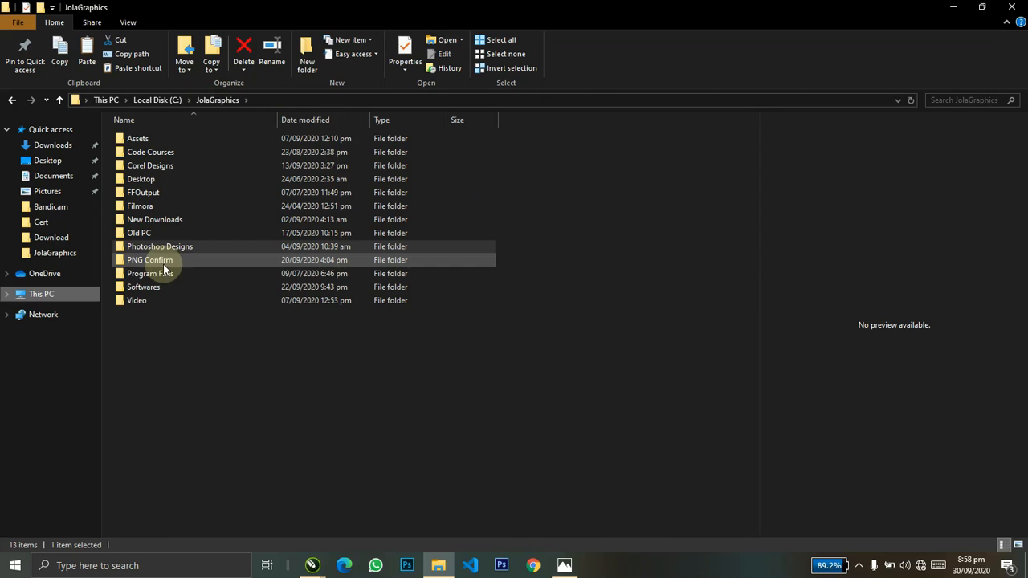
{"action": "double_click", "coordinate": [157, 262]}
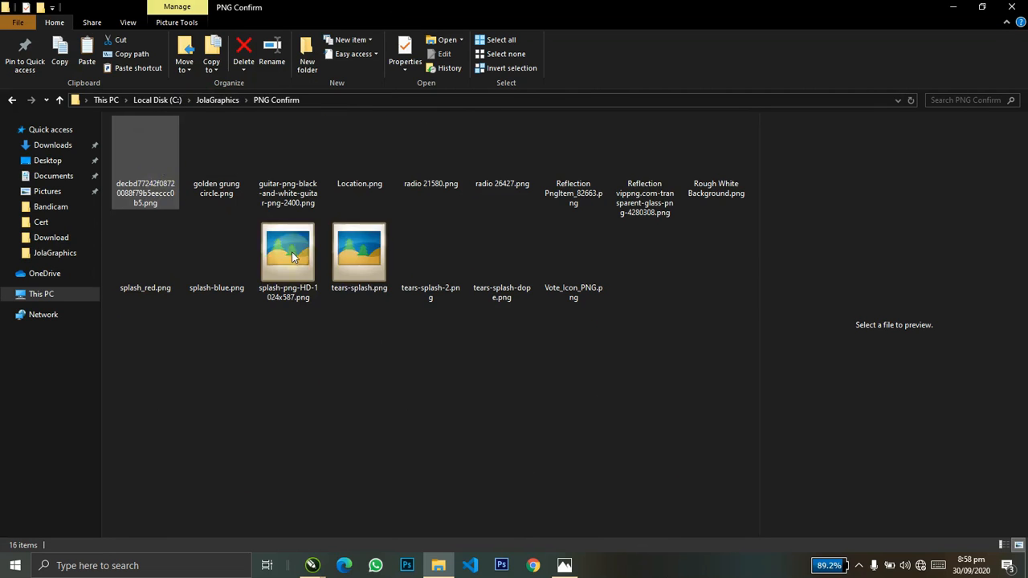
Import the "Reflection vippng.com-transparent-glass-png-4280308.png" image onto the flyer page in CorelDRAW
{"action": "left_click", "coordinate": [624, 145]}
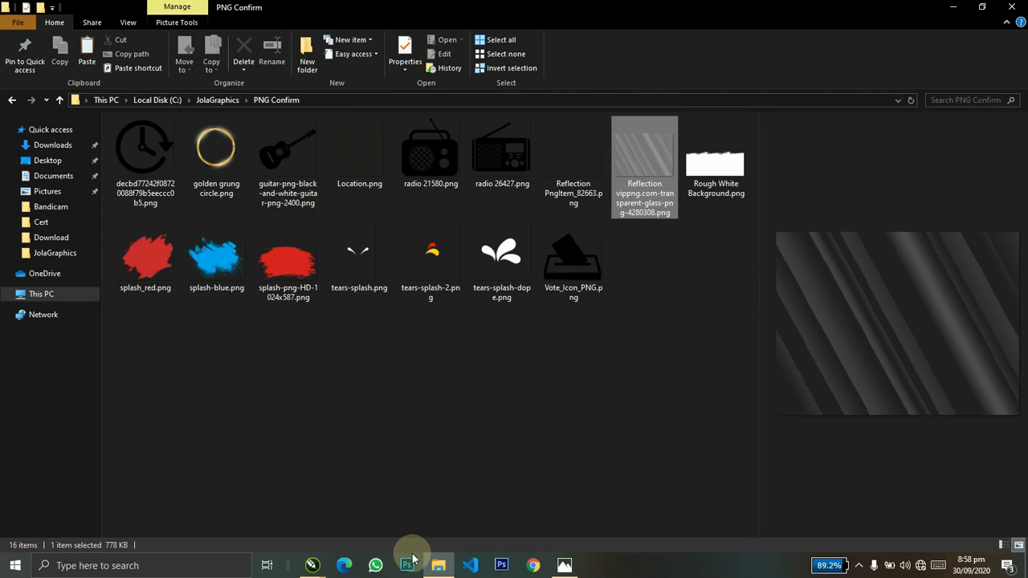
{"action": "left_click", "coordinate": [312, 565]}
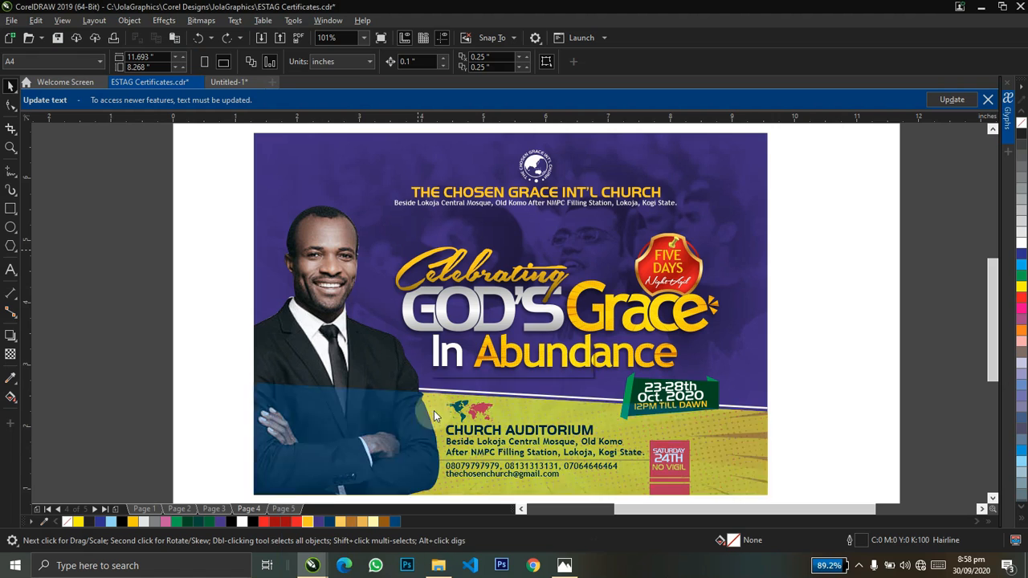
{"action": "left_click_drag", "start_coordinate": [434, 411], "coordinate": [432, 410]}
{"action": "key", "text": "Return"}
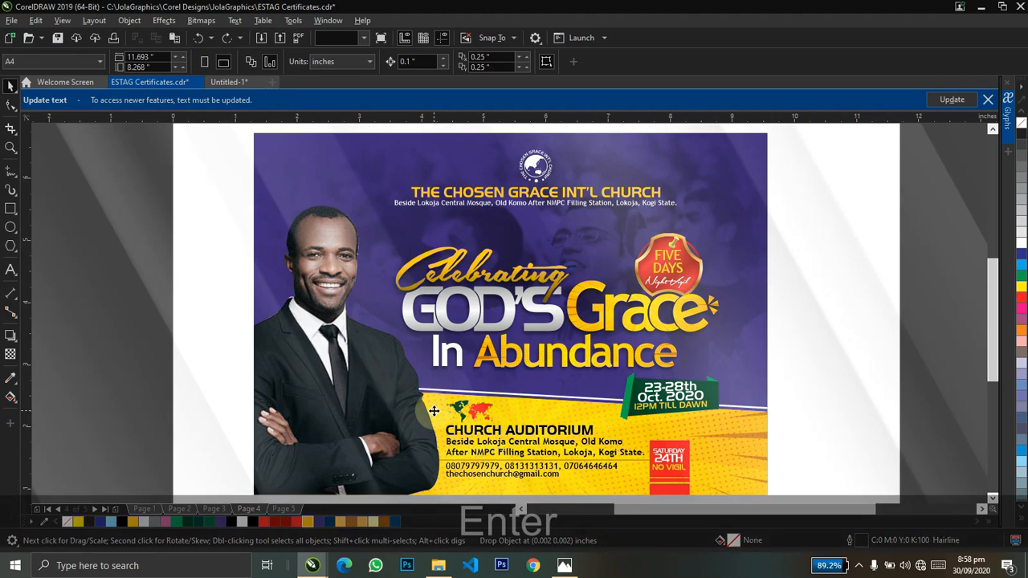
Scale the reflection image down and place it inside the flyer's purple background PowerClip
{"action": "key", "text": "z"}
{"action": "key", "text": "F4"}
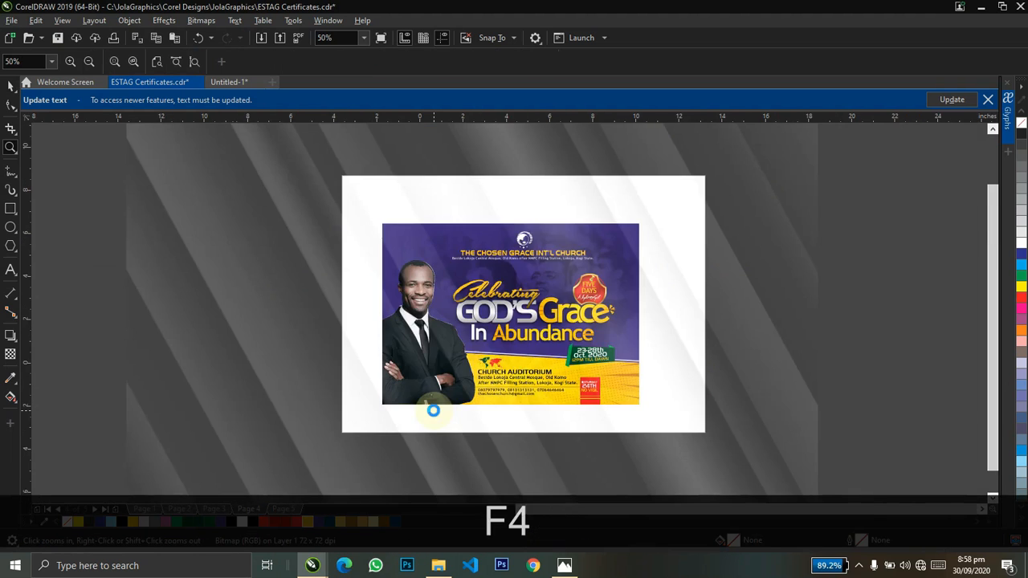
{"action": "key", "text": "ctrl+space"}
{"action": "left_click_drag", "start_coordinate": [754, 131], "coordinate": [571, 266]}
{"action": "left_click_drag", "start_coordinate": [522, 306], "coordinate": [623, 231]}
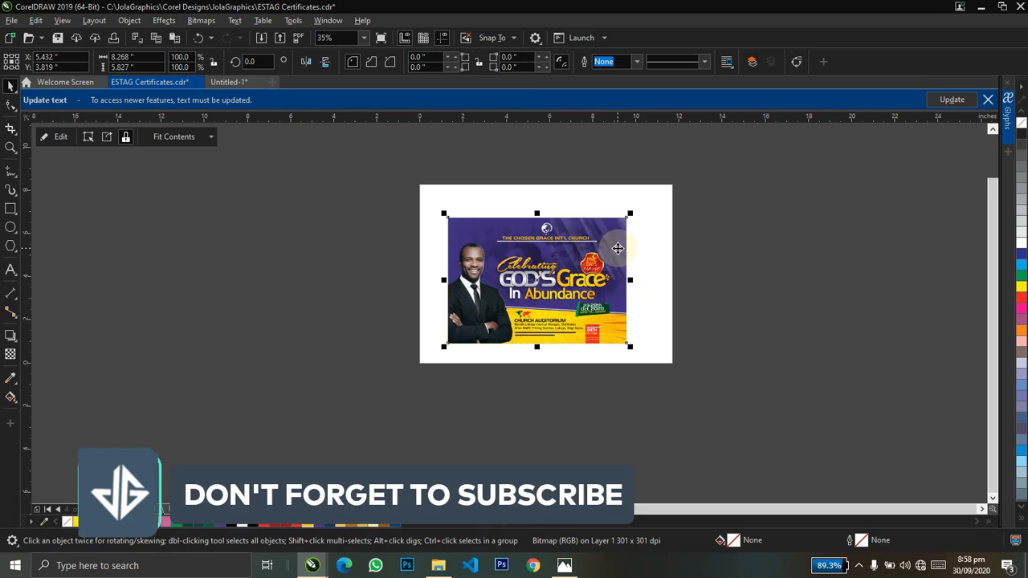
Select the reflection image inside the background PowerClip and resize it to extend just past the flyer's edges
{"action": "left_click", "coordinate": [615, 248], "text": "alt"}
{"action": "left_click_drag", "start_coordinate": [546, 283], "coordinate": [410, 383]}
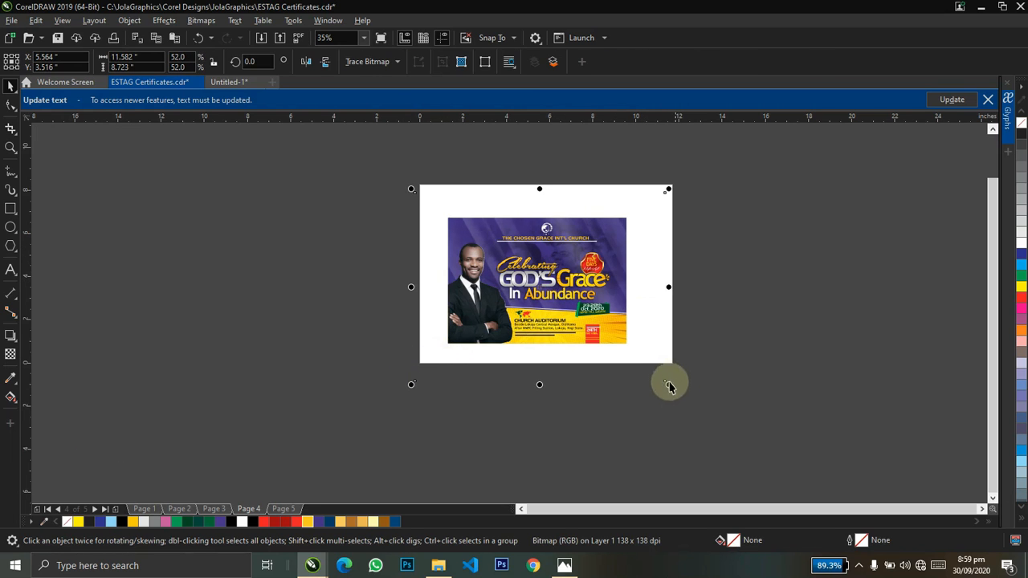
{"action": "left_click_drag", "start_coordinate": [668, 384], "coordinate": [636, 369]}
{"action": "left_click", "coordinate": [696, 254]}
{"action": "key", "text": "F4"}
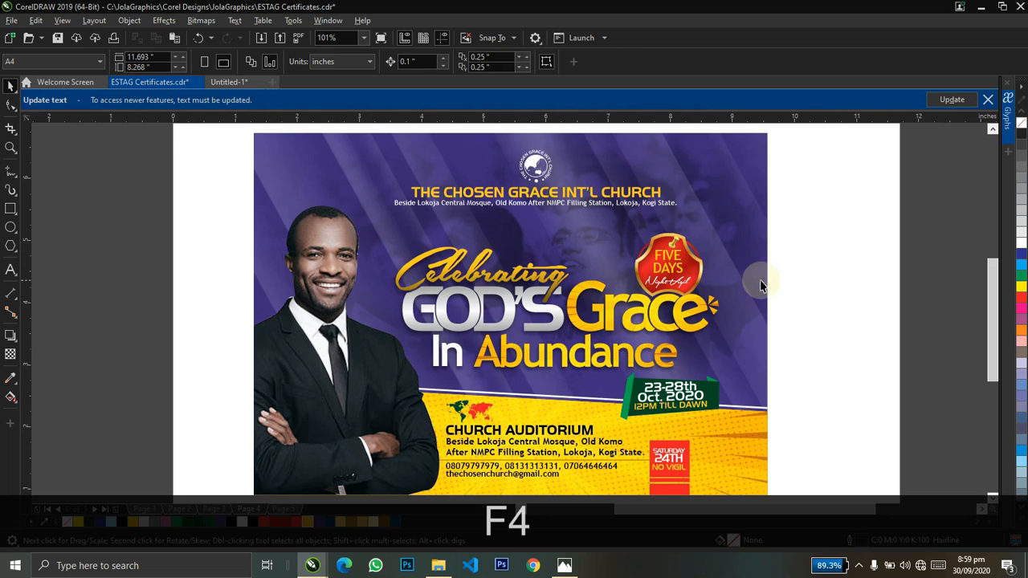
Shift the reflection image slightly inside the background PowerClip and give it a uniform transparency of 50
{"action": "left_click", "coordinate": [759, 283], "text": "alt"}
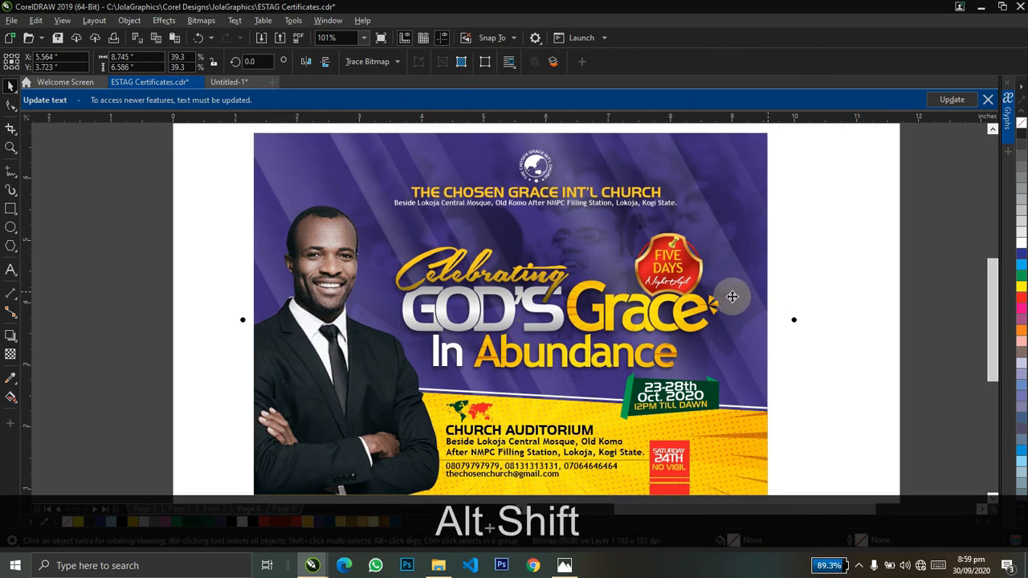
{"action": "left_click_drag", "start_coordinate": [750, 305], "coordinate": [755, 291]}
{"action": "left_click", "coordinate": [11, 354]}
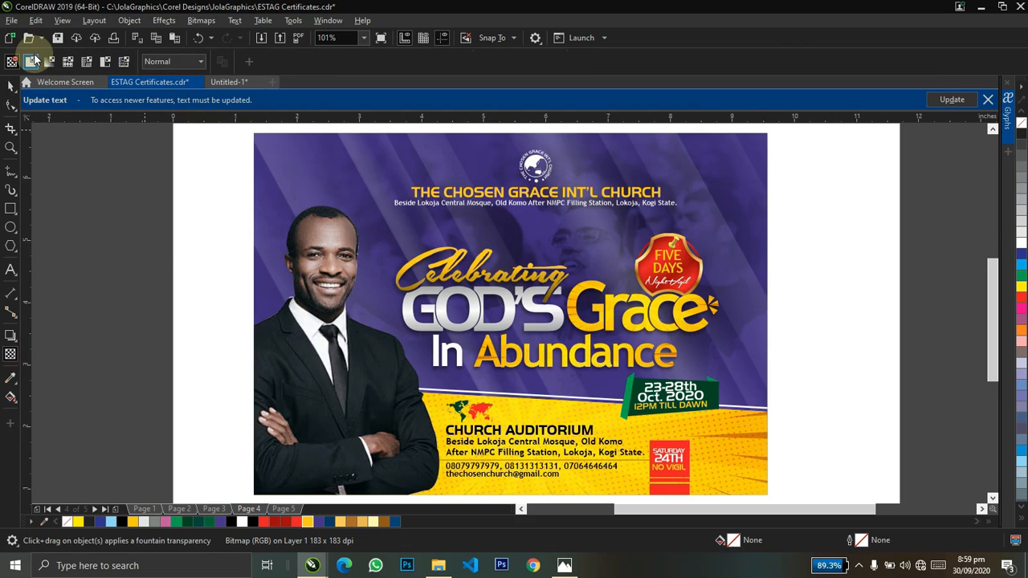
{"action": "left_click", "coordinate": [31, 61]}
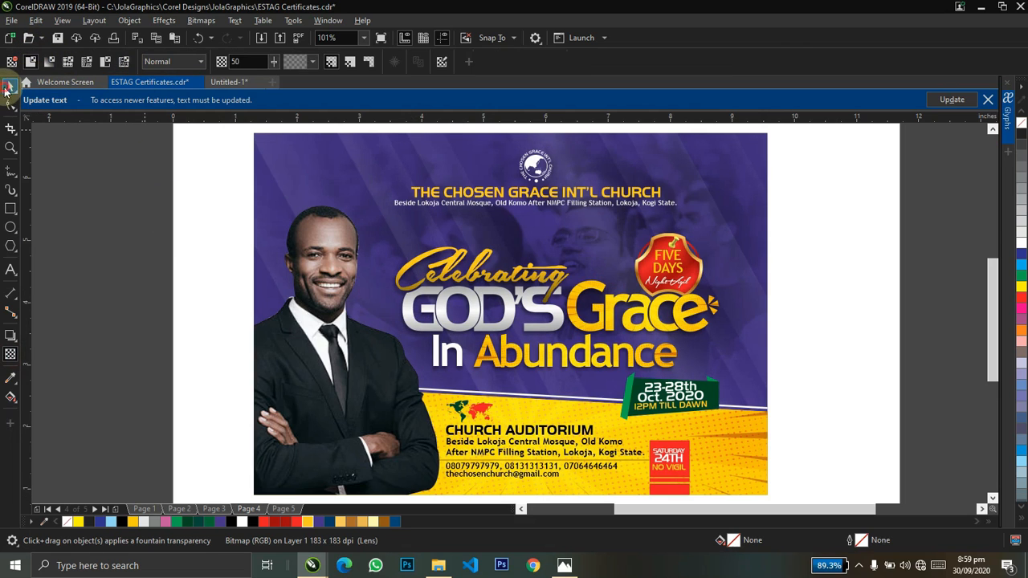
Select all of the flyer's objects, group them, and show the design in full-screen preview
{"action": "key", "text": "z"}
{"action": "key", "text": "ctrl+space"}
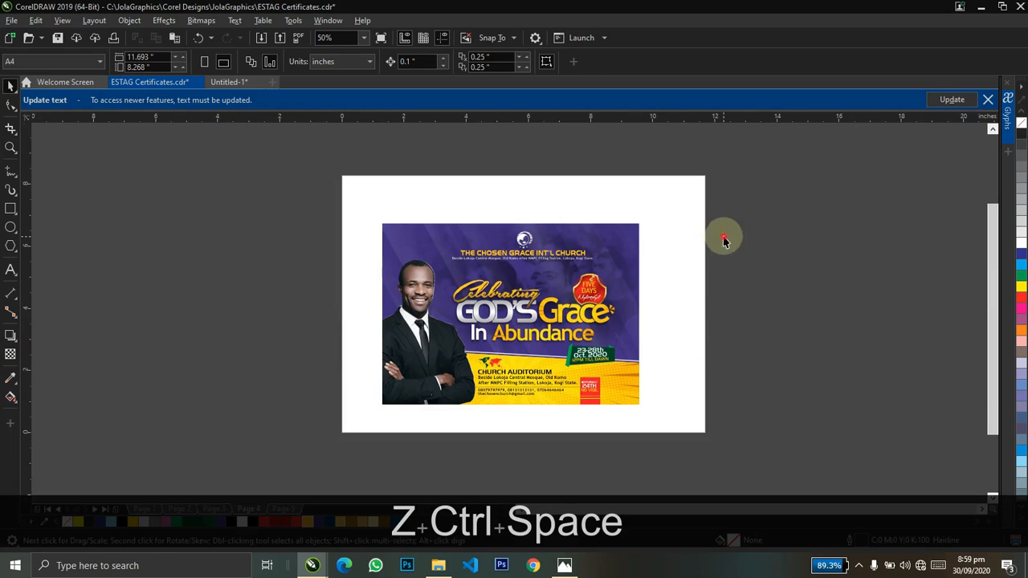
{"action": "left_click_drag", "start_coordinate": [722, 237], "coordinate": [451, 355]}
{"action": "left_click_drag", "start_coordinate": [696, 210], "coordinate": [348, 459]}
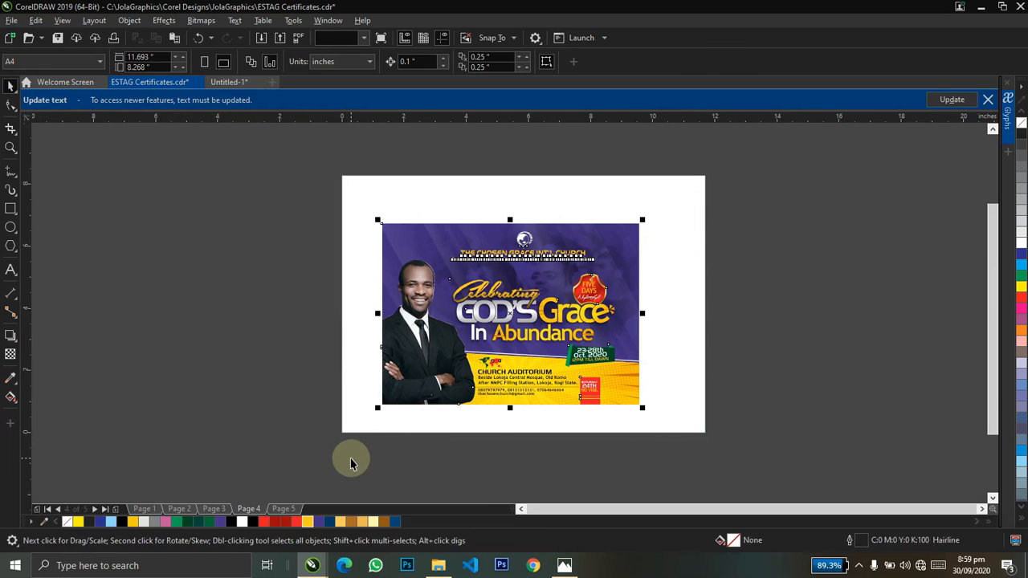
{"action": "key", "text": "shift+F2"}
{"action": "key", "text": "ctrl+g"}
{"action": "key", "text": "F9"}
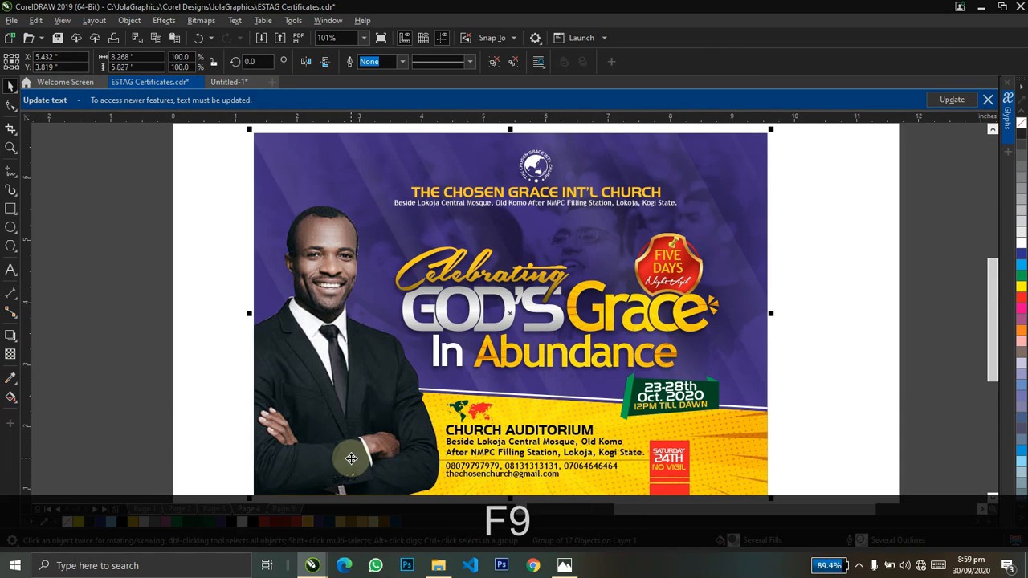